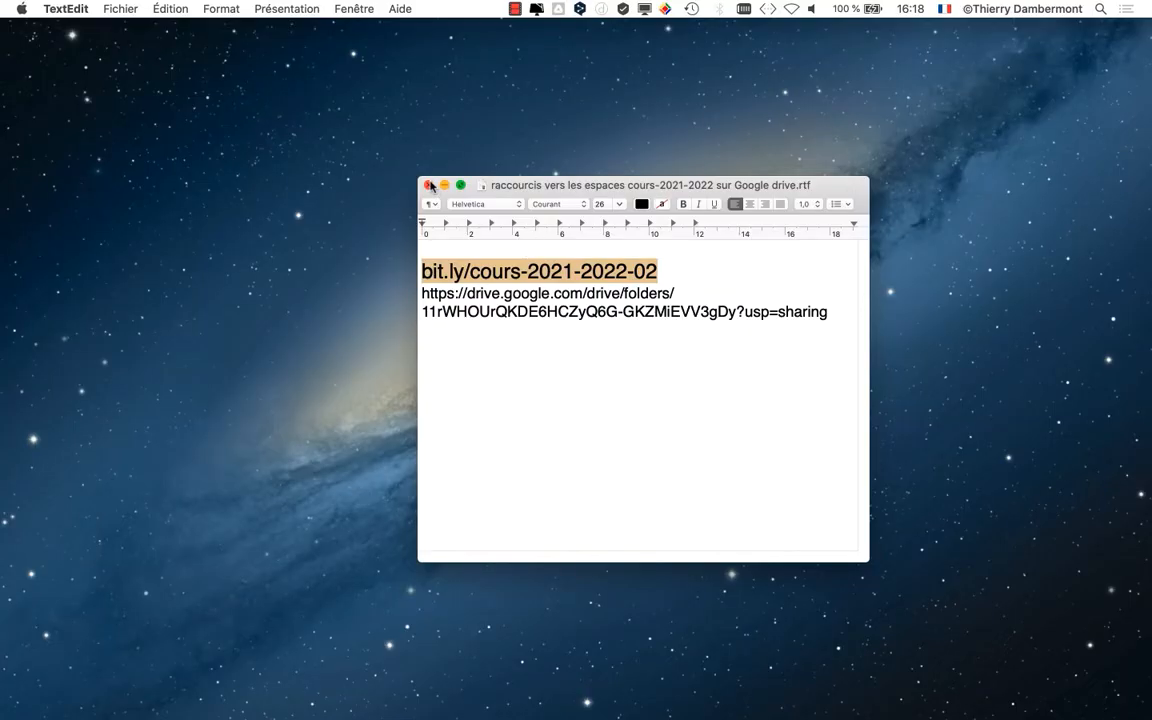
- Close the text document, switch to Finder and open teddy-bears-a-redessiner-16.ai from the teddy bear 7 folder in Illustrator
click(160, 3)
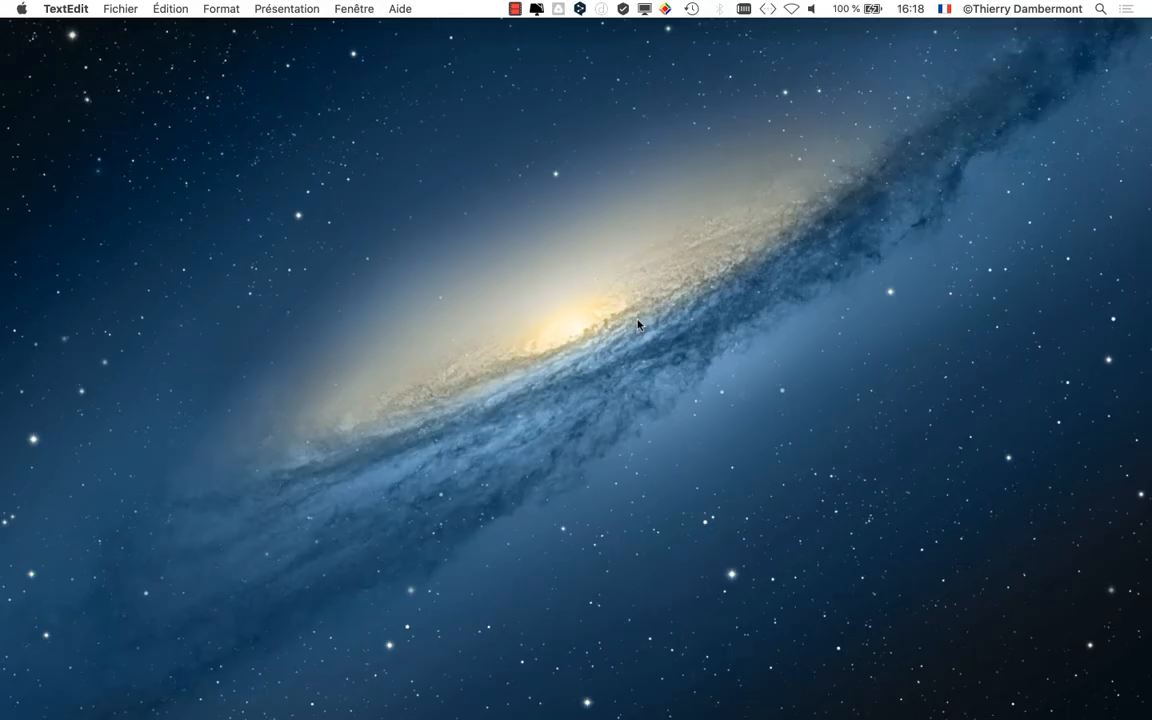
key(super+Tab)
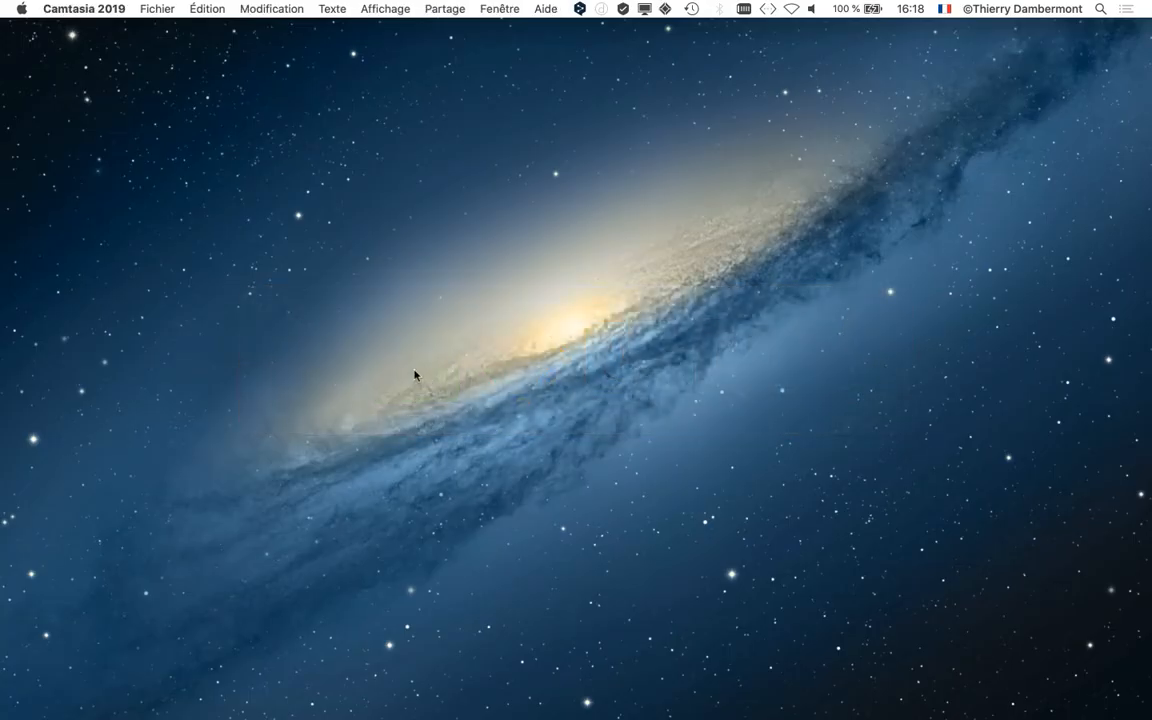
key(super+Tab)
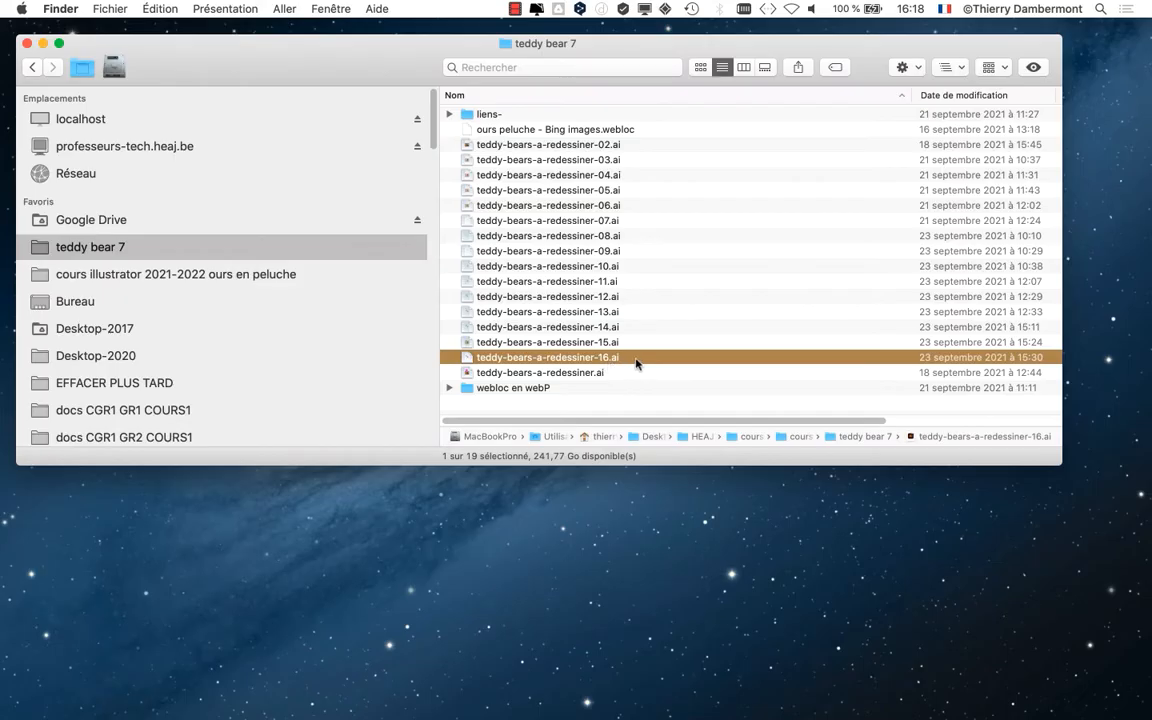
key(alt)
double_click(636, 358)
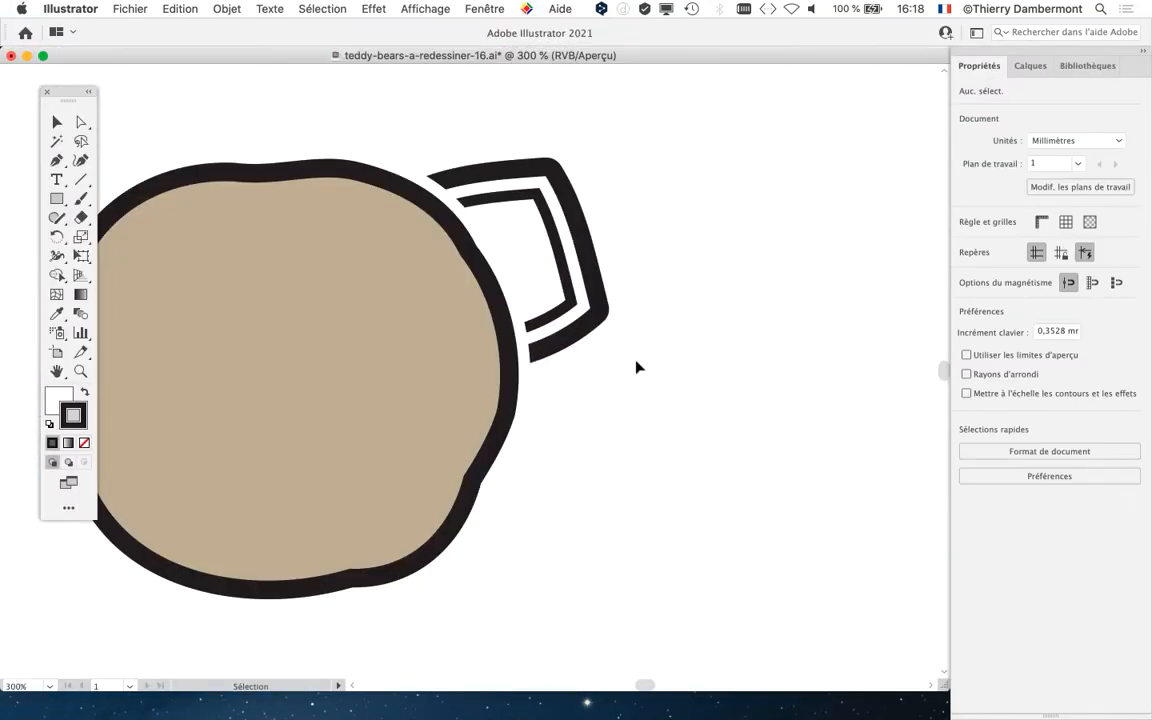
click(135, 9)
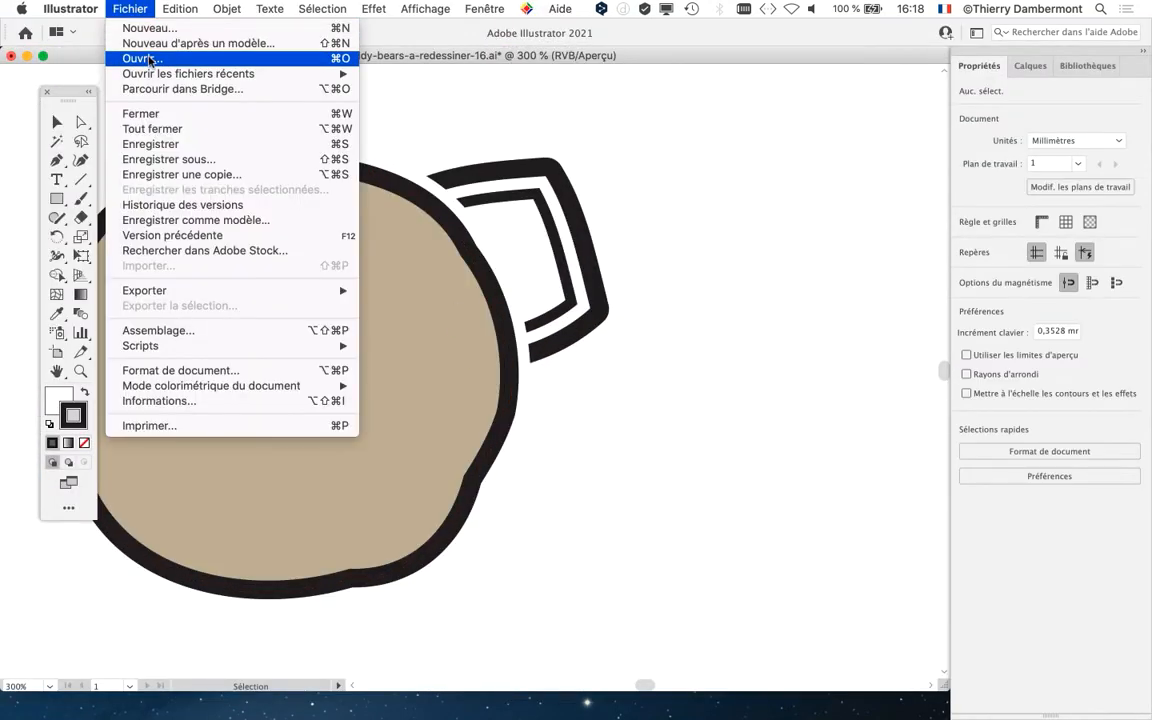
click(148, 60)
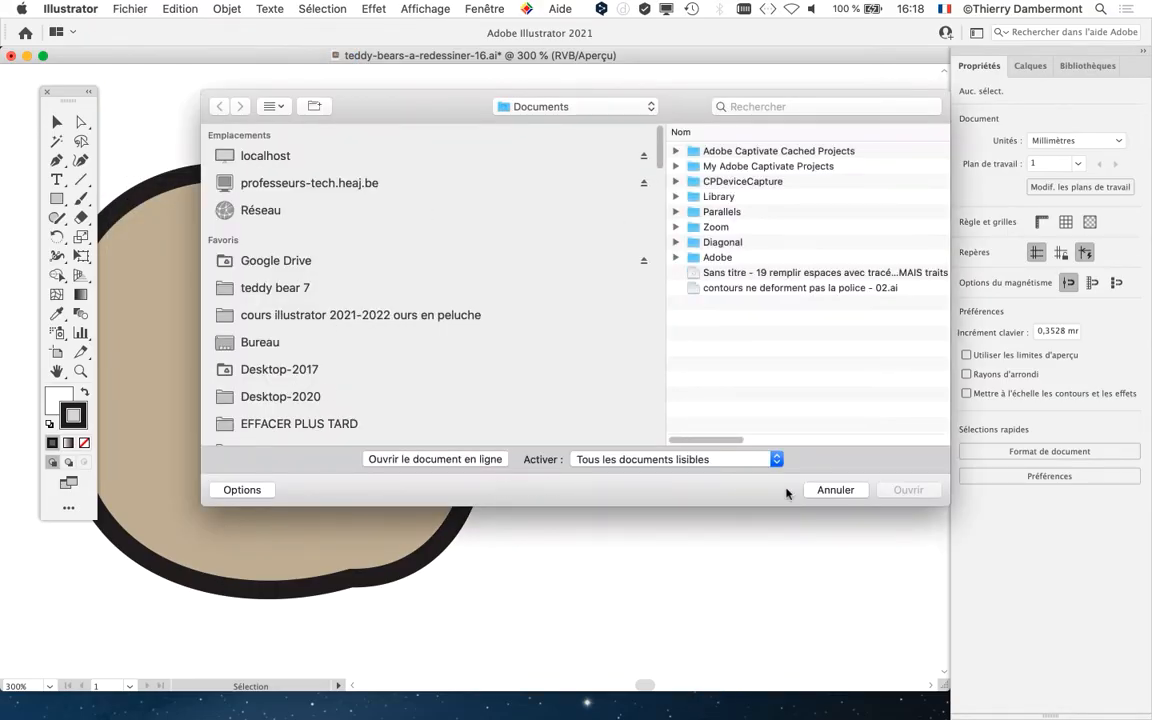
click(832, 490)
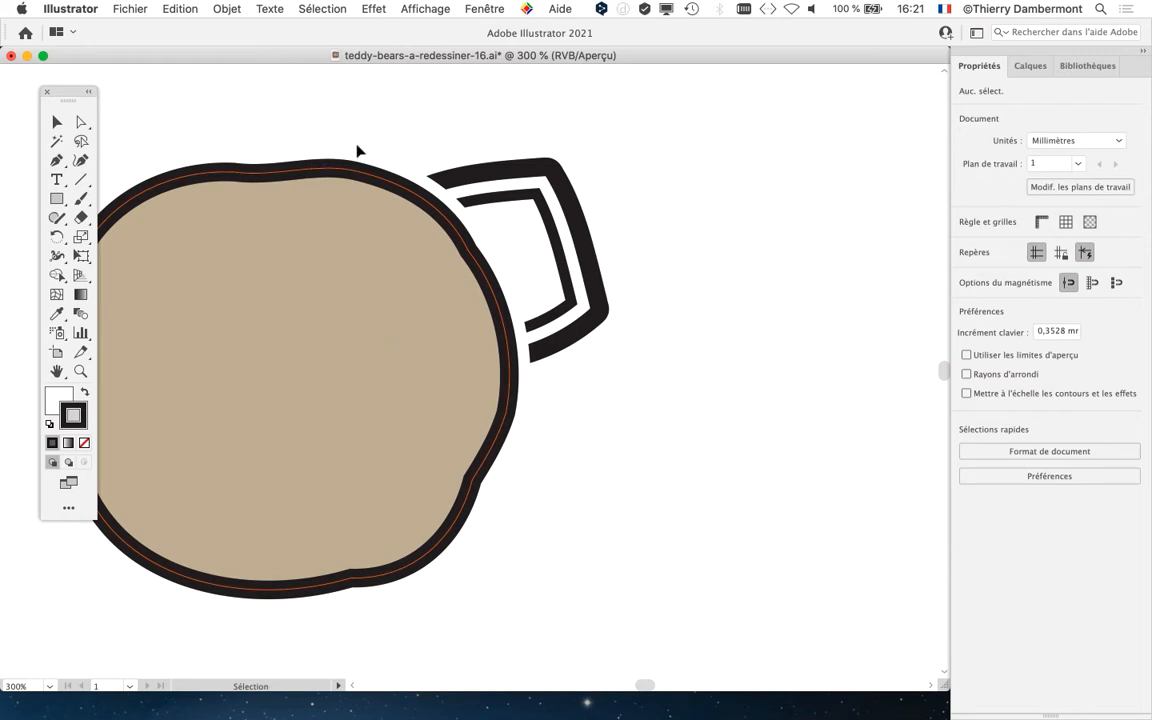
- Switch to Finder, inspect teddybears-sept2021.png inside the liens- folder, collapse the folder and return to Illustrator
click(325, 136)
key(a)
key(super+Tab)
key(super+Tab)
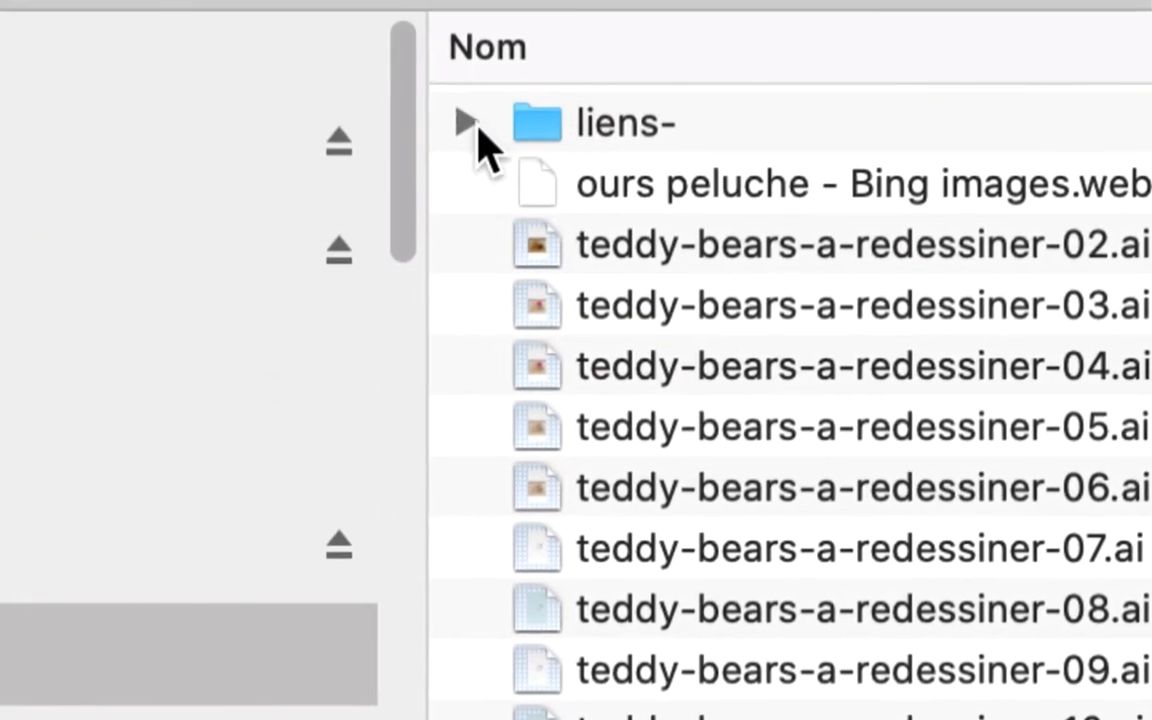
click(430, 117)
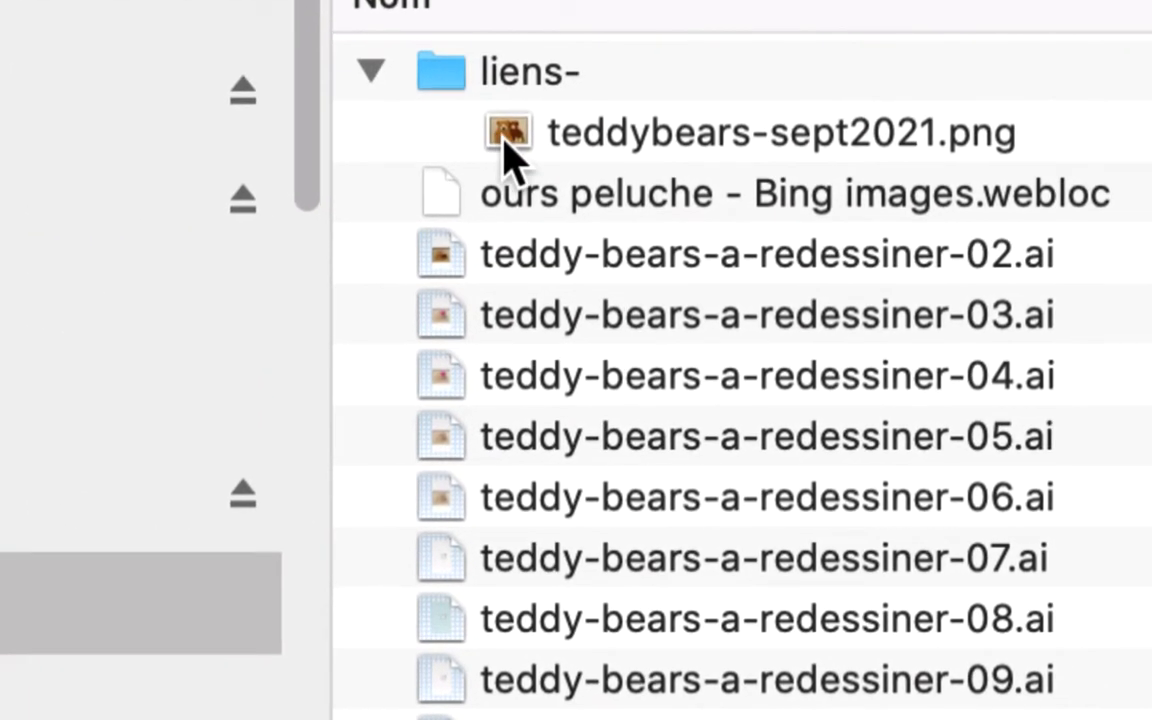
click(505, 150)
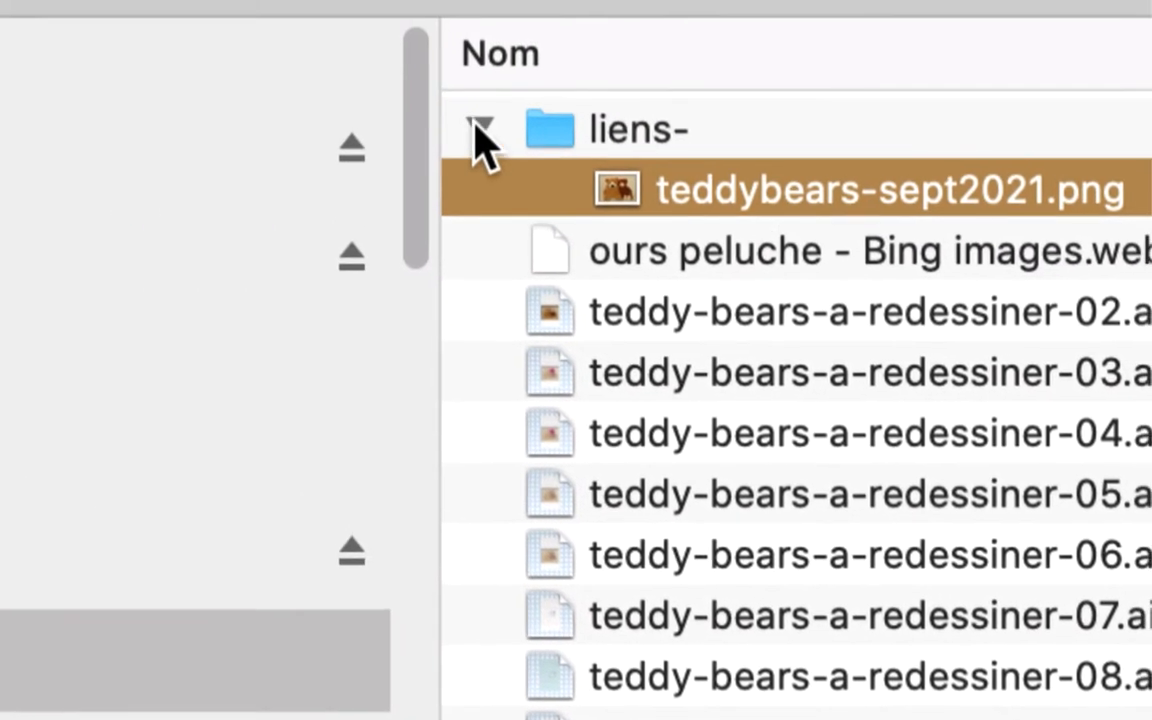
click(84, 72)
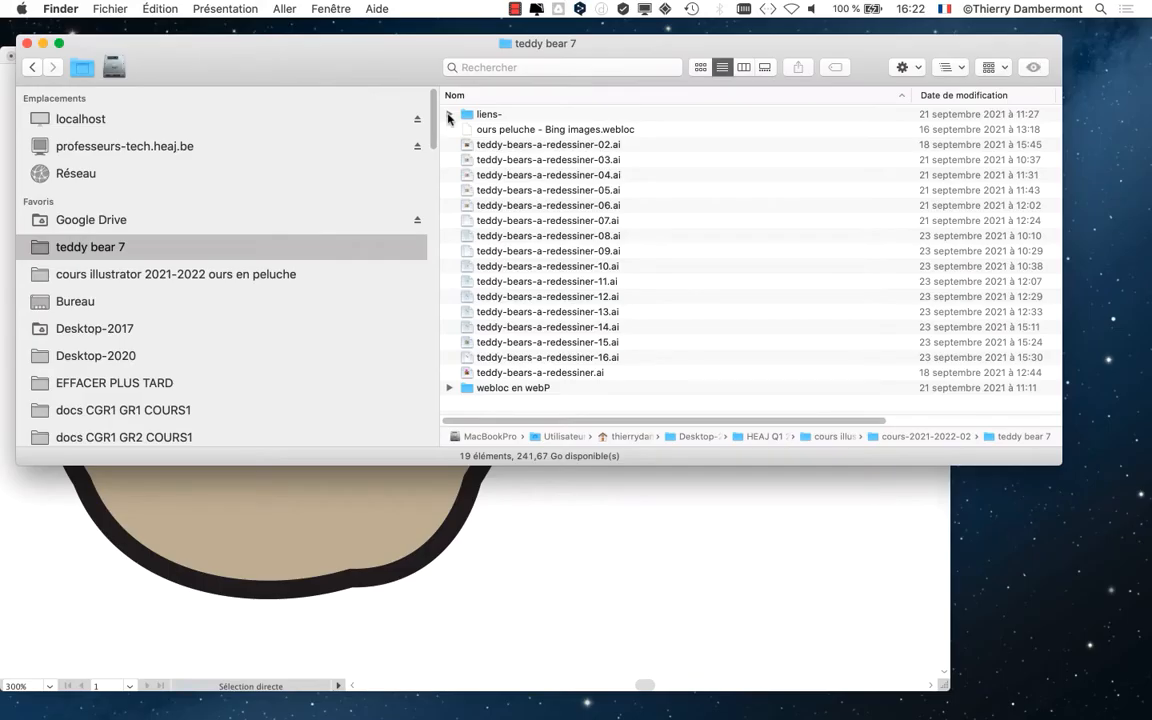
click(637, 547)
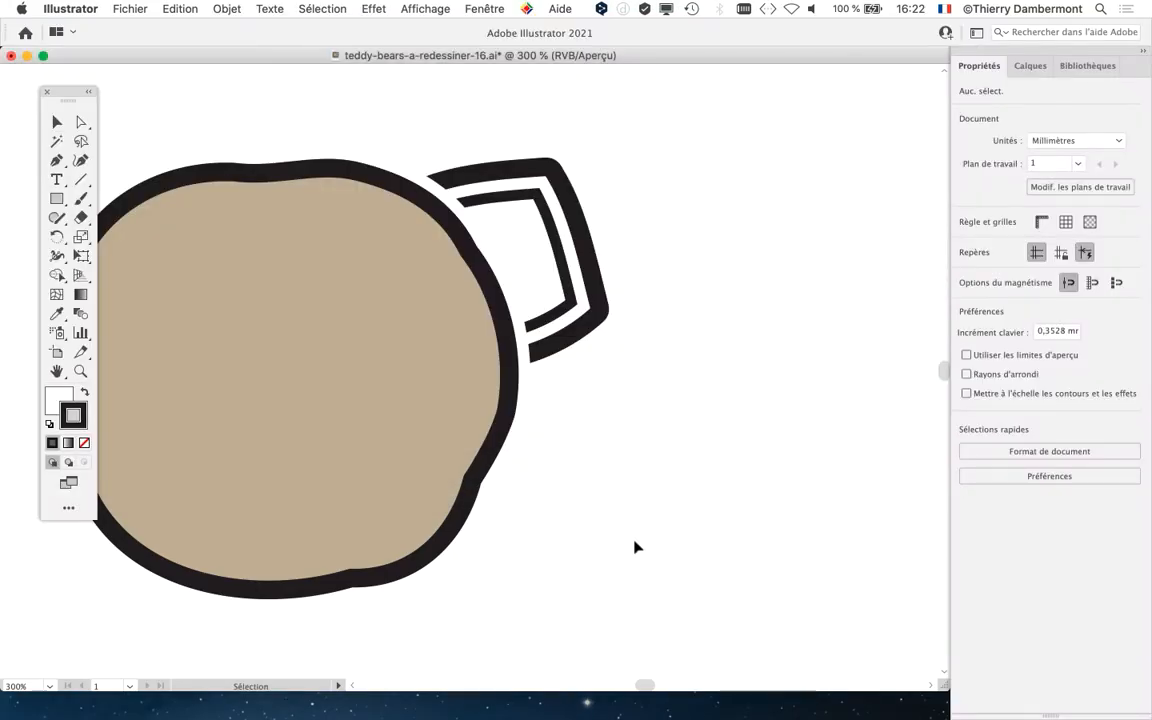
- Locate teddy-bears-a-redessiner-16.ai and its neighbouring liens- folder in Finder, and return to the Illustrator document
key(super+Tab)
key(Tab)
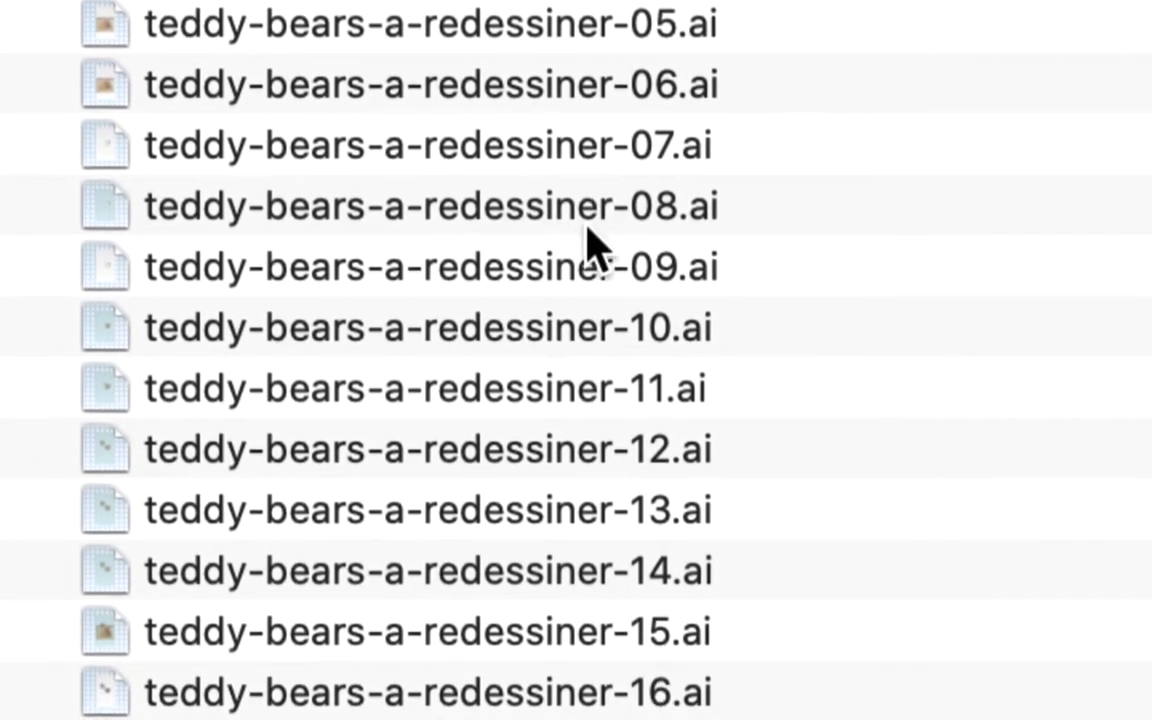
click(625, 695)
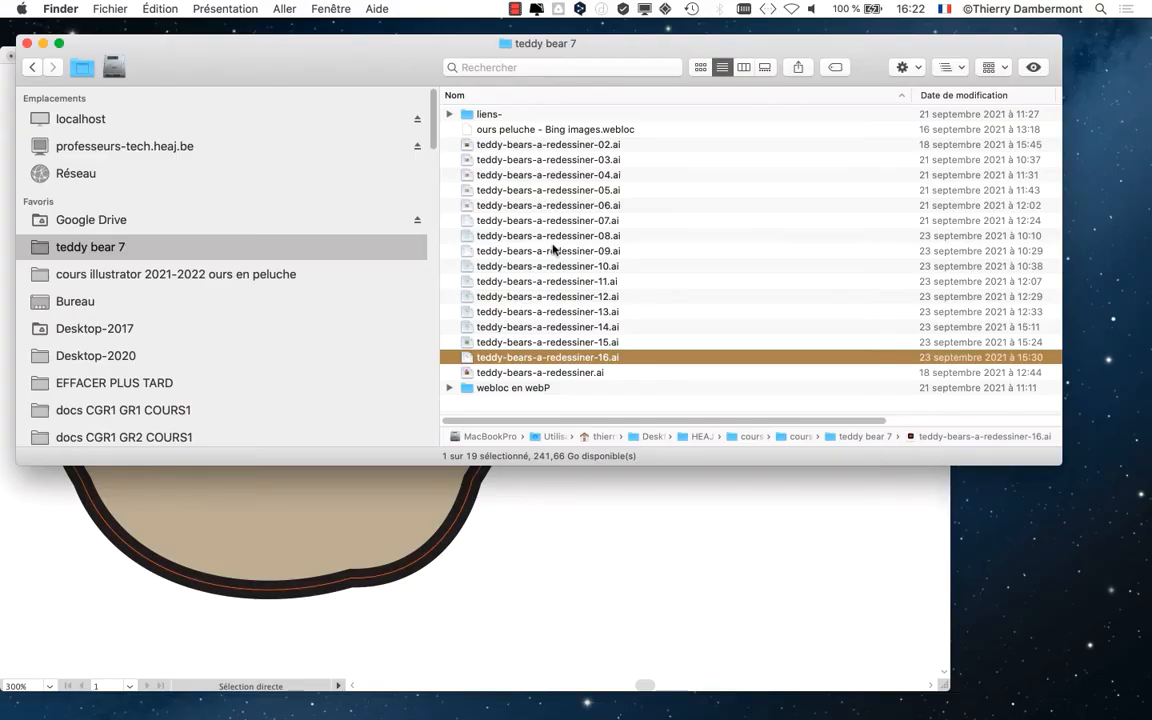
click(520, 512)
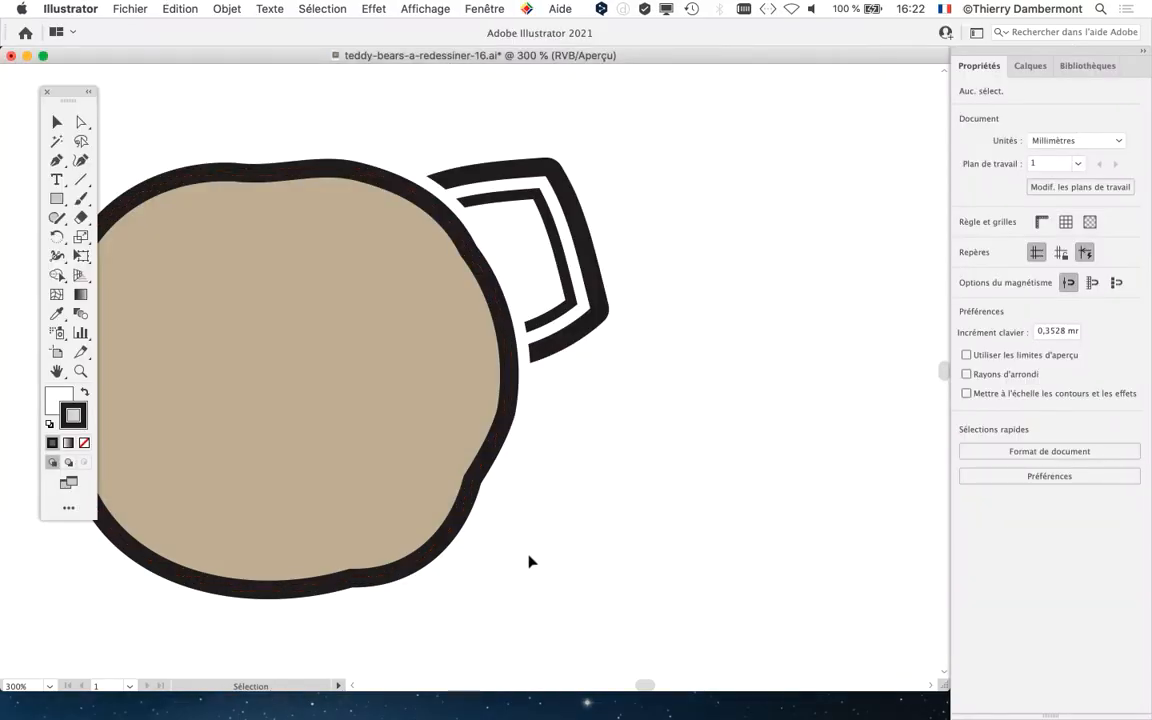
click(420, 355)
key(super+Tab)
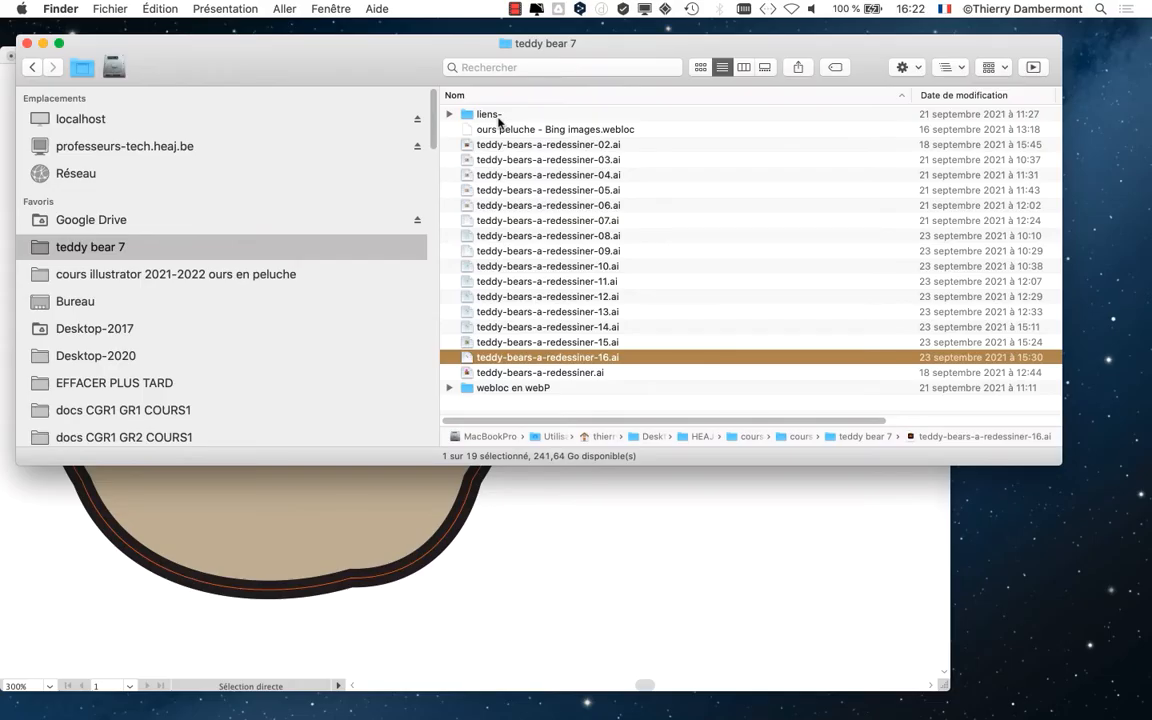
key(super+Tab)
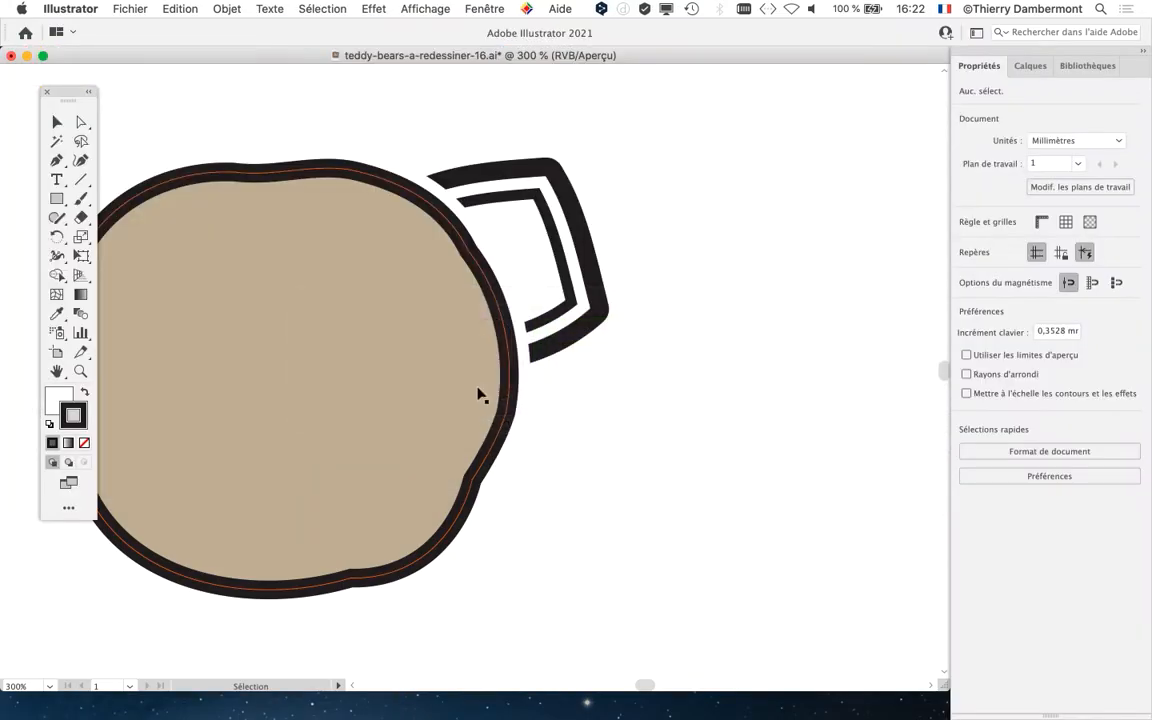
- Show the Liens panel, enlarge it and move it beside the bear's head drawing
click(484, 9)
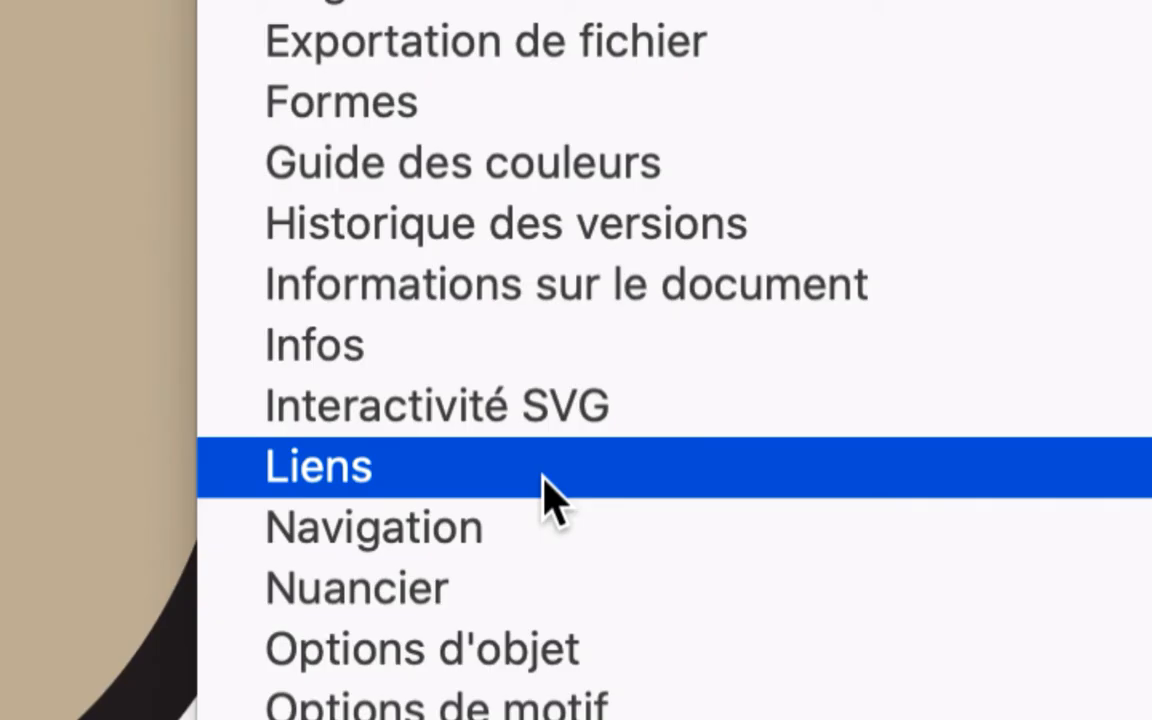
click(543, 478)
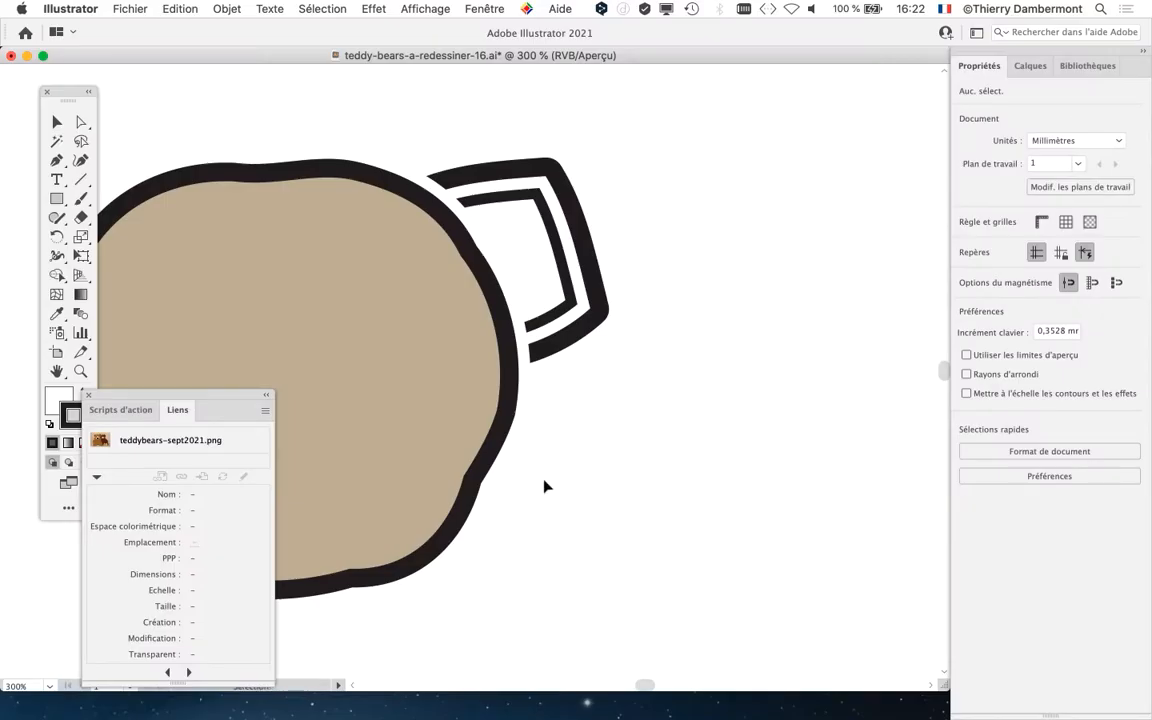
drag(141, 395, 700, 95)
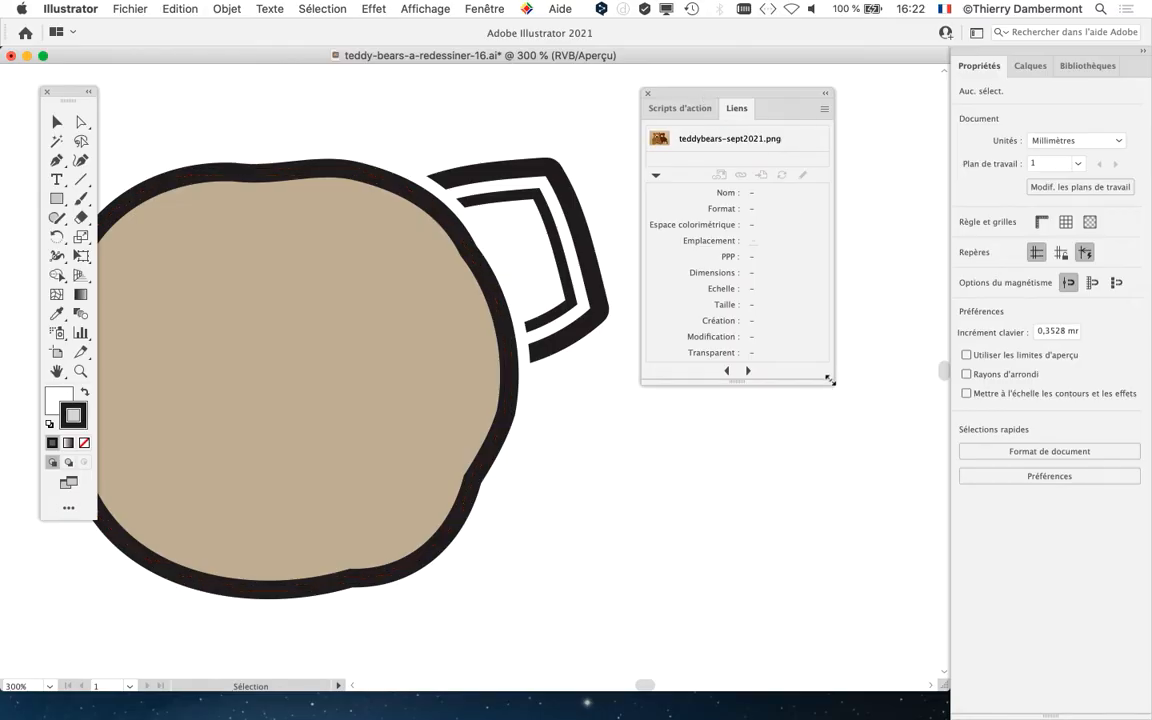
drag(828, 379, 837, 501)
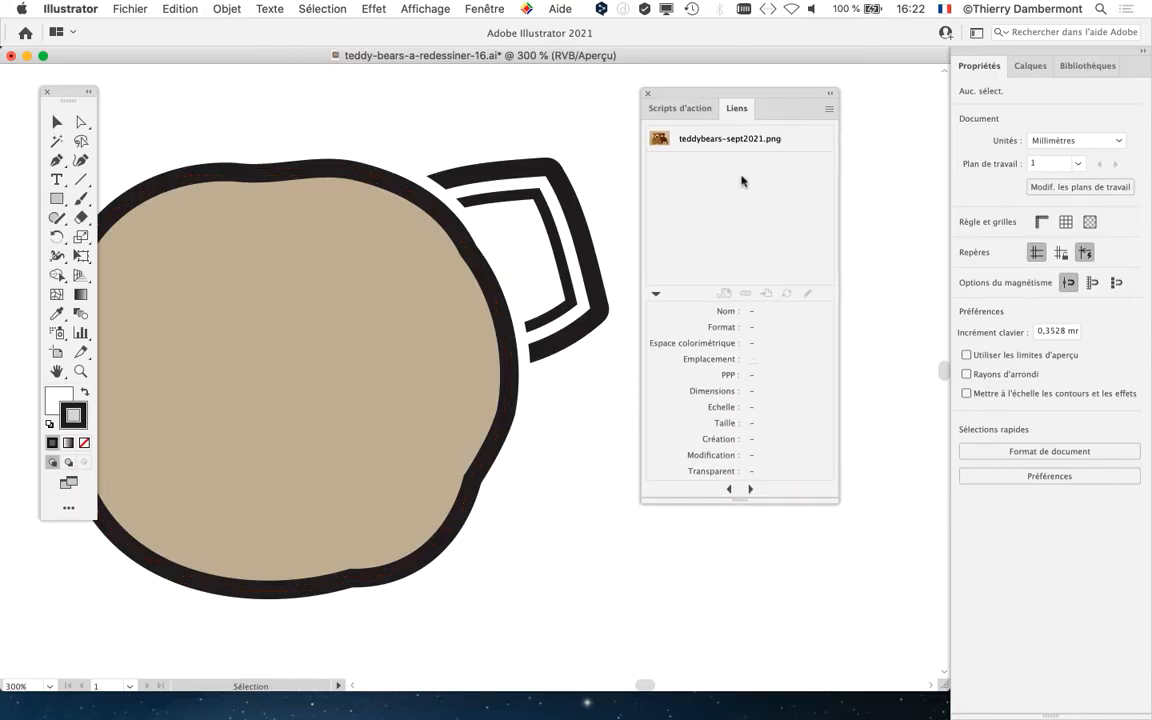
drag(711, 93, 599, 147)
- Select the teddybears-sept2021.png link to display its file information, and shorten the Liens panel
click(675, 197)
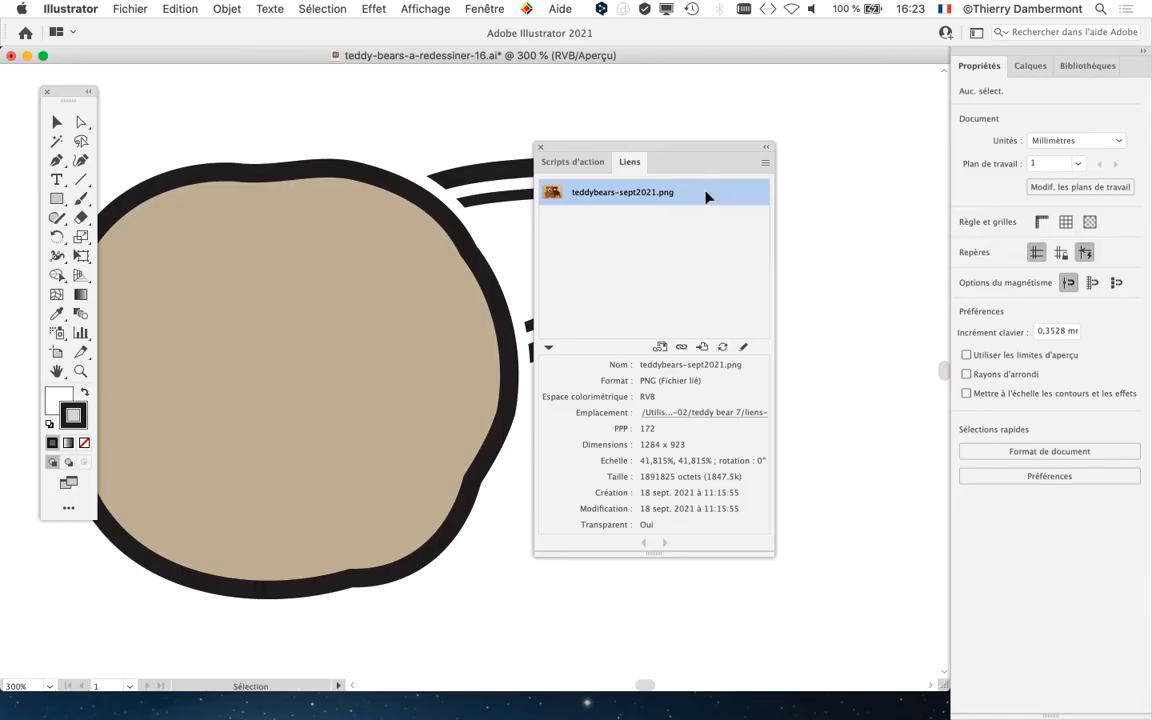
drag(655, 553, 676, 327)
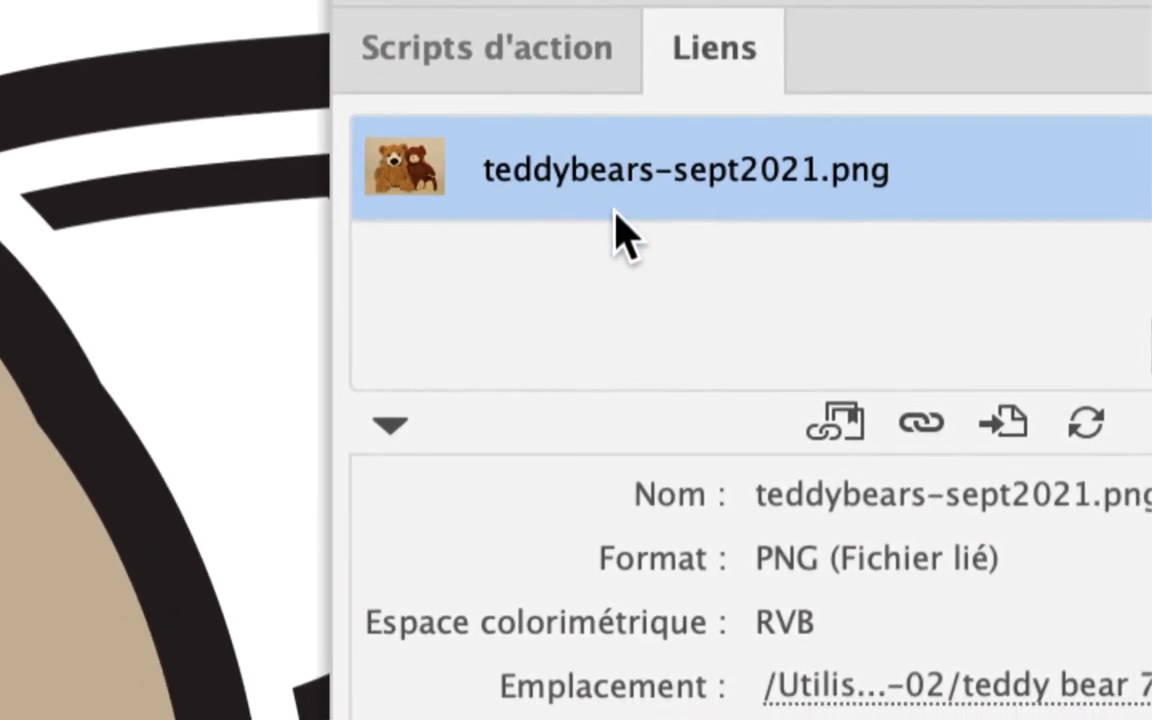
super+click(716, 226)
click(788, 231)
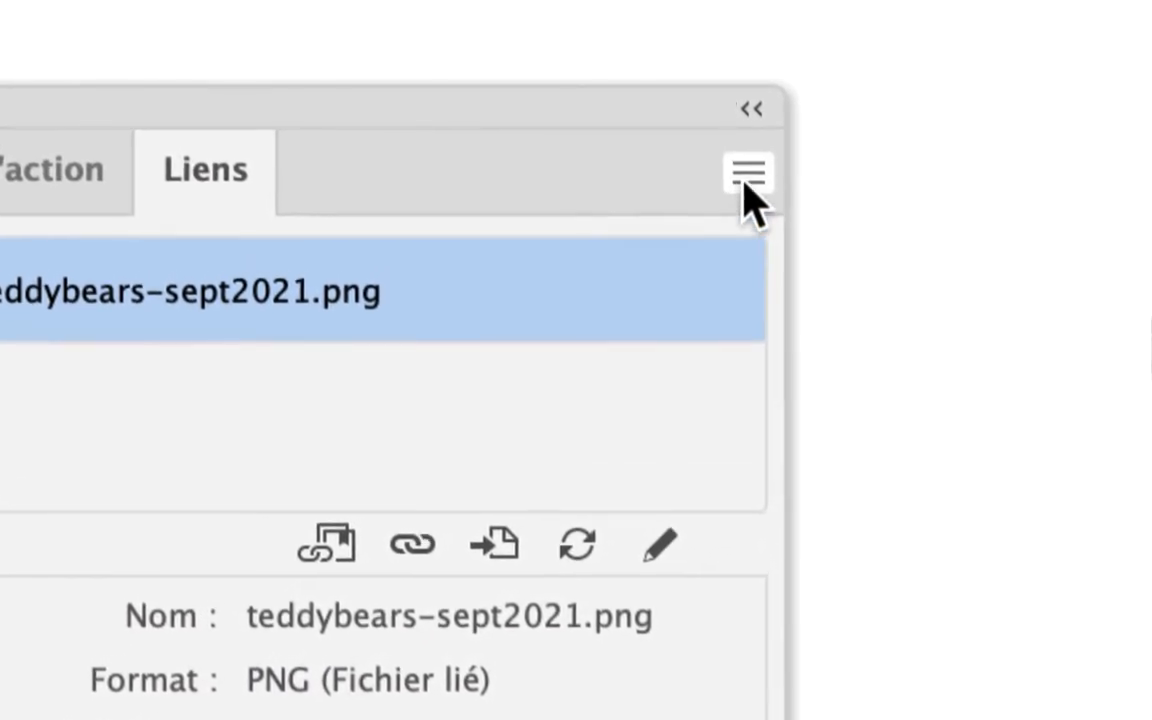
- Relink the selected image to teddybears-sept2021.png in the liens- folder of teddy bear 7, importing it with the Lier option
click(883, 86)
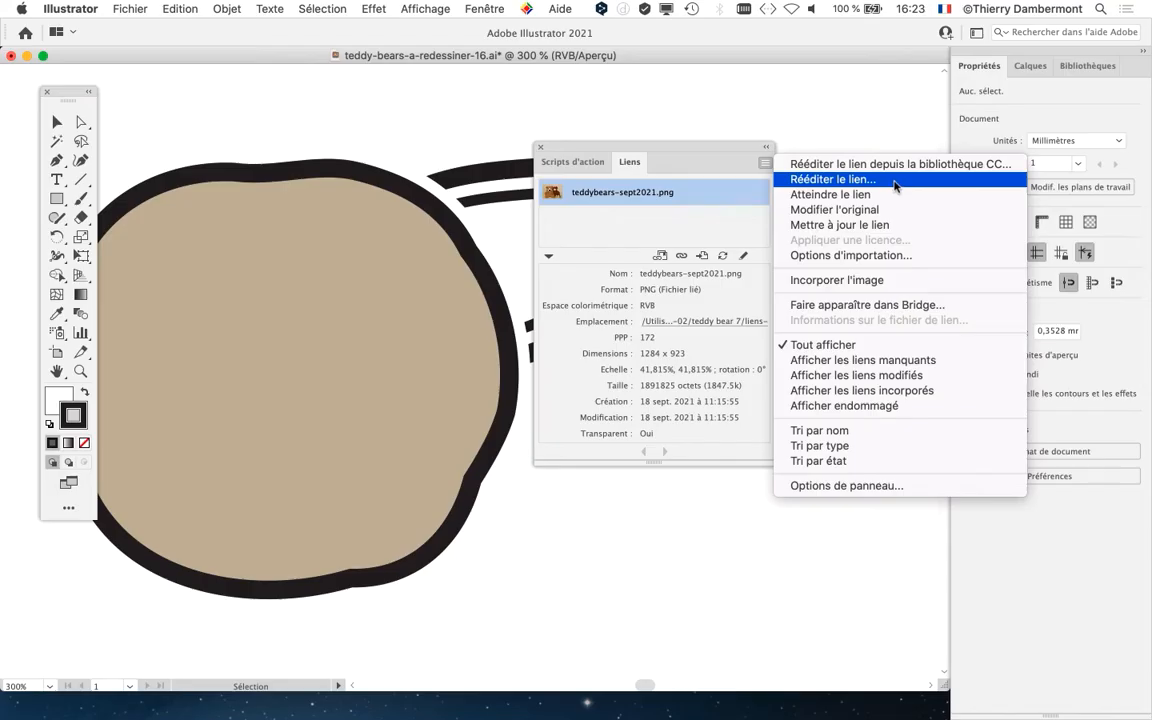
click(895, 182)
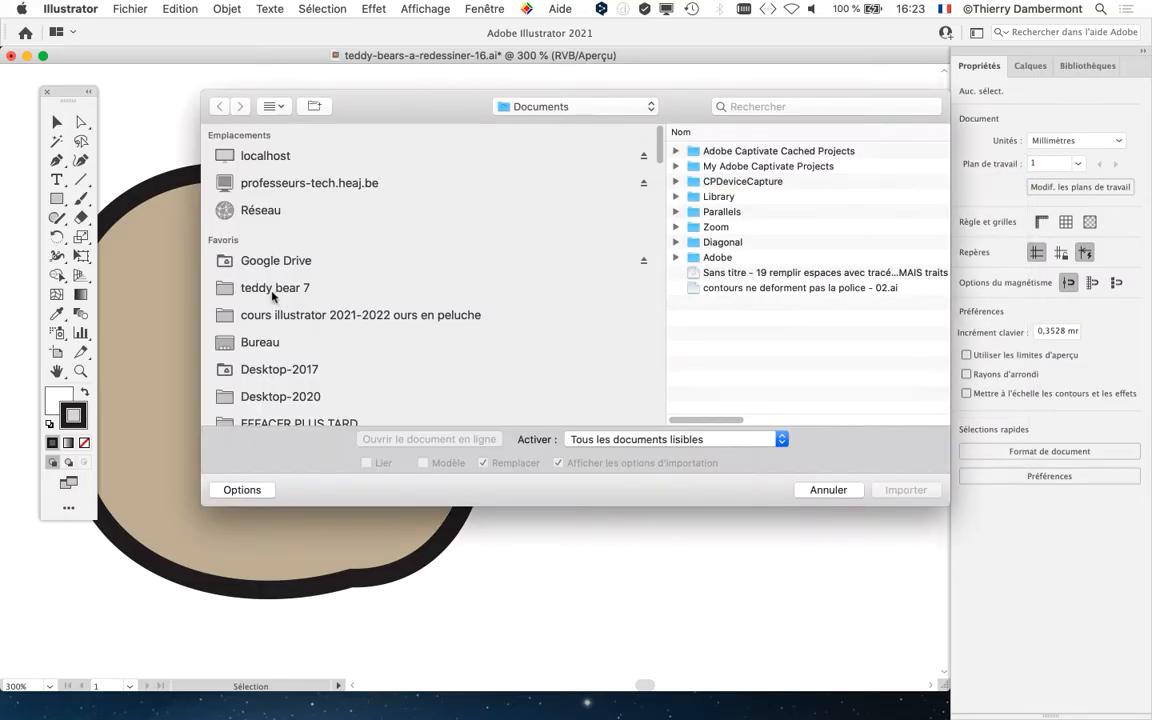
click(272, 290)
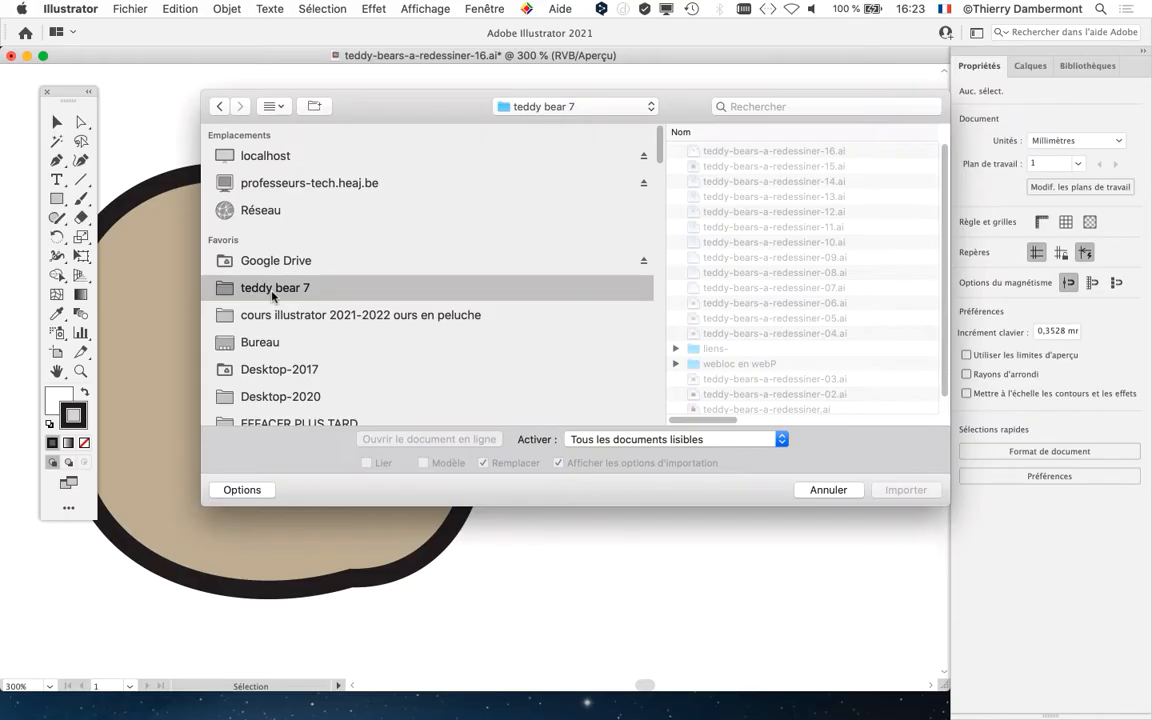
drag(948, 527, 955, 664)
click(703, 348)
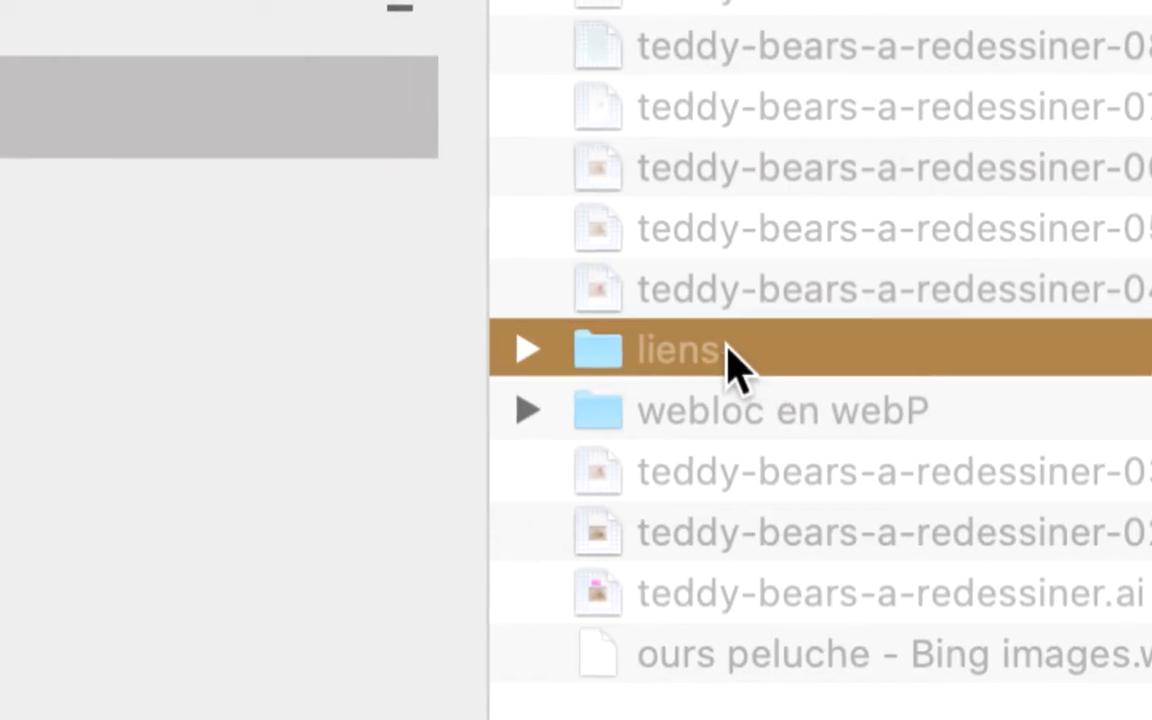
click(686, 350)
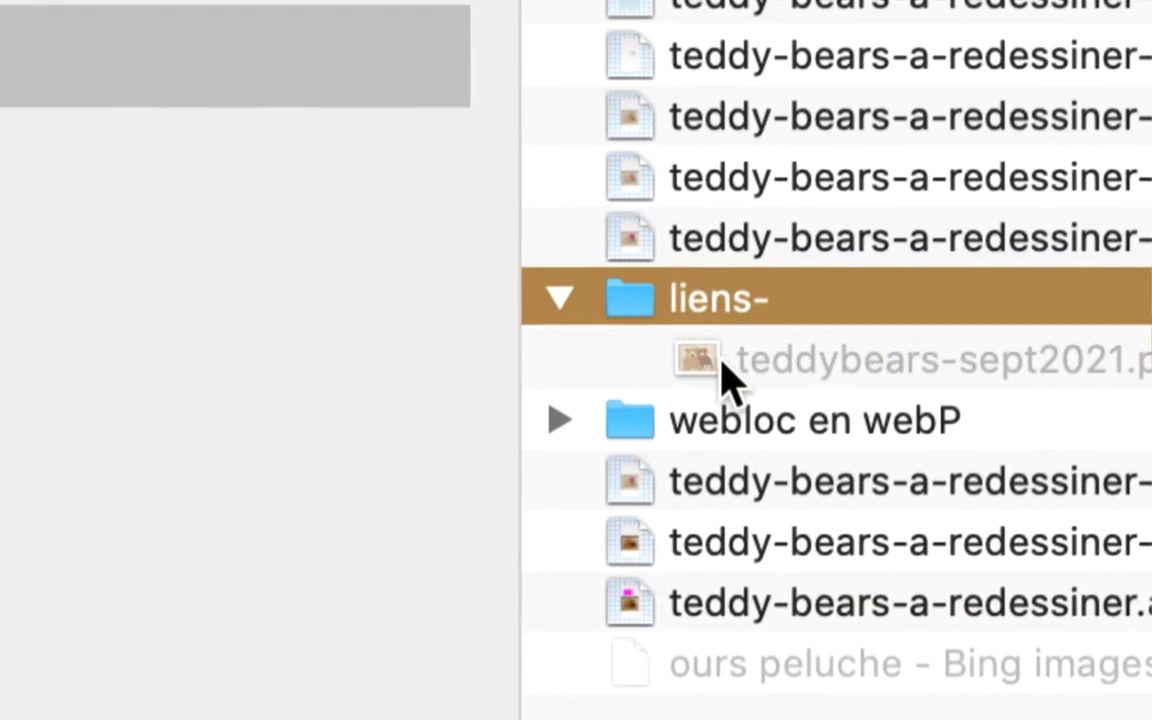
click(1104, 410)
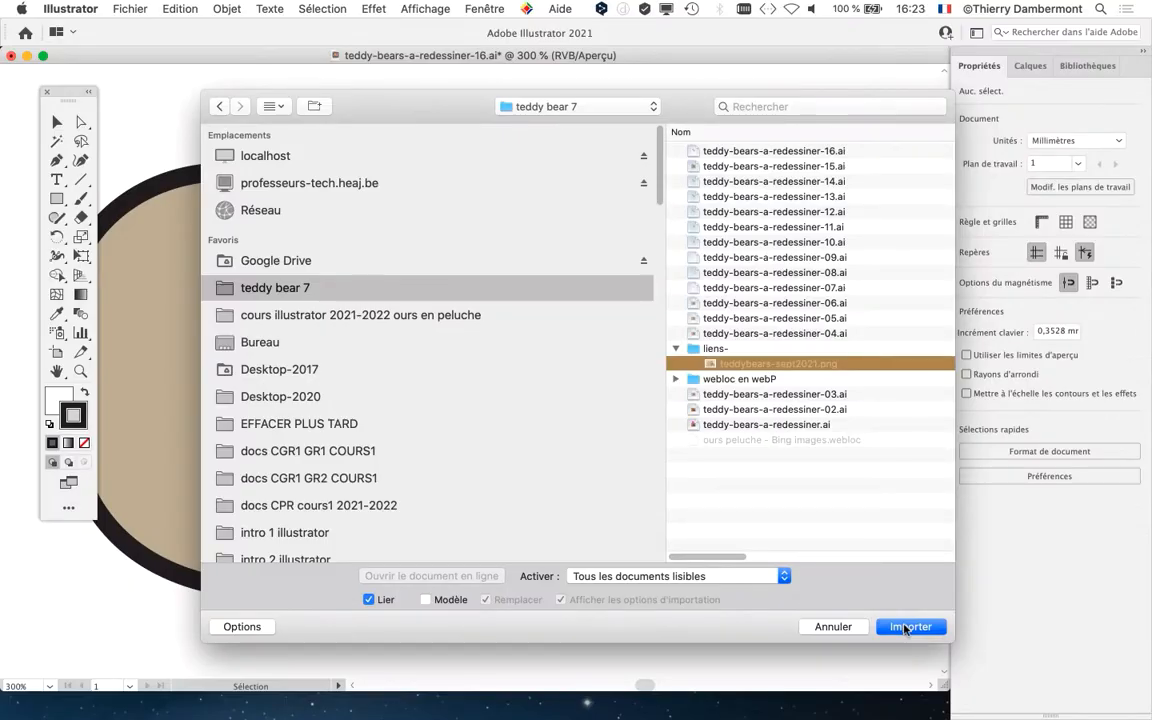
click(910, 640)
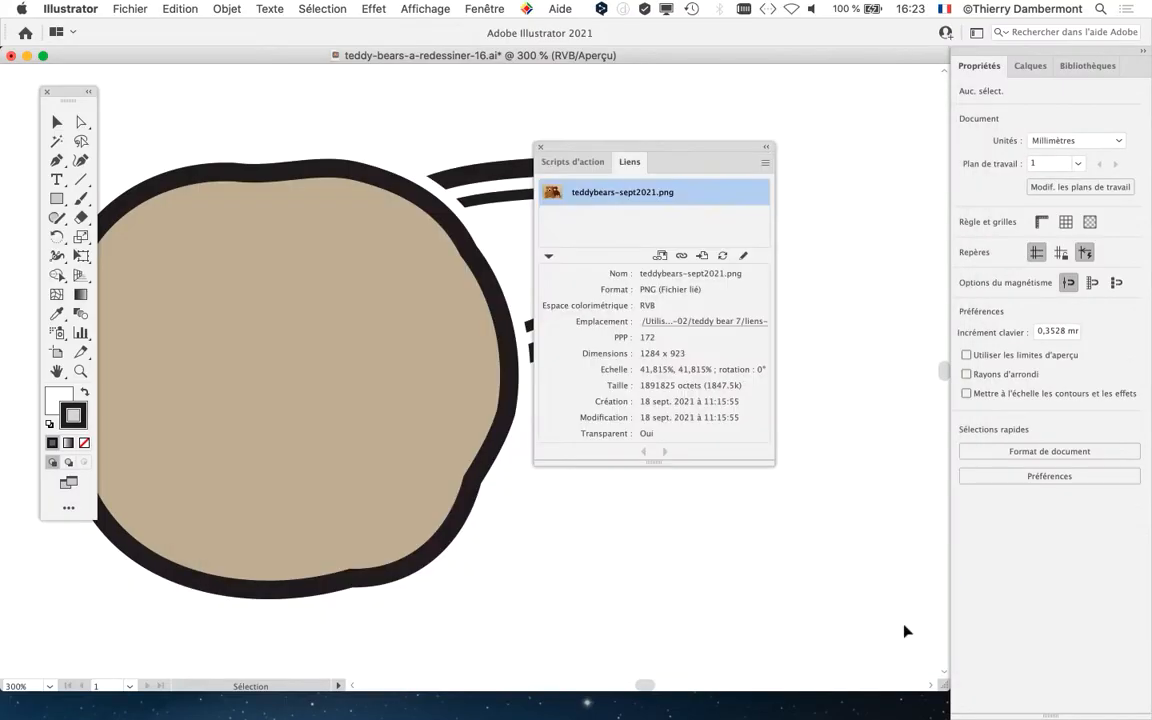
- Reduce the size of the Liens panel and move it to the empty canvas area below the bear's ear
click(678, 188)
drag(768, 463, 780, 392)
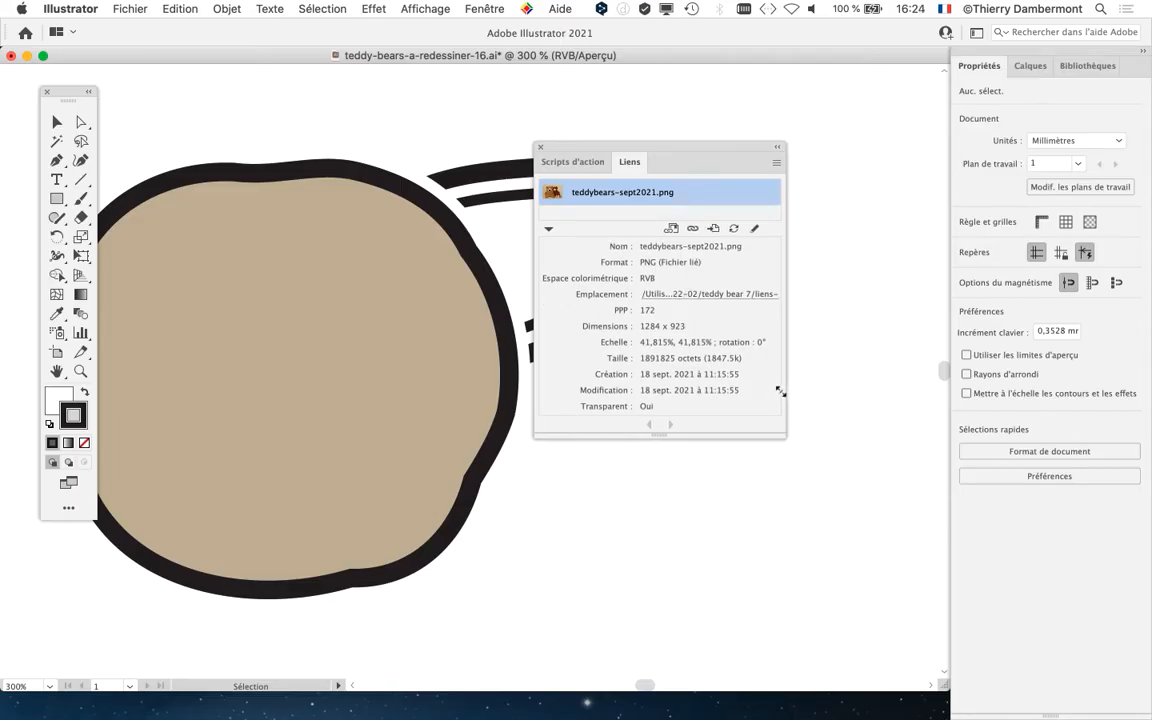
drag(603, 151, 728, 81)
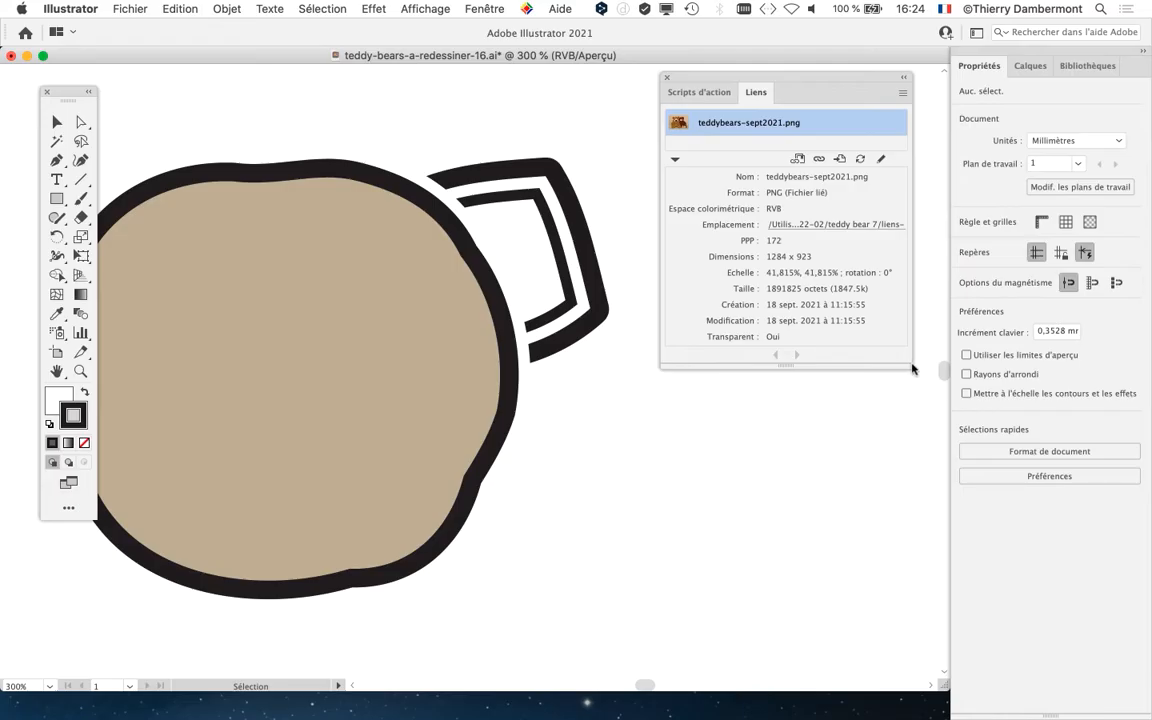
drag(912, 367, 871, 367)
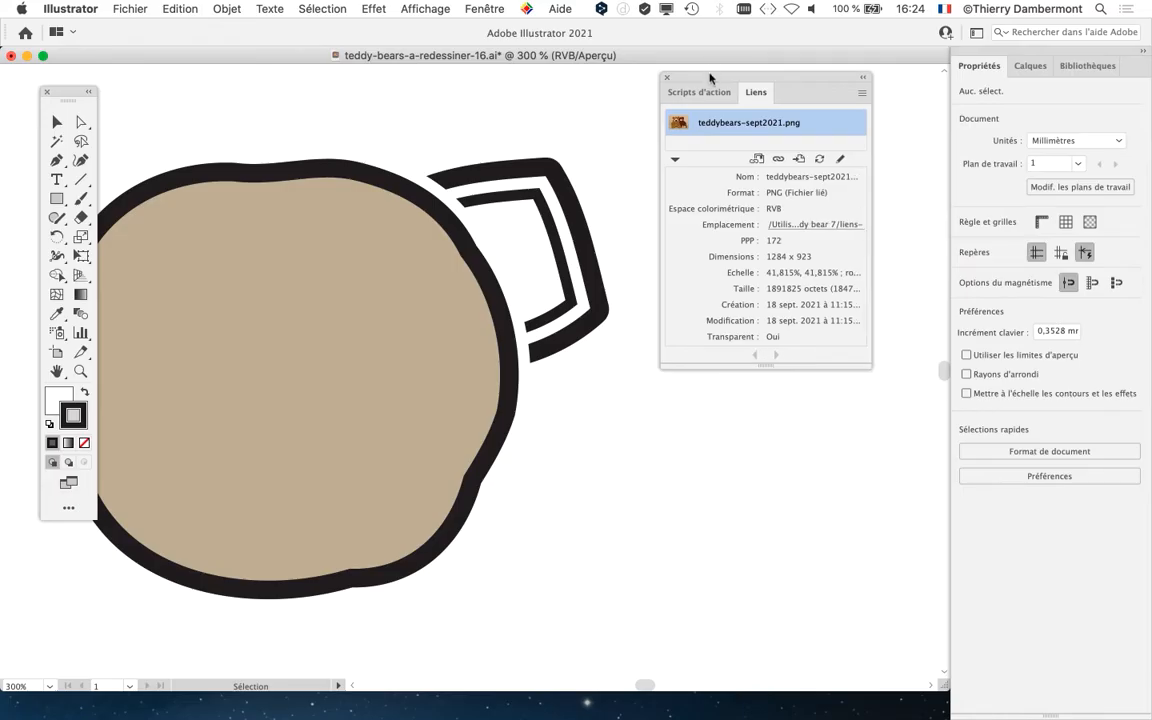
drag(710, 78, 631, 494)
- Show the Calques panel, detach it as a floating panel over the canvas, and enlarge it to list all the layers
click(484, 8)
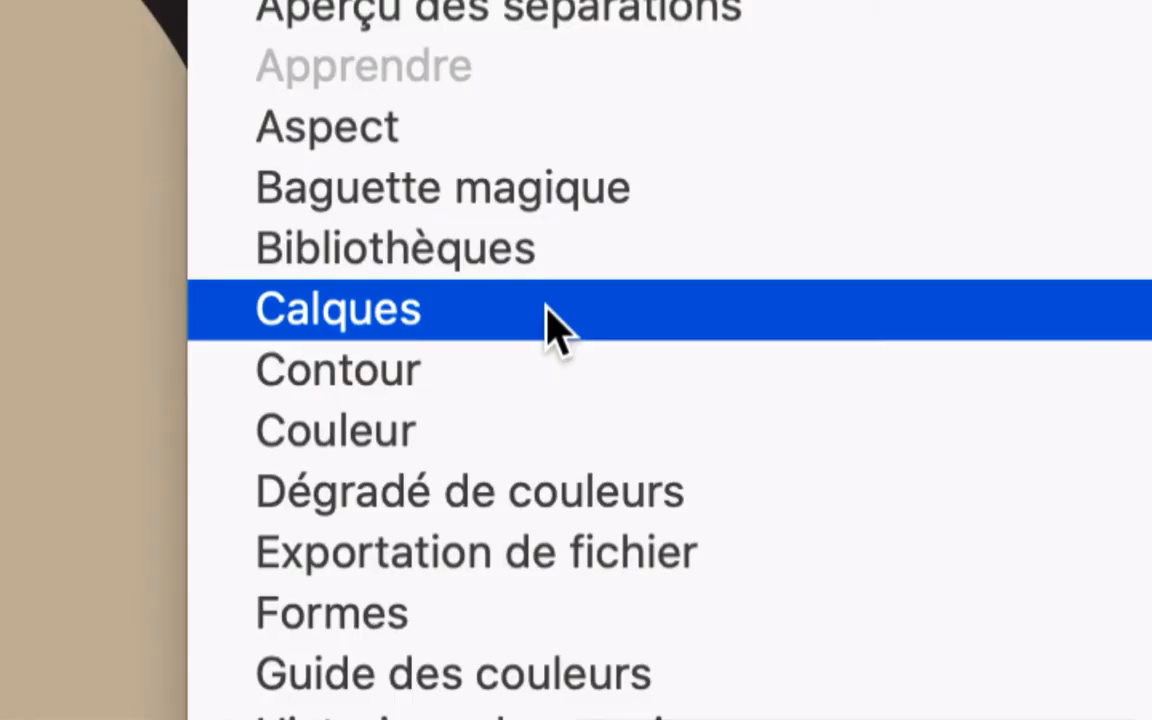
click(549, 309)
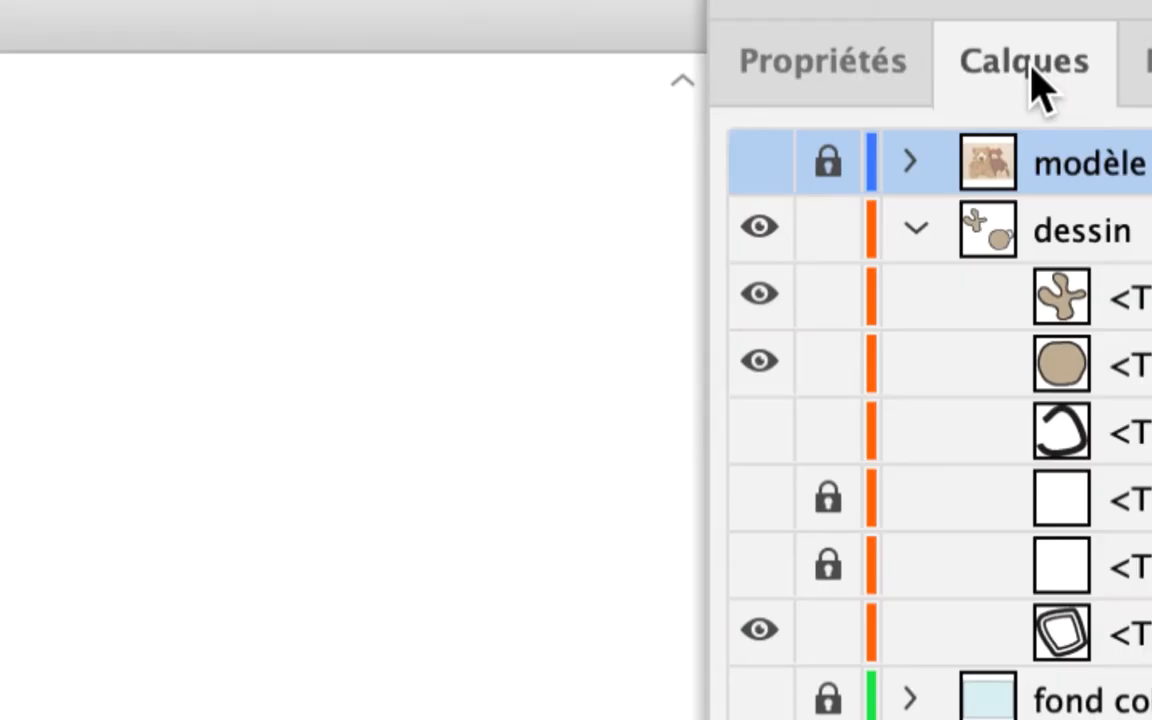
drag(1032, 68, 740, 103)
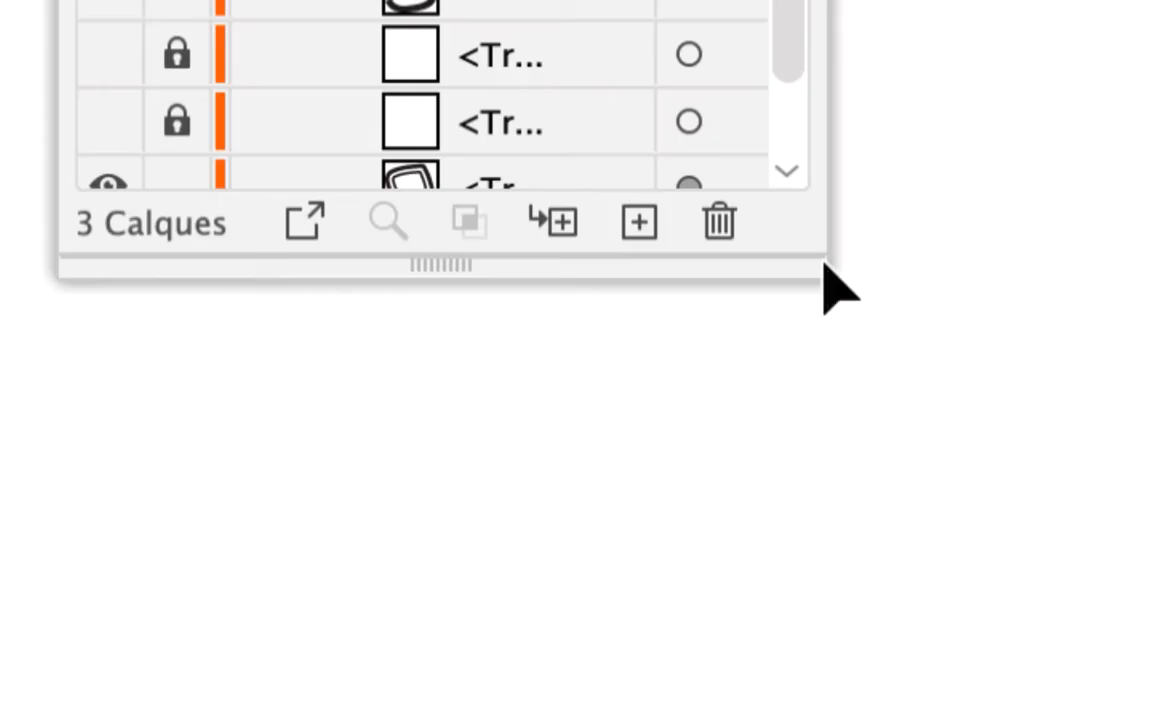
drag(822, 262, 858, 331)
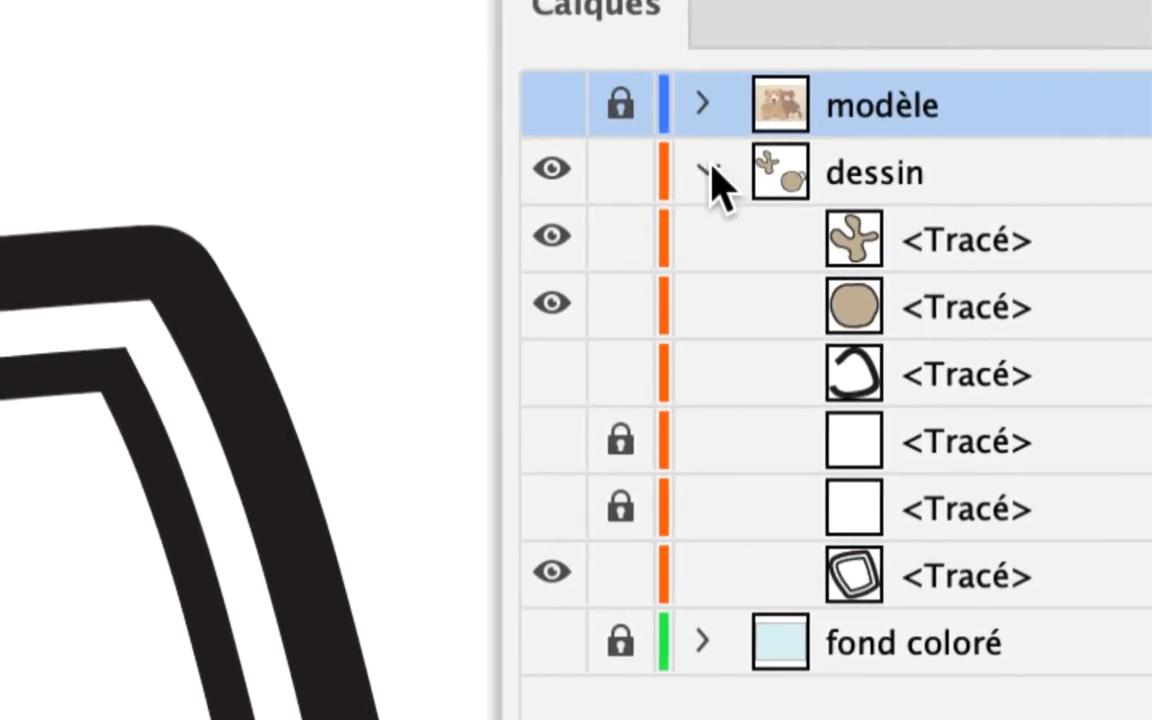
- Toggle the dessin layer's list of paths open and closed, leaving the layer collapsed
click(706, 176)
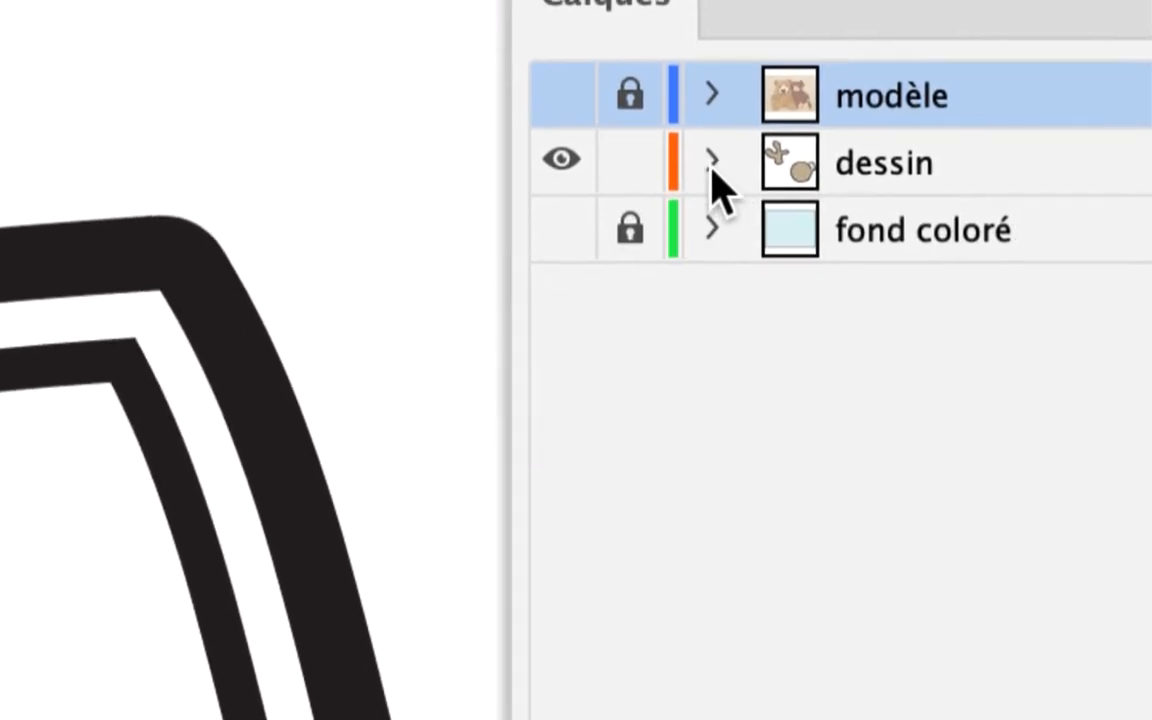
click(708, 178)
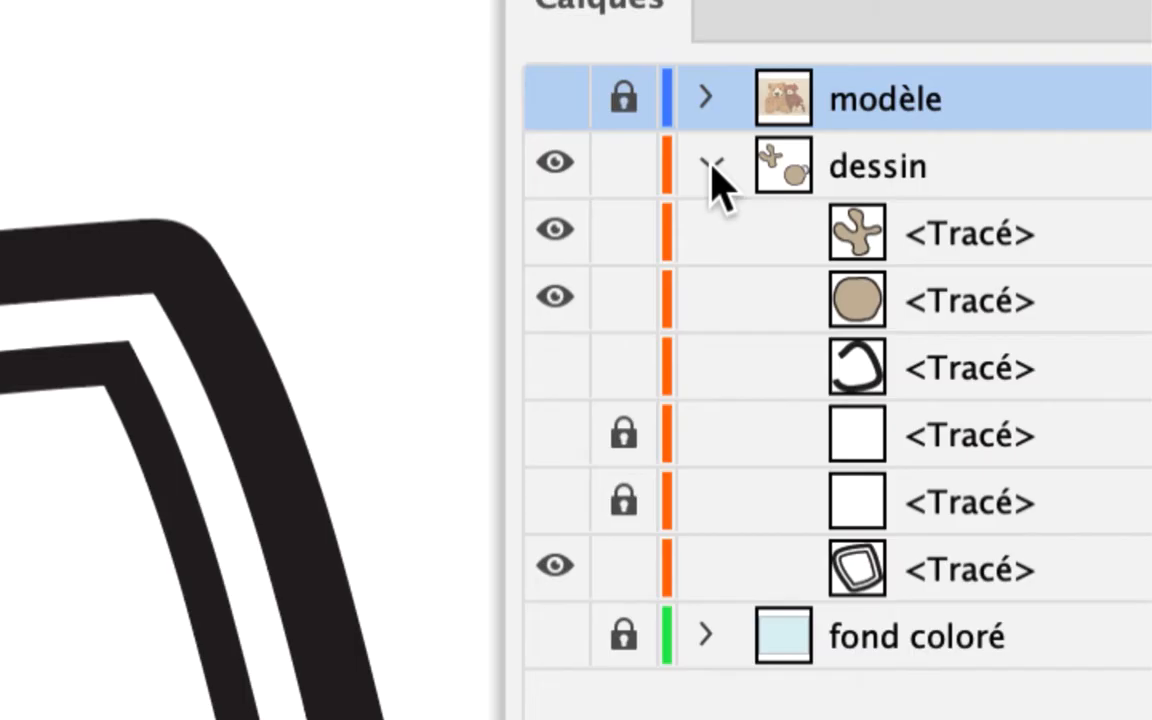
click(710, 170)
click(710, 168)
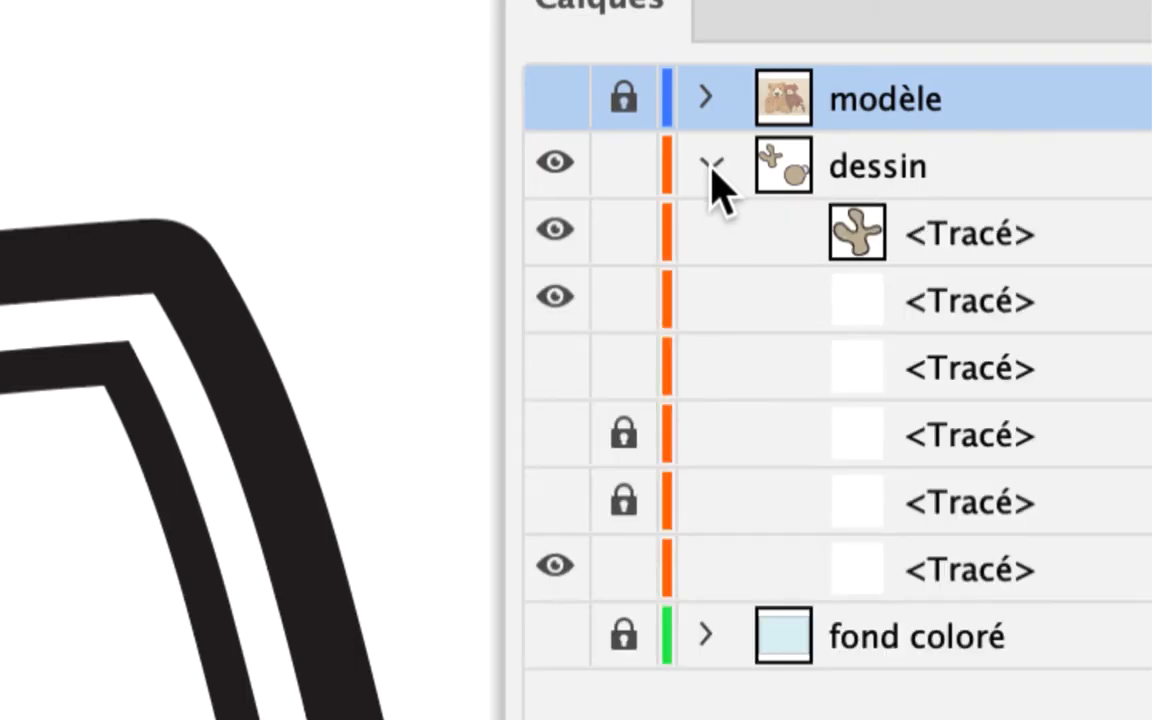
click(710, 169)
click(710, 169)
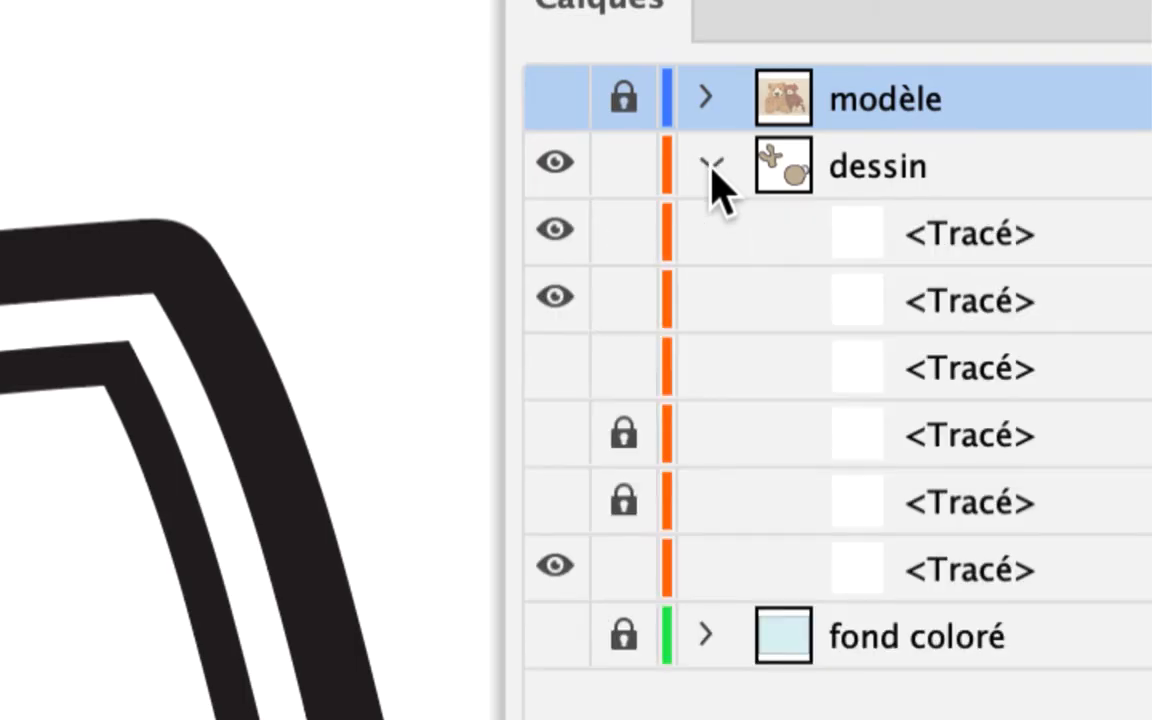
click(710, 168)
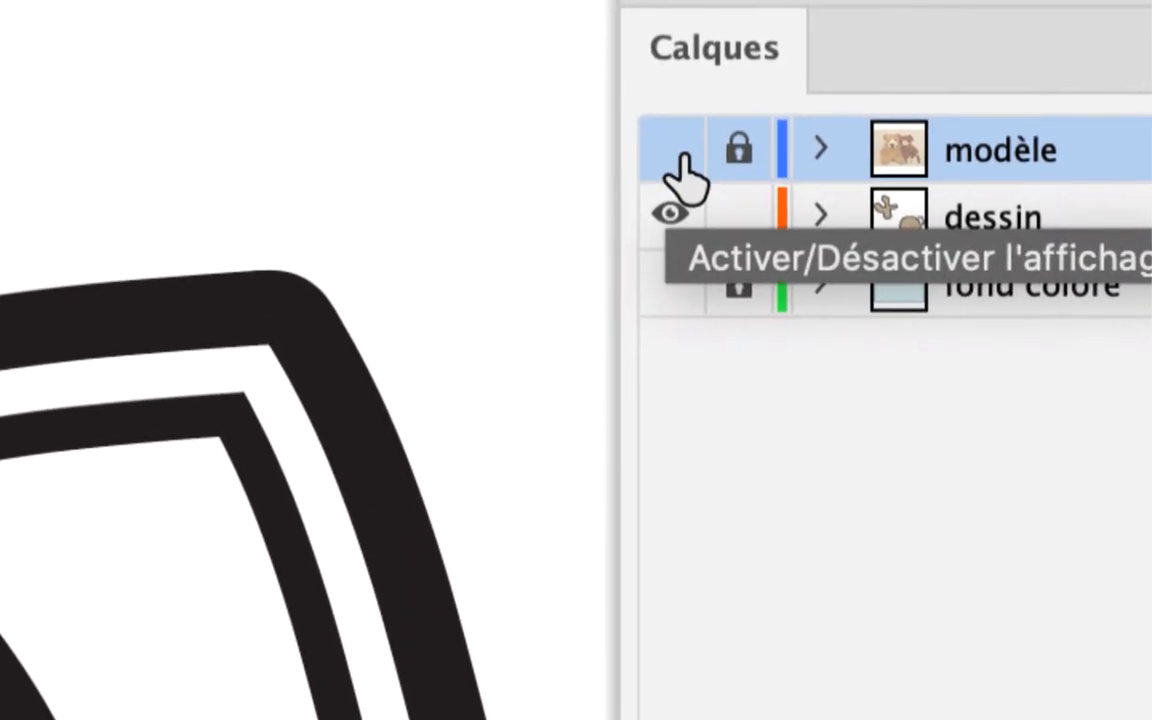
- Make the modèle layer visible and move the Liens panel clear of the bear photo
click(683, 160)
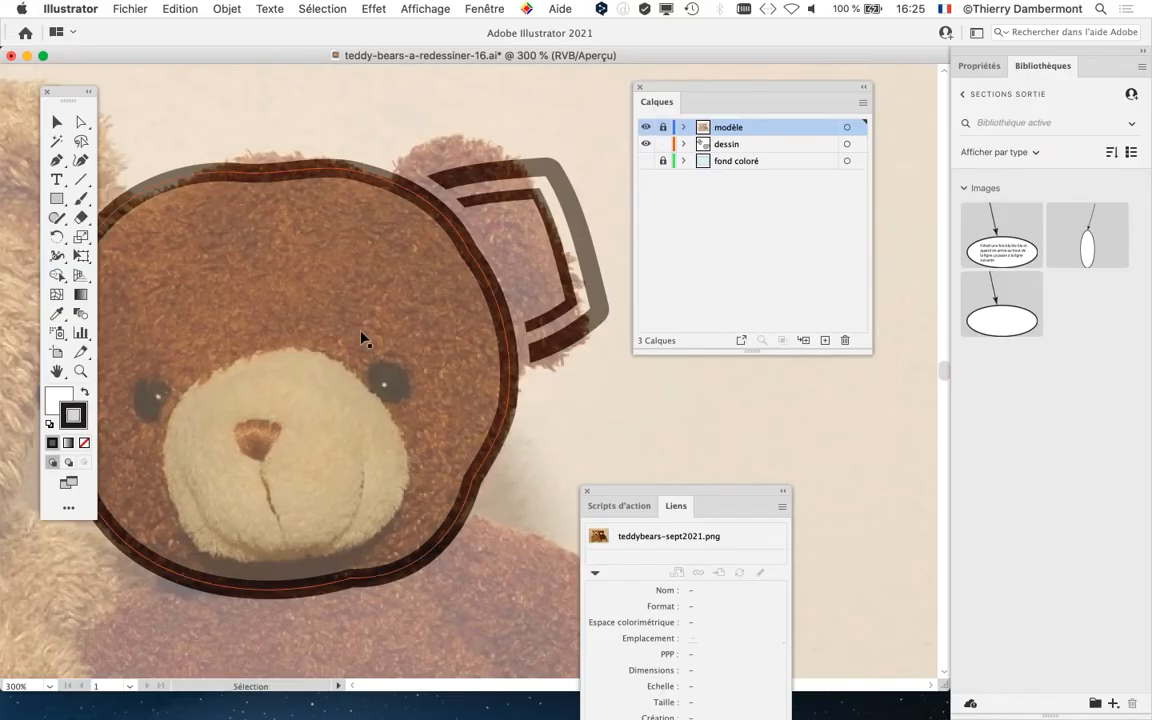
key(super+minus)
key(super+minus)
key(super+minus)
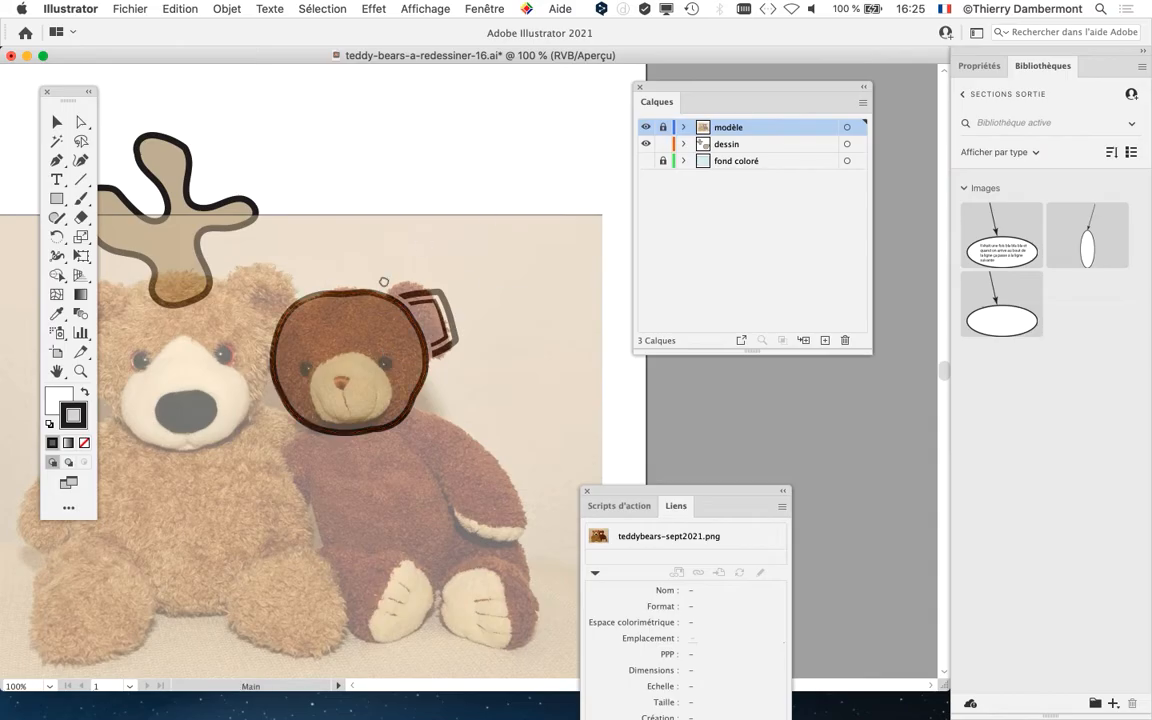
drag(383, 283, 527, 220)
drag(668, 491, 852, 495)
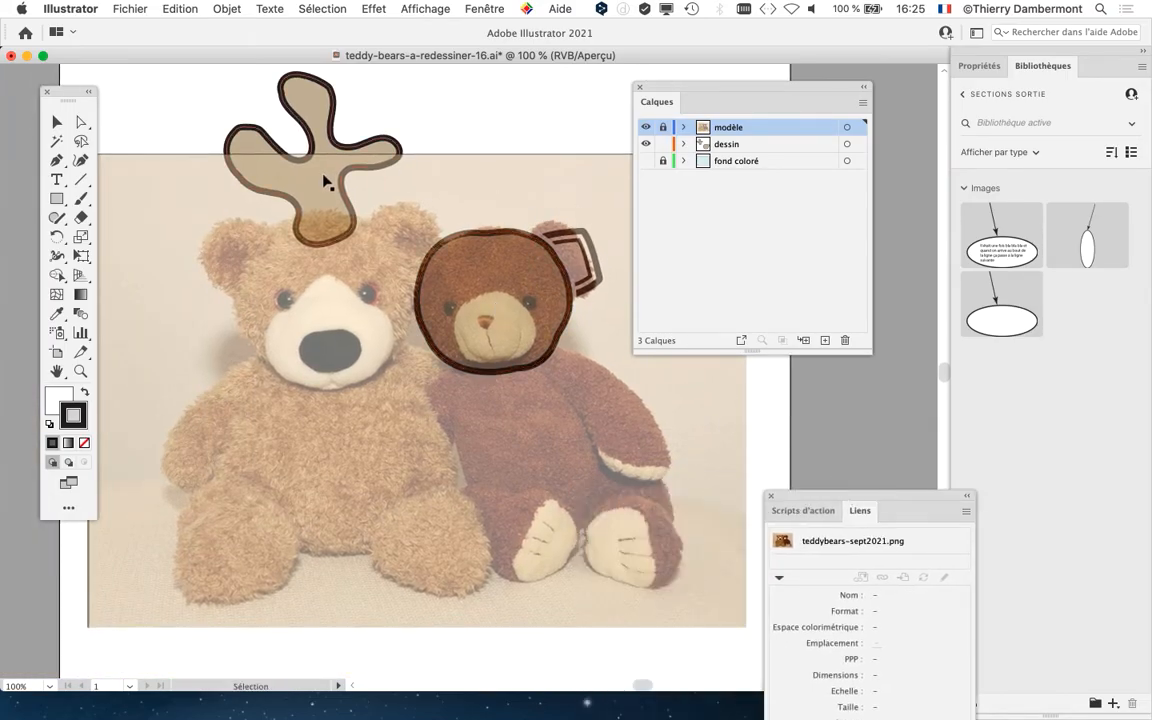
drag(381, 321, 390, 389)
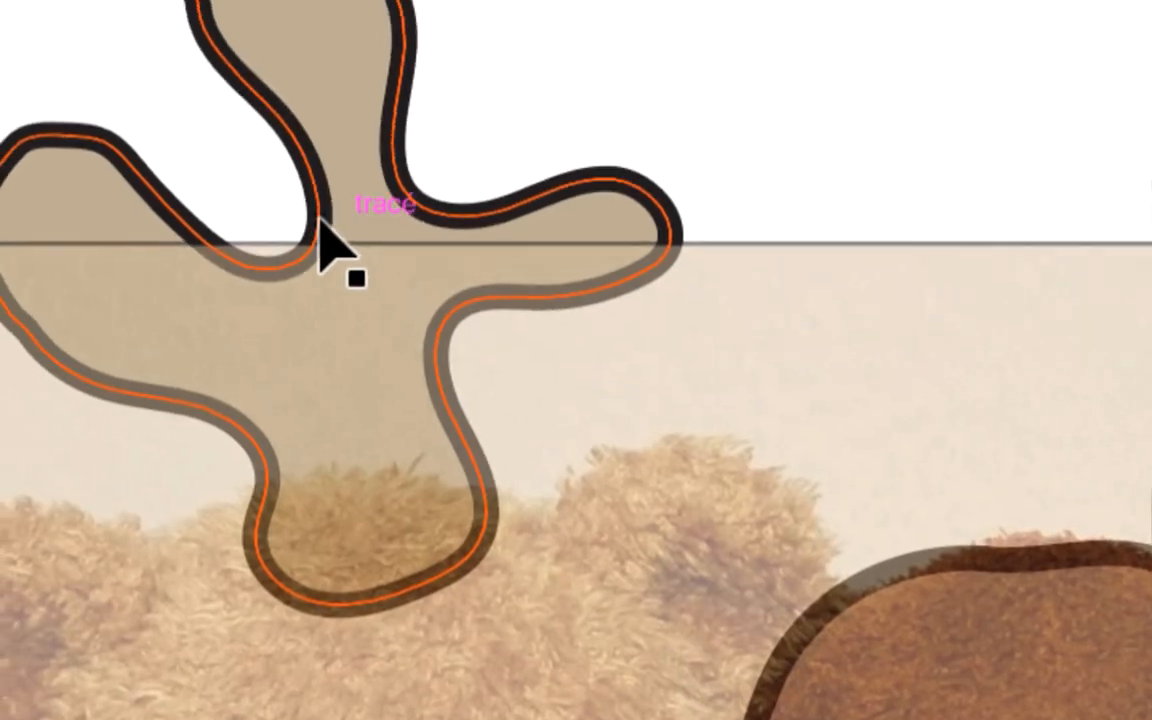
- Select the antler-shaped path above the light bear's head to inspect its anchor points, and deselect it
click(298, 180)
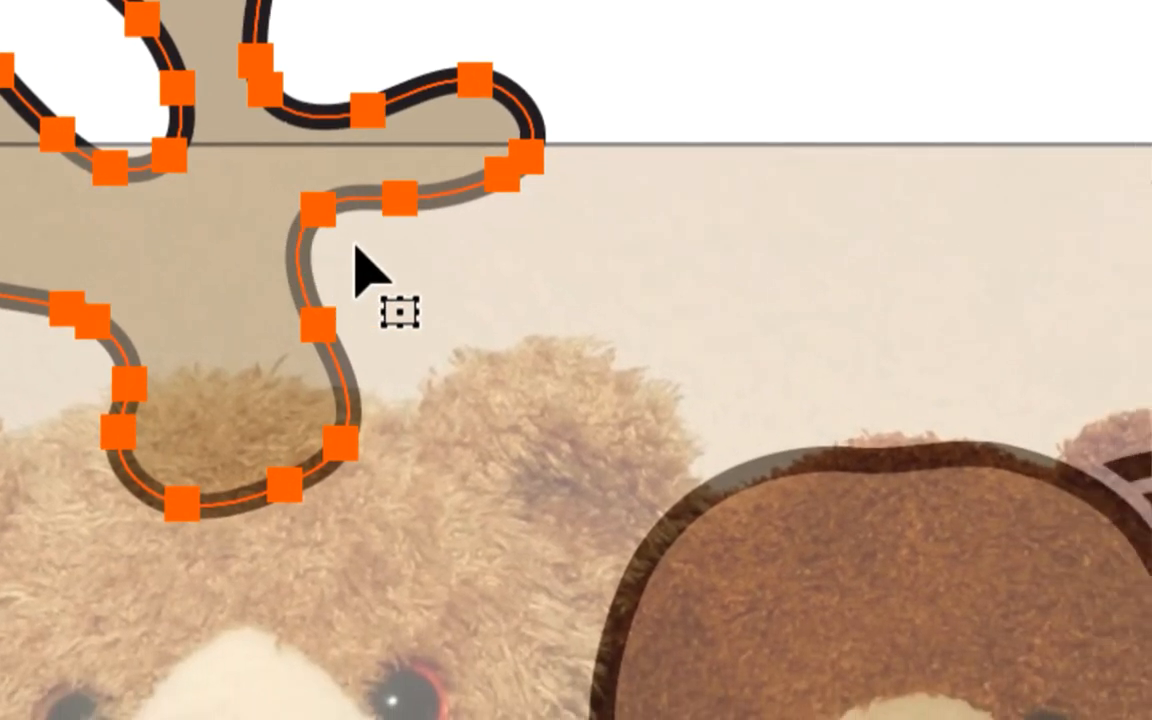
click(404, 253)
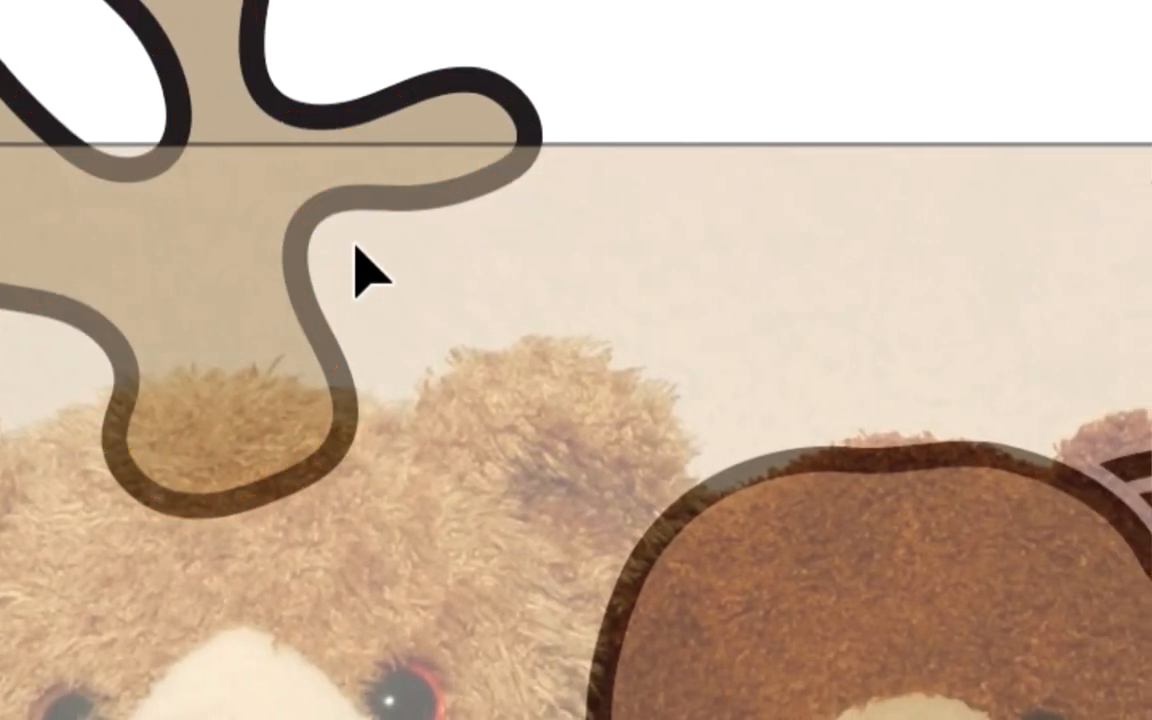
click(319, 113)
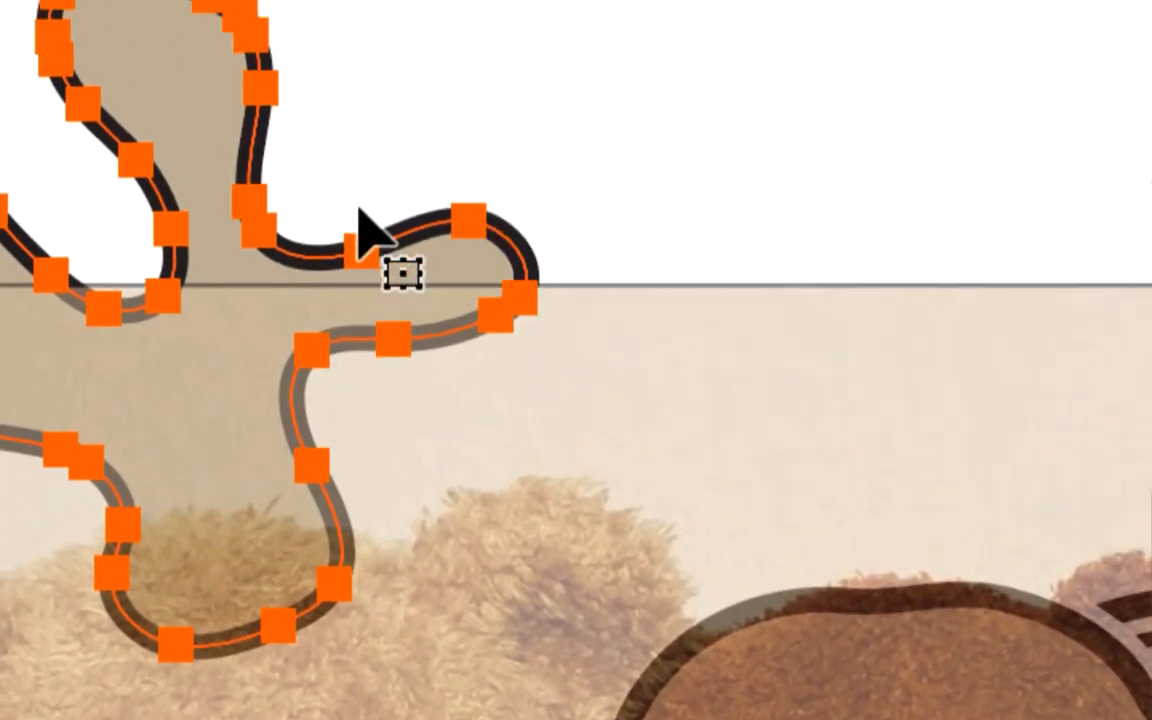
click(360, 162)
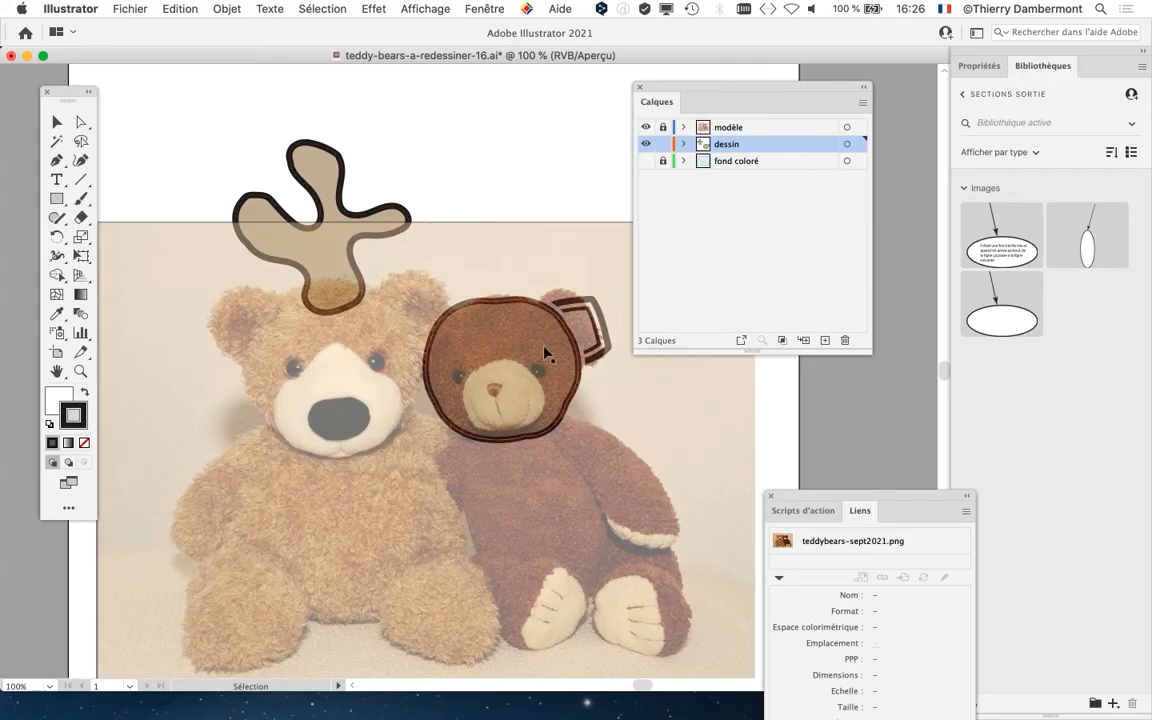
- Examine how the drawn head and ear outlines match the brown bear in the reference photo, up to 400% magnification
key(space)
drag(543, 357, 433, 308)
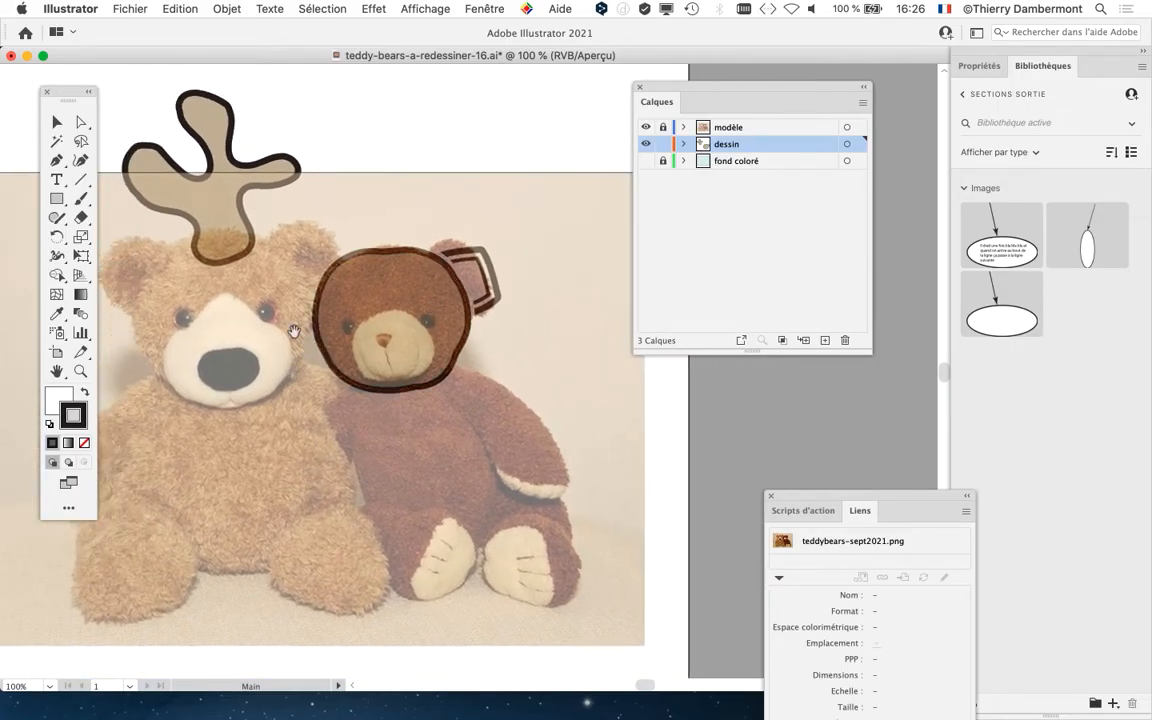
drag(295, 407, 396, 399)
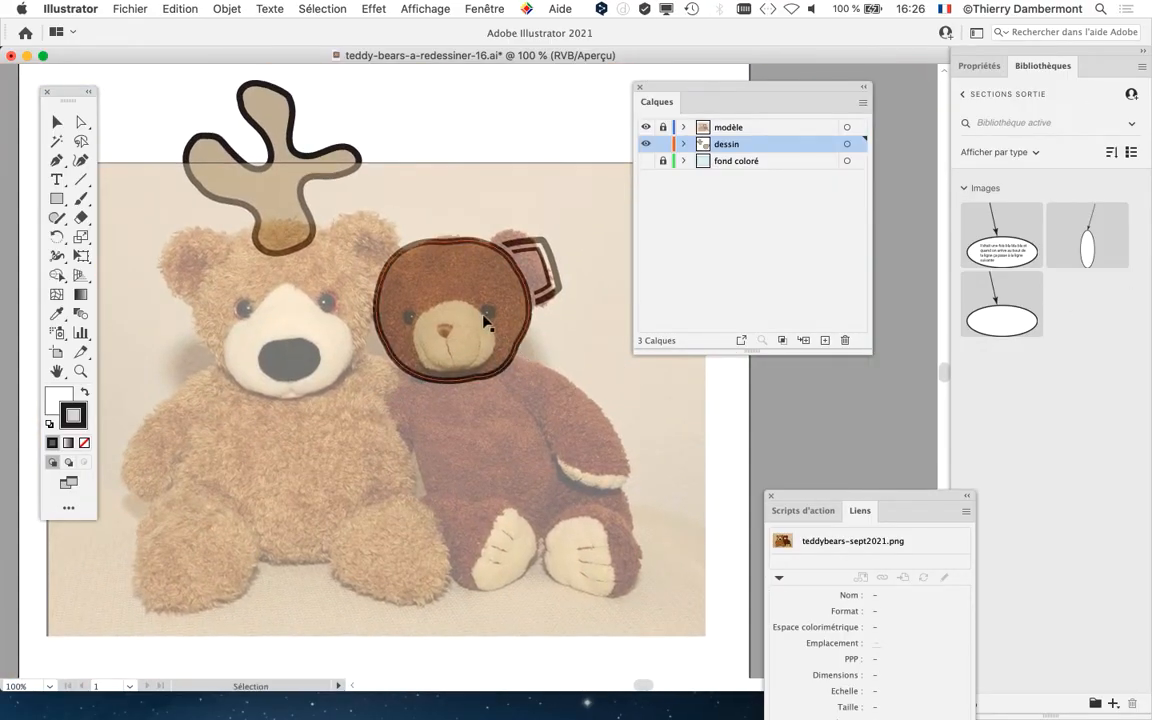
scroll(483, 313, up, 7)
scroll(483, 321, down, 7)
scroll(478, 334, up, 2)
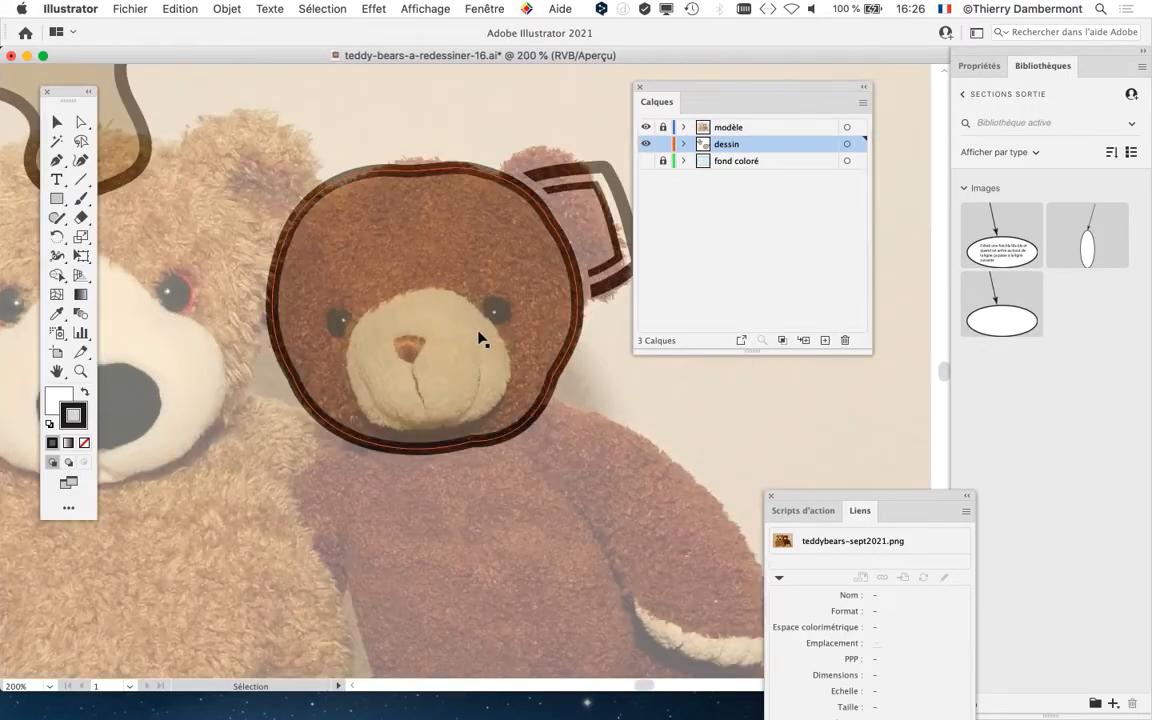
drag(558, 390, 406, 458)
scroll(406, 332, up, 1)
scroll(408, 333, up, 1)
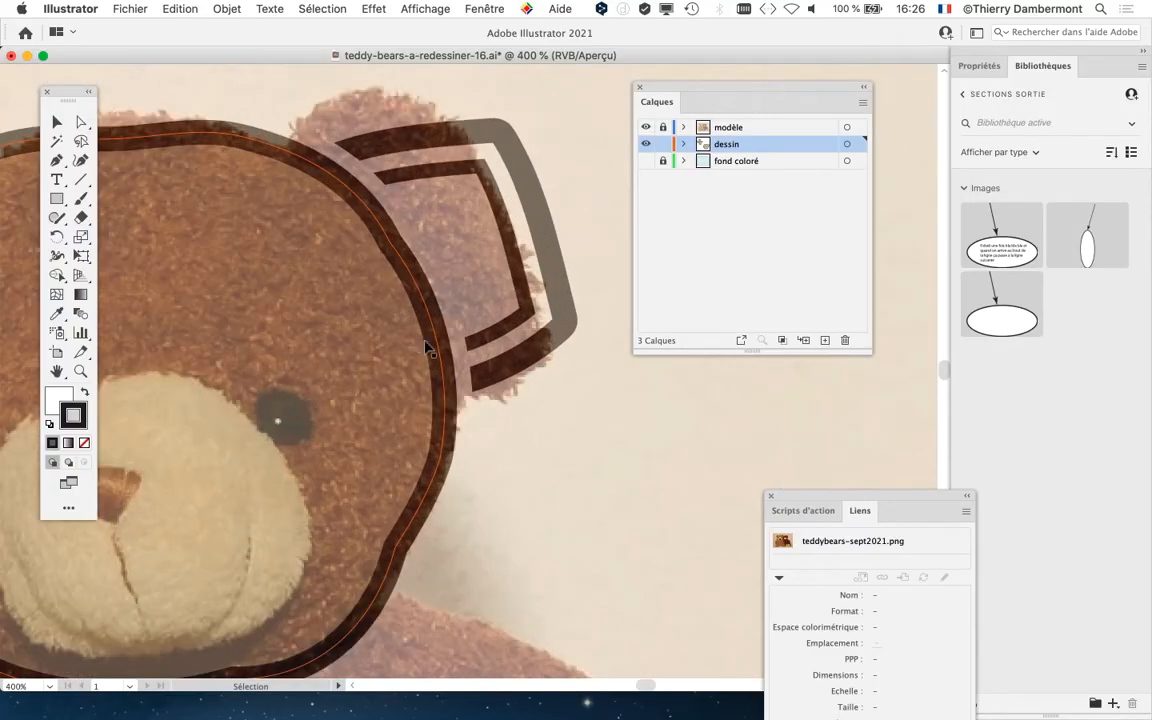
drag(418, 350, 326, 375)
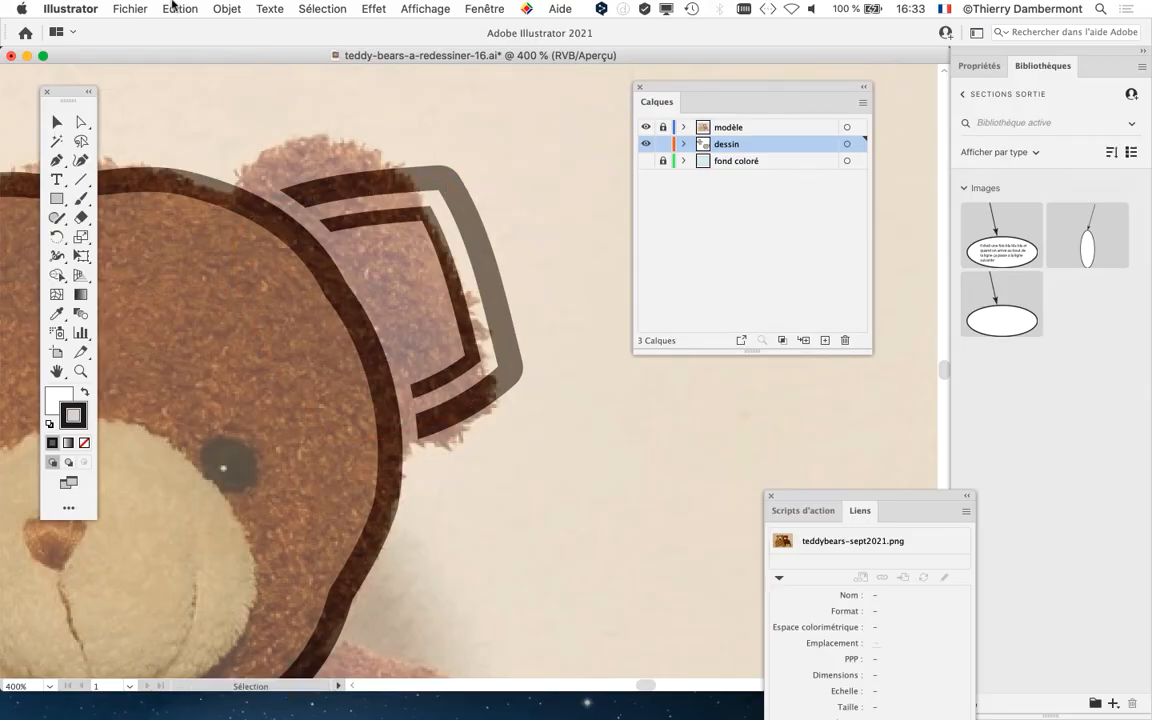
- Save the document as teddy-bears-a-redessiner-17.ai in the teddy bear 7 folder, using the Illustrator 2020 version
click(118, 7)
click(175, 160)
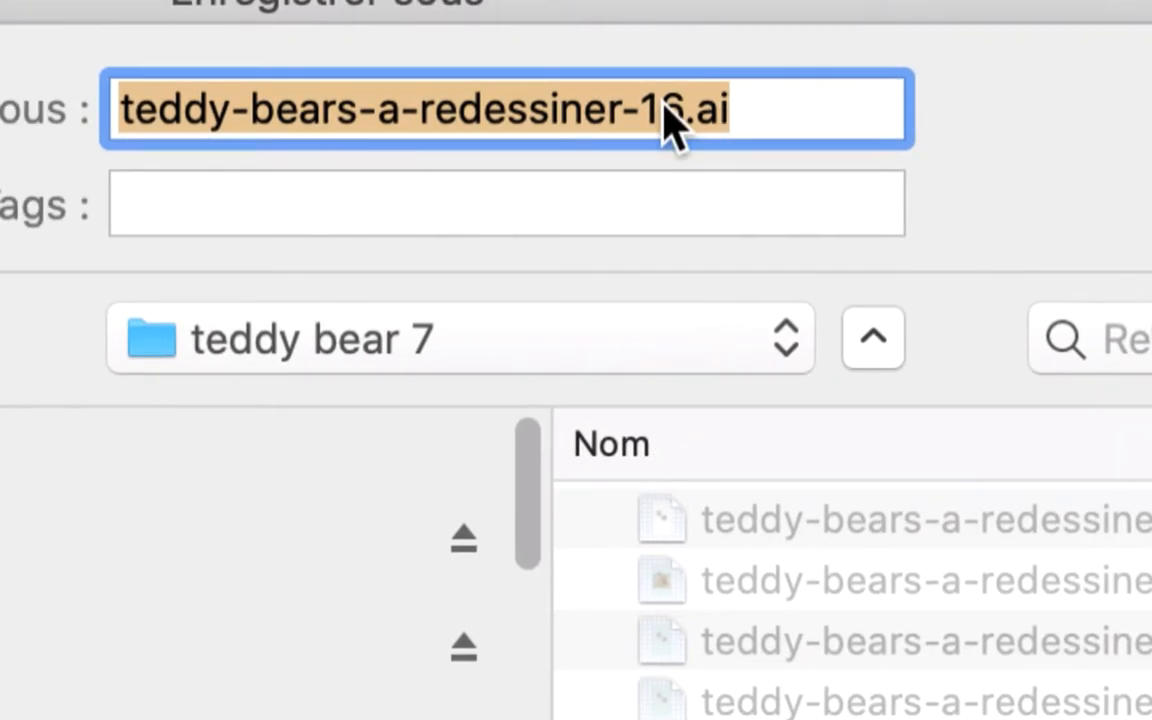
click(658, 105)
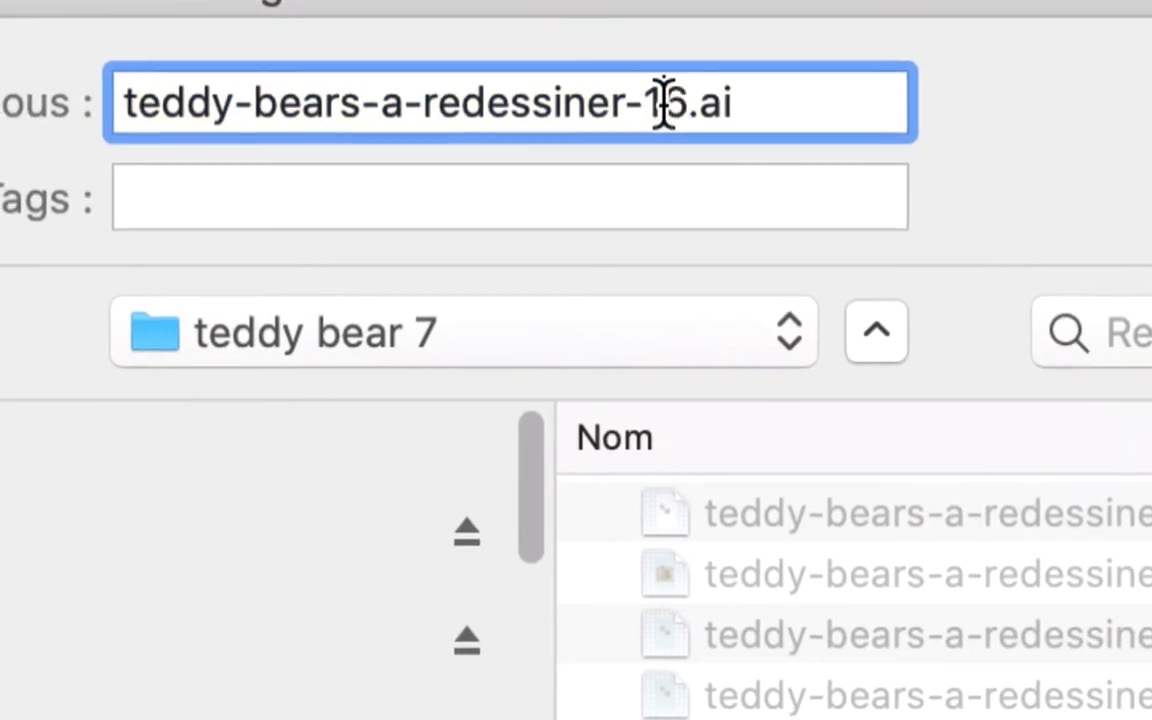
drag(663, 103, 680, 103)
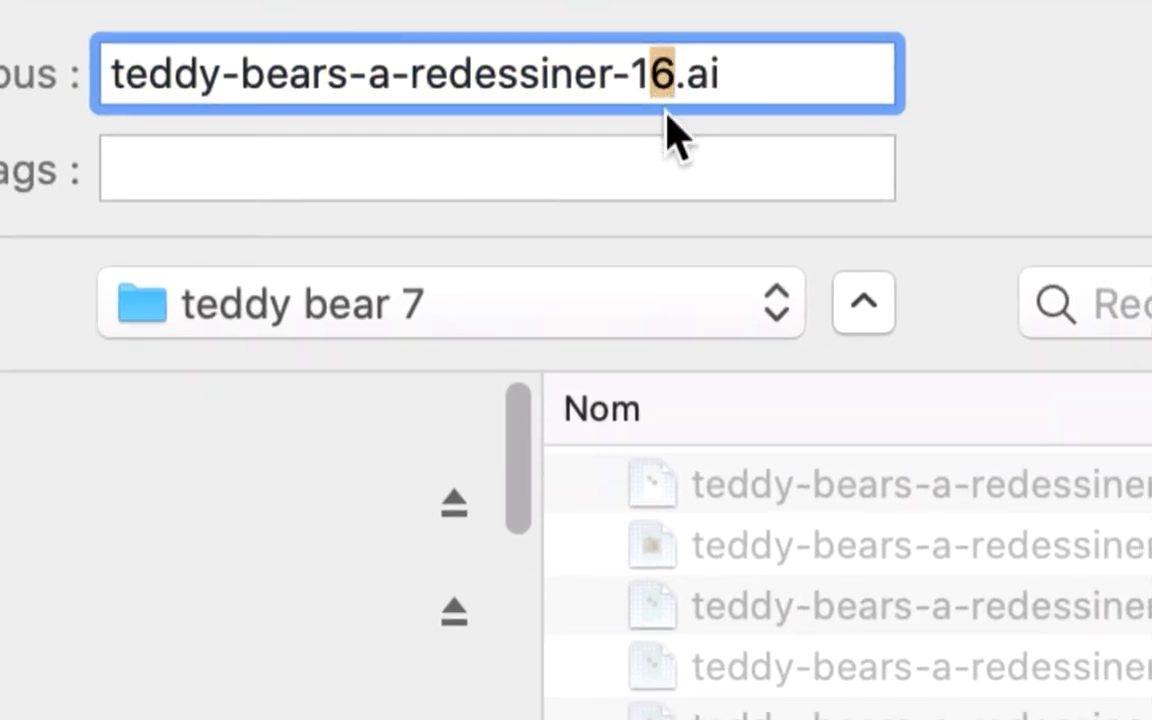
text(7)
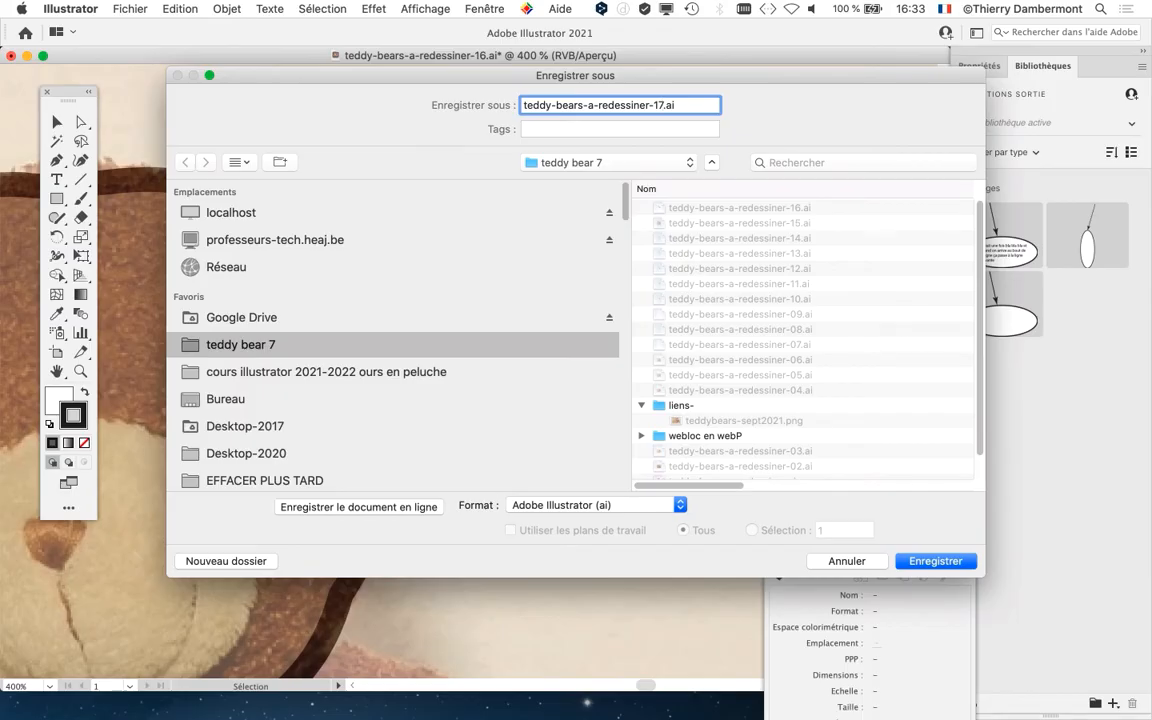
key(Return)
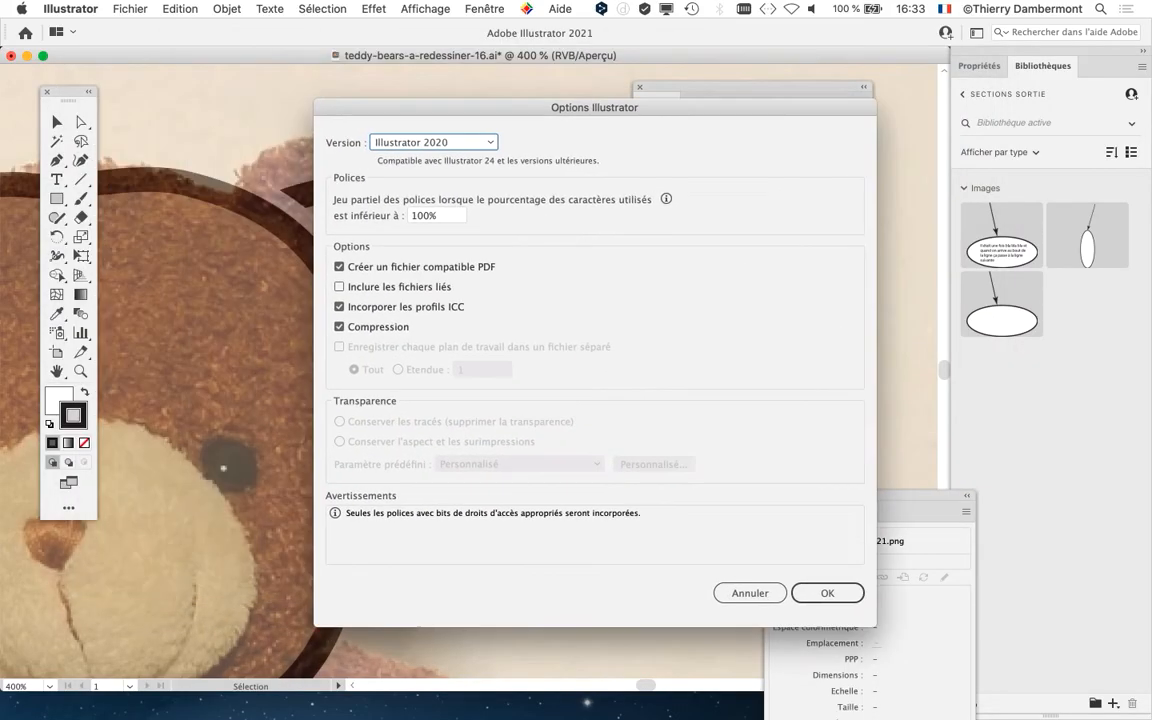
key(Return)
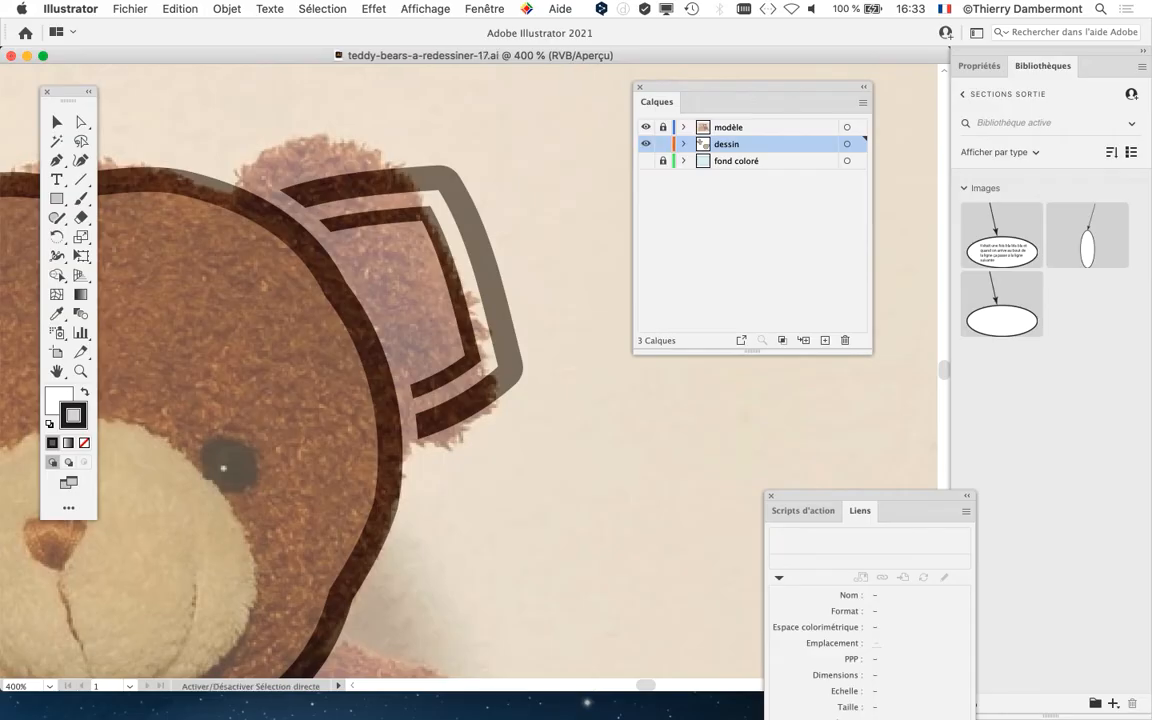
- Save the document again over teddy-bears-a-redessiner-17.ai in the teddy bear 7 folder, using the Illustrator 2020 version
click(130, 9)
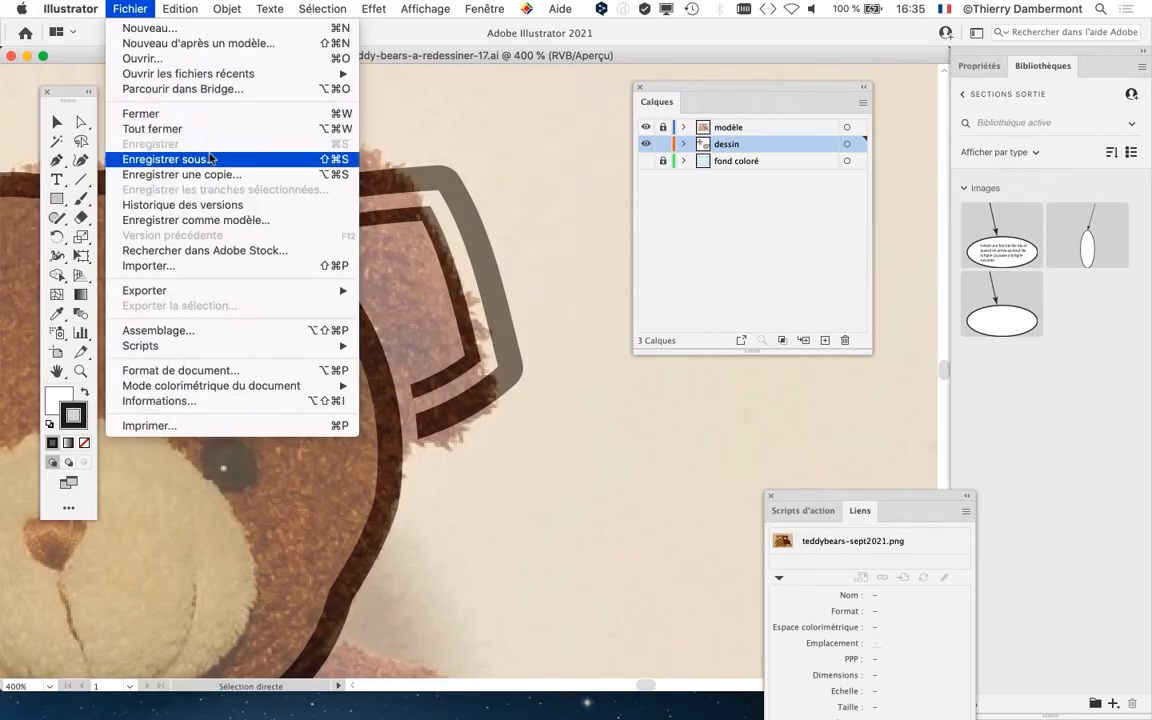
click(210, 158)
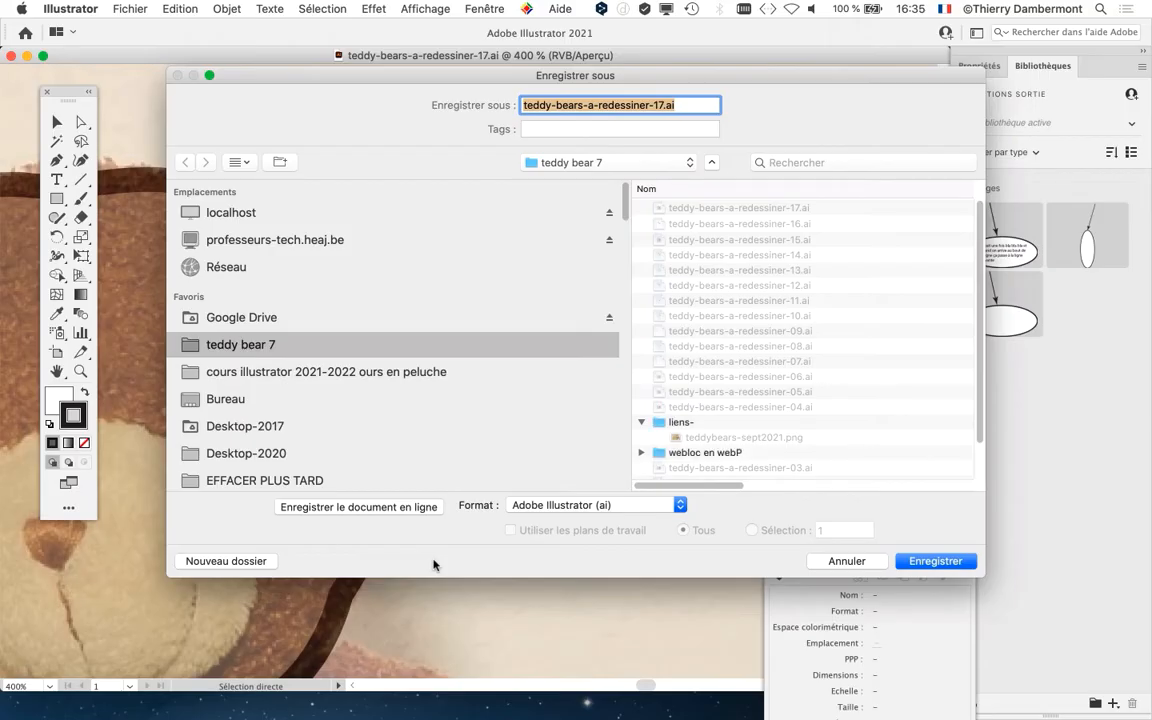
click(938, 561)
key(Return)
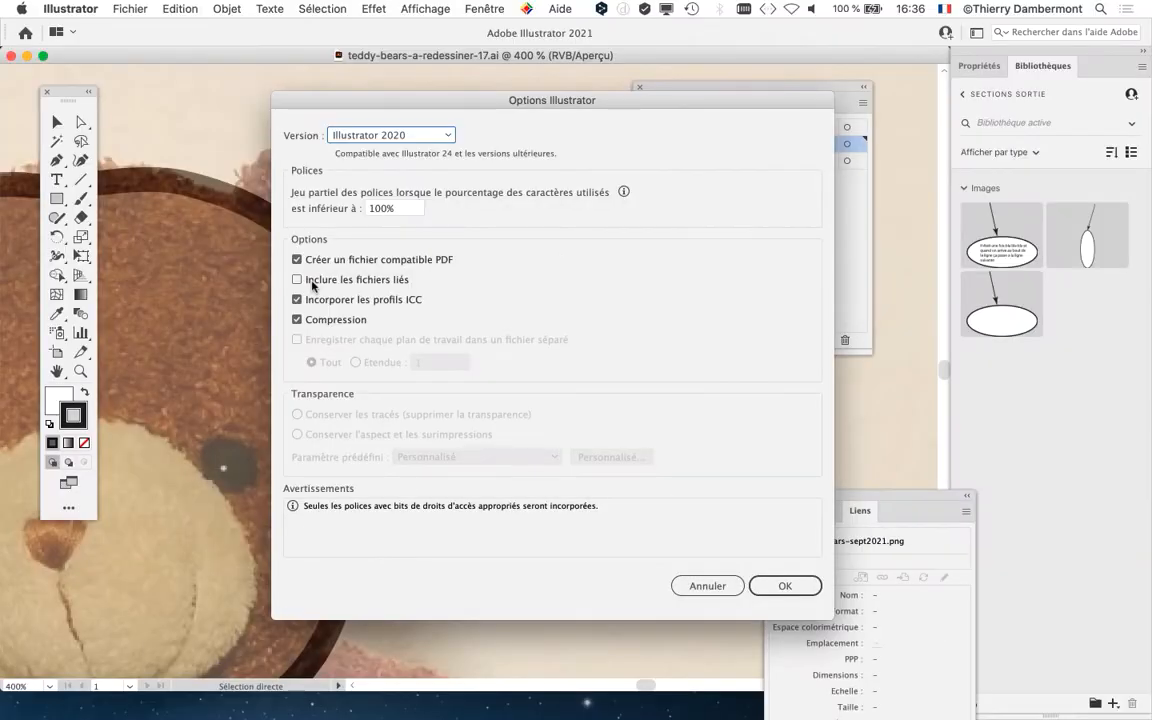
click(316, 296)
click(778, 586)
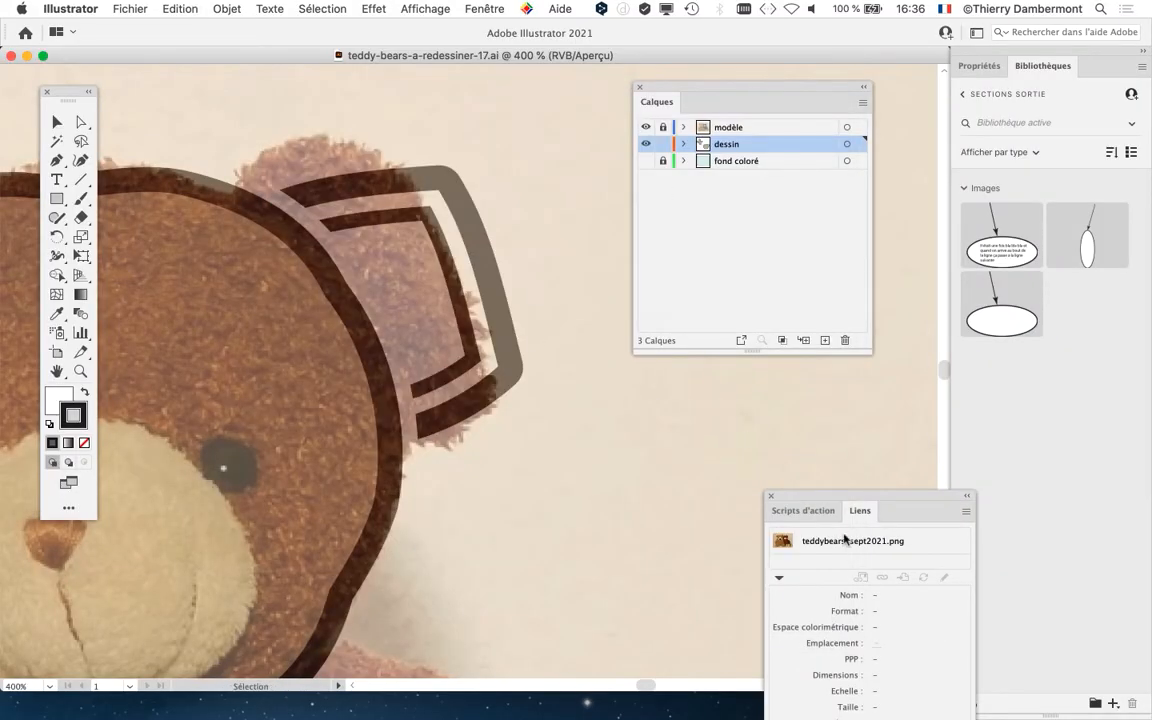
- Hide the Liens panel and show it again
click(484, 9)
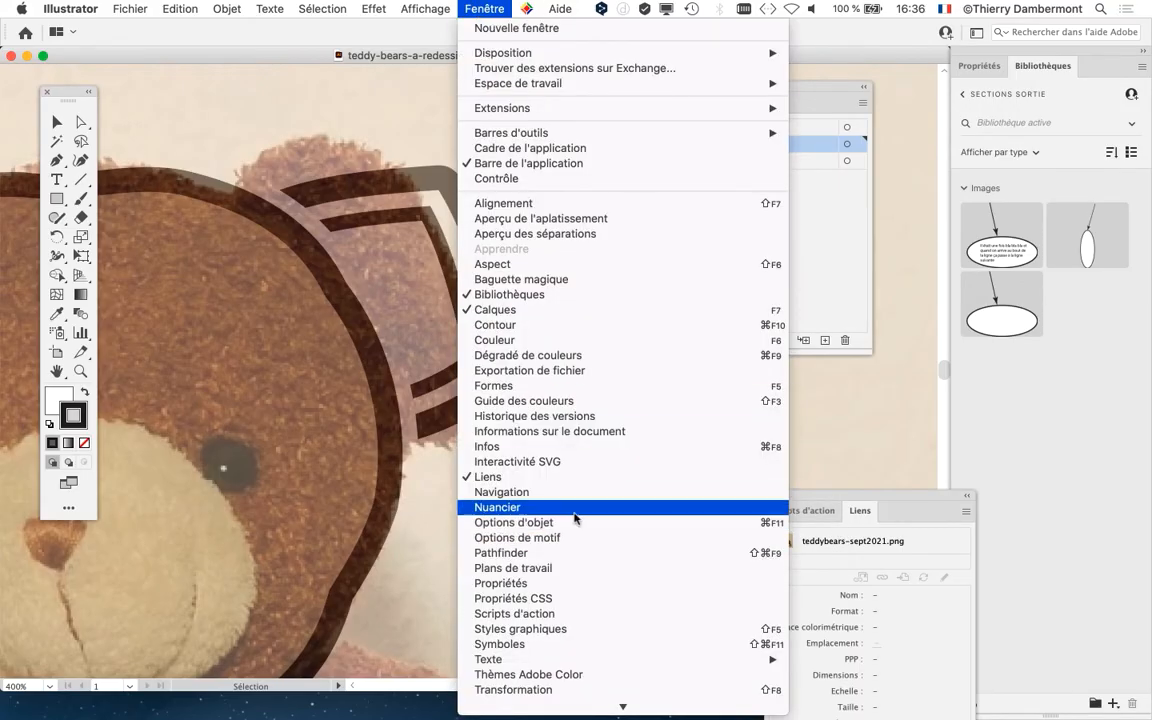
click(560, 477)
click(503, 7)
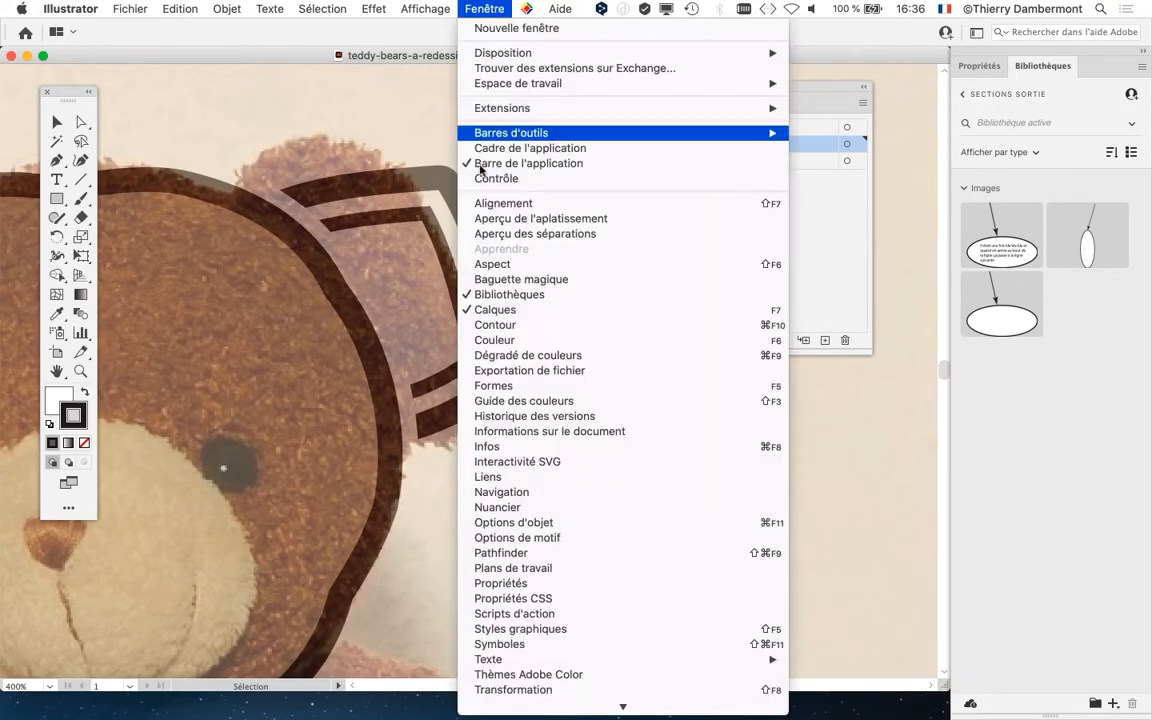
click(531, 479)
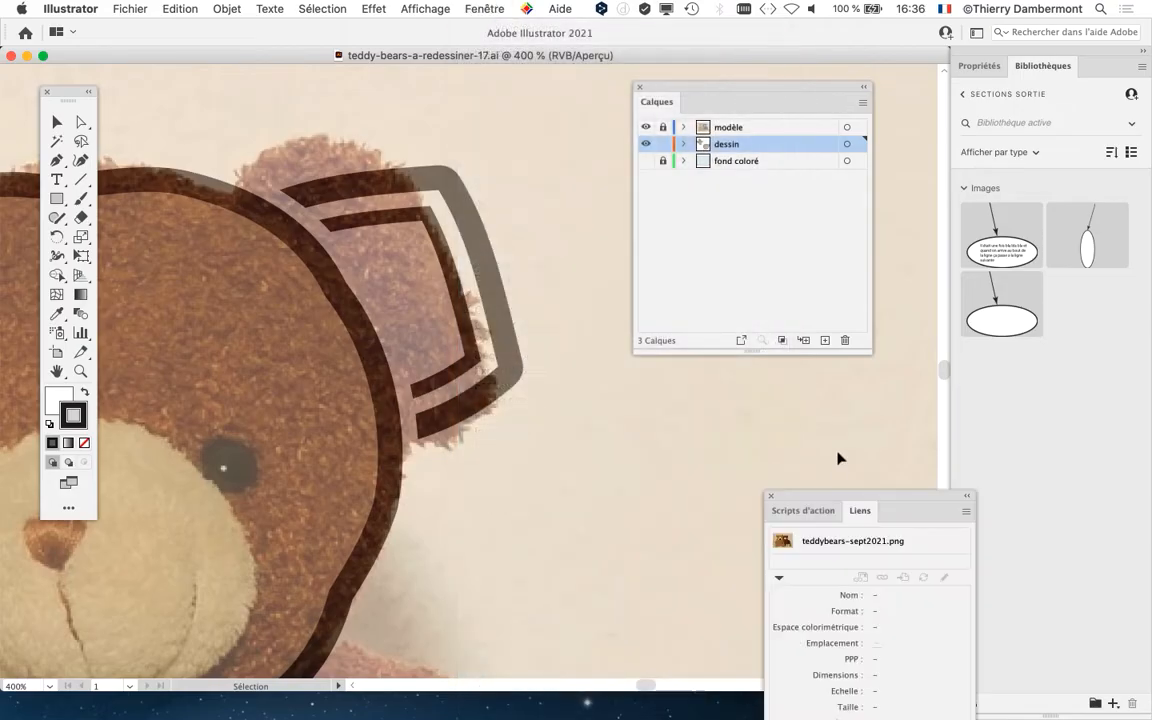
- Move and widen the Liens panel and display the link details of teddybears-sept2021.png
drag(830, 504, 400, 97)
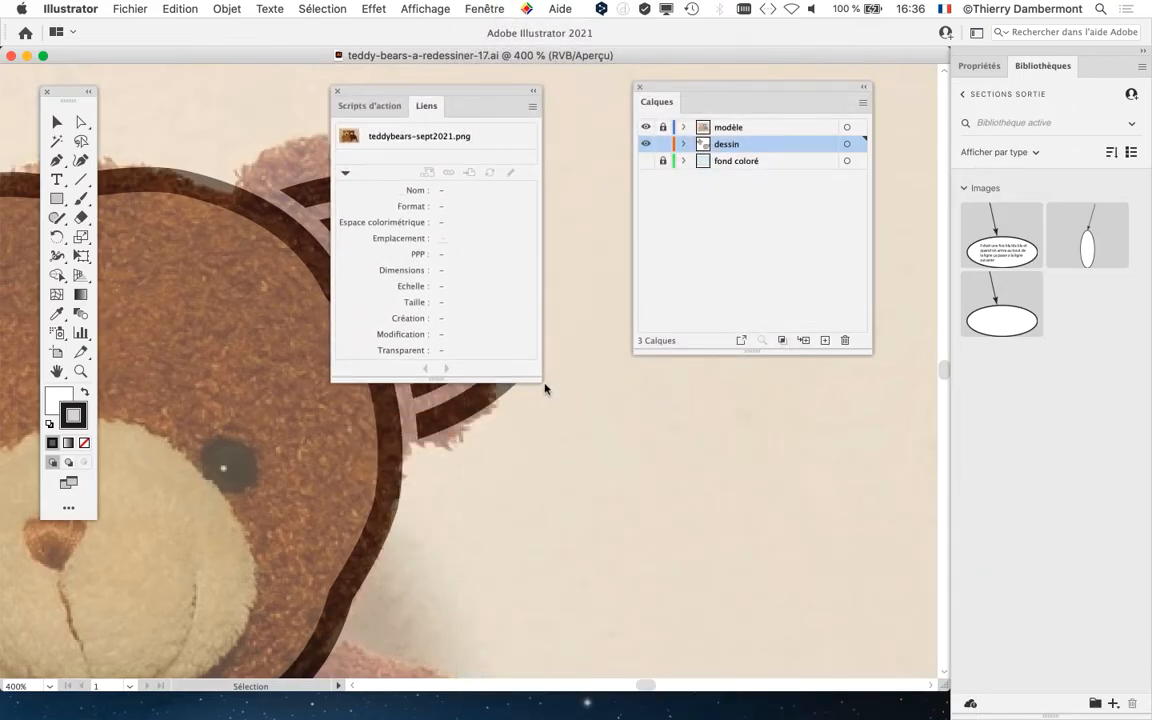
drag(540, 381, 822, 381)
click(440, 134)
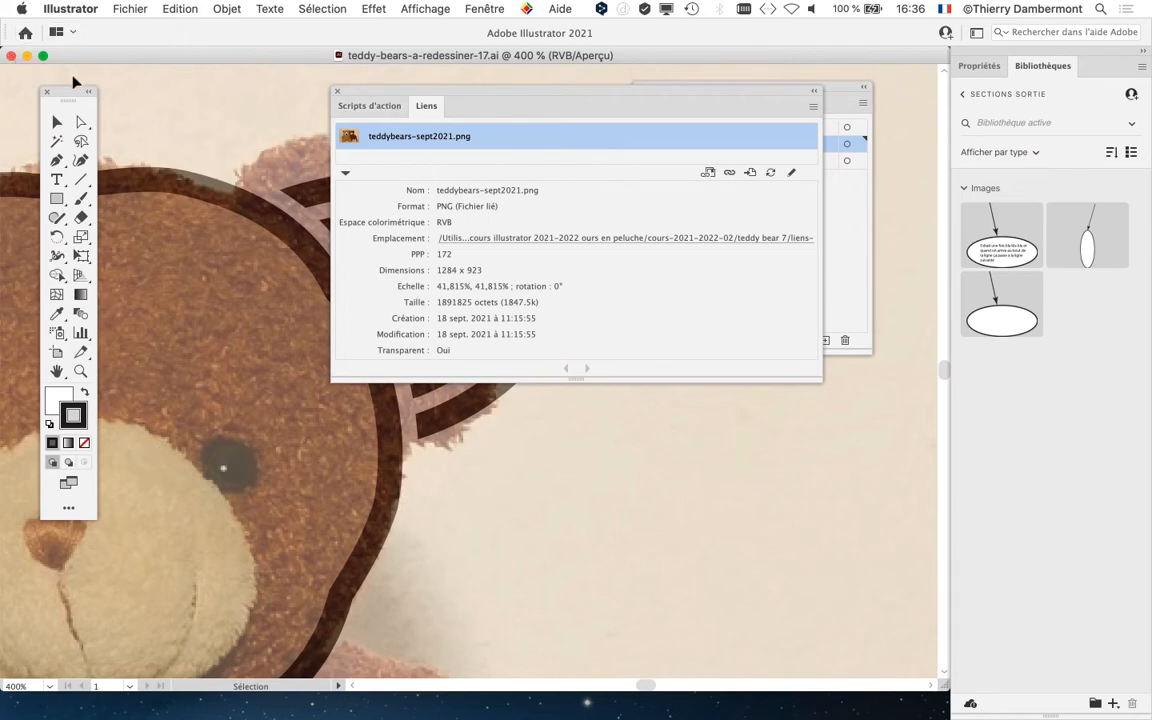
- Close and reopen teddy-bears-a-redessiner-17.ai, and select teddybears-sept2021.png in the narrowed Liens panel to show its details
click(11, 55)
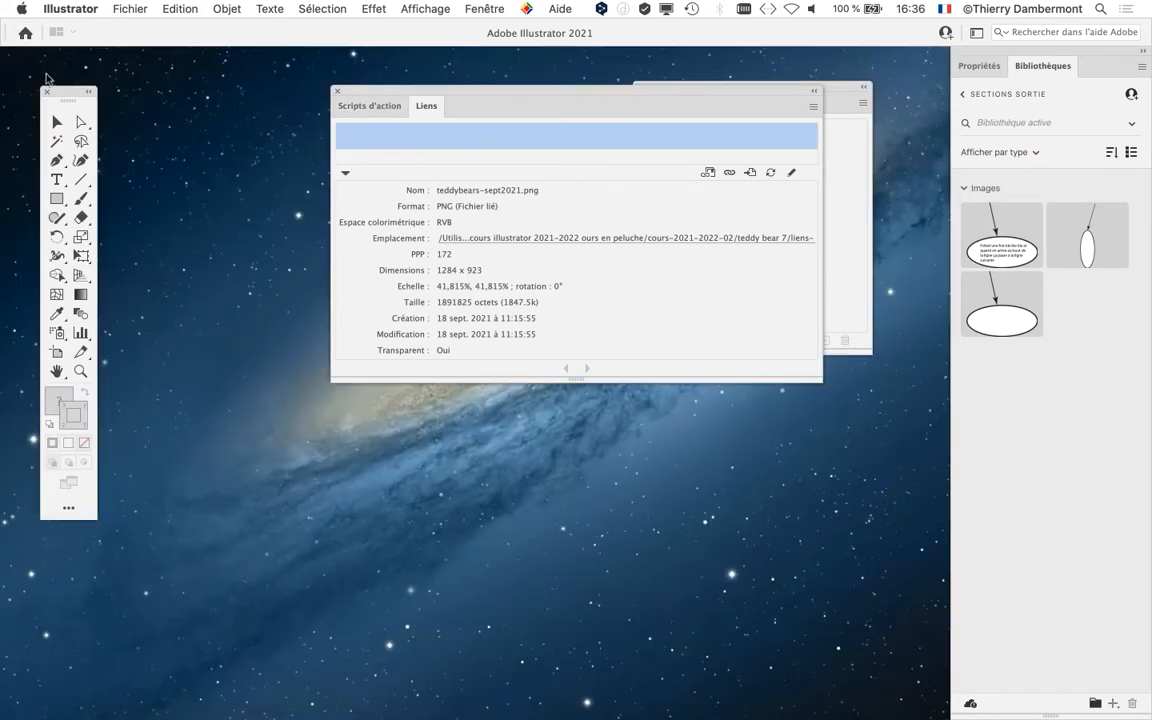
click(120, 8)
mouse_move(147, 72)
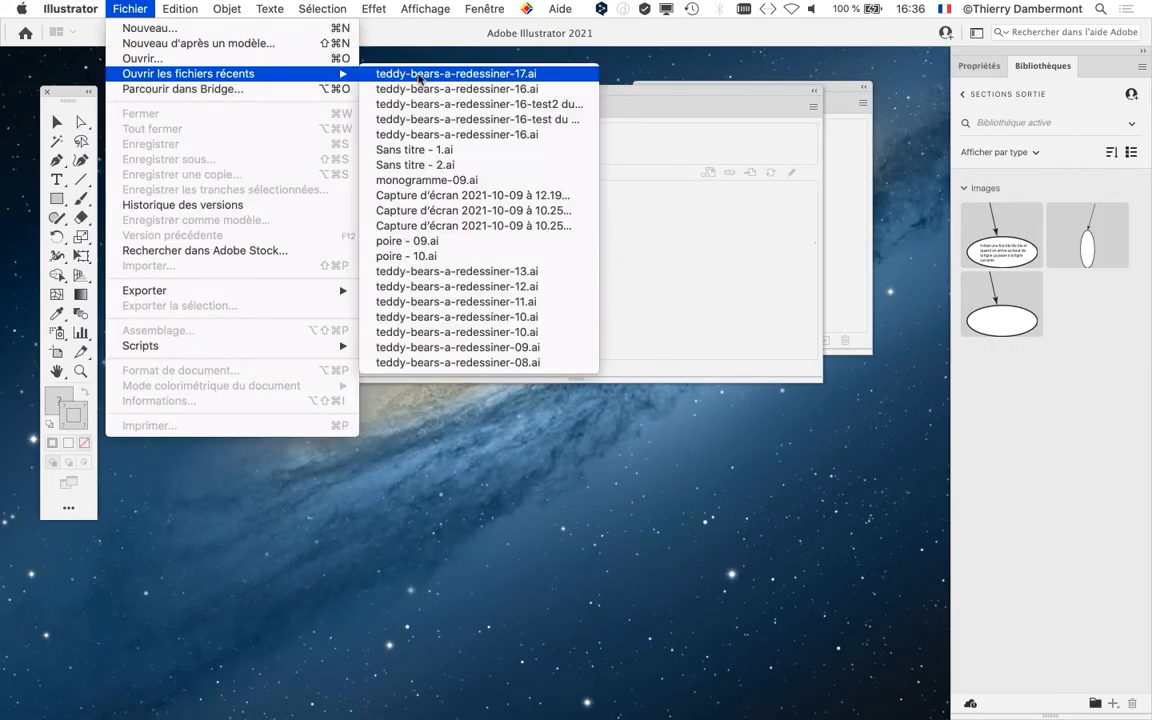
click(420, 75)
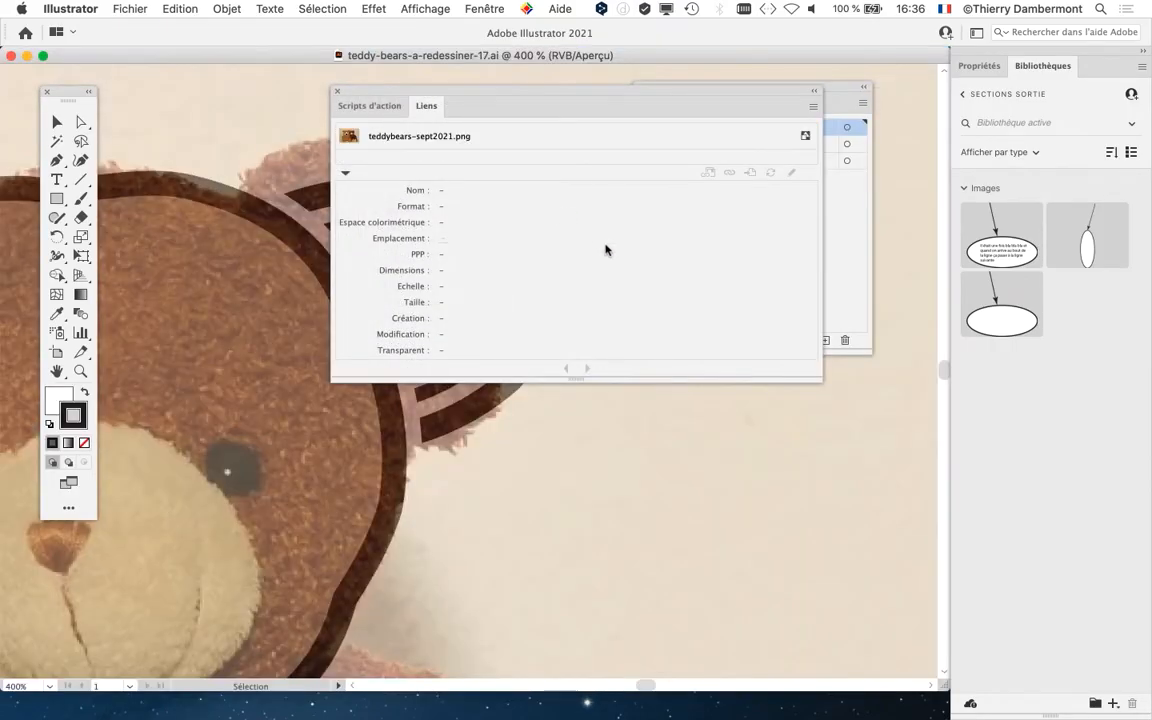
drag(813, 381, 520, 373)
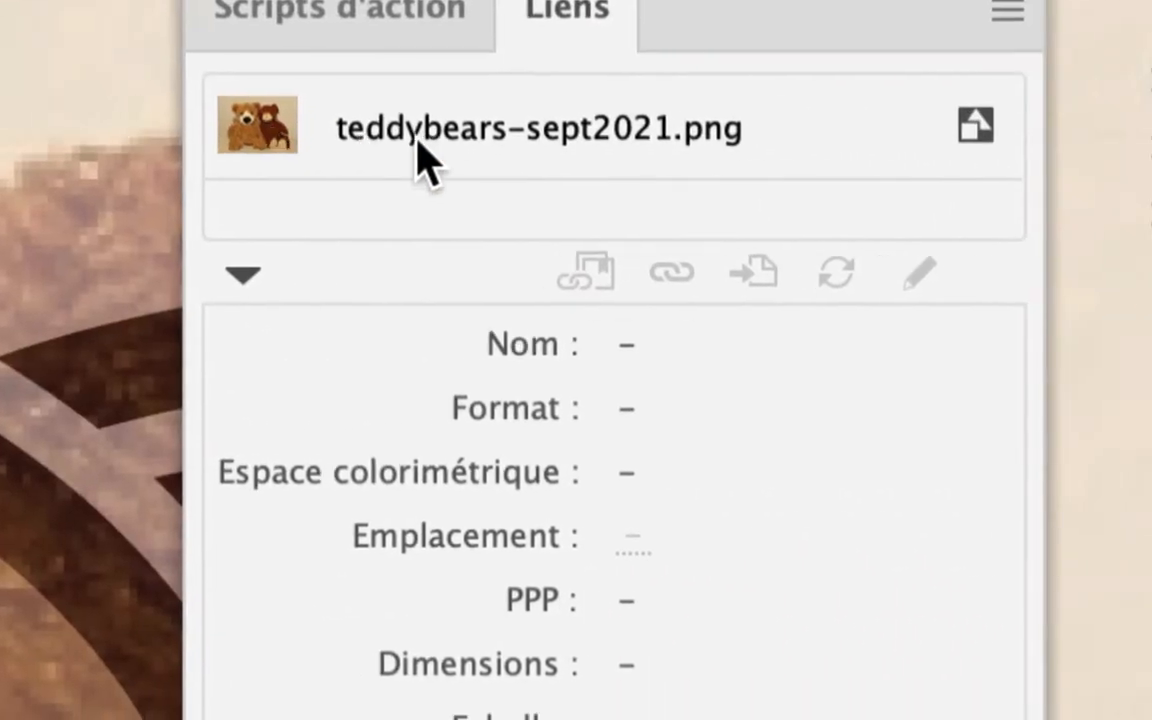
click(8, 125)
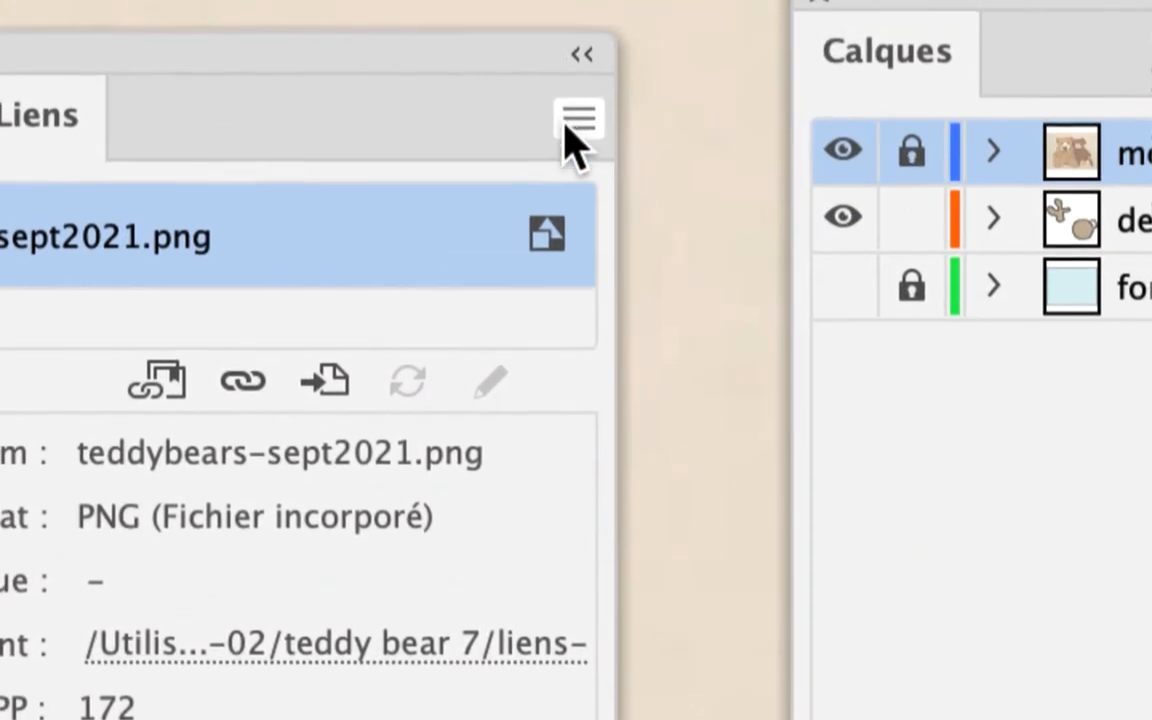
- Try to cancel the embedding of teddybears-sept2021.png while the modèle layer is locked
click(963, 51)
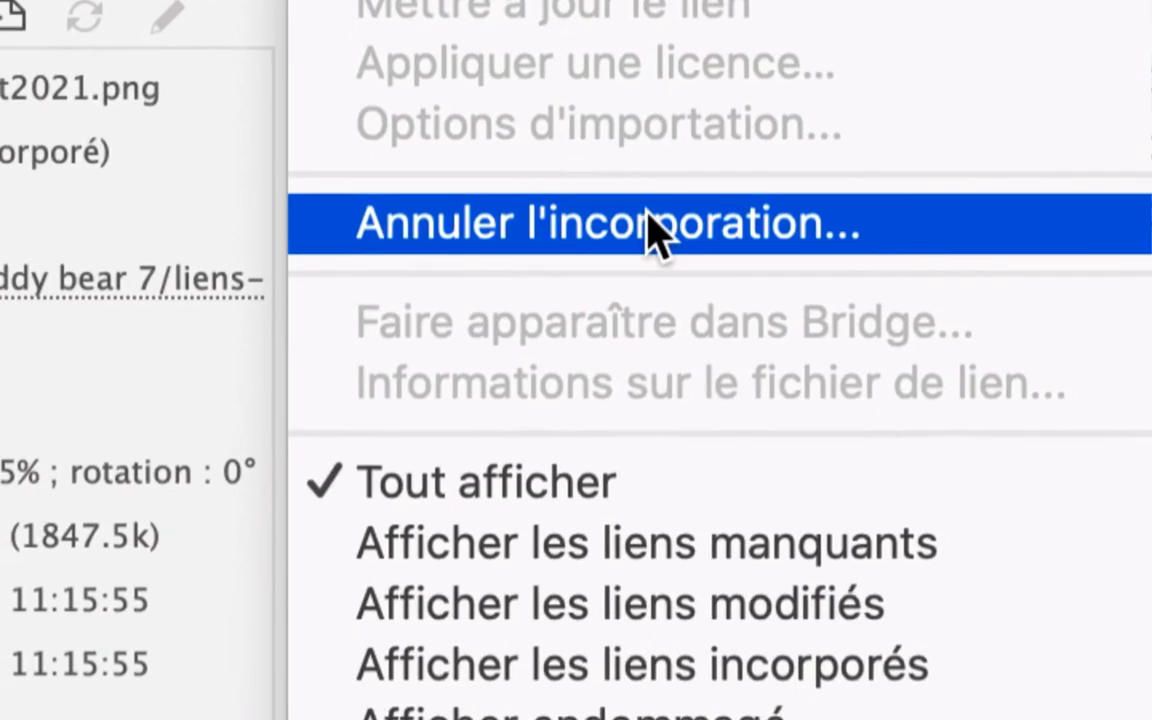
click(648, 214)
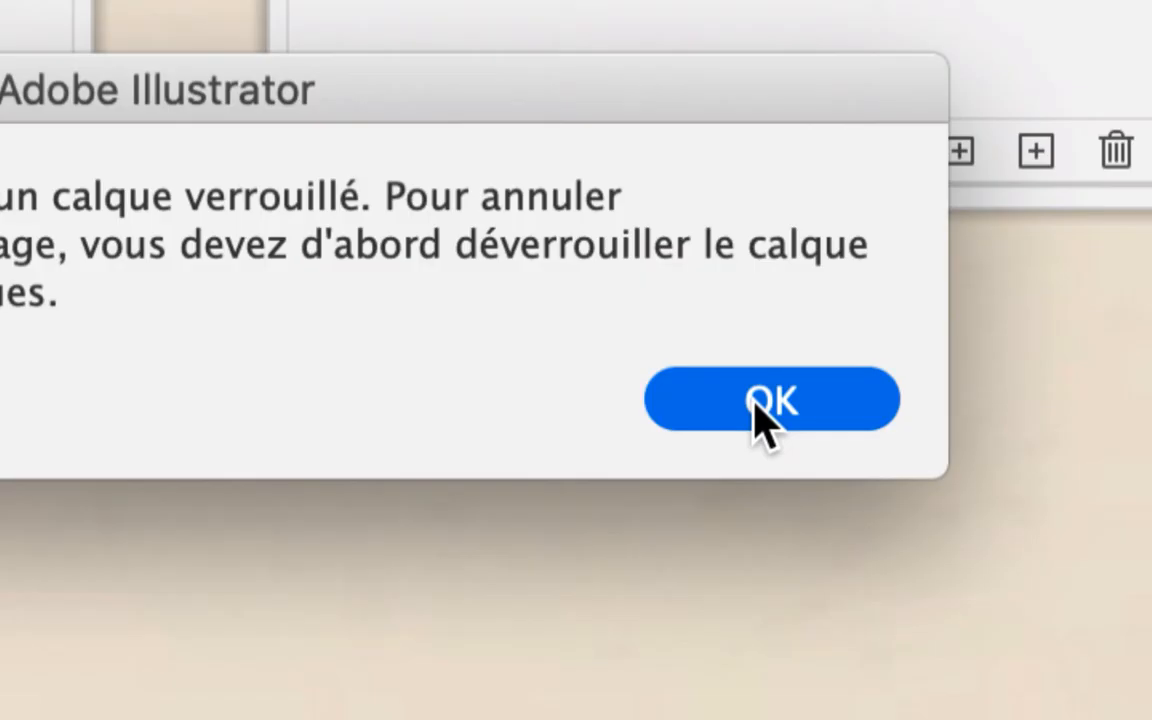
click(757, 412)
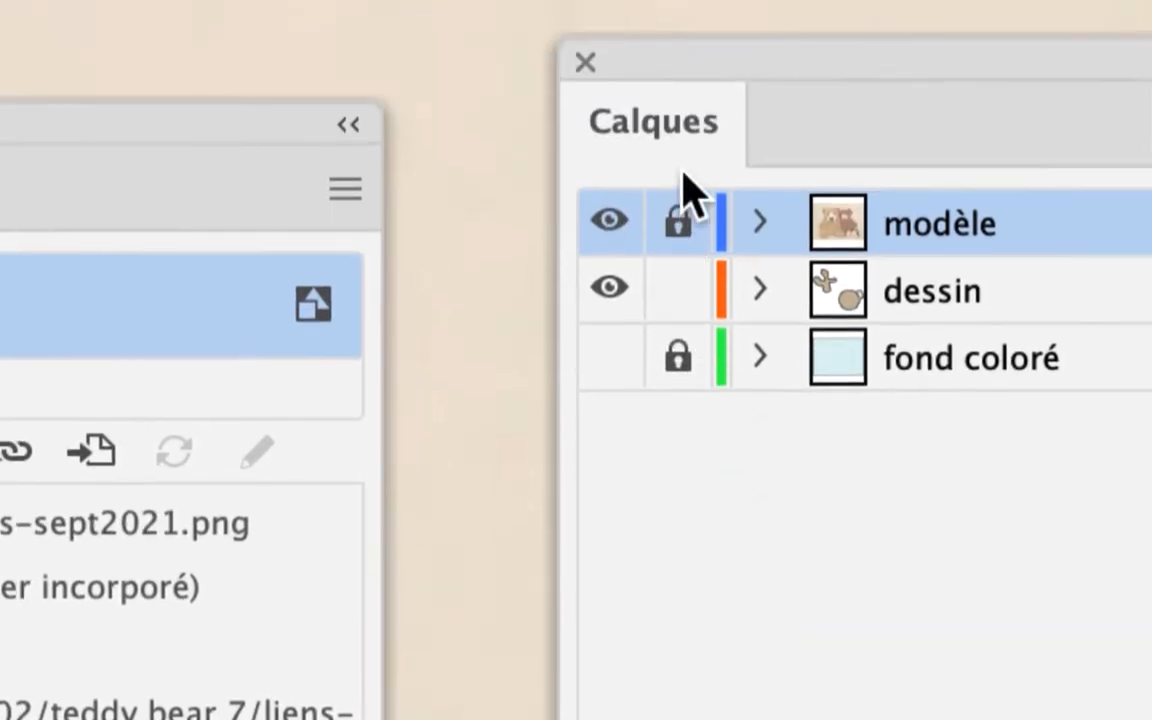
- Unlock the modèle layer and unembed its image as the Photoshop file teddybears-sept2021.psd in the liens- folder
click(679, 186)
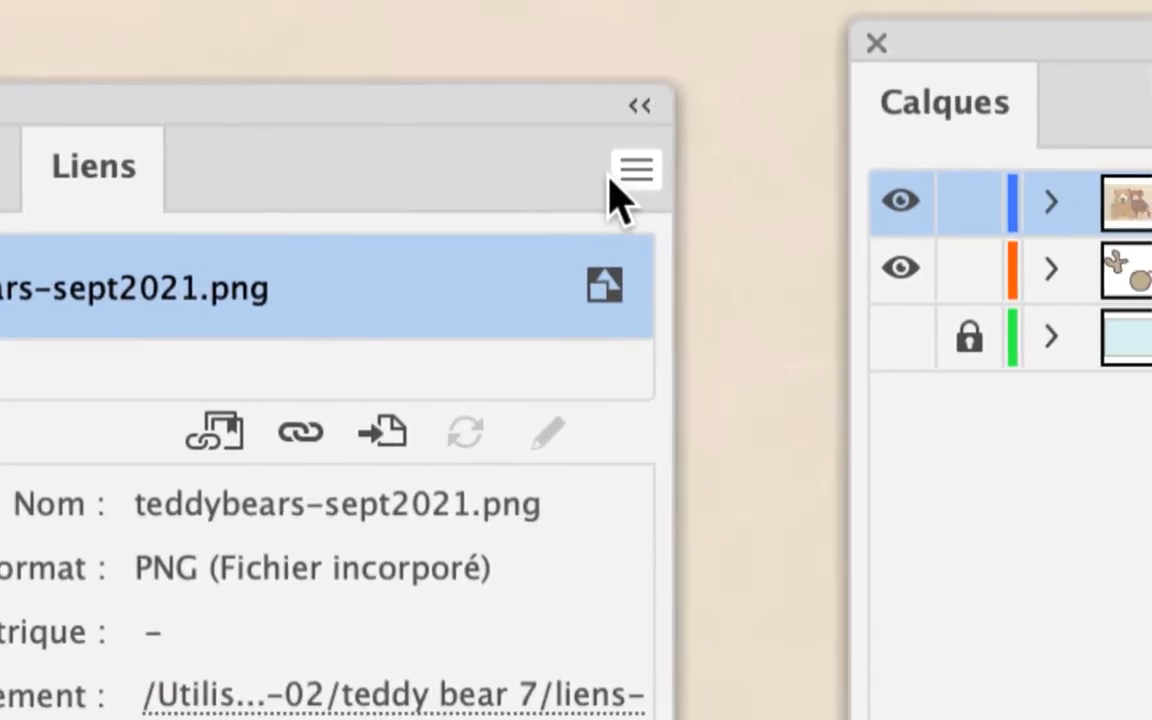
click(345, 150)
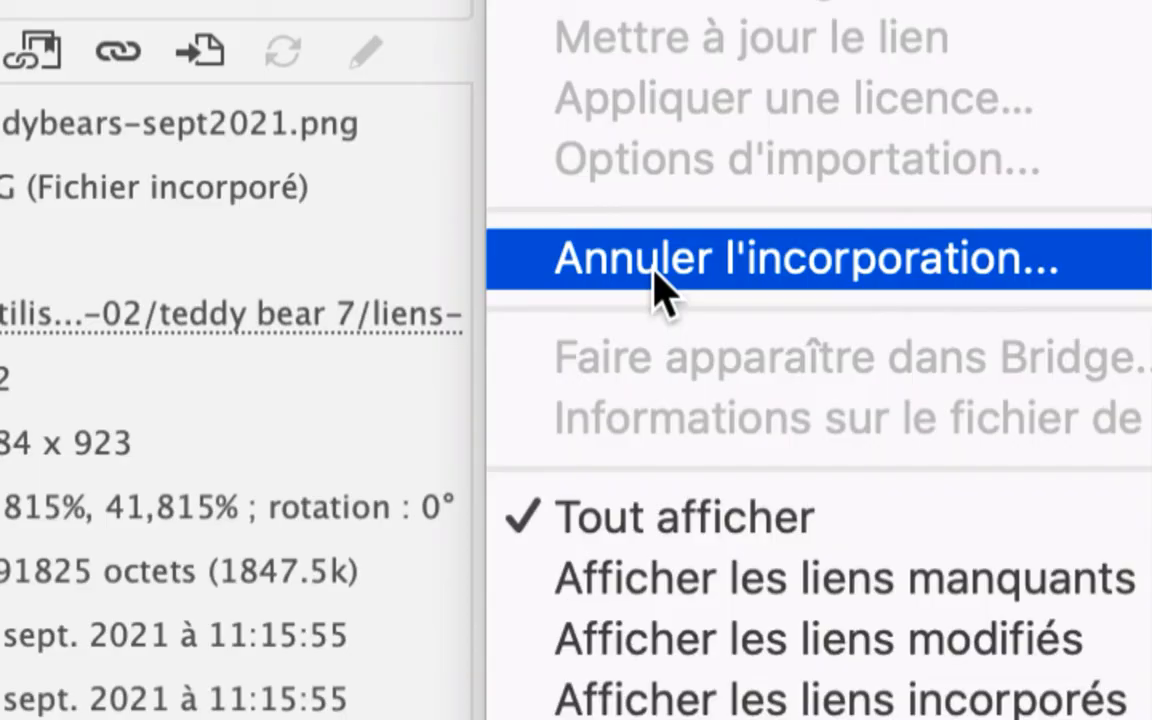
click(740, 562)
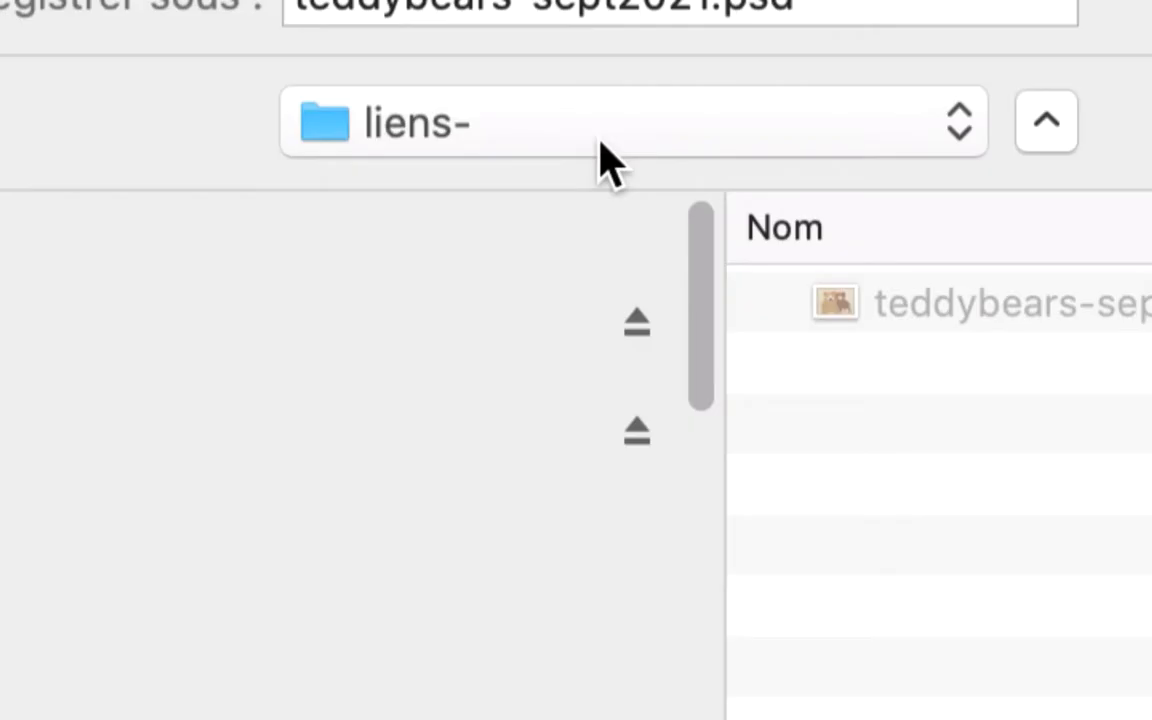
click(604, 162)
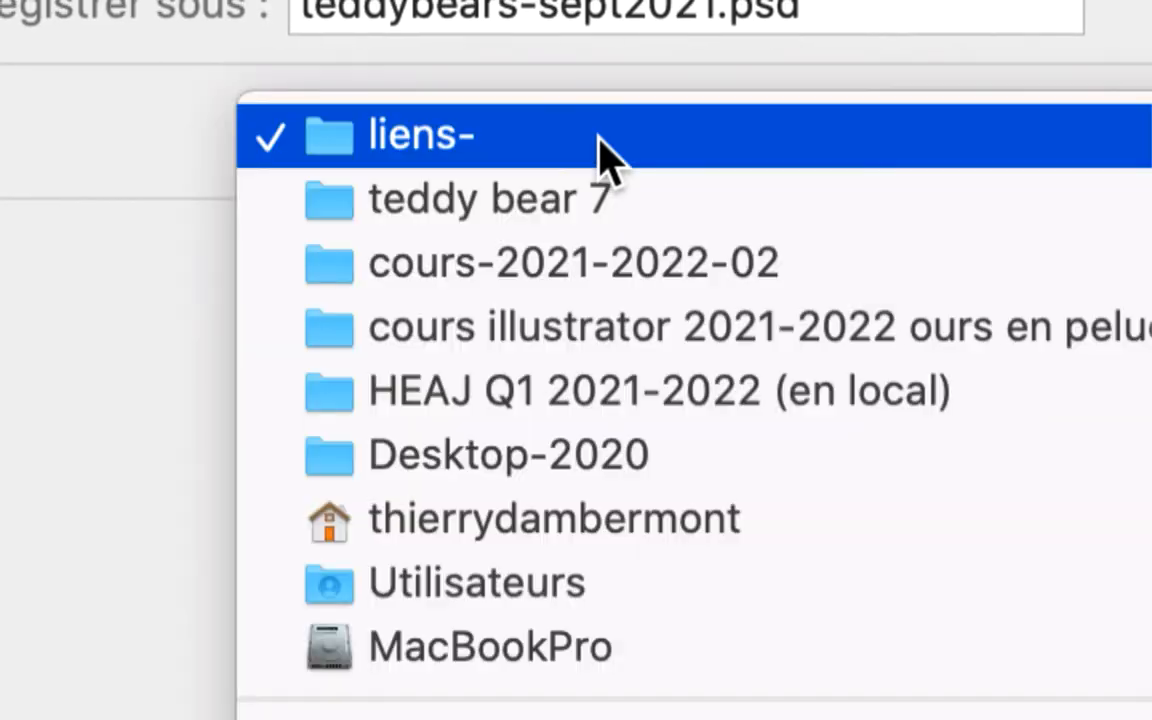
click(605, 192)
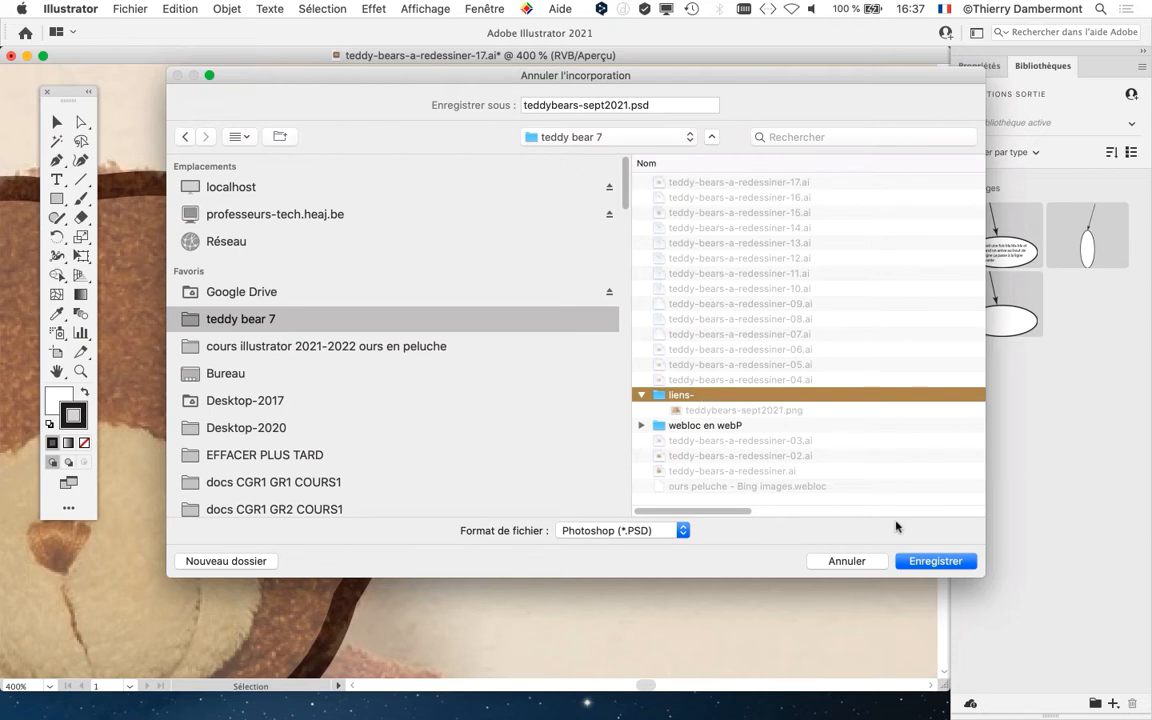
click(942, 564)
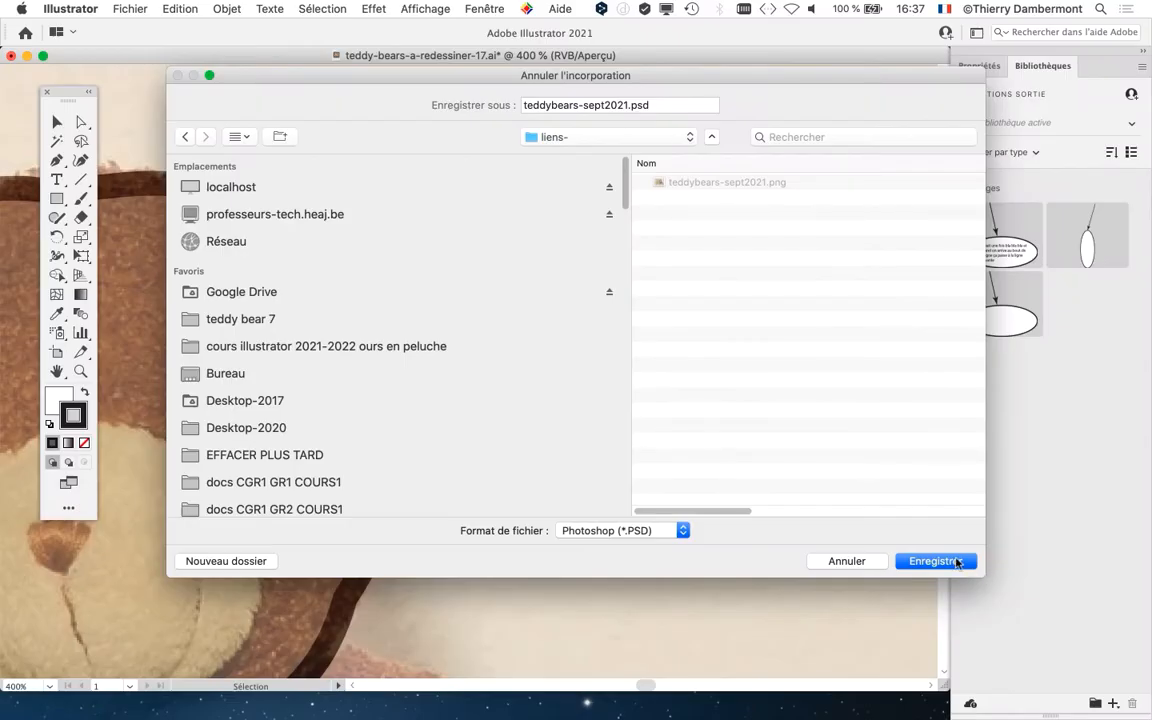
click(935, 561)
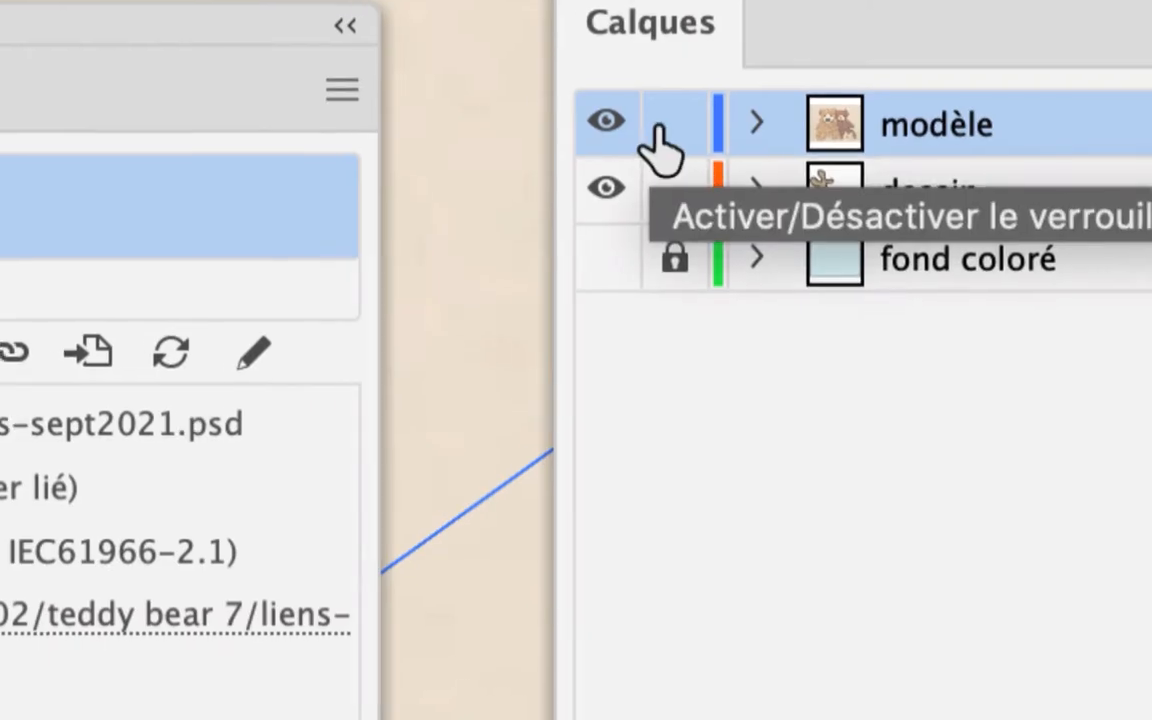
- Lock the modèle layer again, make dessin the active layer, and close the Liens panel
click(662, 127)
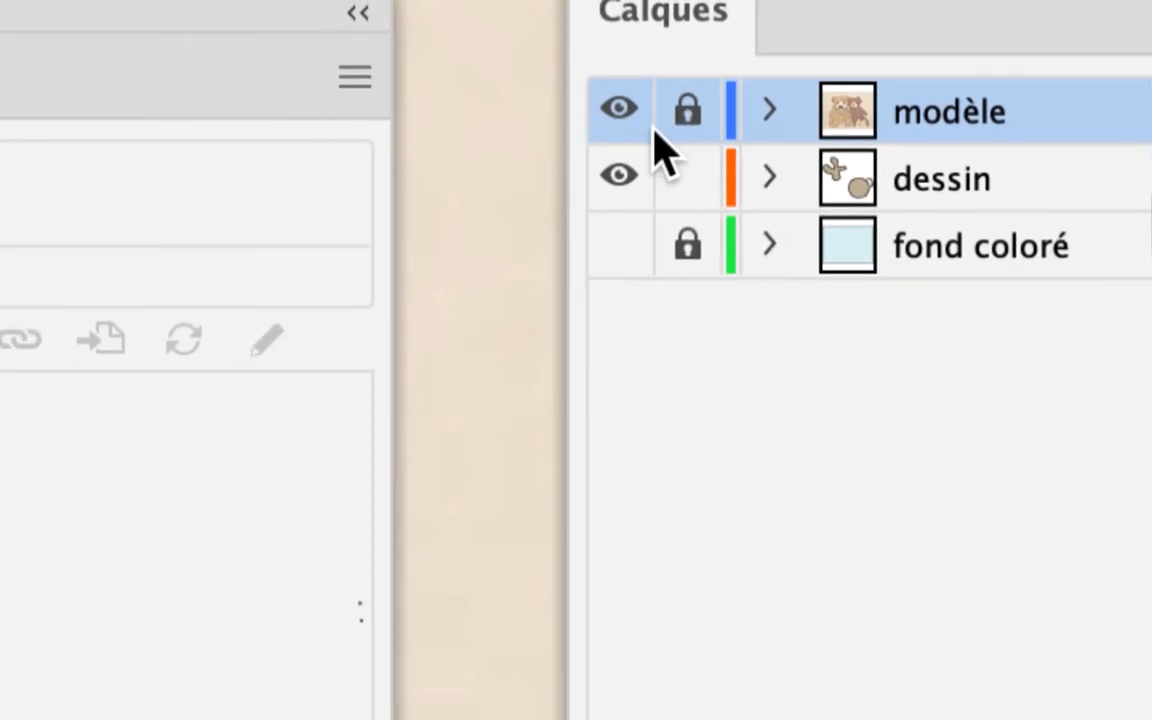
click(884, 186)
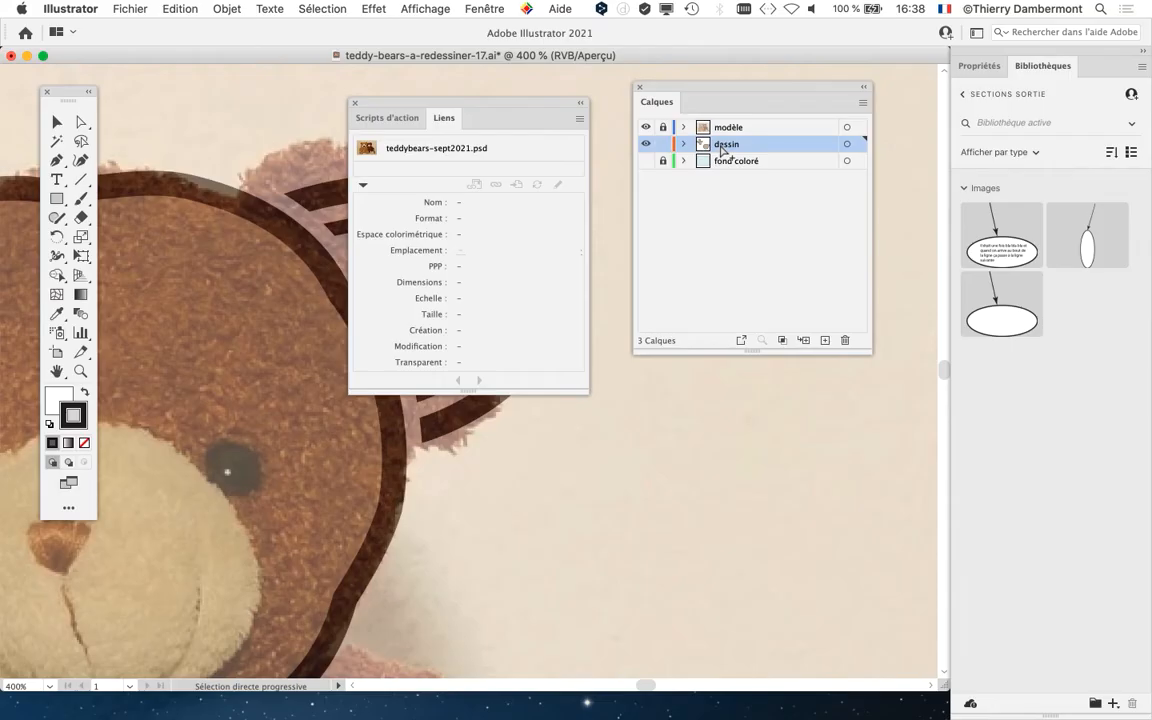
click(355, 103)
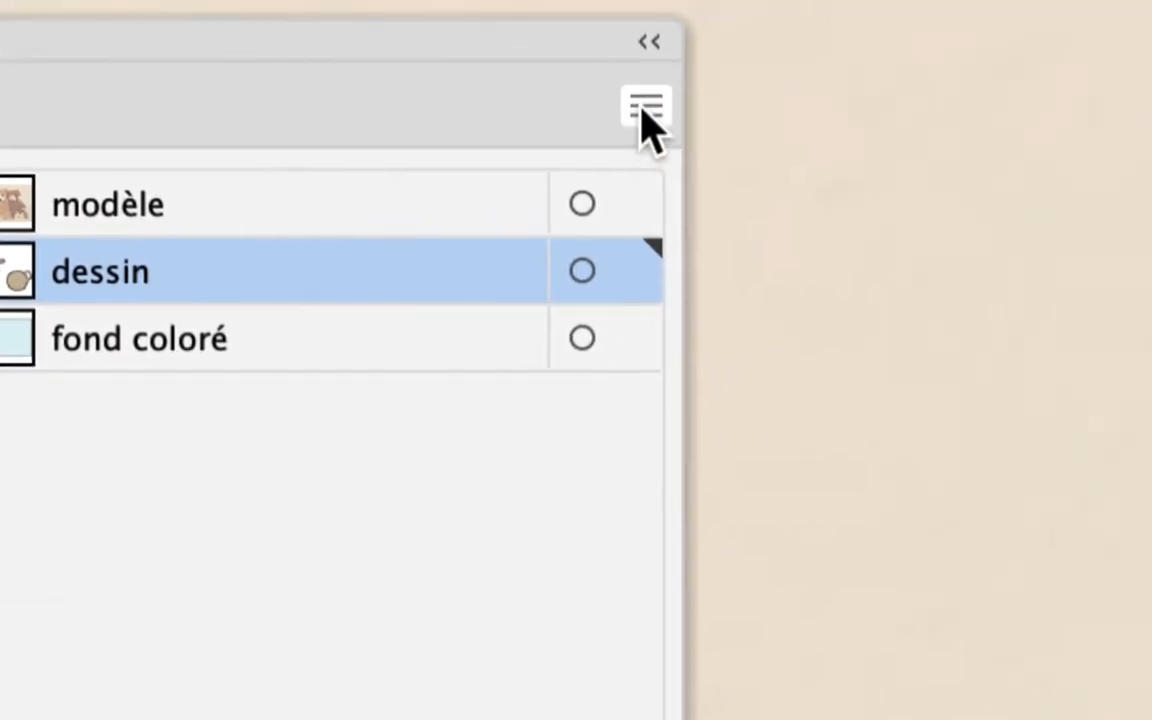
- Set the row size of the Calques panel to Grande and move the panel clear of the bear's ear
click(644, 107)
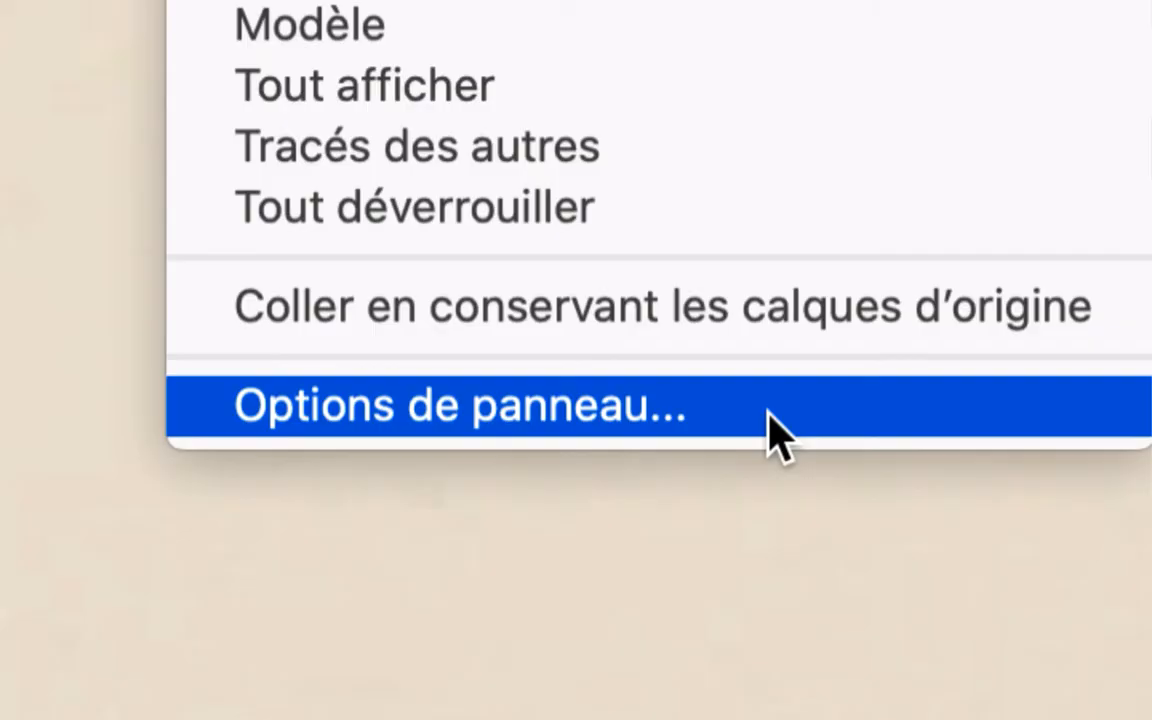
click(770, 412)
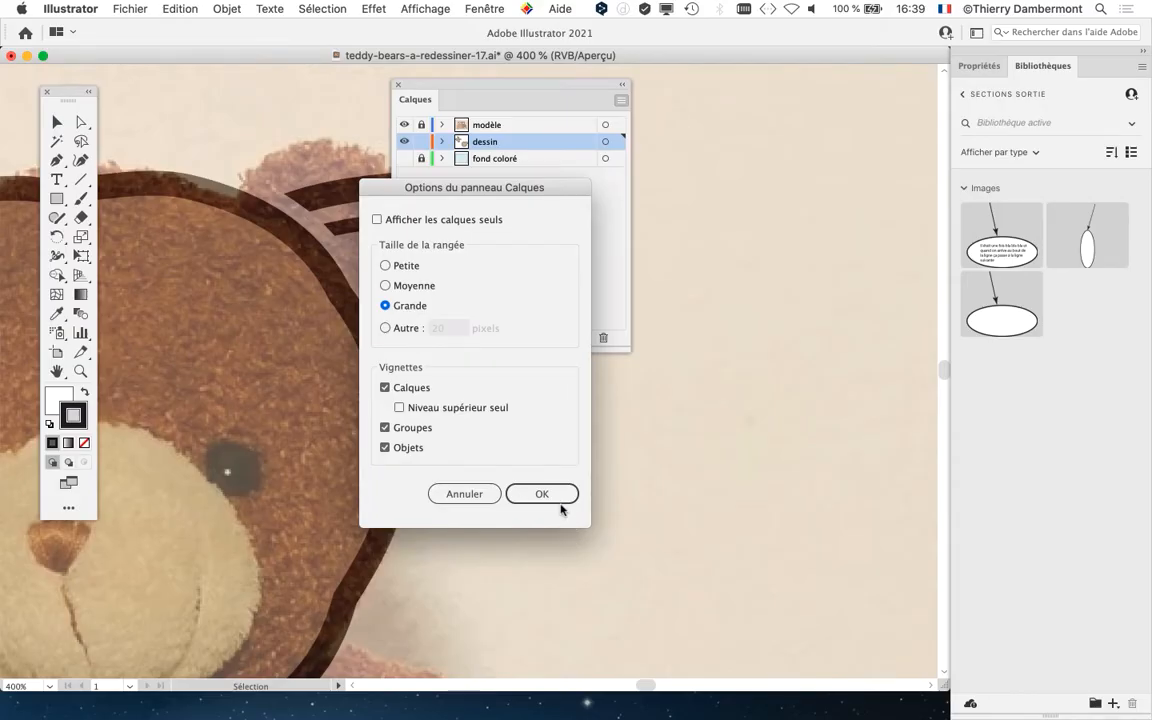
click(560, 500)
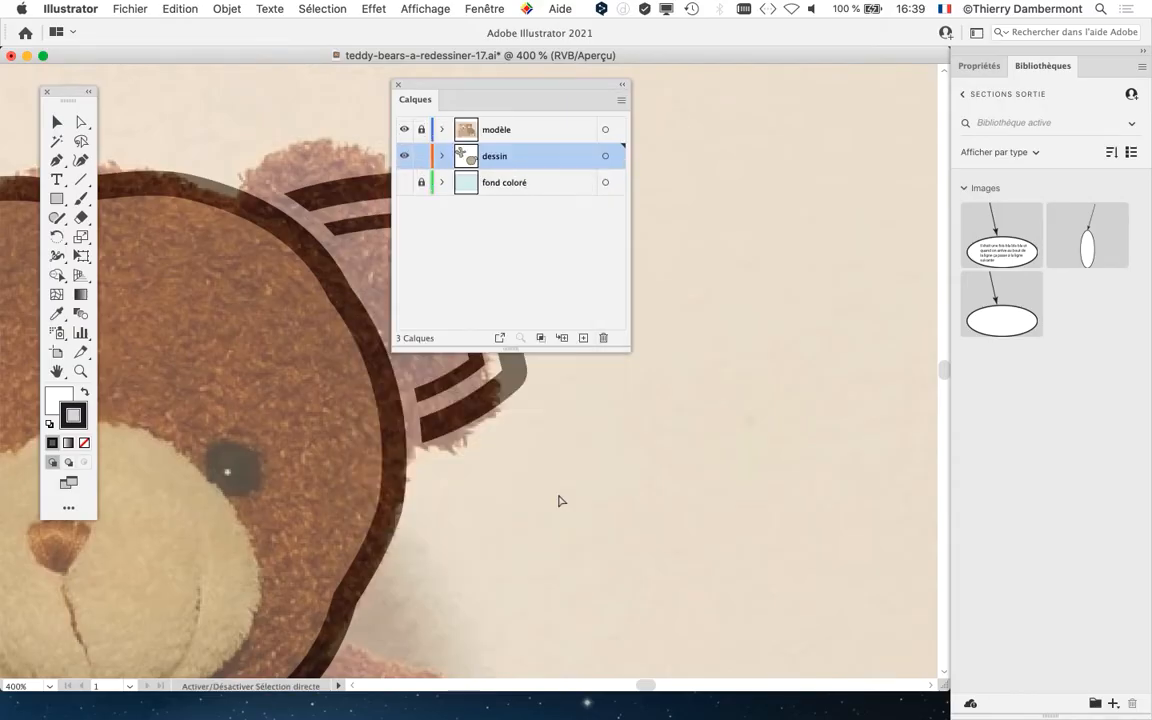
drag(521, 91, 717, 118)
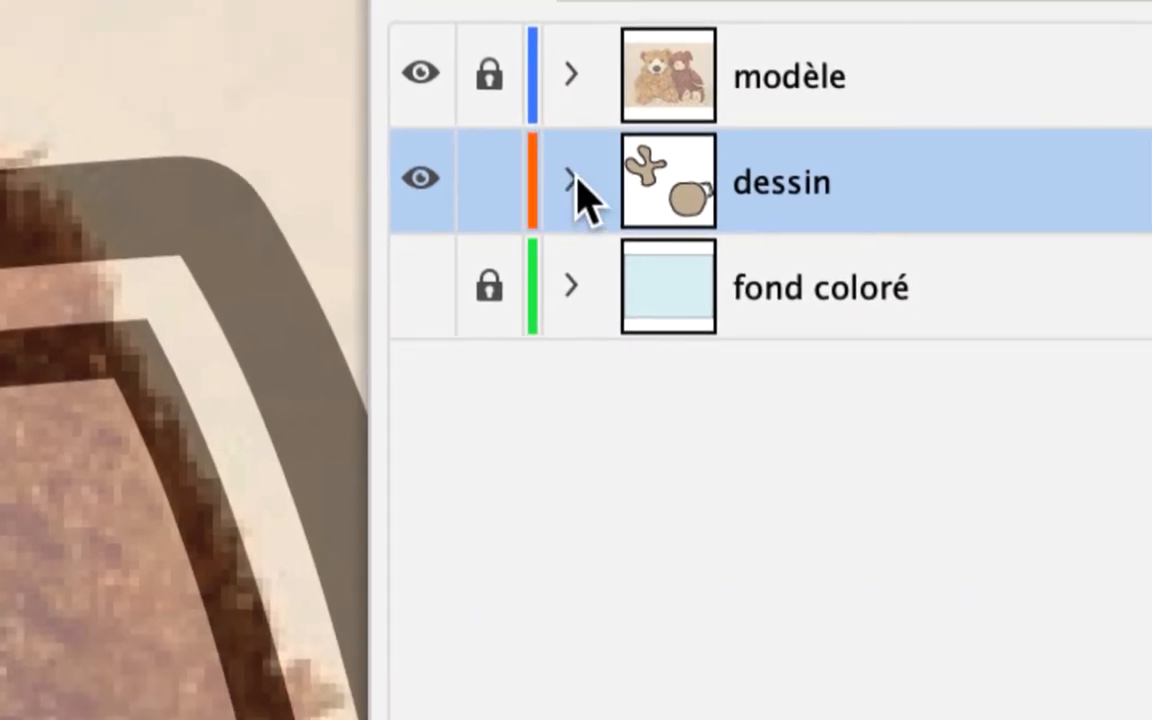
- Expand the dessin layer and delete its hidden open stroke path and the locked empty paths
click(571, 181)
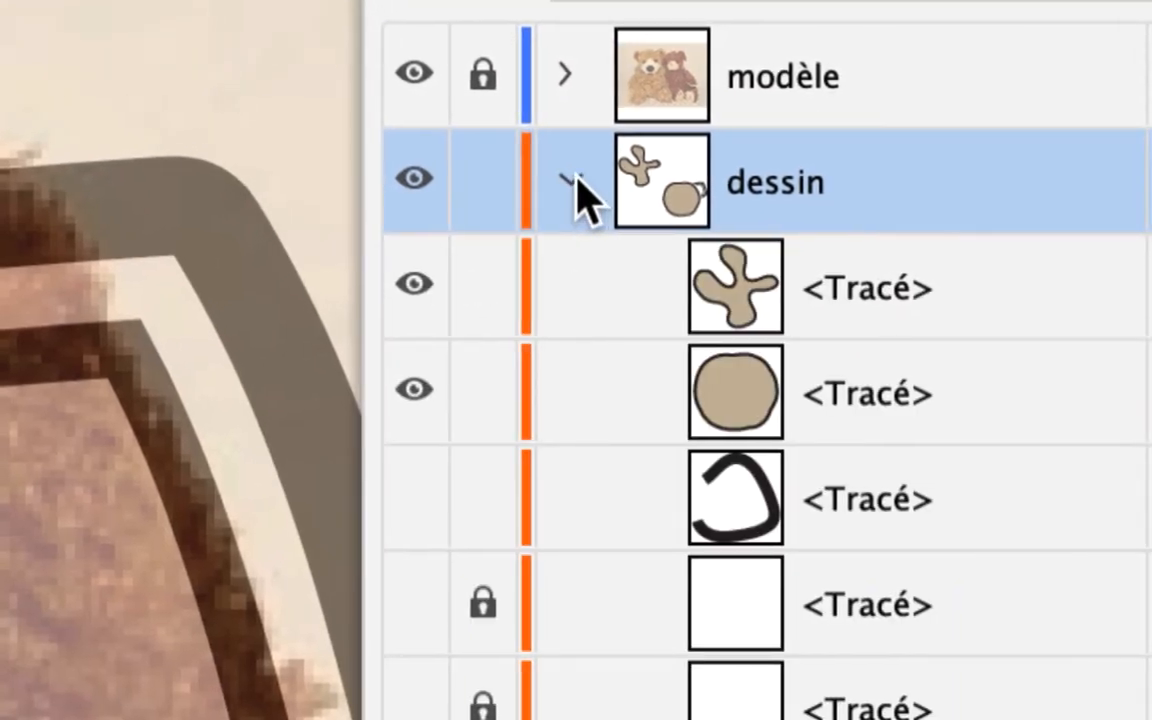
click(575, 182)
click(575, 182)
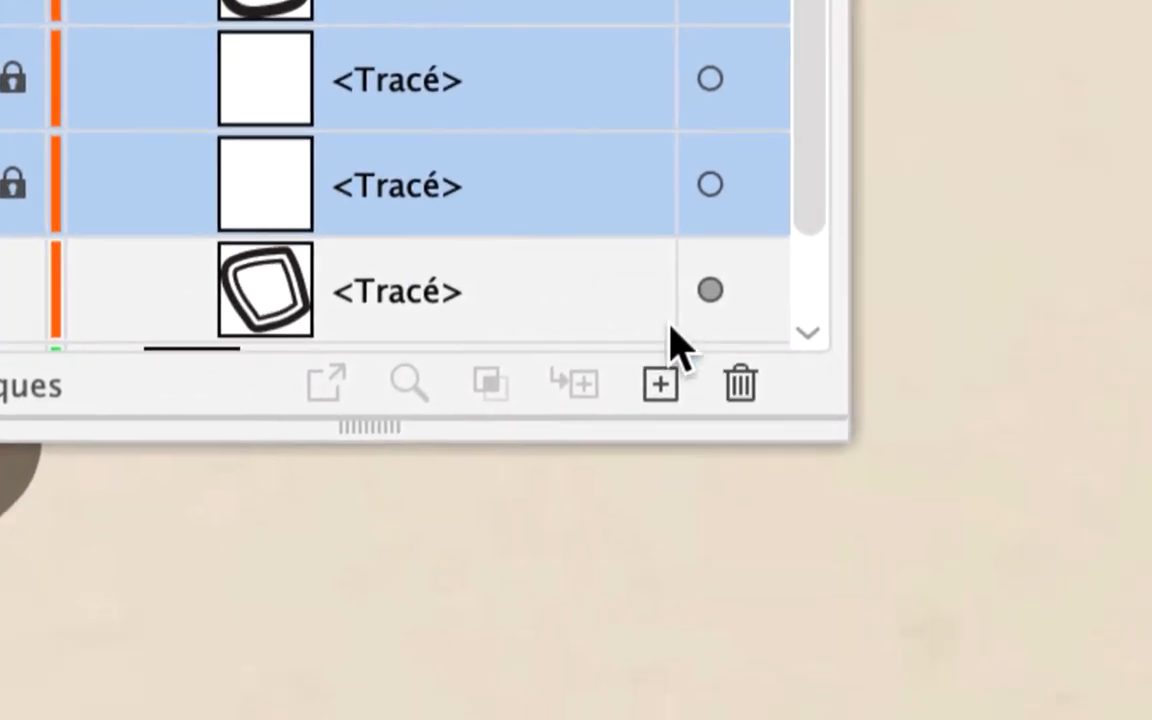
click(741, 383)
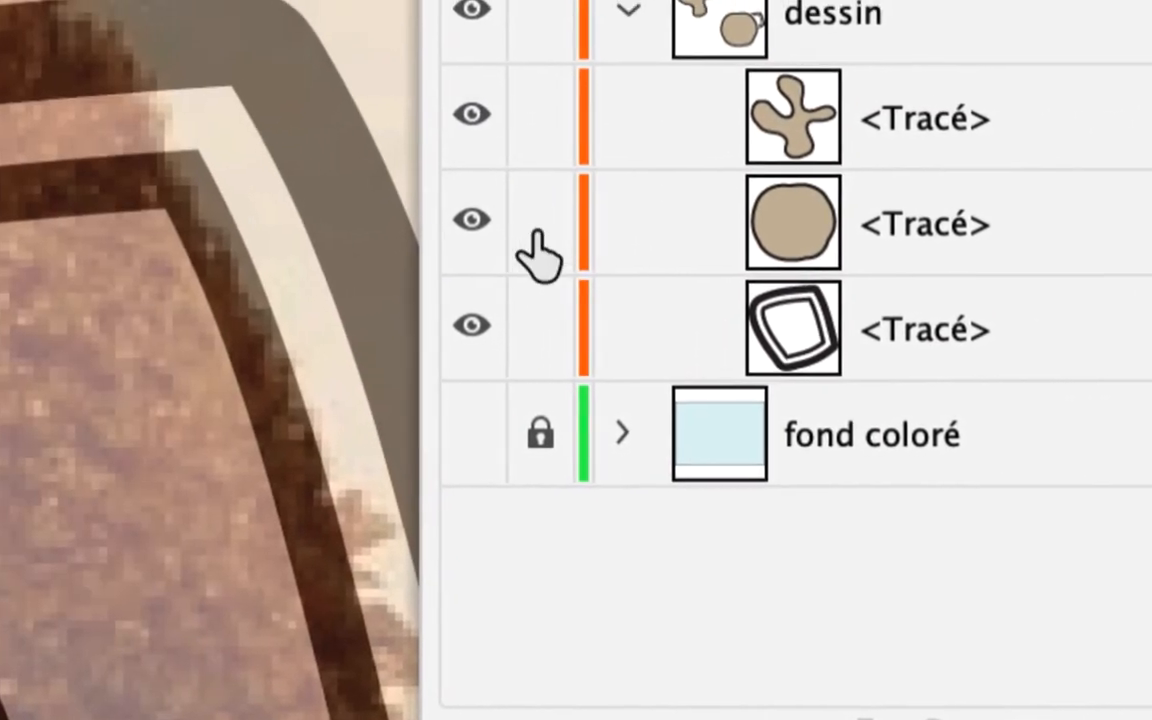
- Lock the four-lobed path and the round head path in the dessin layer, and target the ear path
click(402, 225)
click(402, 110)
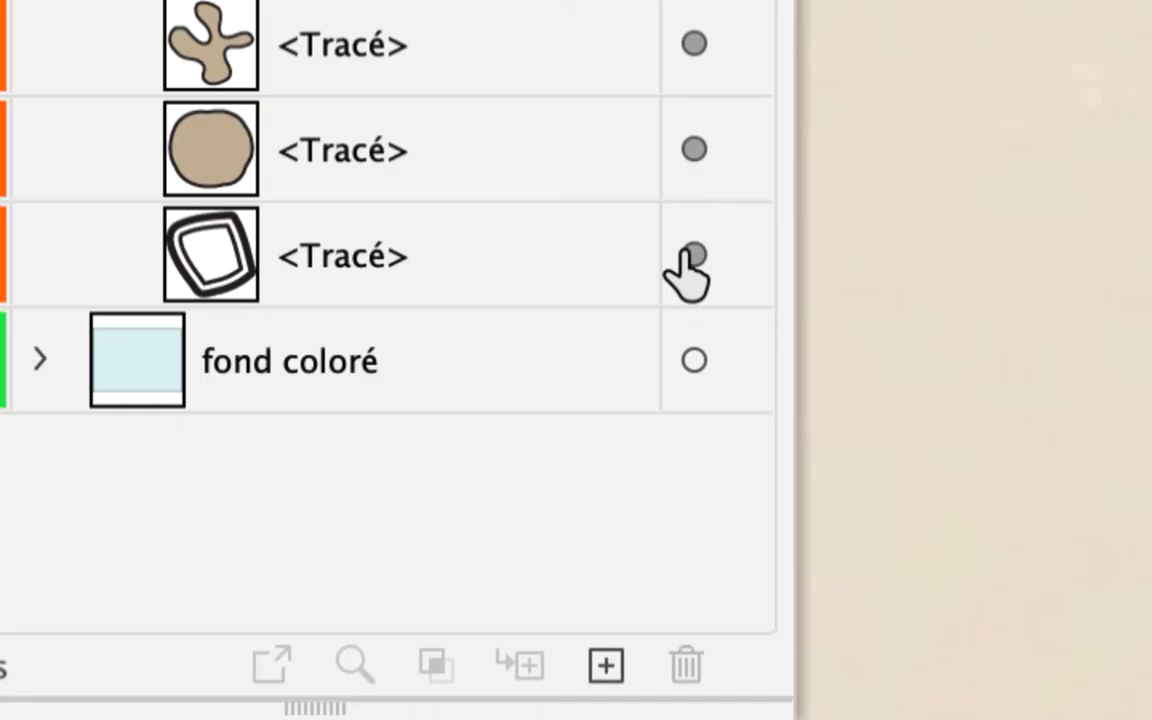
click(693, 256)
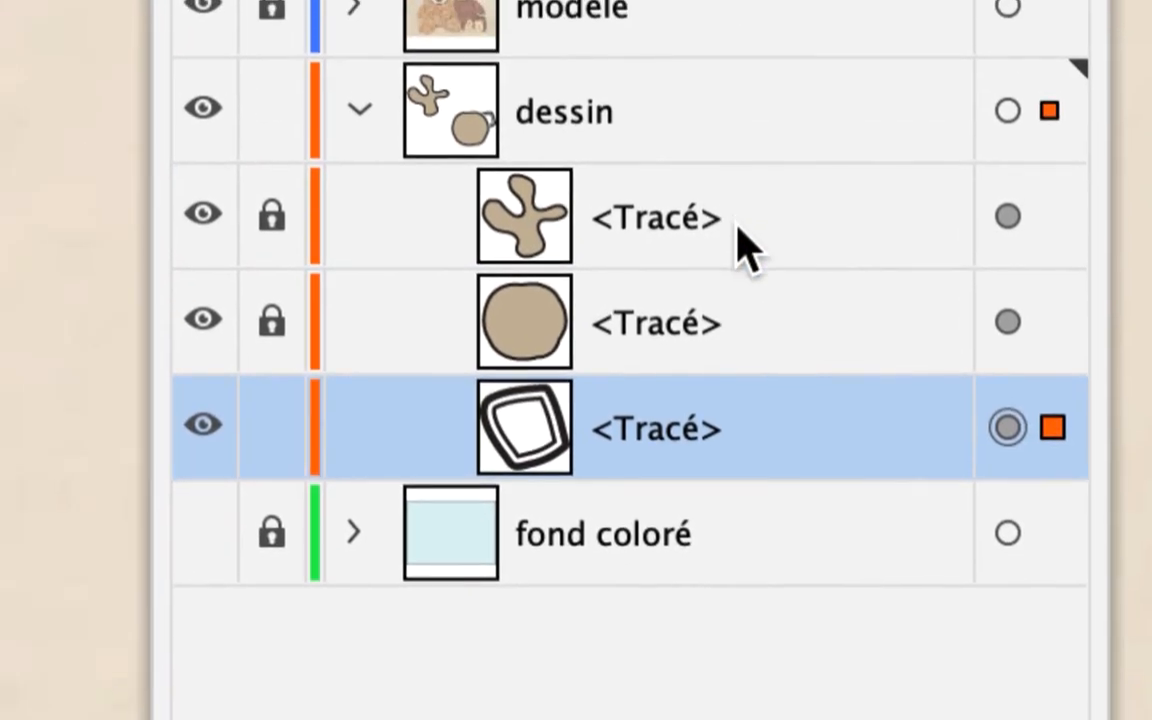
click(725, 57)
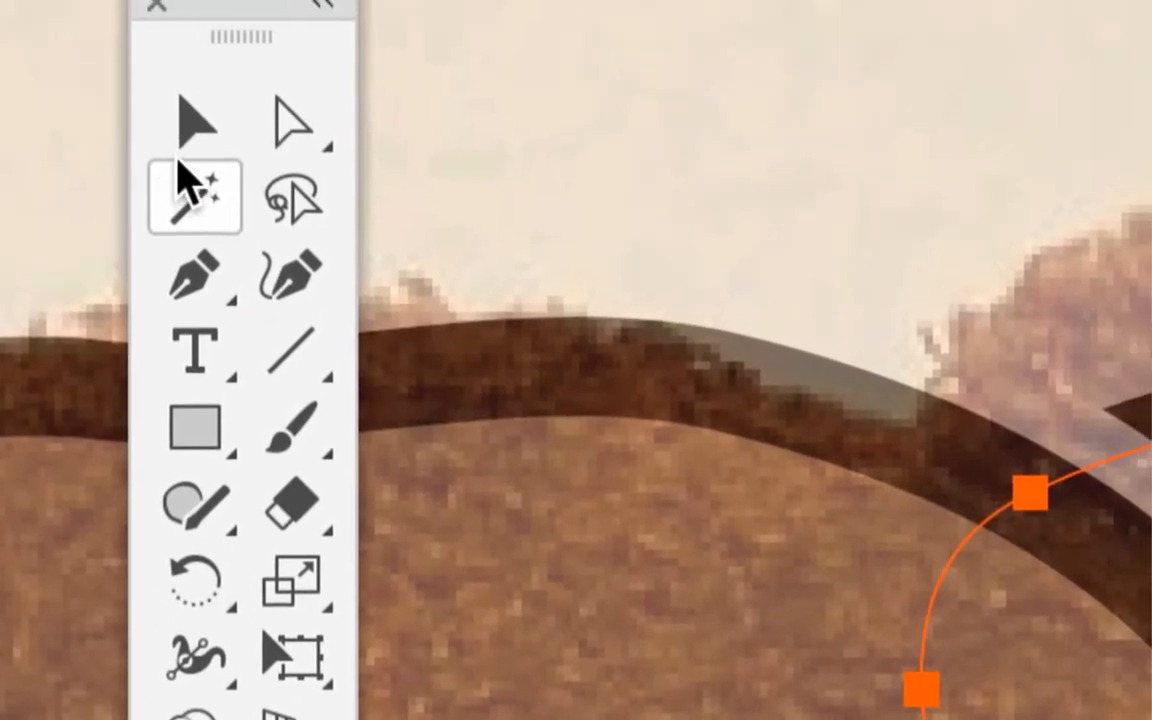
- Activate the Selection tool on the ear path and place the Calques panel clear of the ear
click(177, 150)
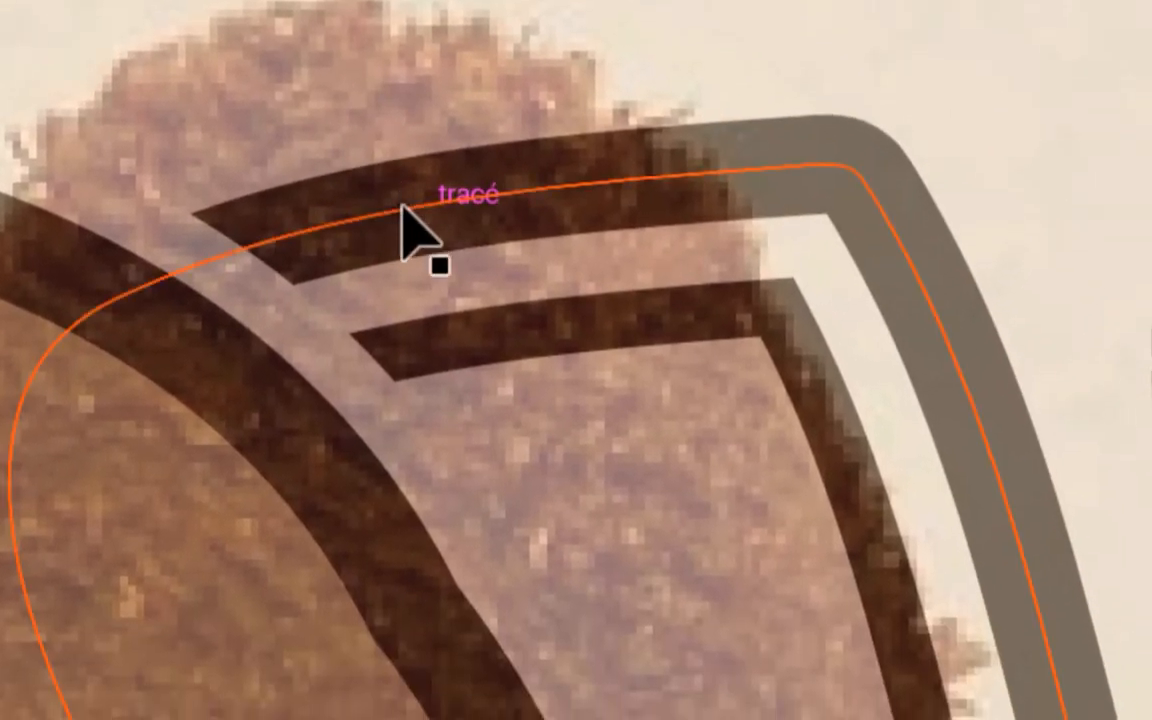
click(410, 250)
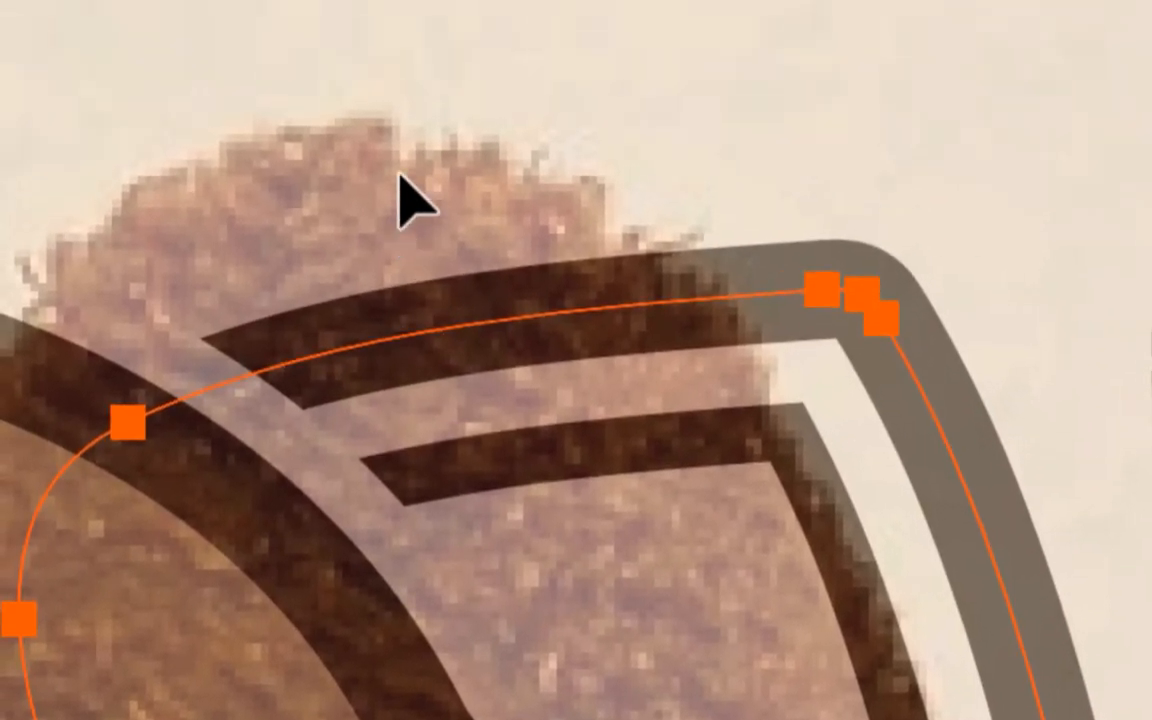
scroll(399, 200, down, 4)
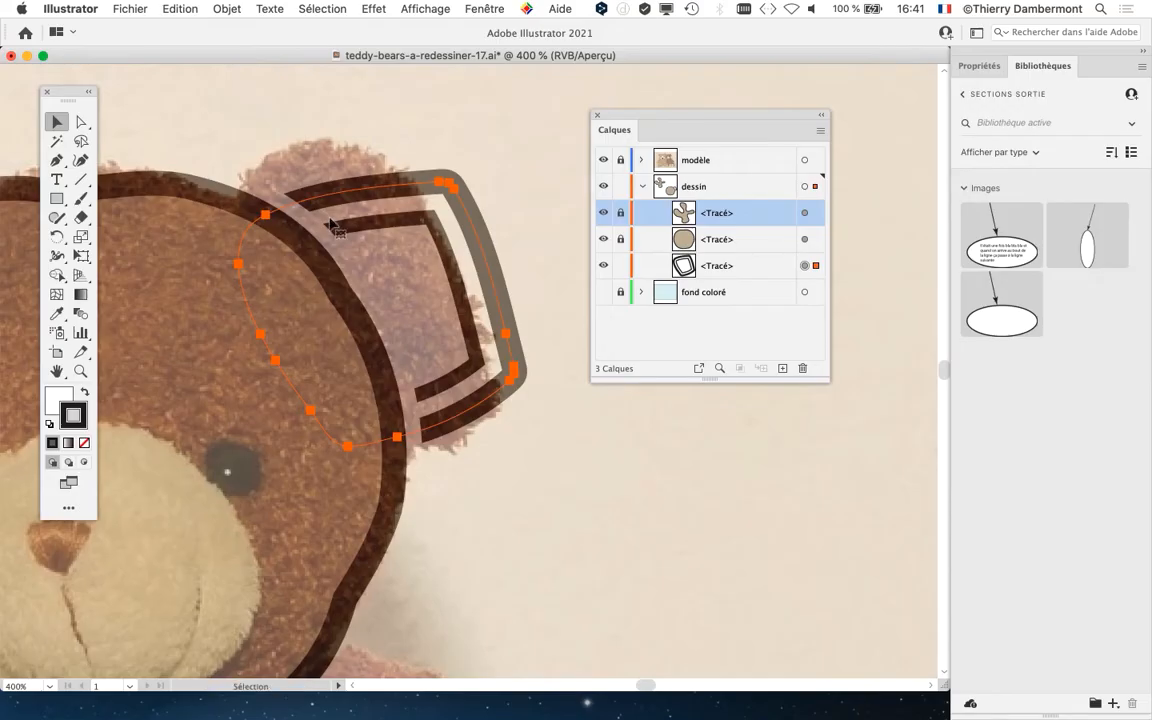
drag(611, 115, 731, 115)
scroll(557, 489, left, 2)
scroll(557, 489, left, 1)
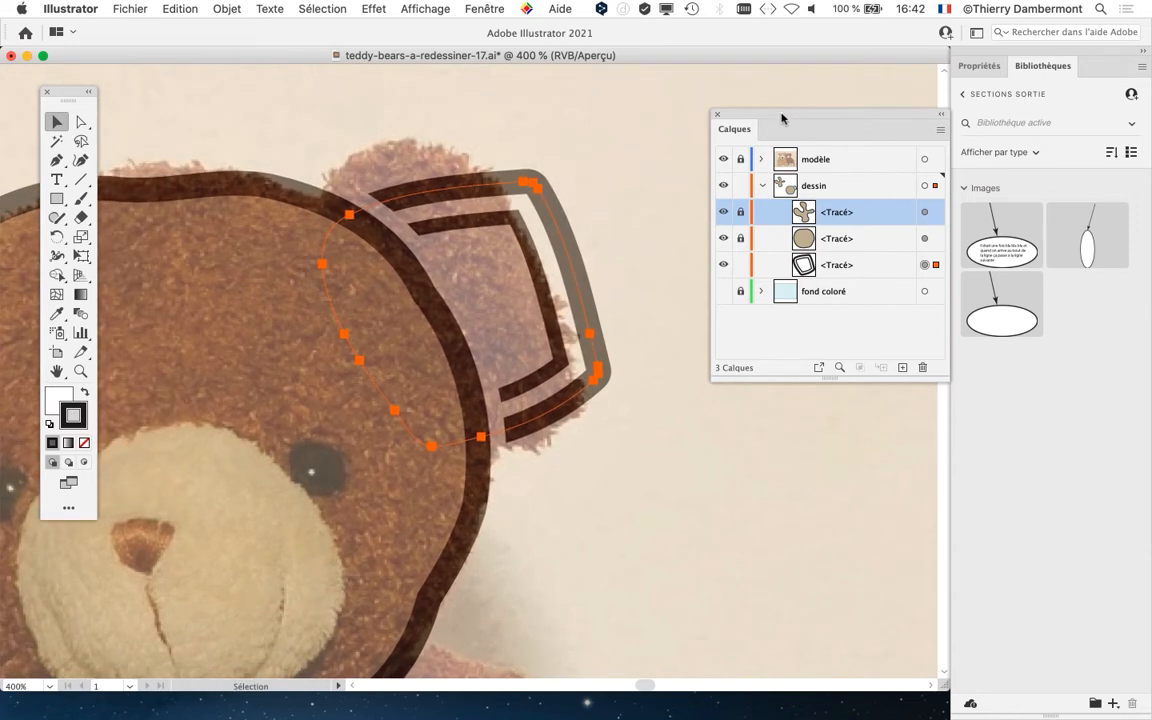
drag(782, 118, 734, 89)
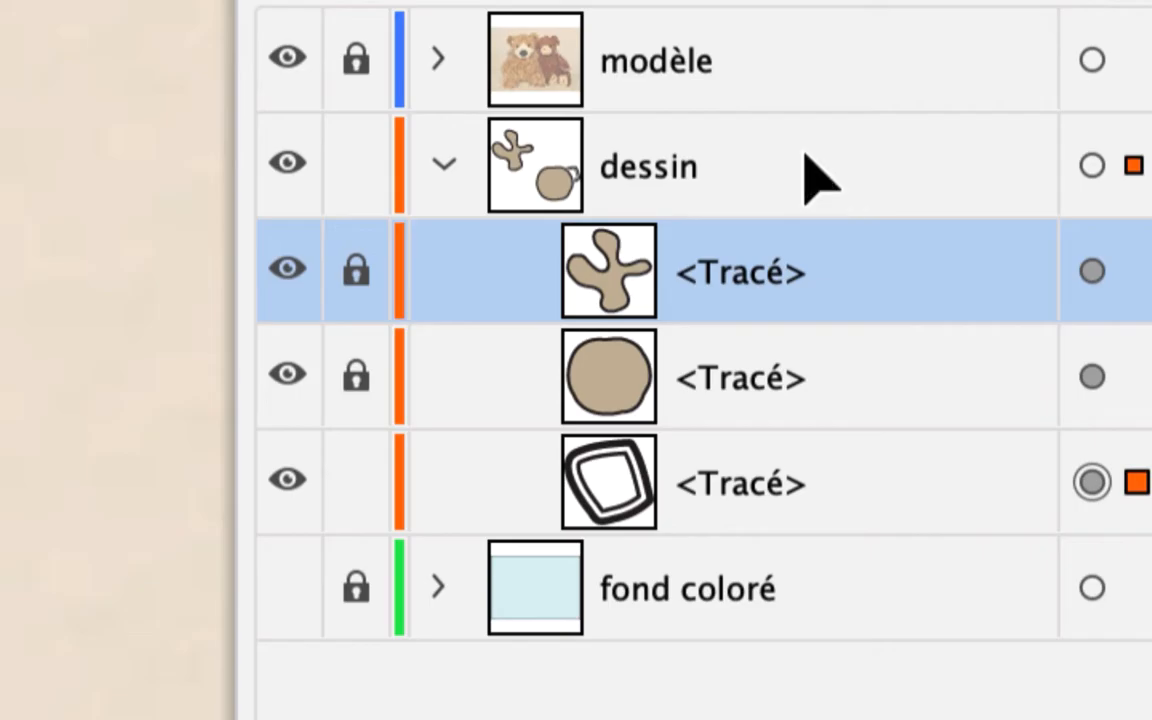
- Set the dessin layer's colour to Magenta in its layer options
click(807, 160)
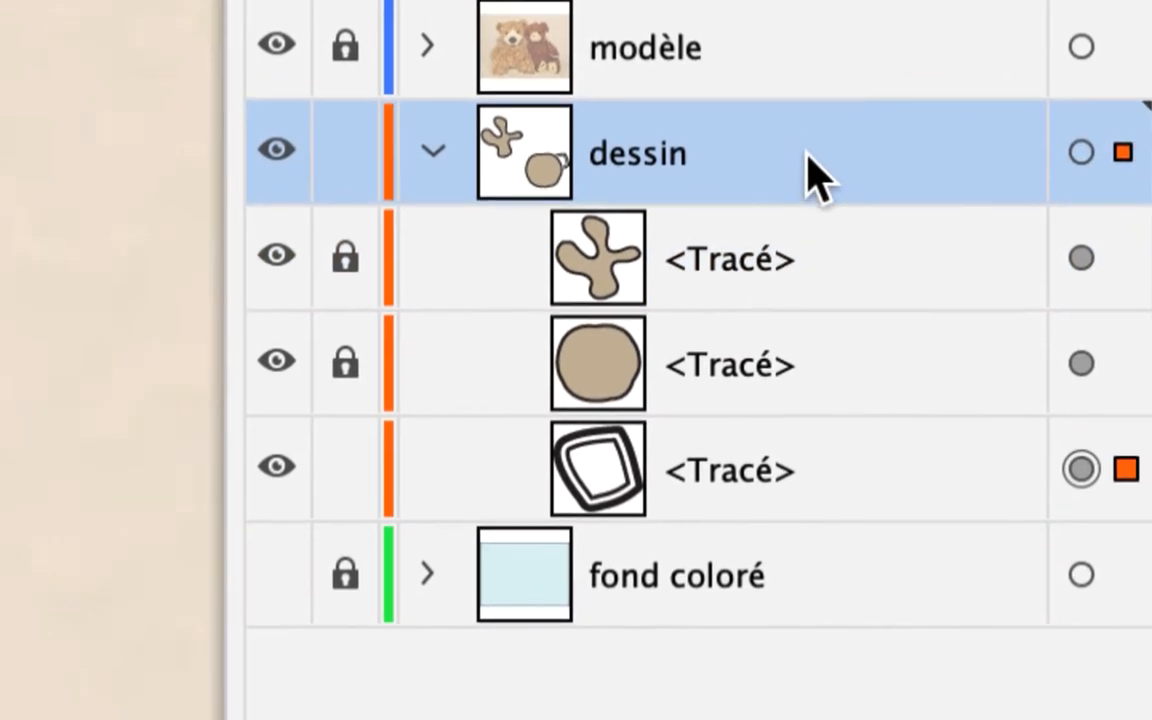
double_click(807, 158)
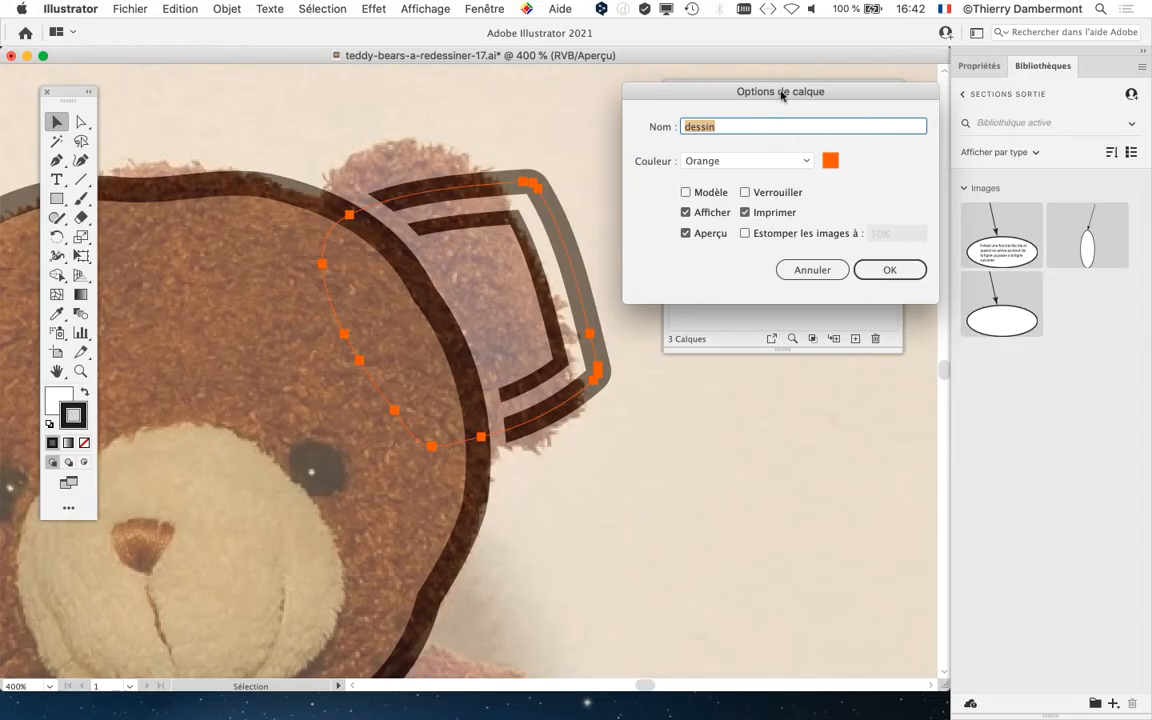
drag(781, 94, 223, 78)
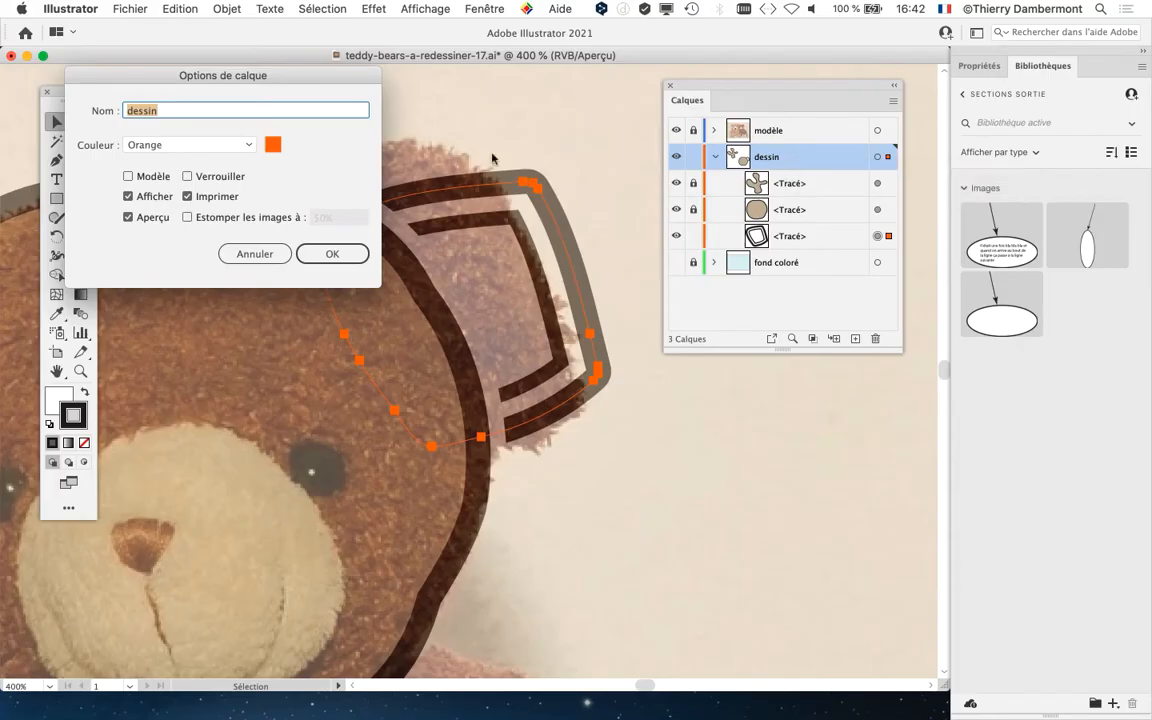
drag(318, 76, 549, 68)
click(396, 136)
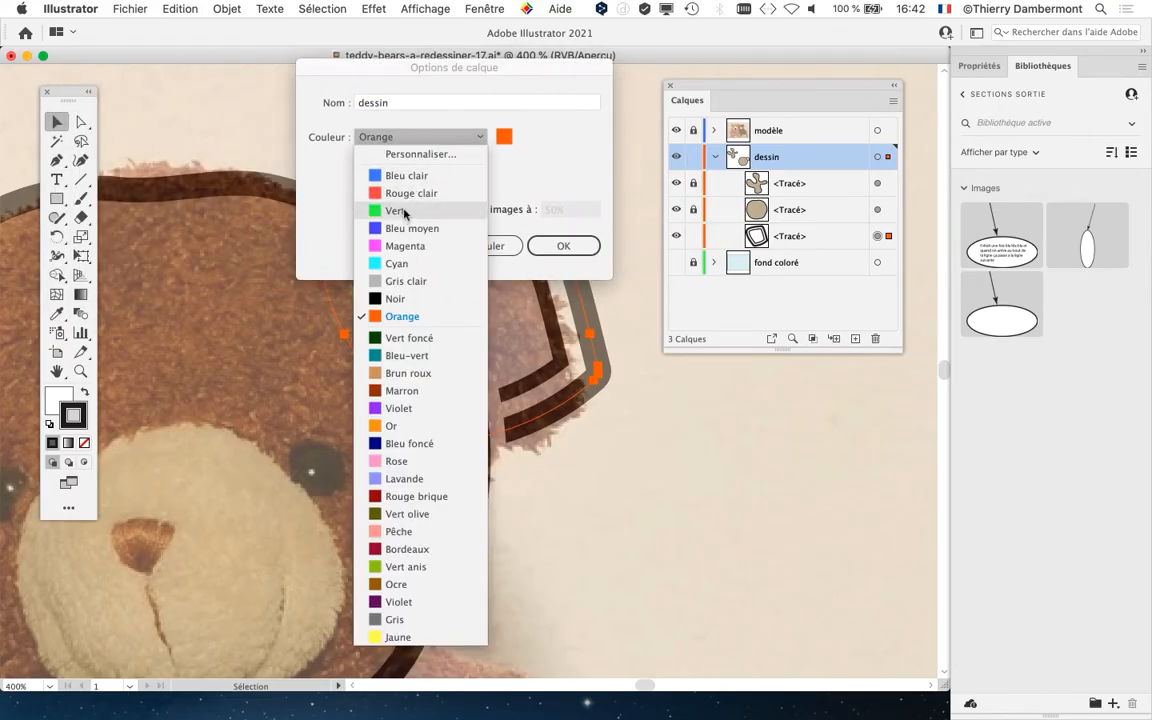
click(405, 211)
click(414, 140)
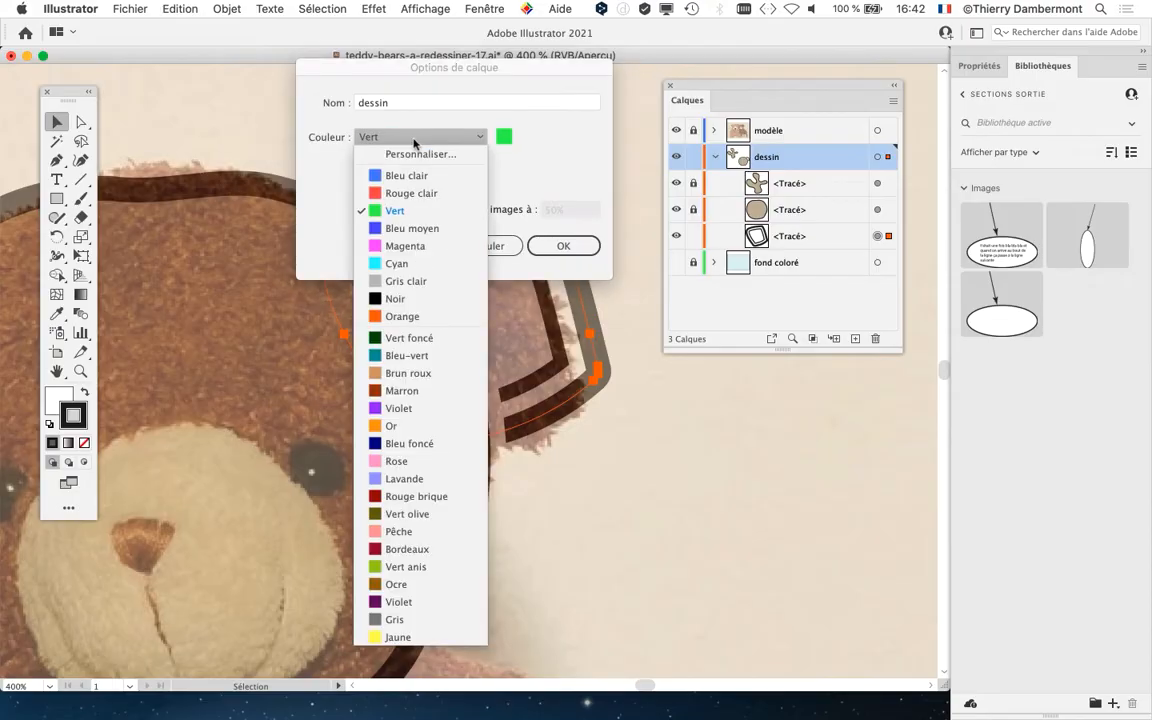
click(405, 246)
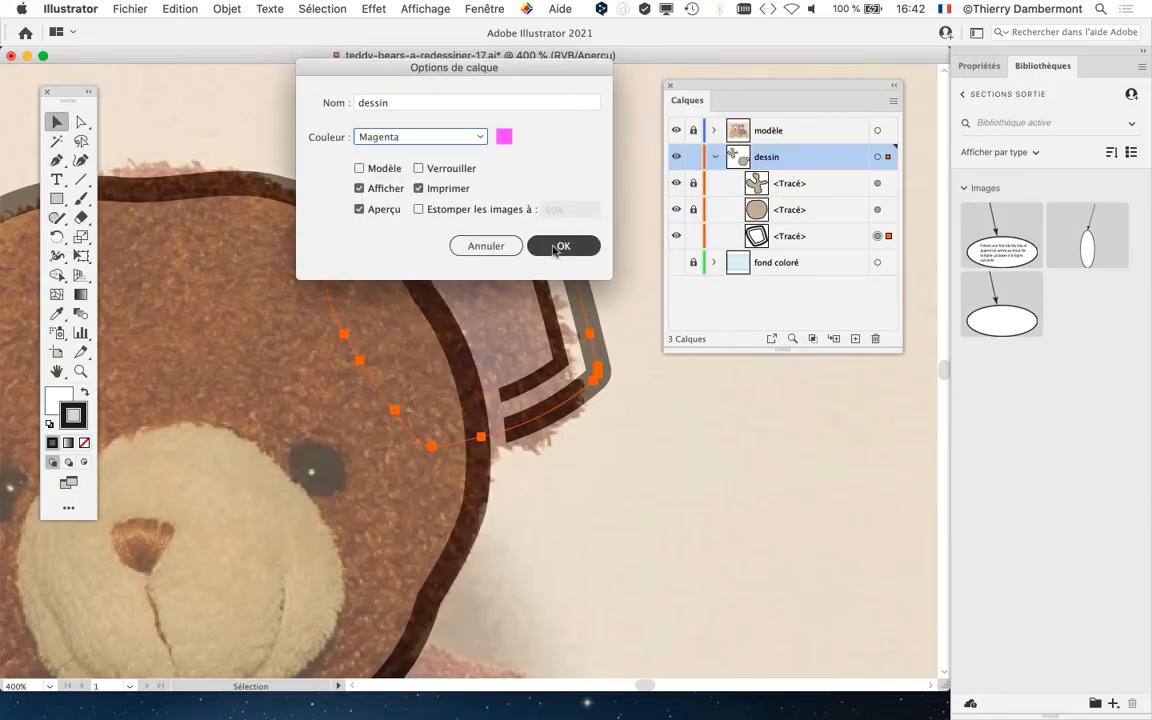
click(561, 246)
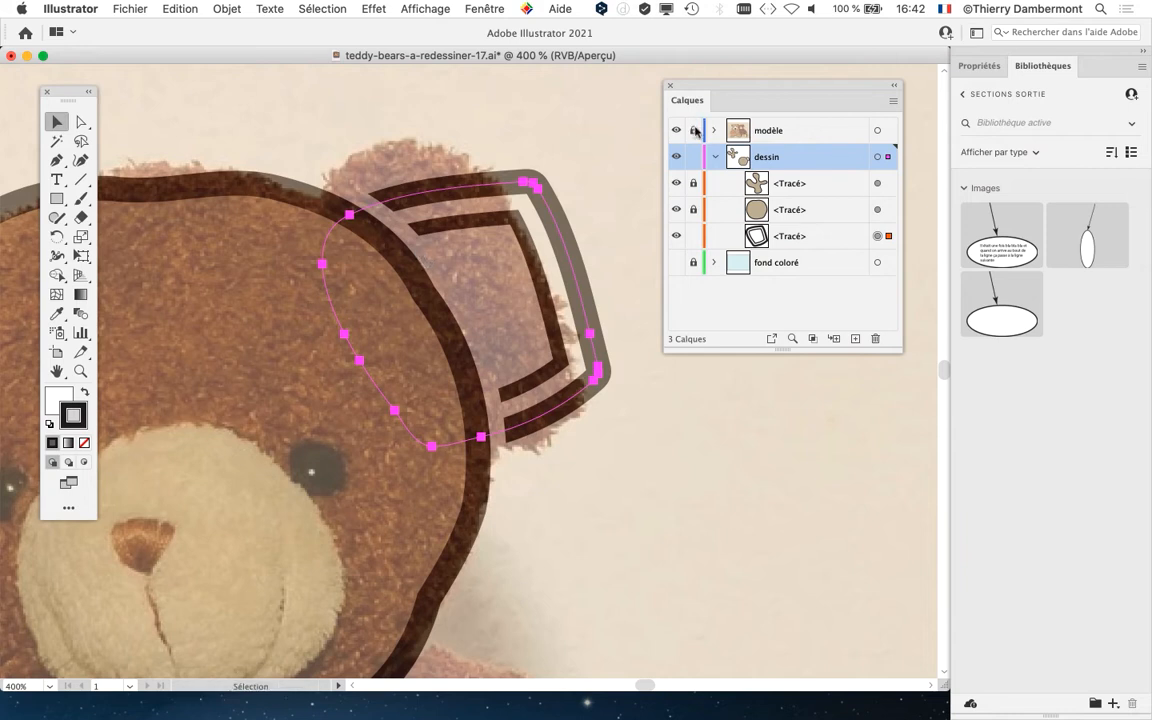
- Activate the Pencil tool and target the ear path in the dessin layer for redrawing
mouse_move(744, 87)
mouse_down()
mouse_move(823, 68)
mouse_move(747, 106)
mouse_up()
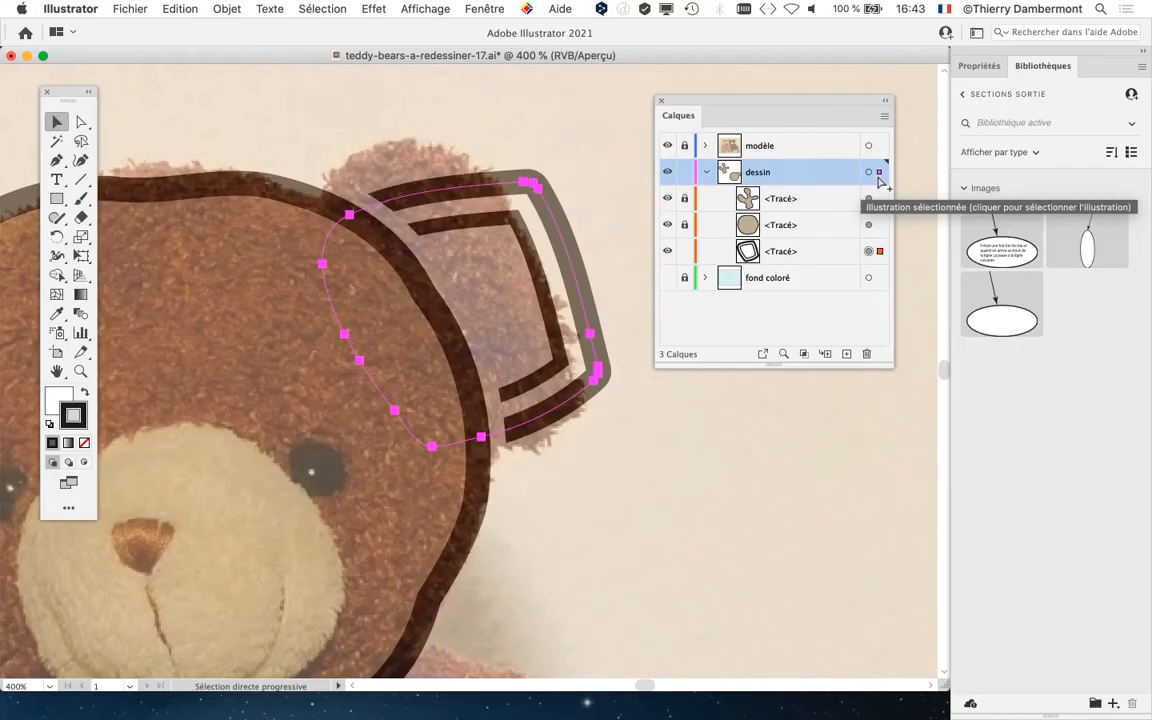
drag(721, 102, 742, 87)
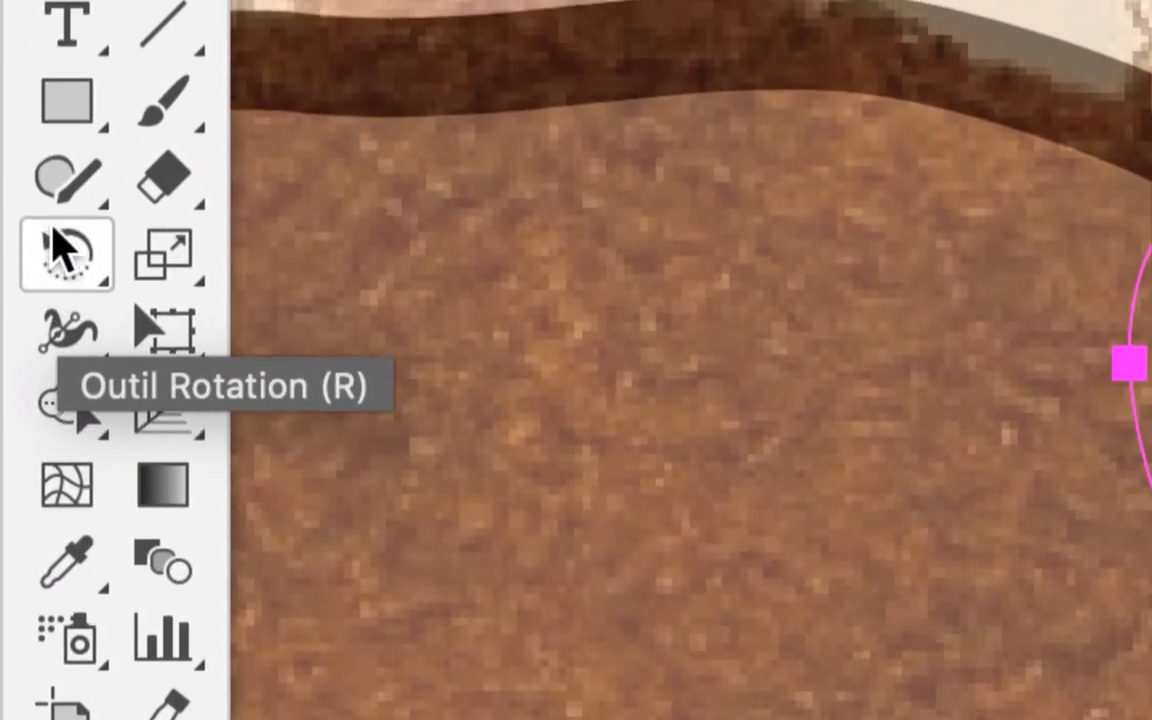
click(60, 188)
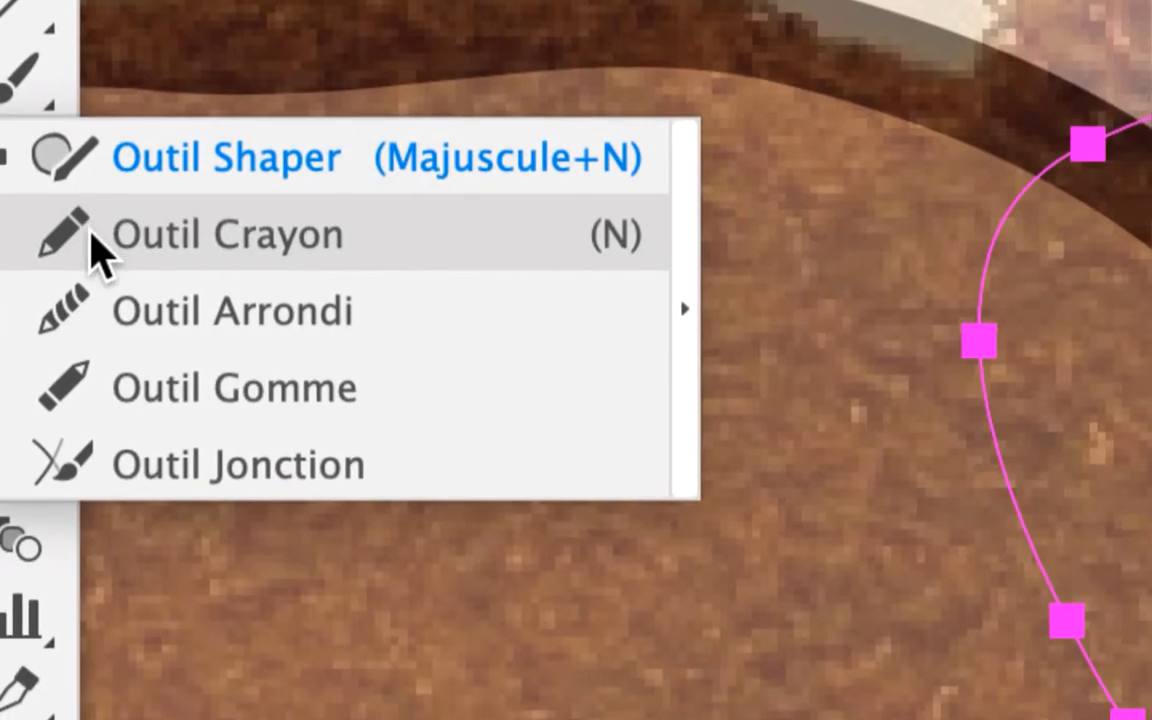
click(92, 236)
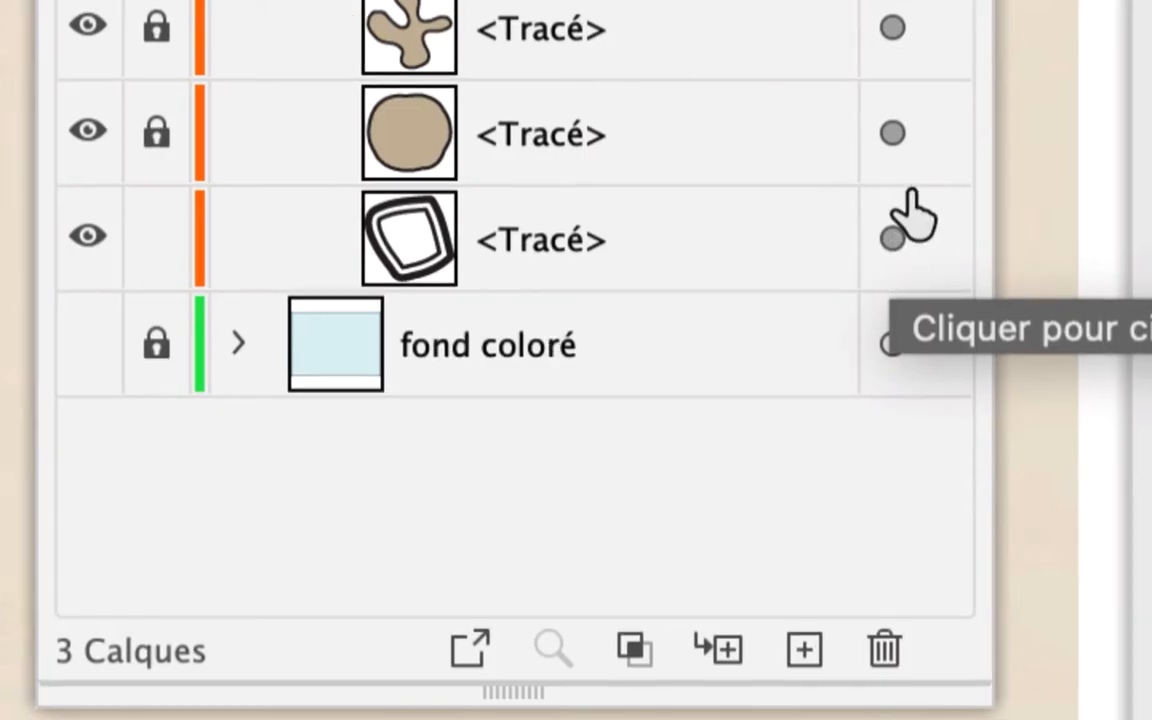
click(891, 237)
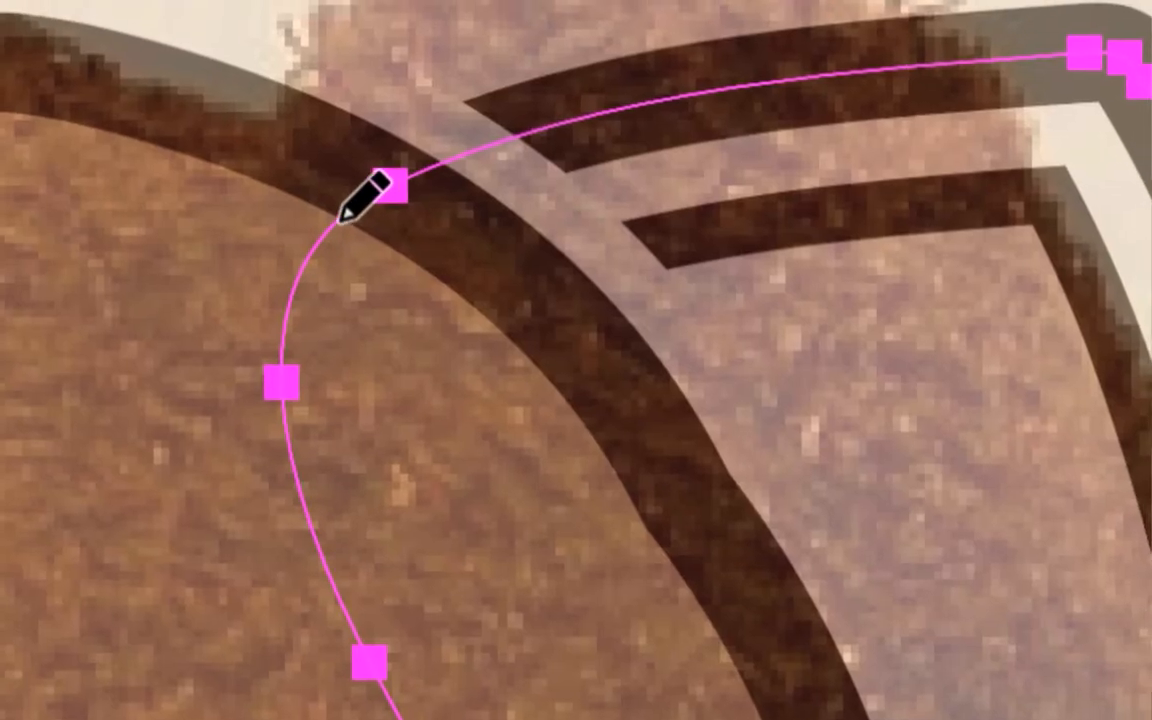
- Redraw the ear path freehand with the Pencil tool, reshaping the outer curve and the part hidden behind the head
mouse_move(335, 227)
mouse_down()
mouse_move(395, 203)
mouse_move(534, 41)
mouse_move(404, 154)
mouse_move(494, 154)
mouse_move(540, 216)
mouse_move(554, 438)
mouse_up()
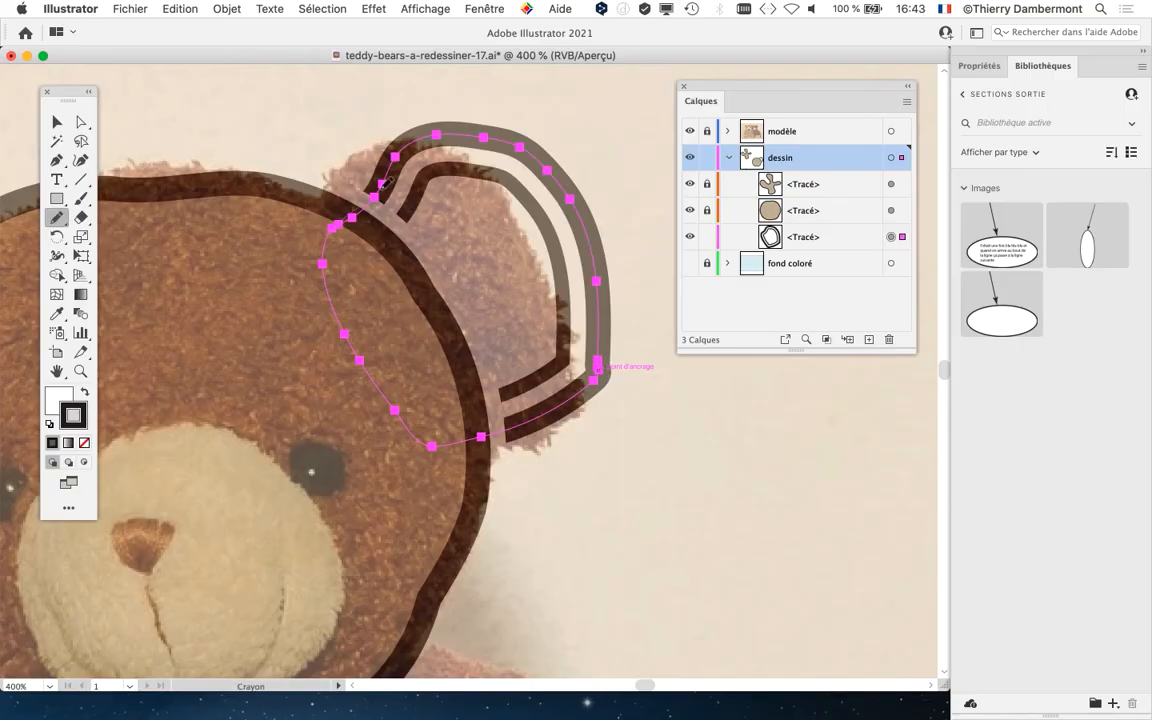
mouse_move(383, 182)
mouse_down()
mouse_move(484, 101)
mouse_move(623, 228)
mouse_move(654, 361)
mouse_move(625, 404)
mouse_move(491, 427)
mouse_up()
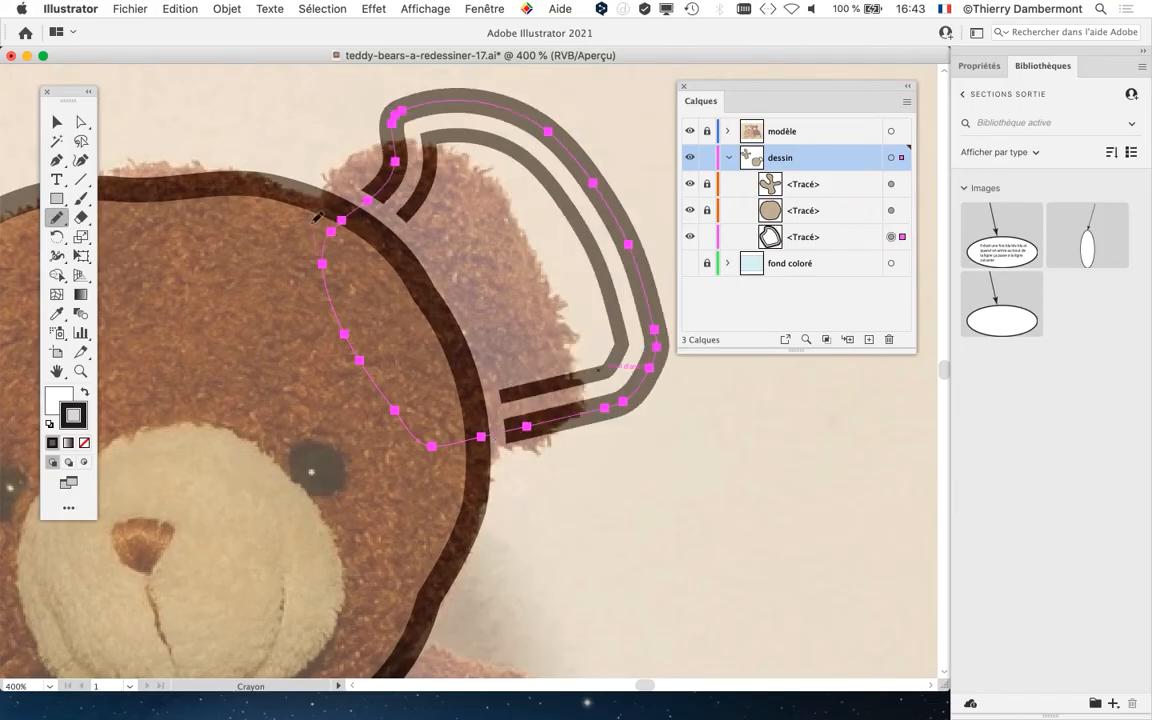
mouse_move(316, 217)
mouse_down()
mouse_move(313, 164)
mouse_move(395, 130)
mouse_up()
mouse_move(553, 262)
mouse_down()
mouse_move(578, 321)
mouse_move(581, 425)
mouse_move(501, 432)
mouse_up()
drag(407, 418, 411, 442)
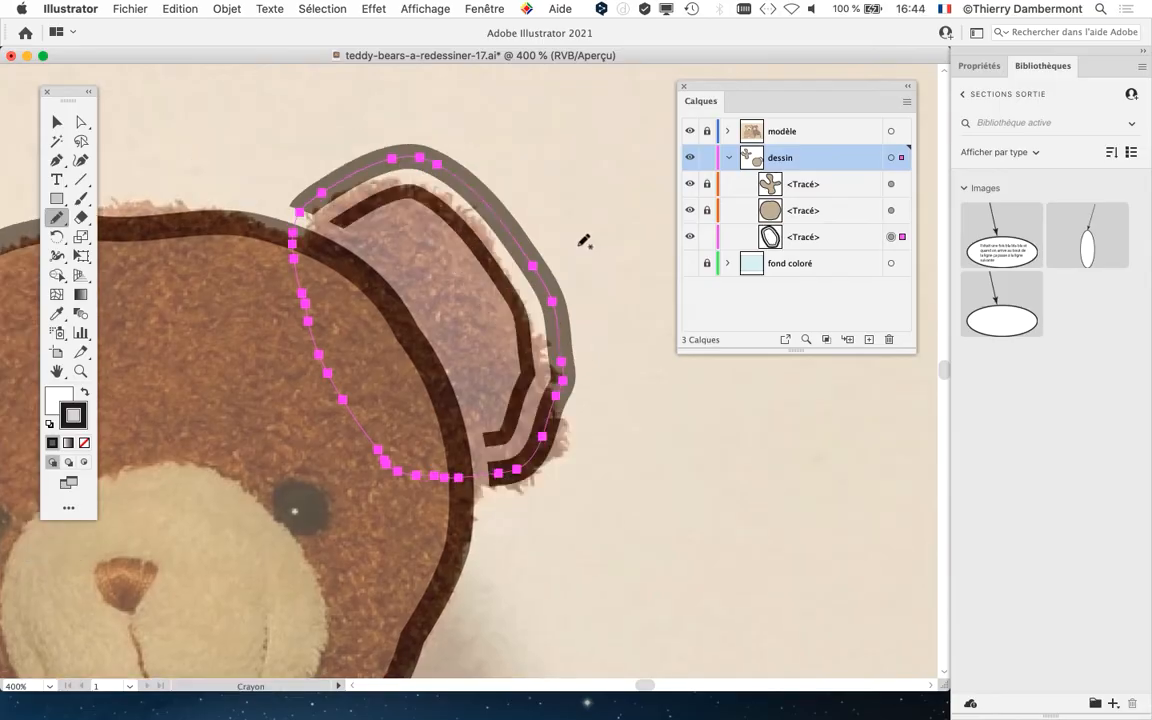
key(super+Tab)
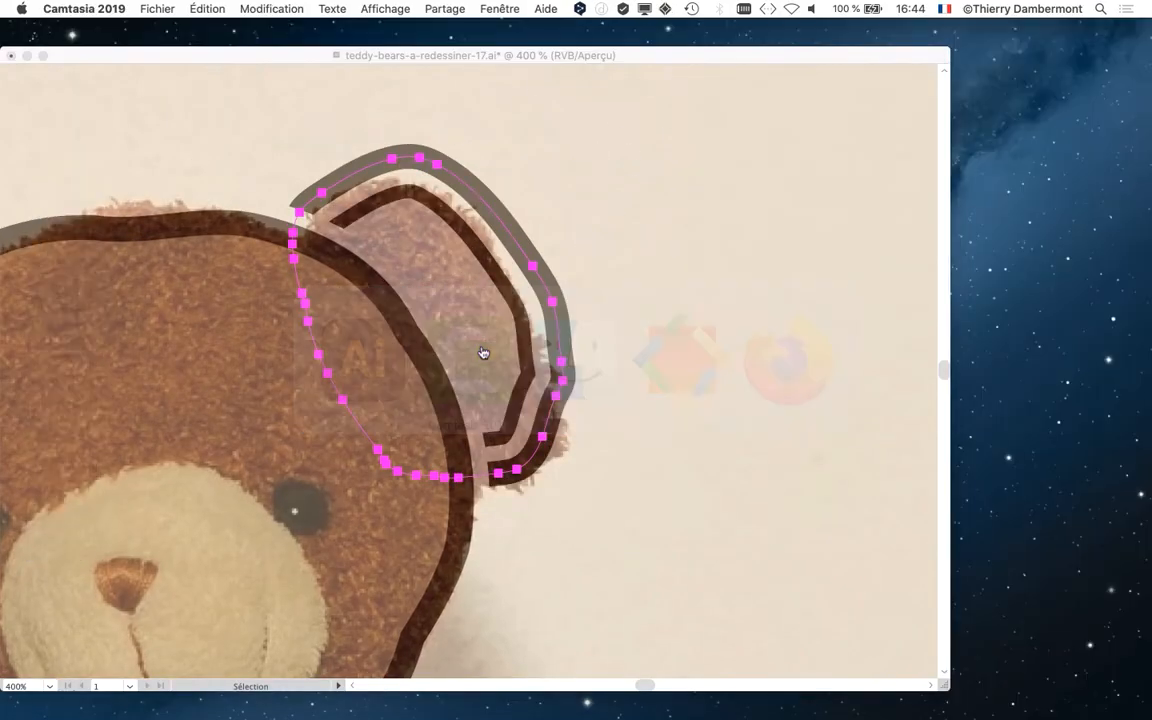
click(460, 56)
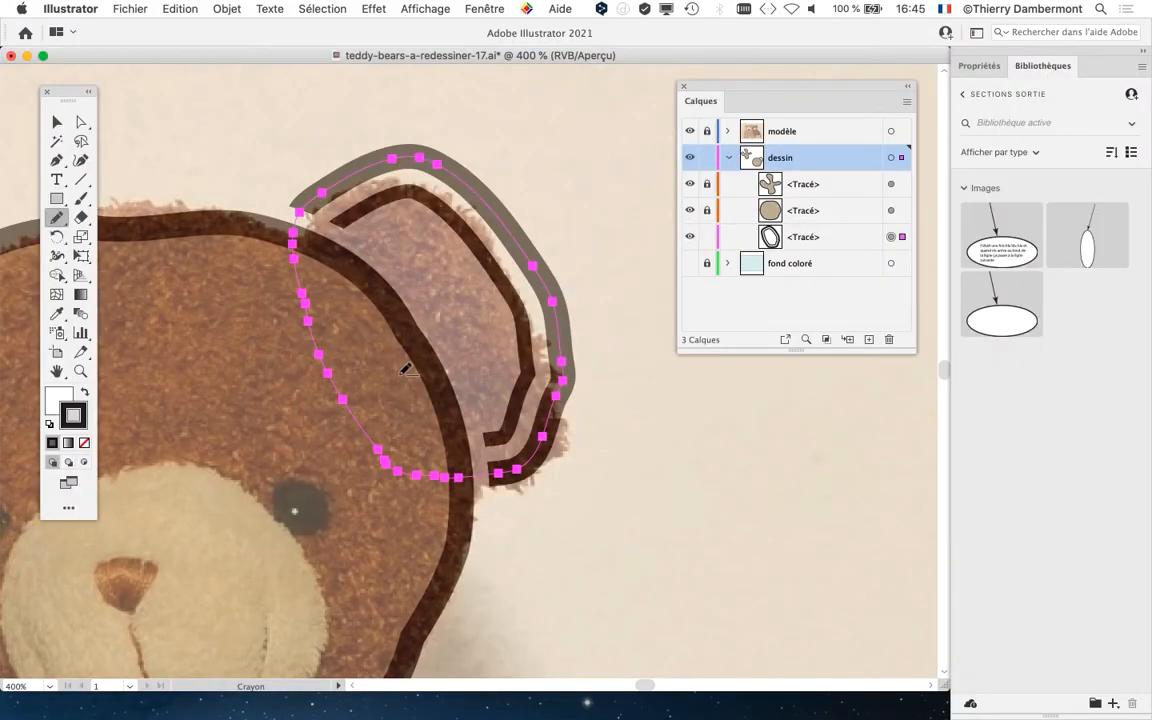
- Redraw the ear's outer edge with the Pencil tool as a narrower, pointed curve starting and ending inside the head
scroll(404, 363, down, 1)
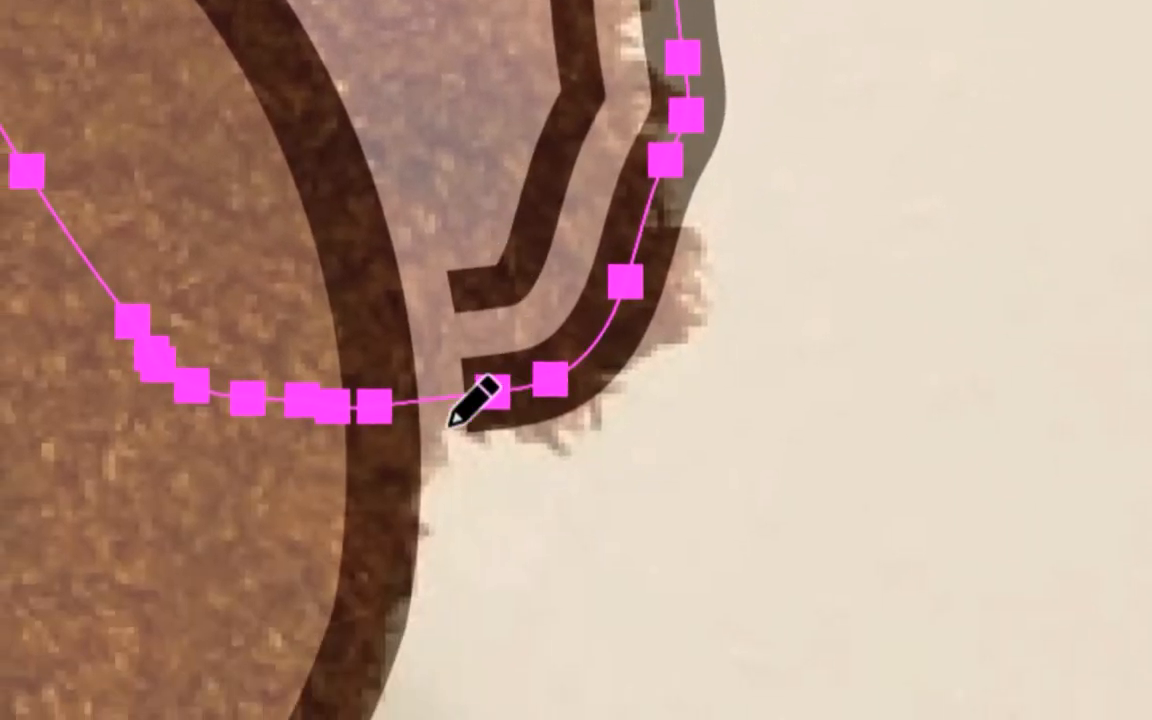
mouse_move(442, 419)
mouse_down()
mouse_move(491, 409)
mouse_move(511, 390)
mouse_move(514, 352)
mouse_move(494, 302)
mouse_move(402, 216)
mouse_up()
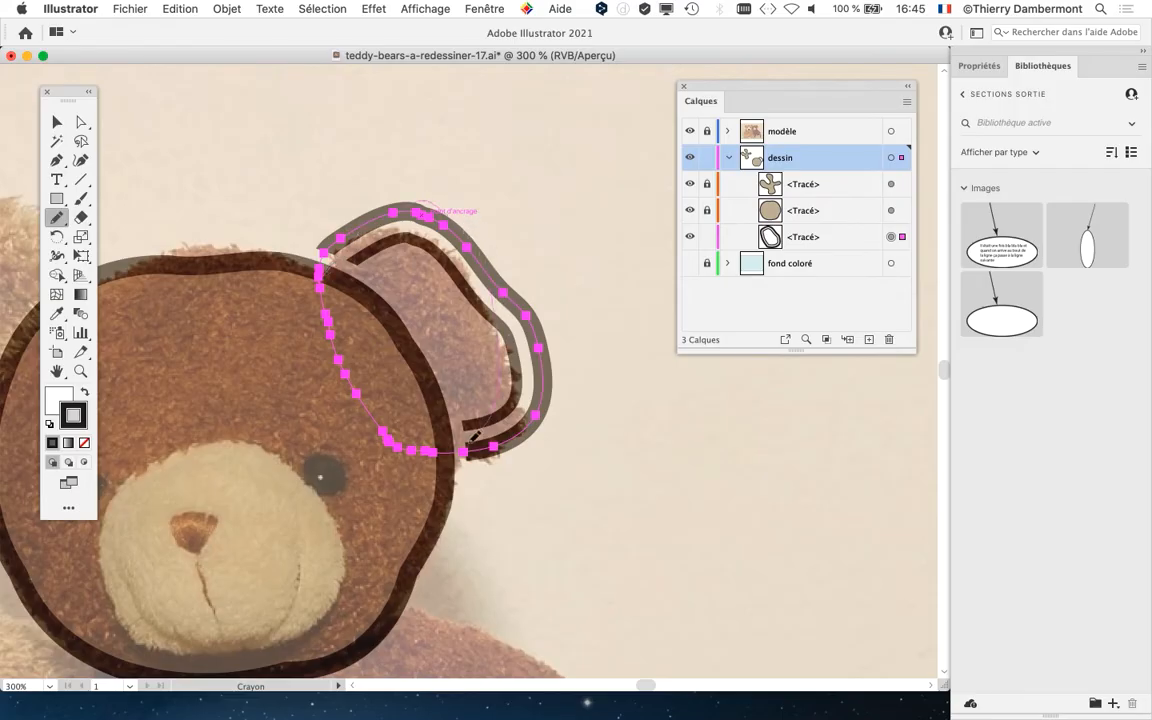
drag(440, 445, 428, 450)
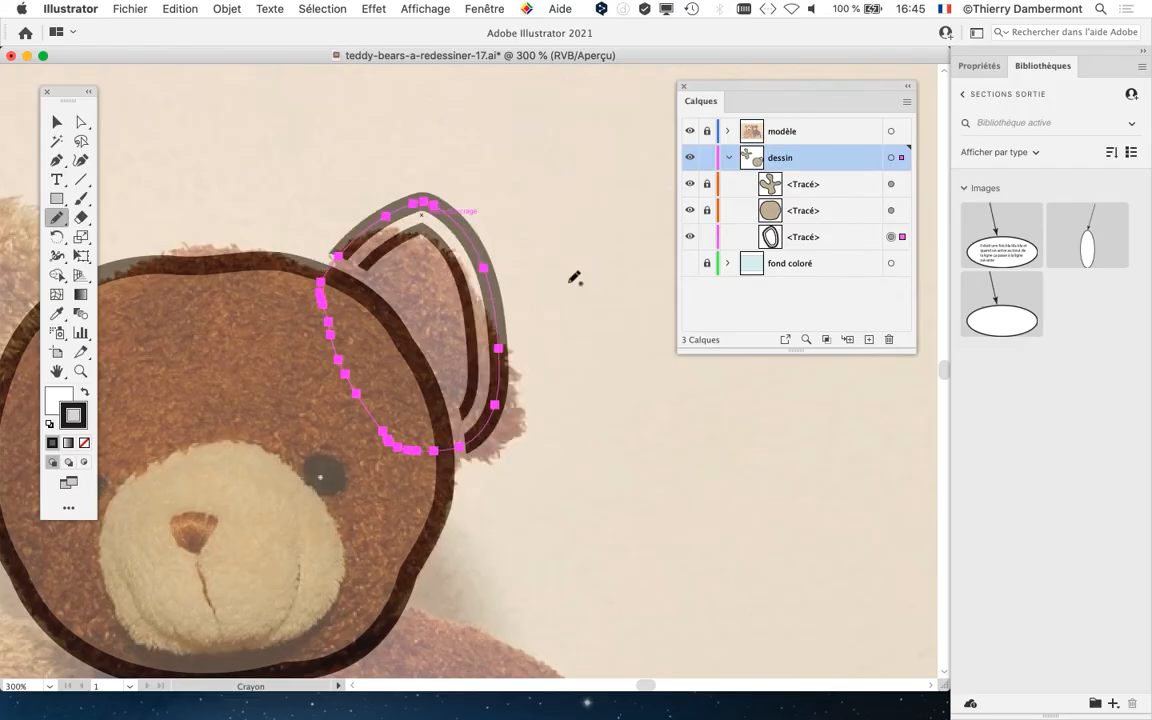
- Show the Aspect panel for the ear path, place it beside the ear and enlarge it to fit all attributes
drag(386, 144, 231, 119)
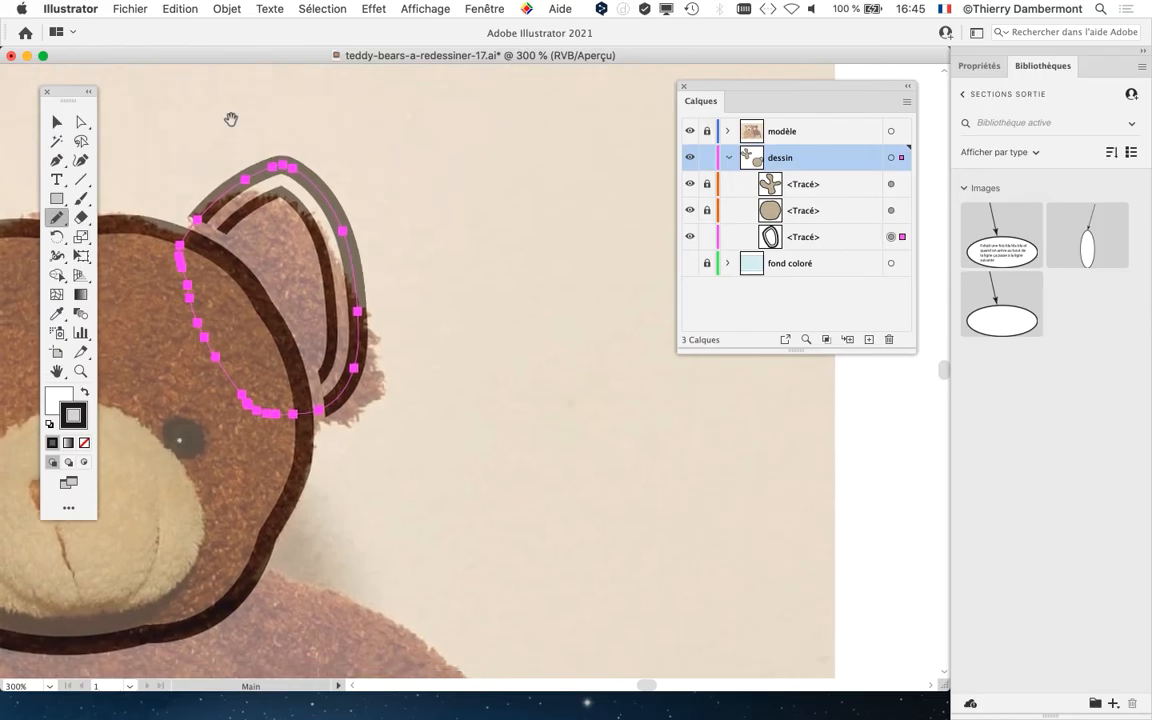
click(486, 9)
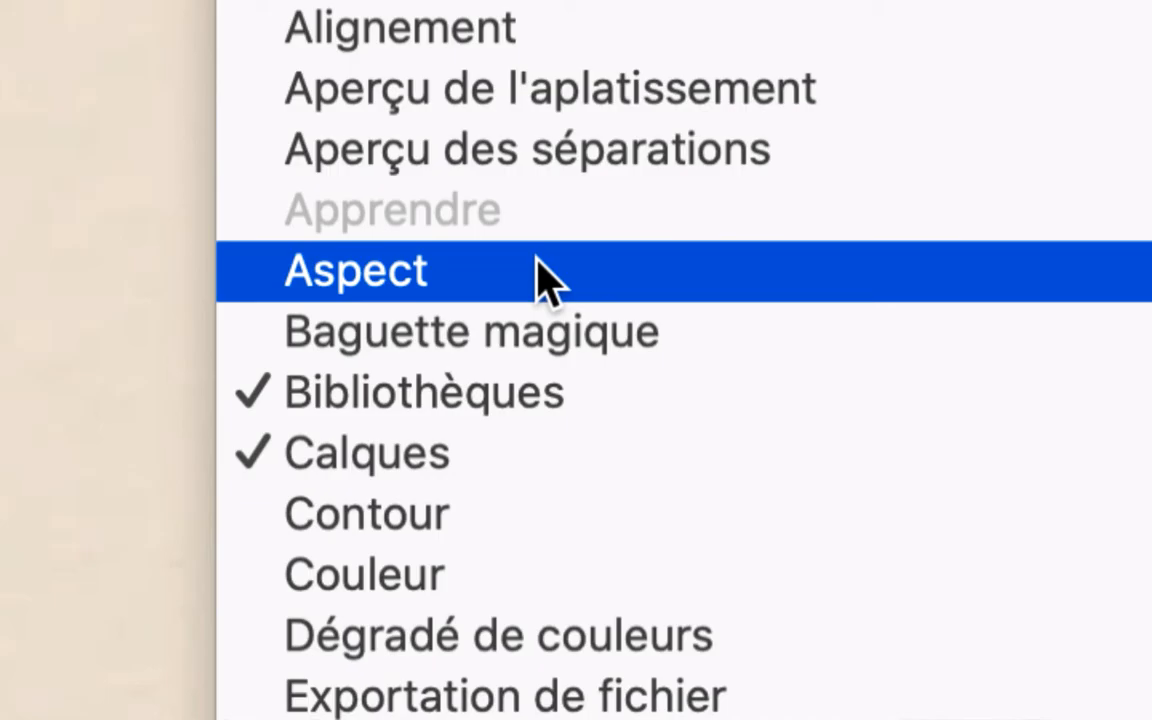
click(538, 262)
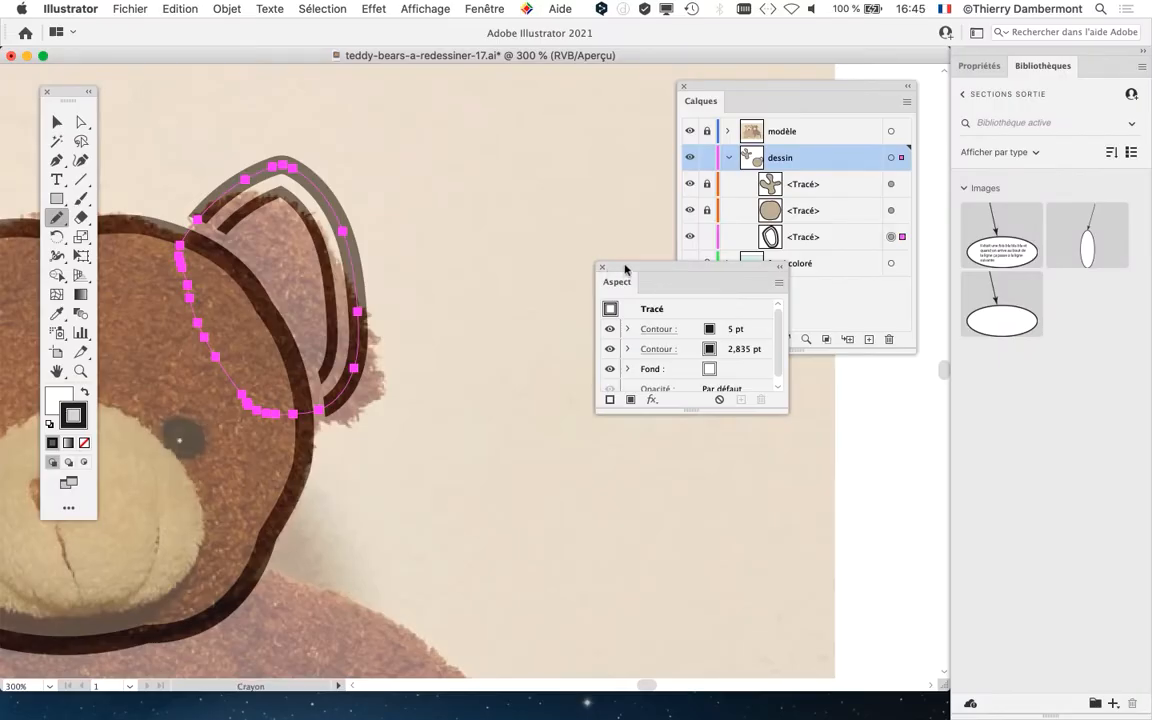
drag(625, 268, 422, 120)
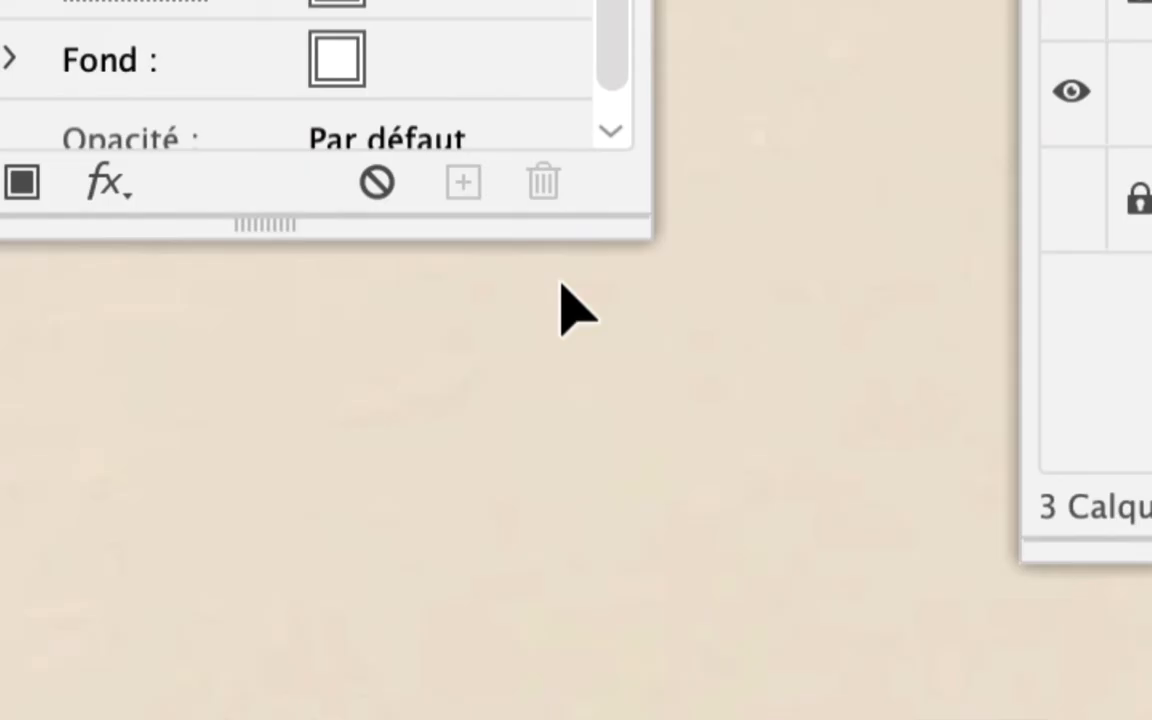
drag(519, 270, 517, 335)
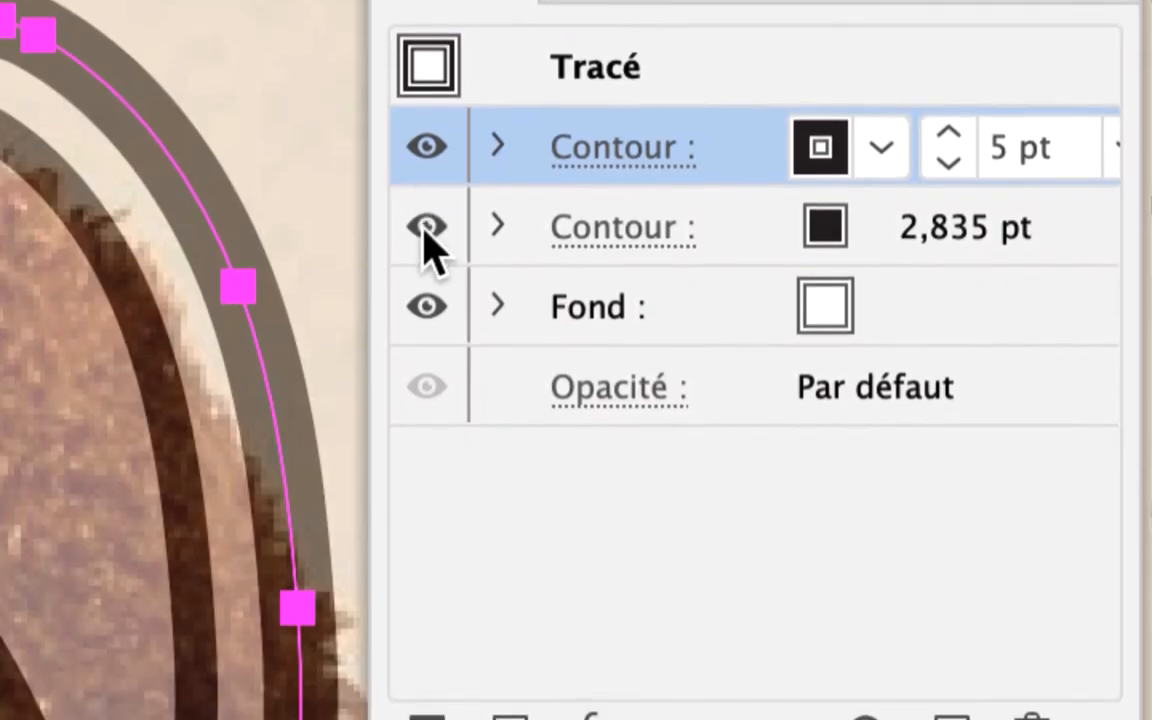
- Toggle the visibility of the 2,835 pt and 5 pt contours of the ear path to identify what each one draws
click(420, 290)
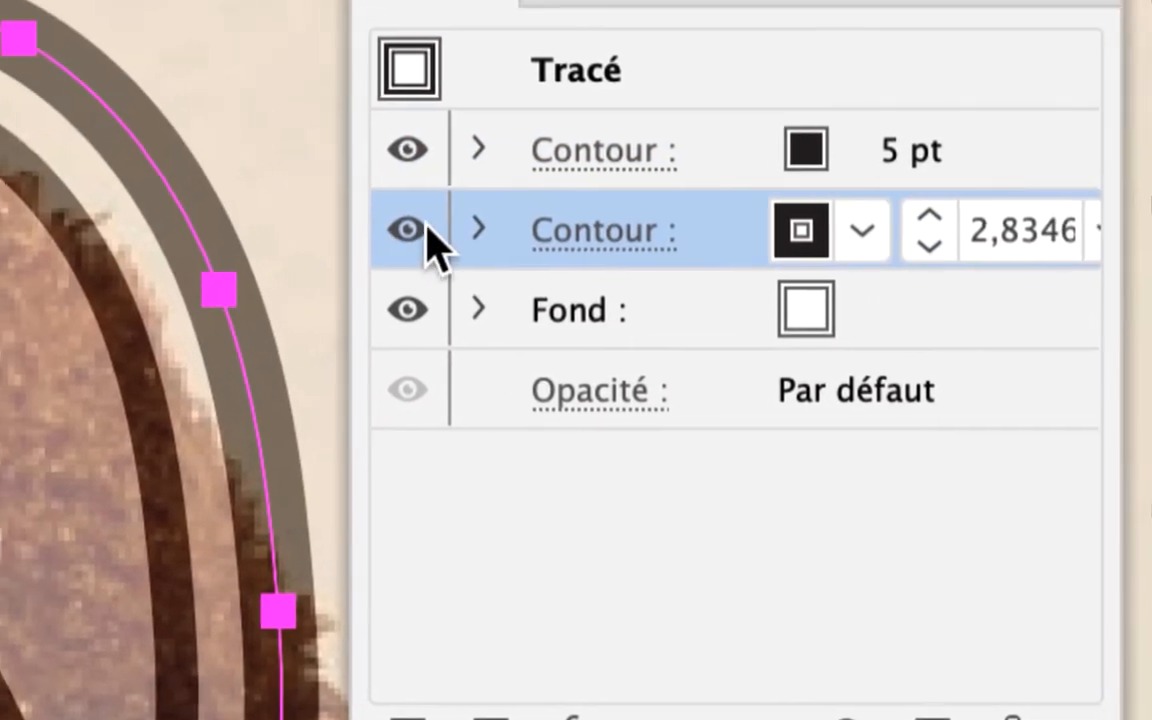
click(425, 225)
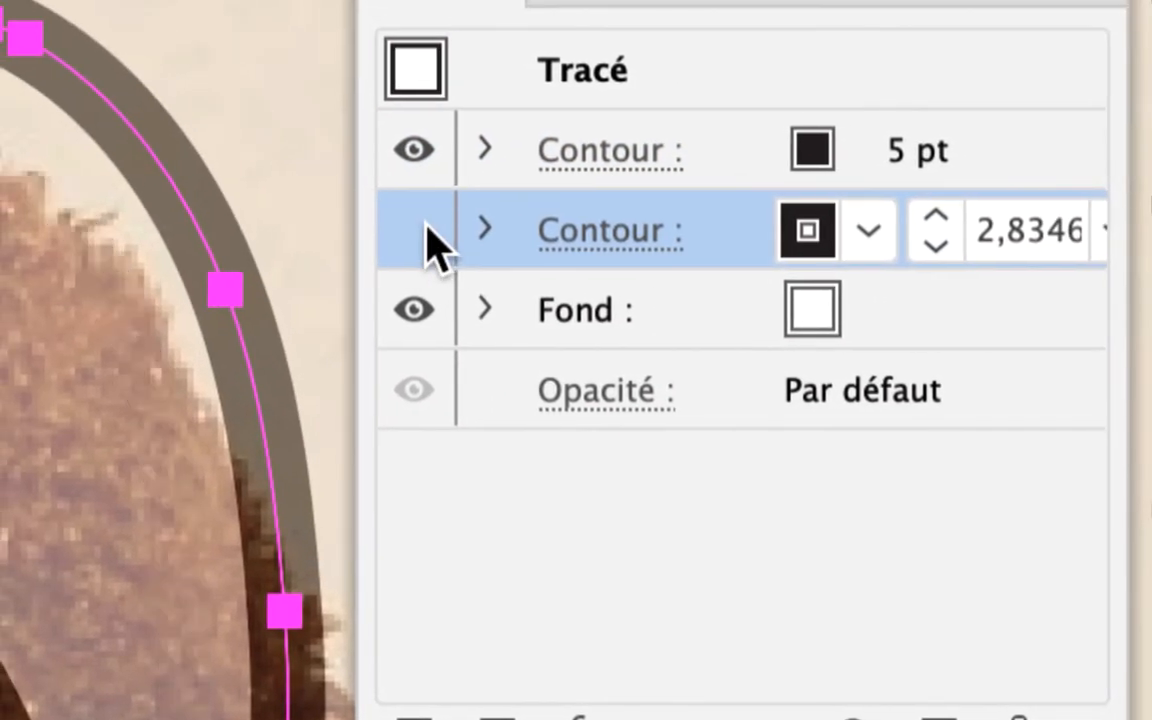
click(420, 225)
click(413, 149)
click(412, 149)
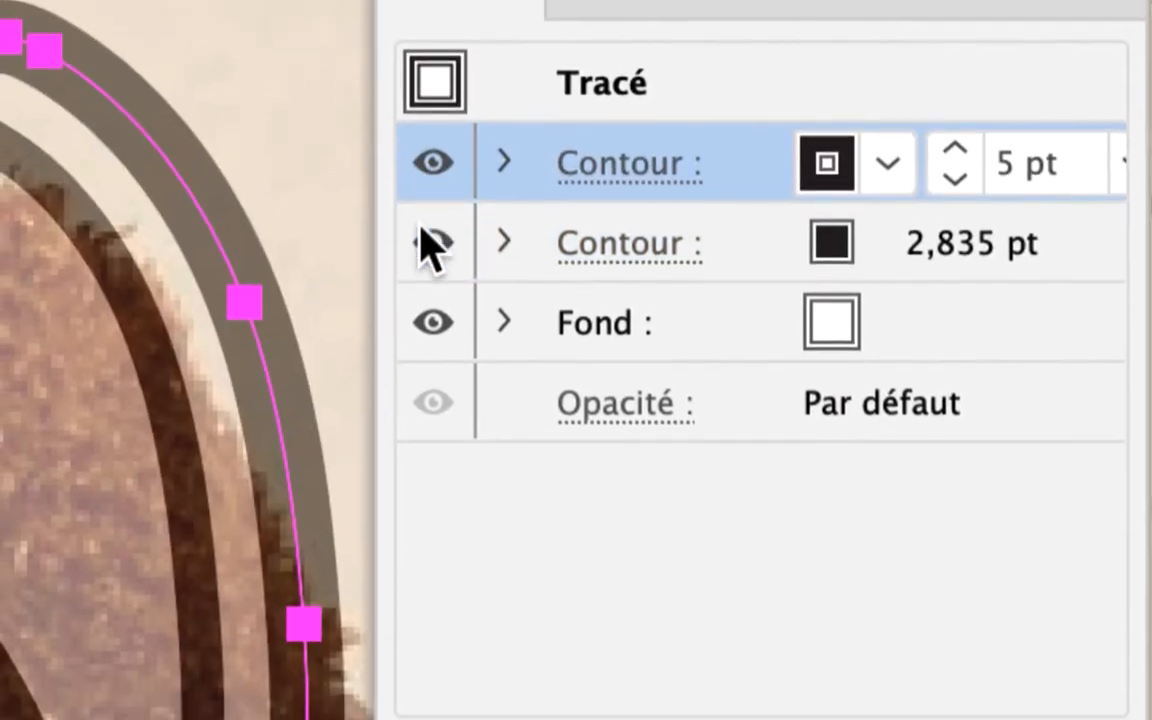
- Switch the 2,835 pt contour off and on to compare the inner ear line, leave it shown and expand its attributes
click(430, 243)
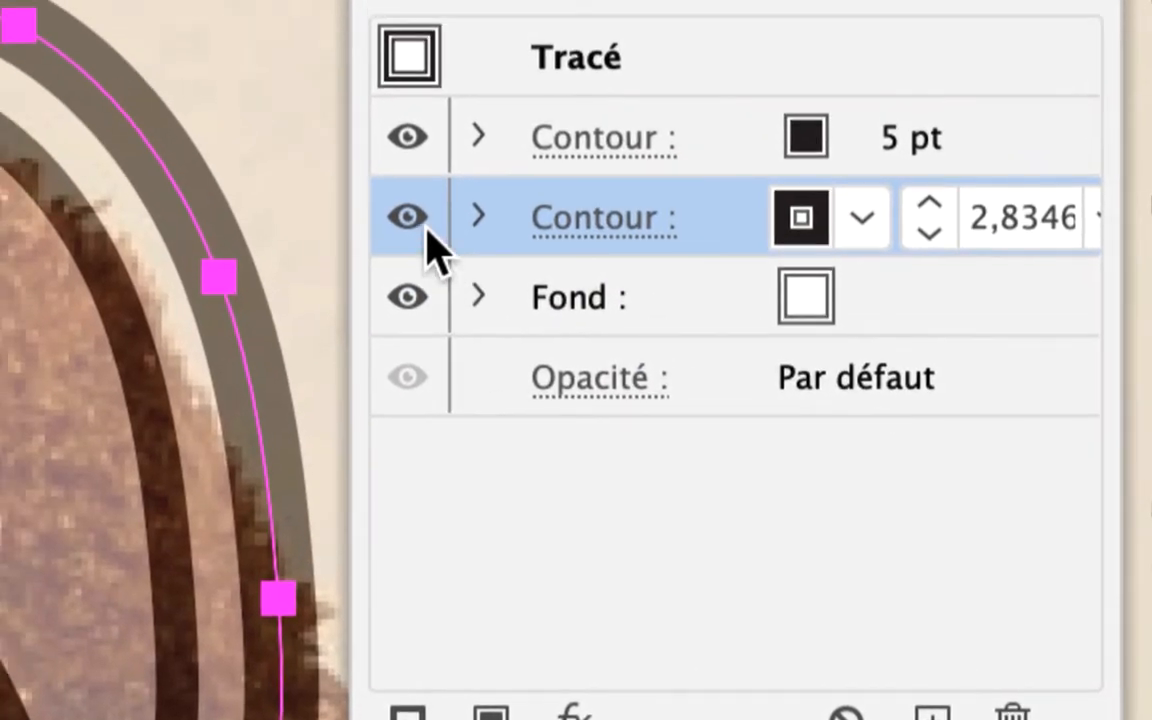
click(436, 228)
click(425, 226)
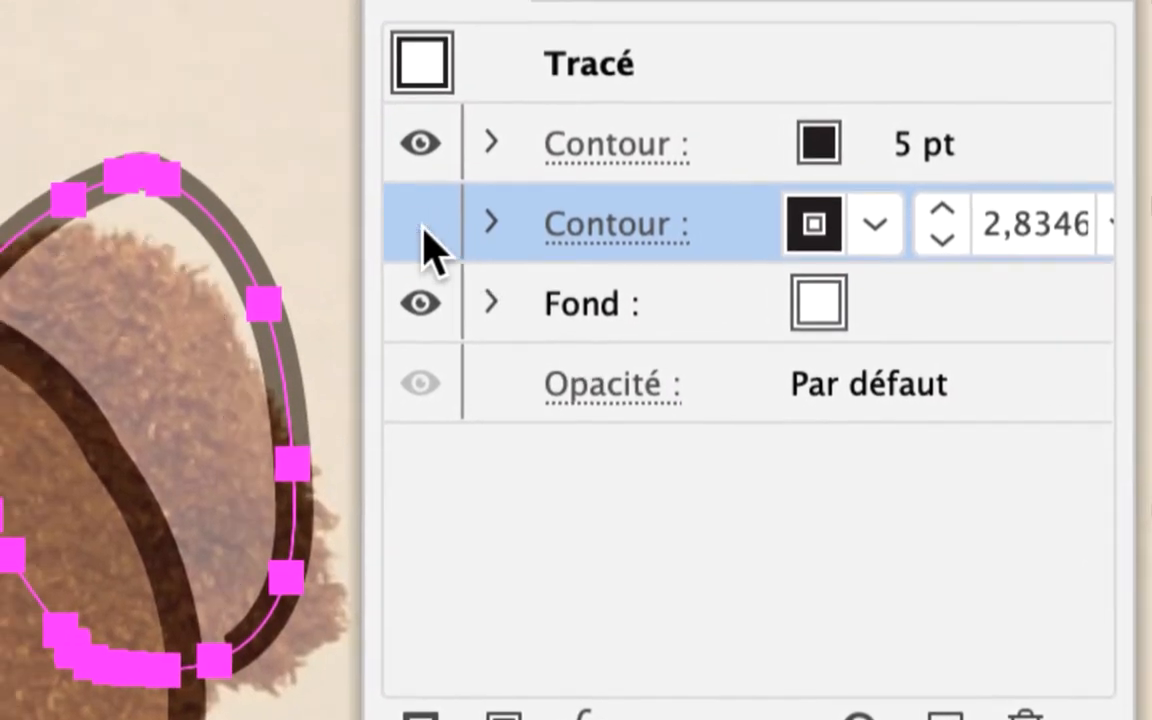
click(422, 236)
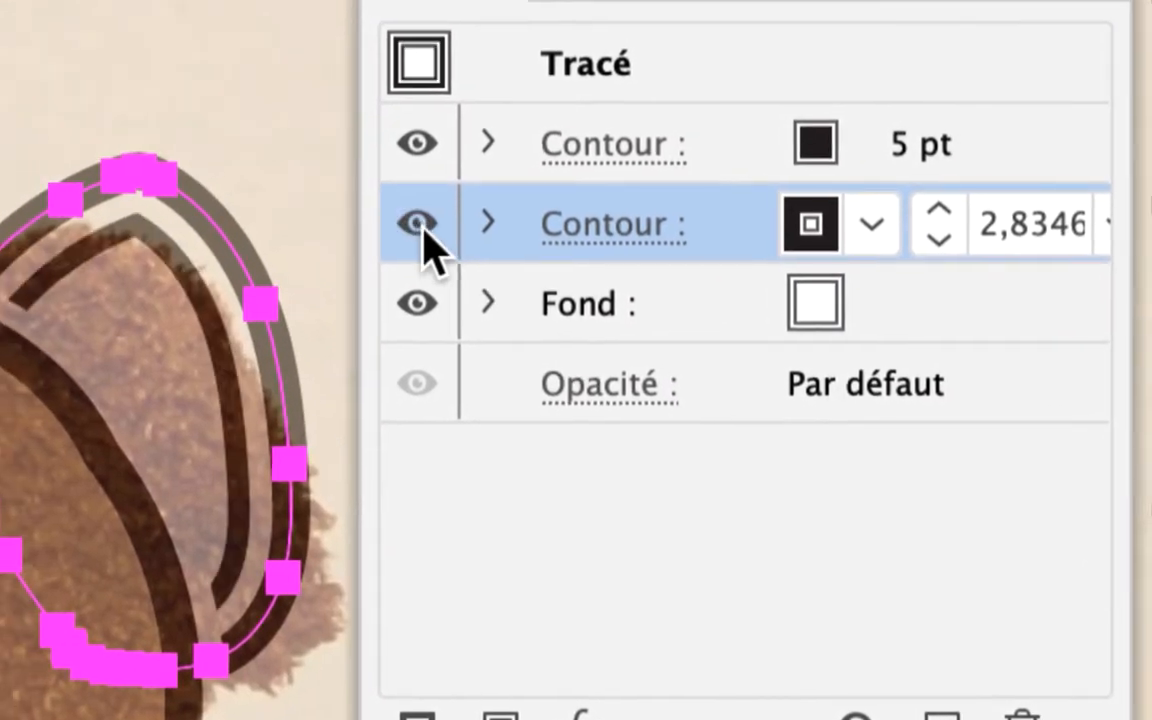
click(420, 226)
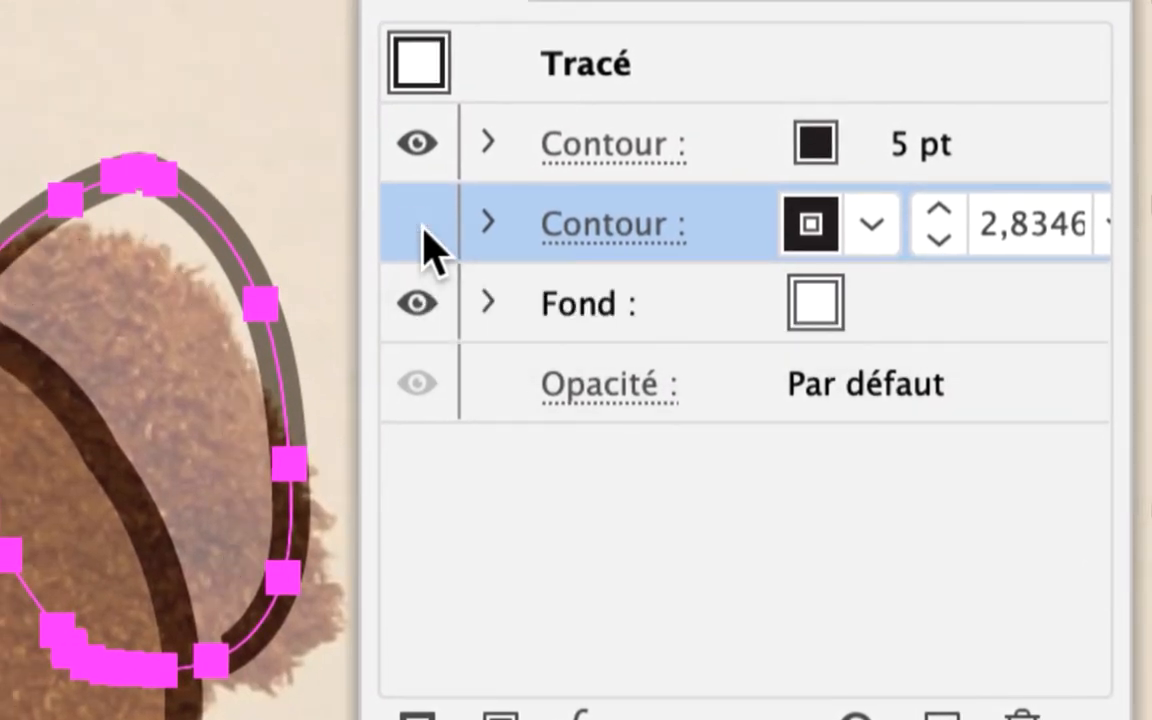
click(420, 226)
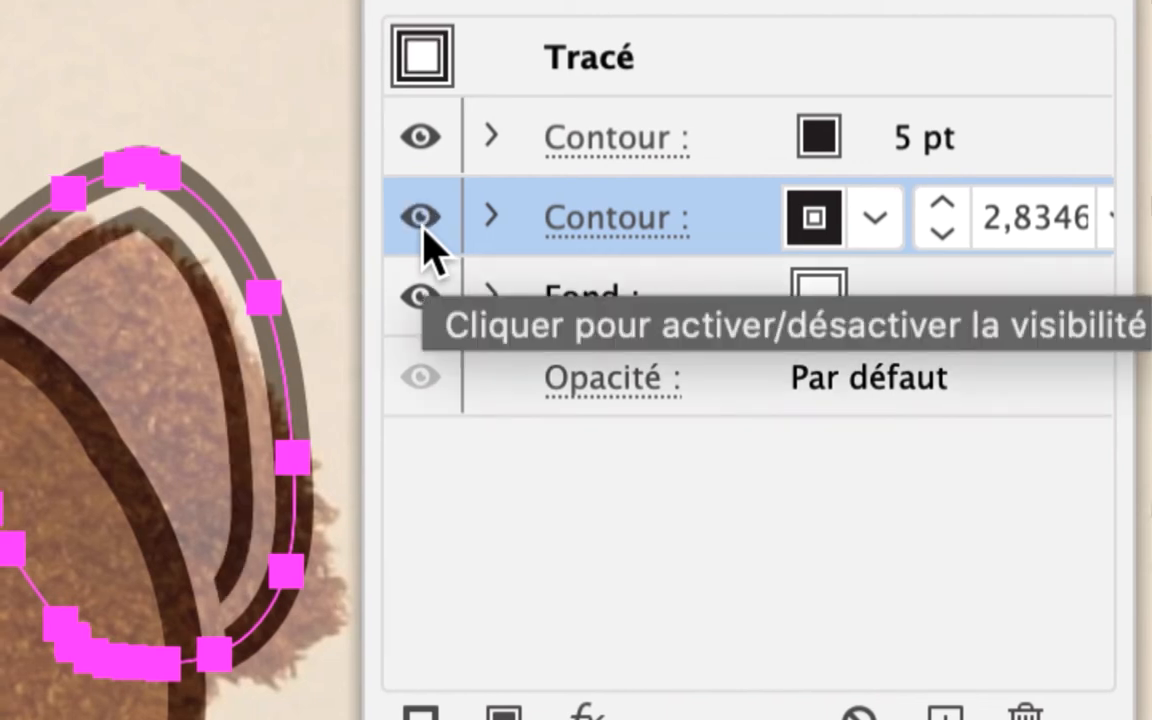
click(421, 222)
click(421, 222)
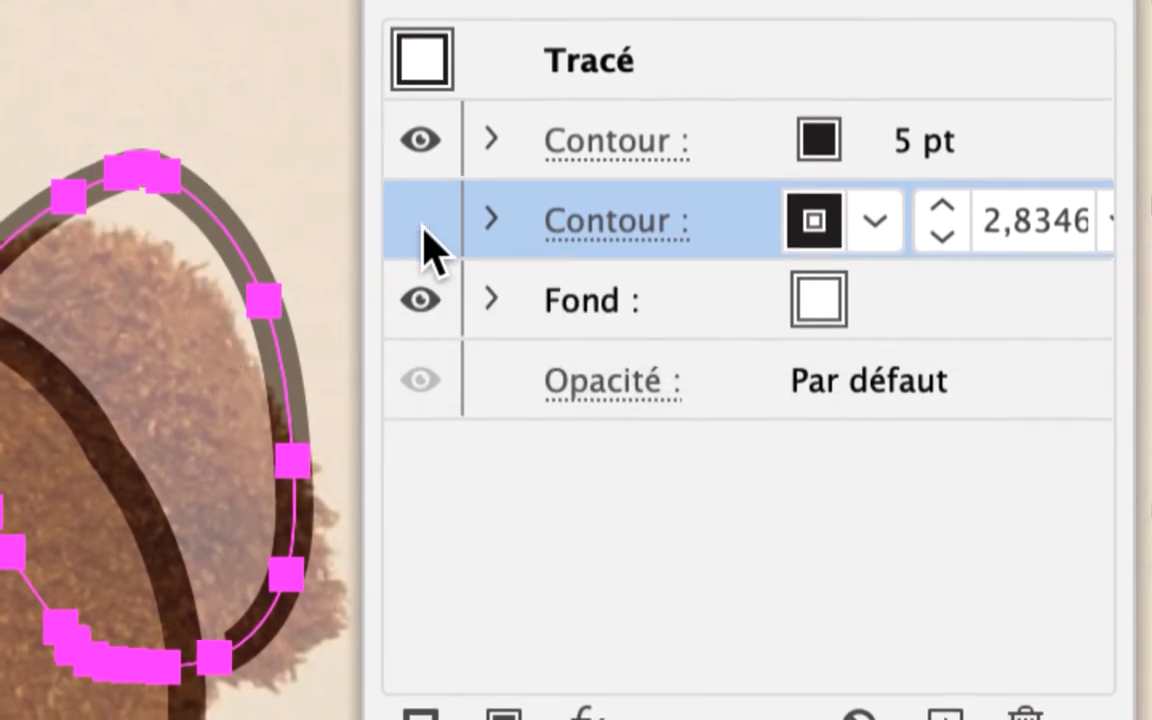
click(423, 228)
click(423, 228)
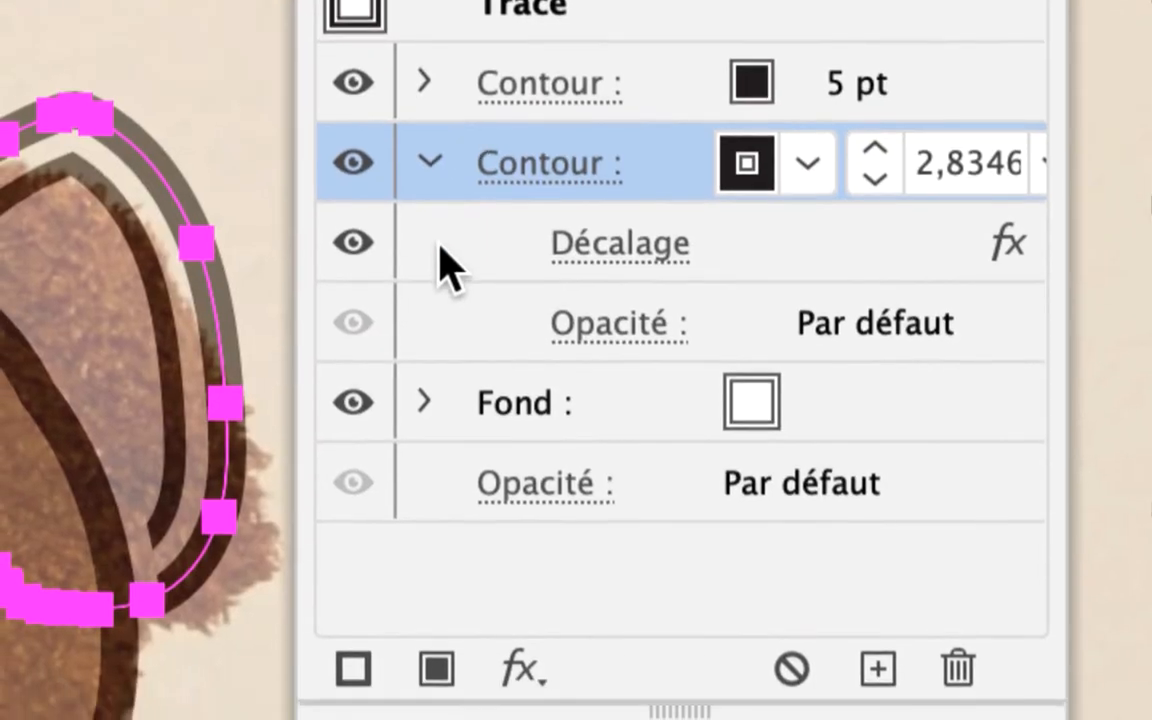
- Open the Décalage effect of the ear's 2,835 pt contour and preview an offset of -2 mm
click(455, 308)
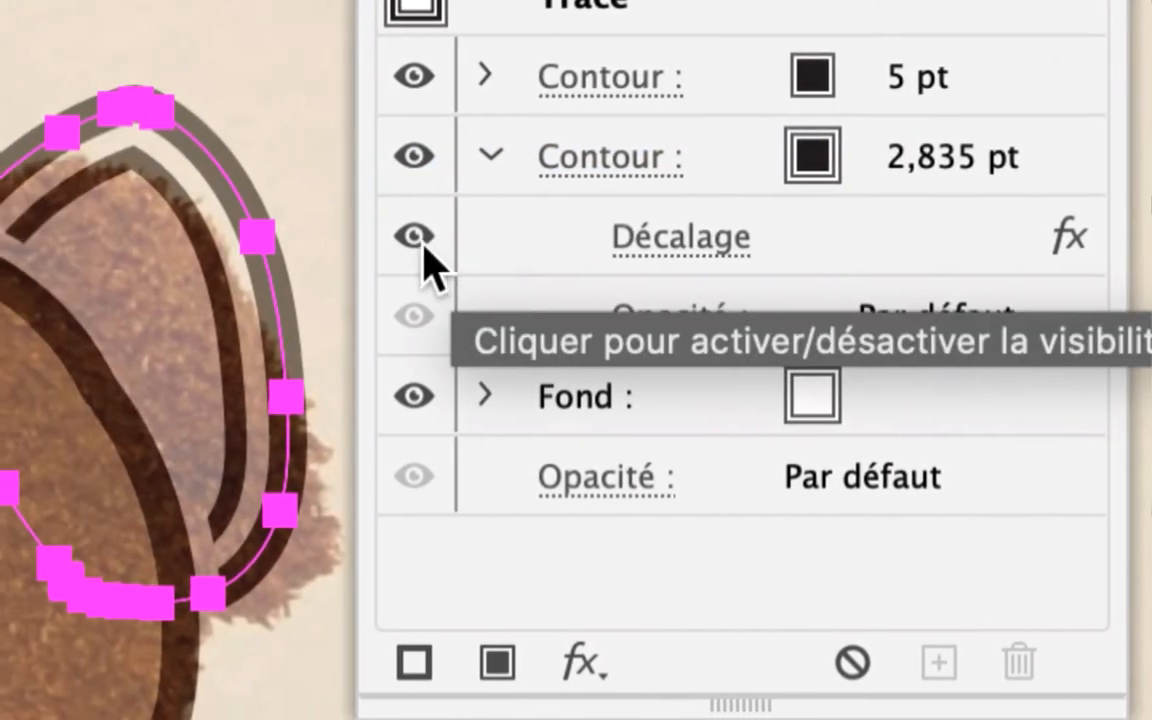
click(268, 245)
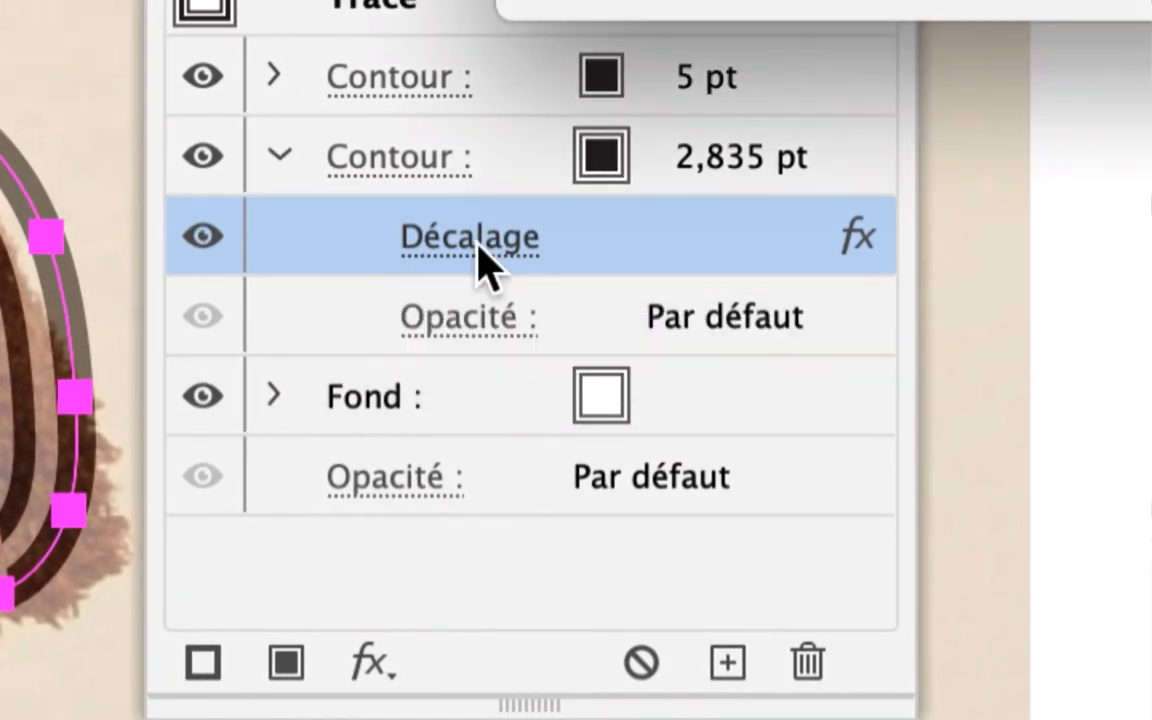
click(478, 250)
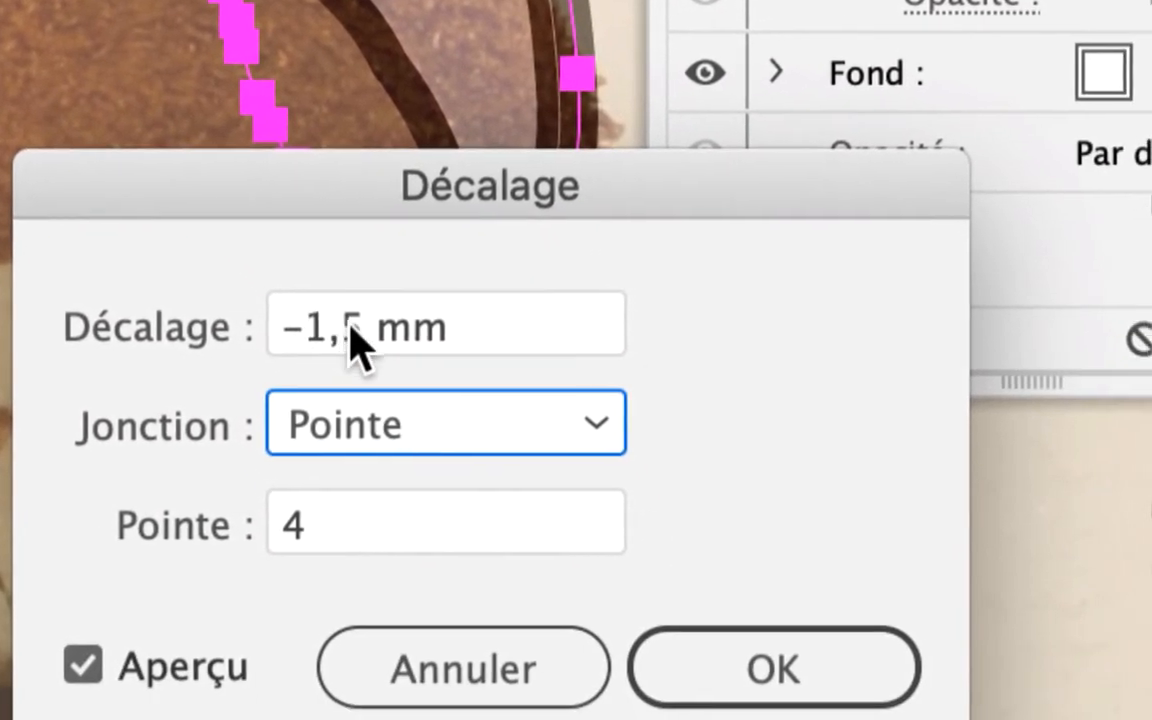
double_click(520, 608)
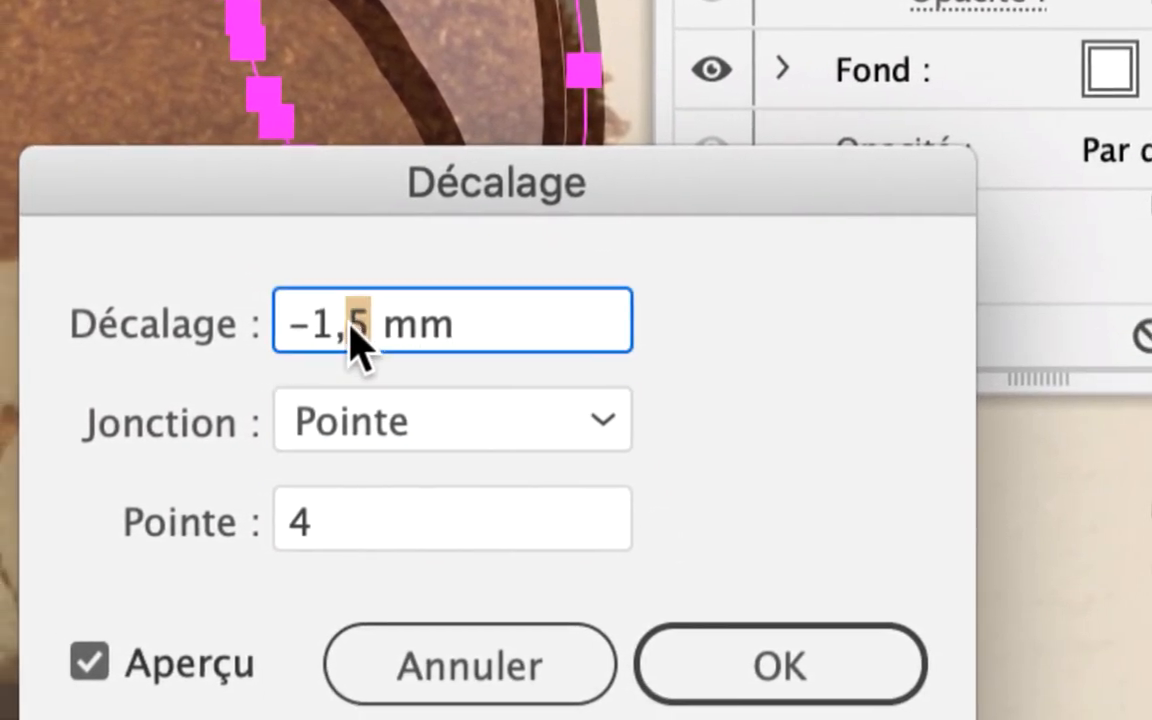
drag(350, 324, 311, 326)
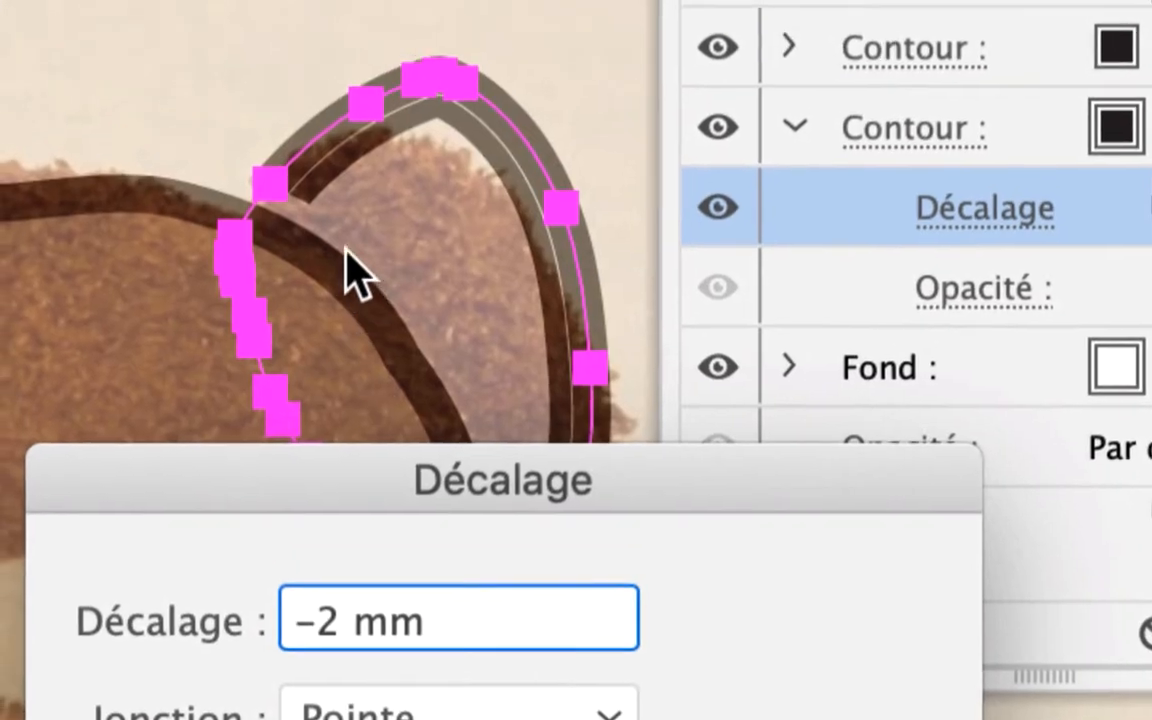
key(Tab)
- Set the Décalage offset of the ear's inner contour to -4 mm and apply it
click(346, 326)
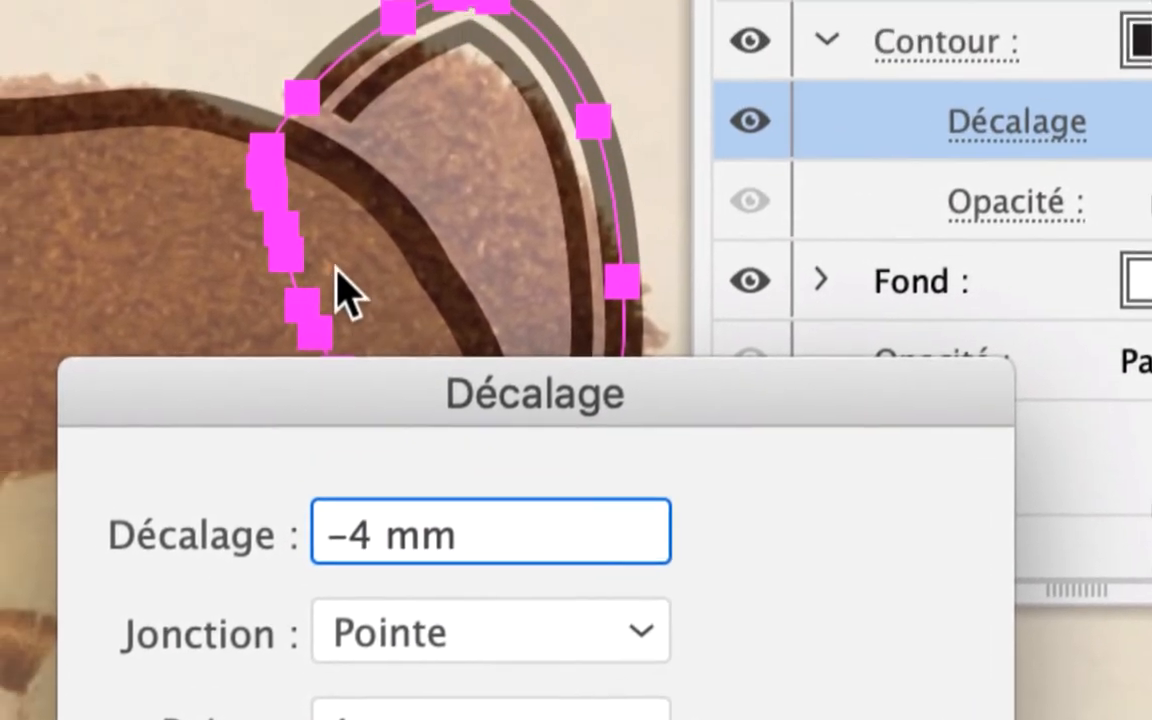
key(Tab)
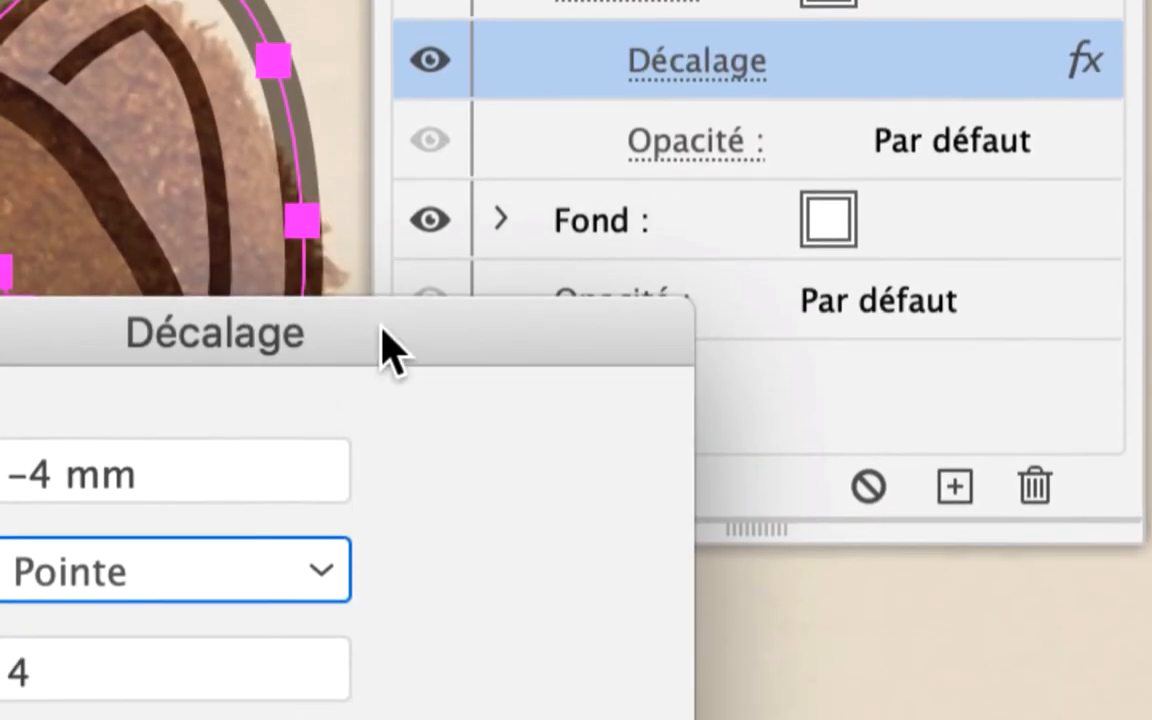
drag(383, 327, 471, 391)
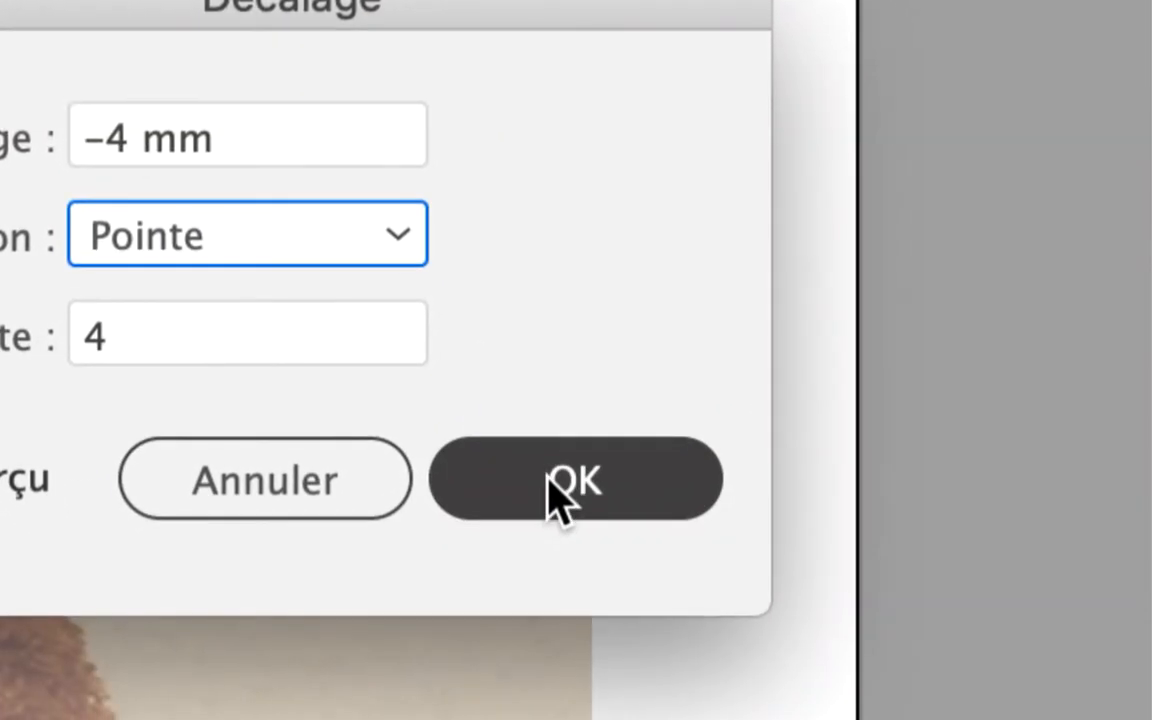
click(553, 497)
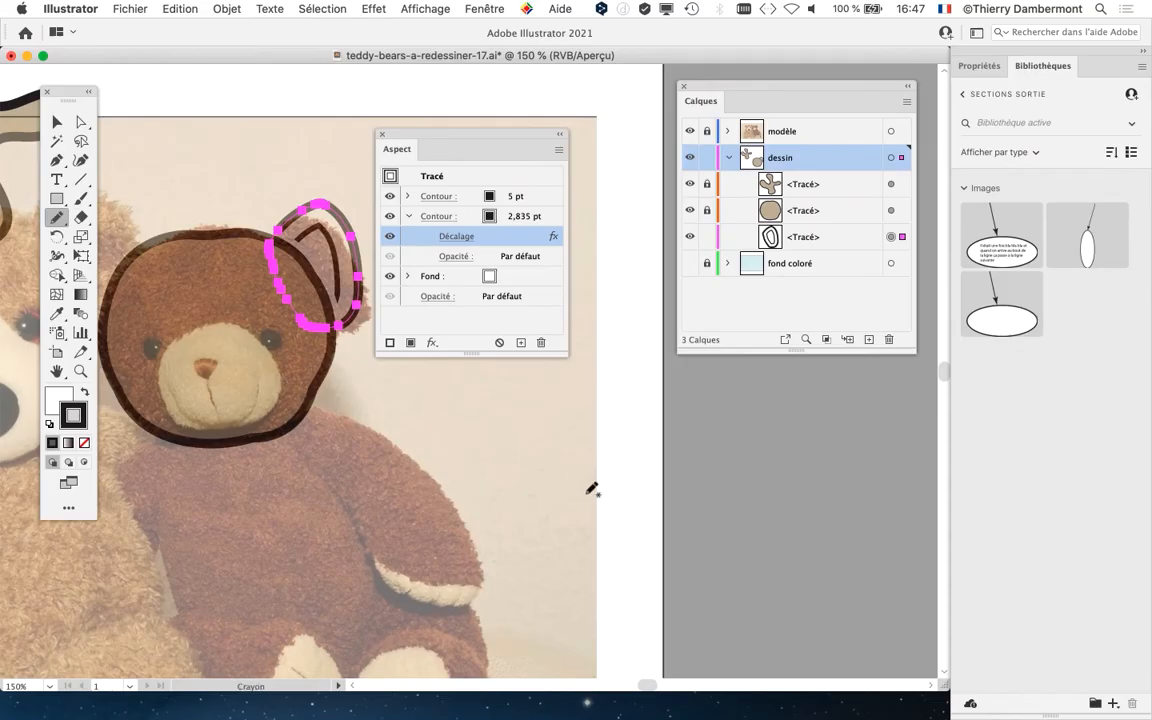
- Move the Aspect panel clear of the ear and collapse the attributes of the 2,835 pt contour
drag(486, 145, 510, 138)
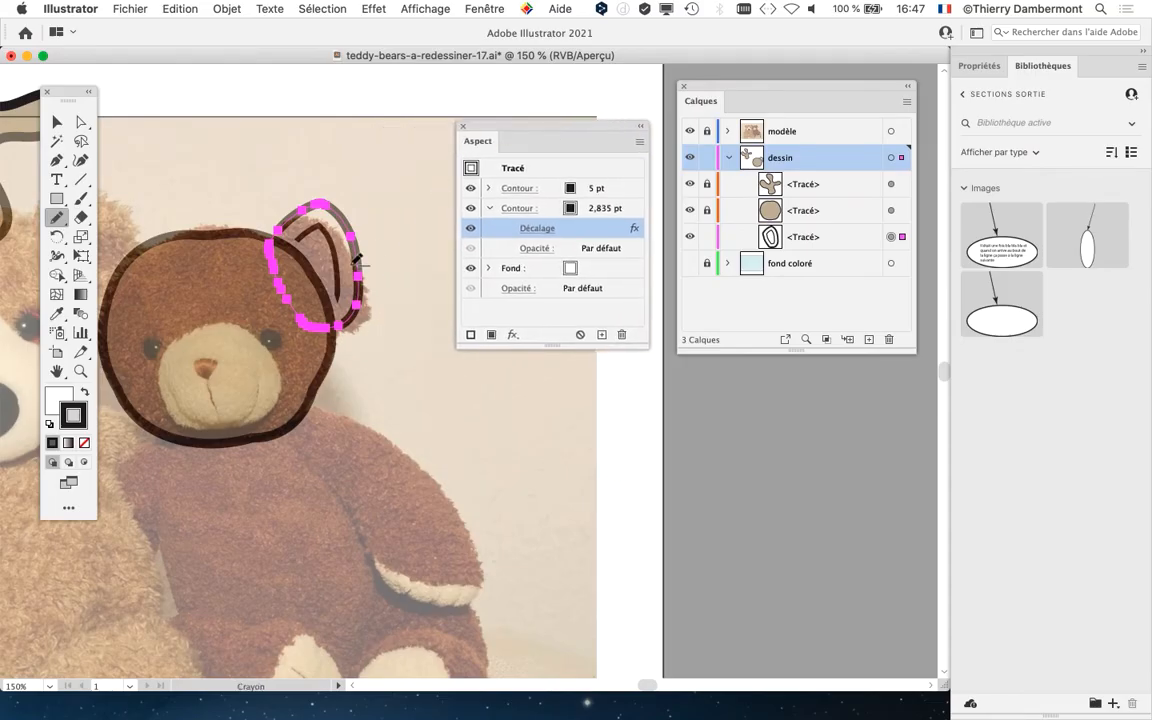
scroll(356, 259, up, 3)
drag(351, 325, 390, 387)
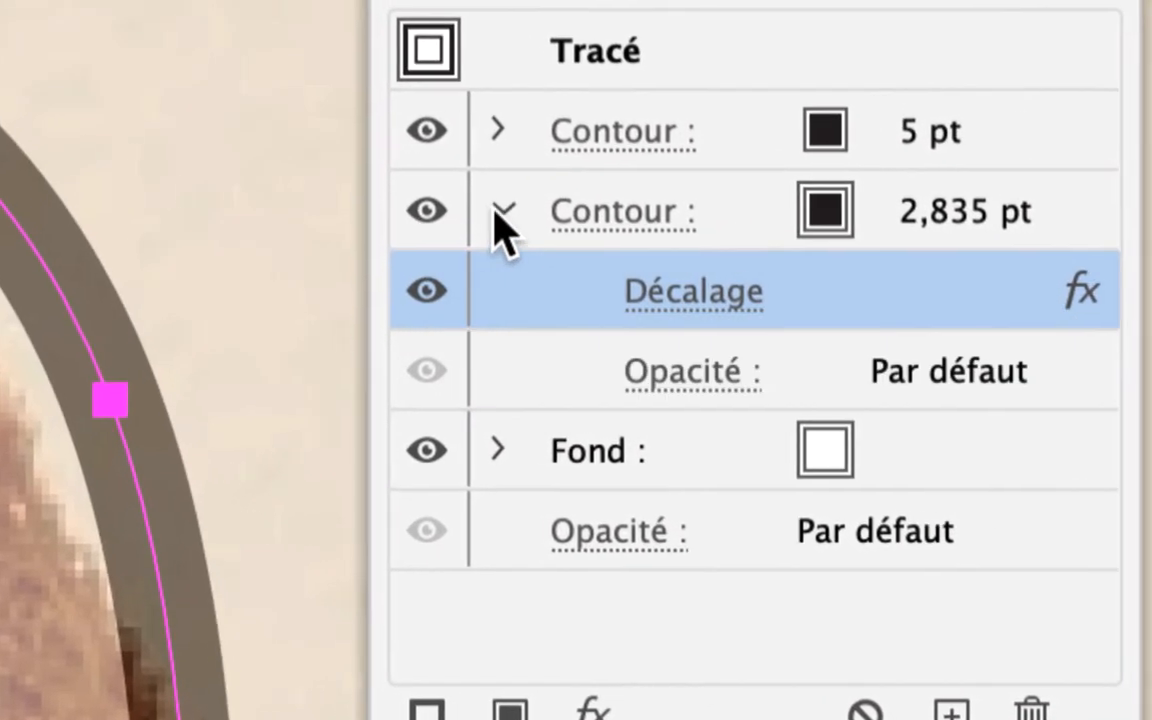
click(563, 189)
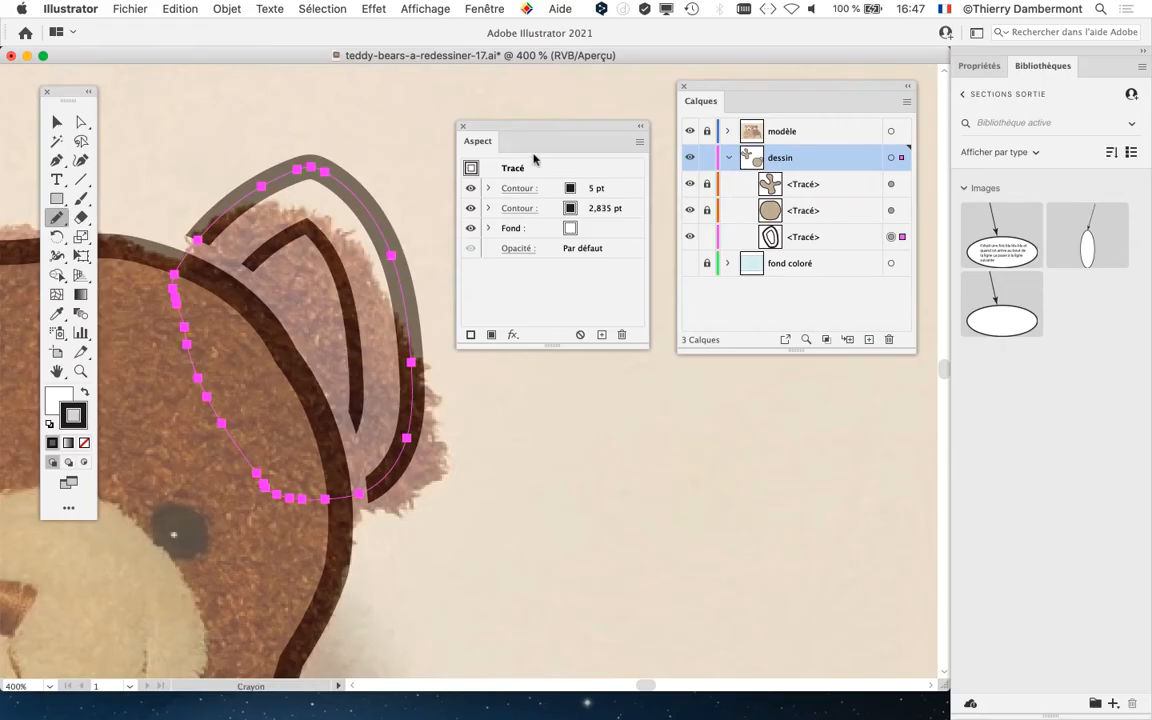
scroll(363, 373, down, 2)
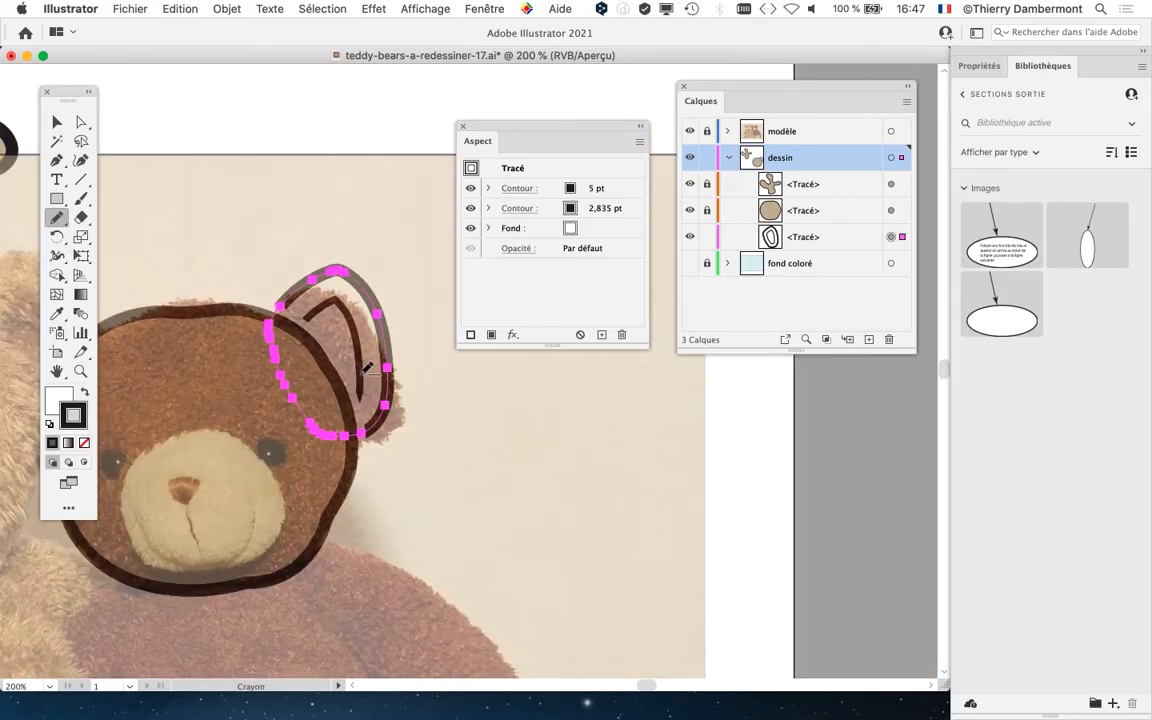
drag(364, 249, 474, 162)
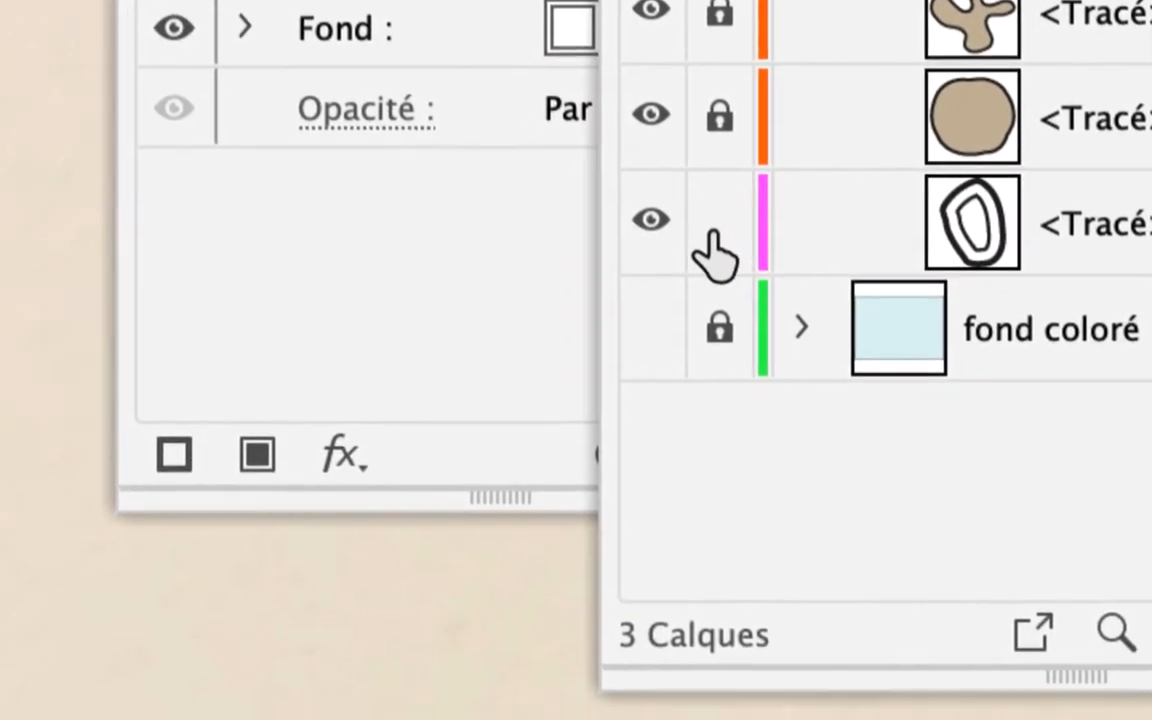
- Lock the ear path, unlock the head path and target it to show its appearance attributes
click(707, 236)
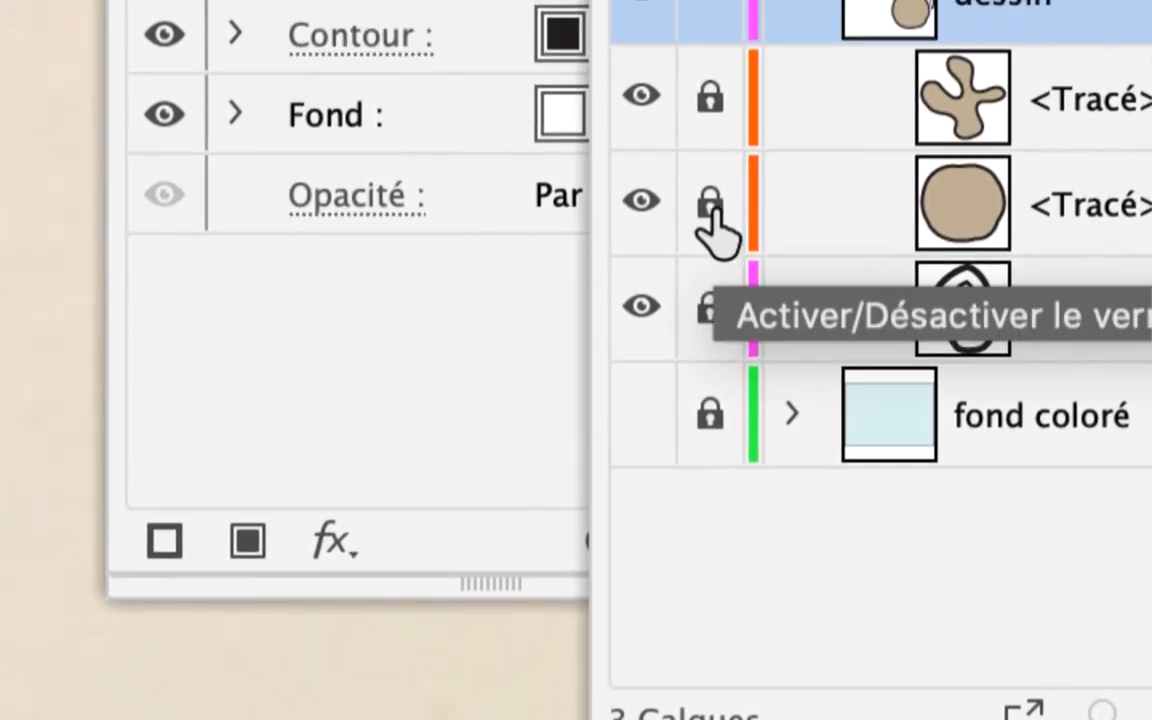
click(720, 120)
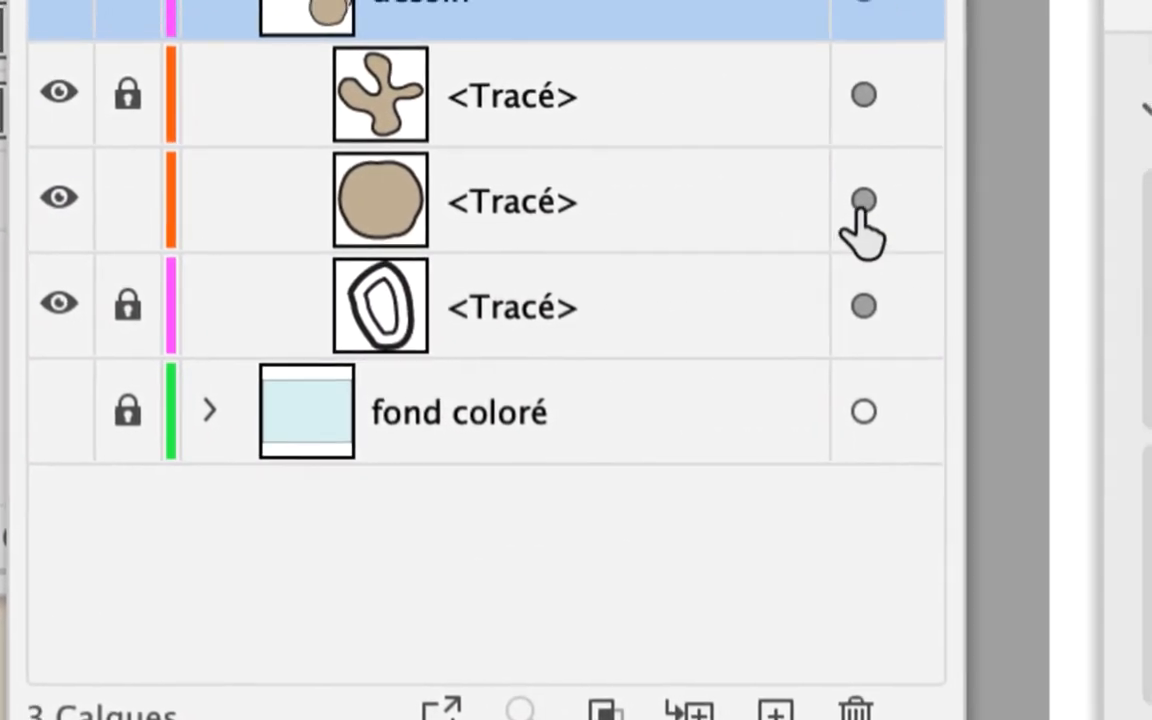
click(899, 191)
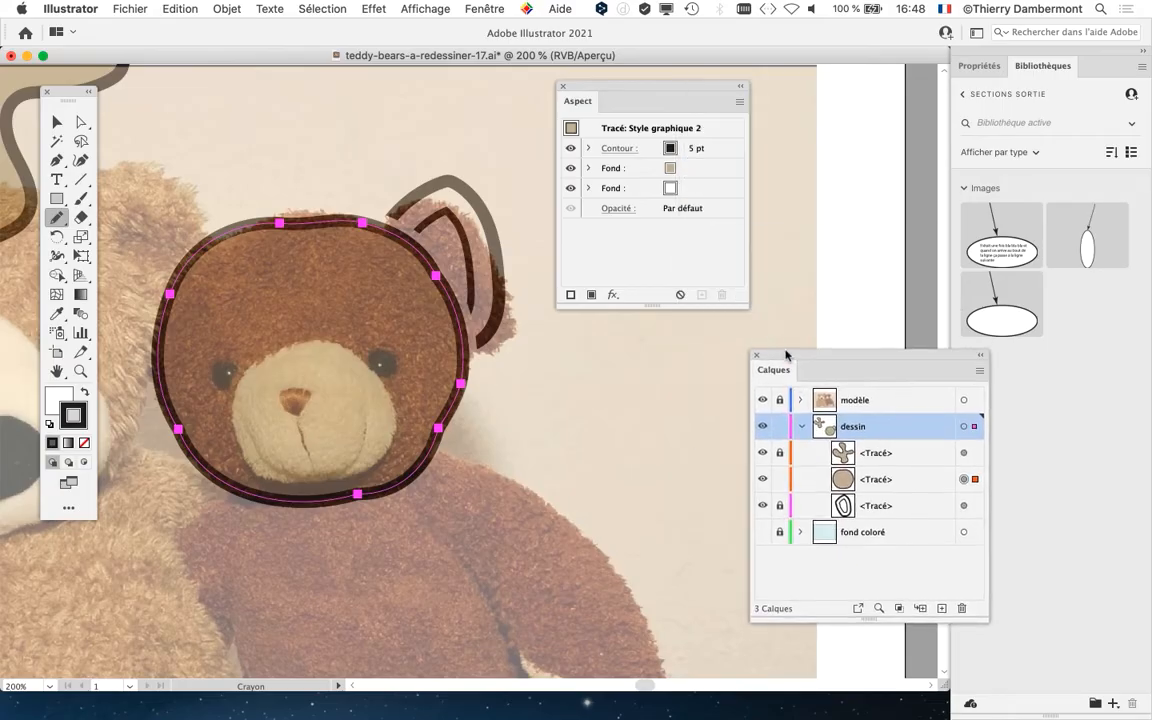
- Hide the modèle layer and toggle the head's beige and white fills to compare what each one draws
drag(388, 540, 560, 134)
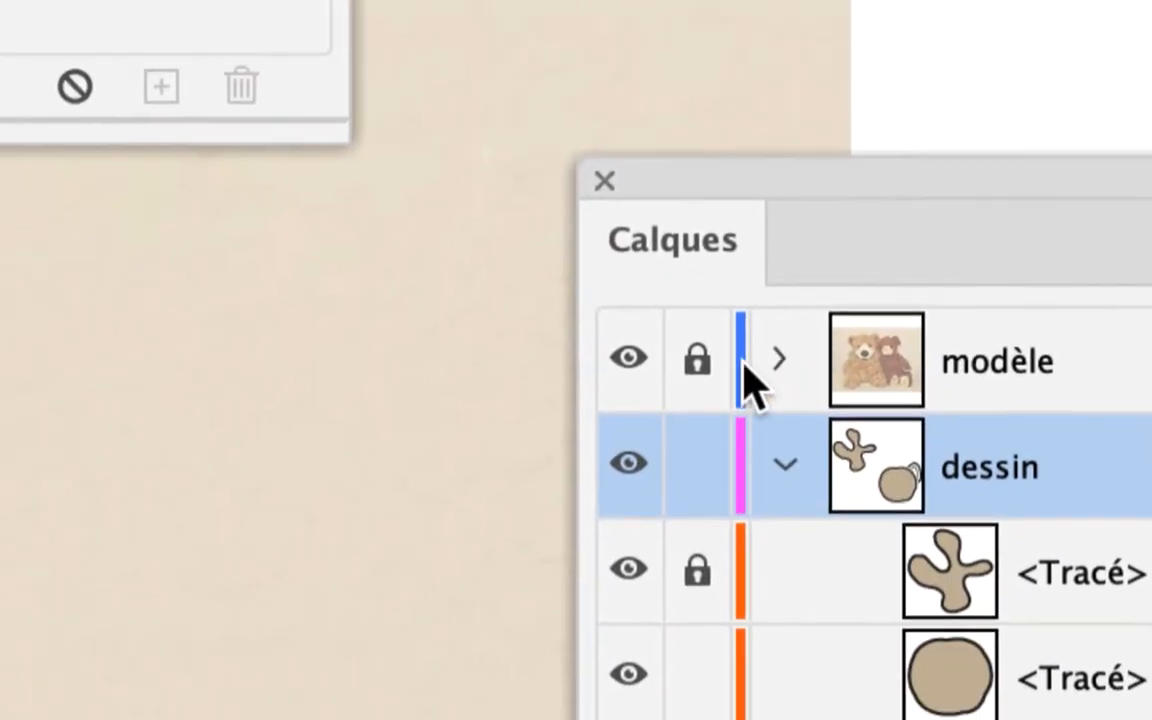
click(710, 358)
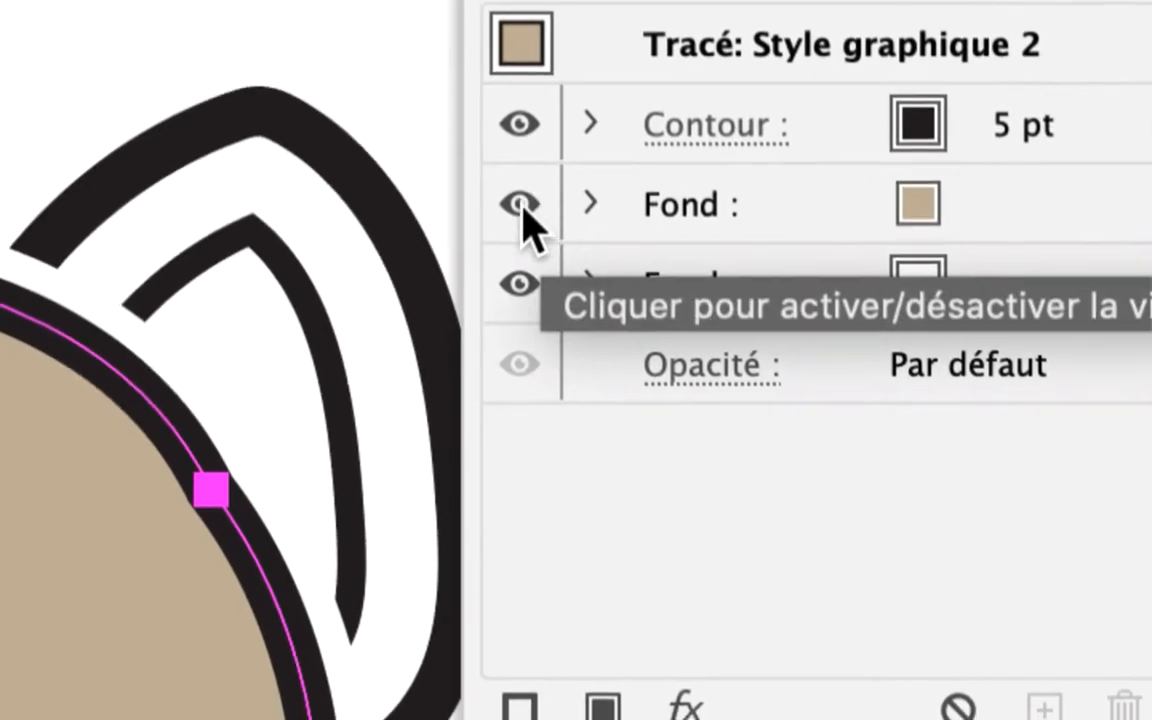
click(521, 205)
click(521, 205)
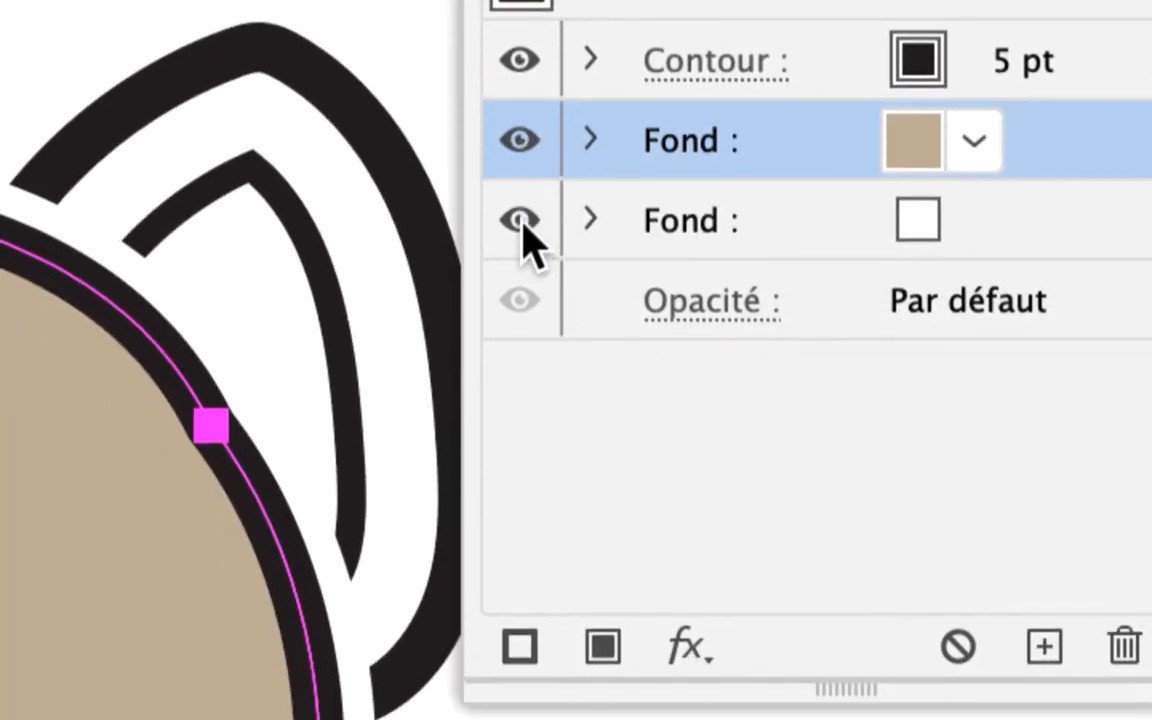
click(522, 228)
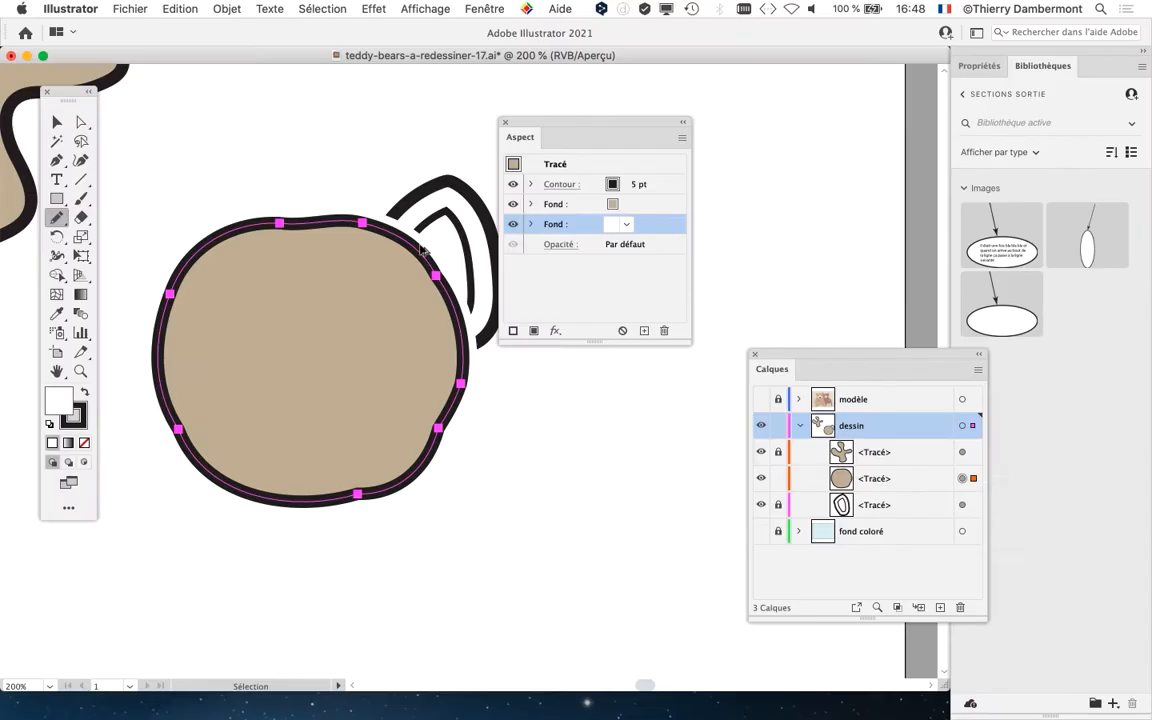
- Move the Aspect and Calques panels aside, collapse the dessin layer and show the fond coloré layer
drag(549, 124, 591, 12)
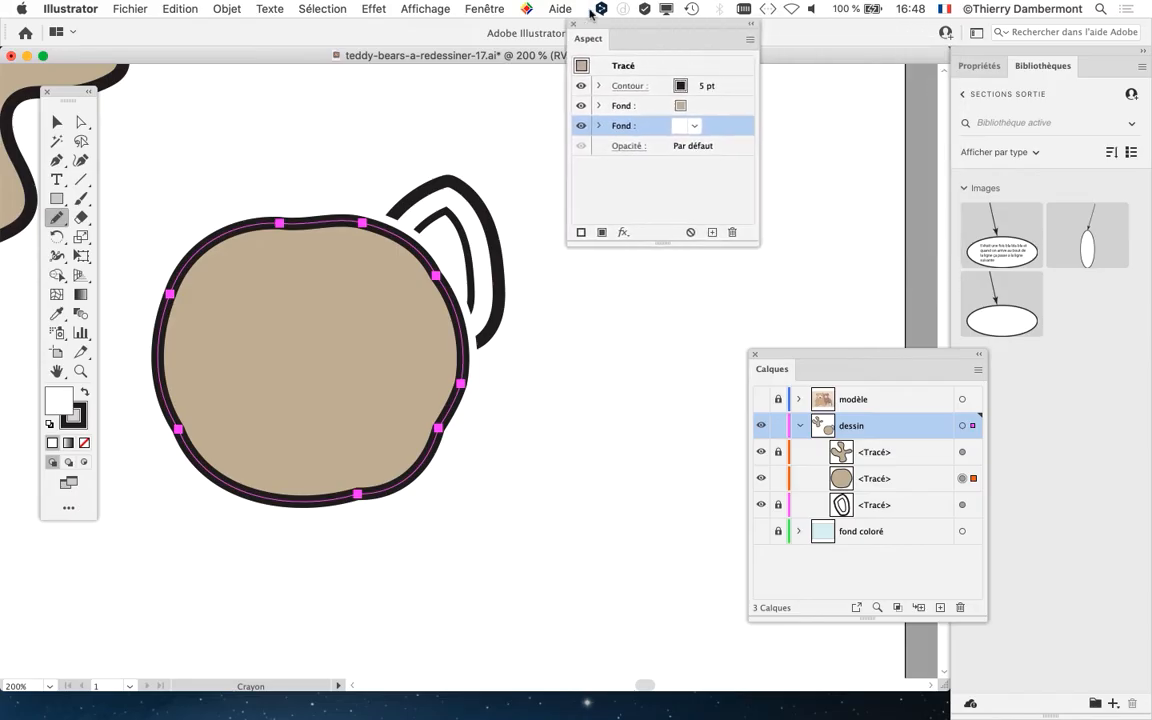
drag(775, 359, 736, 211)
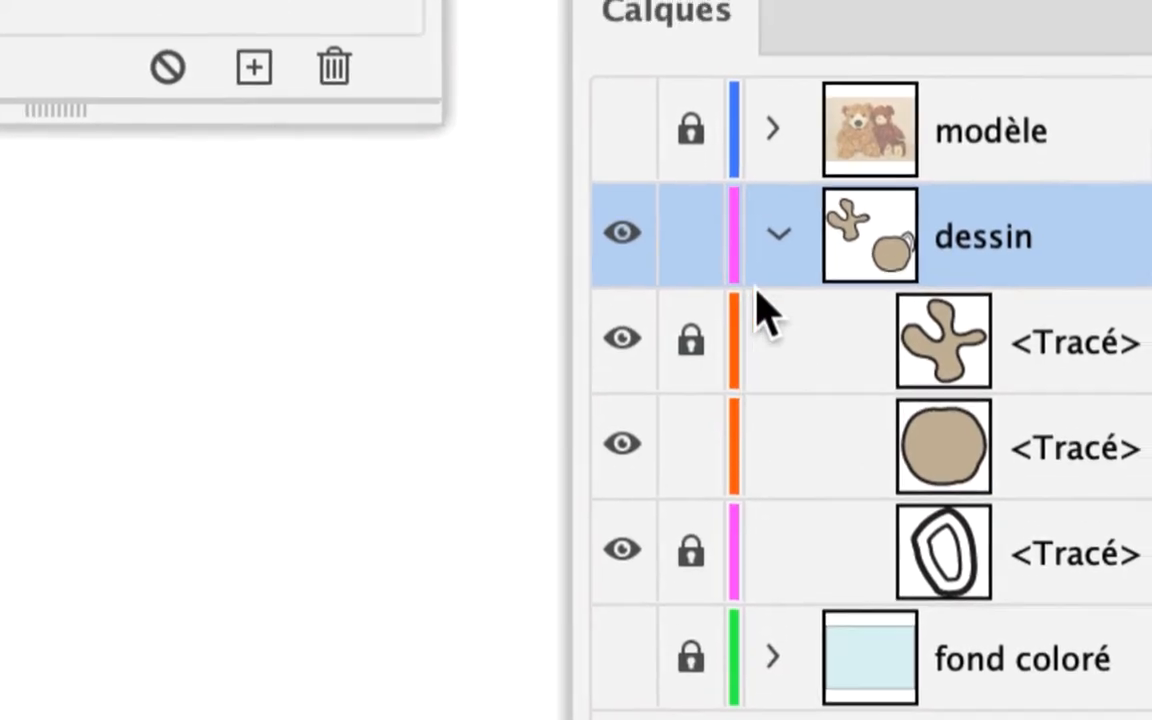
click(763, 276)
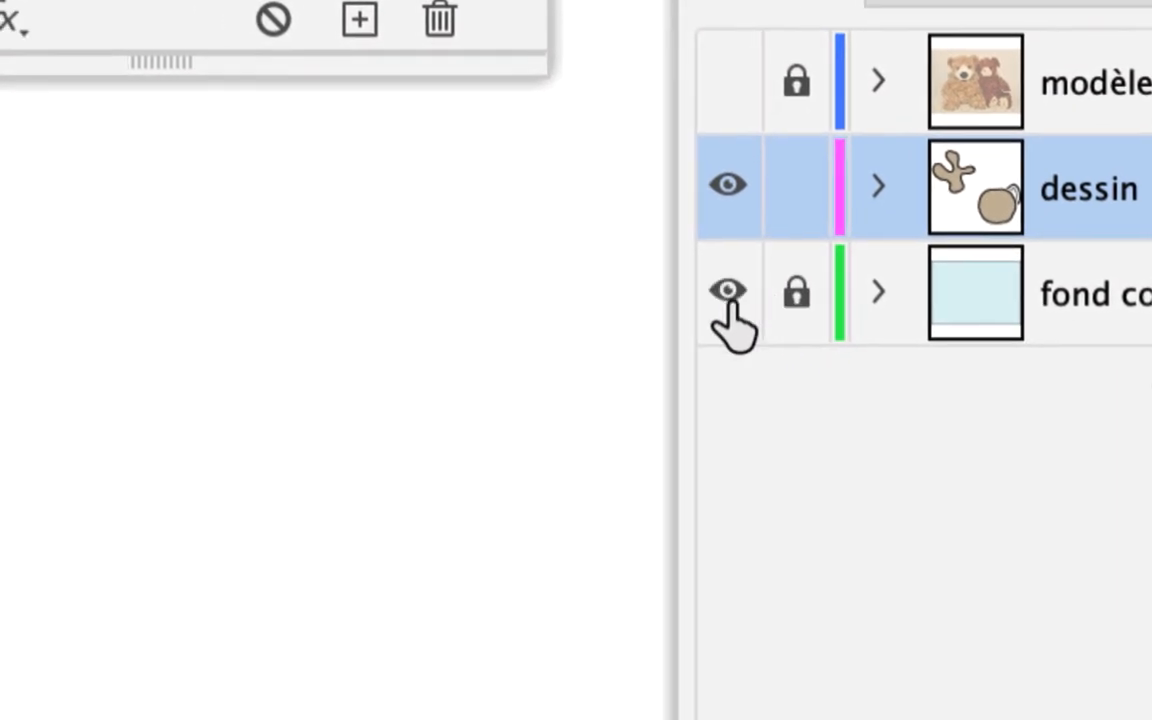
click(728, 295)
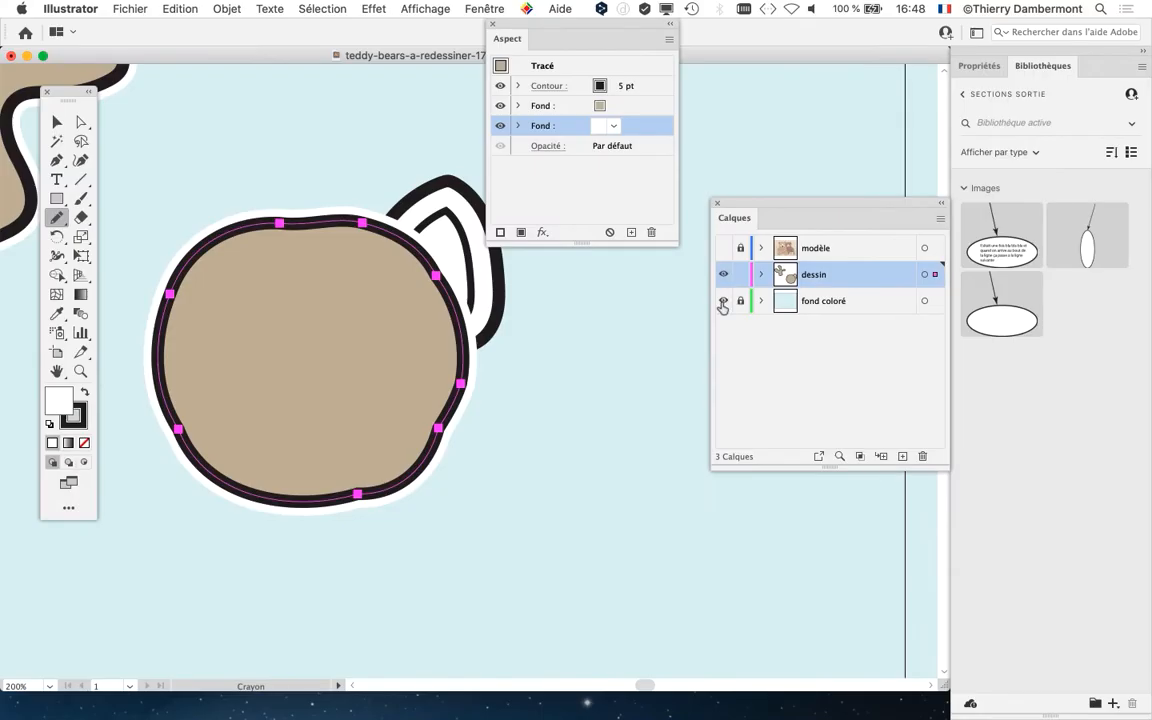
- Examine the Décalage effect on the head's white fill with the beige fill hidden, and show the beige fill again
drag(600, 29, 663, 358)
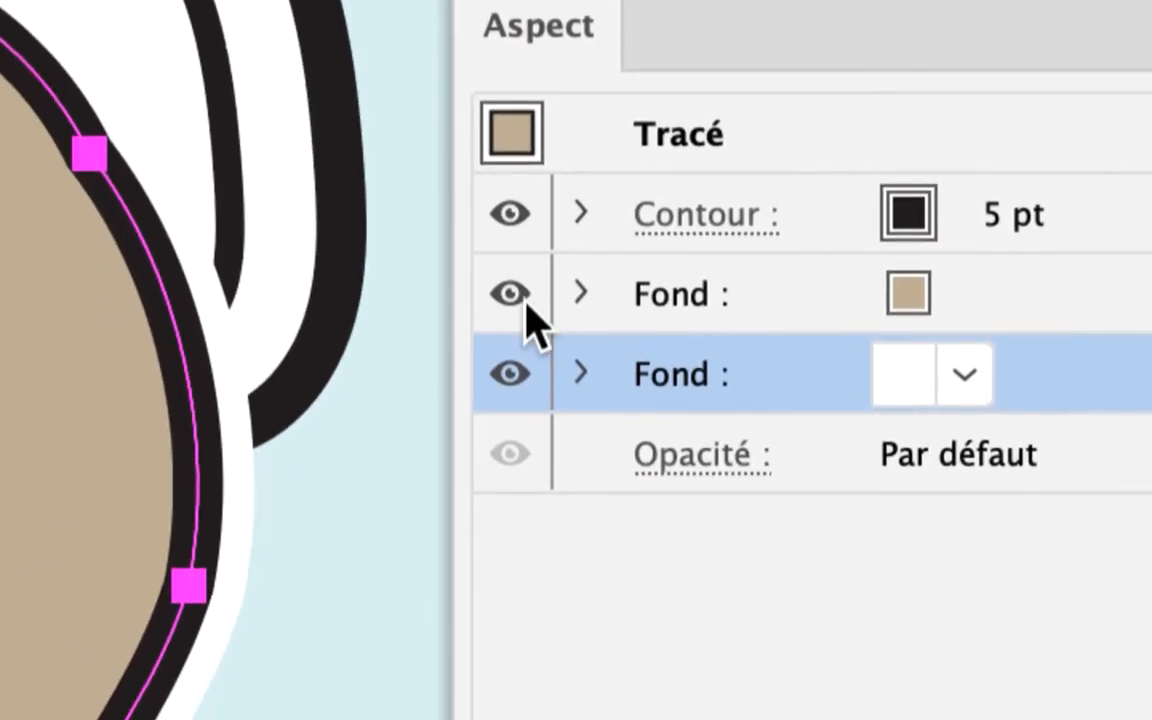
click(526, 384)
click(527, 388)
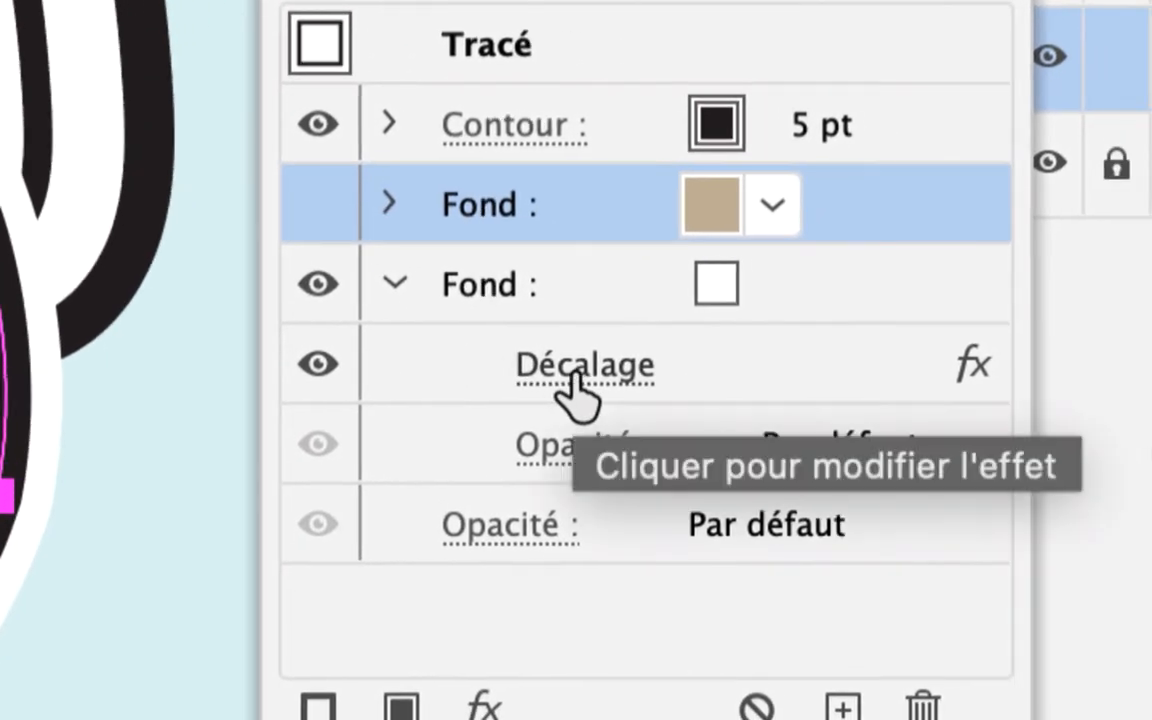
click(575, 378)
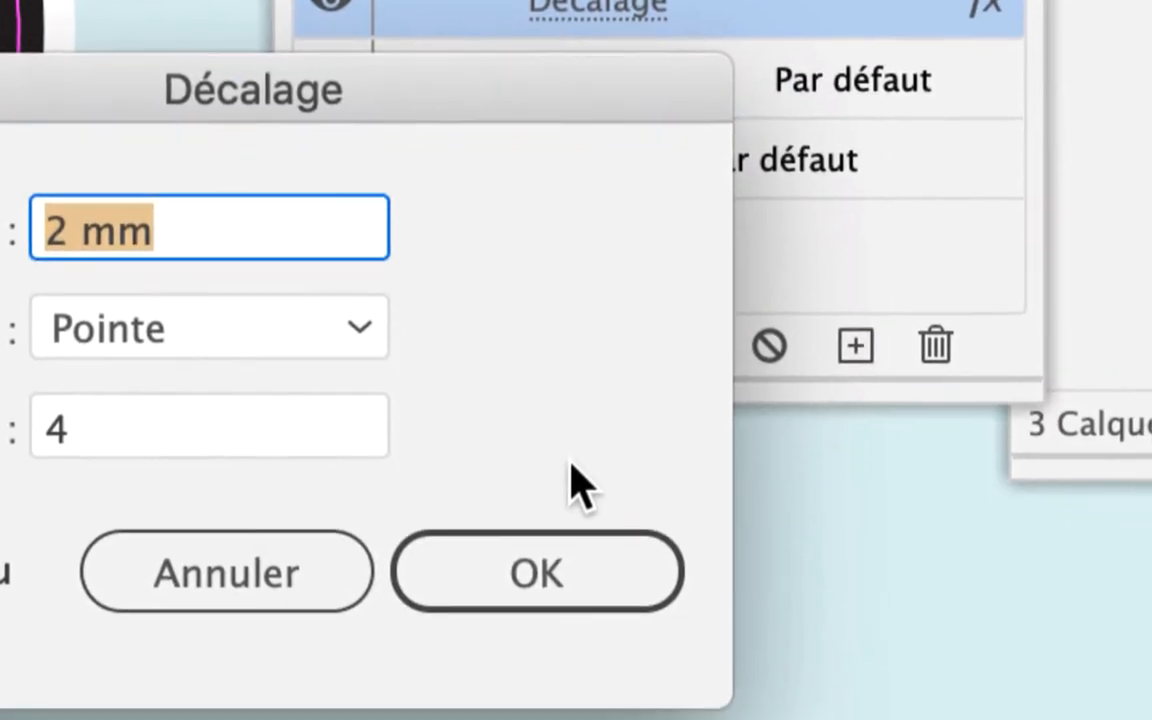
click(887, 718)
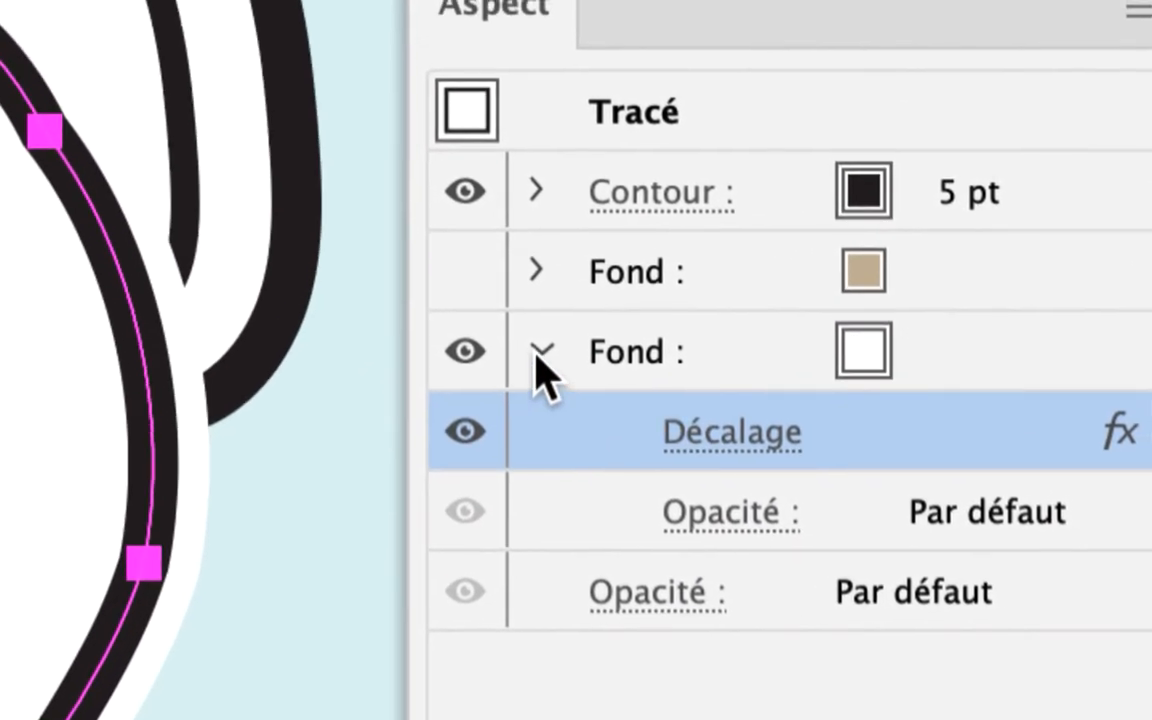
click(537, 353)
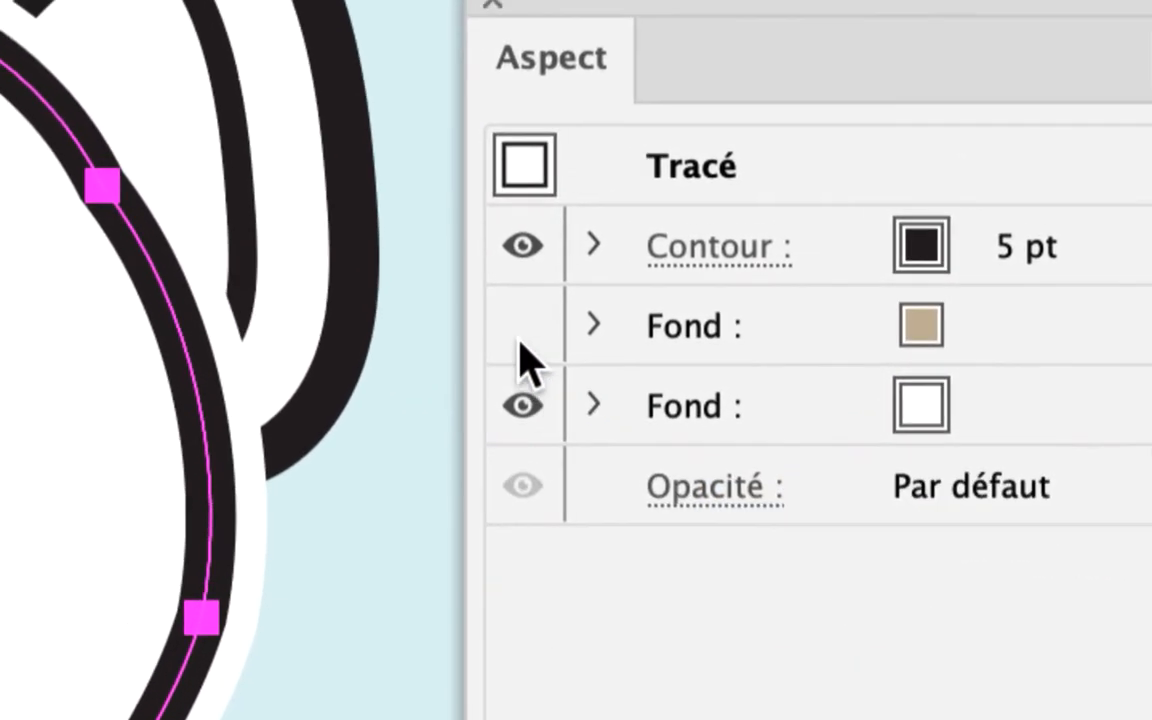
click(520, 338)
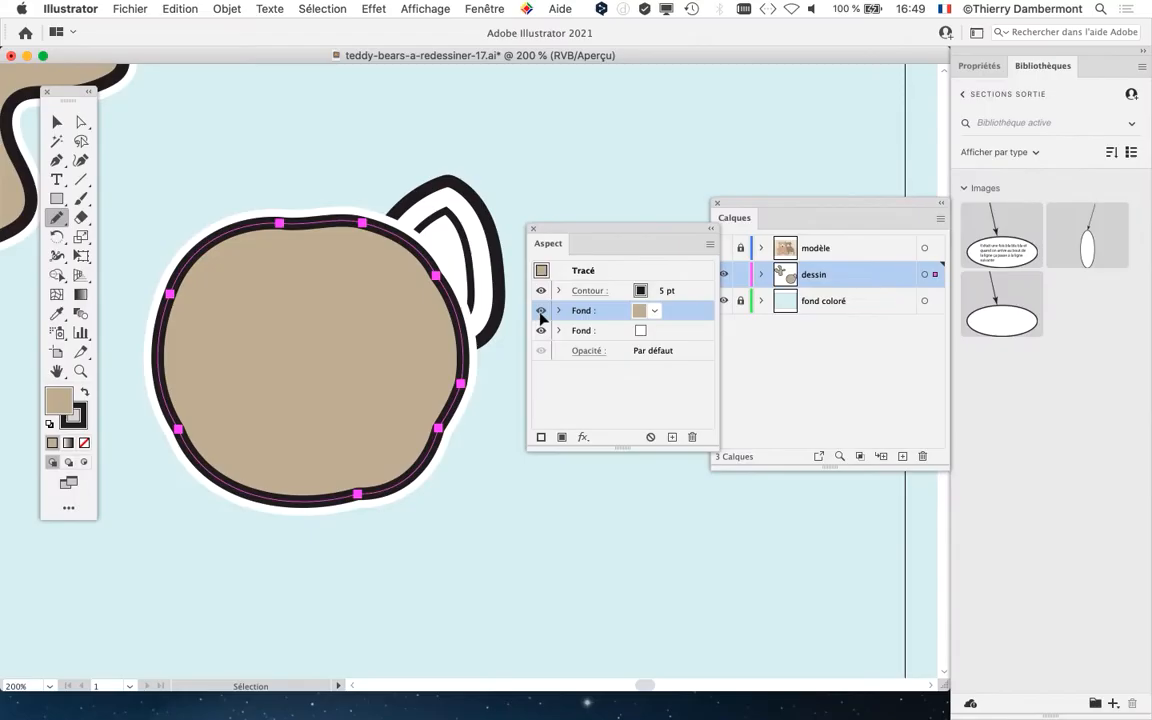
- Place the Aspect panel below the head drawing and hide the fond coloré layer
drag(563, 243, 623, 240)
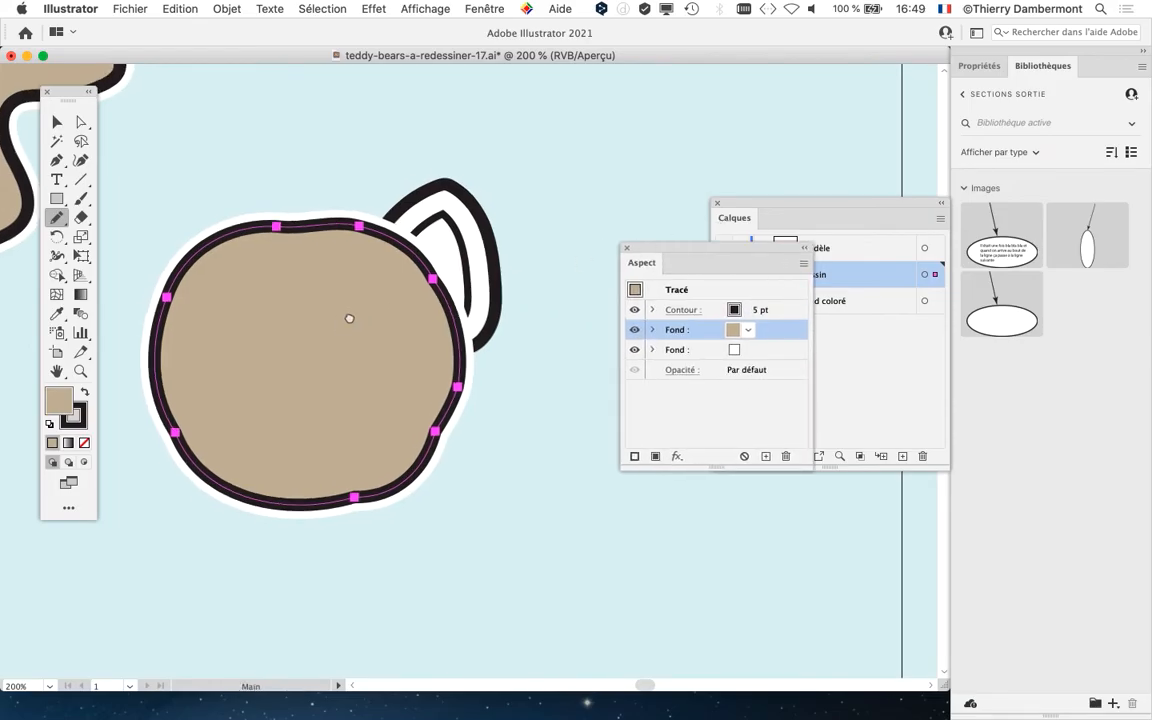
scroll(349, 318, right, 2)
scroll(349, 318, down, 2)
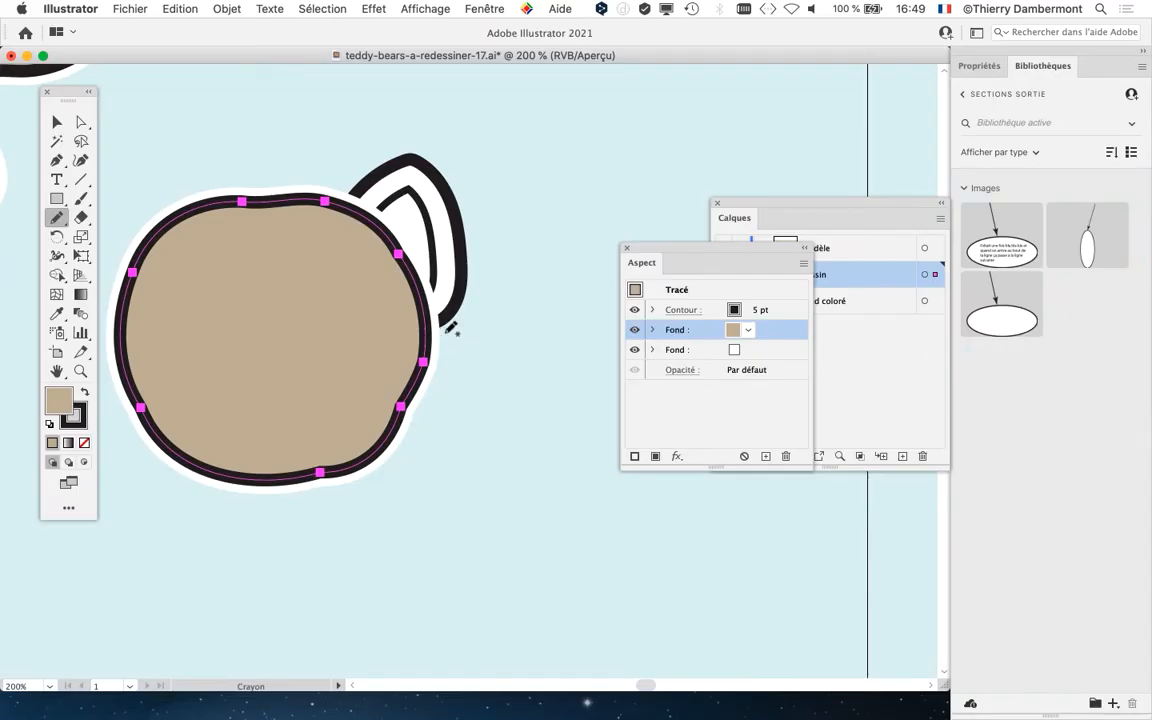
drag(745, 241, 562, 461)
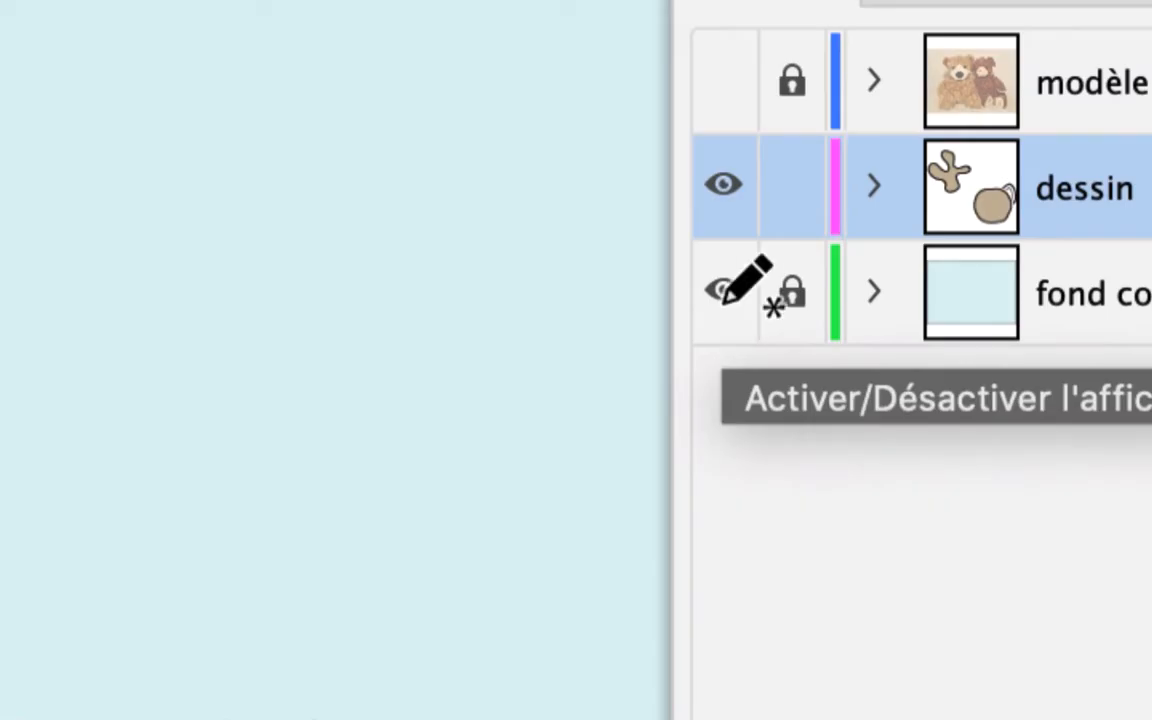
click(722, 292)
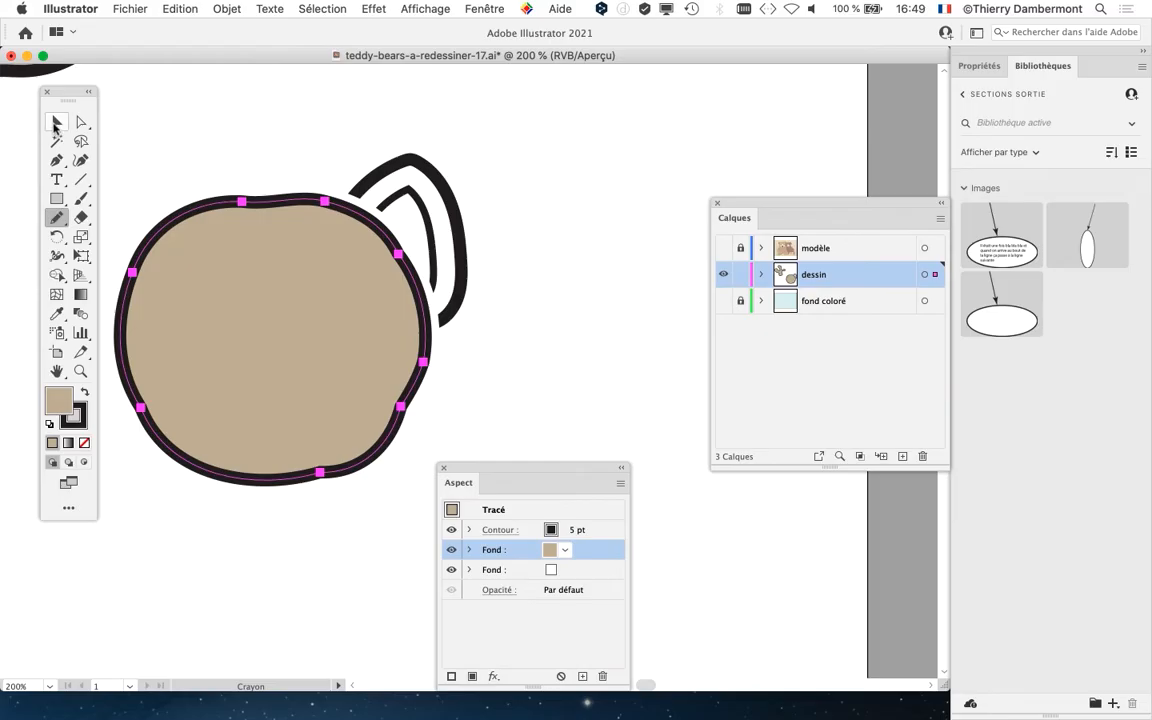
- Deselect the teddy bear's head using the Selection tool
click(55, 127)
click(214, 111)
scroll(593, 218, left, 2)
scroll(593, 218, down, 1)
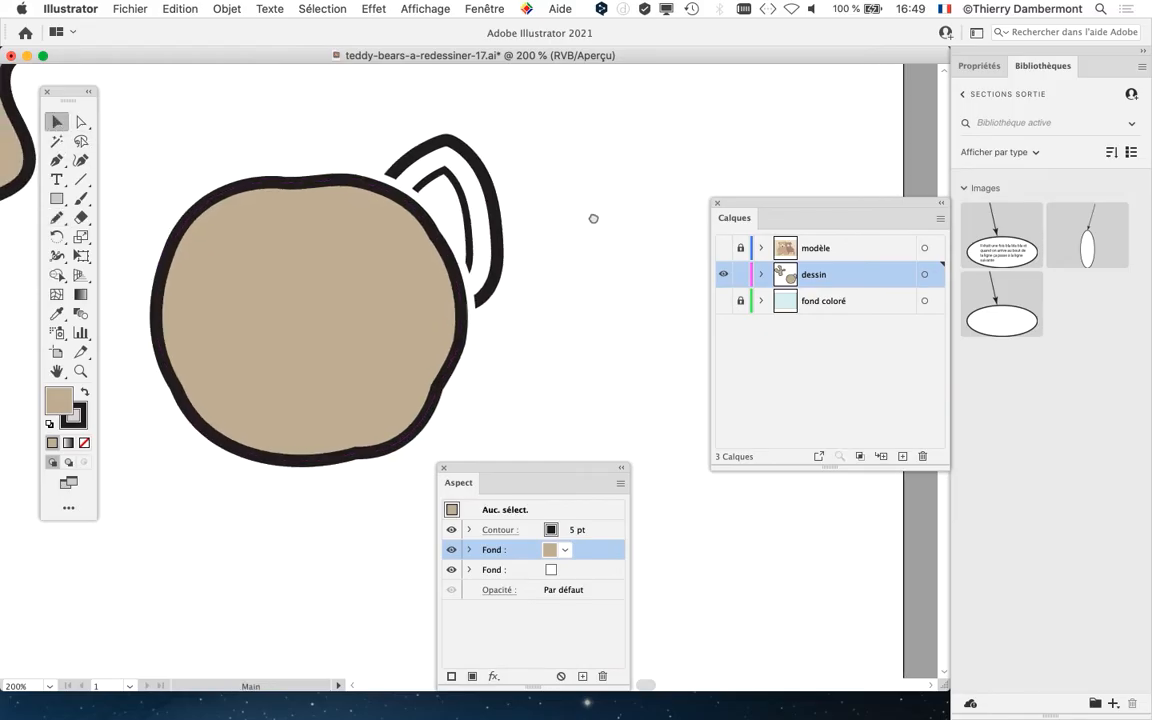
scroll(593, 218, left, 3)
scroll(593, 218, down, 1)
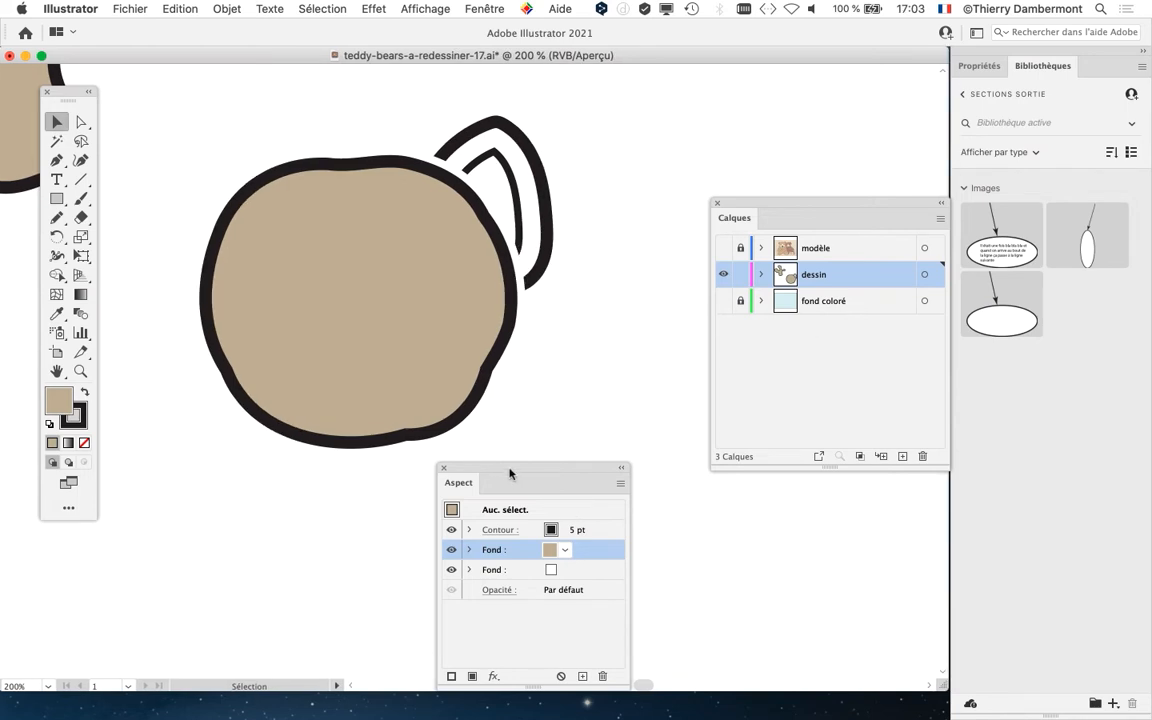
- Place the Calques panel below the head drawing and the Aspect panel beside it, clear of the ear
drag(509, 472, 672, 106)
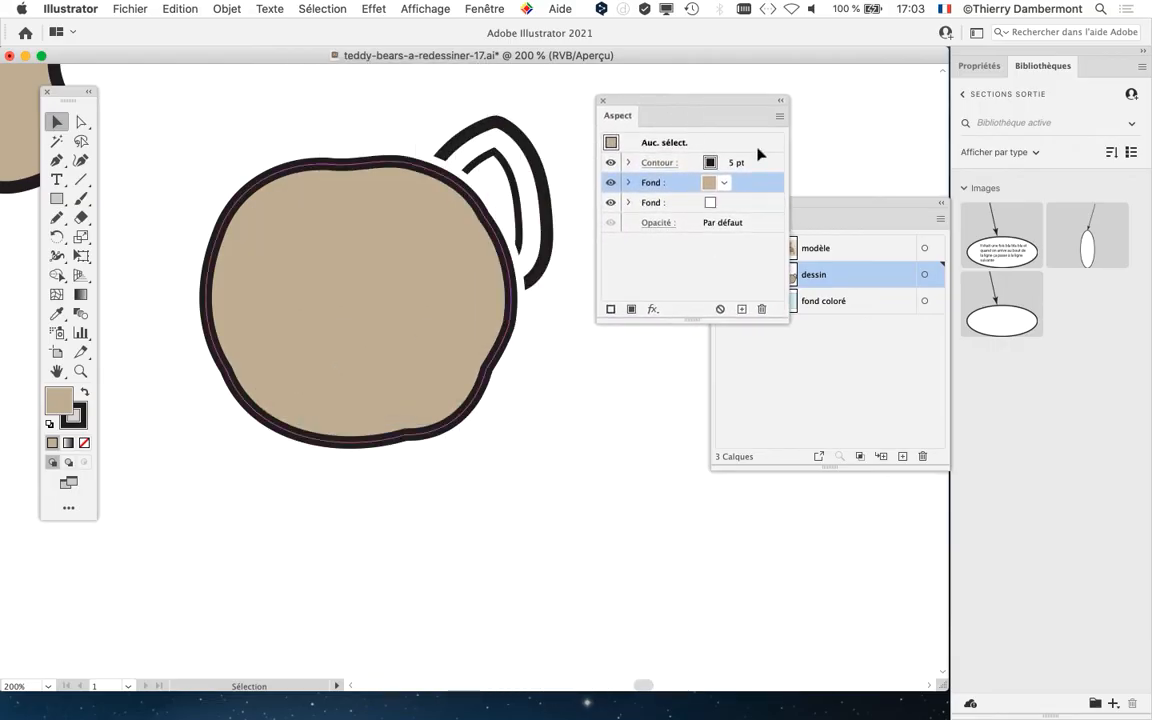
drag(845, 206, 555, 518)
drag(660, 102, 782, 76)
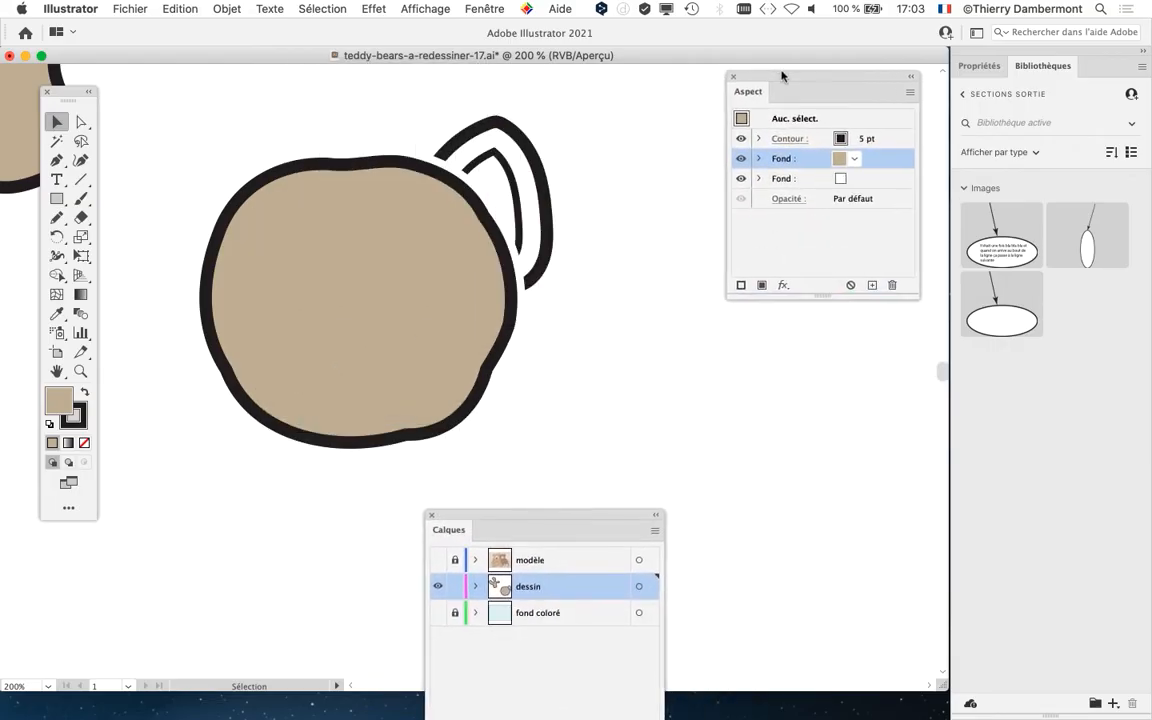
- Display the Styles graphiques panel
click(480, 8)
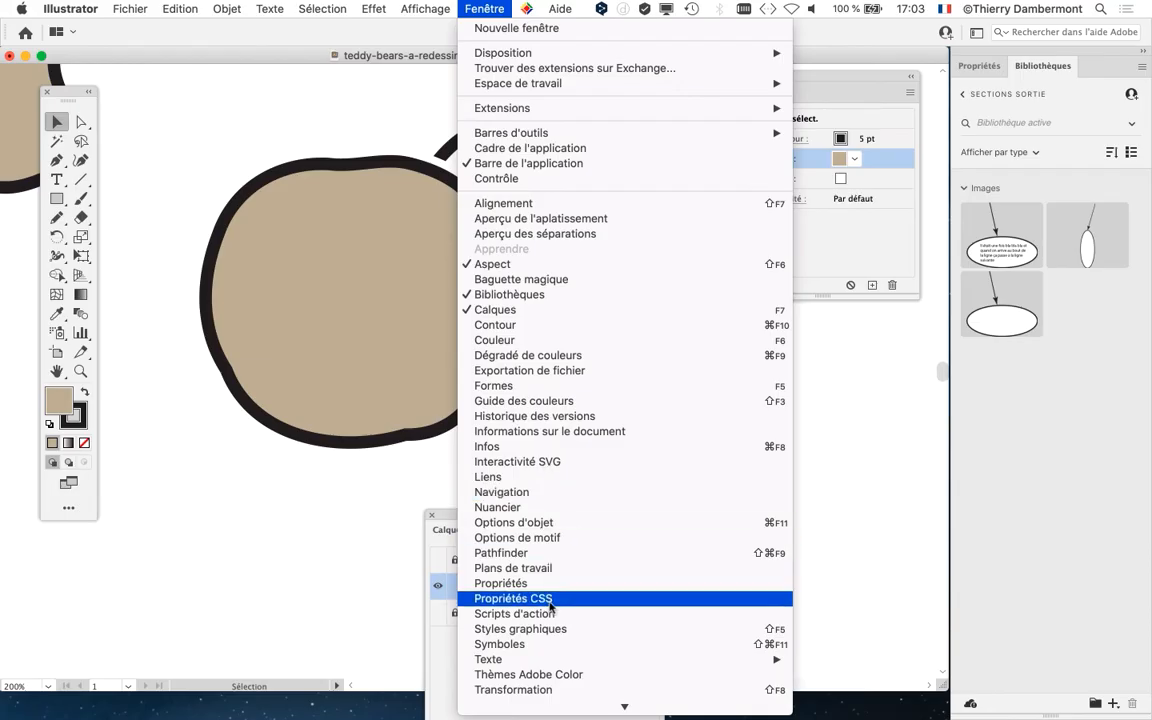
click(818, 80)
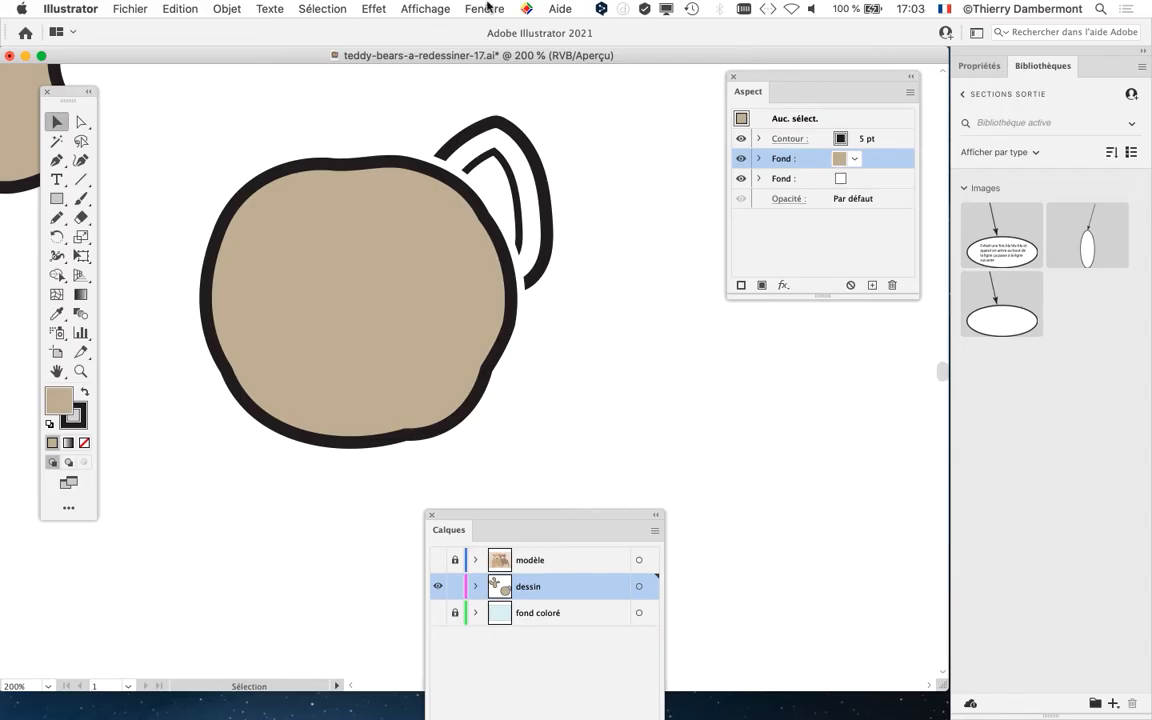
click(485, 8)
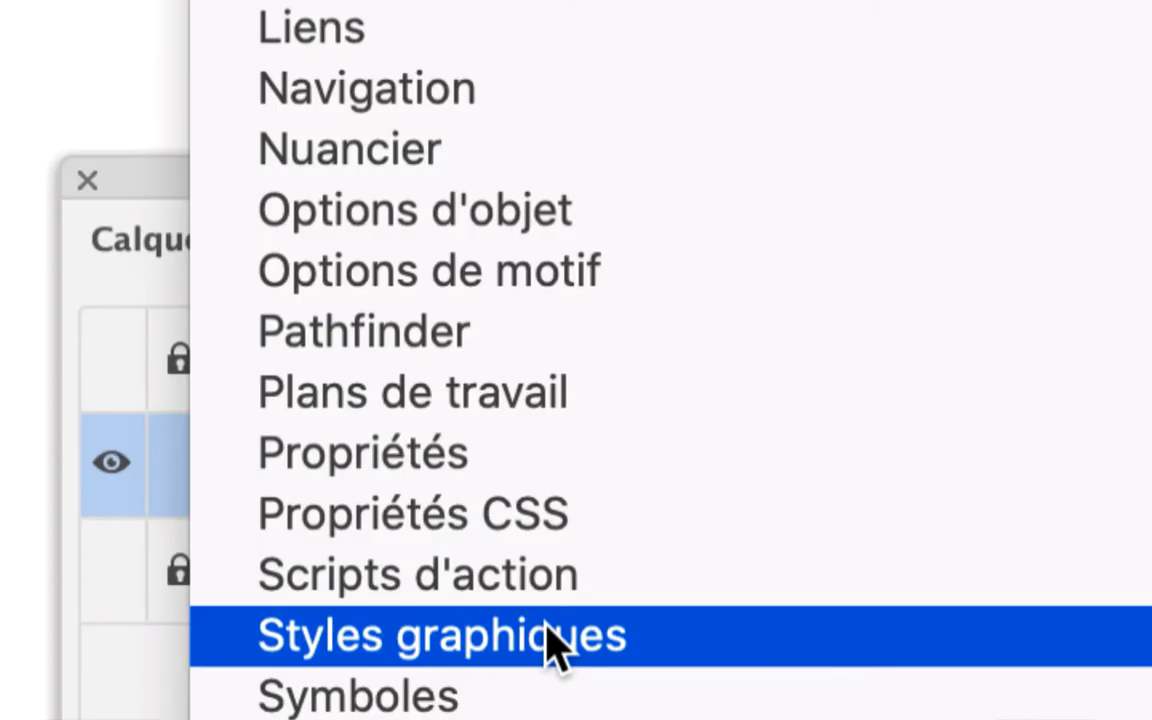
click(548, 632)
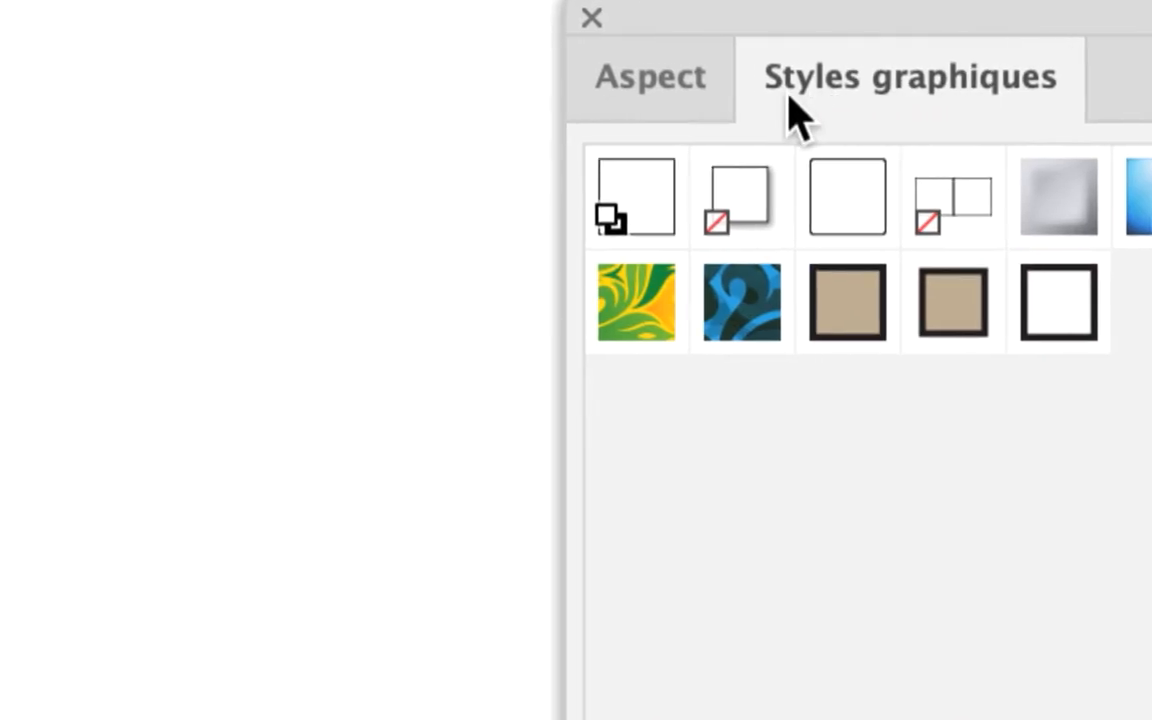
- Separate the Styles graphiques panel from the Aspect panel and place the two side by side
click(760, 92)
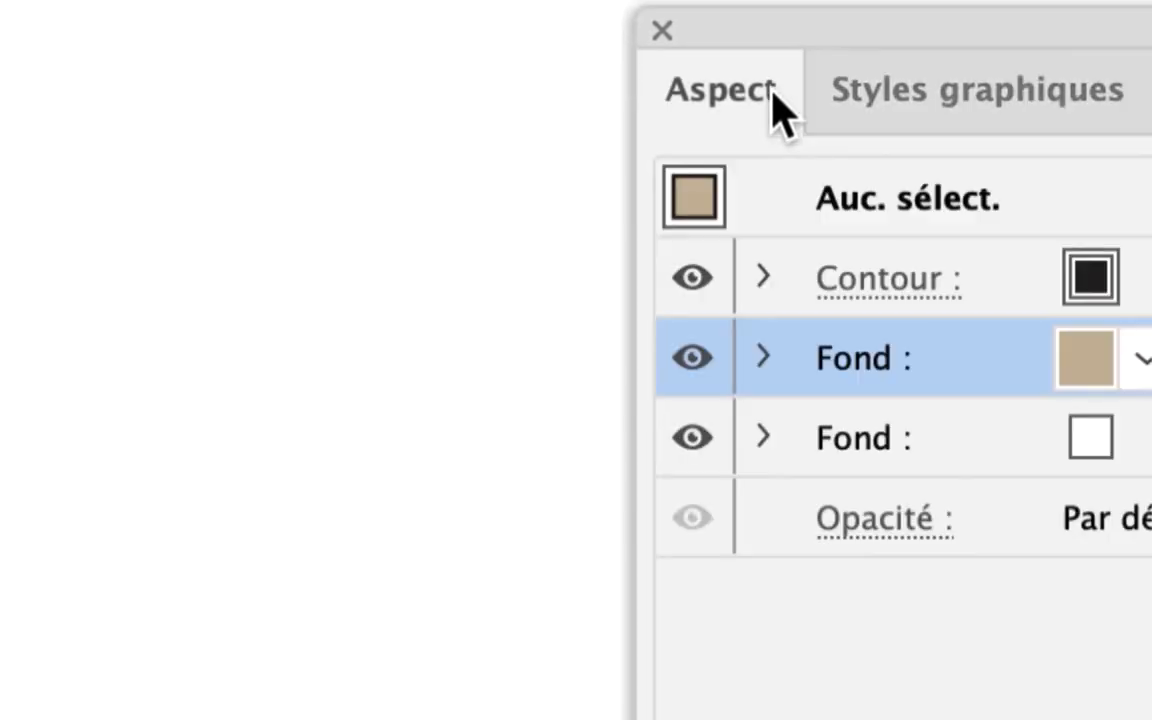
click(808, 110)
click(615, 100)
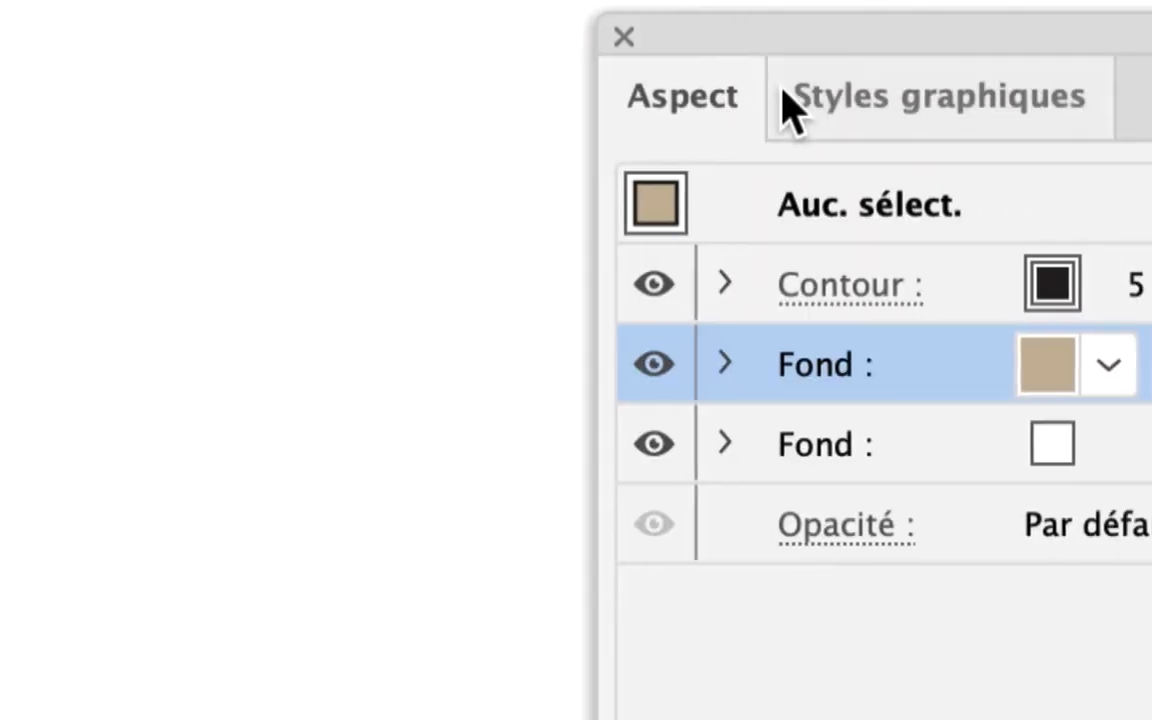
click(812, 115)
drag(805, 87, 585, 80)
drag(1053, 37, 1076, 81)
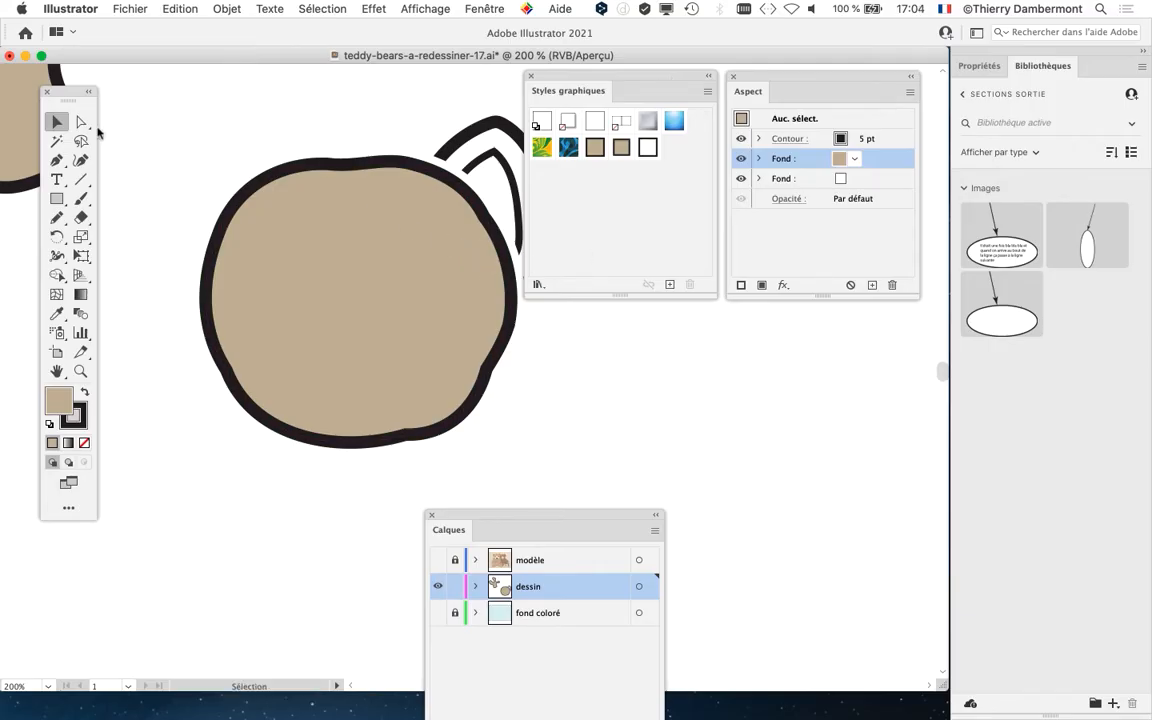
- Reposition the tools, Aspect and Styles graphiques panels so the head and ear are uncovered, leaving nothing selected
drag(72, 97, 140, 189)
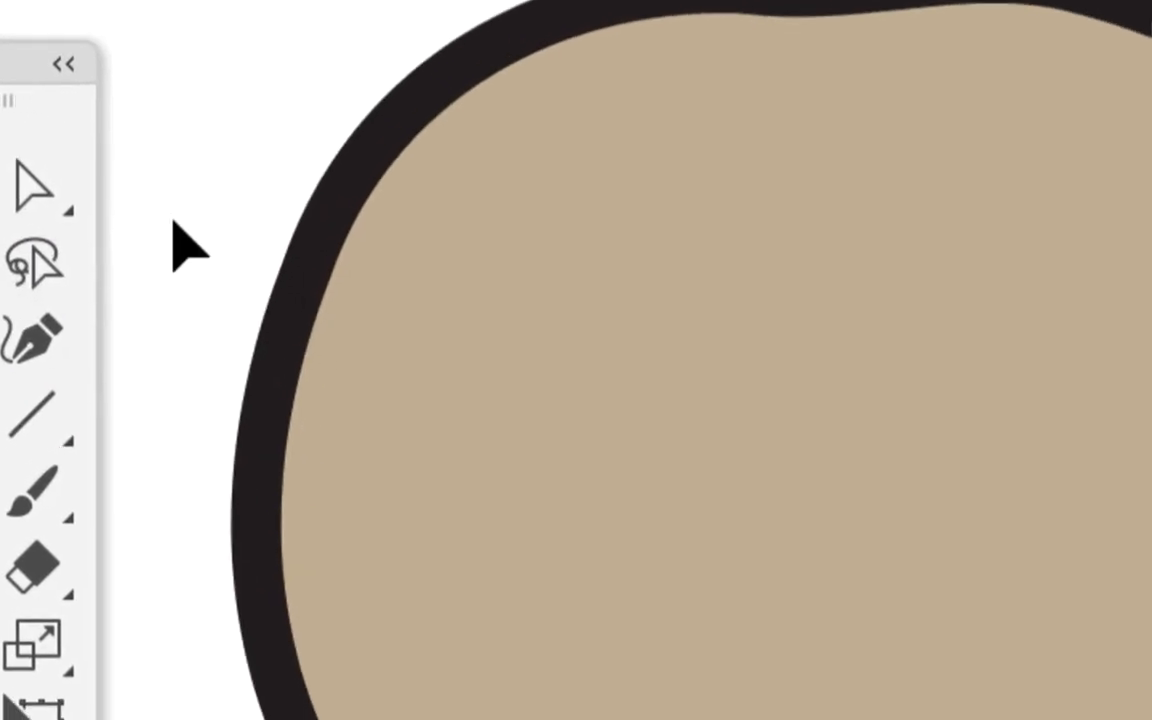
click(580, 255)
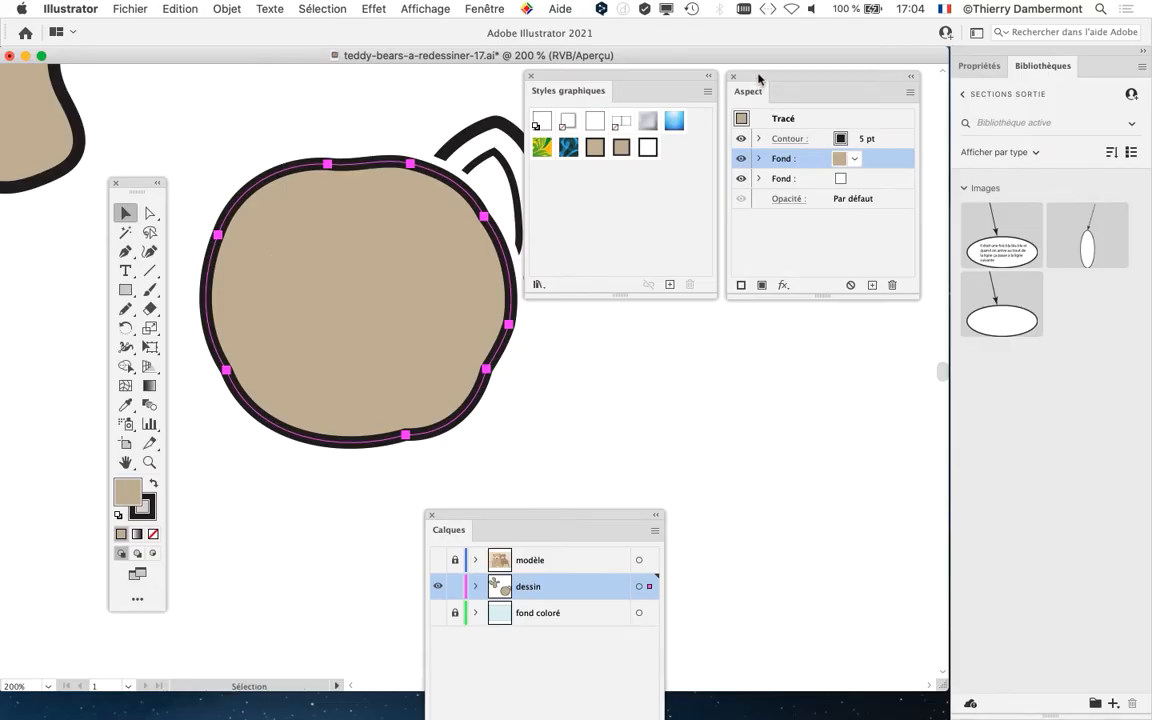
drag(760, 78, 905, 95)
drag(620, 78, 701, 117)
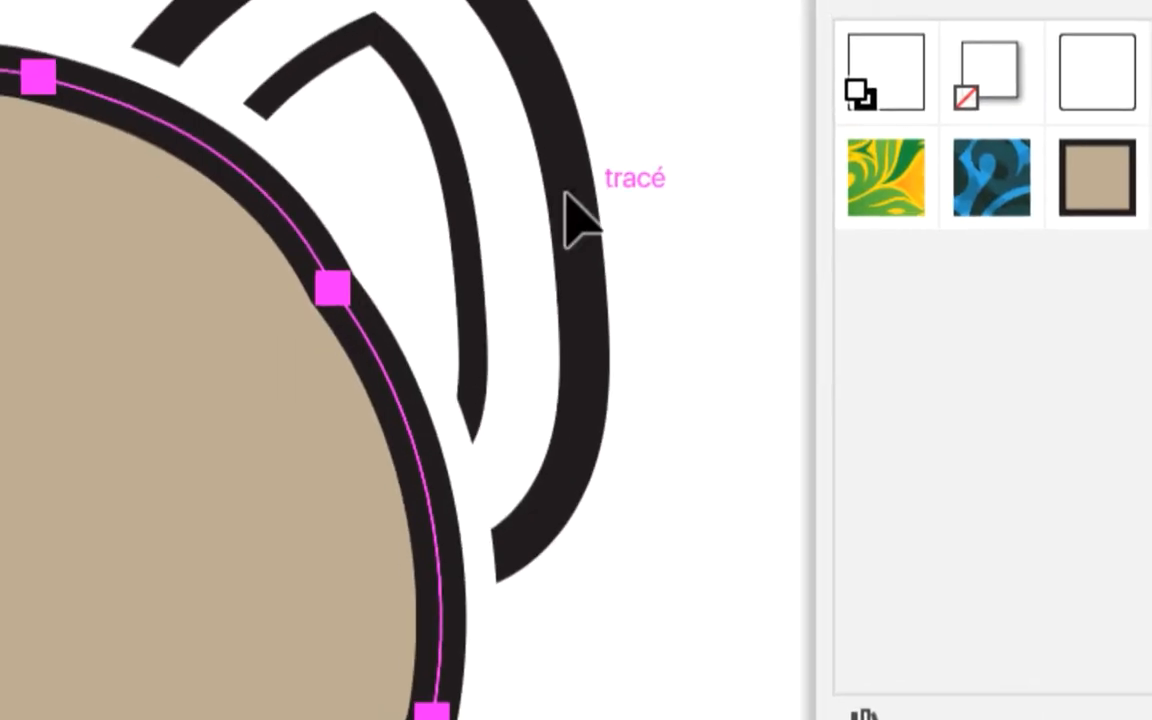
click(154, 144)
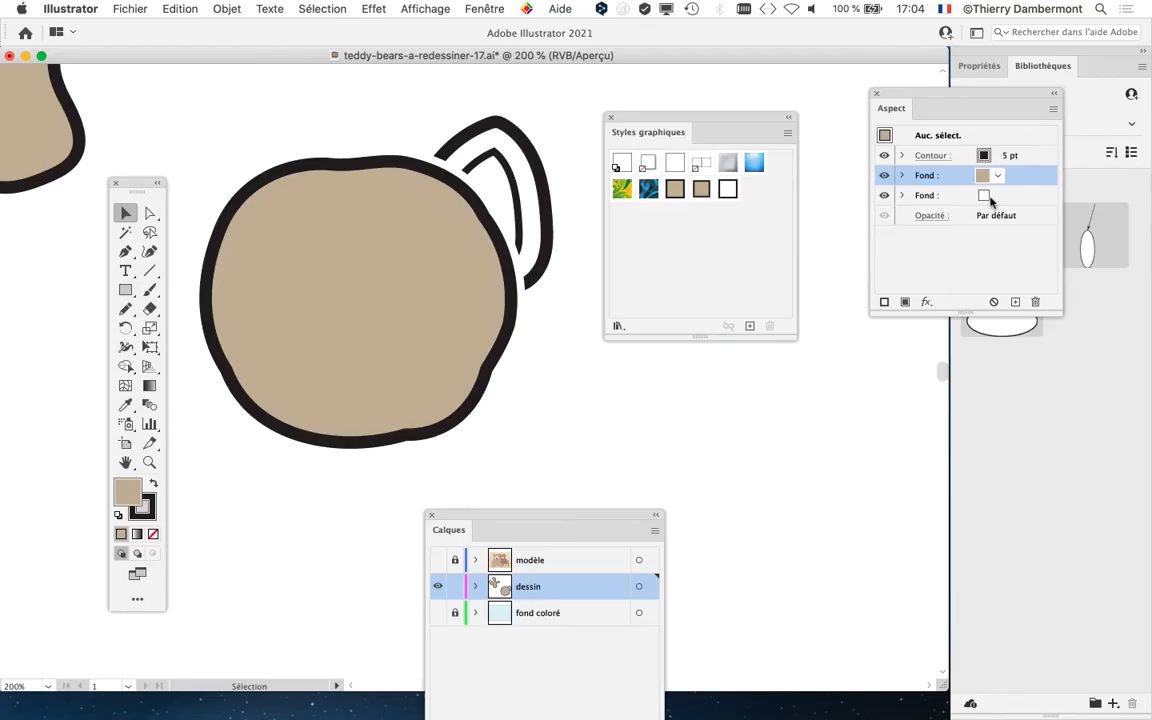
- Bring the Calques panel closer to the drawing, expand the dessin layer and unlock the ear path
drag(539, 516, 653, 274)
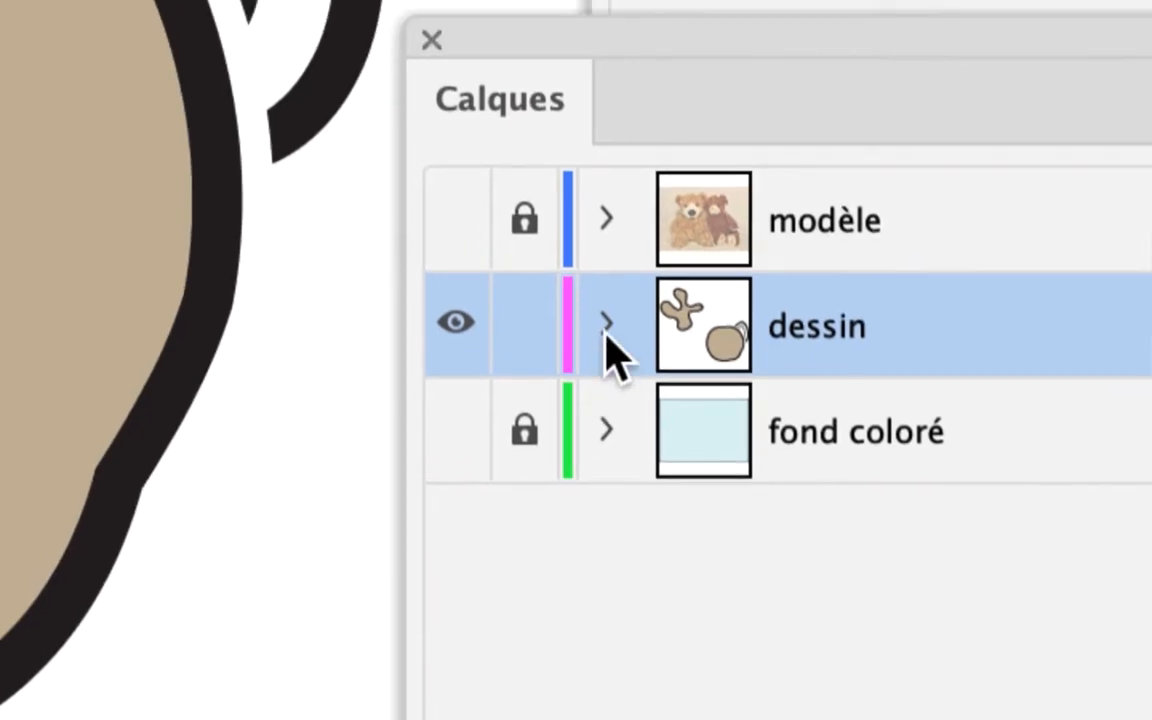
click(634, 287)
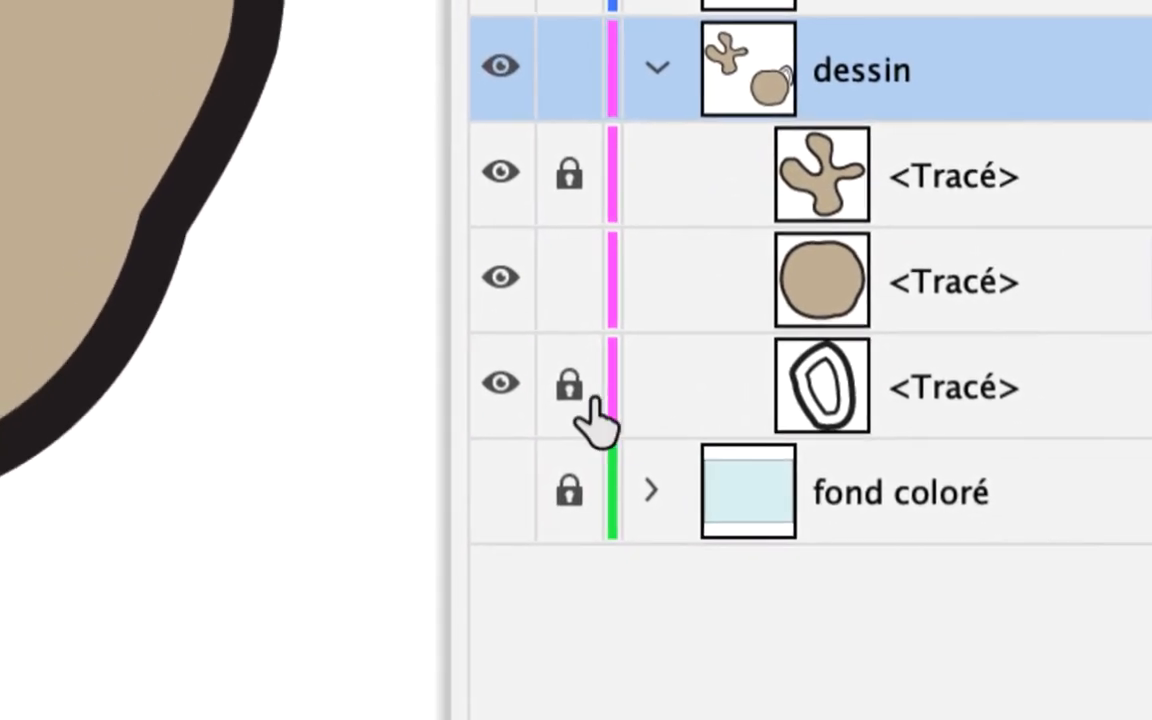
click(522, 435)
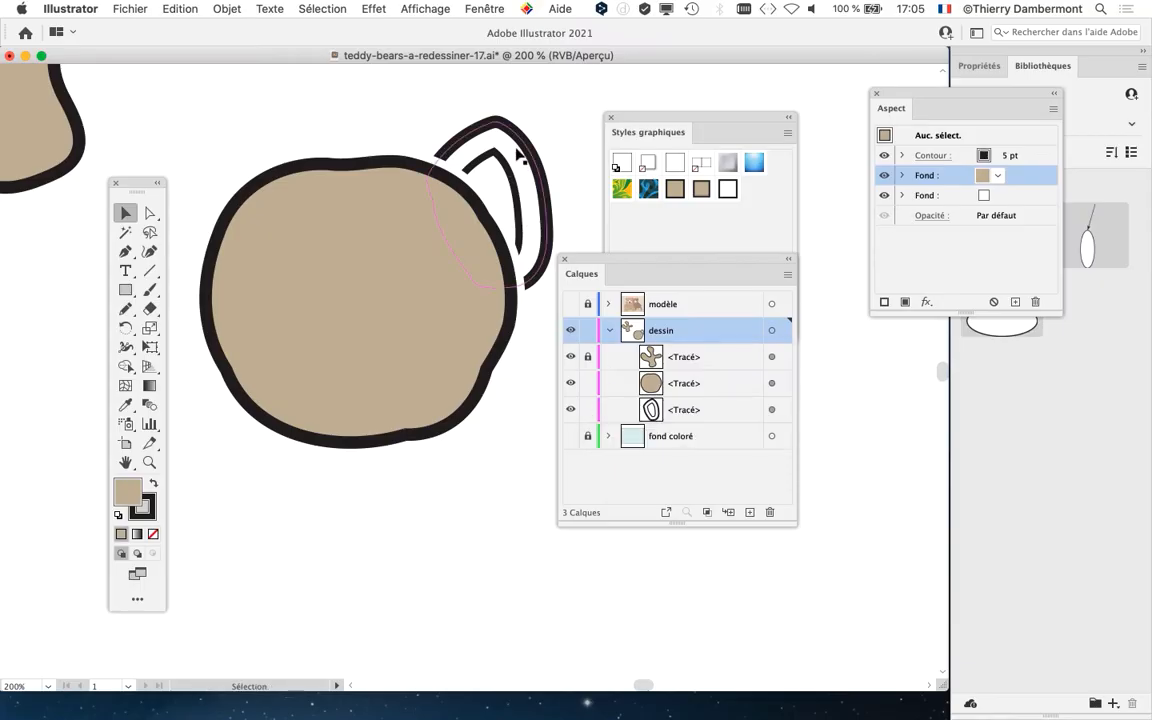
- Compare the contours and fills of the ear and the head, moving the Calques panel off the Styles graphiques panel
click(519, 152)
drag(679, 261, 687, 461)
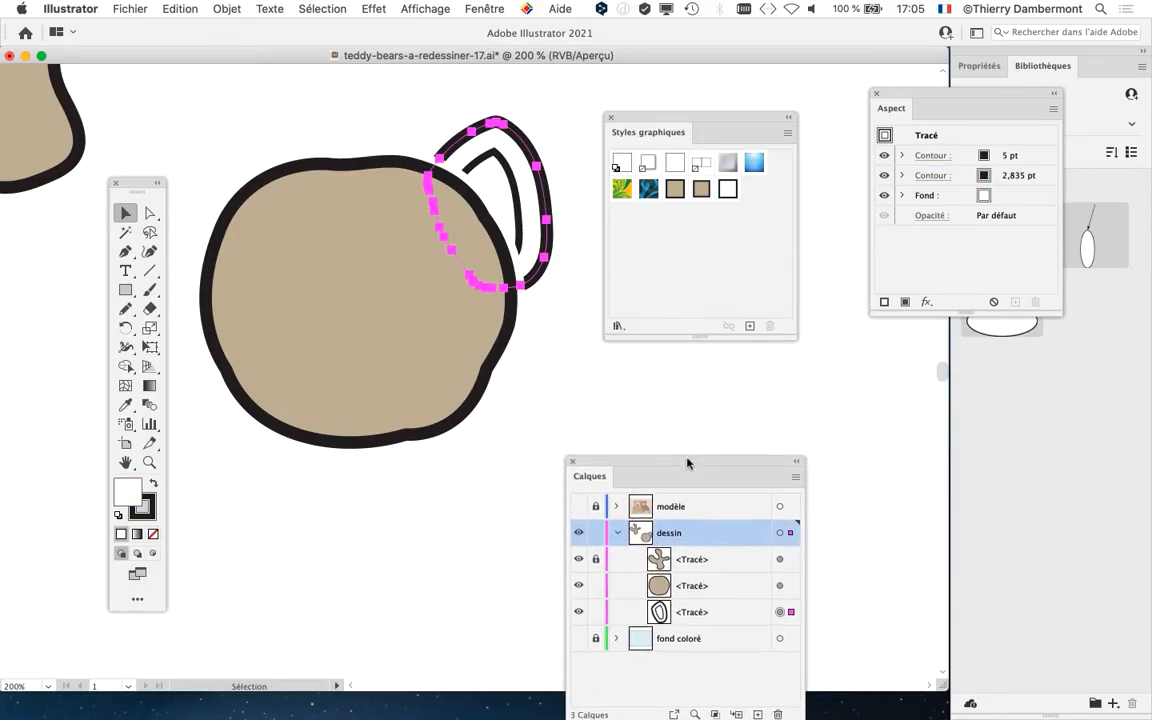
click(497, 366)
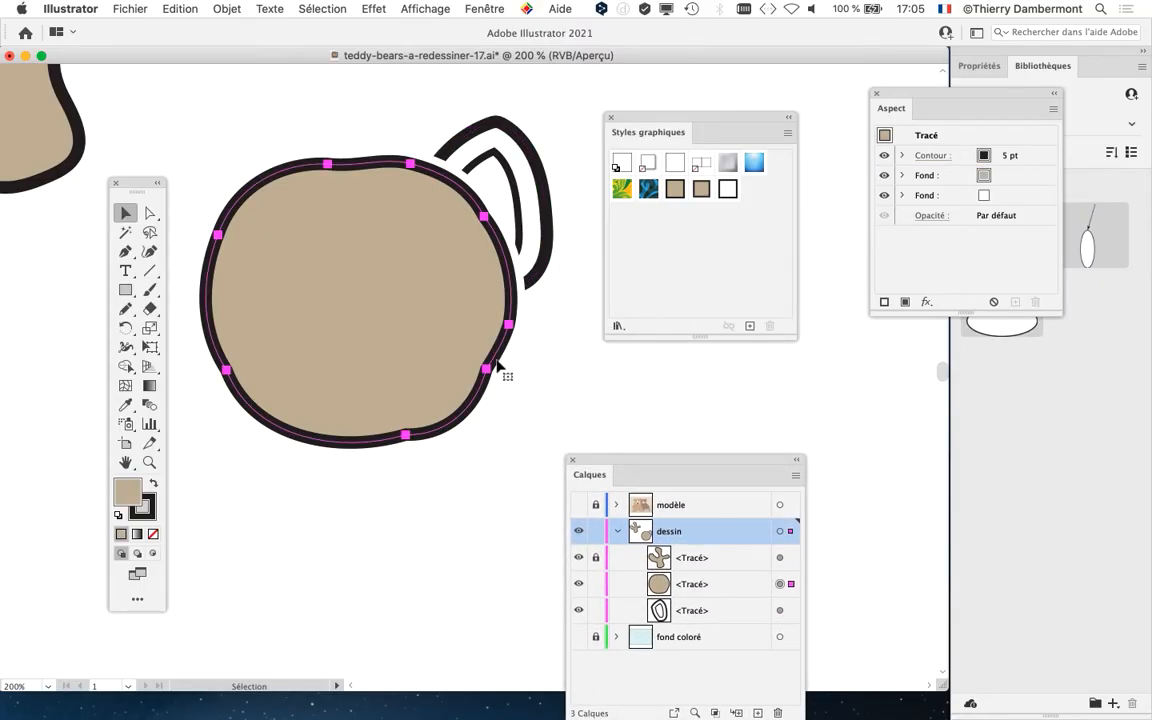
- Save the ear's appearance as a new graphic style, and the head's appearance as another one
click(549, 260)
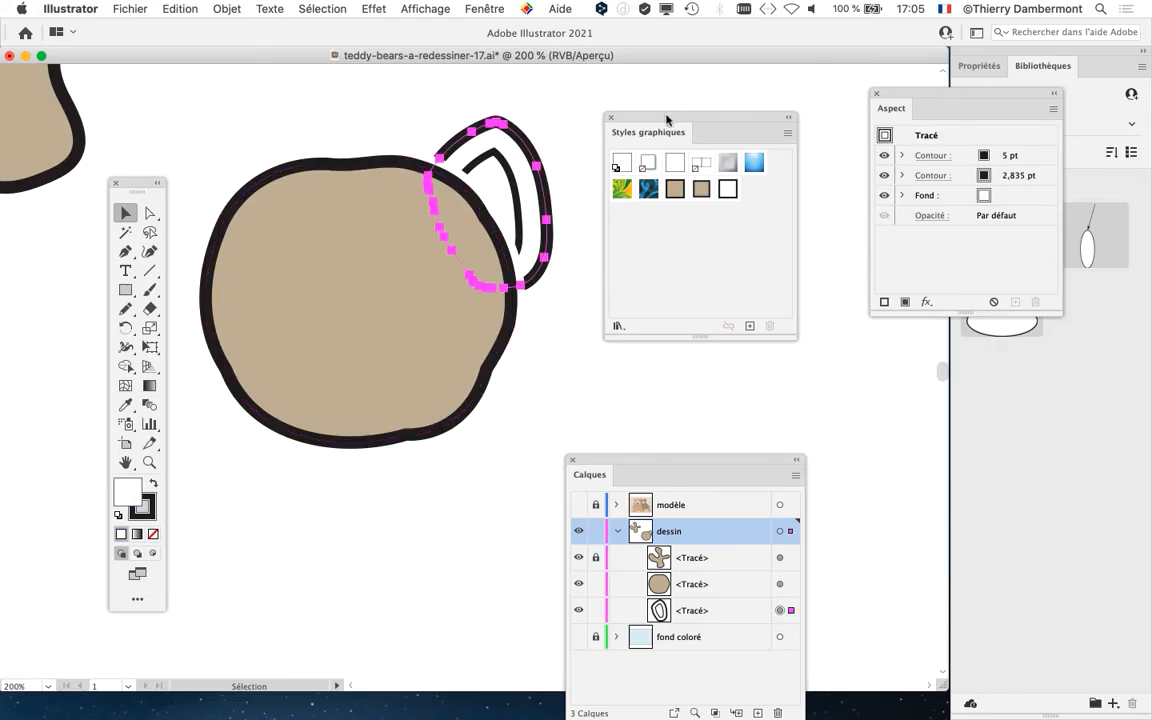
drag(667, 119, 661, 96)
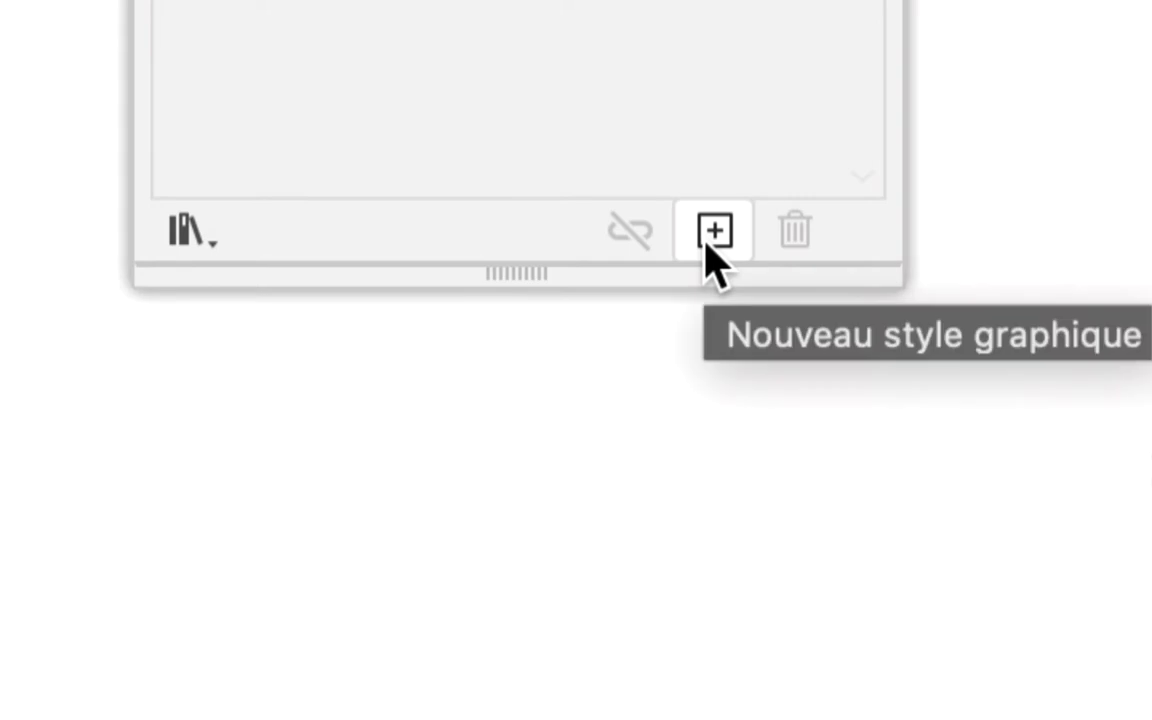
click(709, 240)
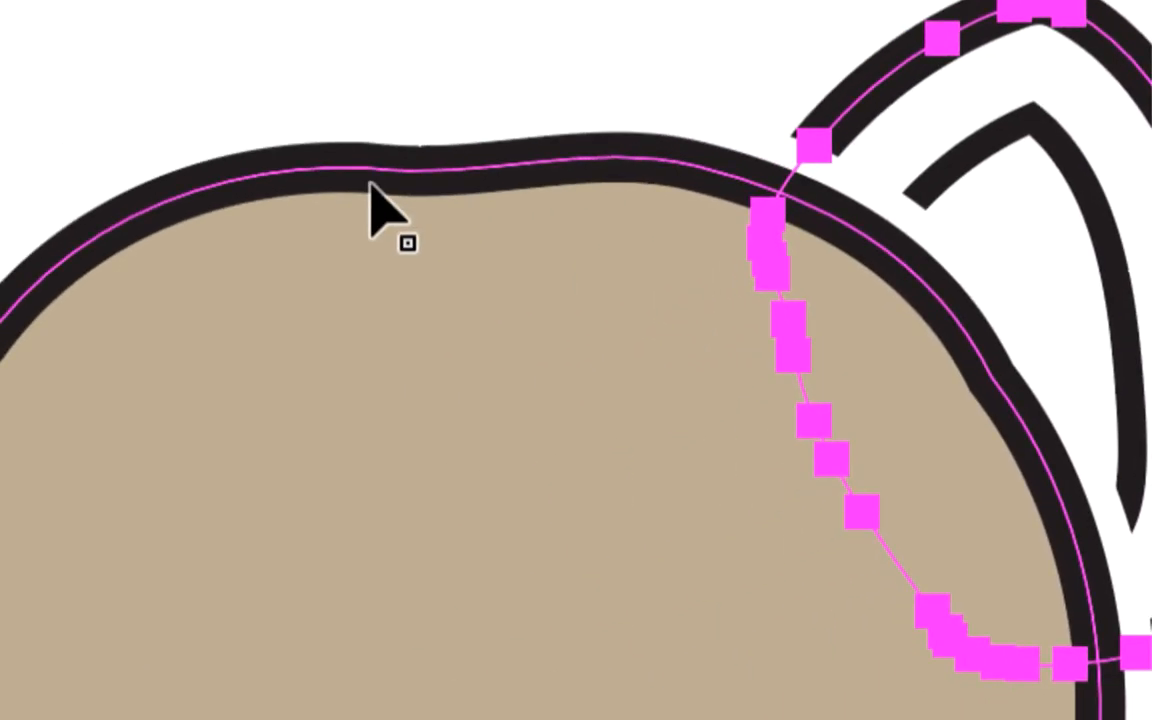
click(370, 186)
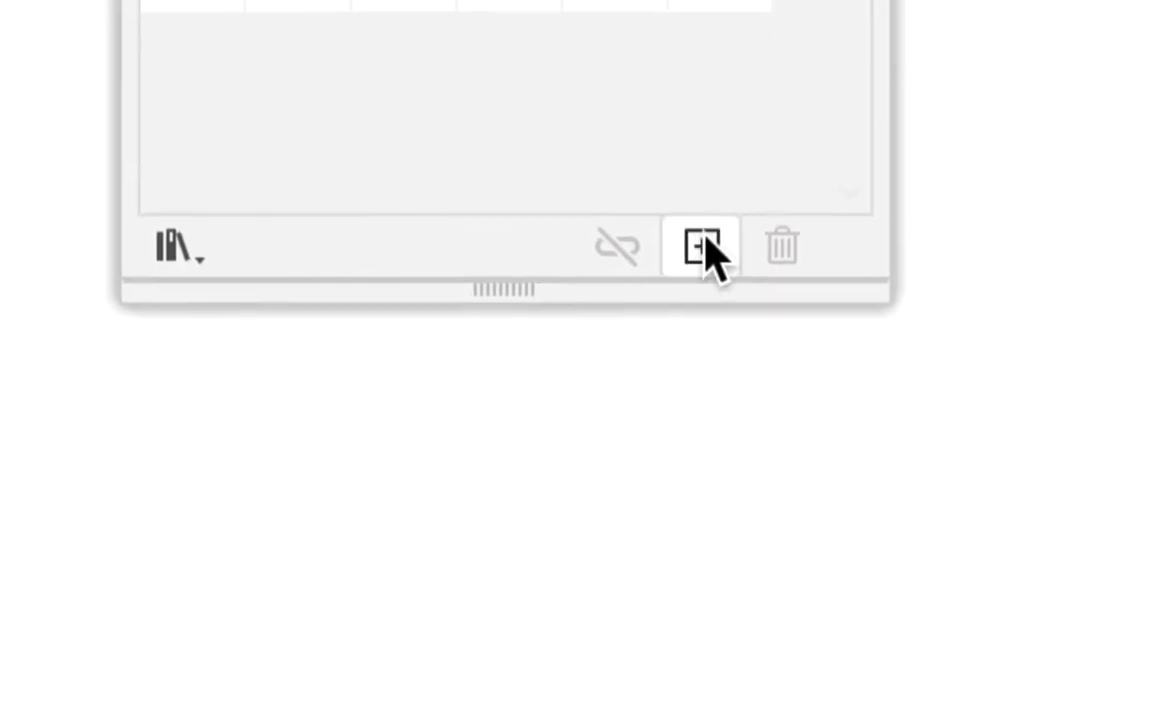
click(705, 250)
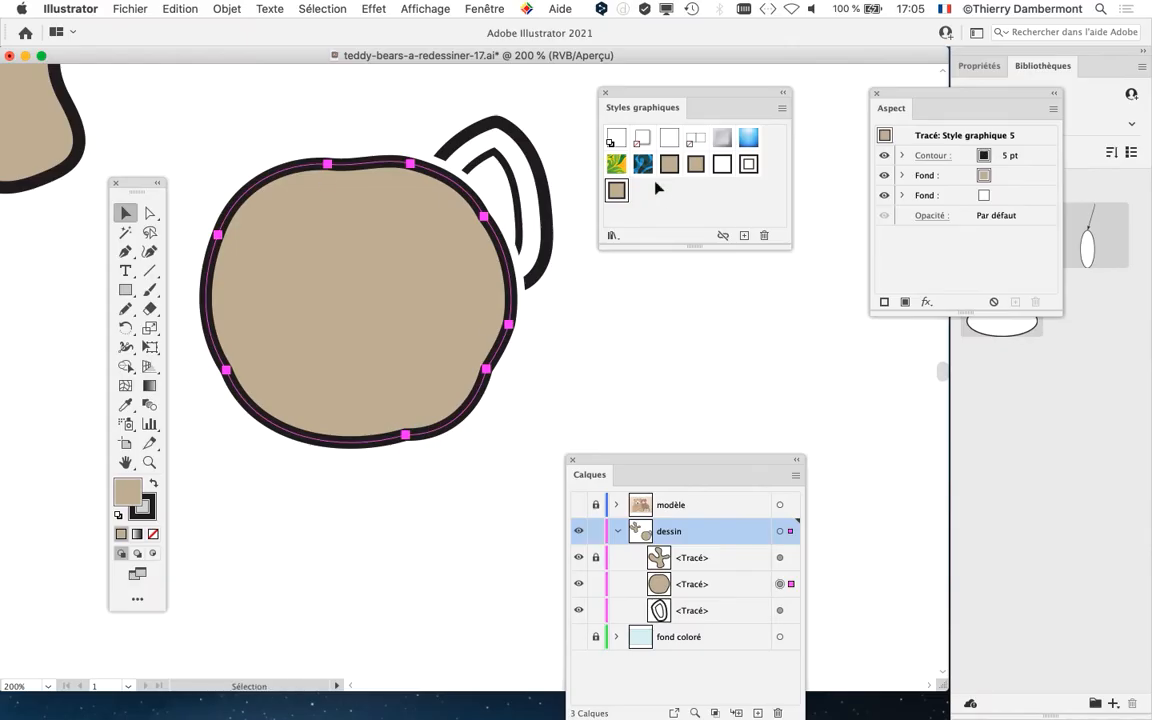
- Move the Styles graphiques panel next to the drawing and alternately select the head and ear to check each one's linked style
click(528, 169)
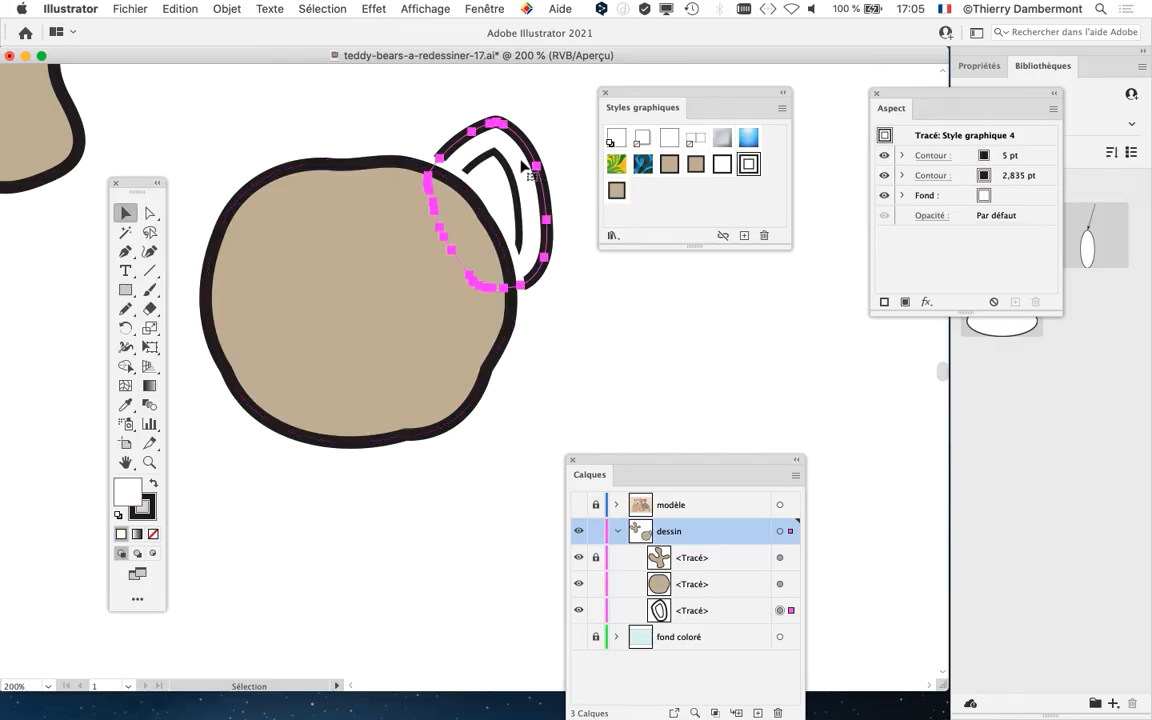
drag(647, 96, 229, 103)
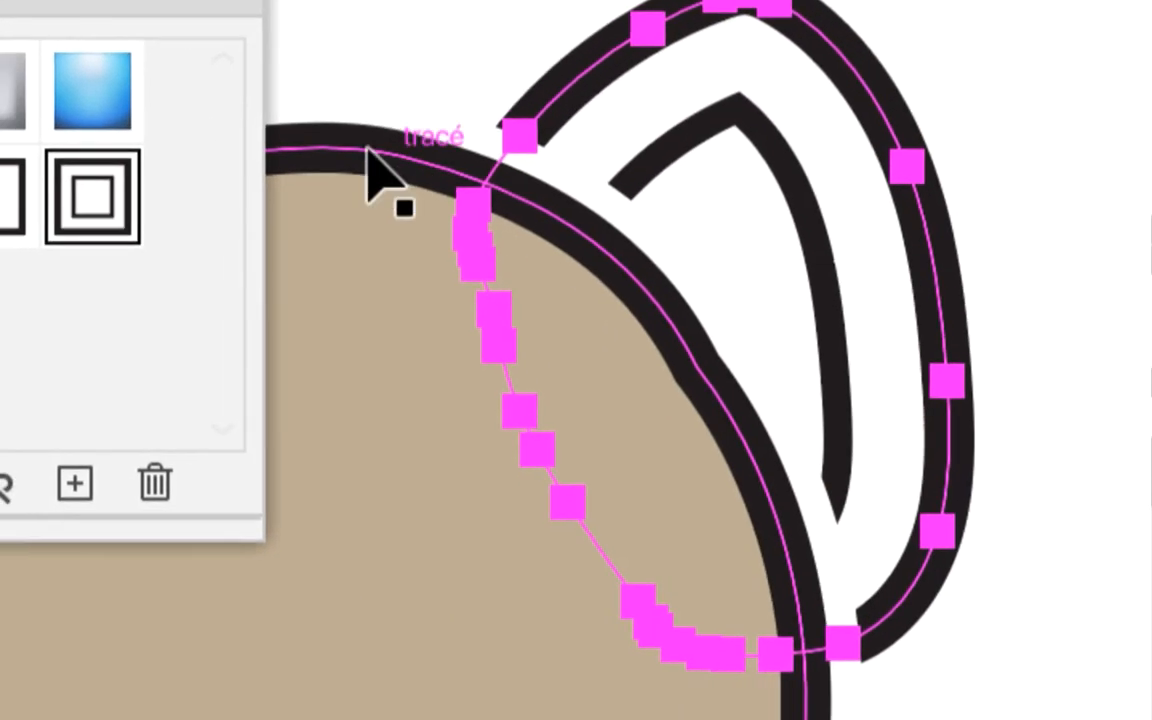
click(899, 354)
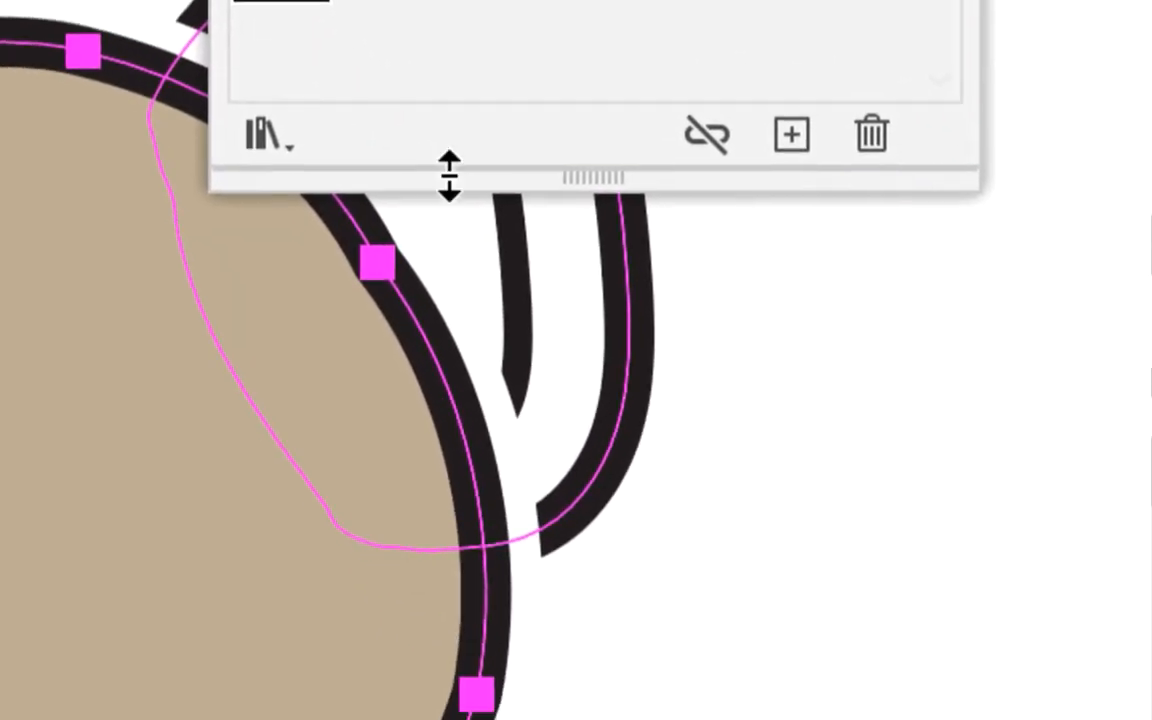
click(617, 250)
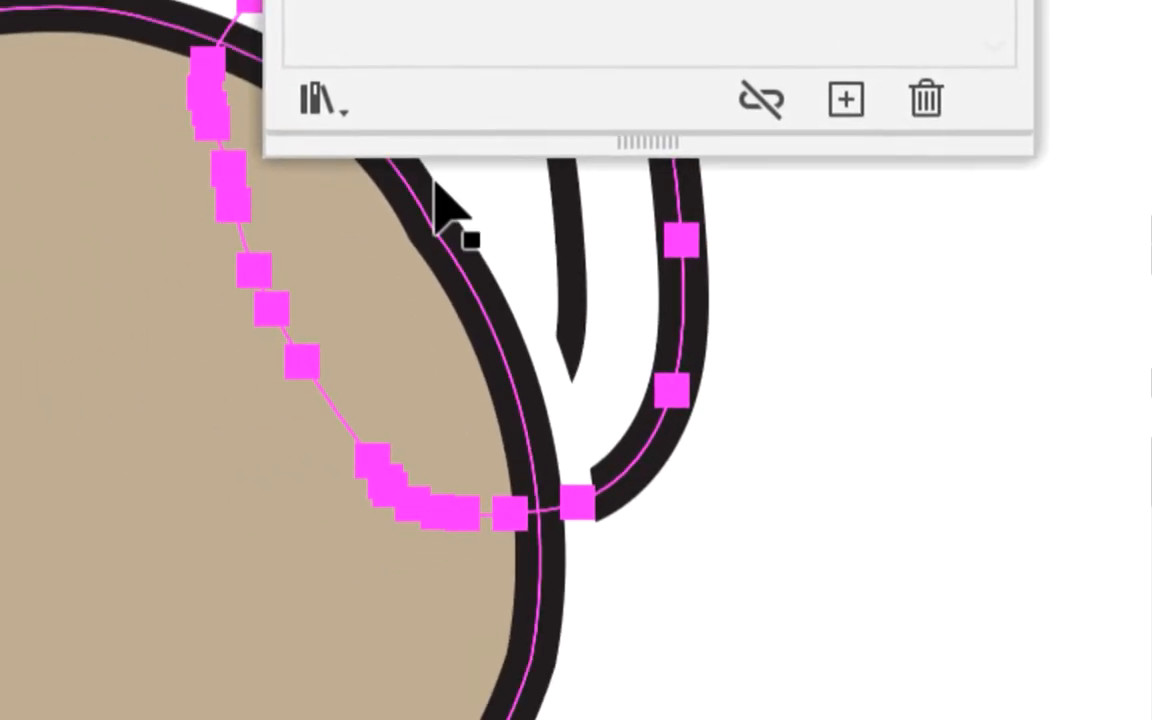
click(139, 489)
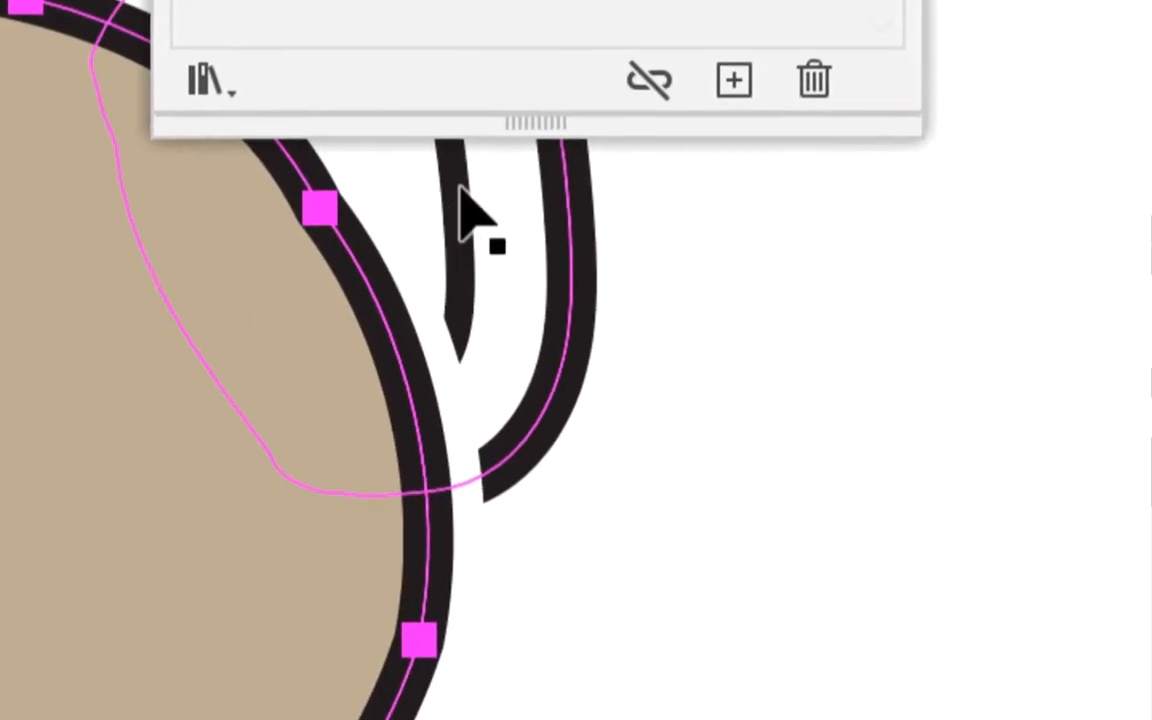
click(722, 378)
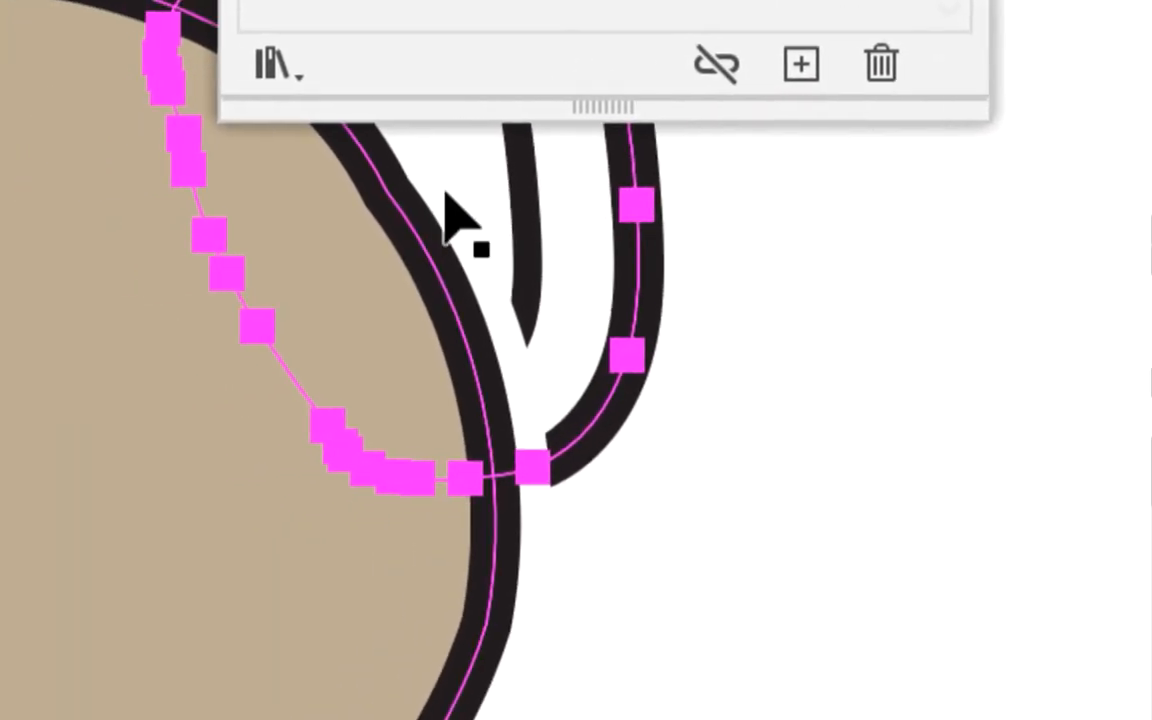
click(445, 205)
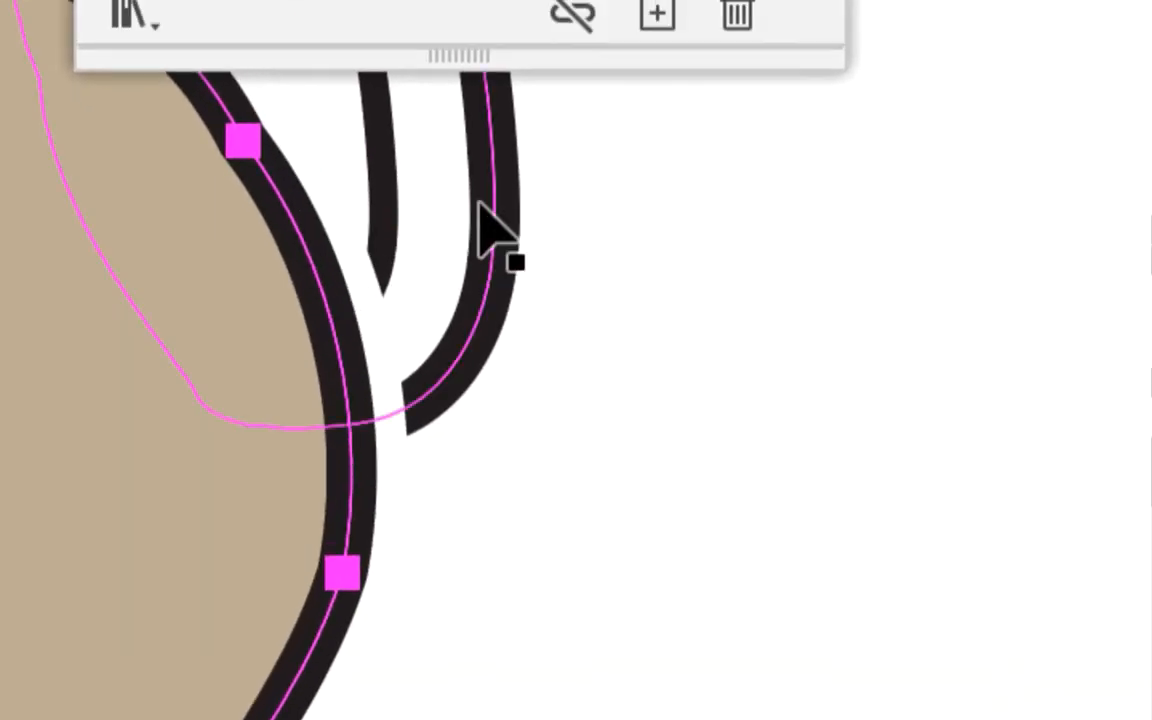
click(480, 205)
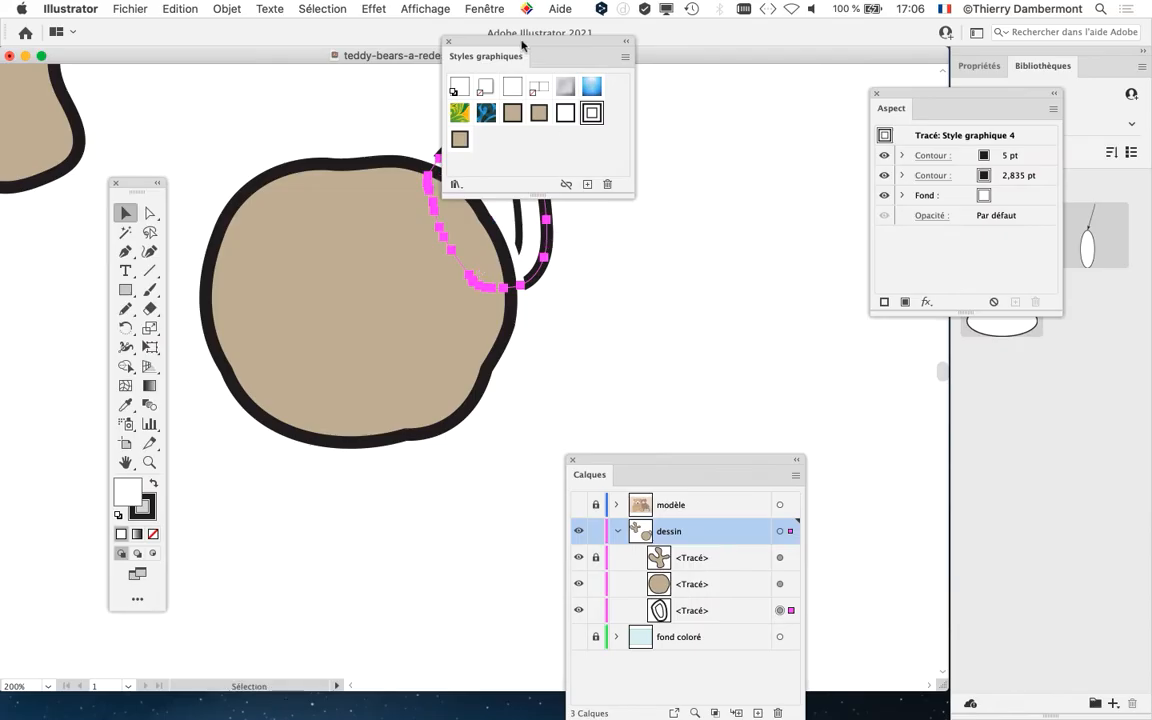
- Move the Styles graphiques panel off the ear and save a copy as teddy-bears-a-redessiner-18.ai in the teddy bear 7 folder, Illustrator 2020 version
drag(521, 45, 775, 73)
scroll(548, 347, down, 1)
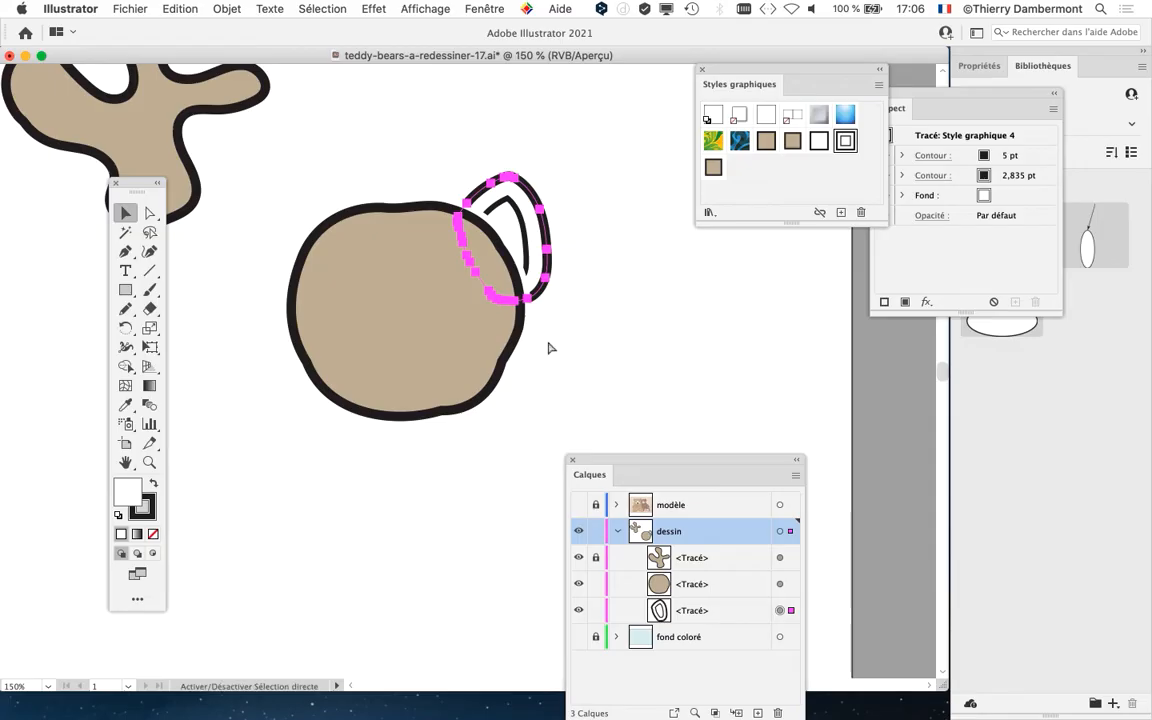
click(130, 8)
click(170, 159)
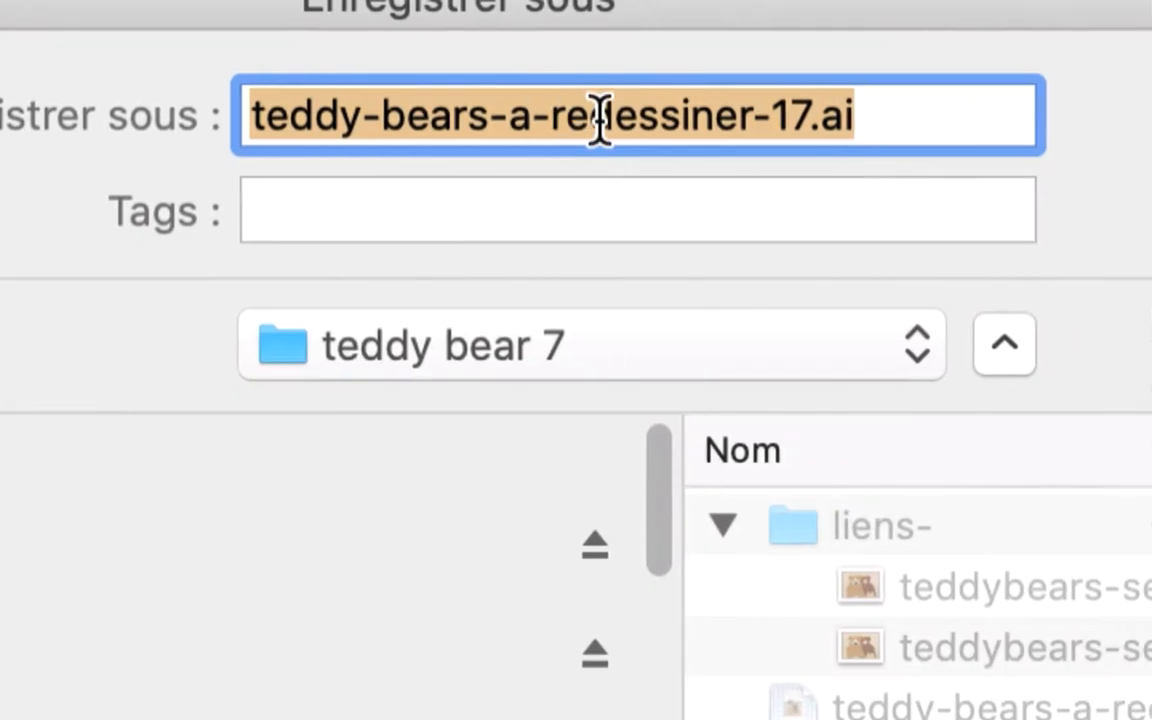
click(599, 116)
drag(627, 120, 641, 120)
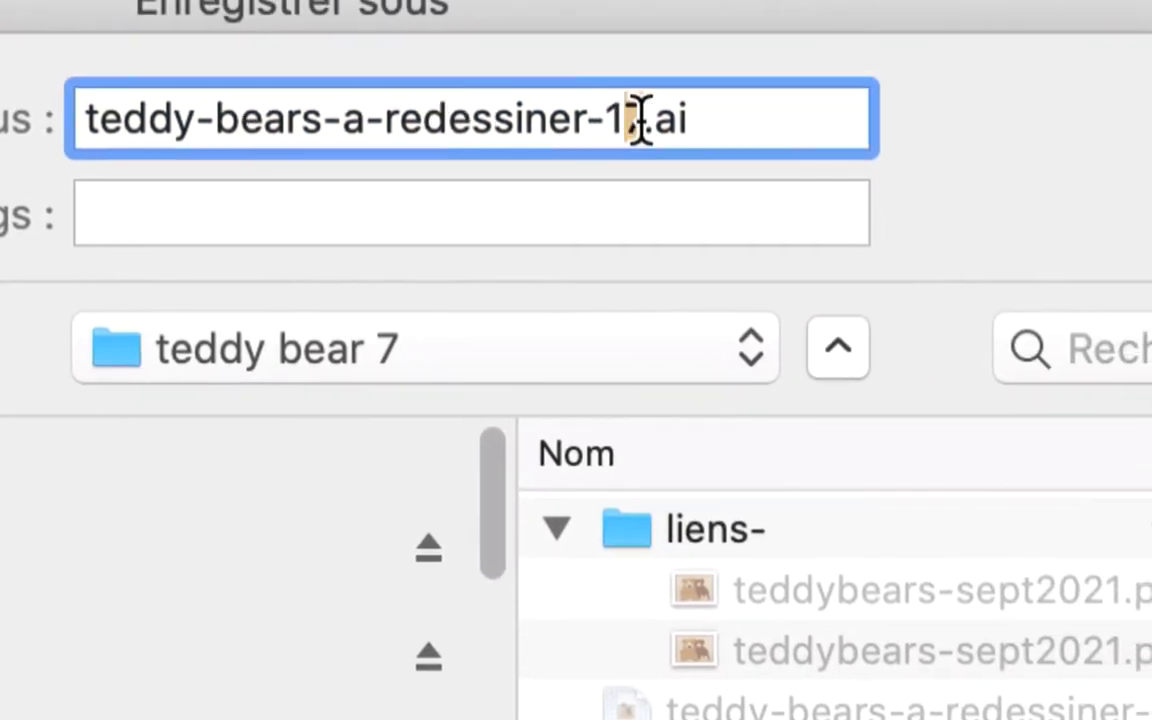
text(8)
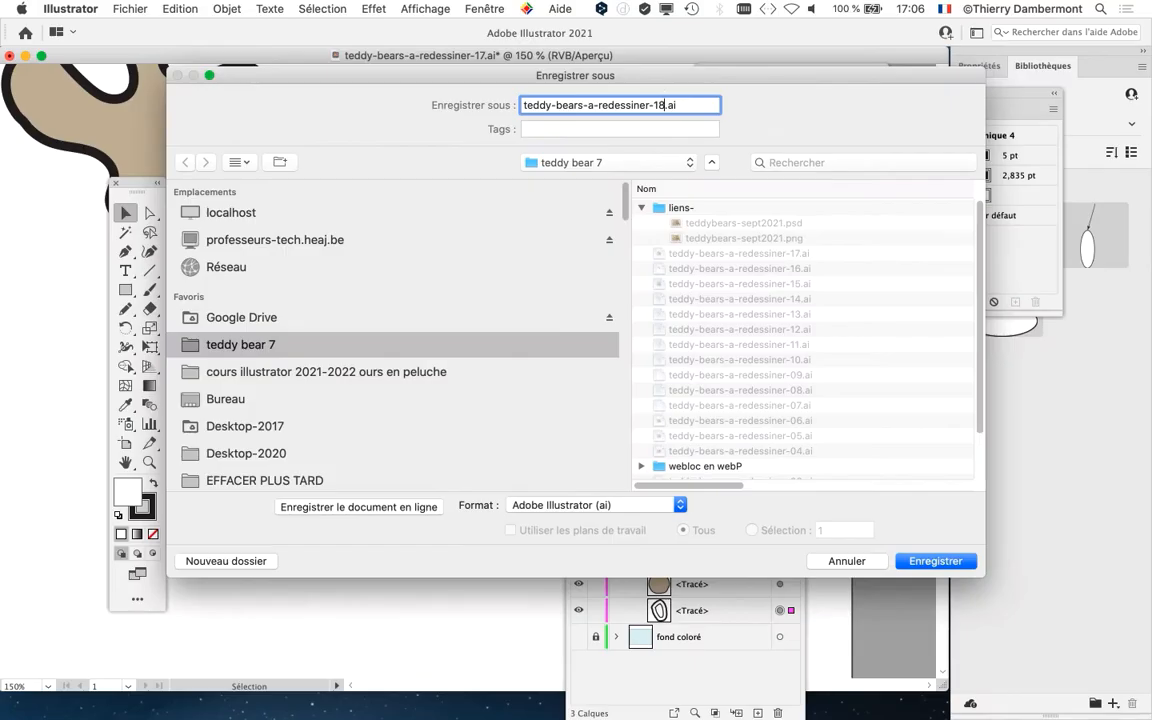
key(Return)
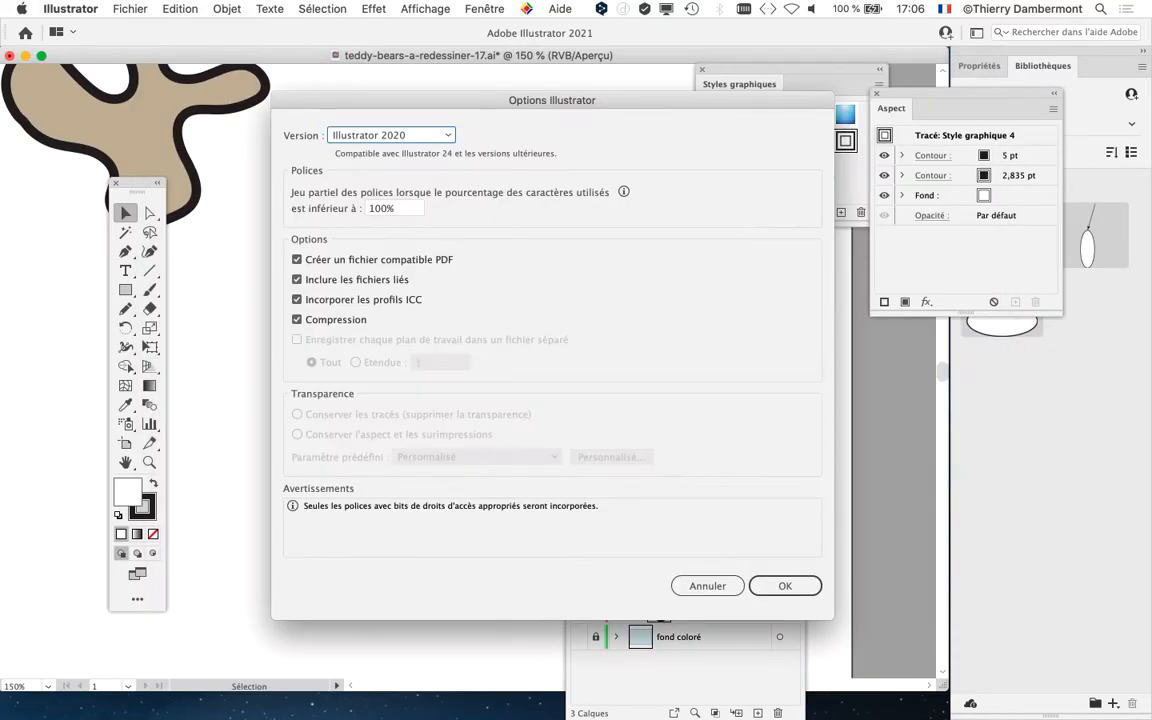
key(Return)
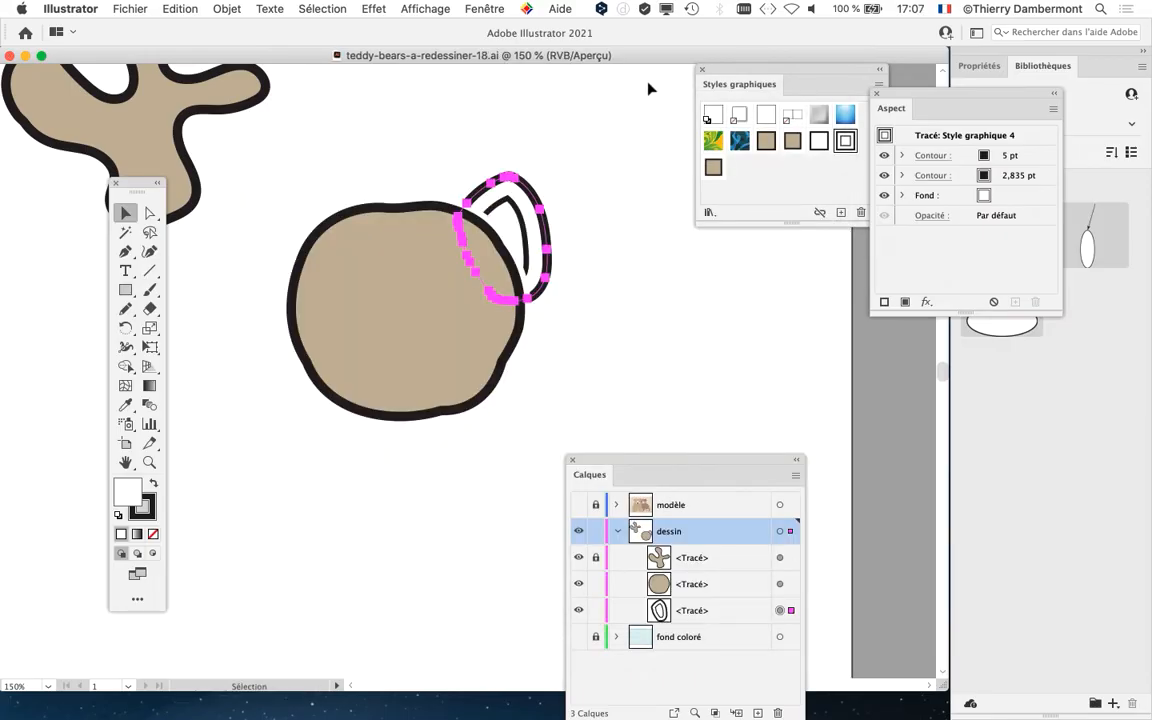
- Bring the Calques panel closer to the drawing and make the modèle layer visible
drag(681, 463, 695, 279)
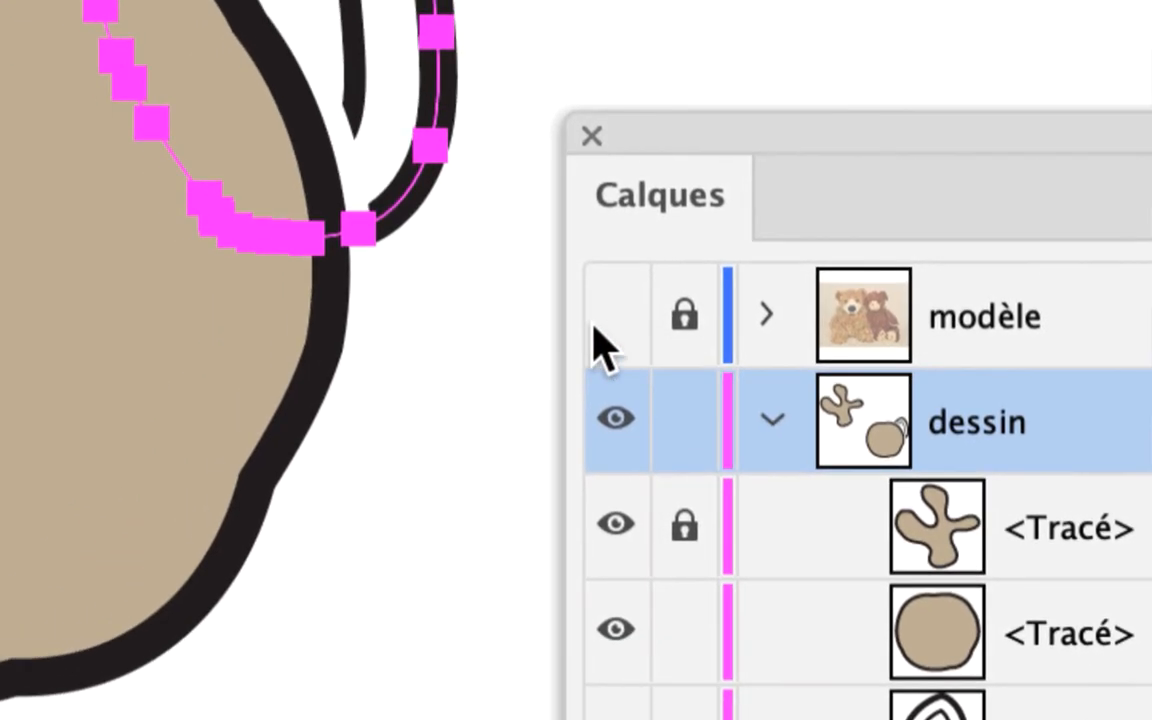
click(471, 249)
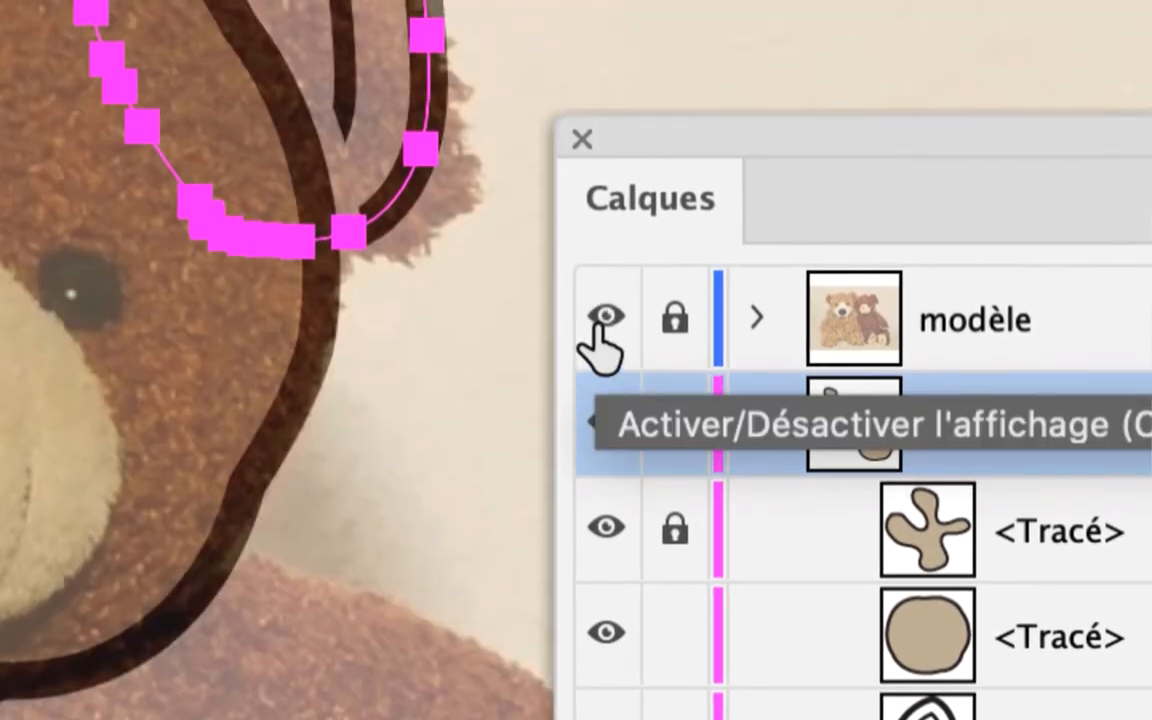
click(604, 318)
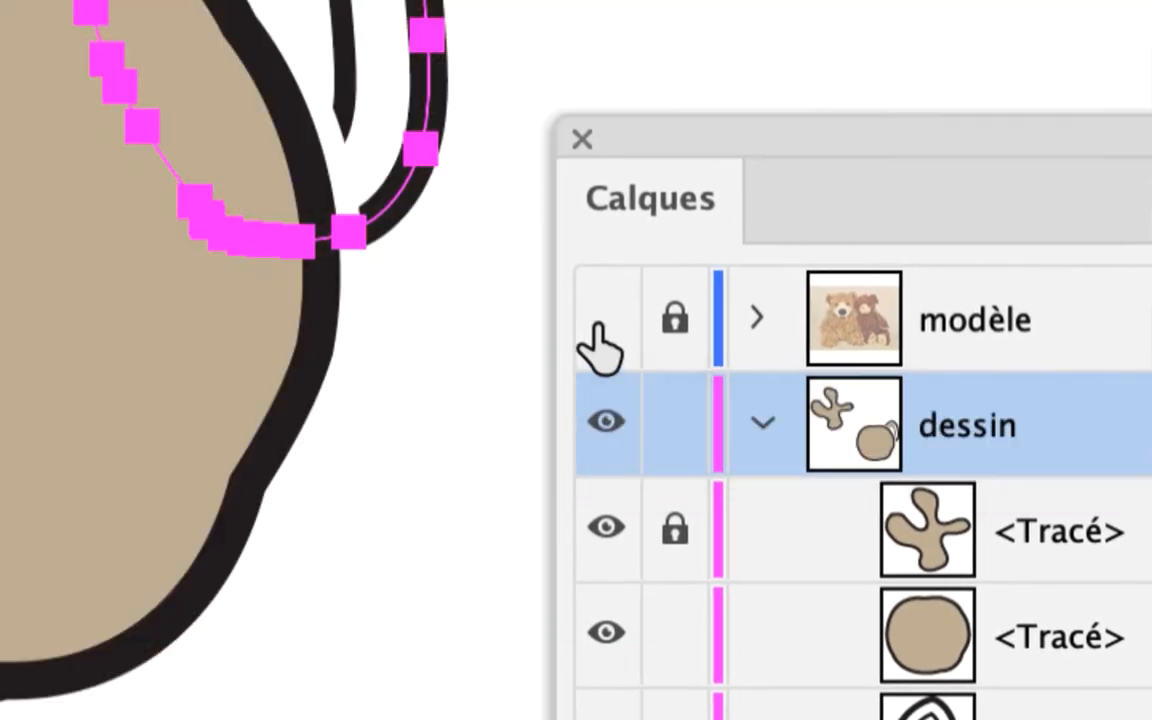
click(604, 318)
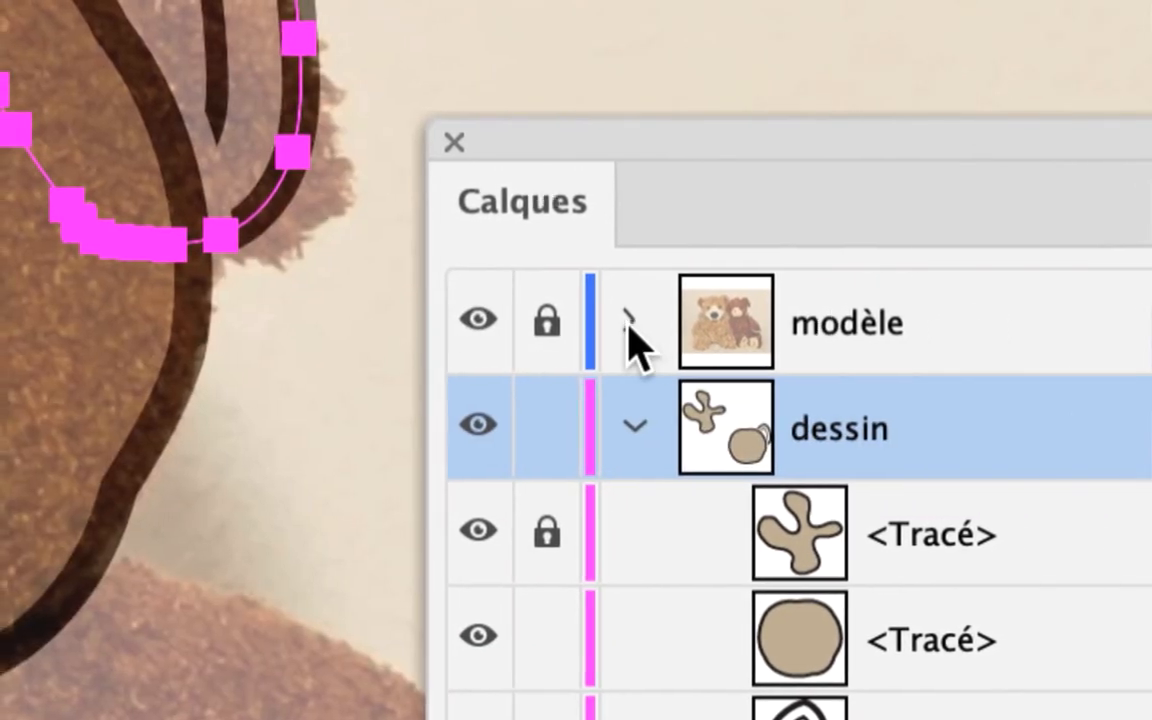
- Examine the group and linked image inside the modèle layer, and compare the drawing with the model hidden and shown
click(628, 320)
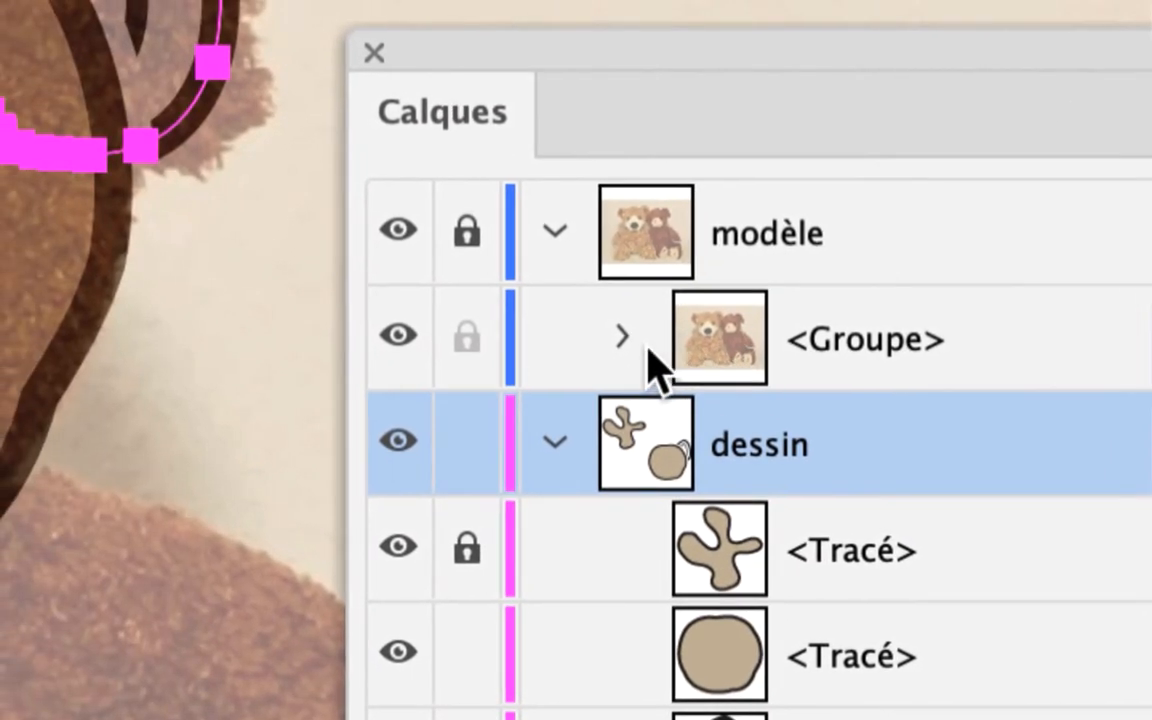
click(407, 320)
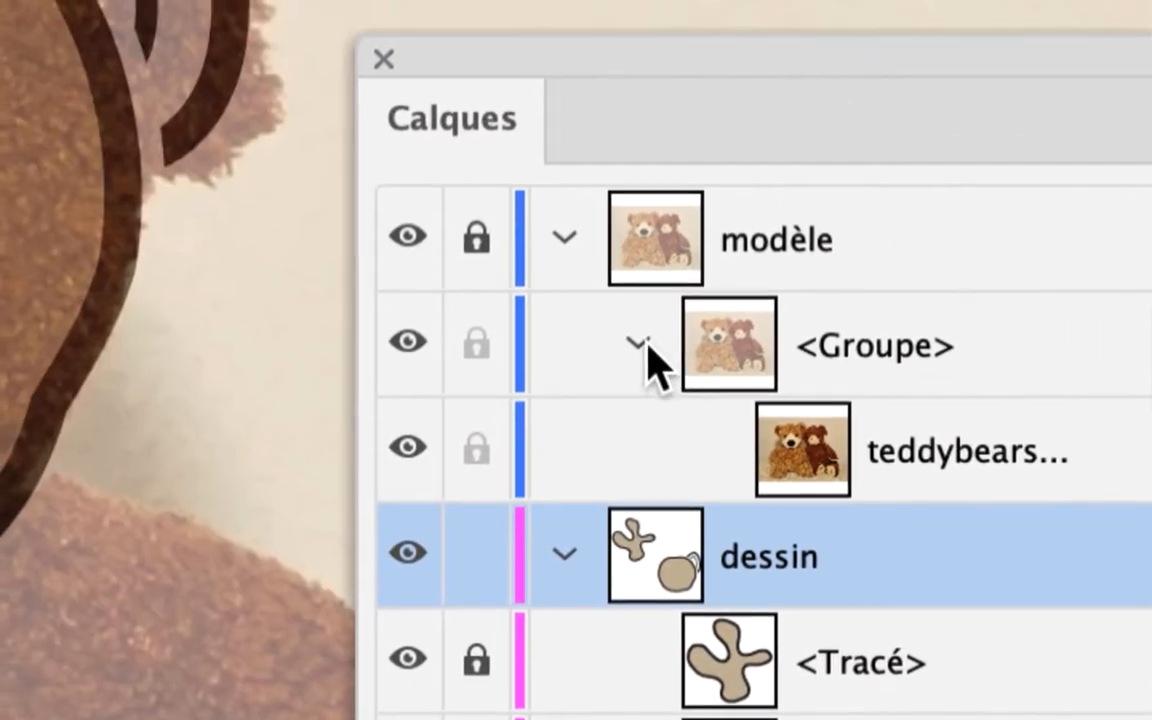
click(184, 333)
click(630, 332)
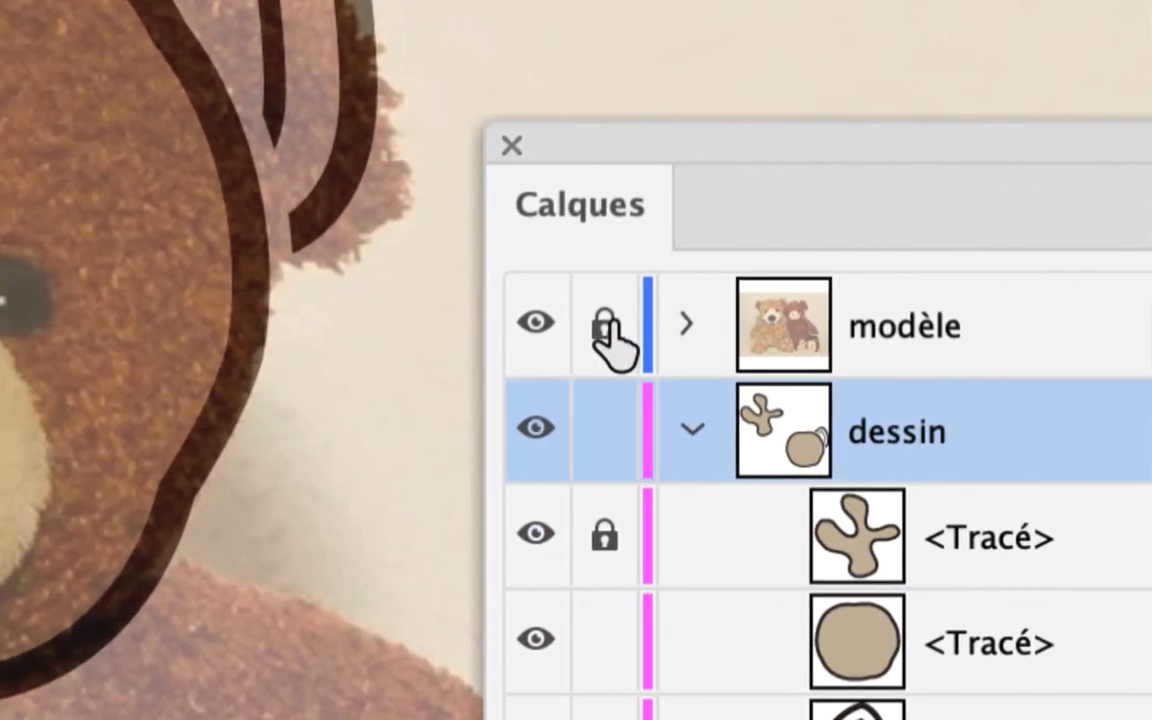
click(472, 325)
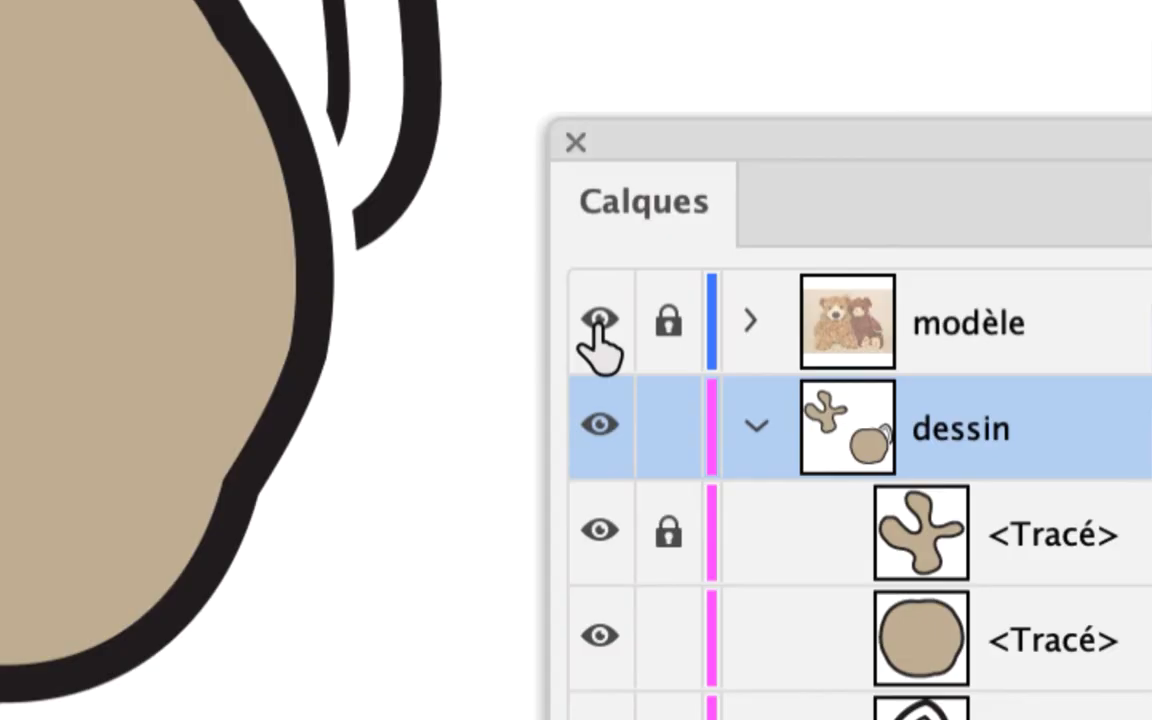
click(599, 322)
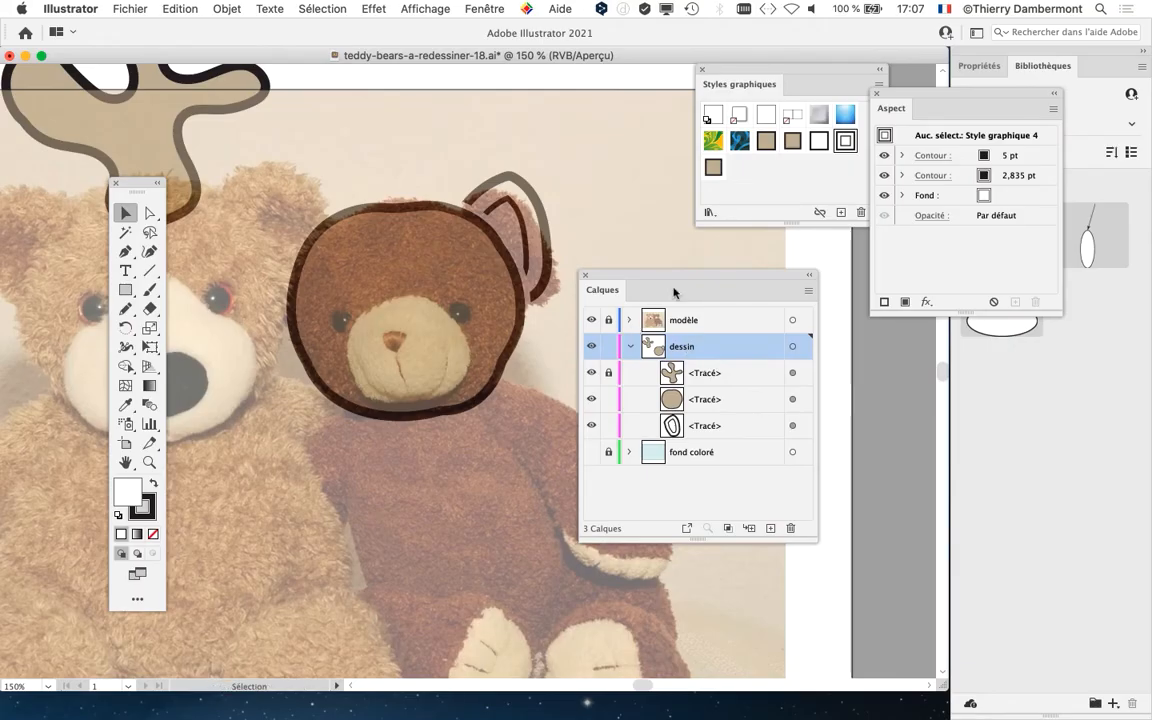
- Move the Calques panel clear of the brown bear and bring its whole body into view
drag(662, 276, 694, 253)
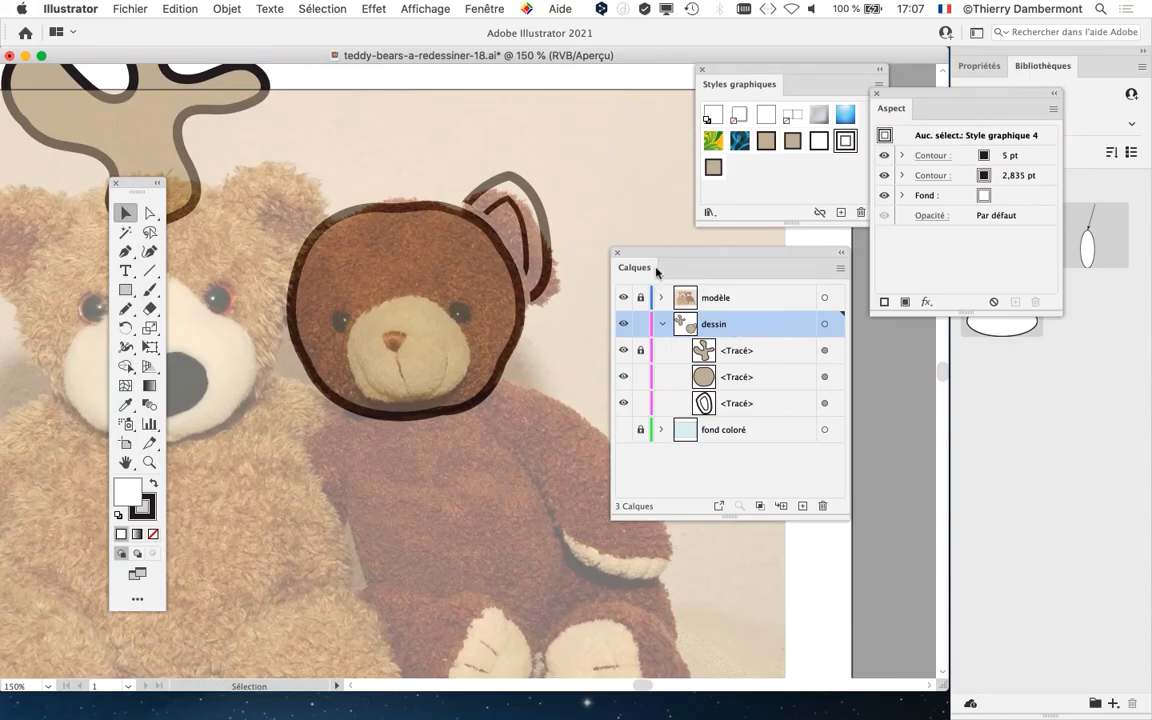
drag(652, 256, 750, 266)
scroll(506, 380, down, 5)
scroll(506, 380, right, 2)
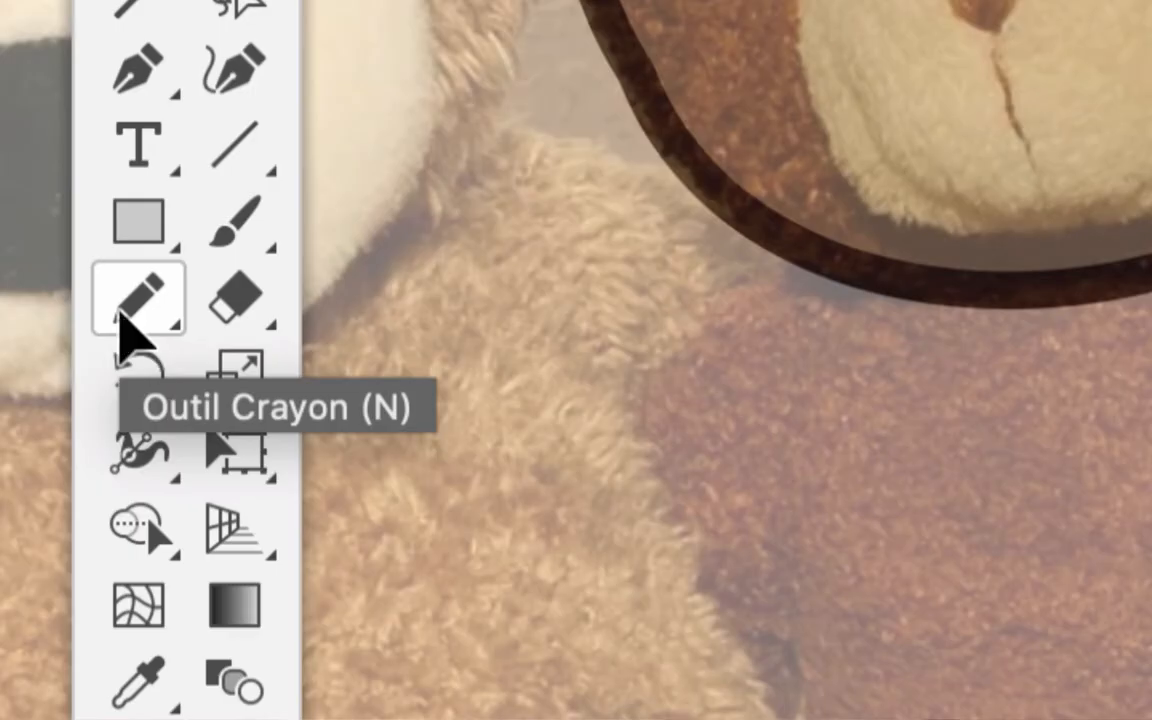
- Activate the Pencil tool and lock the head and ear paths in the dessin layer
click(120, 313)
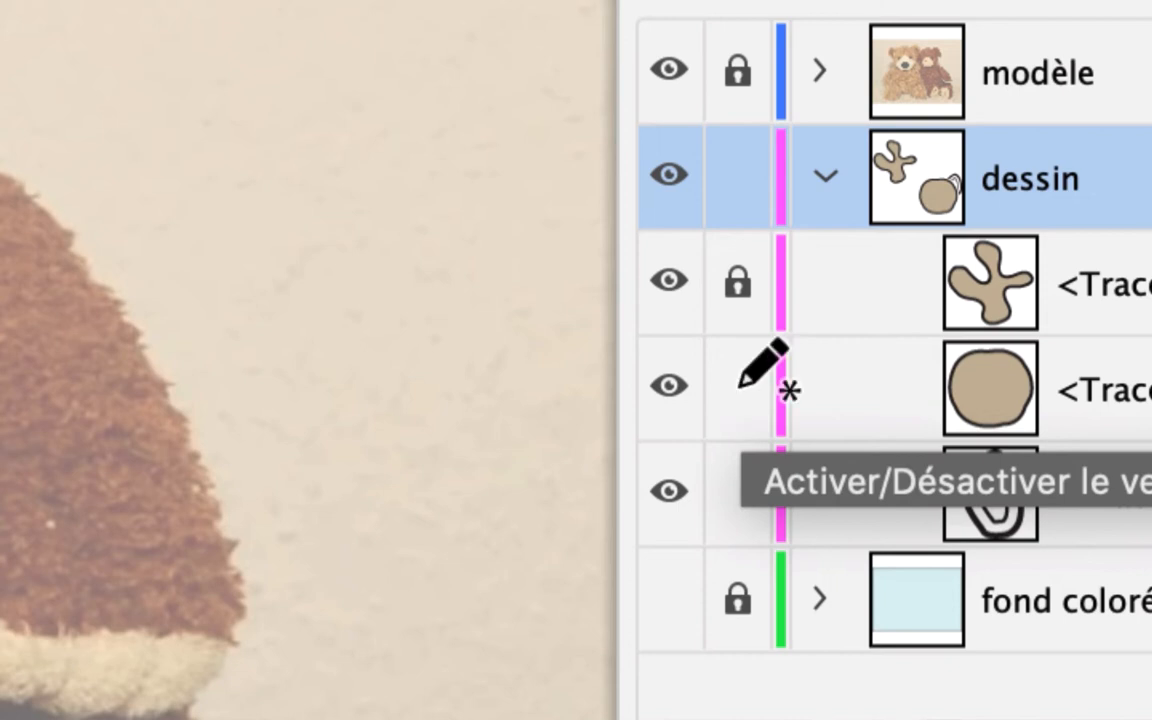
click(738, 386)
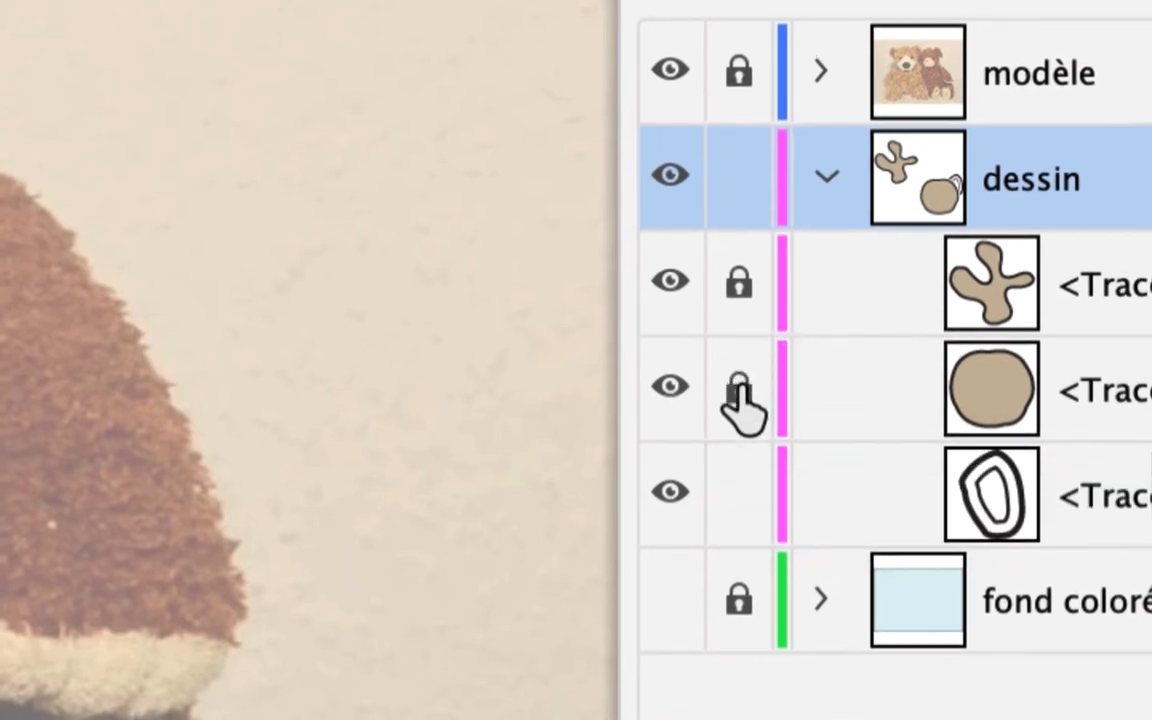
click(738, 490)
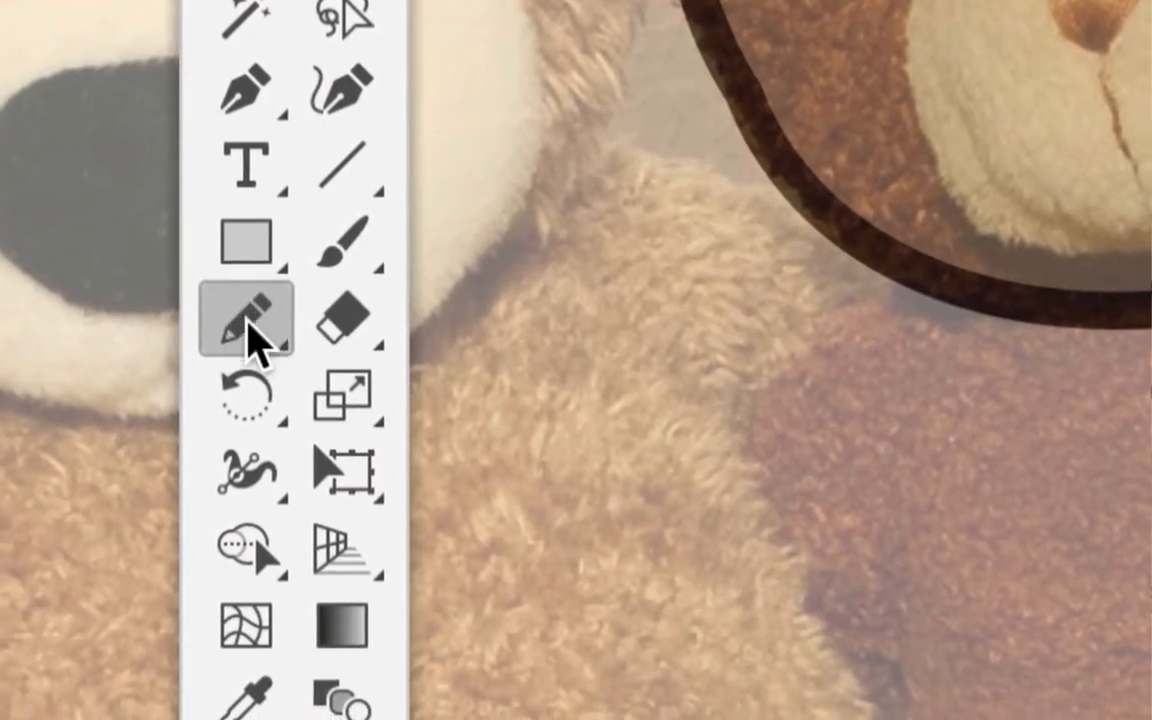
- Set the Pencil tool's fidelity to the most precise level (Précis) and apply the options
double_click(247, 322)
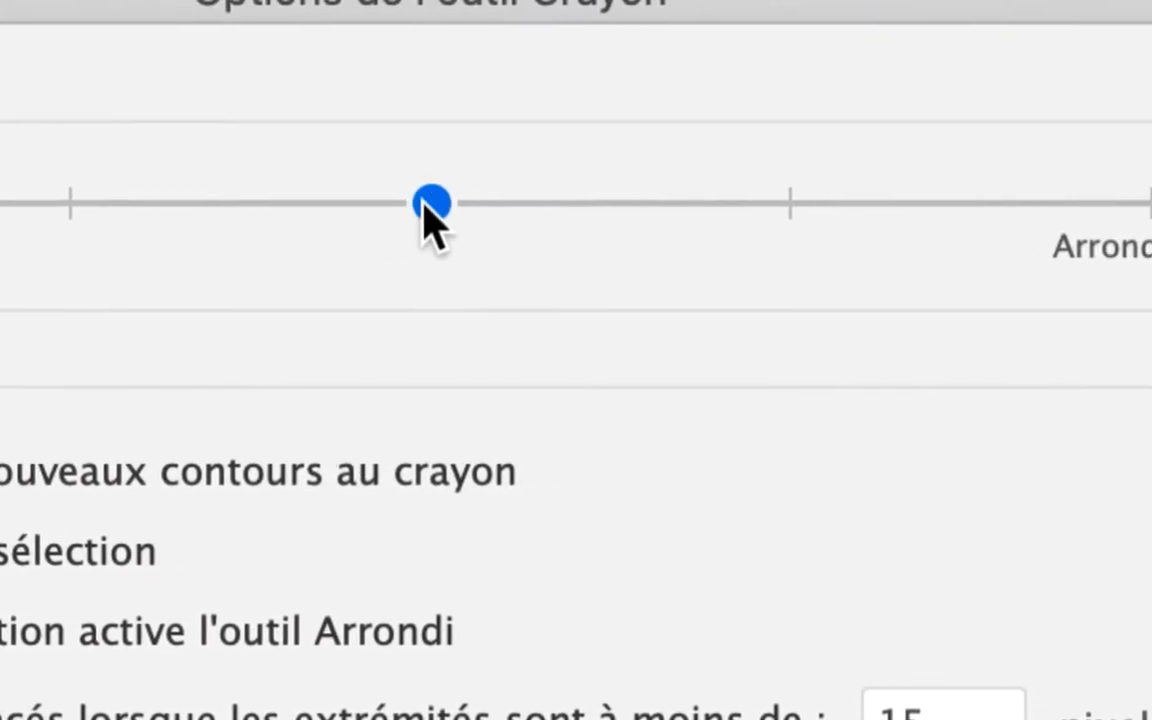
drag(421, 198, 0, 215)
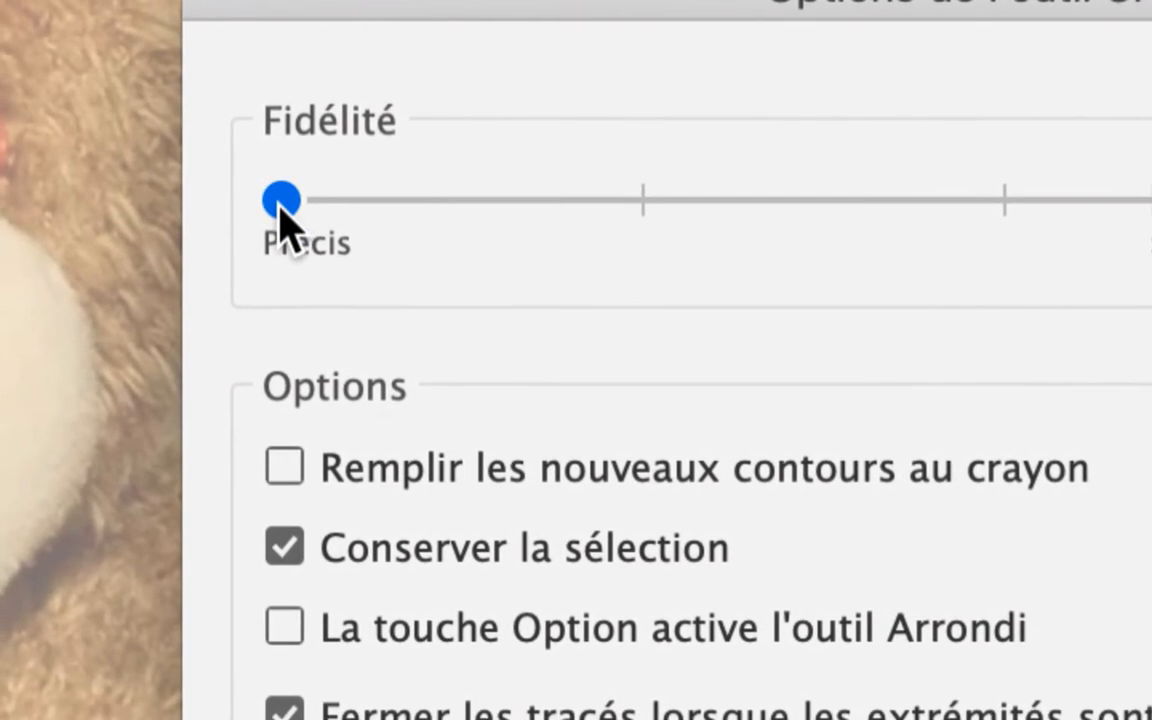
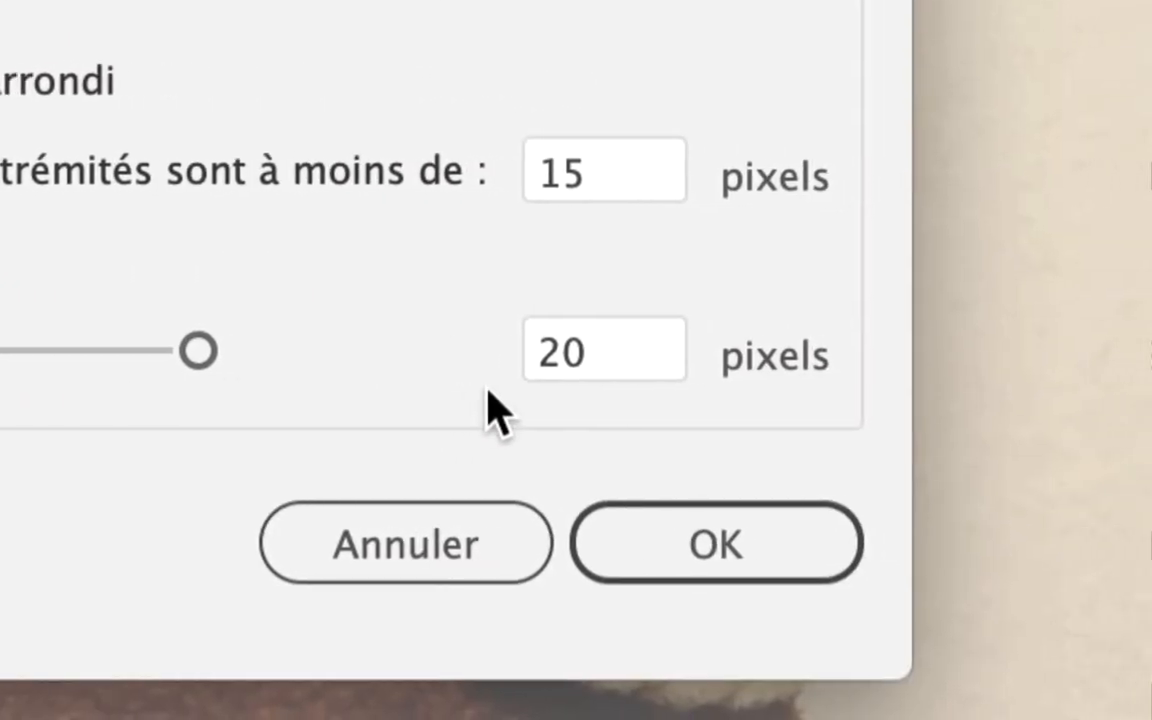
drag(514, 379, 480, 390)
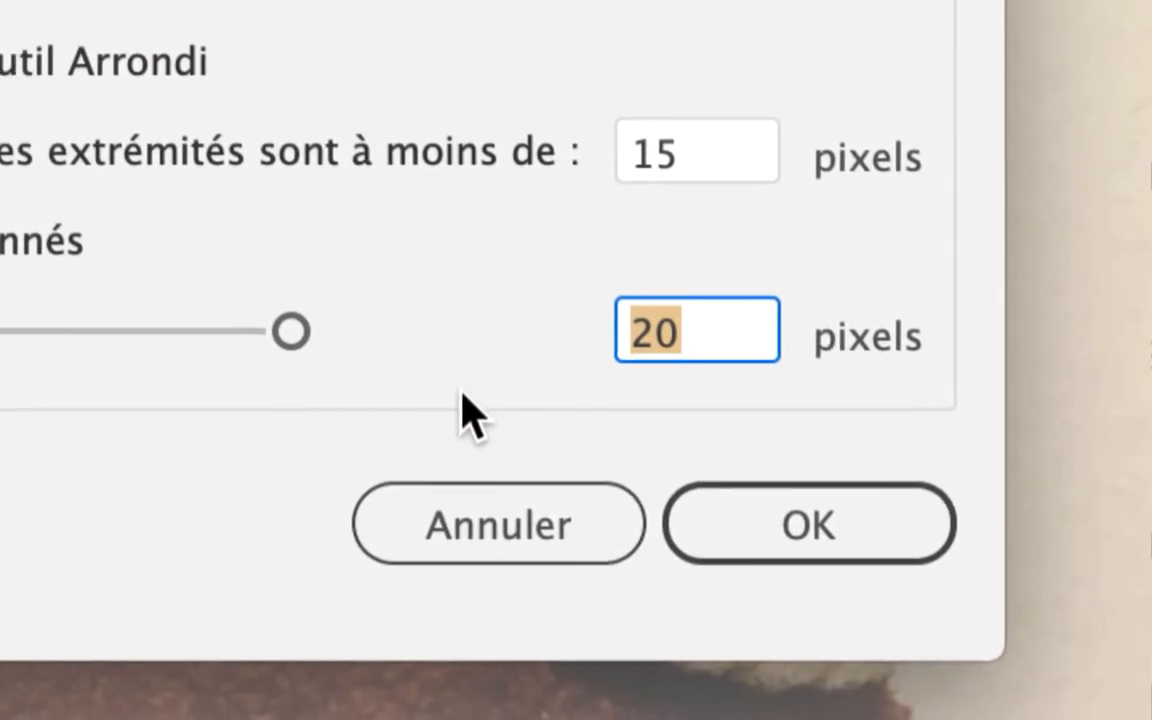
click(222, 349)
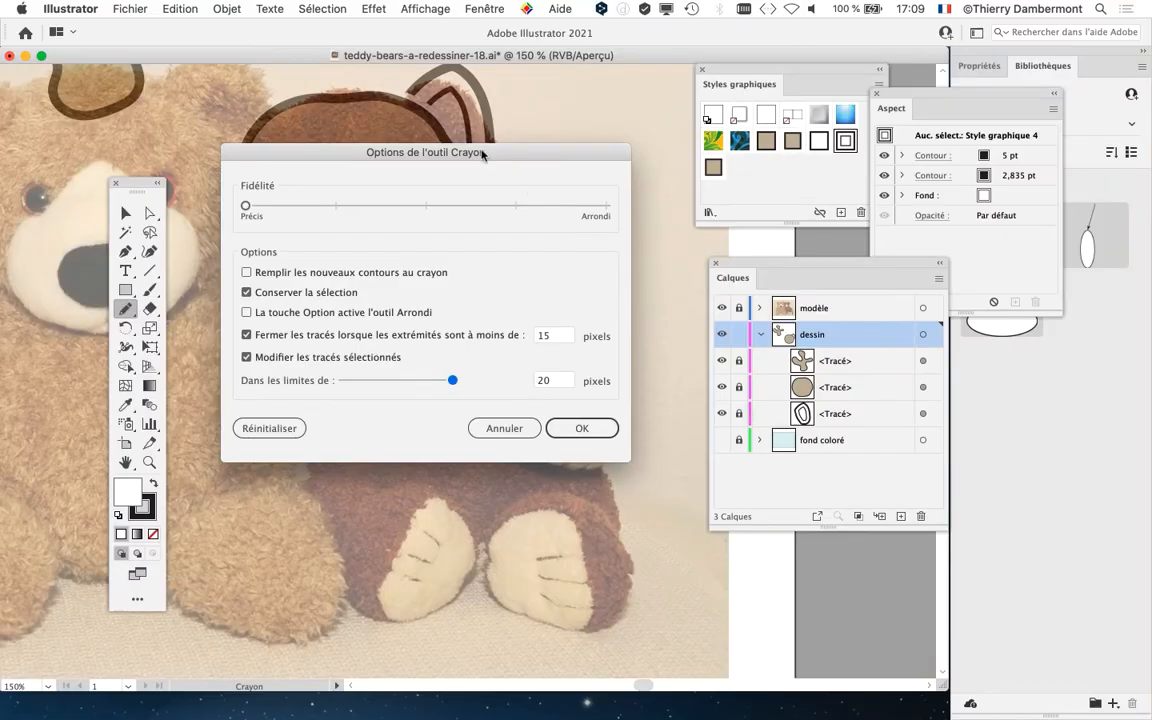
mouse_move(481, 153)
mouse_down()
mouse_move(542, 259)
mouse_move(478, 248)
mouse_move(463, 216)
mouse_up()
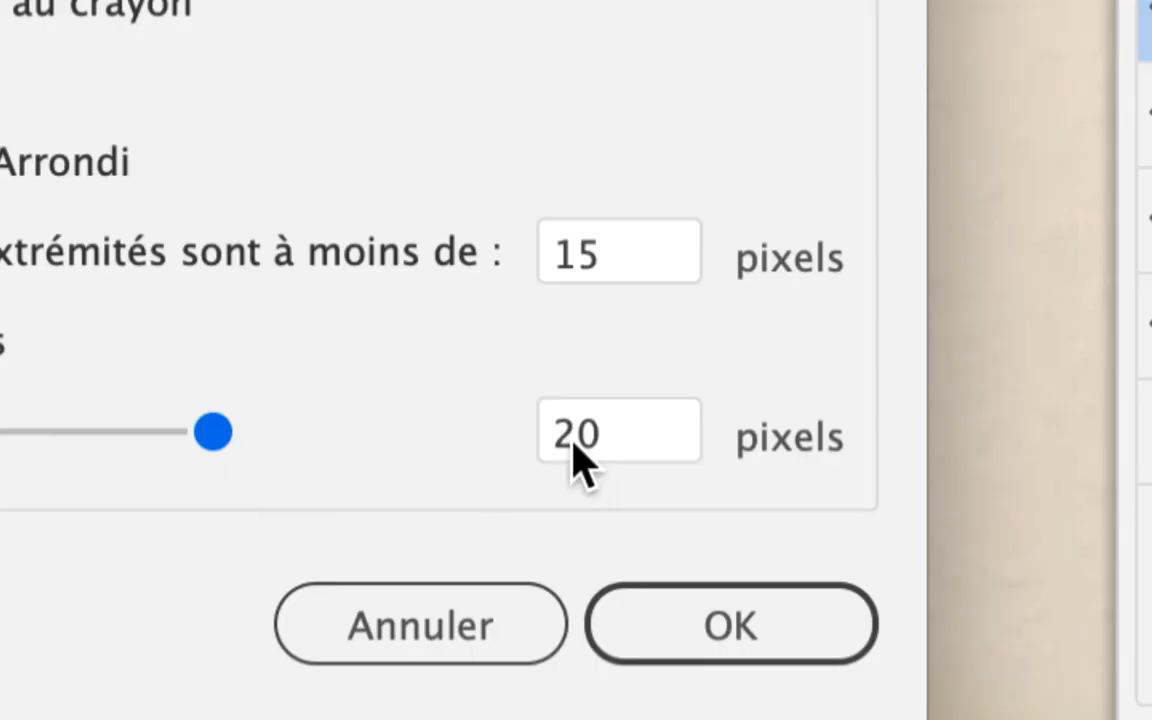
double_click(578, 458)
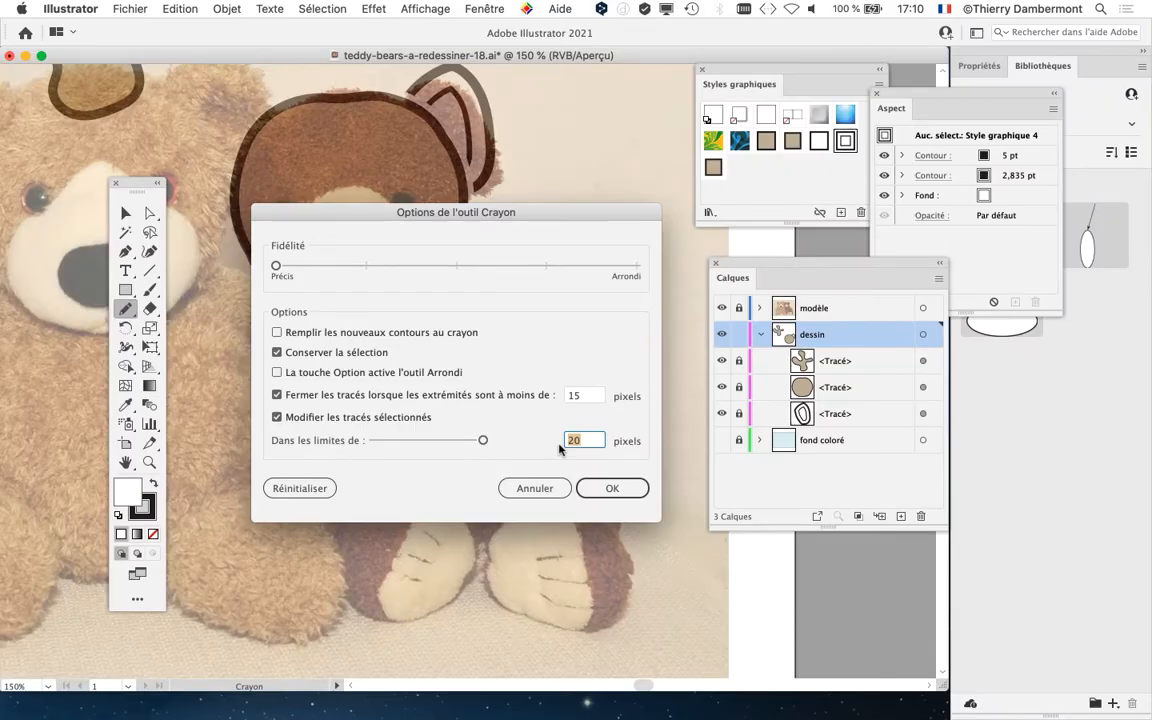
click(613, 489)
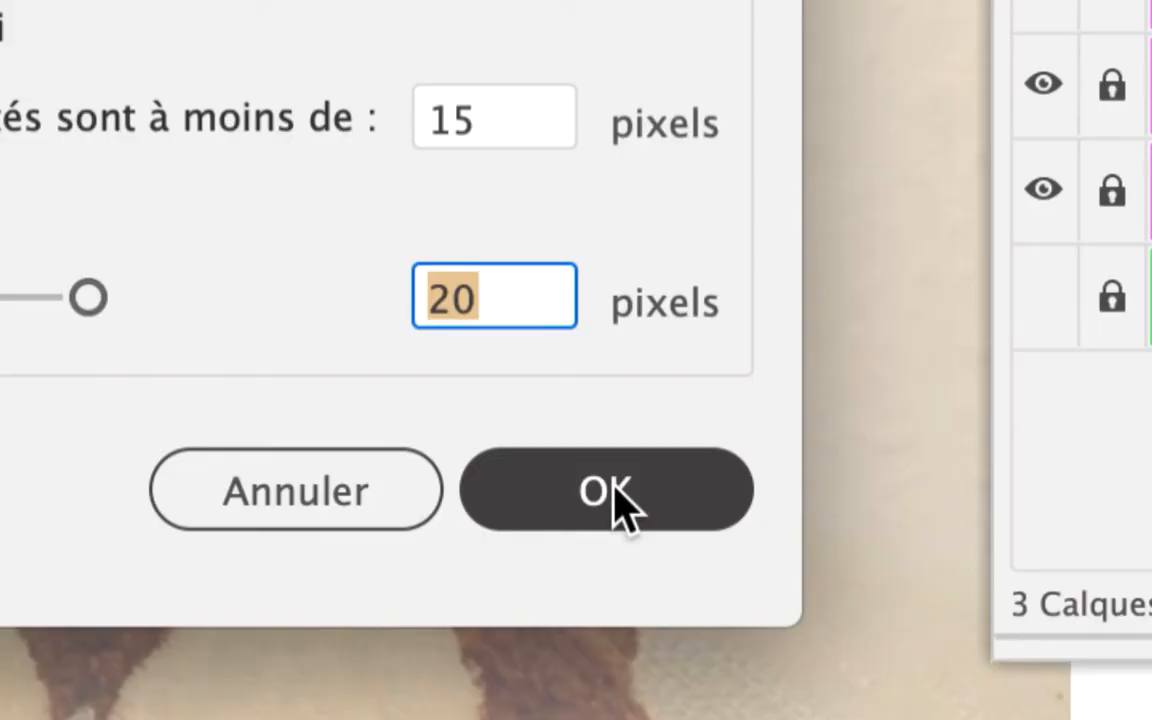
click(613, 489)
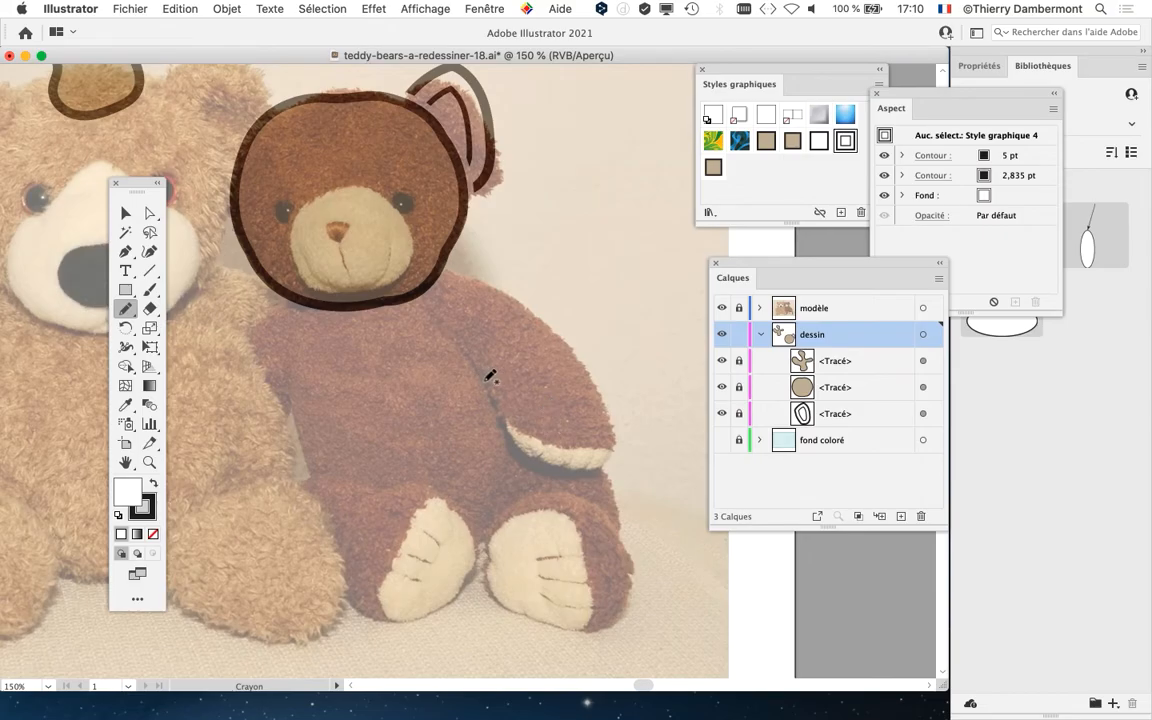
- Trace the brown bear's muzzle as a closed freehand path with the Pencil tool and inspect its anchor points up close
scroll(490, 376, down, 3)
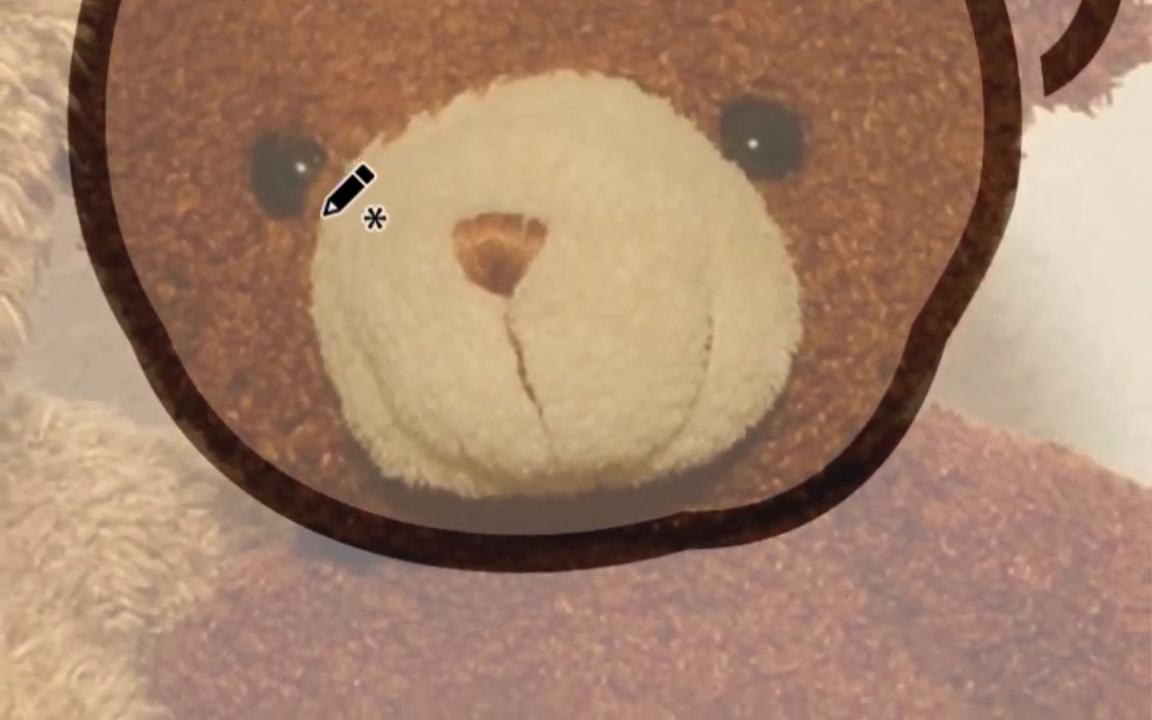
mouse_move(322, 213)
mouse_down()
mouse_move(316, 244)
mouse_move(337, 260)
mouse_move(392, 268)
mouse_move(416, 257)
mouse_move(400, 192)
mouse_move(373, 185)
mouse_move(332, 203)
mouse_up()
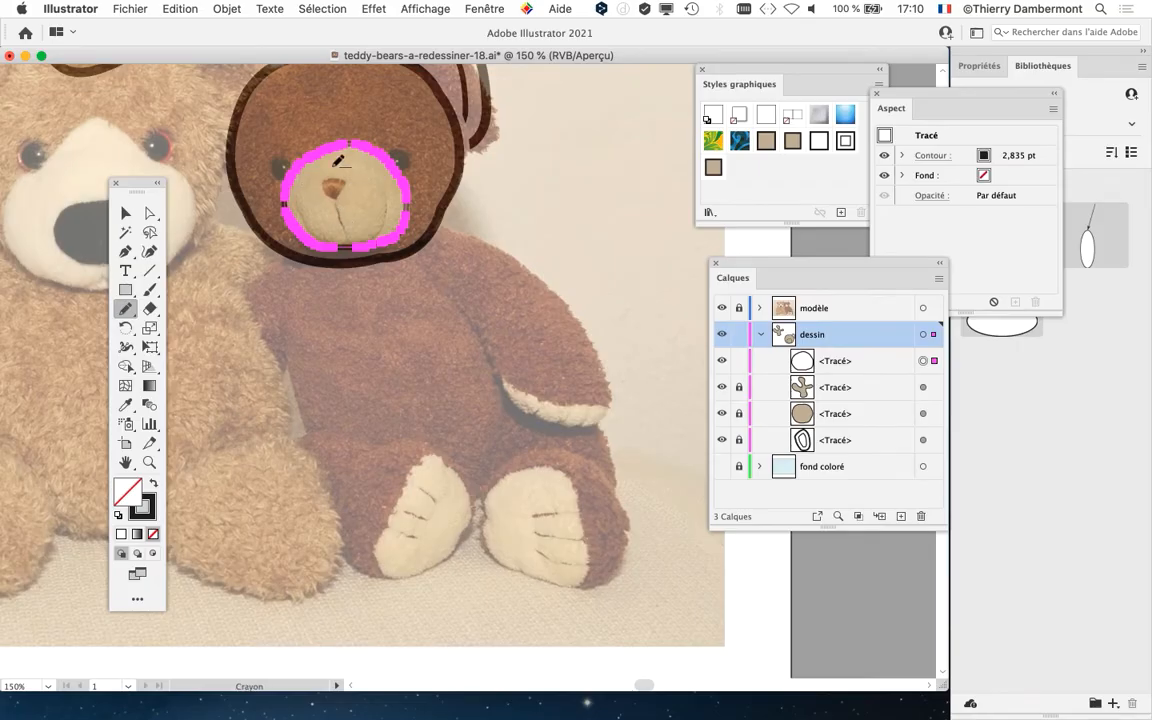
scroll(450, 140, up, 5)
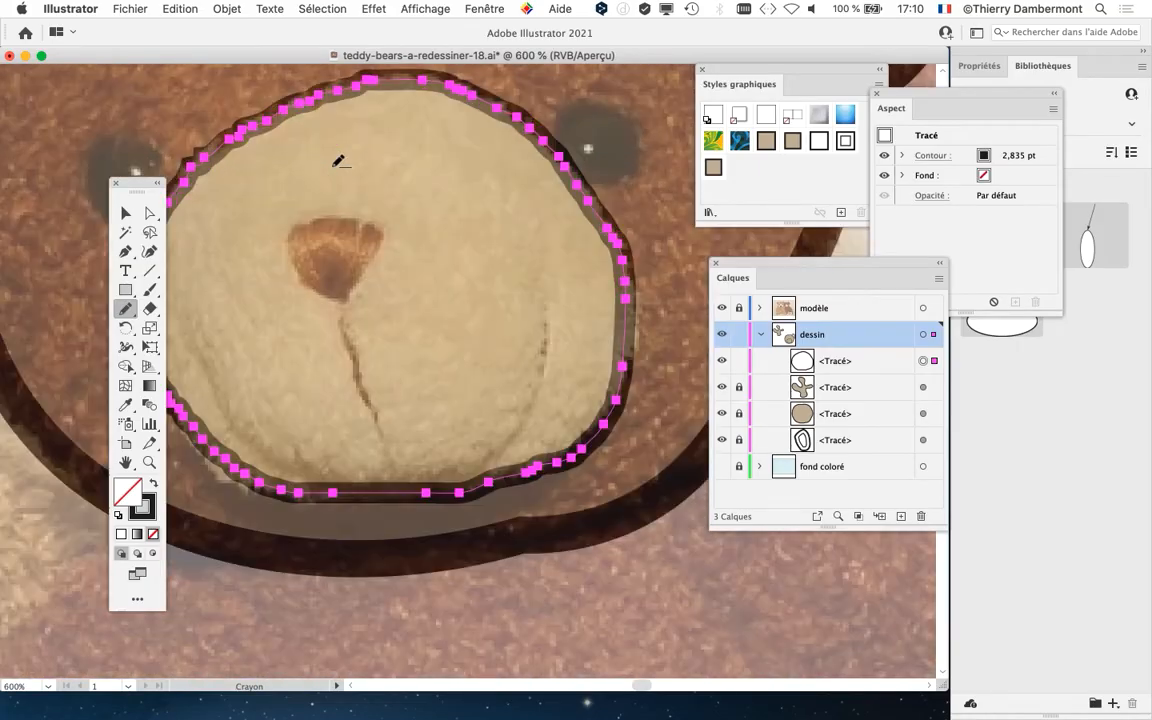
scroll(339, 161, down, 2)
scroll(339, 161, down, 2)
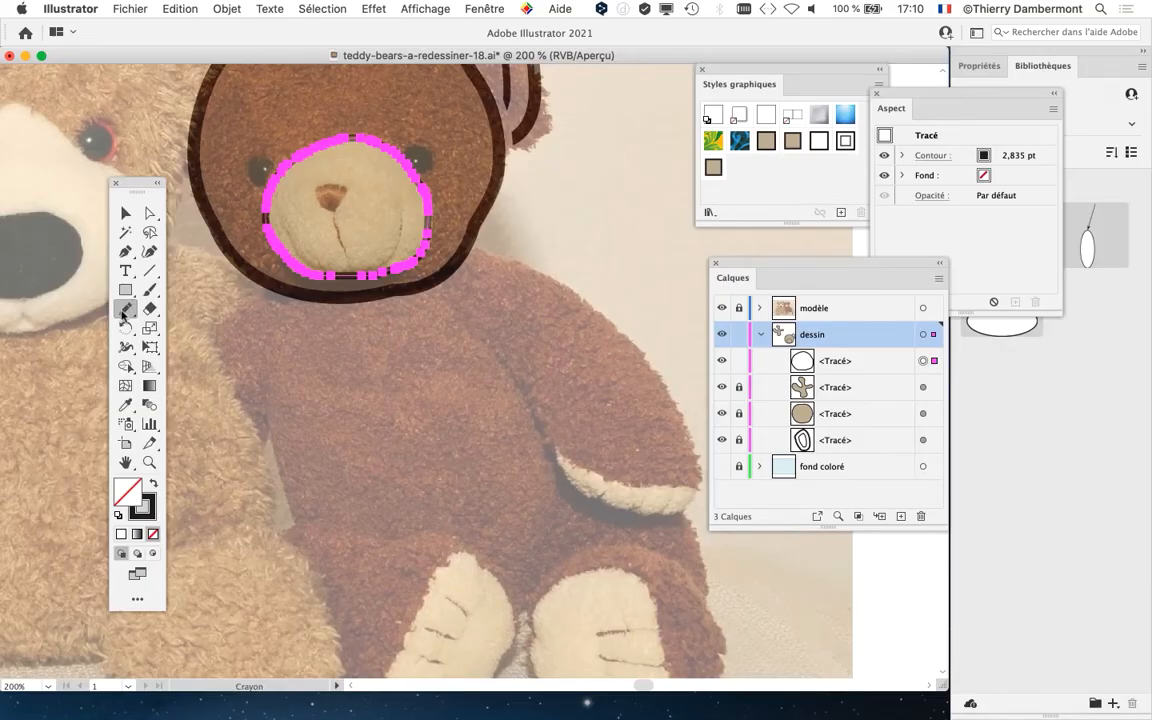
- Set the Pencil tool's fidelity one notch from Précis toward Arrondi and apply the options
double_click(124, 310)
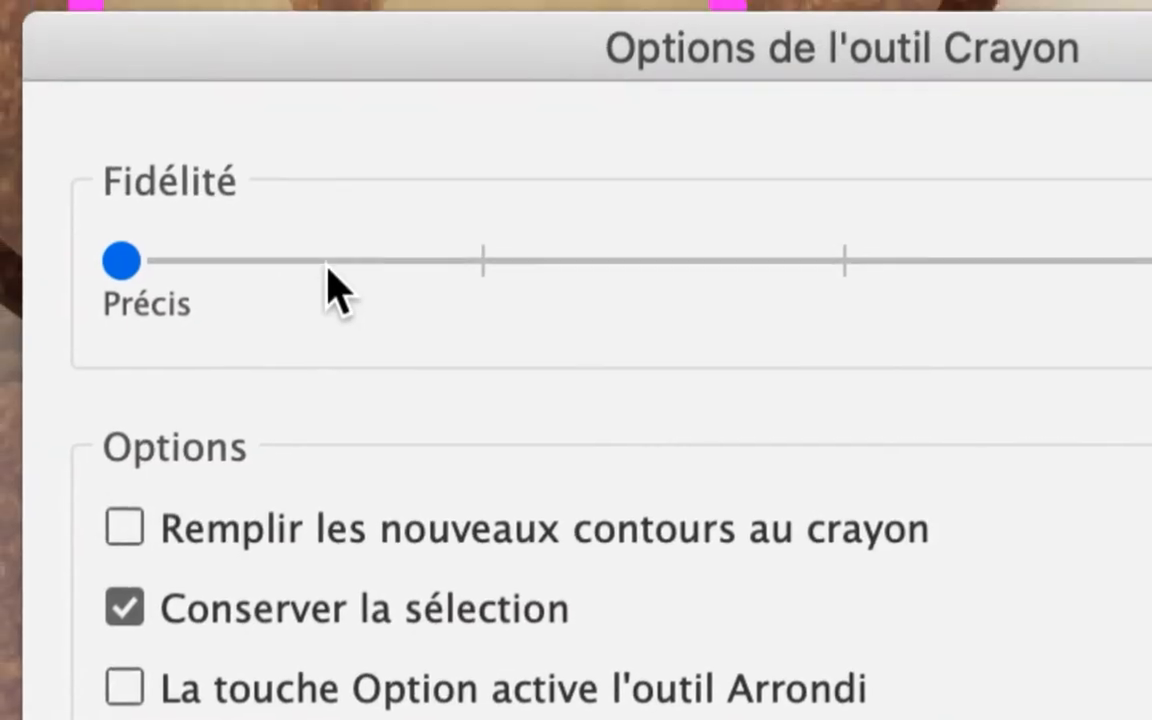
click(331, 276)
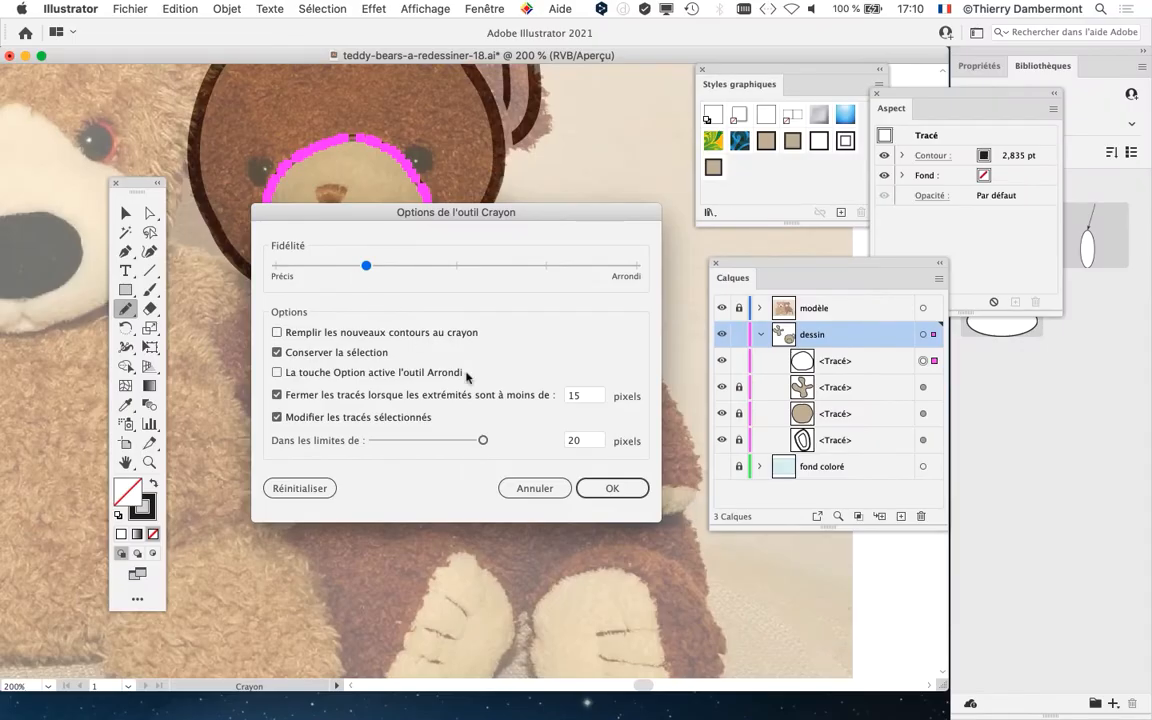
click(621, 489)
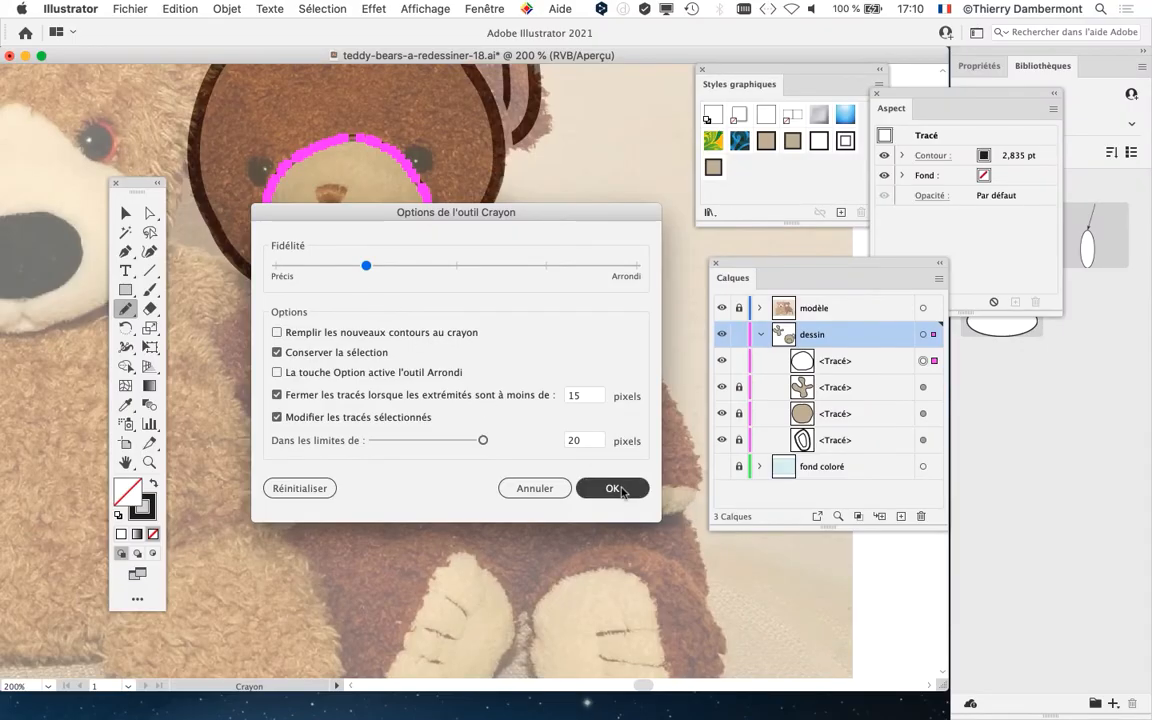
- Deselect the muzzle path and move the floating toolbox away from the brown bear
key(space)
mouse_move(477, 434)
mouse_down()
mouse_move(383, 355)
mouse_move(384, 325)
mouse_up()
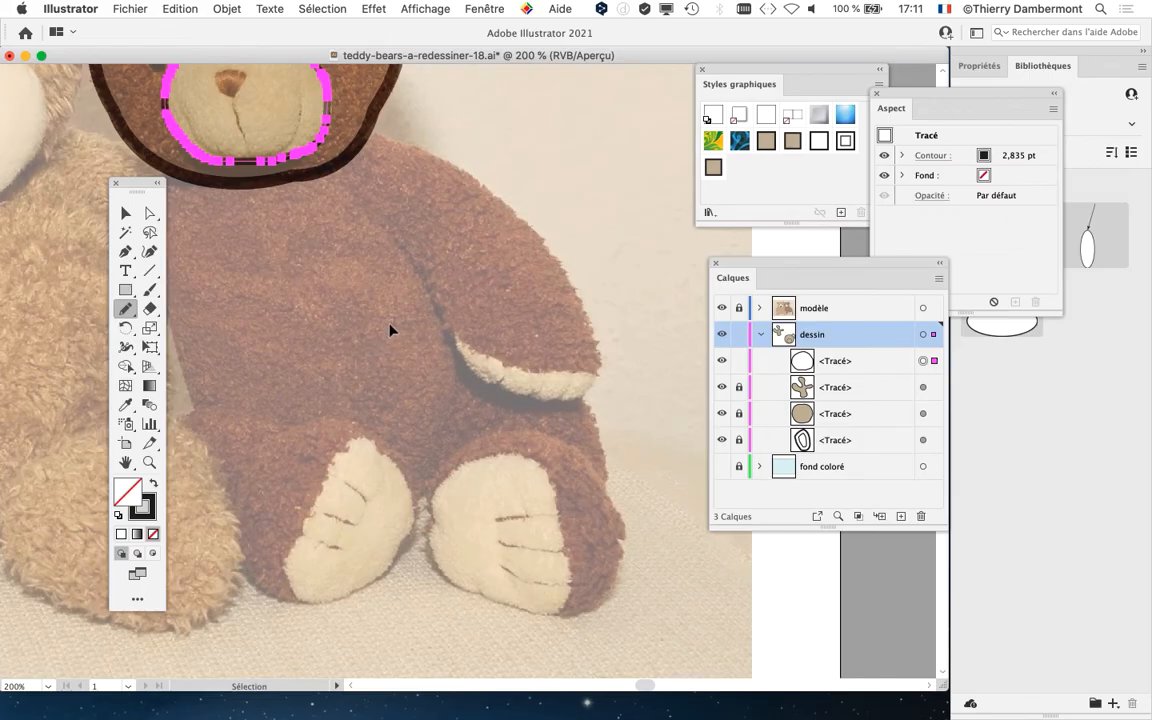
super+click(499, 160)
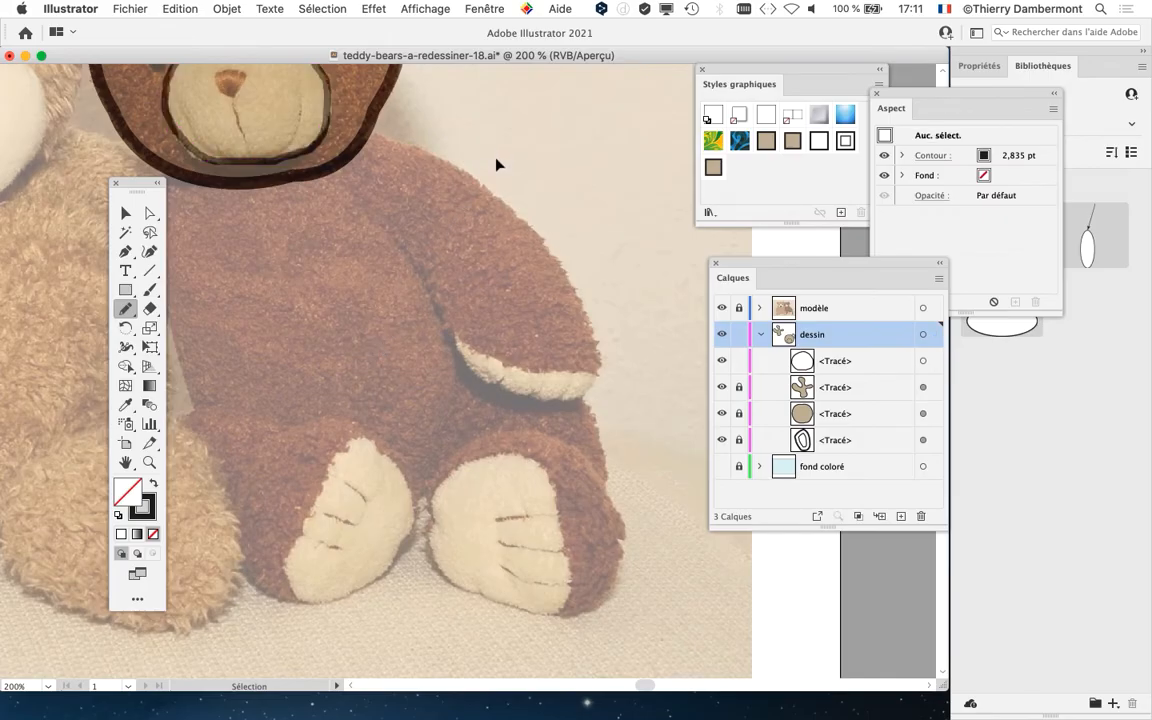
key(space)
drag(493, 177, 493, 276)
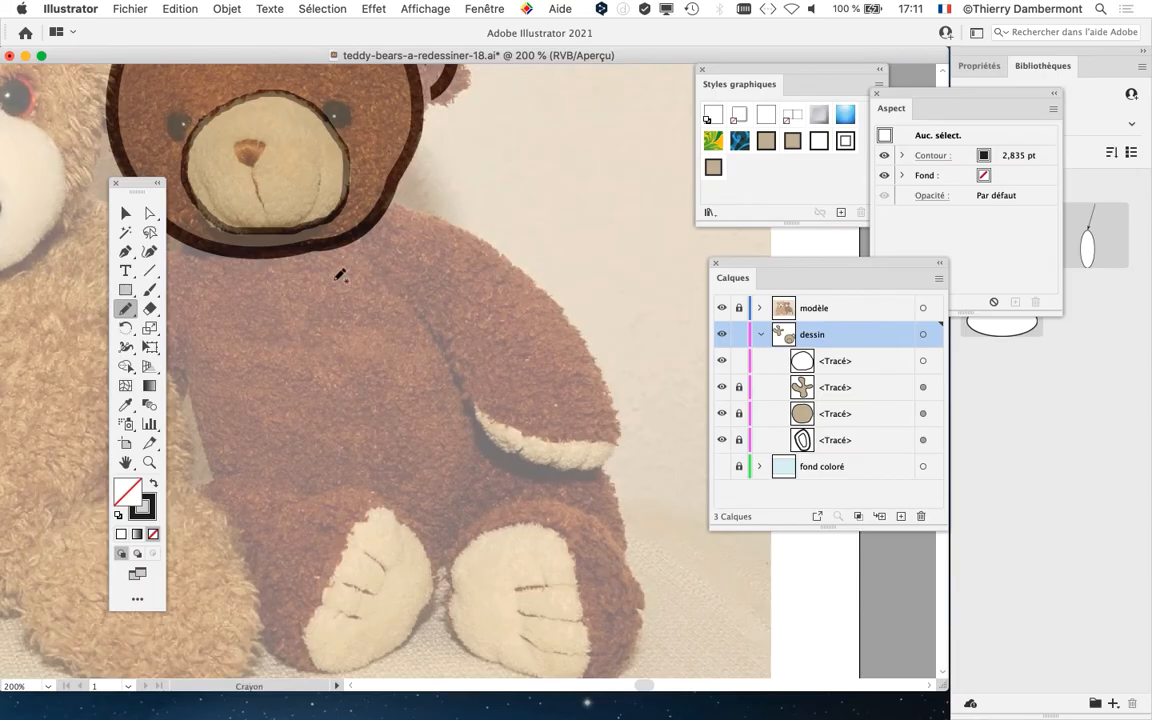
drag(129, 184, 66, 172)
key(space)
drag(482, 285, 529, 353)
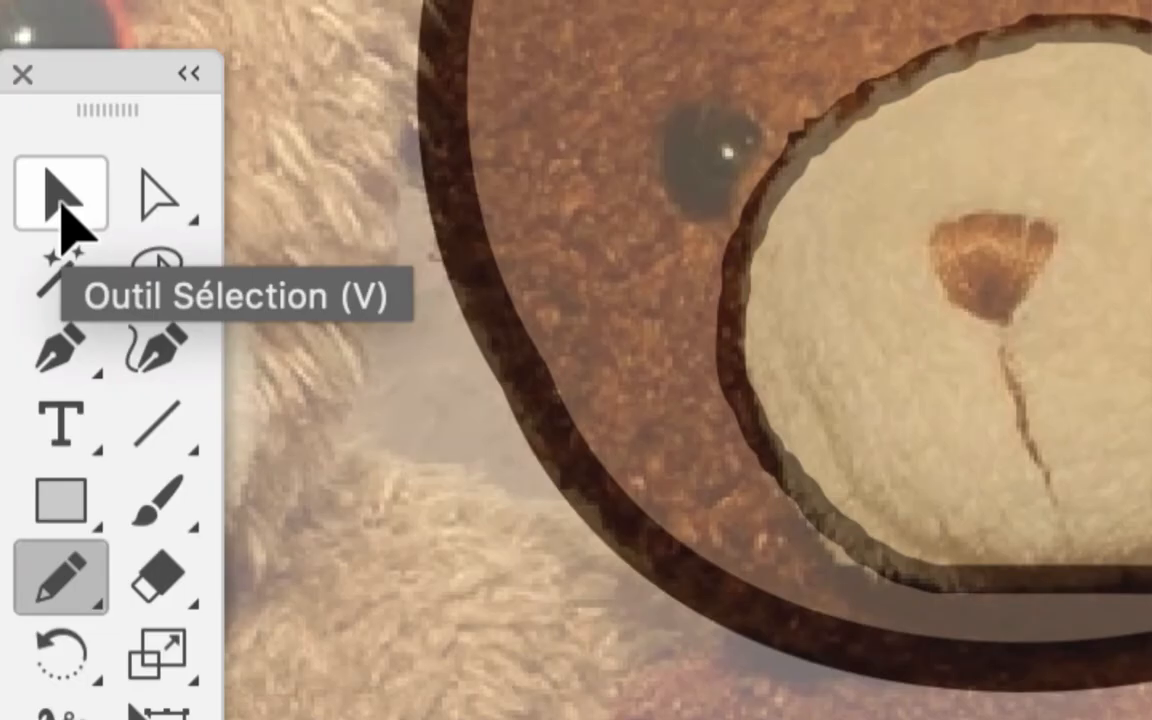
- Apply the graphic style Style graphique 5 to the brown bear's muzzle path and deselect it
click(63, 203)
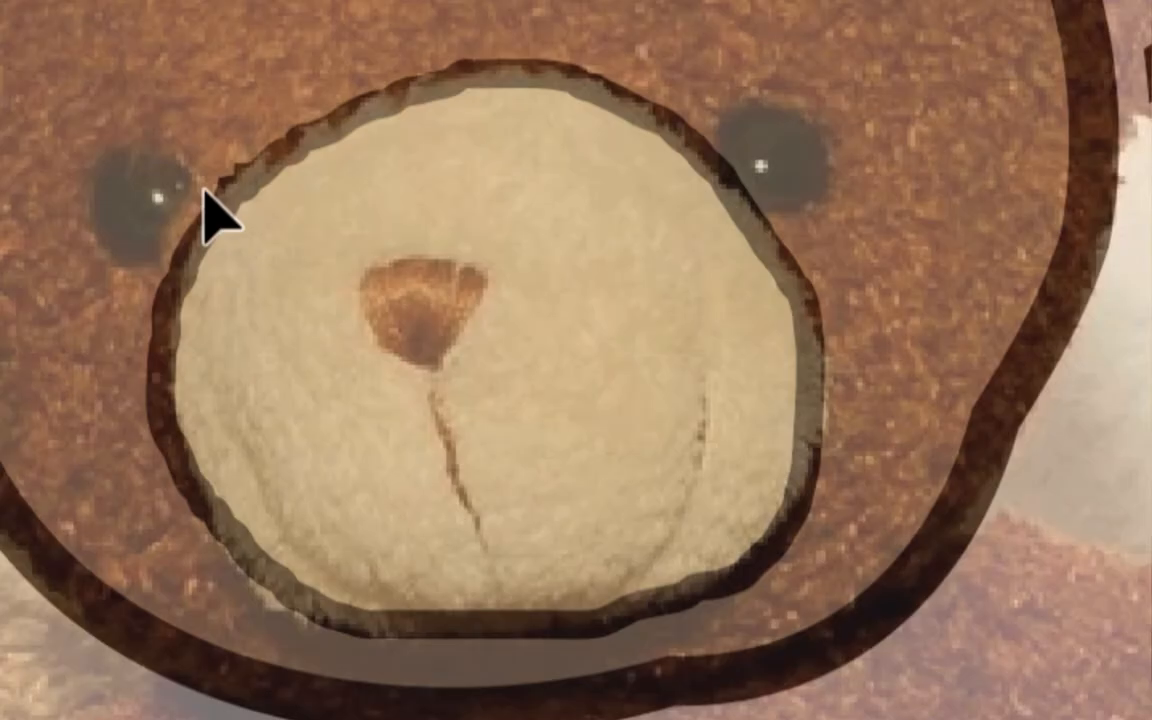
click(205, 195)
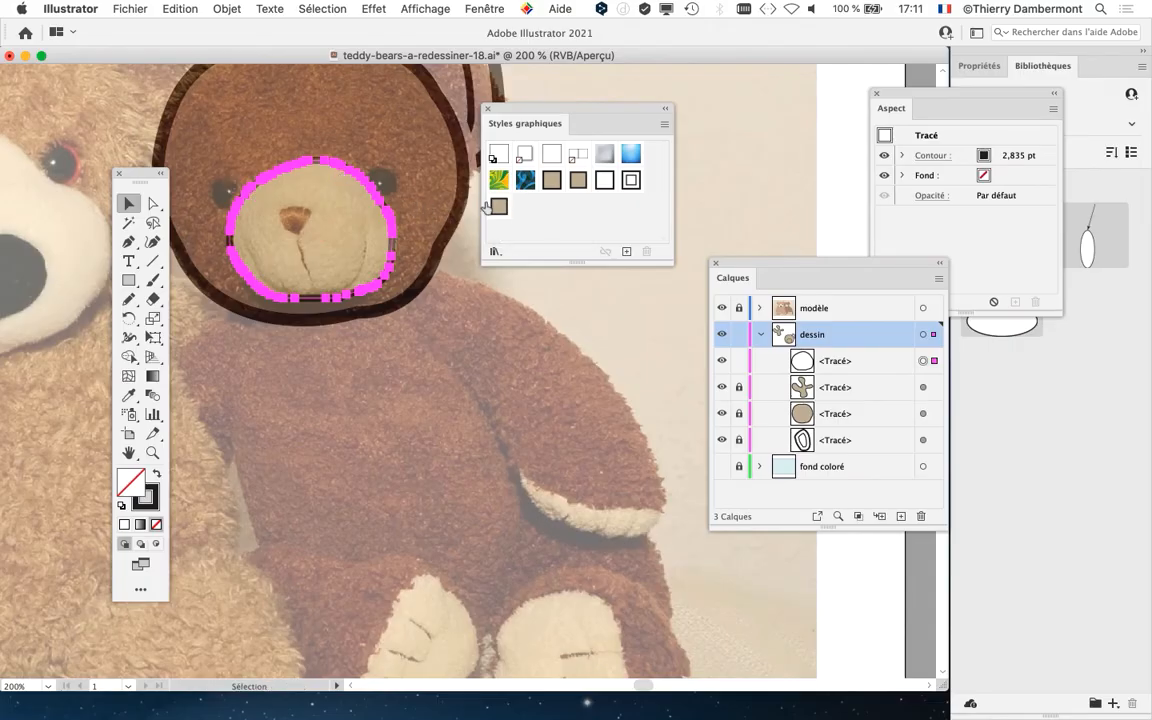
click(499, 208)
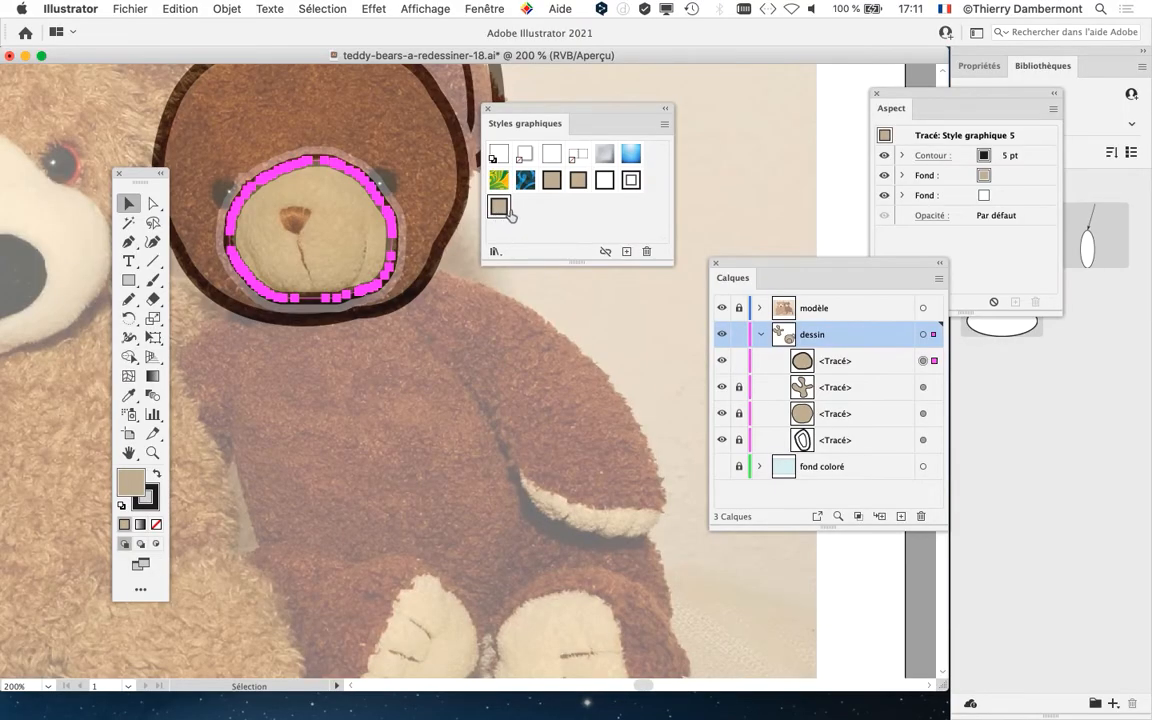
drag(522, 108, 628, 97)
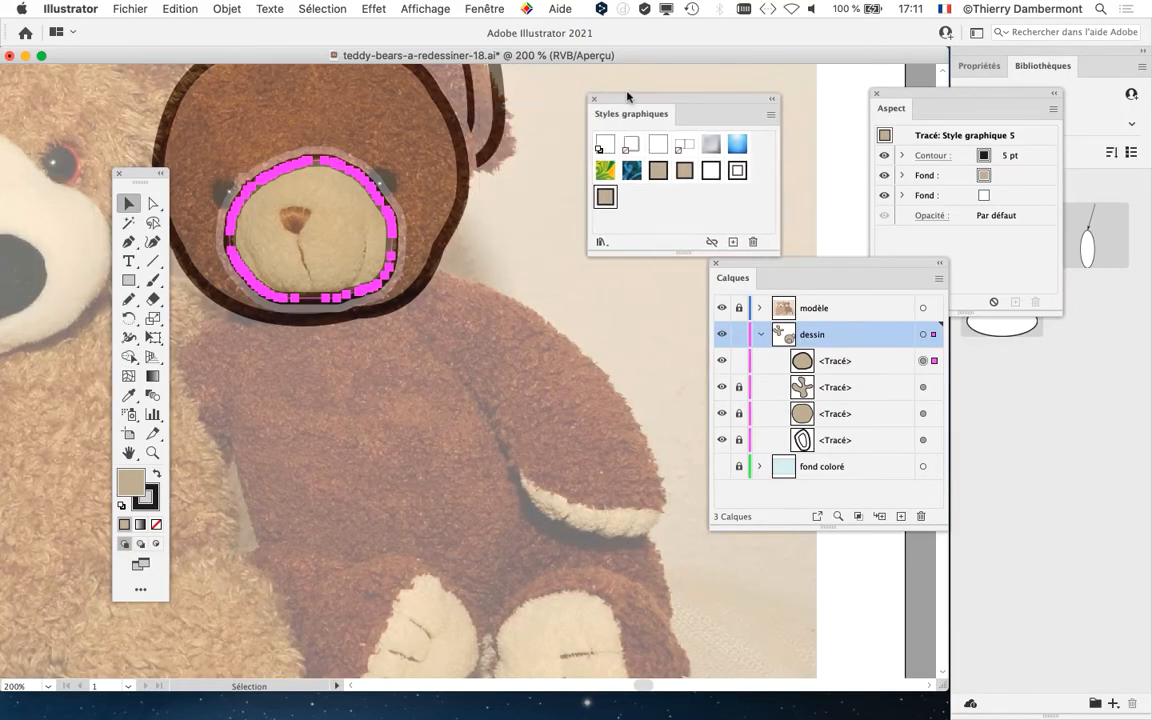
click(517, 246)
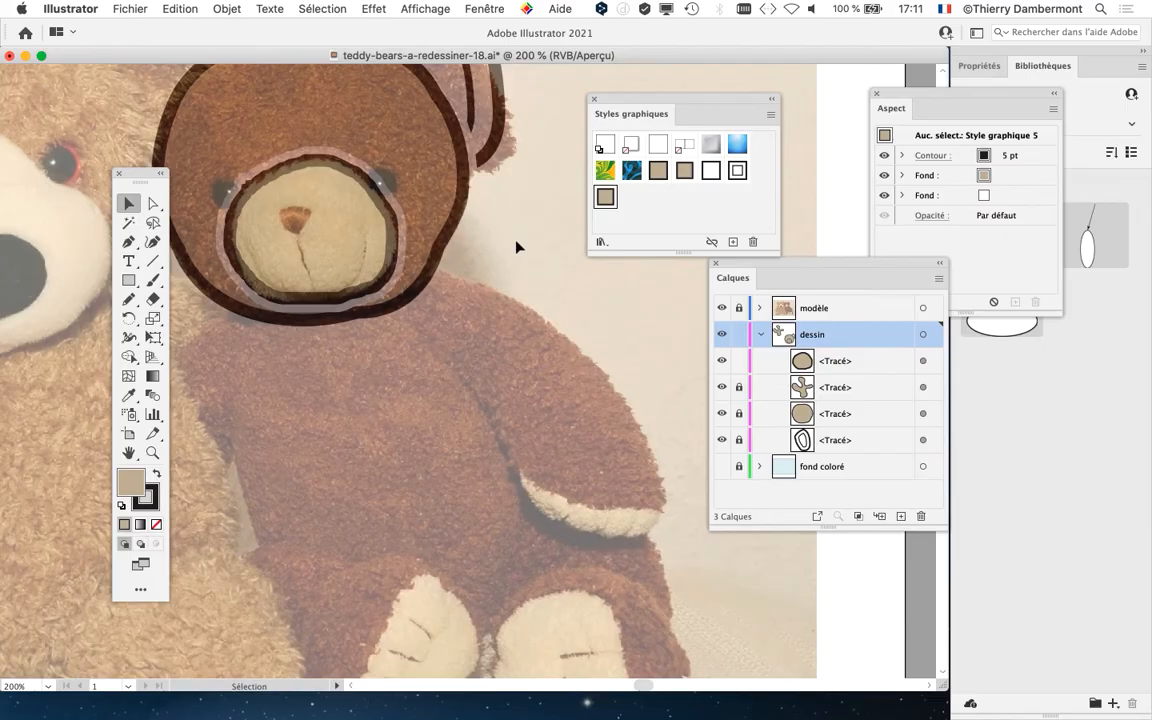
- Trace the brown bear's torso as a closed freehand path with the Pencil tool, starting just below the muzzle
scroll(411, 319, down, 3)
scroll(411, 319, right, 1)
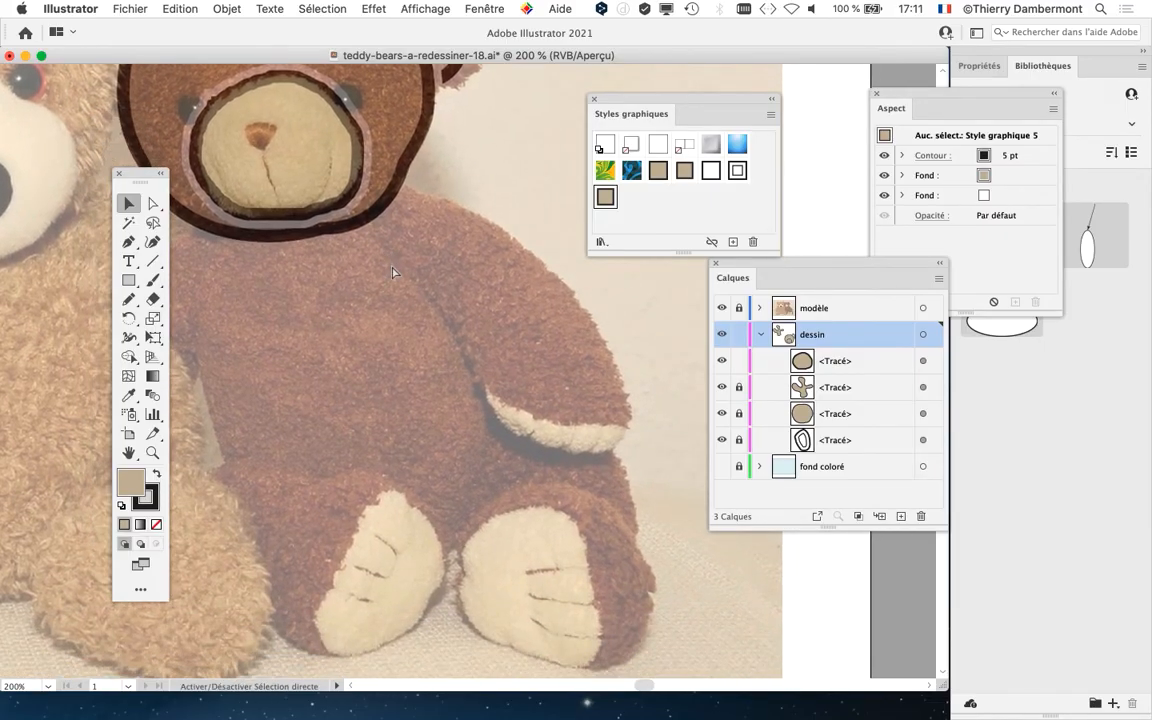
scroll(375, 388, down, 1)
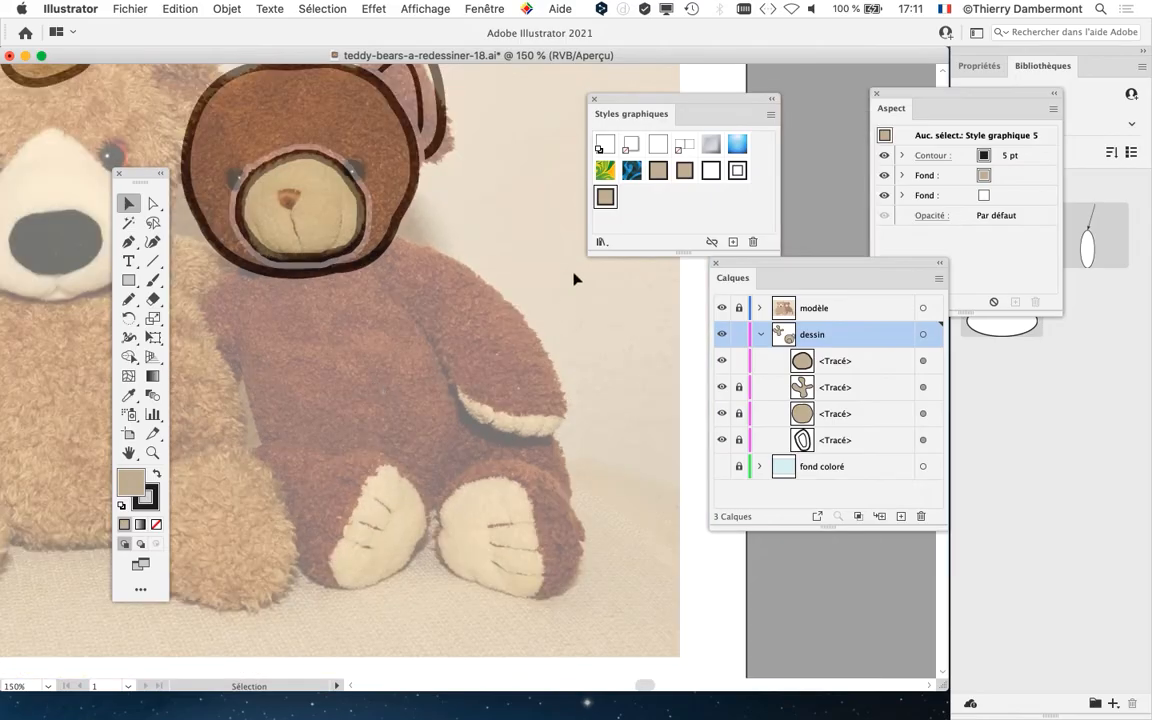
scroll(510, 263, down, 2)
scroll(510, 263, right, 1)
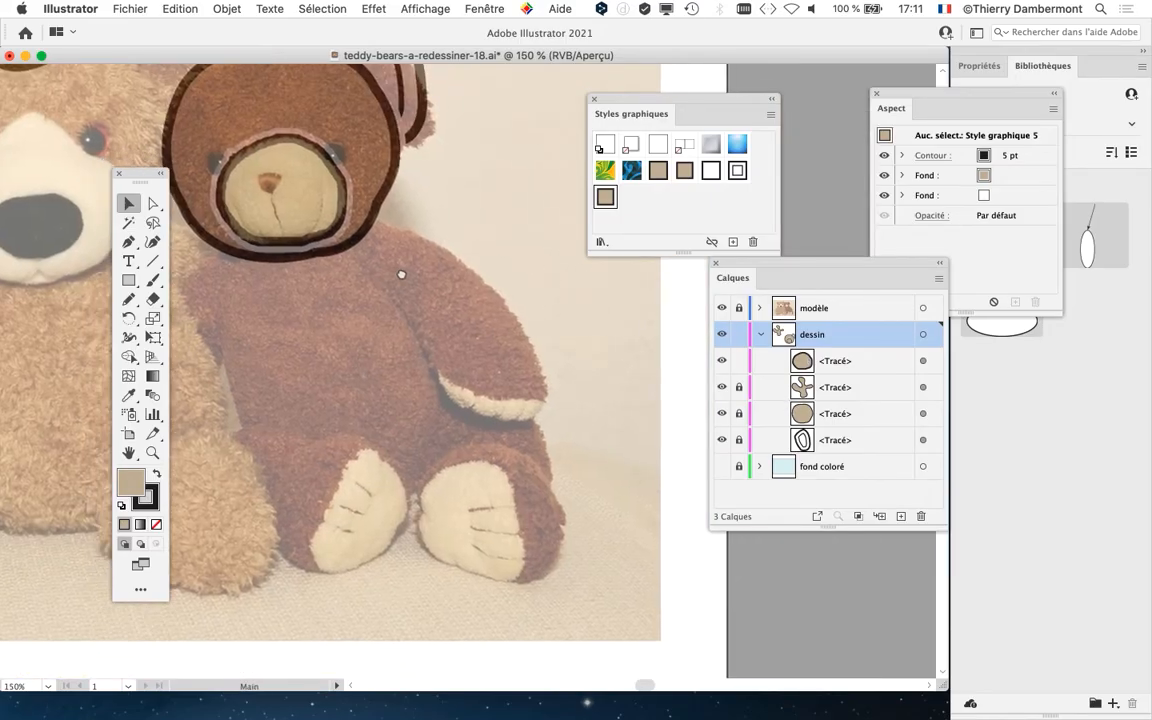
click(129, 300)
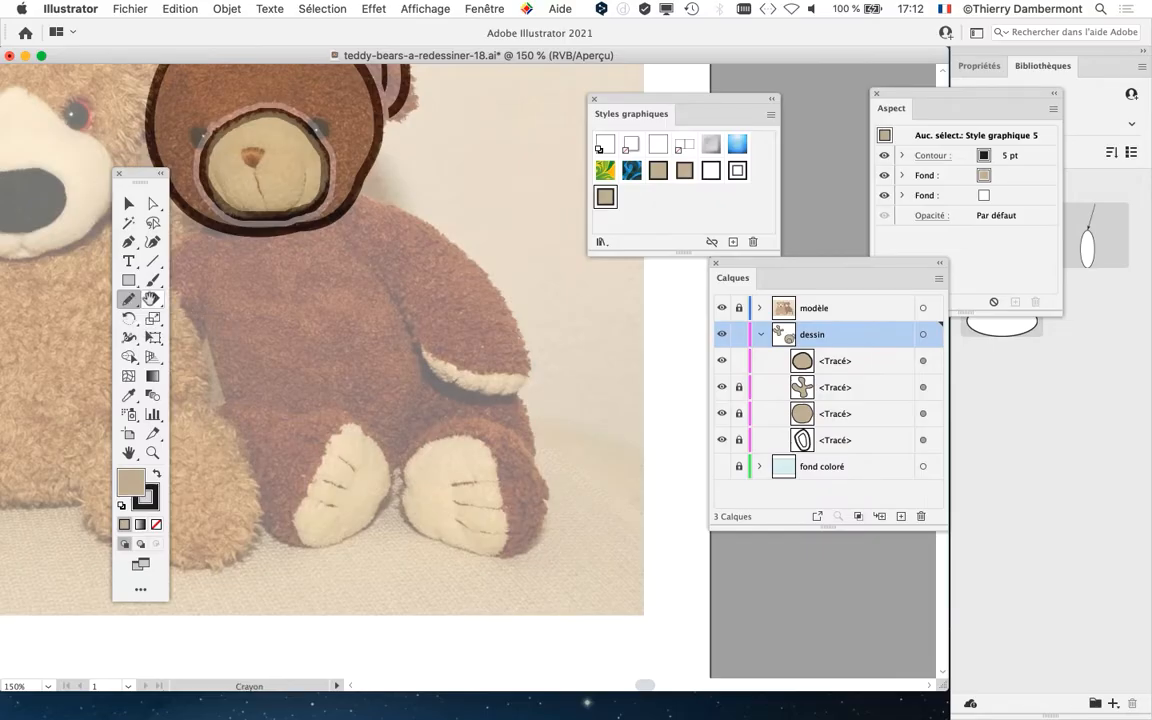
scroll(347, 334, left, 3)
scroll(347, 334, down, 1)
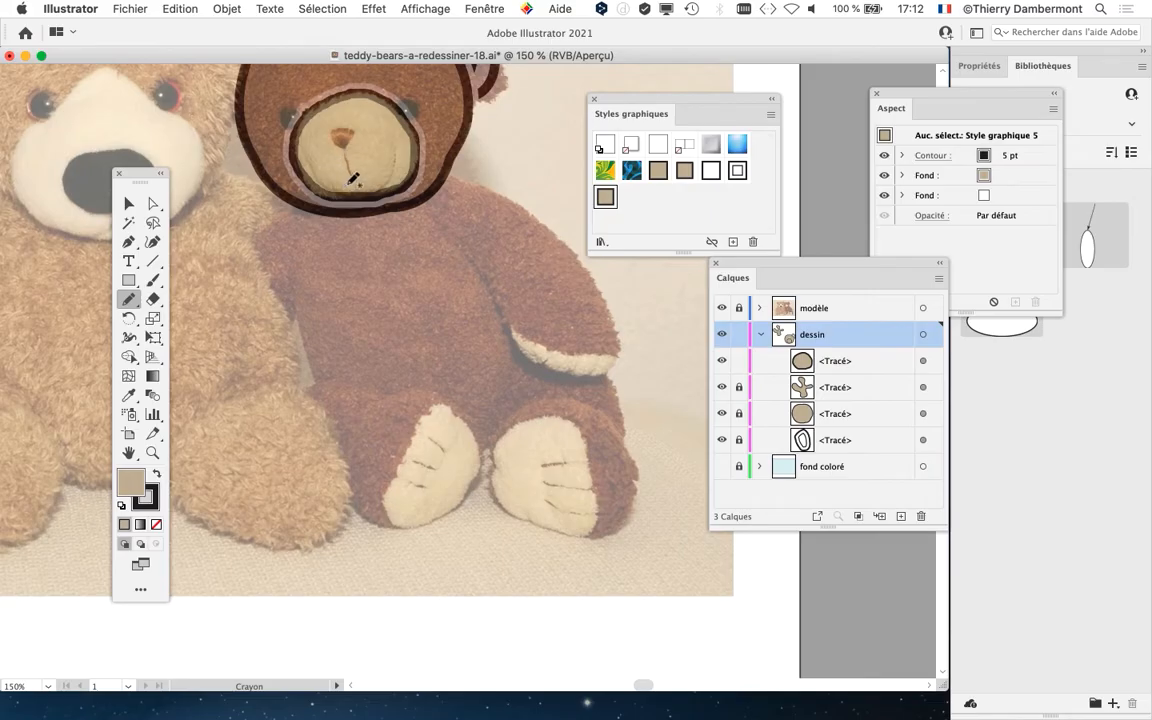
key(super)
mouse_move(347, 178)
mouse_down()
mouse_move(299, 266)
mouse_move(335, 405)
mouse_move(423, 434)
mouse_move(506, 431)
mouse_move(521, 409)
mouse_move(518, 356)
mouse_move(484, 254)
mouse_move(452, 209)
mouse_move(342, 186)
mouse_up()
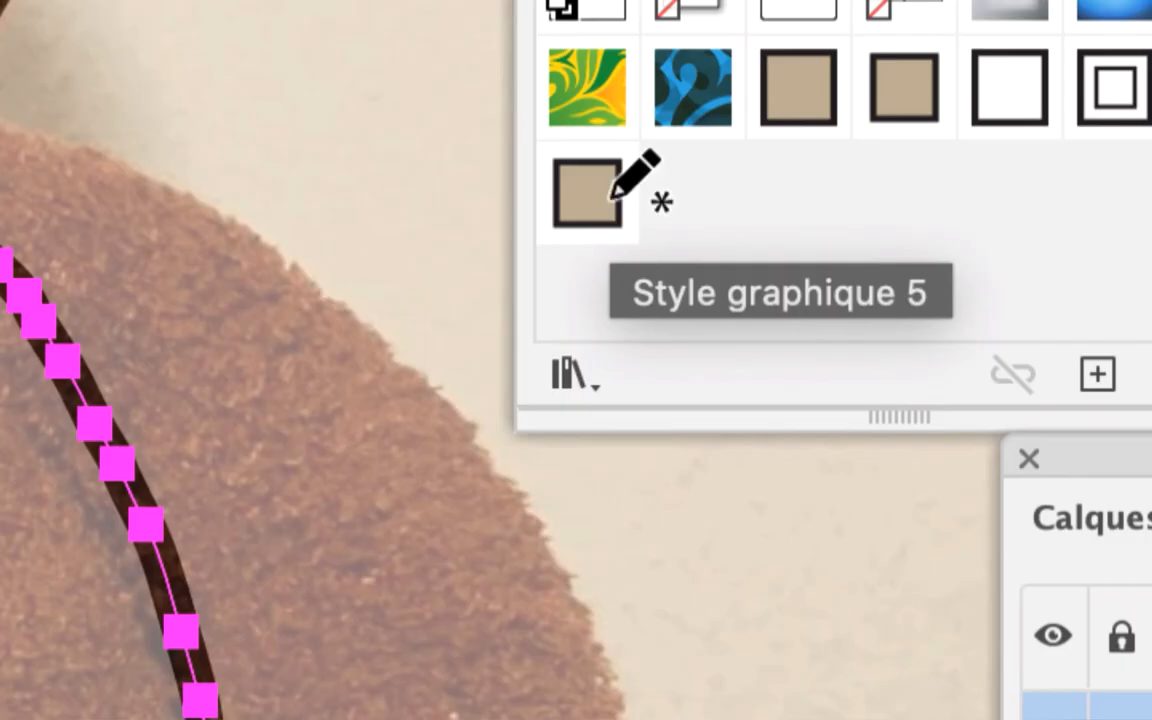
- Apply Style graphique 5 to the torso path and hide the modèle layer
click(609, 202)
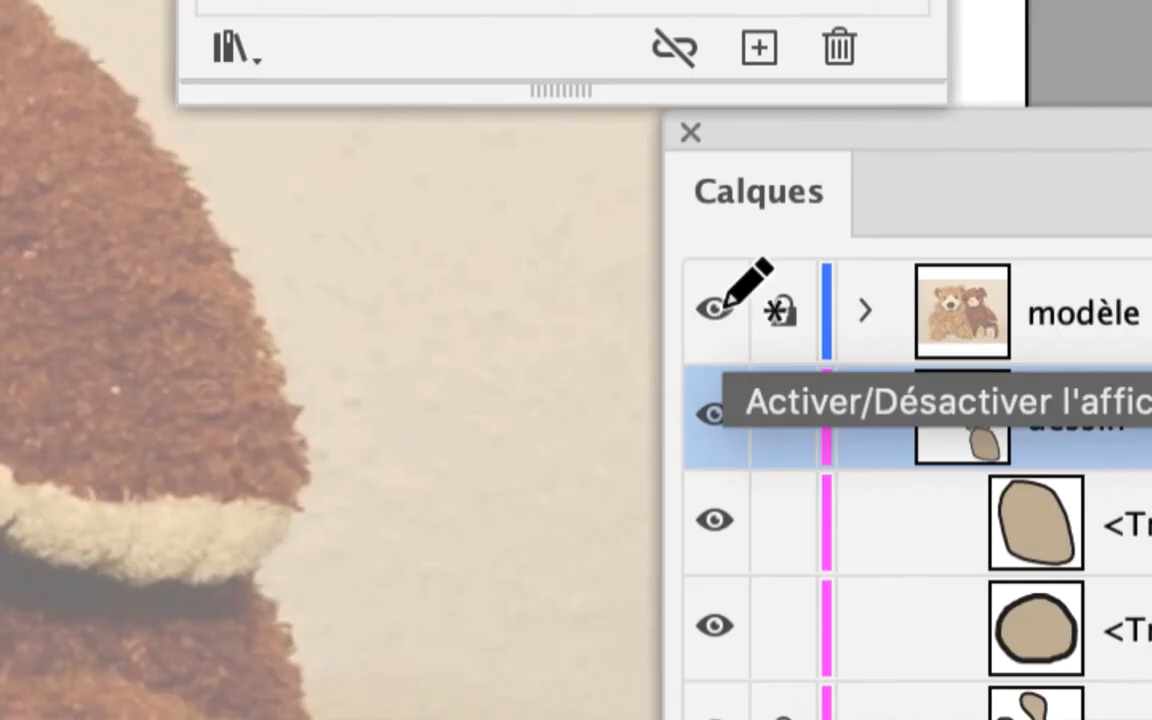
click(716, 310)
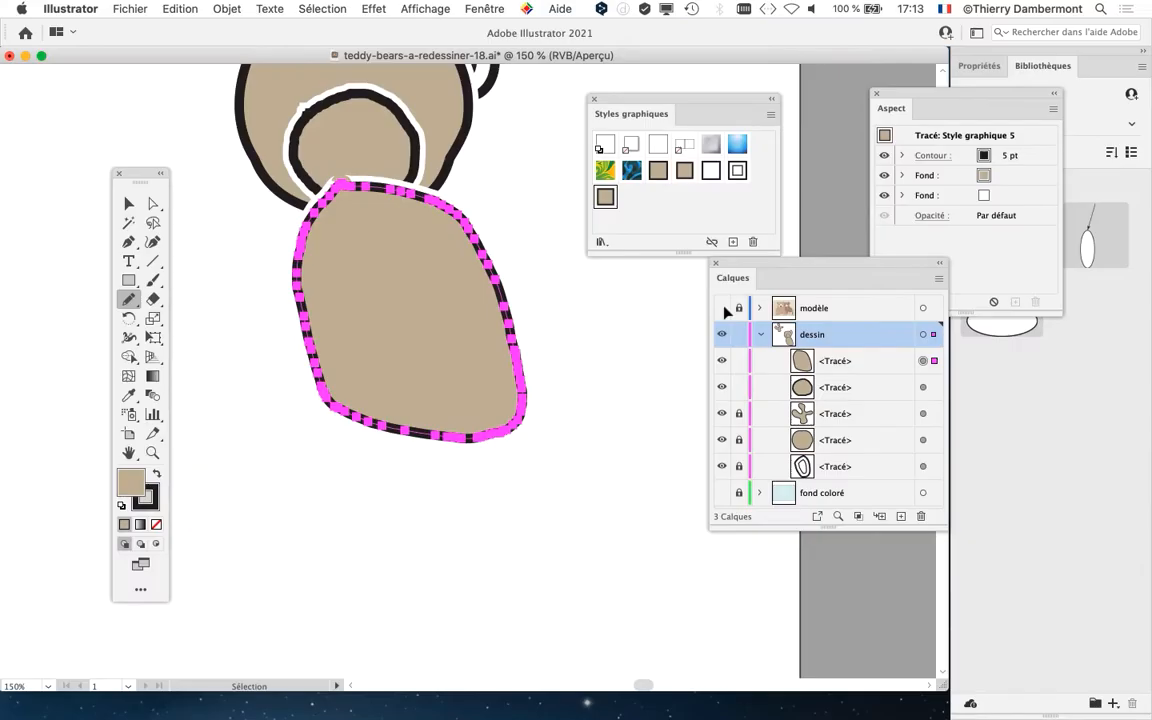
- Enlarge the Calques panel, move the body path below the other paths in the dessin layer, and deselect it
scroll(429, 301, up, 5)
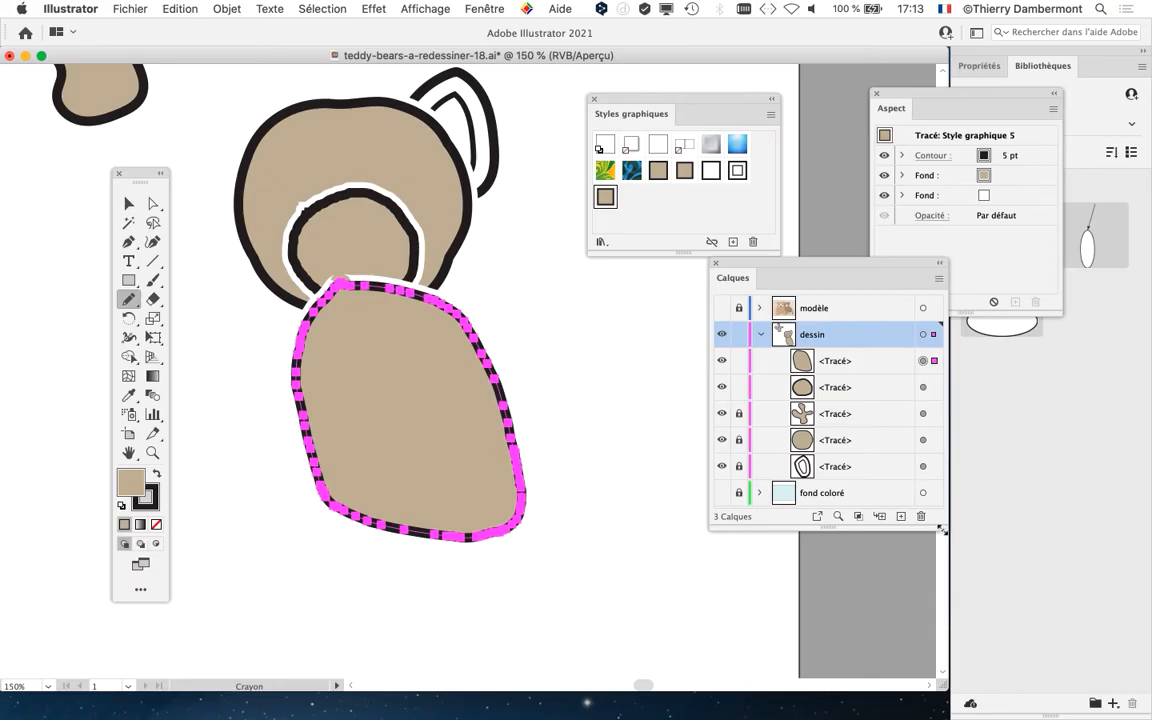
drag(942, 530, 922, 602)
drag(784, 263, 726, 212)
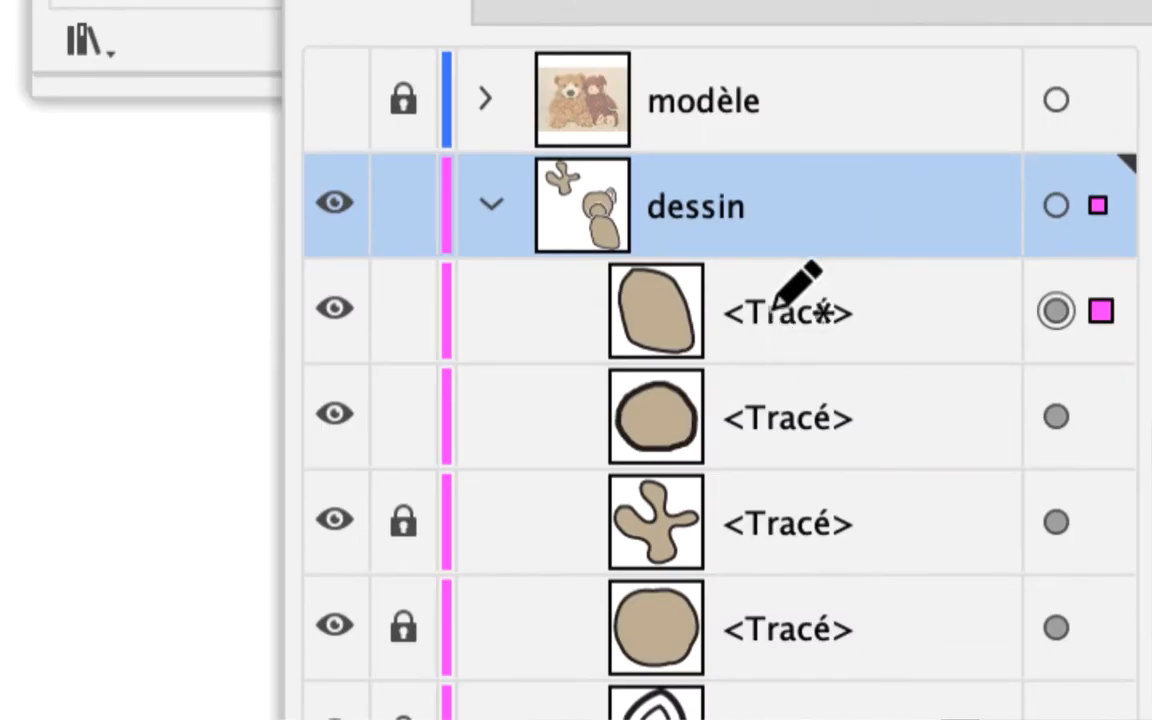
click(785, 305)
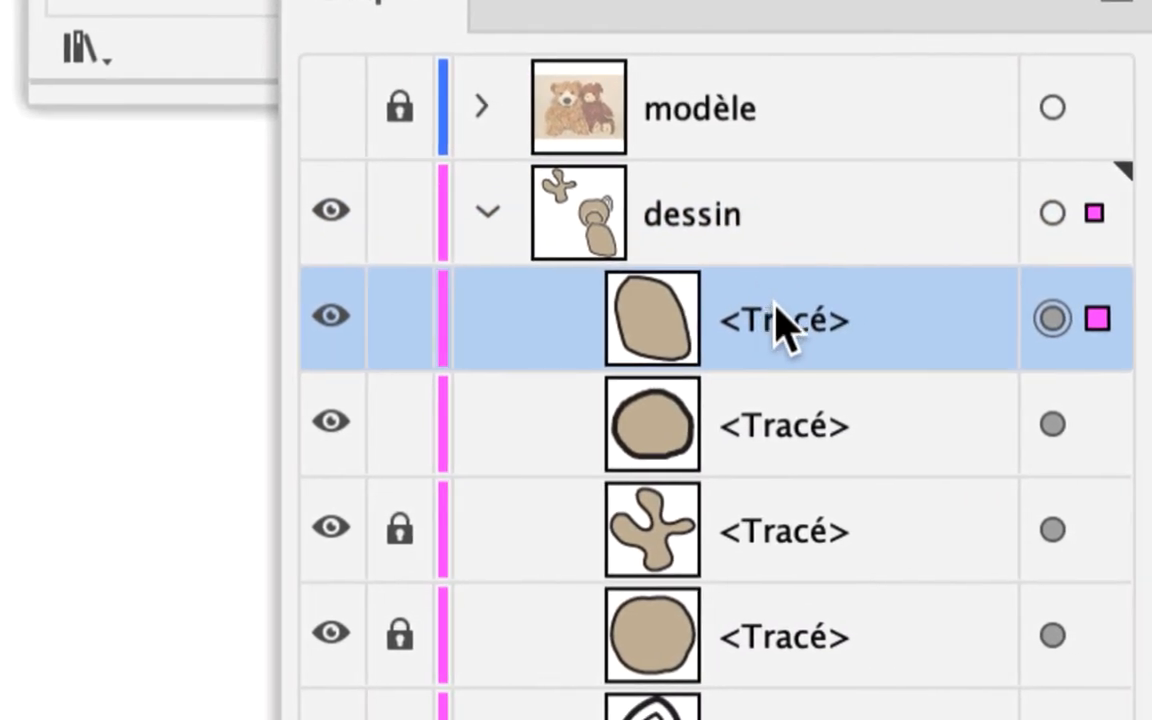
drag(760, 305, 775, 653)
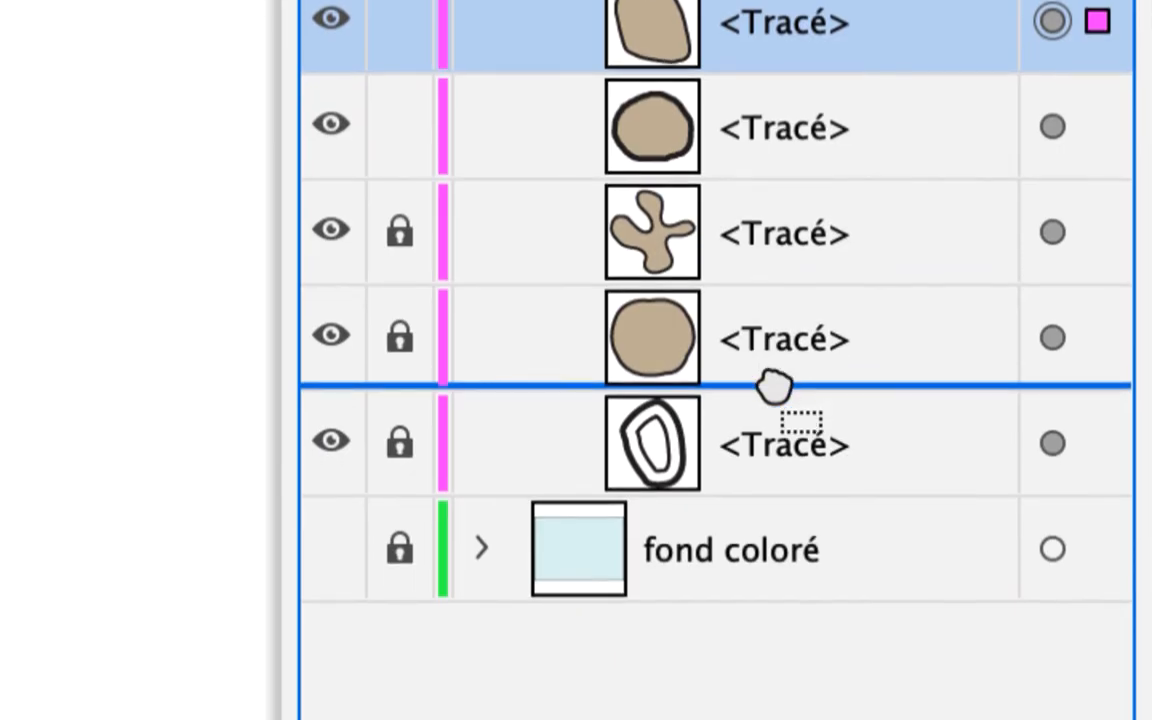
drag(775, 387, 775, 469)
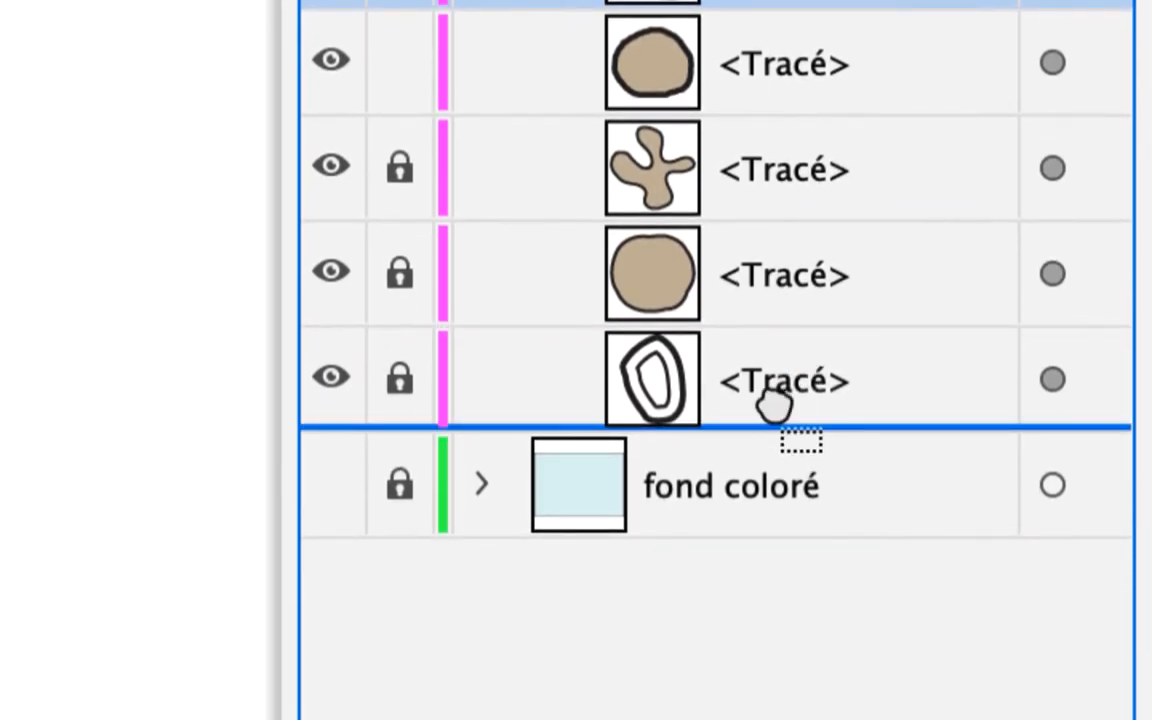
drag(775, 405, 776, 412)
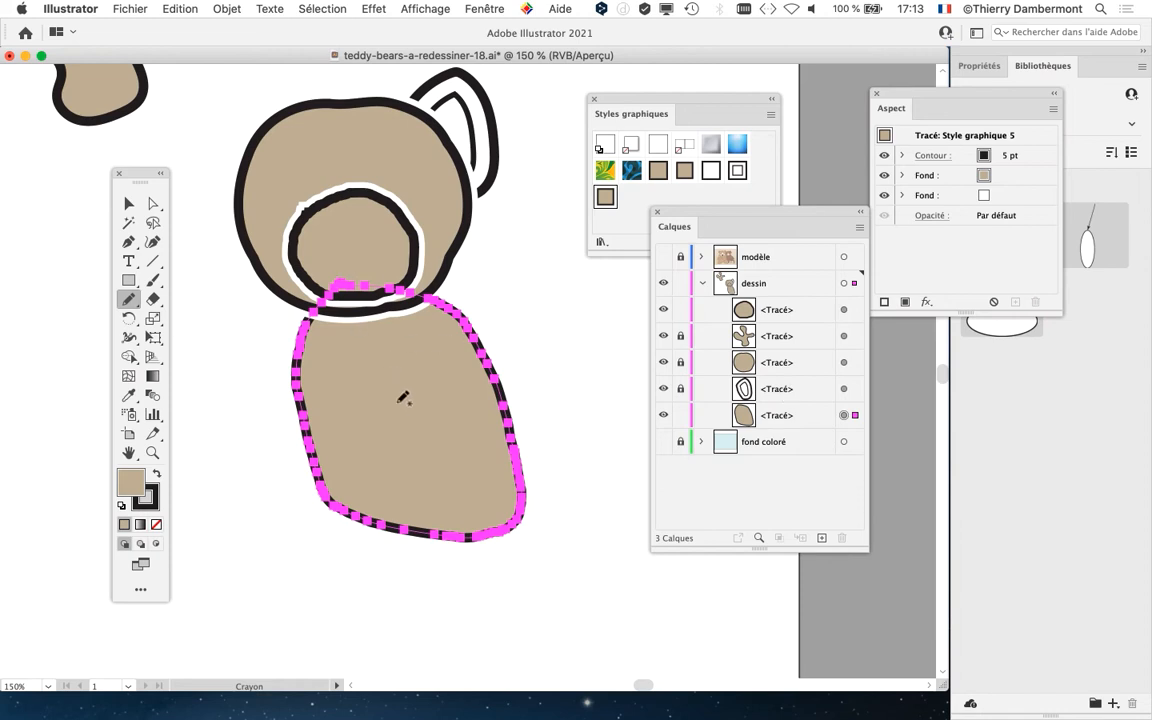
click(128, 203)
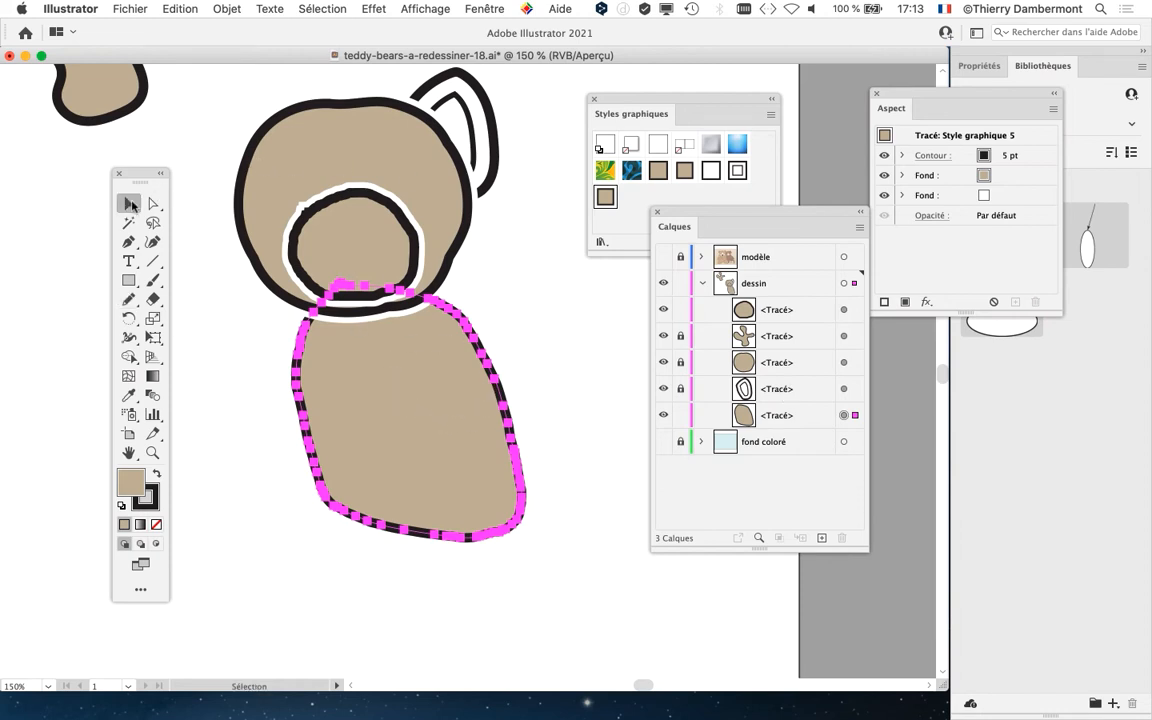
click(188, 140)
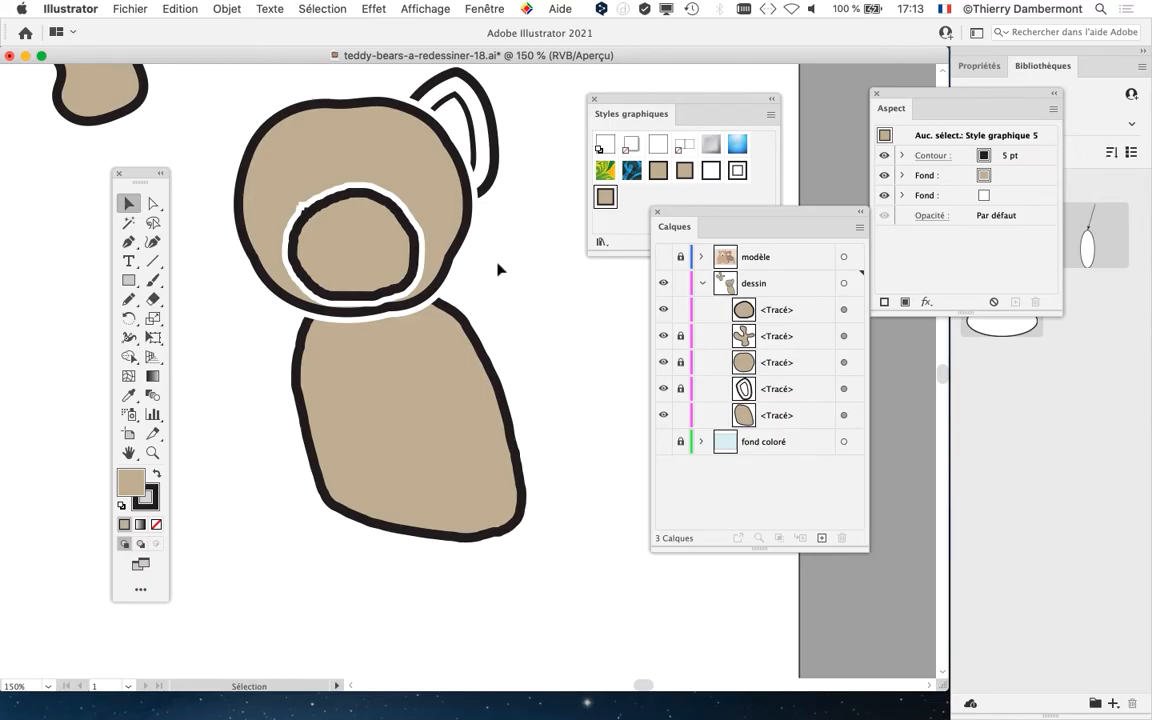
- Show the modèle layer and move the floating toolbar away from the small bear's legs
key(super)
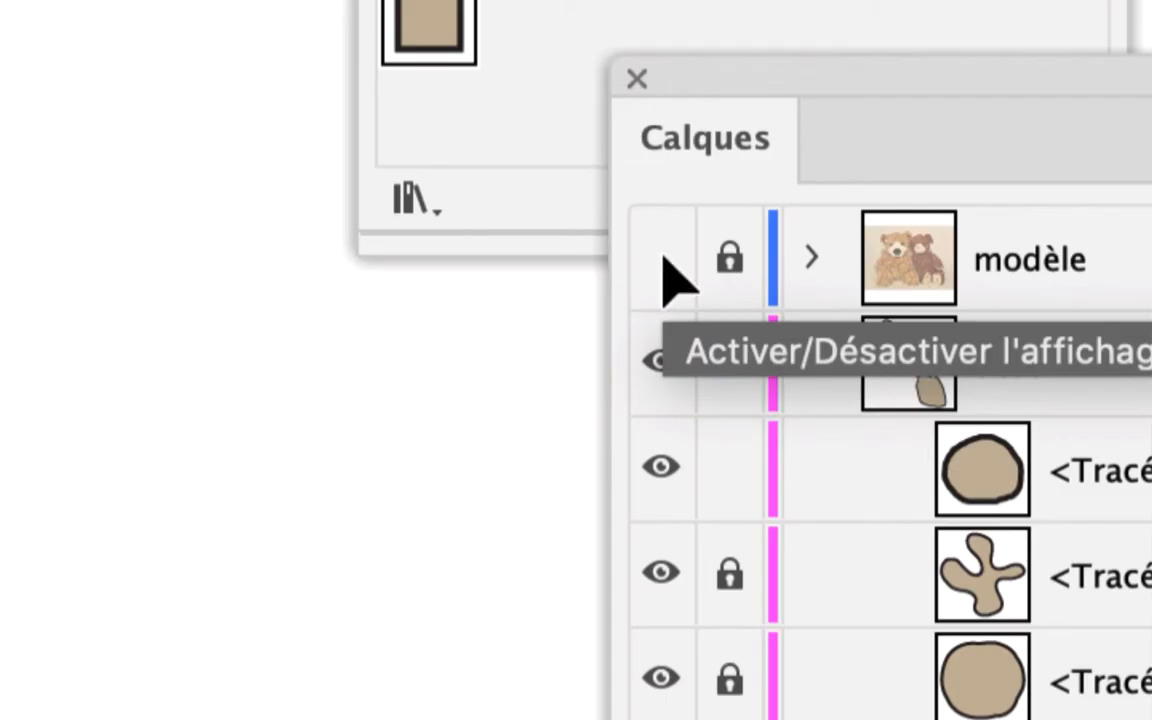
click(661, 258)
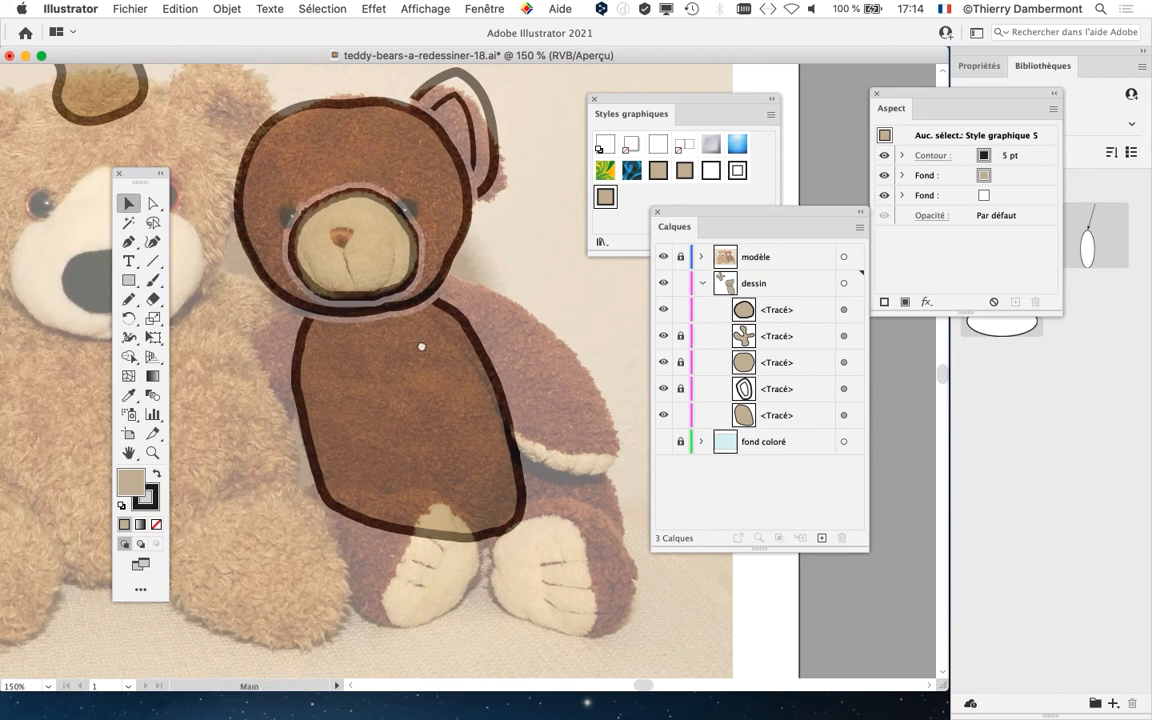
scroll(419, 342, down, 4)
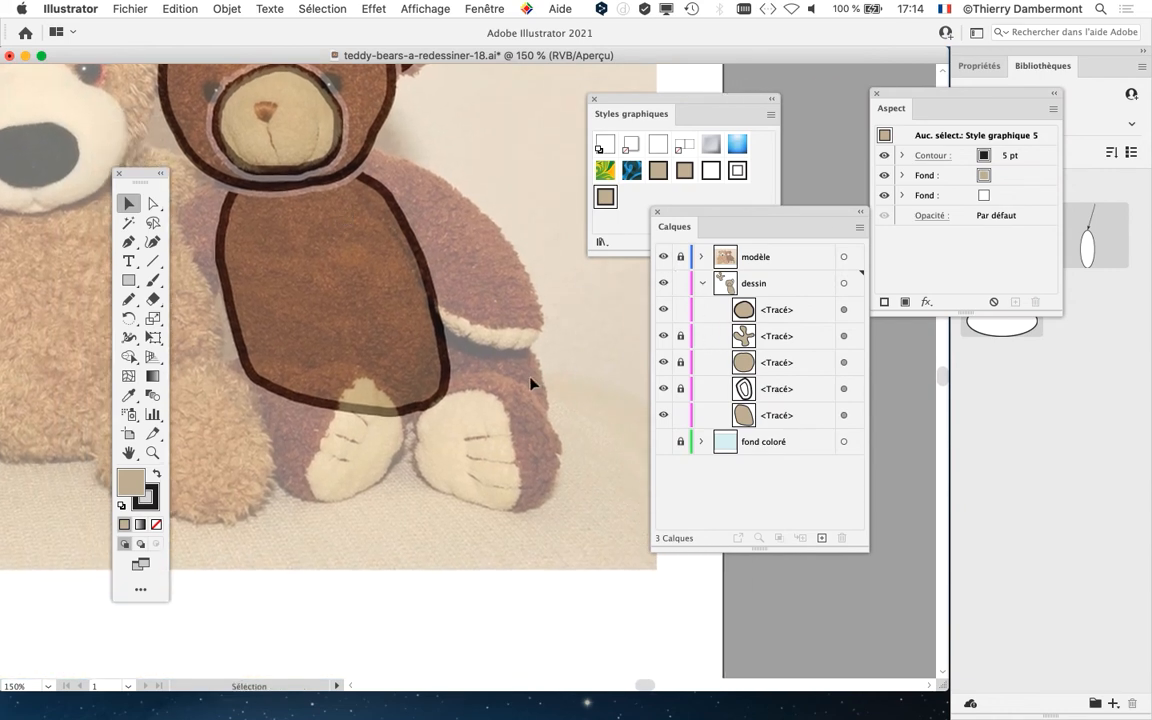
scroll(470, 425, up, 1)
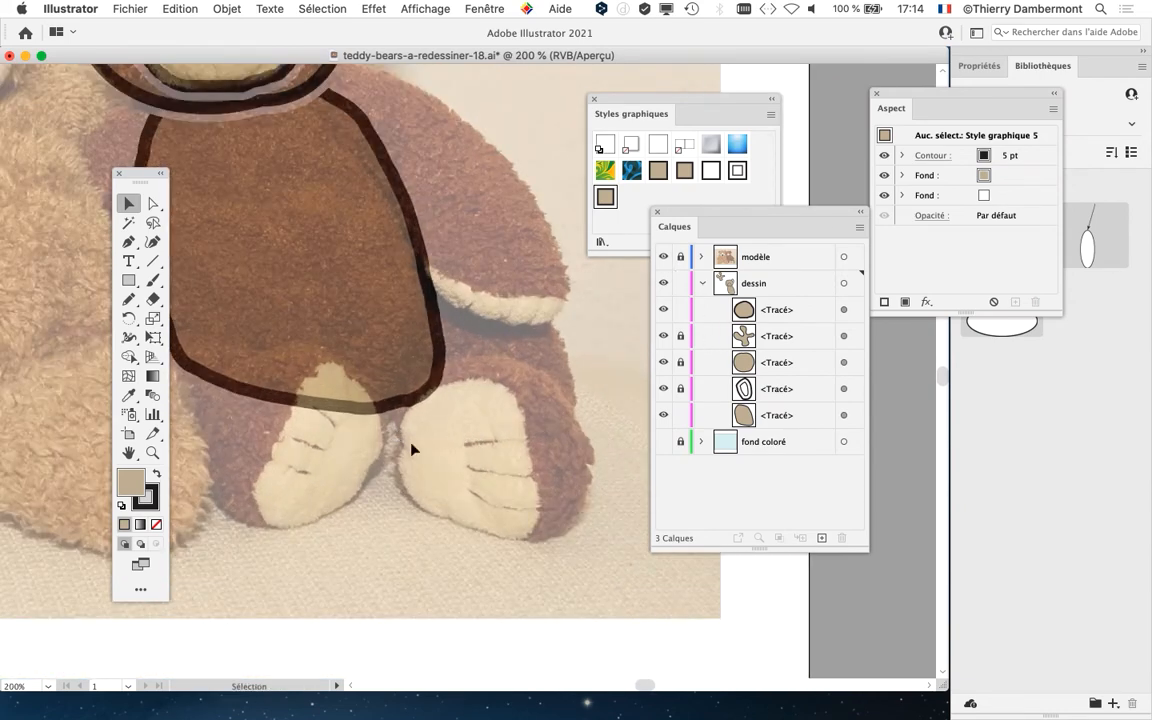
drag(115, 175, 32, 169)
scroll(331, 445, up, 1)
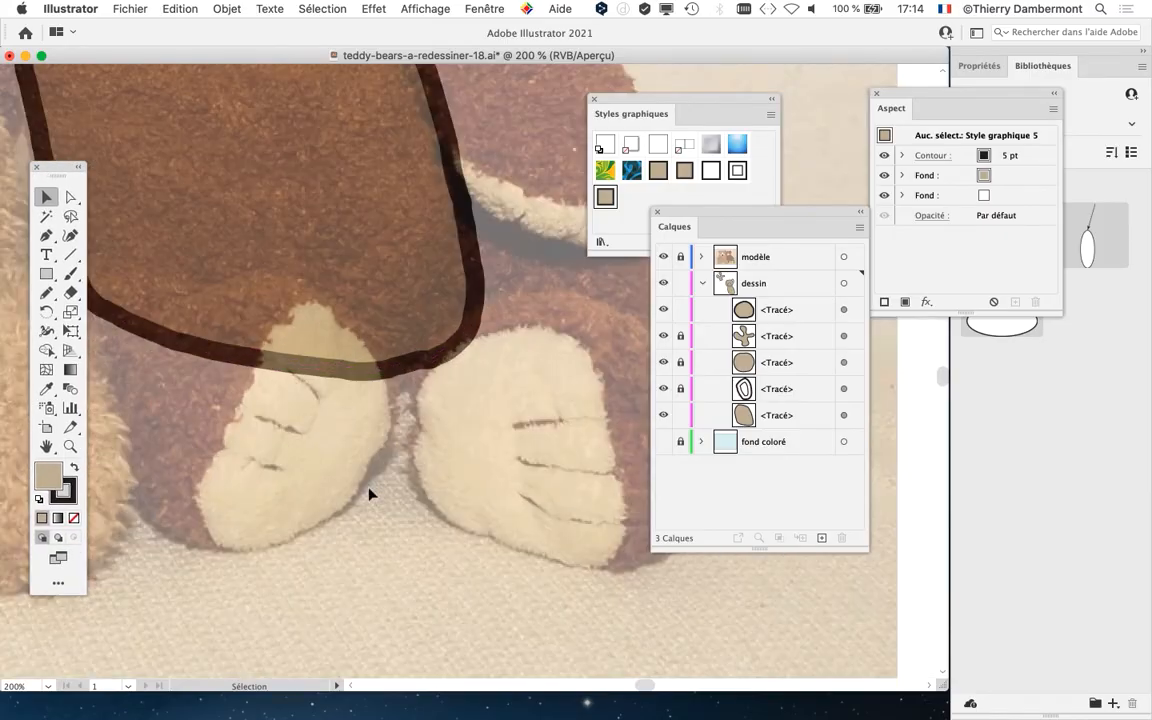
- Trace the small bear's right thigh as a closed shape with the Pencil tool and apply Style graphique 5
scroll(591, 428, right, 3)
scroll(591, 428, up, 2)
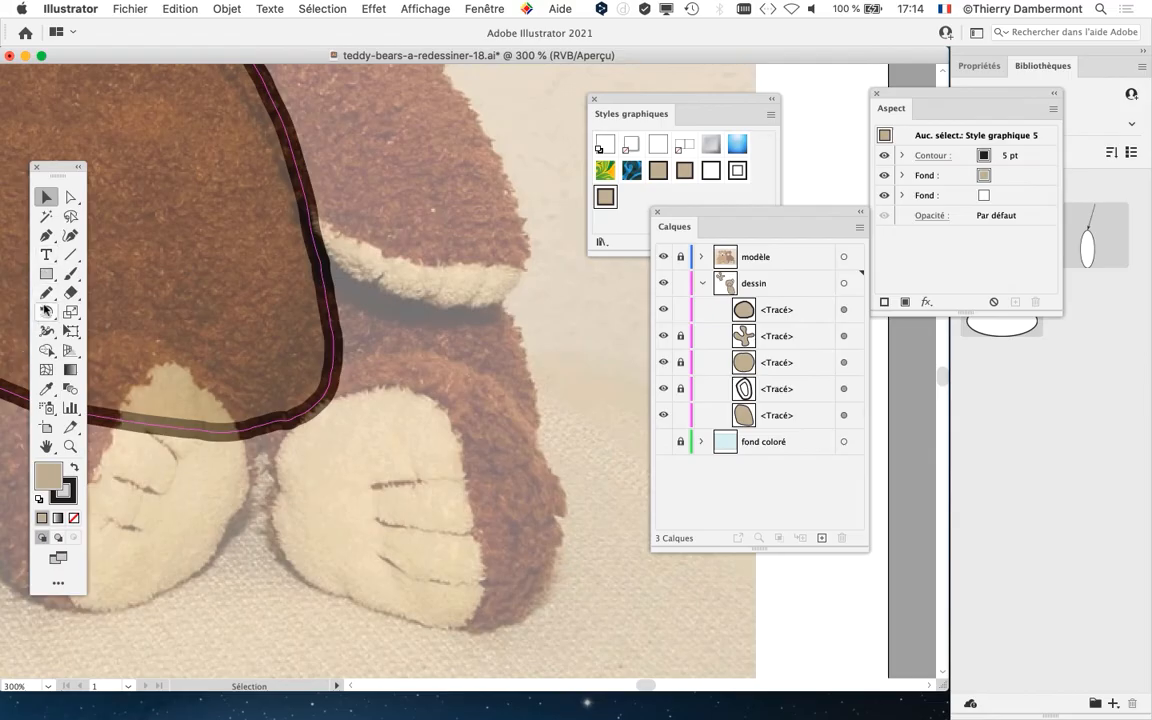
click(46, 292)
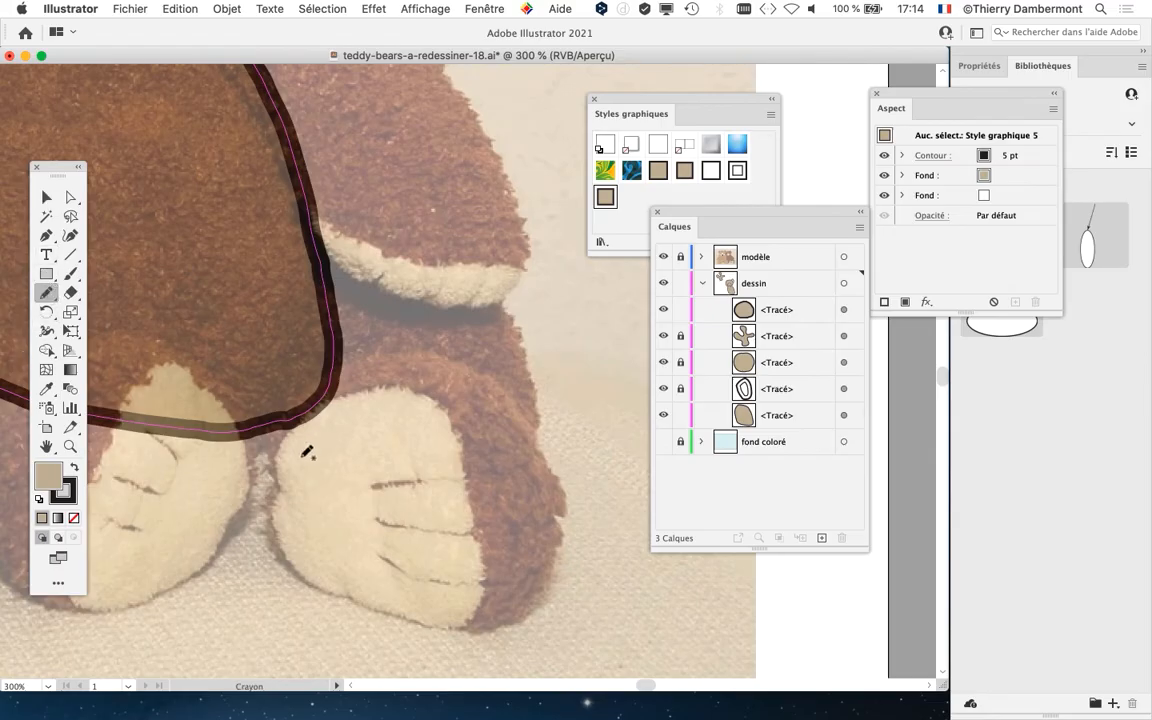
mouse_move(294, 474)
mouse_down()
mouse_move(314, 329)
mouse_move(336, 303)
mouse_move(396, 270)
mouse_move(508, 304)
mouse_move(544, 414)
mouse_move(475, 501)
mouse_move(303, 489)
mouse_move(270, 428)
mouse_up()
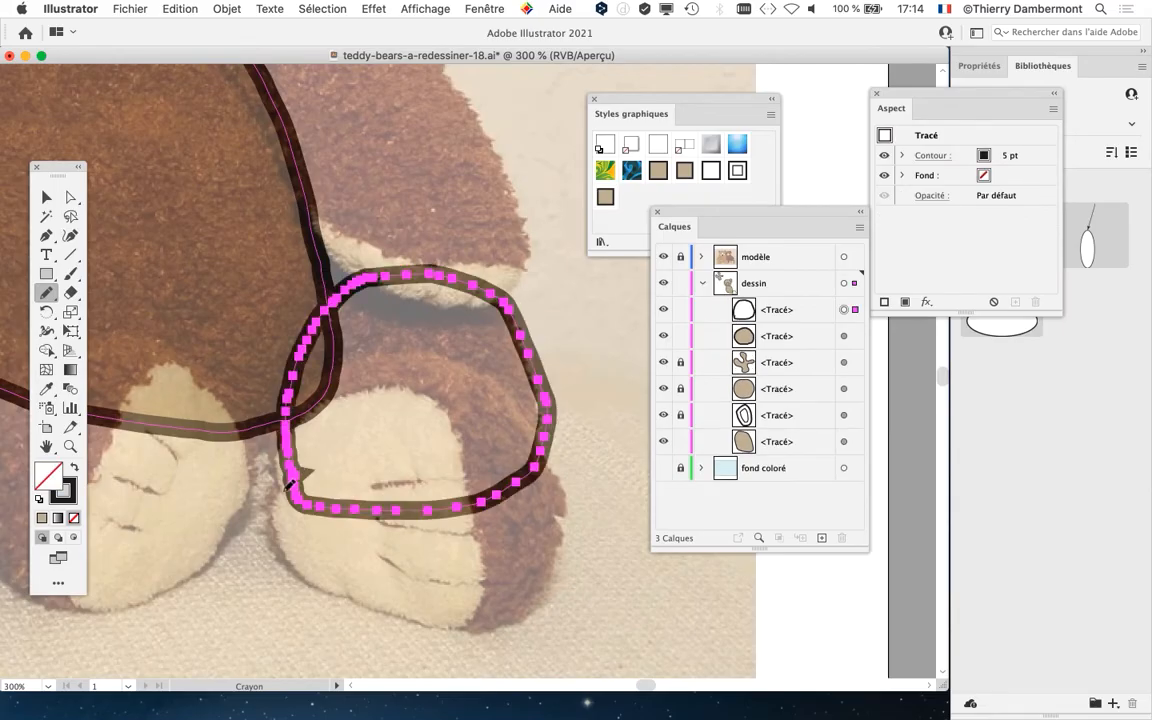
drag(268, 498, 329, 460)
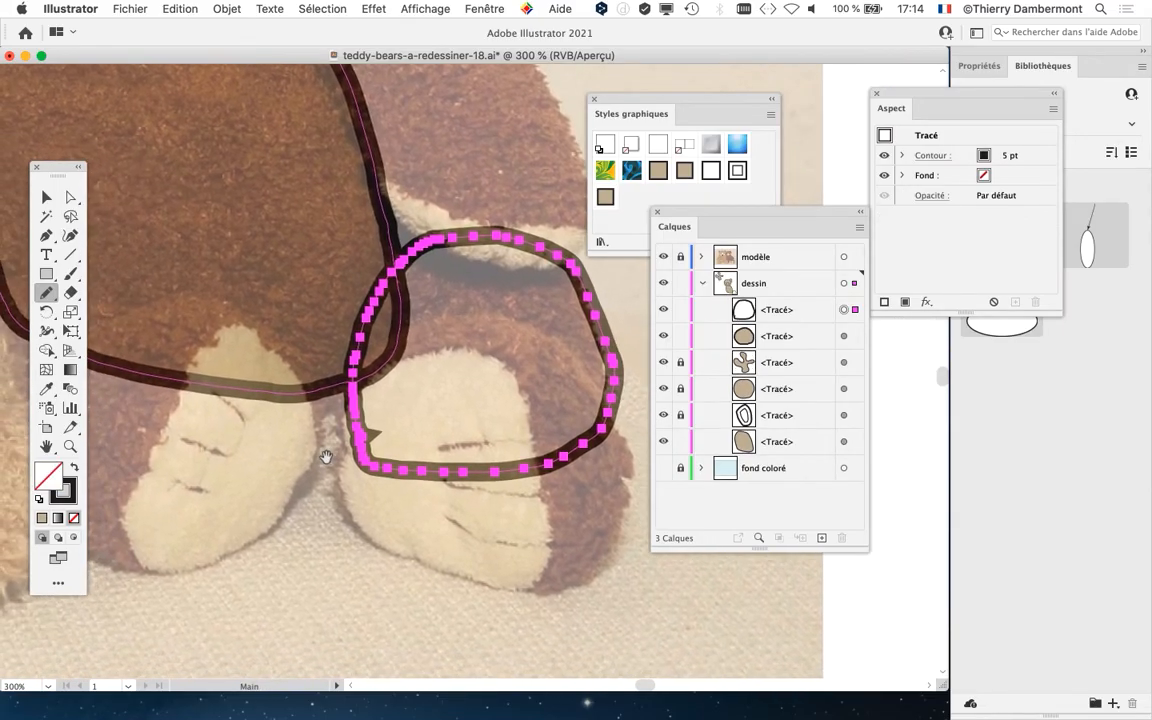
click(605, 197)
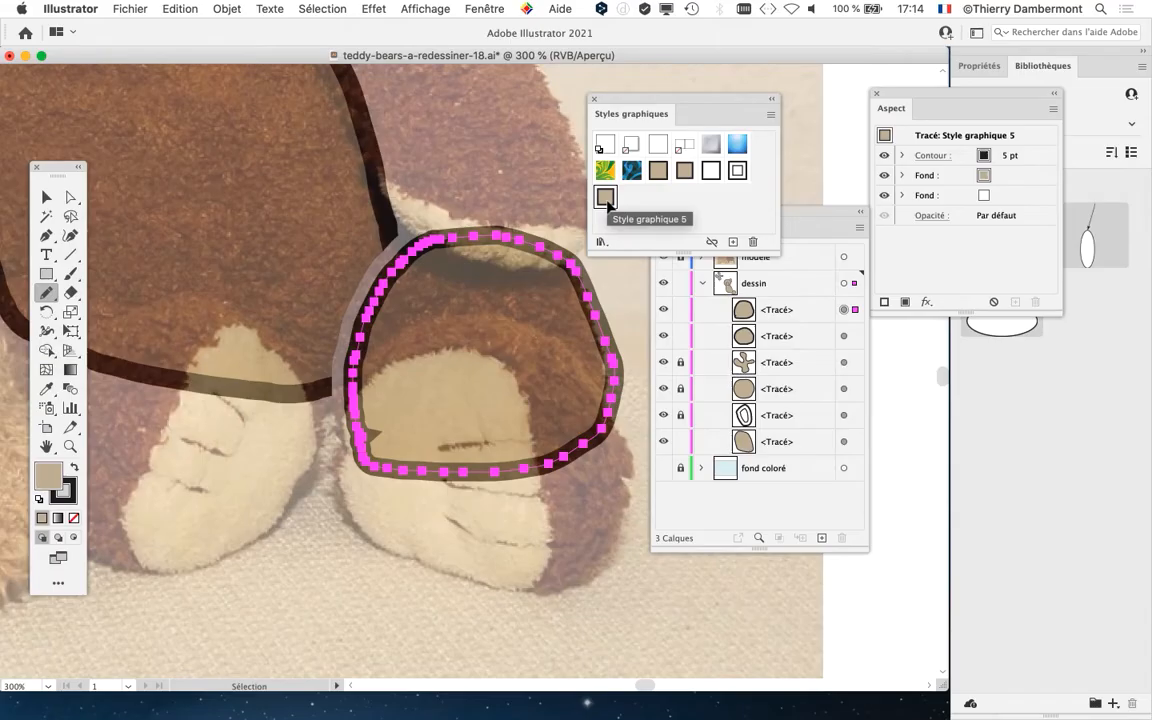
- Draw the small bear's left thigh as a closed Pencil shape overlapping the lower body and apply Style graphique 5
scroll(440, 334, down, 1)
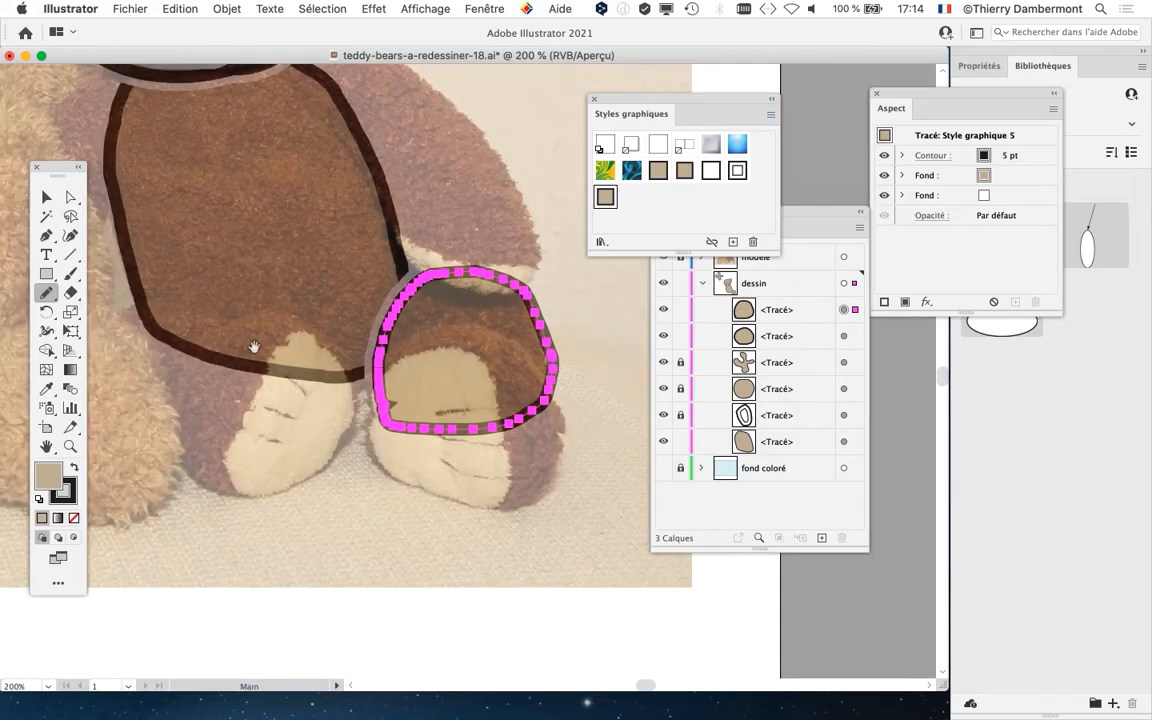
drag(254, 344, 334, 337)
mouse_move(222, 292)
mouse_down()
mouse_move(306, 296)
mouse_move(352, 351)
mouse_move(342, 384)
mouse_move(289, 419)
mouse_move(203, 370)
mouse_up()
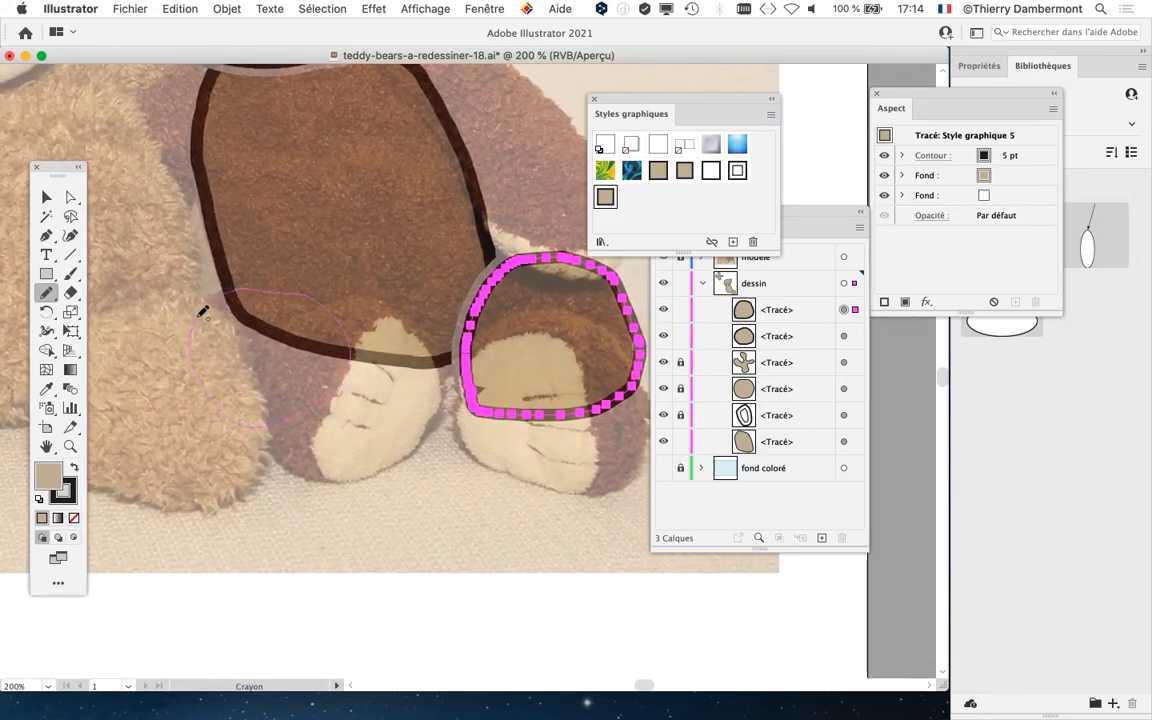
drag(203, 303, 206, 290)
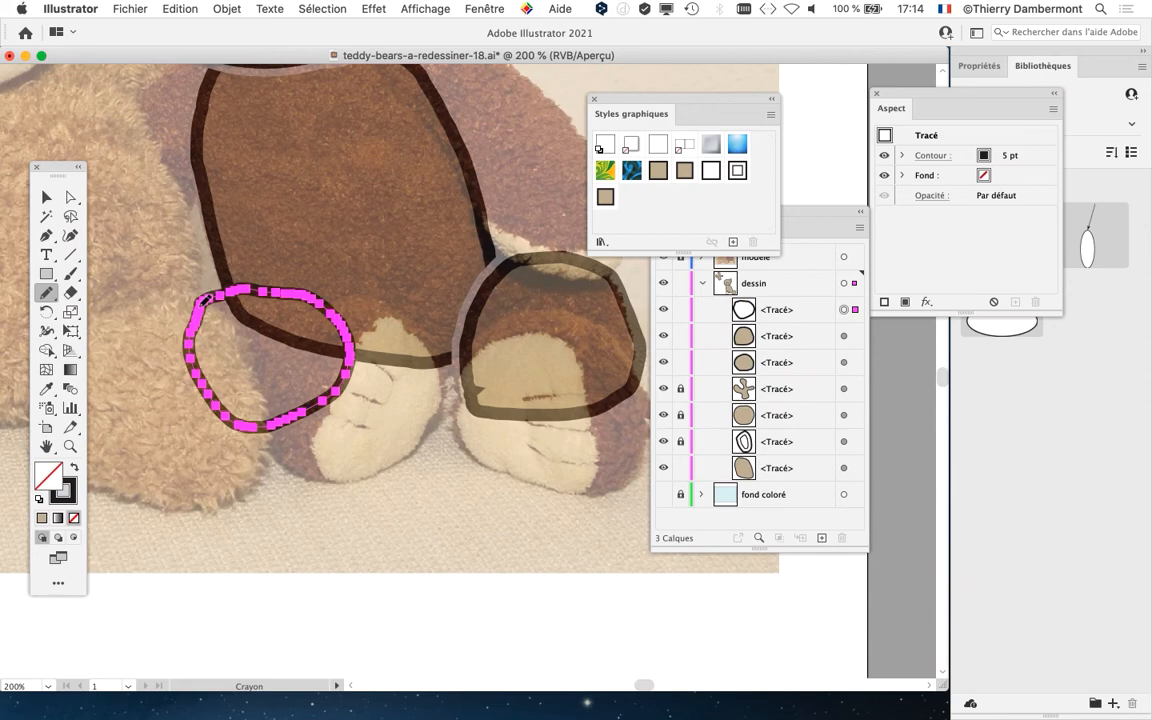
click(606, 198)
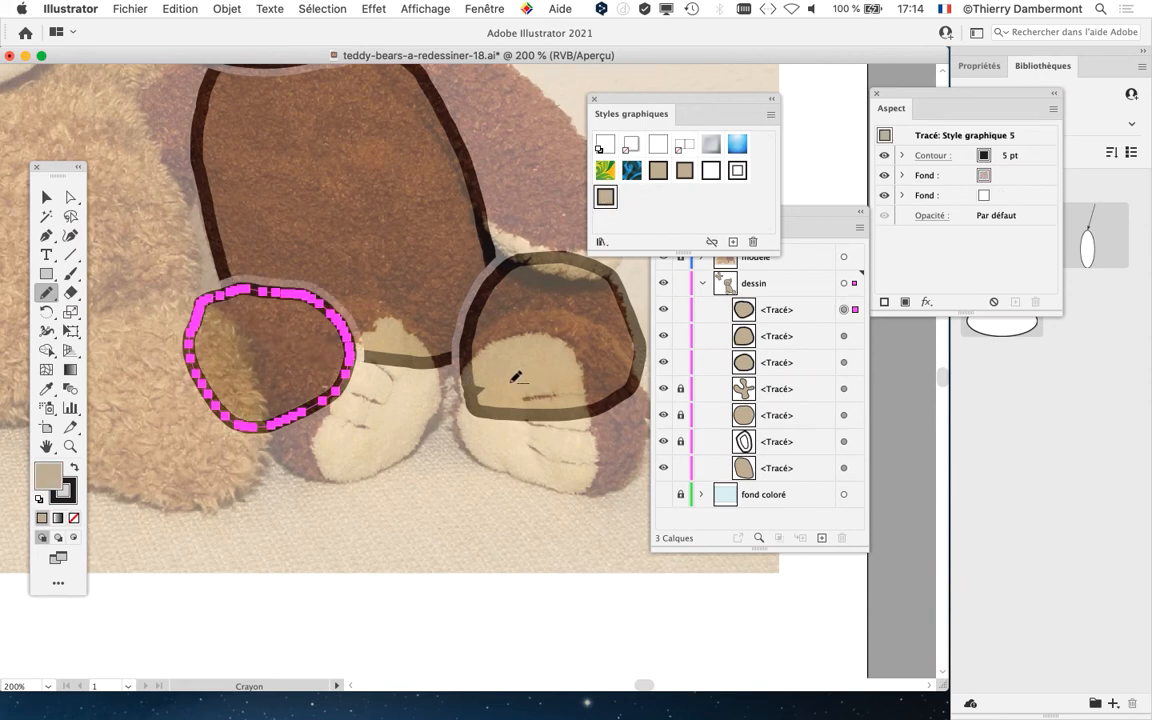
- Deselect the thigh, trace the small bear's left foot as a closed Pencil shape, and apply Style graphique 5
scroll(515, 377, down, 2)
scroll(419, 430, down, 2)
scroll(419, 430, right, 2)
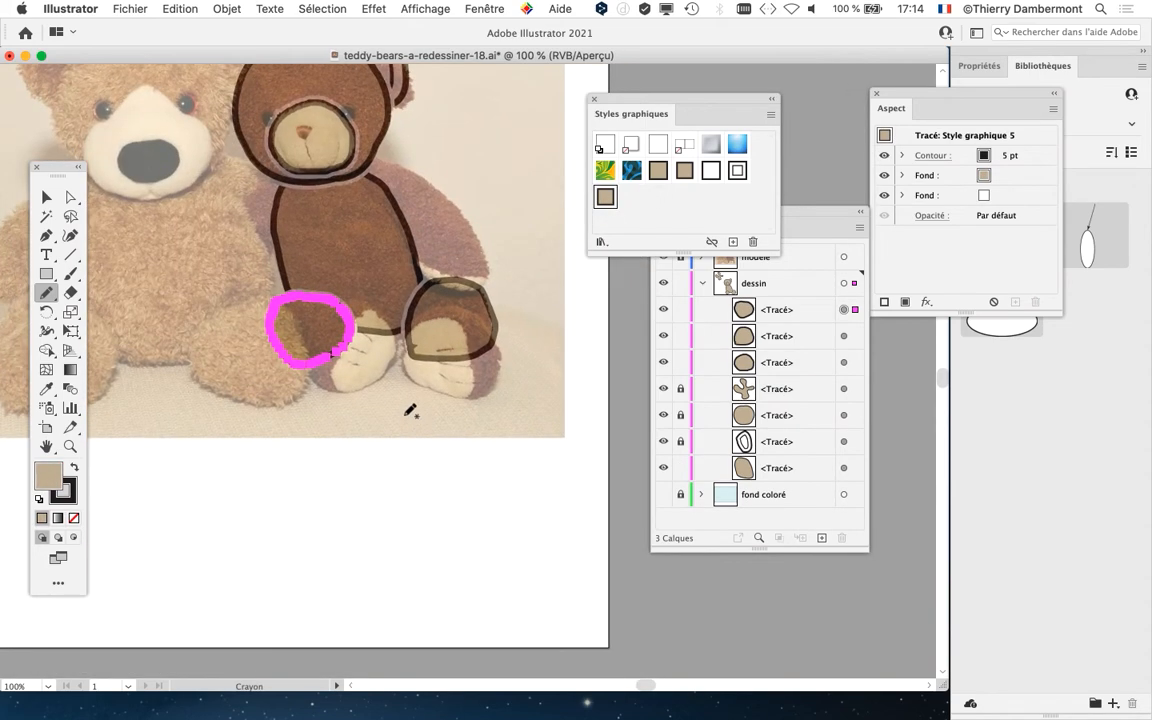
super+click(386, 407)
scroll(386, 407, up, 2)
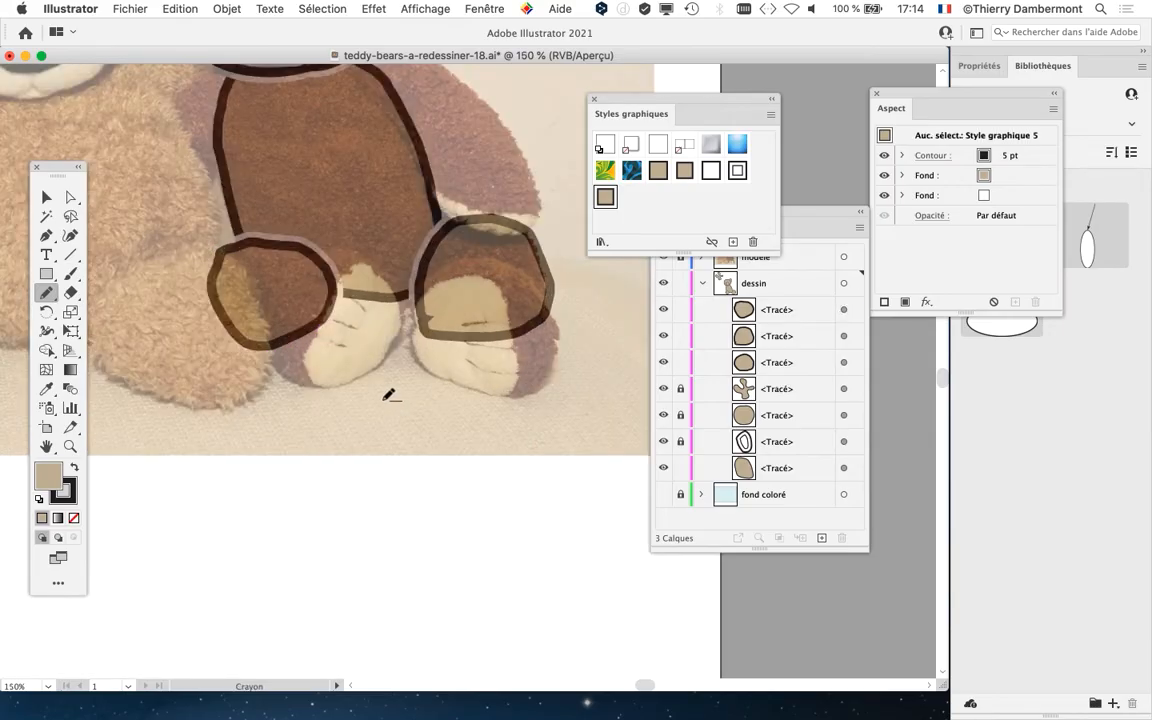
scroll(323, 370, up, 3)
scroll(323, 370, right, 2)
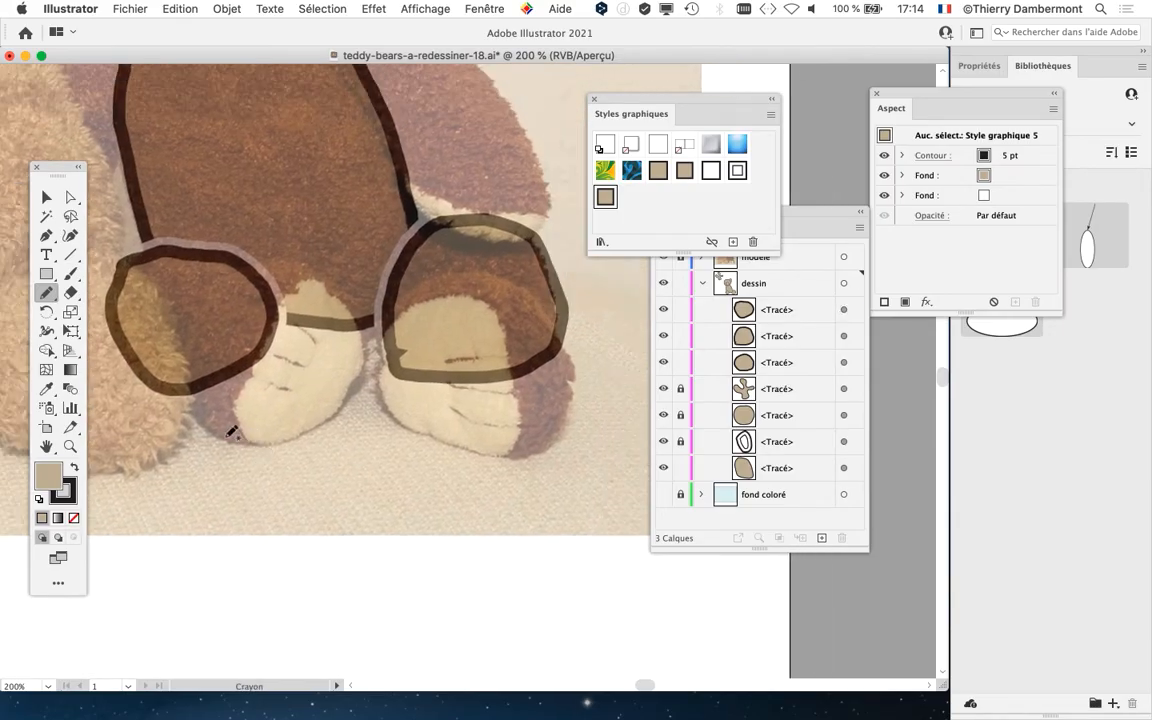
drag(183, 360, 191, 321)
mouse_move(238, 270)
mouse_down()
mouse_move(293, 240)
mouse_move(328, 274)
mouse_move(362, 362)
mouse_up()
drag(318, 422, 236, 433)
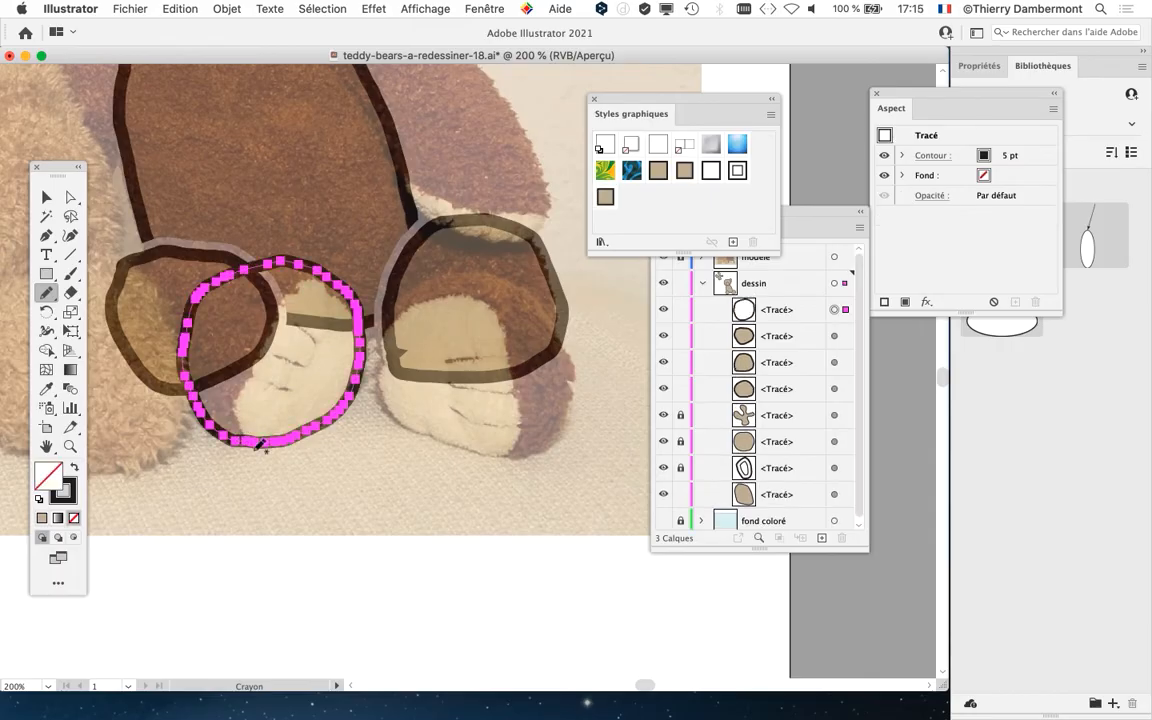
click(604, 197)
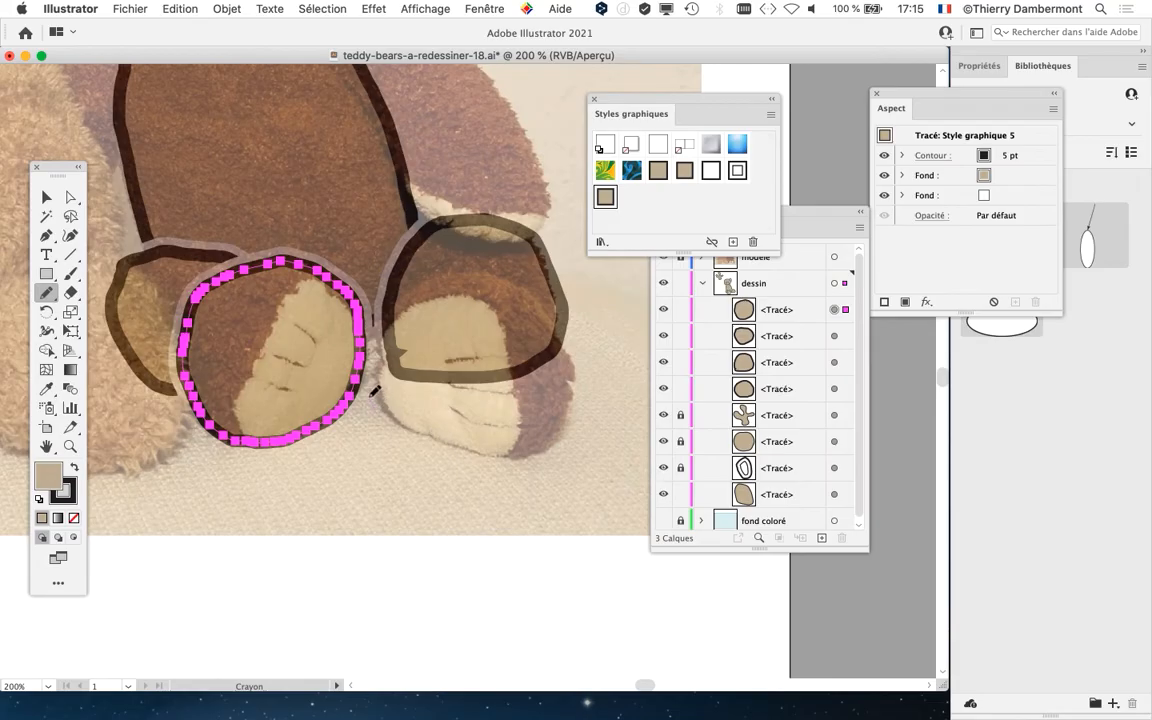
- Trace the small bear's right foot over the thigh with the Pencil tool in Style graphique 5, and deselect it
mouse_move(380, 300)
mouse_down()
mouse_move(421, 285)
mouse_move(466, 281)
mouse_move(516, 288)
mouse_move(570, 322)
mouse_move(573, 422)
mouse_up()
mouse_move(488, 451)
mouse_down()
mouse_move(395, 423)
mouse_move(382, 300)
mouse_up()
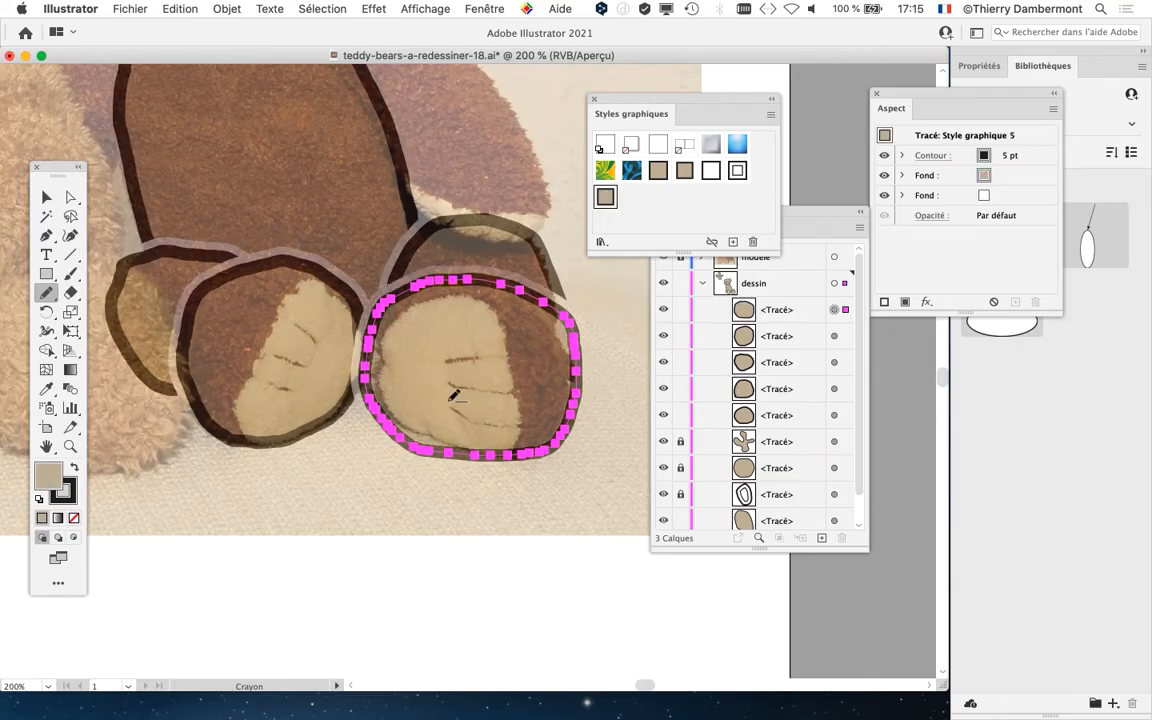
key(super+minus)
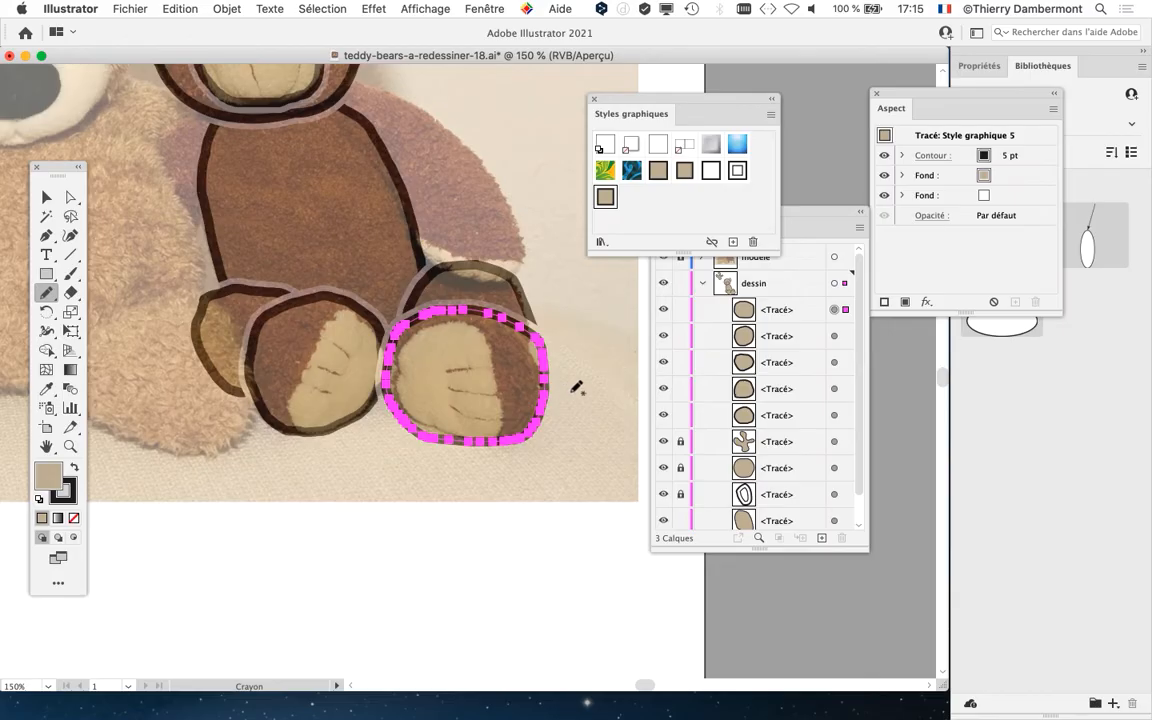
scroll(445, 259, up, 3)
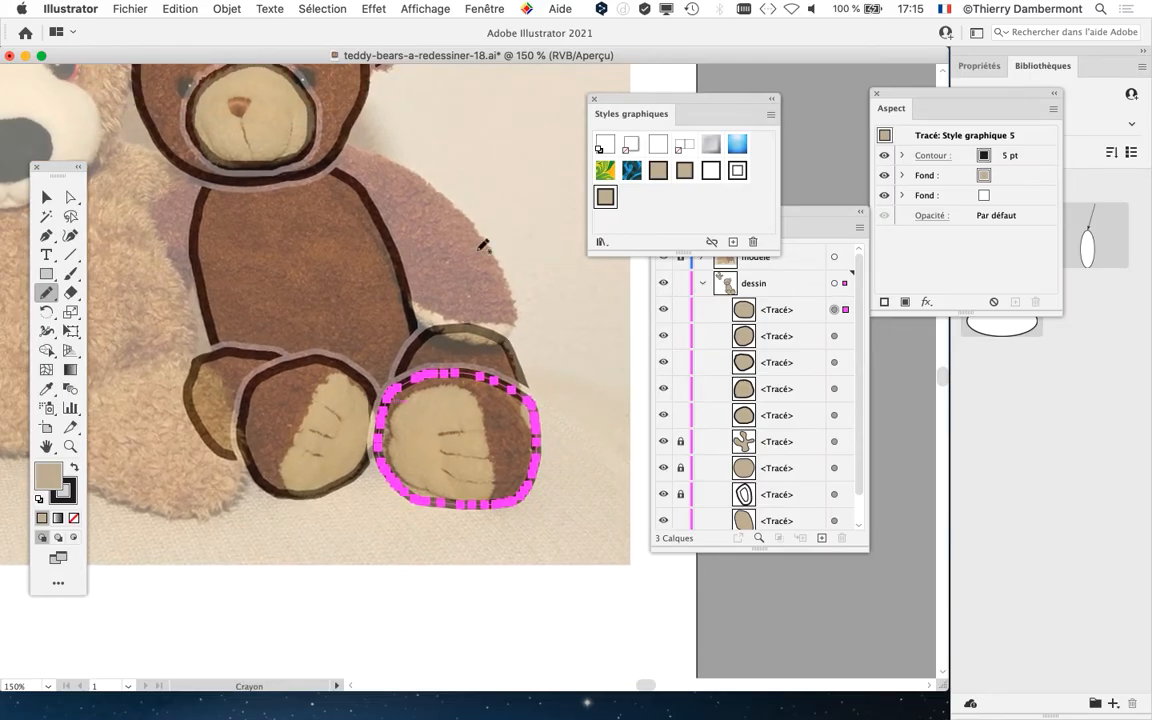
super+click(483, 186)
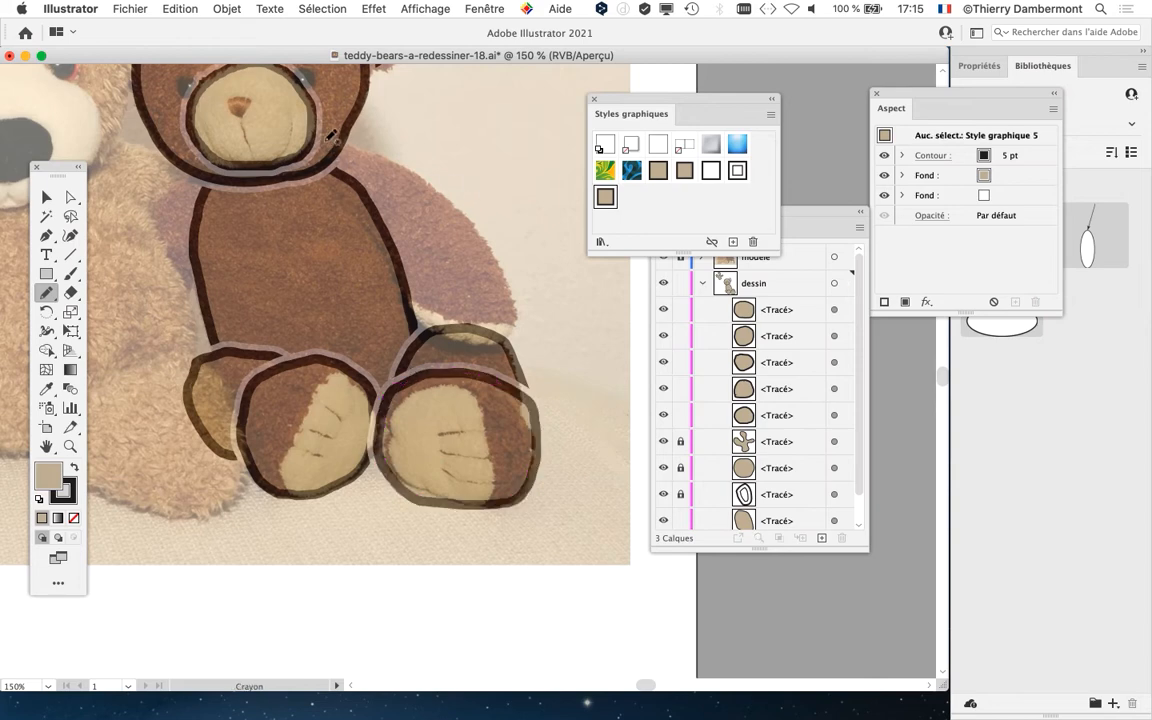
- Trace the small bear's right arm with the Pencil tool in Style graphique 5, and redraw its inner edge and shoulder to refine the outline
drag(348, 222, 330, 247)
scroll(328, 239, up, 1)
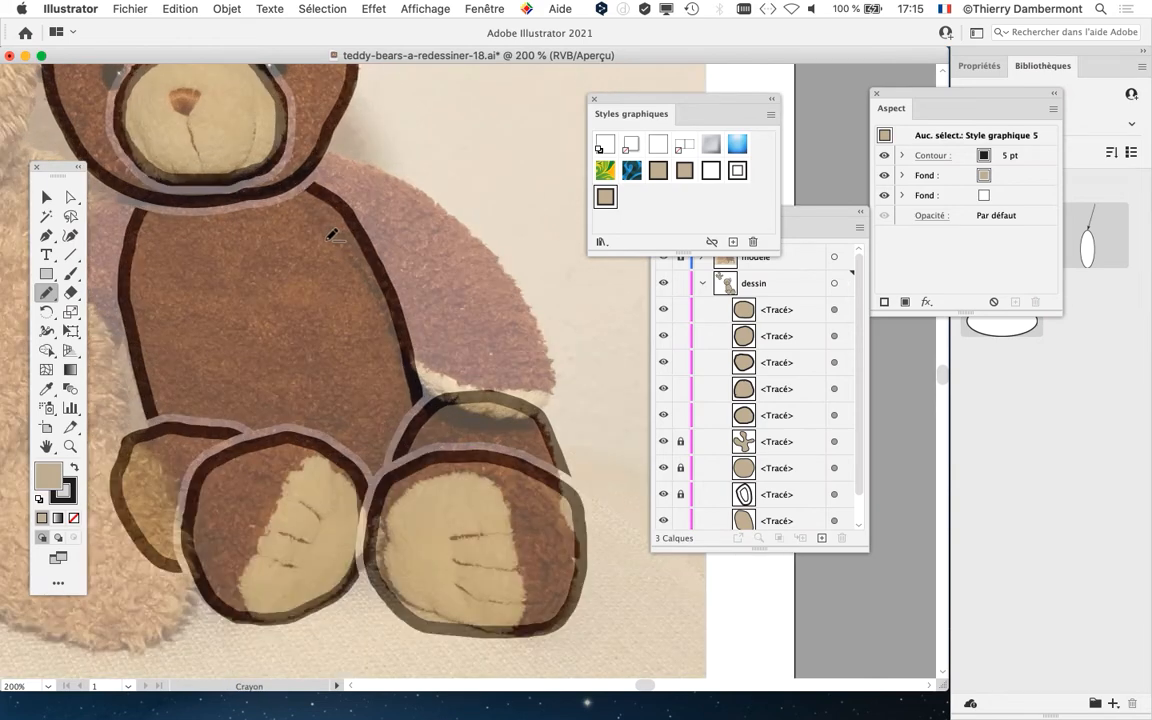
mouse_move(297, 131)
mouse_down()
mouse_move(406, 188)
mouse_move(513, 278)
mouse_move(555, 364)
mouse_move(542, 421)
mouse_move(479, 428)
mouse_move(397, 378)
mouse_move(369, 330)
mouse_move(298, 136)
mouse_up()
click(605, 197)
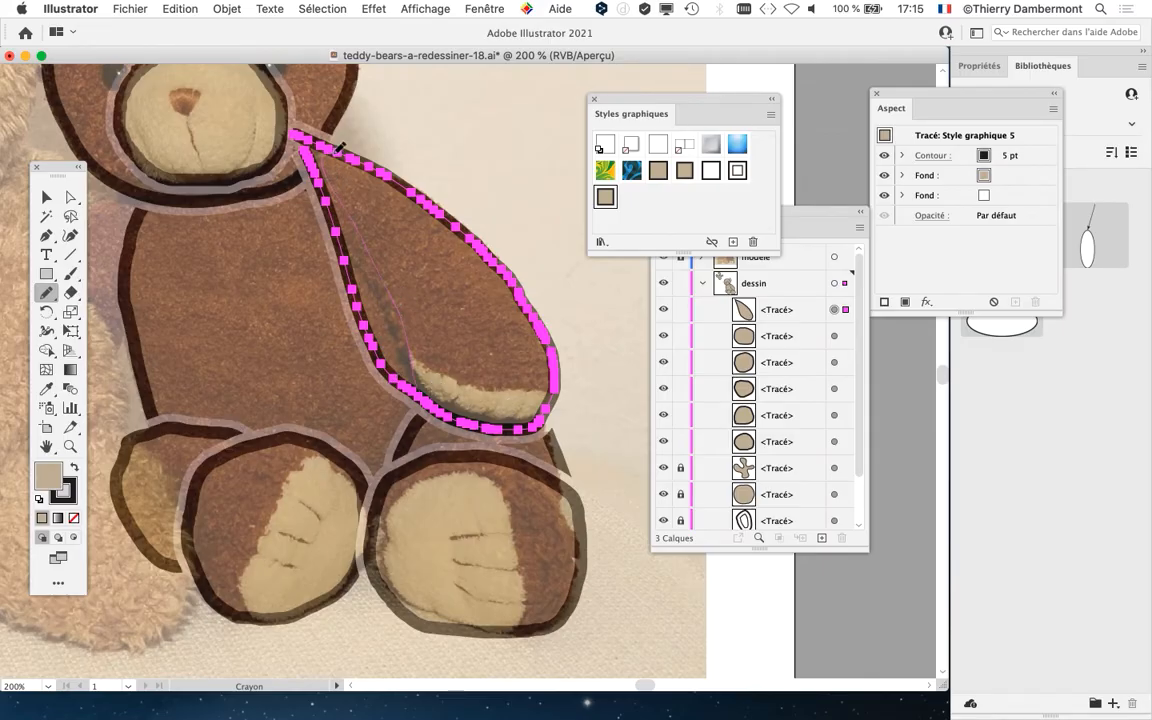
drag(340, 148, 312, 136)
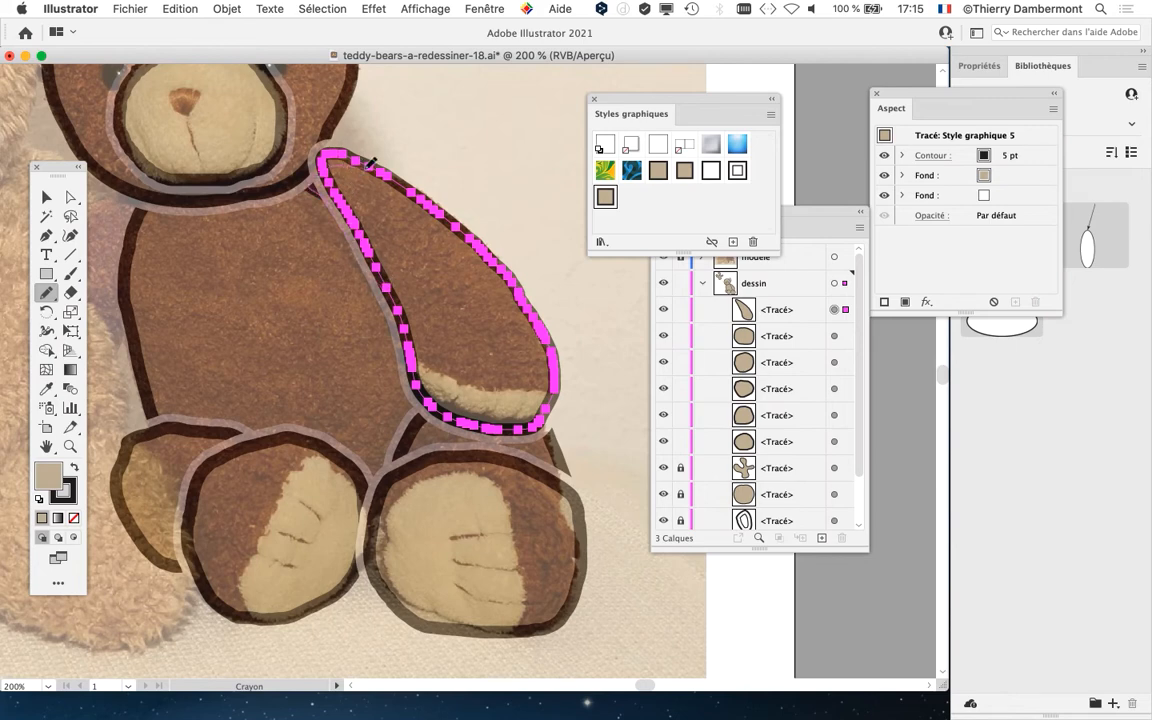
drag(366, 169, 386, 176)
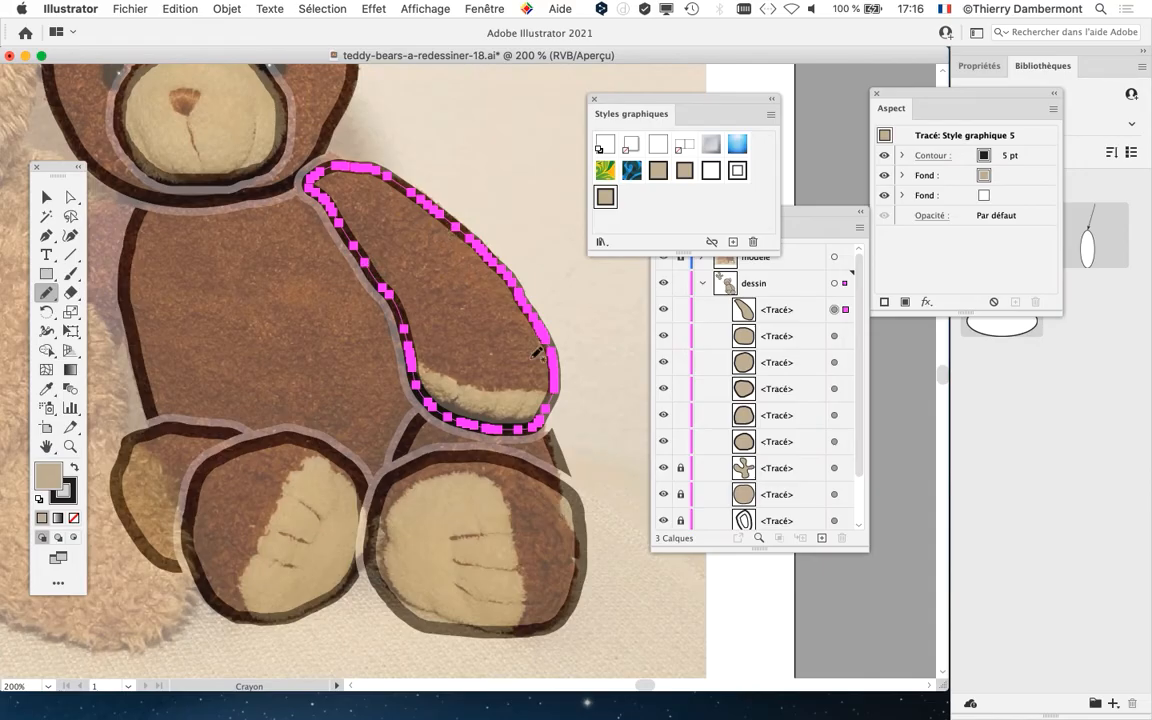
- Trace the small bear's left arm as a closed Pencil shape overlapping the body's edge, and apply Style graphique 5
scroll(391, 283, left, 5)
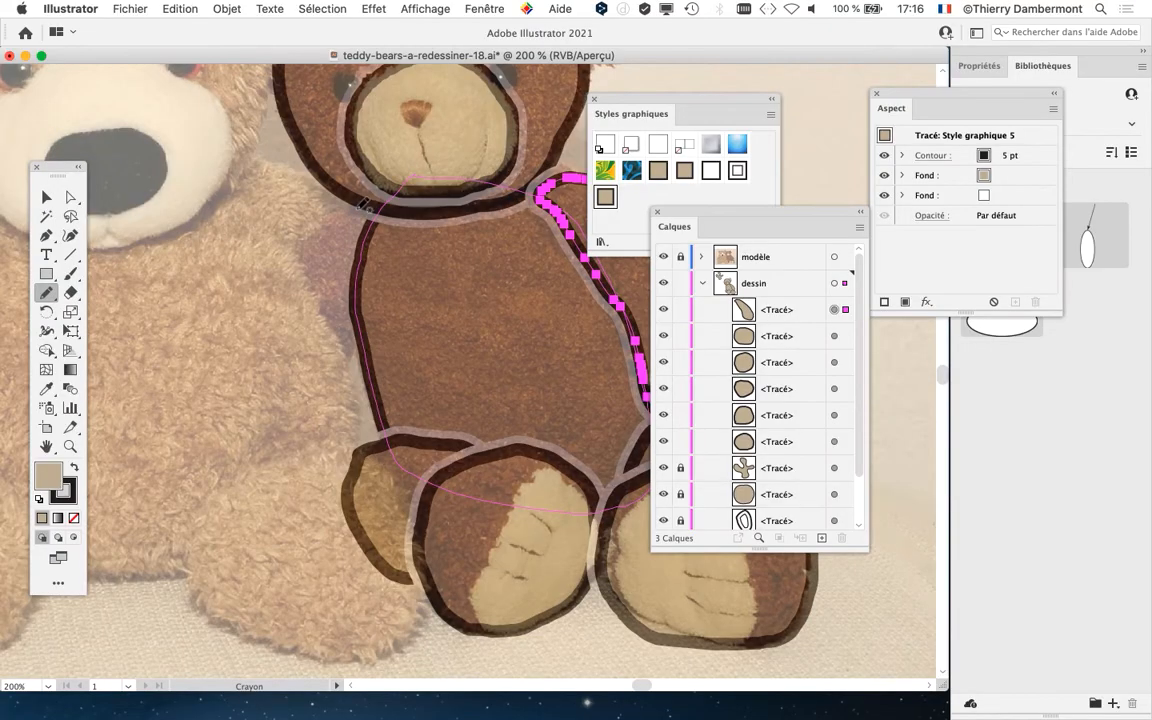
mouse_move(362, 204)
mouse_down()
mouse_move(291, 238)
mouse_move(270, 263)
mouse_up()
mouse_move(320, 428)
mouse_down()
mouse_move(346, 413)
mouse_move(367, 357)
mouse_move(398, 264)
mouse_move(372, 204)
mouse_up()
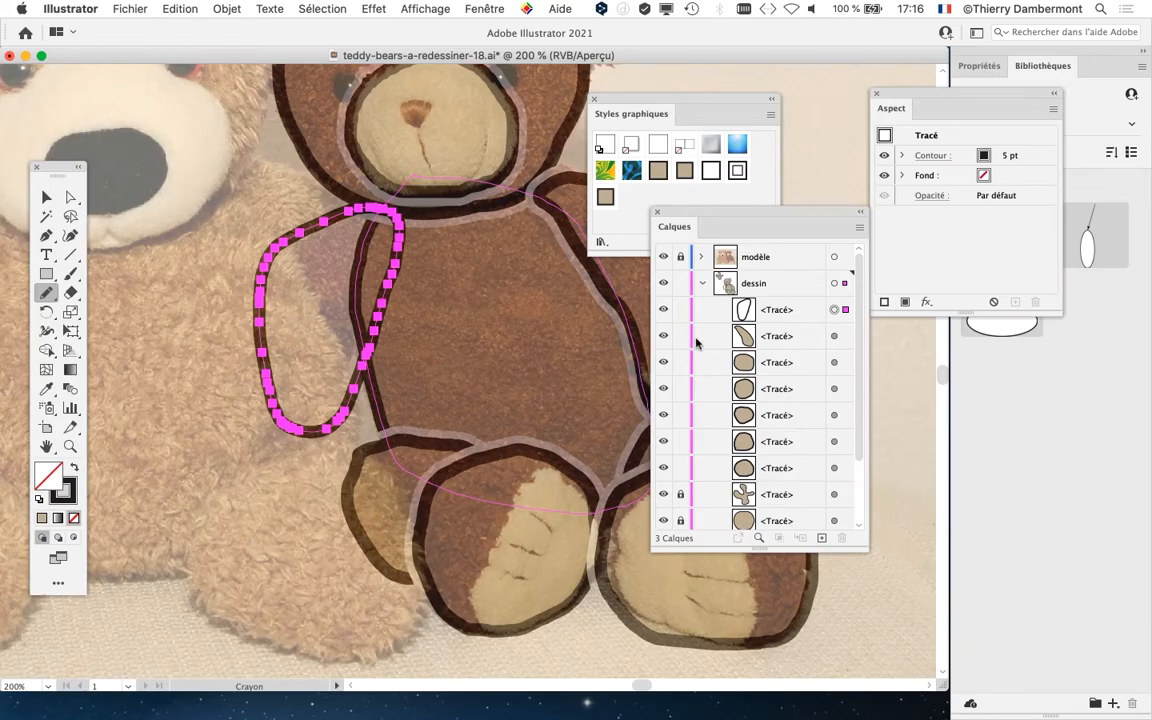
click(606, 197)
drag(414, 349, 301, 329)
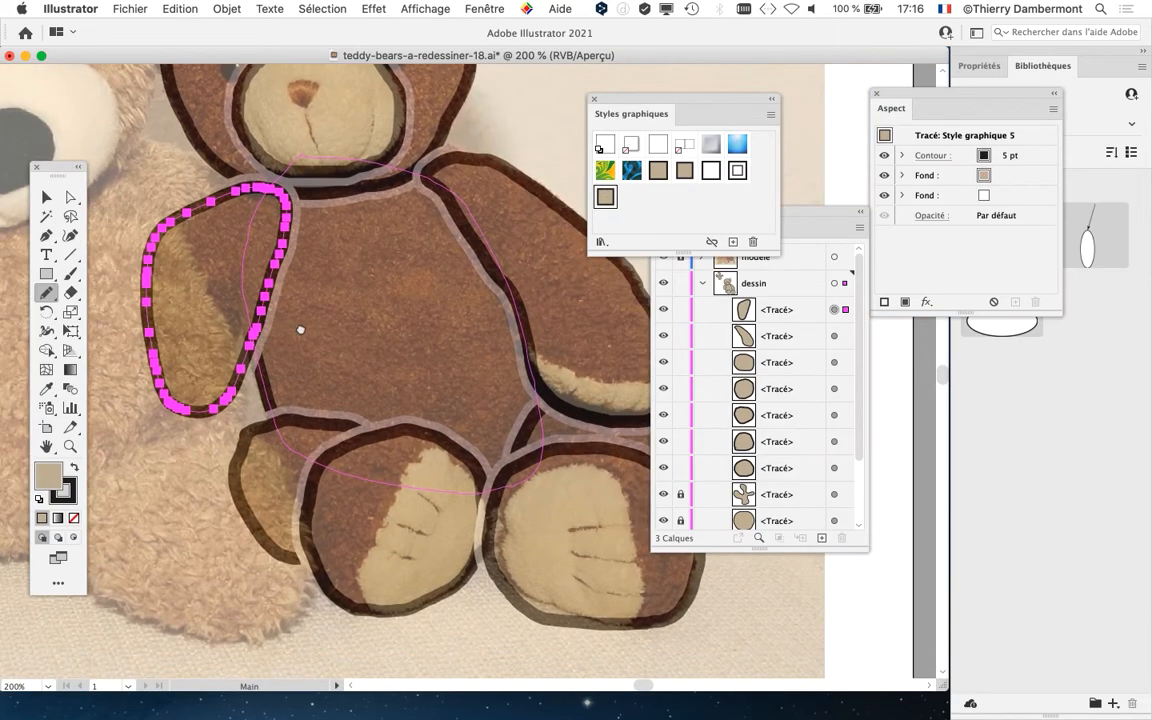
- Enlarge the layer list and move the left arm's path to the very back of the dessin layer, behind the body
drag(645, 100, 313, 415)
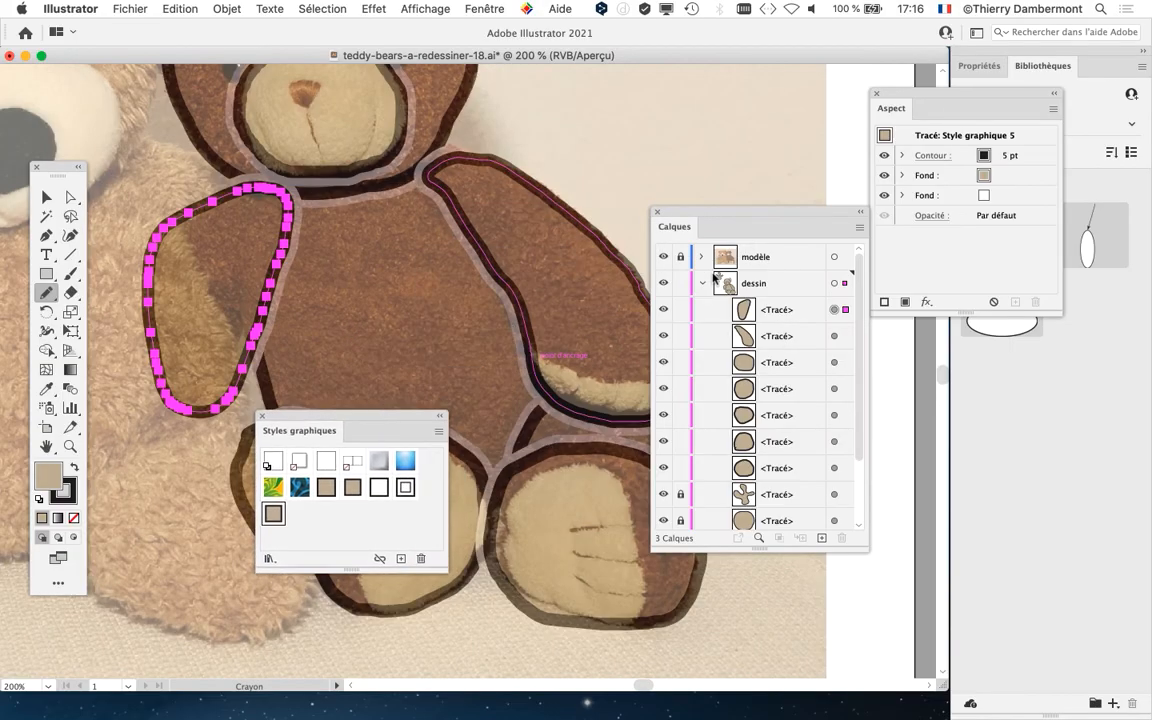
drag(735, 220, 657, 48)
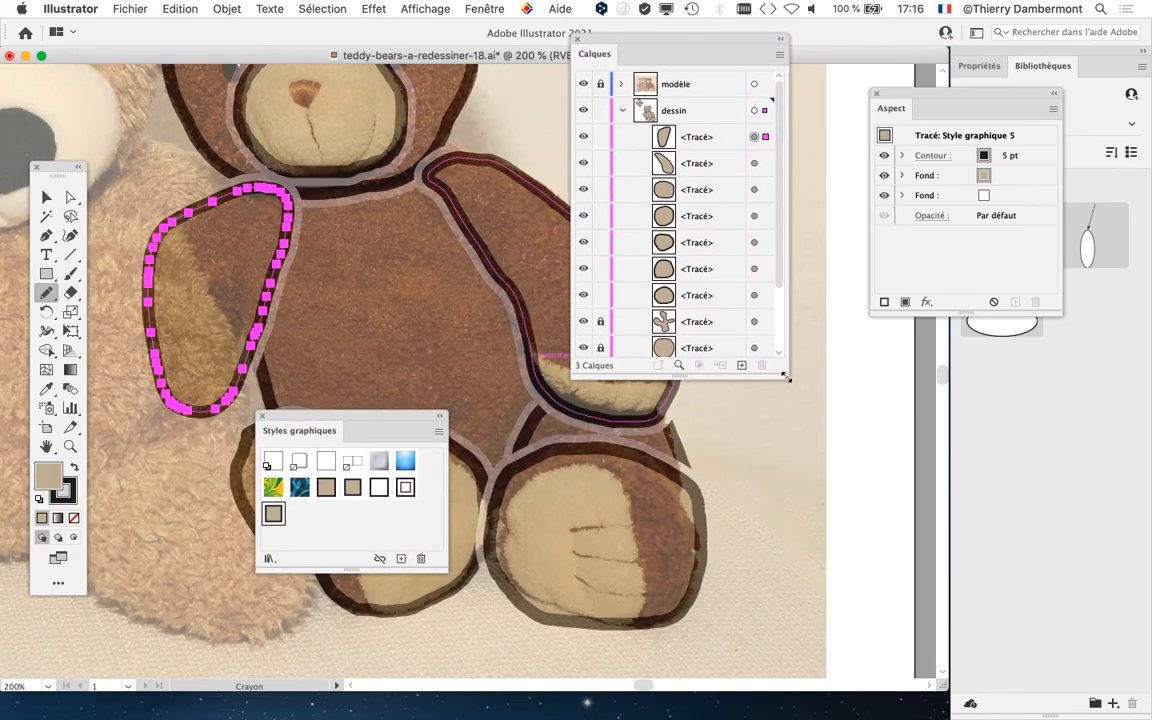
drag(786, 377, 813, 479)
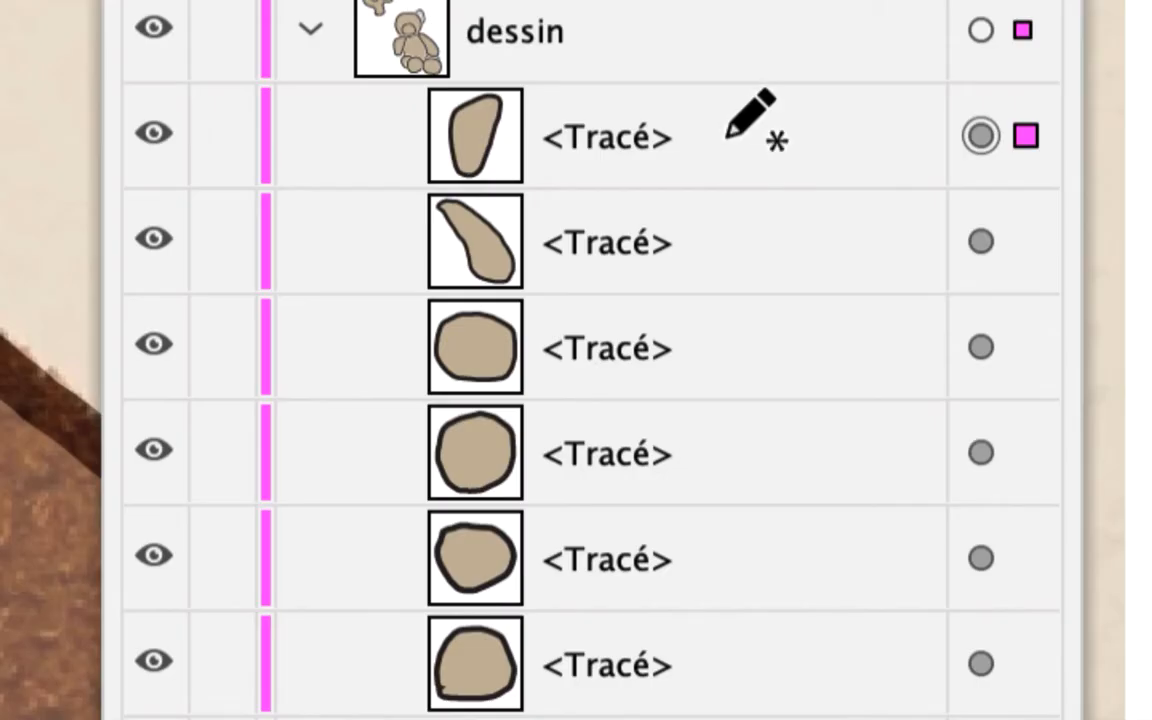
click(728, 143)
drag(728, 143, 731, 355)
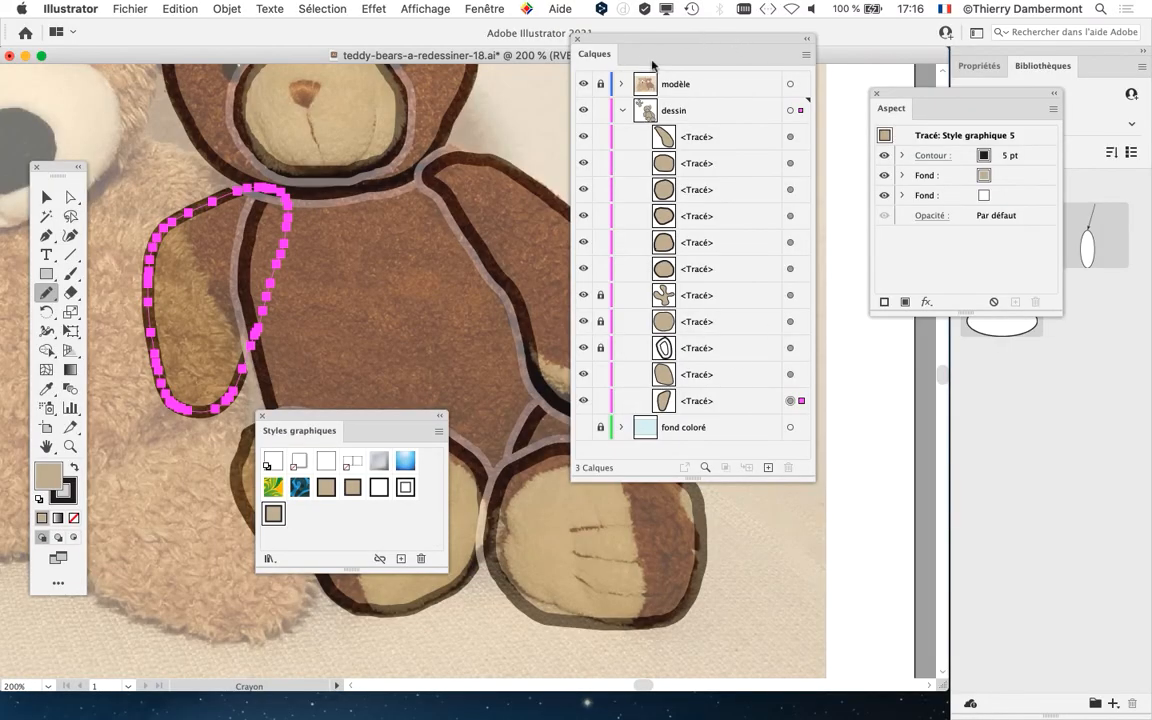
drag(652, 64, 761, 77)
- Examine the whole small bear by selecting its right arm, muzzle and head shapes one after another
scroll(617, 362, down, 1)
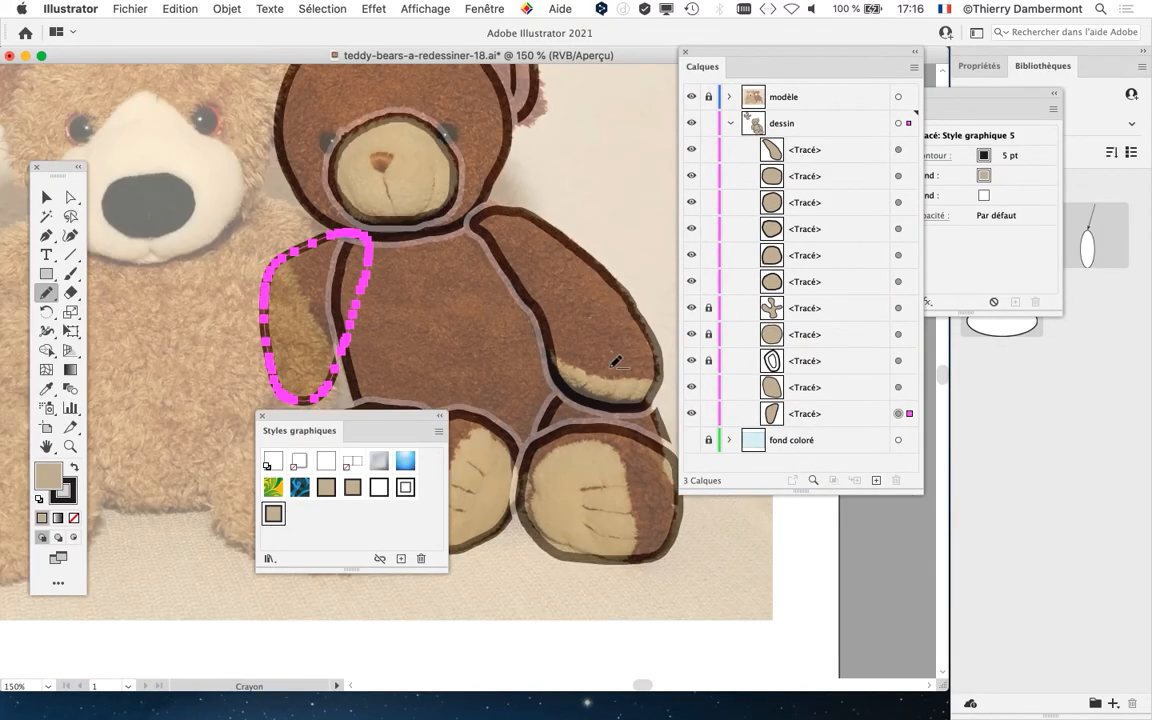
scroll(617, 362, down, 1)
drag(373, 427, 232, 452)
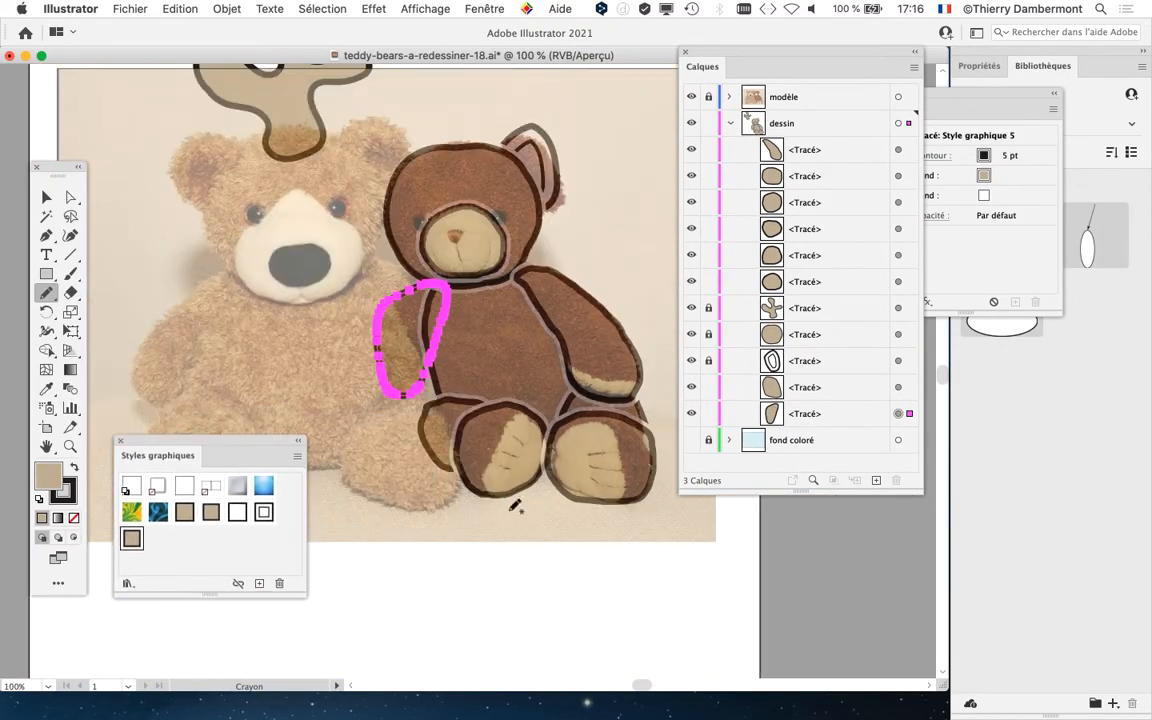
drag(527, 470, 393, 432)
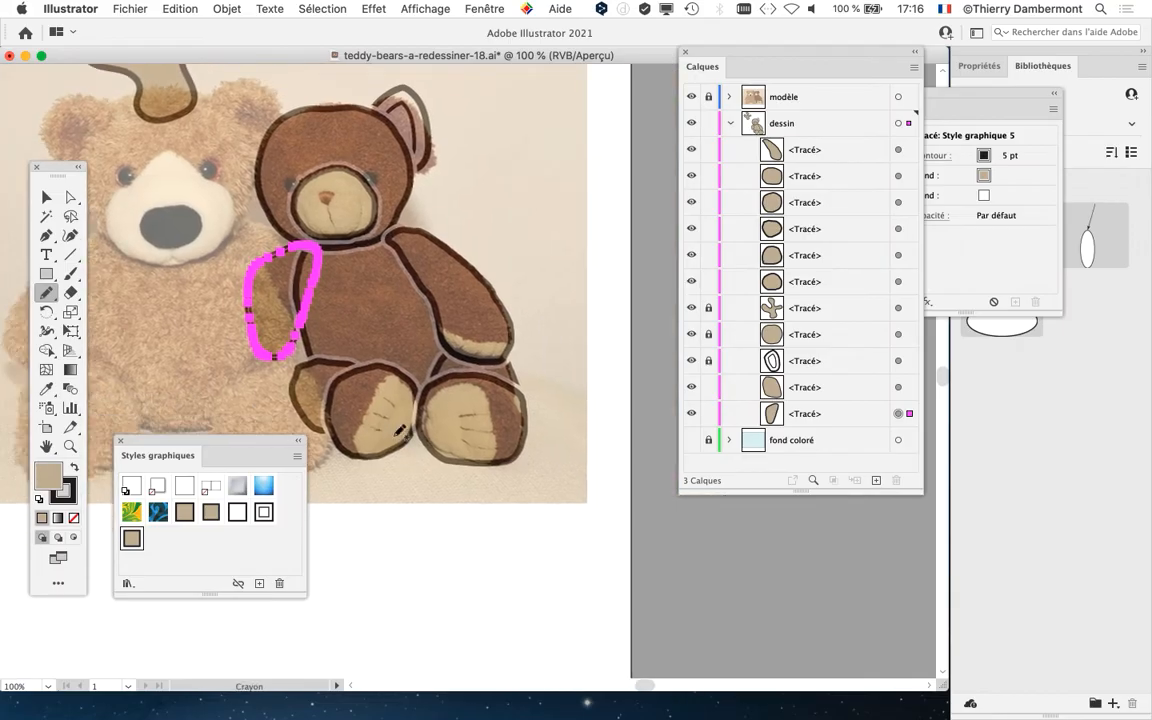
drag(201, 444, 607, 71)
click(48, 197)
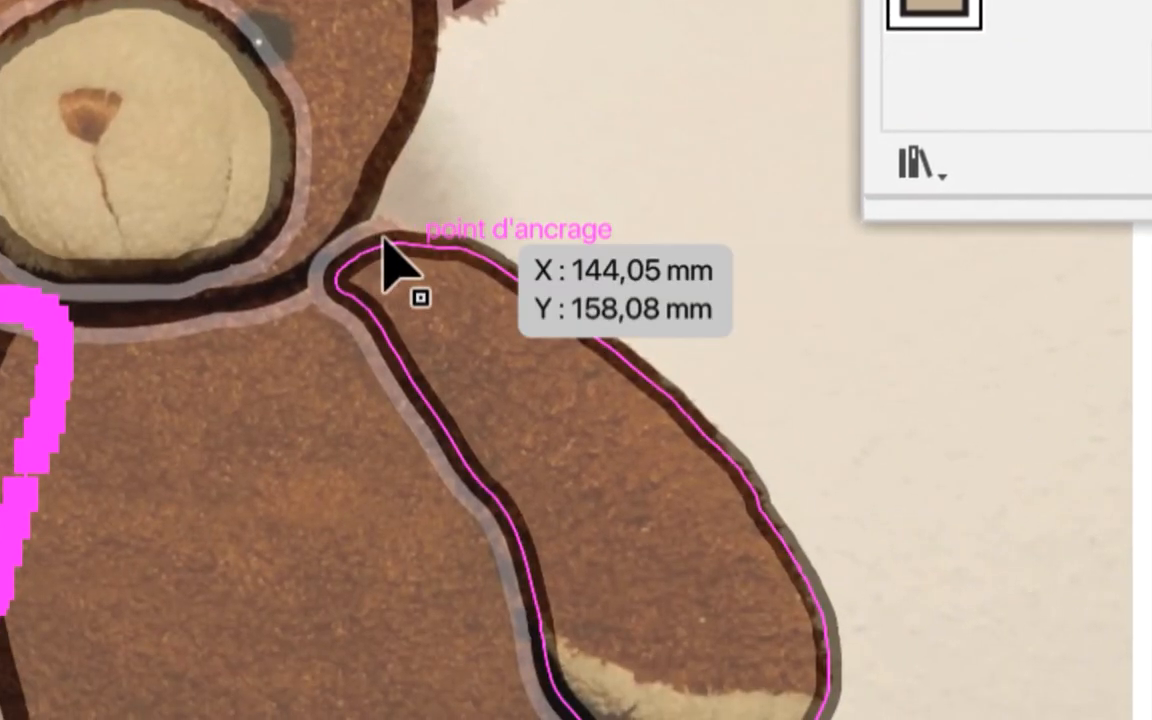
click(383, 237)
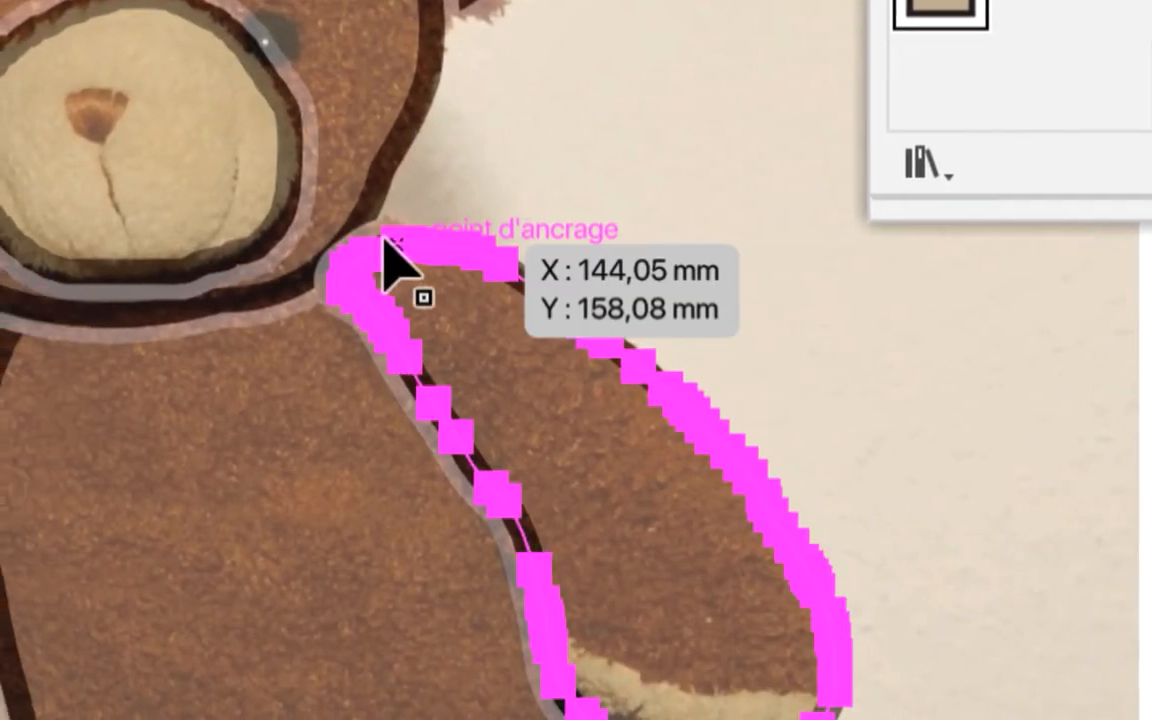
click(165, 280)
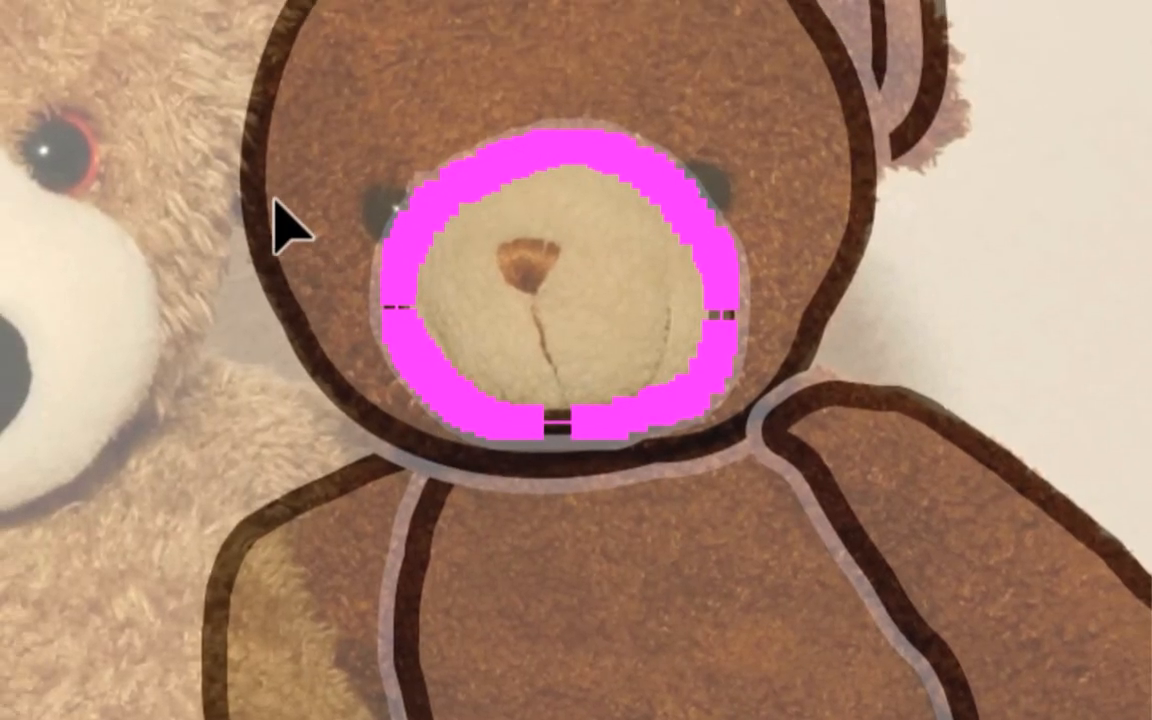
click(256, 178)
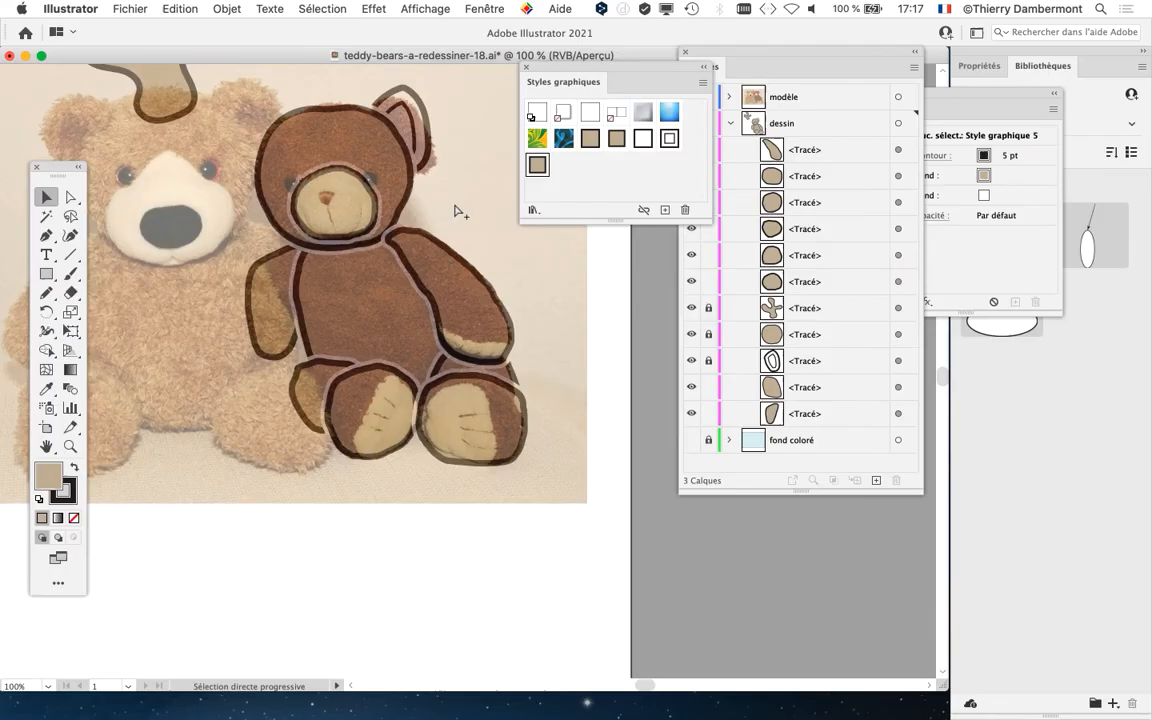
- Save the document as teddy-bears-a-redessiner-19.ai in the teddy bear 7 folder, keeping the Adobe Illustrator format
key(v)
click(130, 8)
click(162, 157)
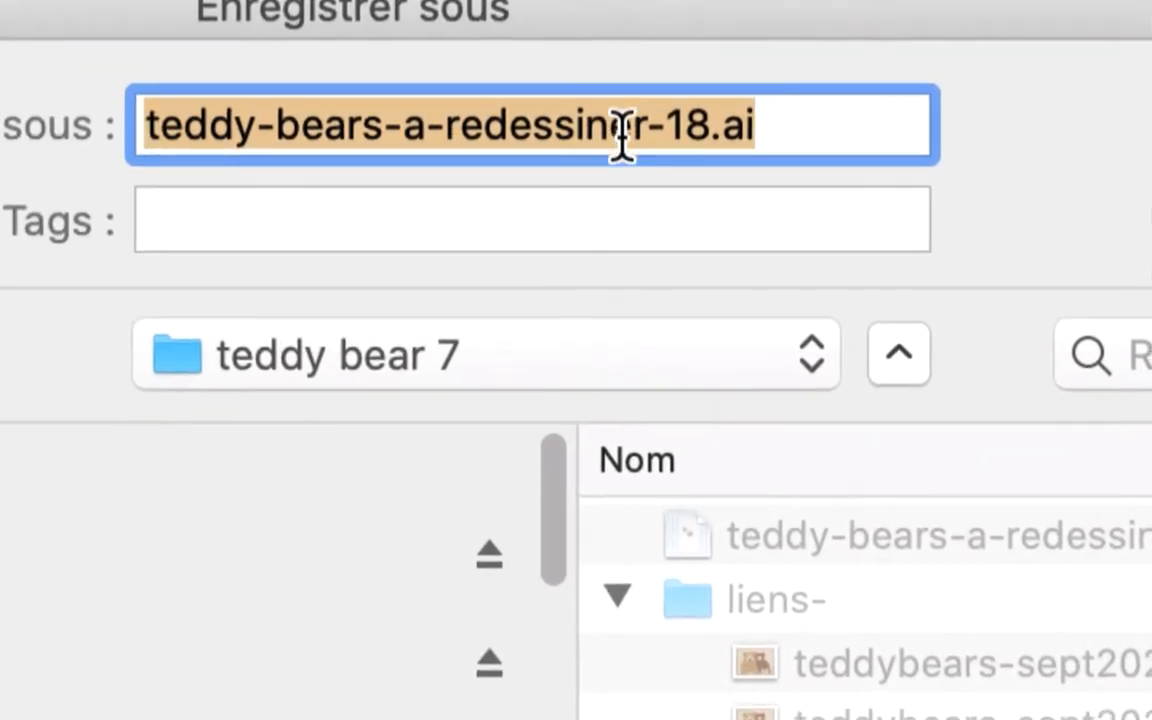
click(636, 128)
drag(636, 128, 658, 183)
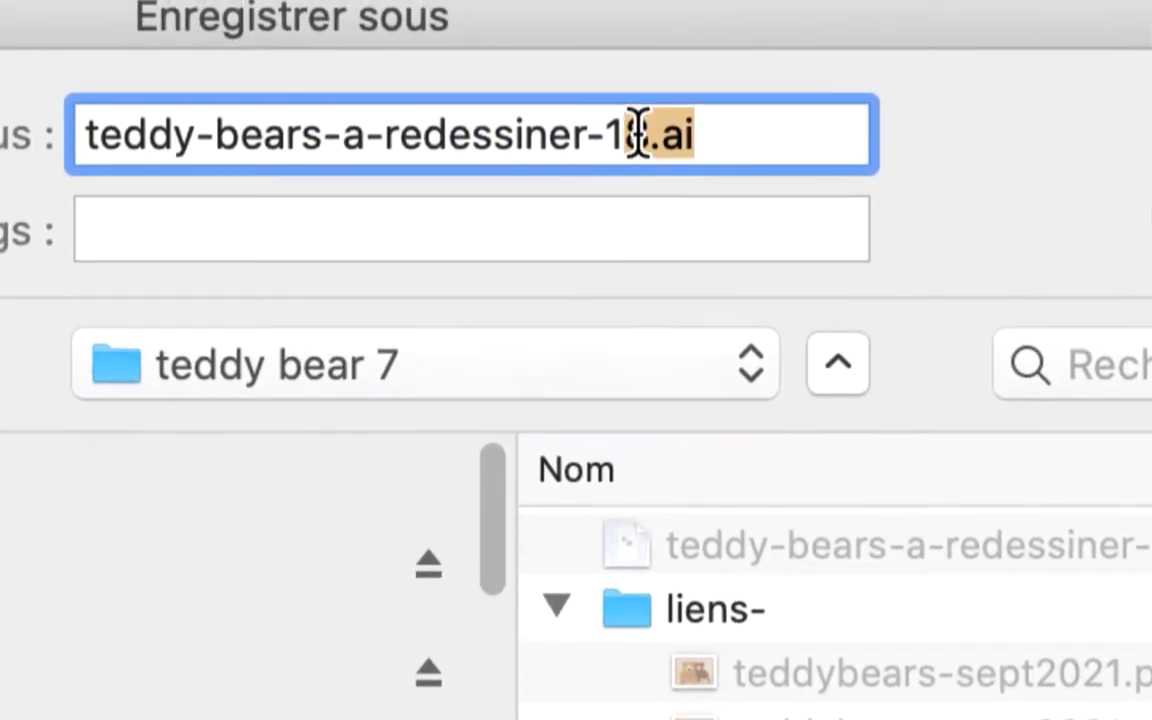
click(651, 127)
drag(636, 128, 646, 135)
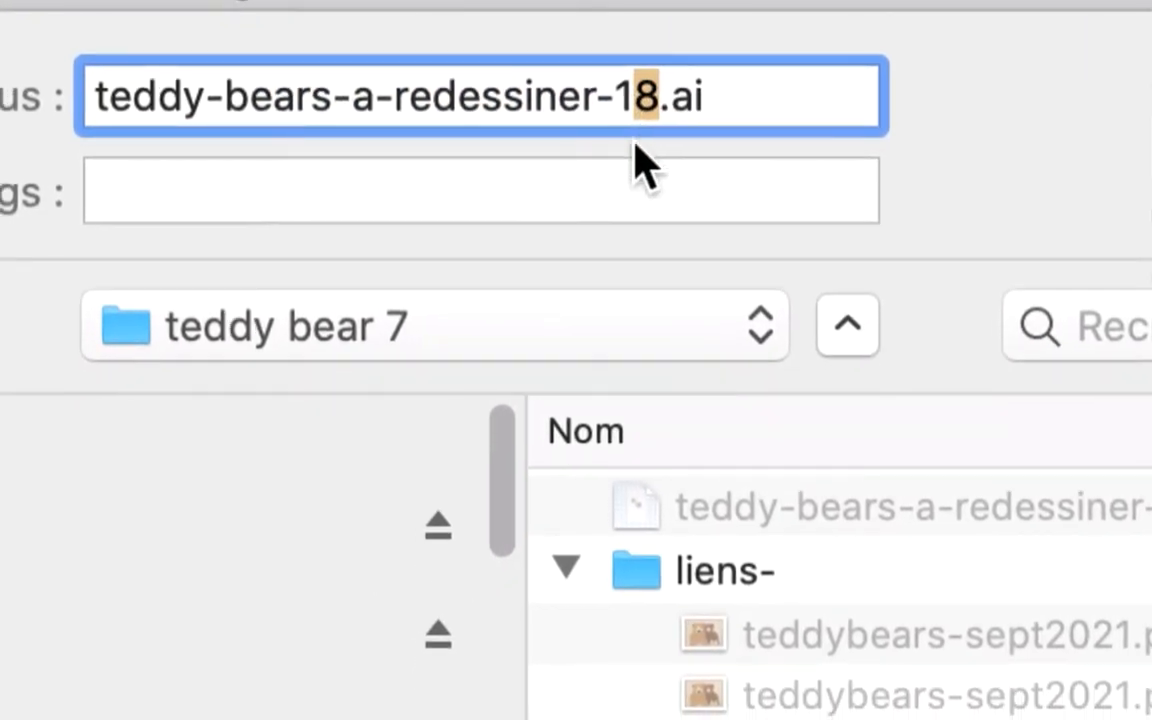
text(9)
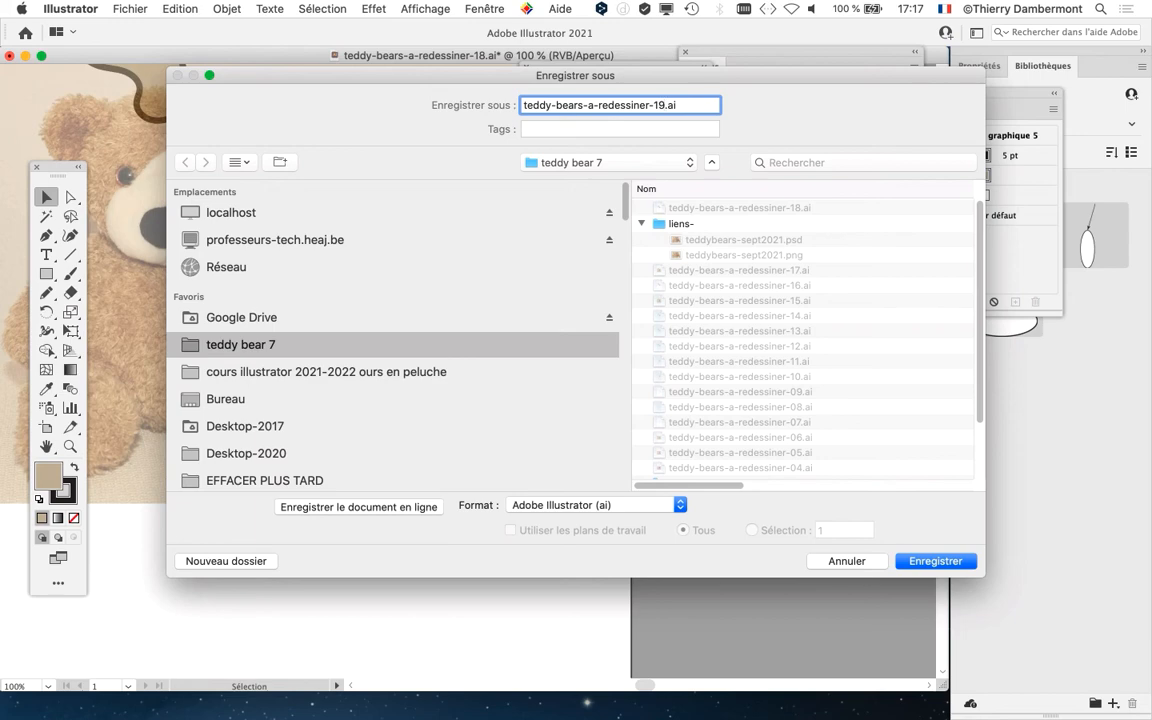
key(Return)
key(Return)
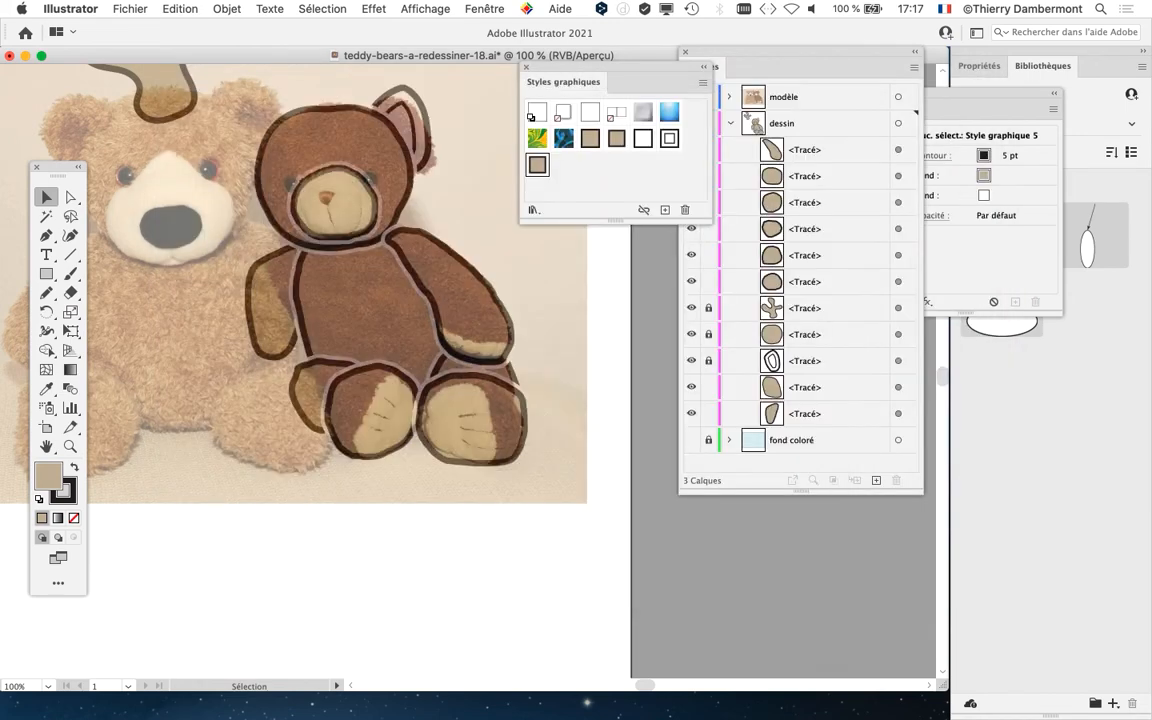
- Unlock the head, ear and antler paths in the dessin layer, then collapse and expand the layer again
scroll(415, 429, up, 1)
drag(415, 429, 393, 455)
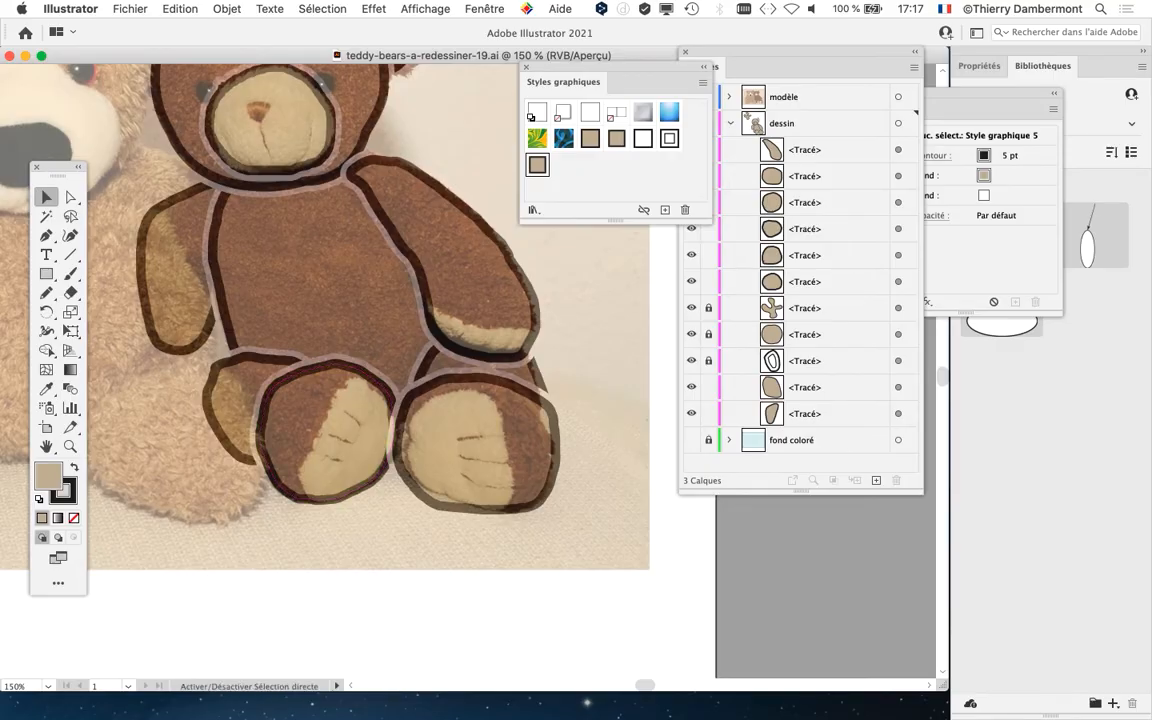
click(738, 148)
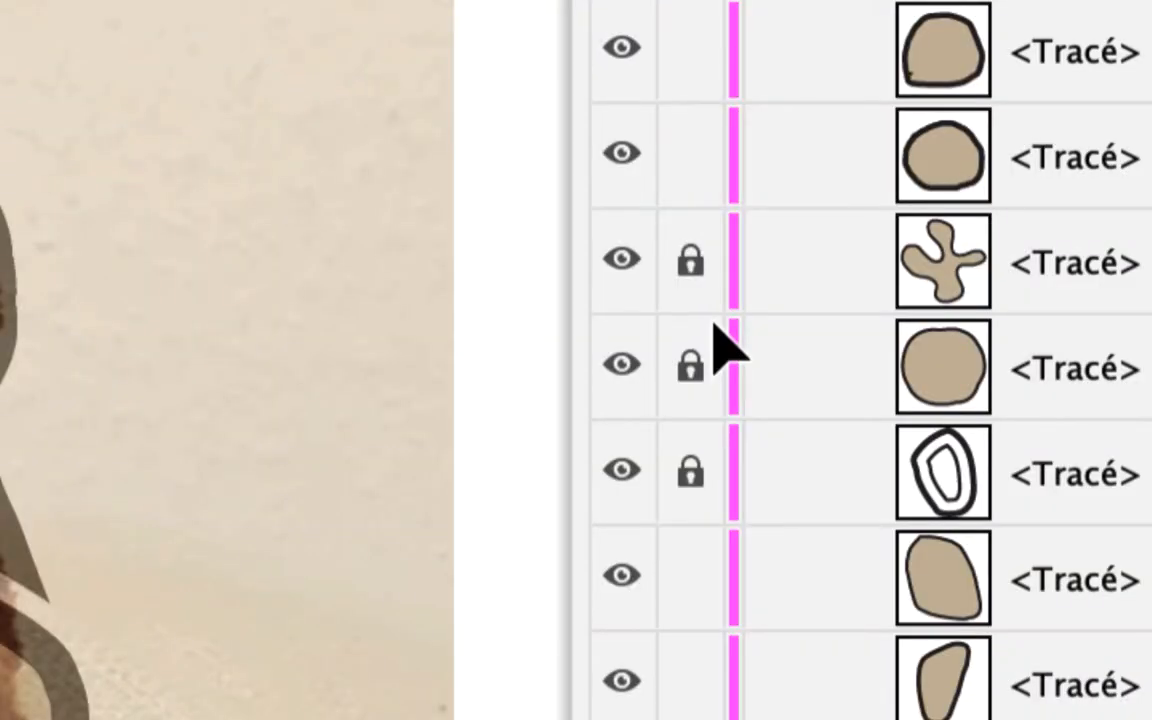
click(709, 333)
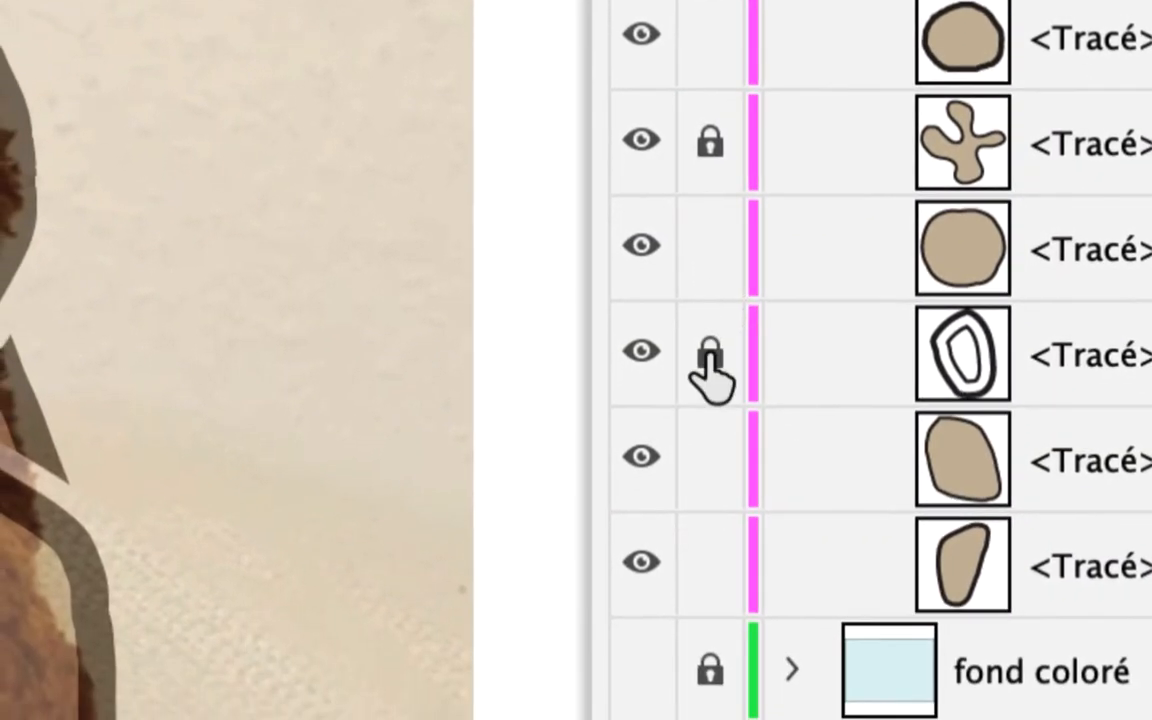
click(703, 441)
click(713, 236)
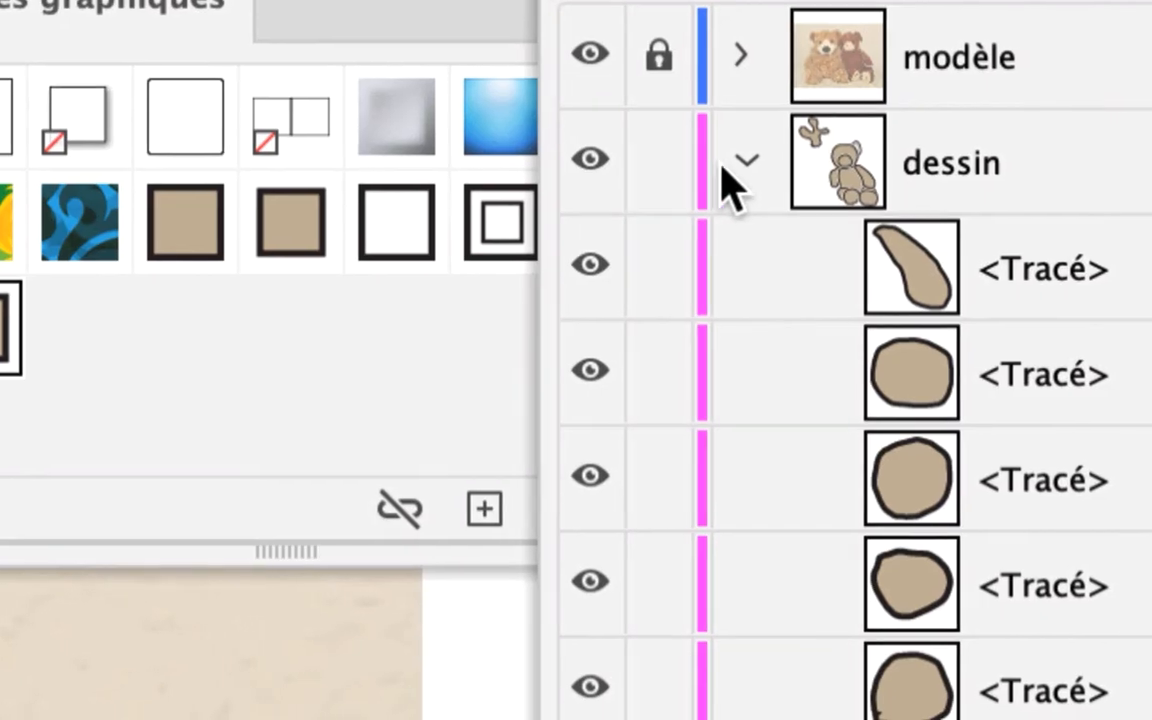
click(740, 165)
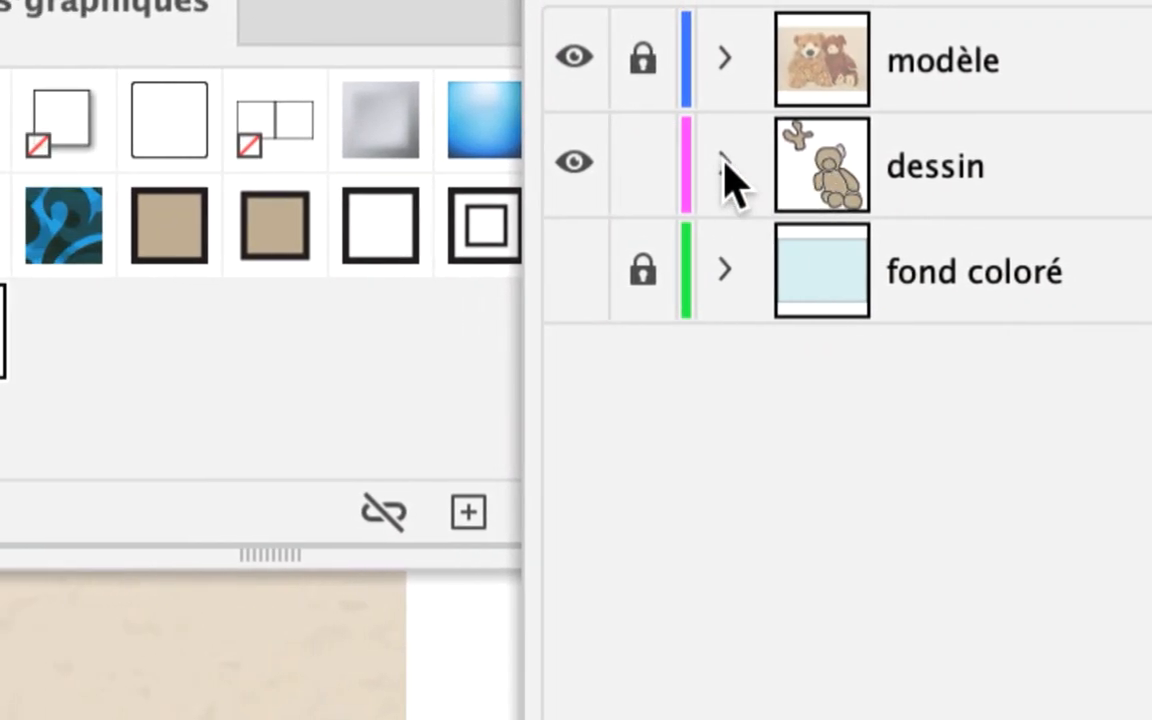
click(726, 166)
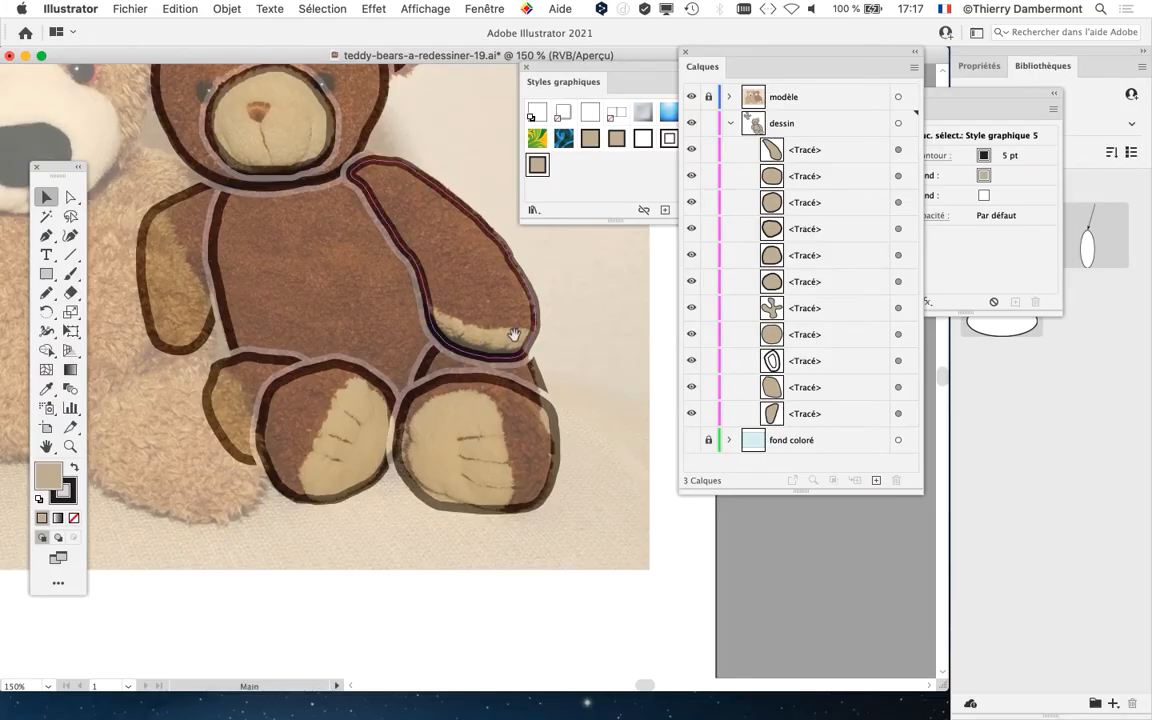
- Select the small bear's head and extend the selection to all objects with the same graphic style
drag(514, 337, 534, 386)
key(super+minus)
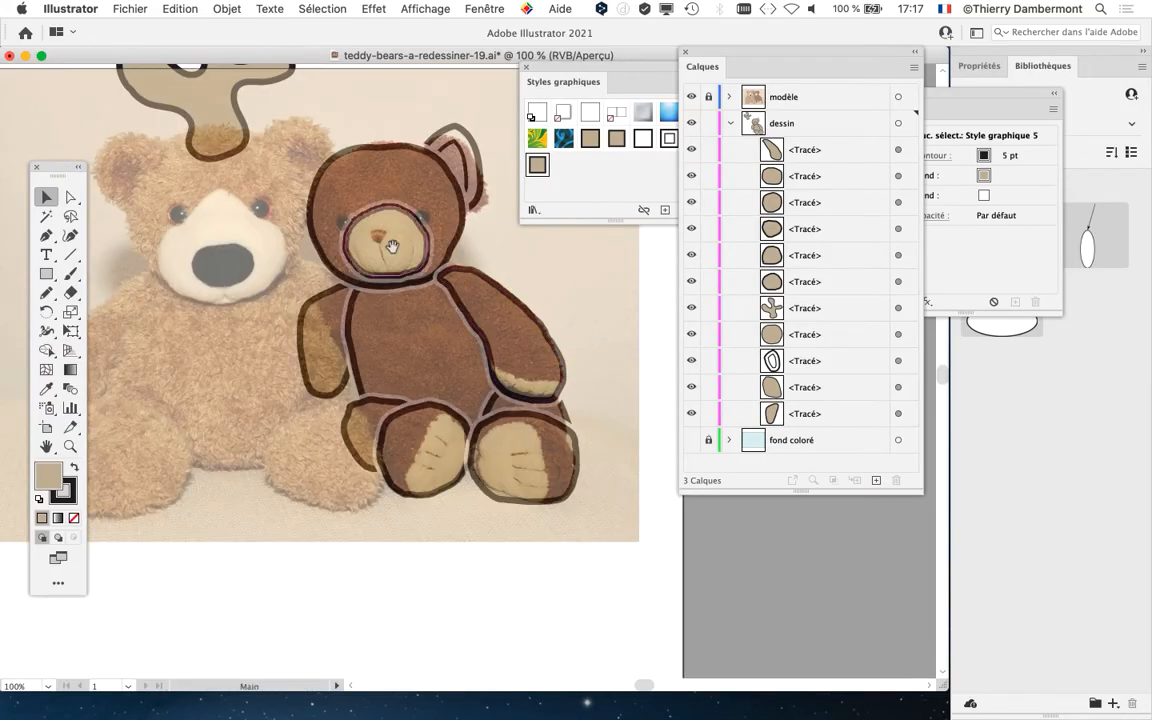
drag(391, 247, 298, 232)
key(super+plus)
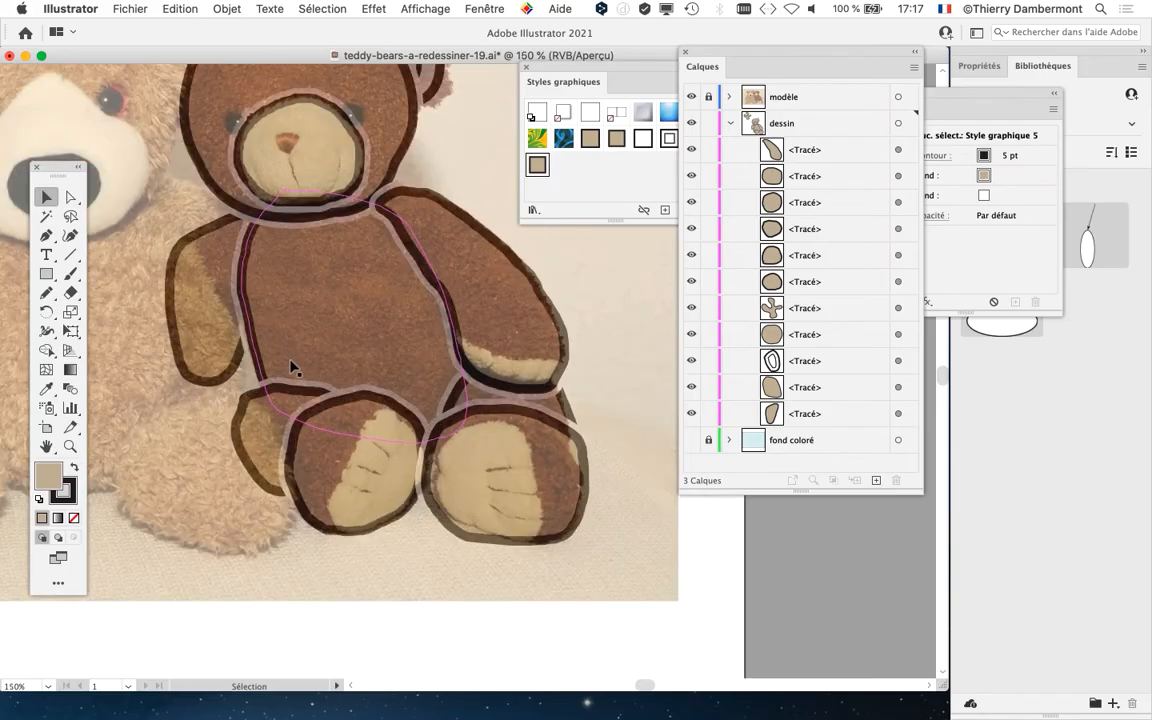
scroll(290, 373, up, 2)
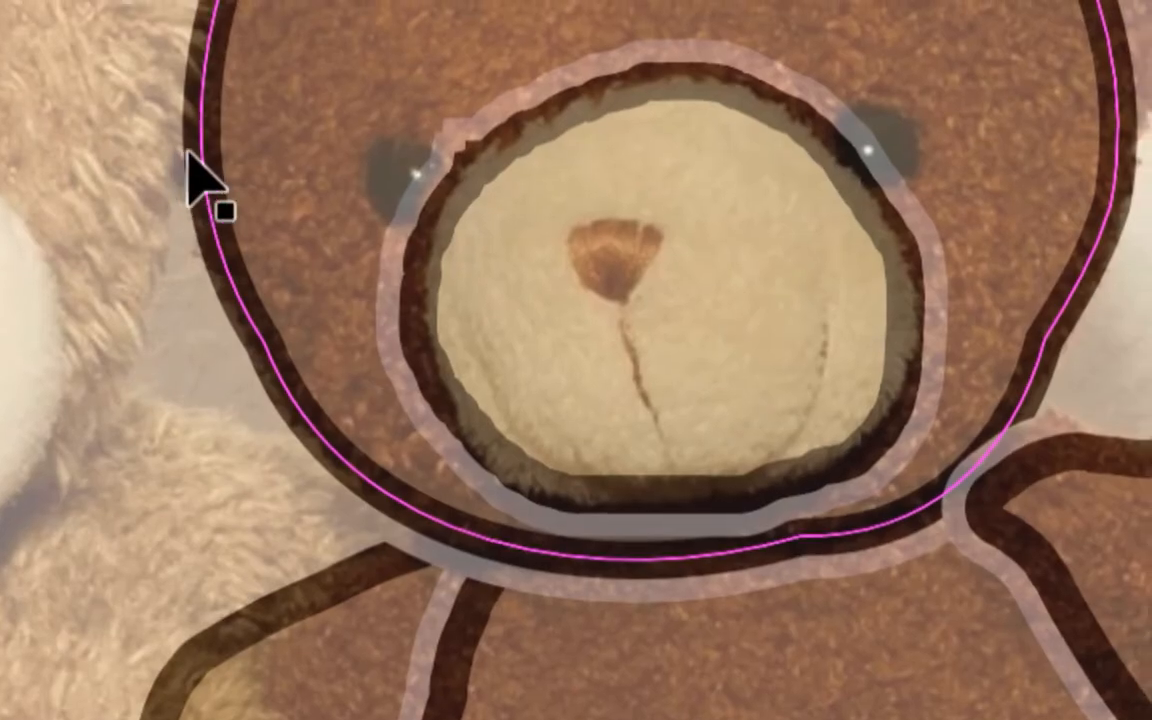
click(189, 157)
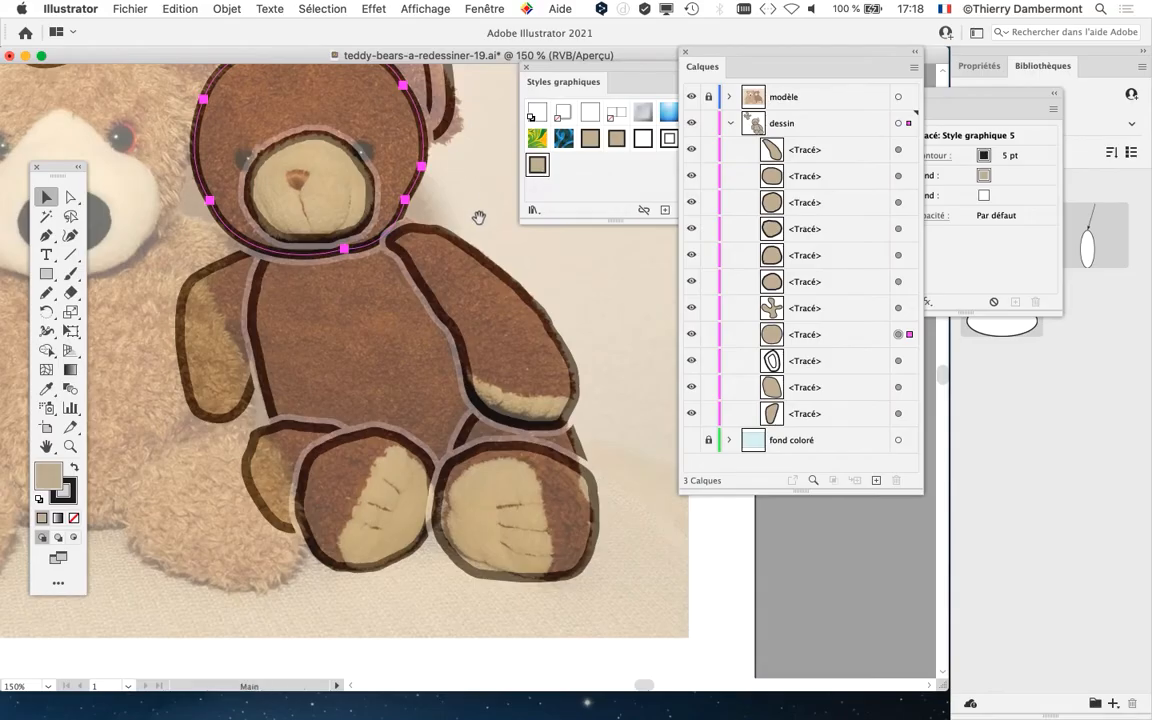
scroll(414, 286, up, 2)
scroll(414, 286, right, 2)
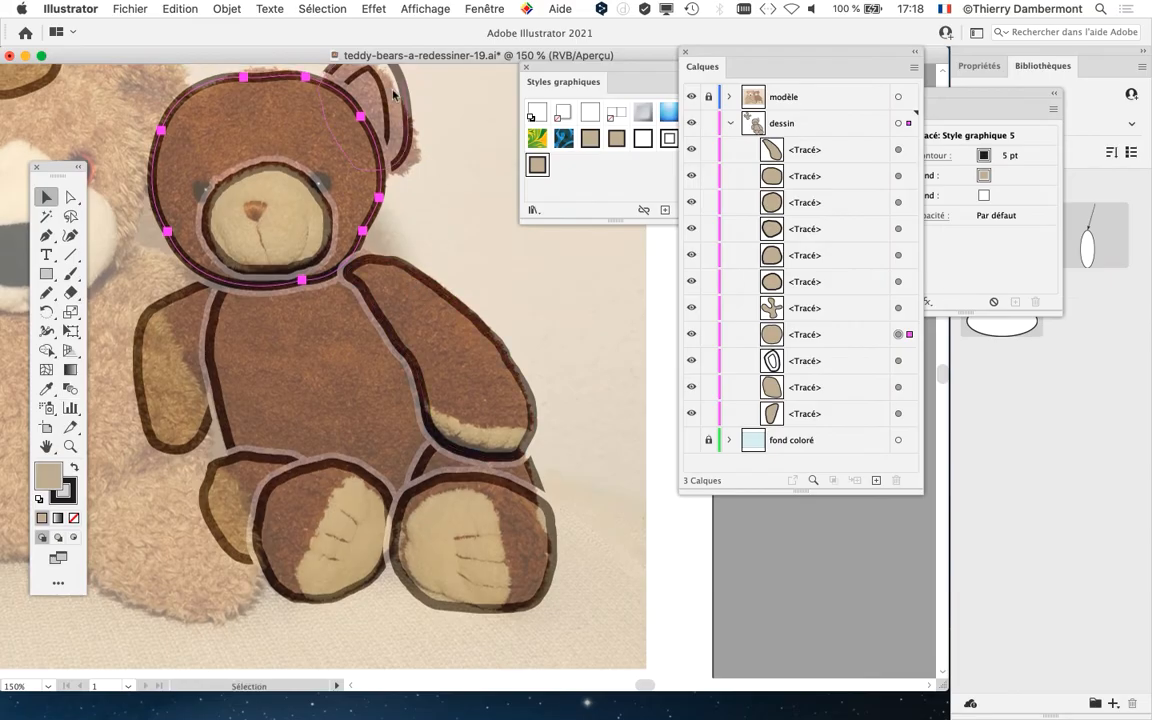
click(326, 12)
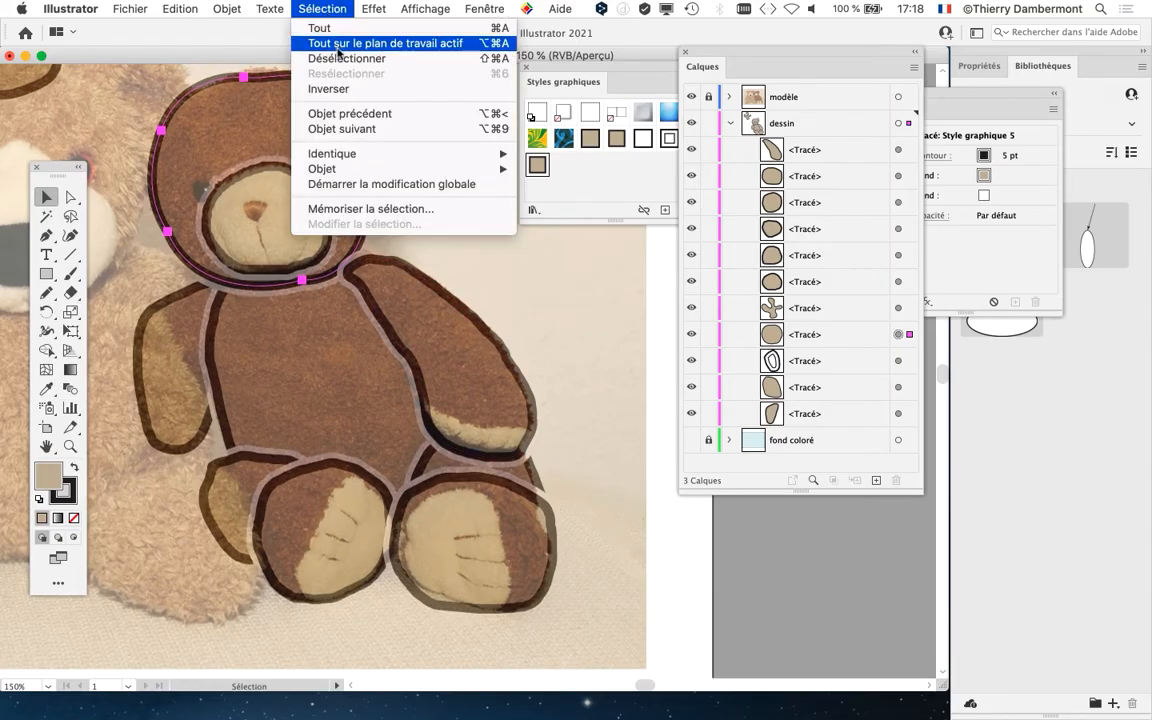
mouse_move(339, 157)
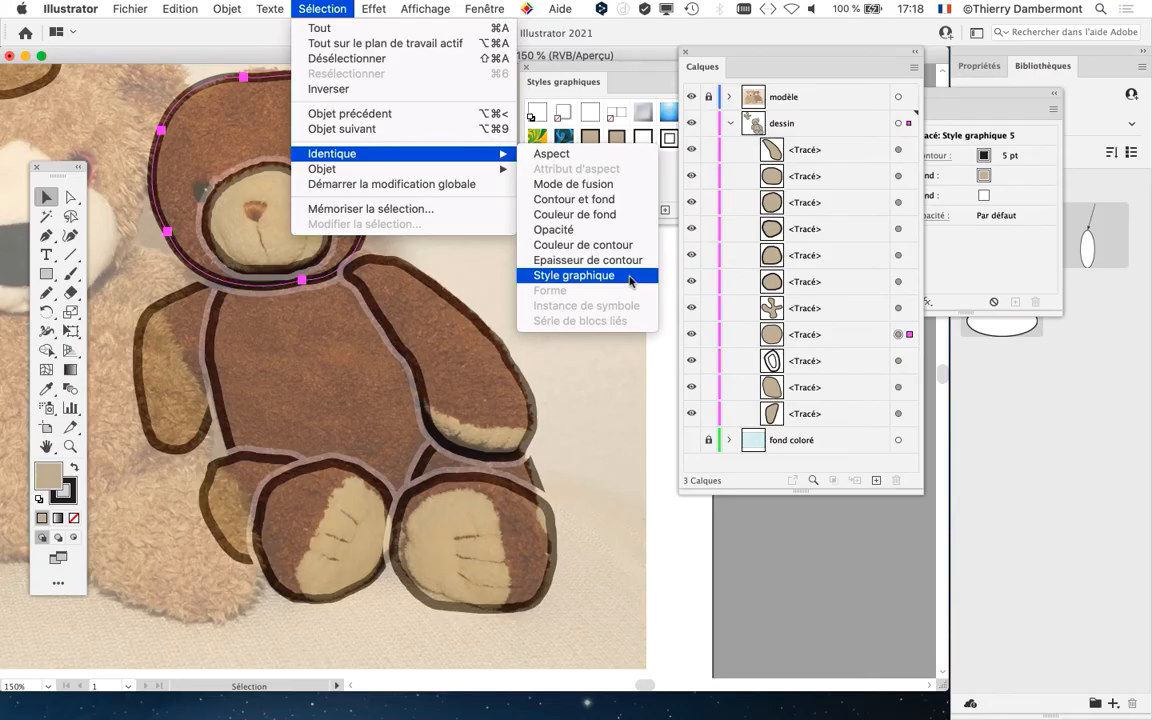
click(630, 282)
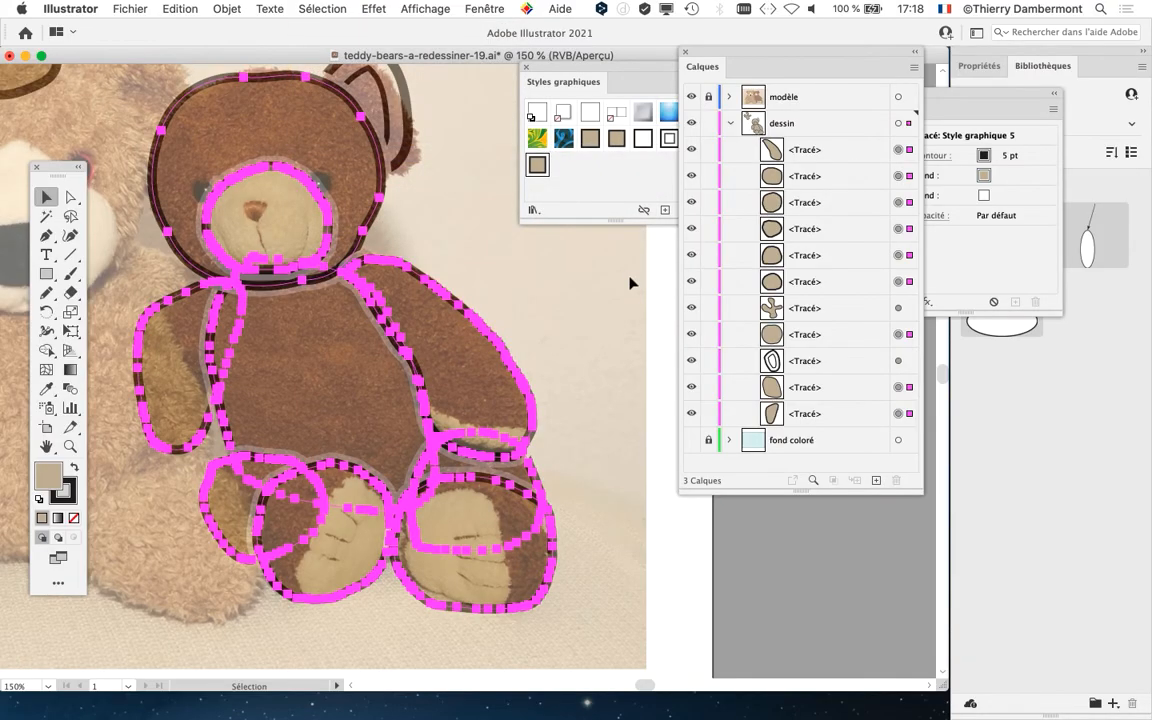
- Reselect all the small bear's shapes that share the same graphic style
drag(581, 72, 598, 47)
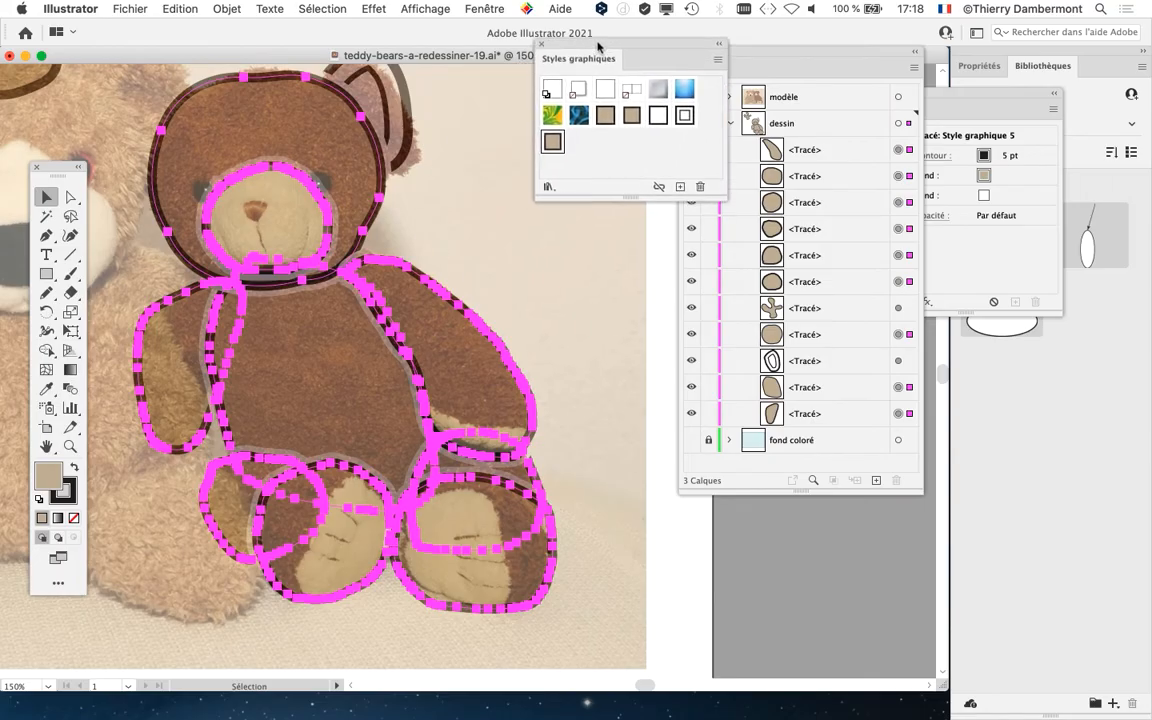
click(305, 9)
mouse_move(345, 157)
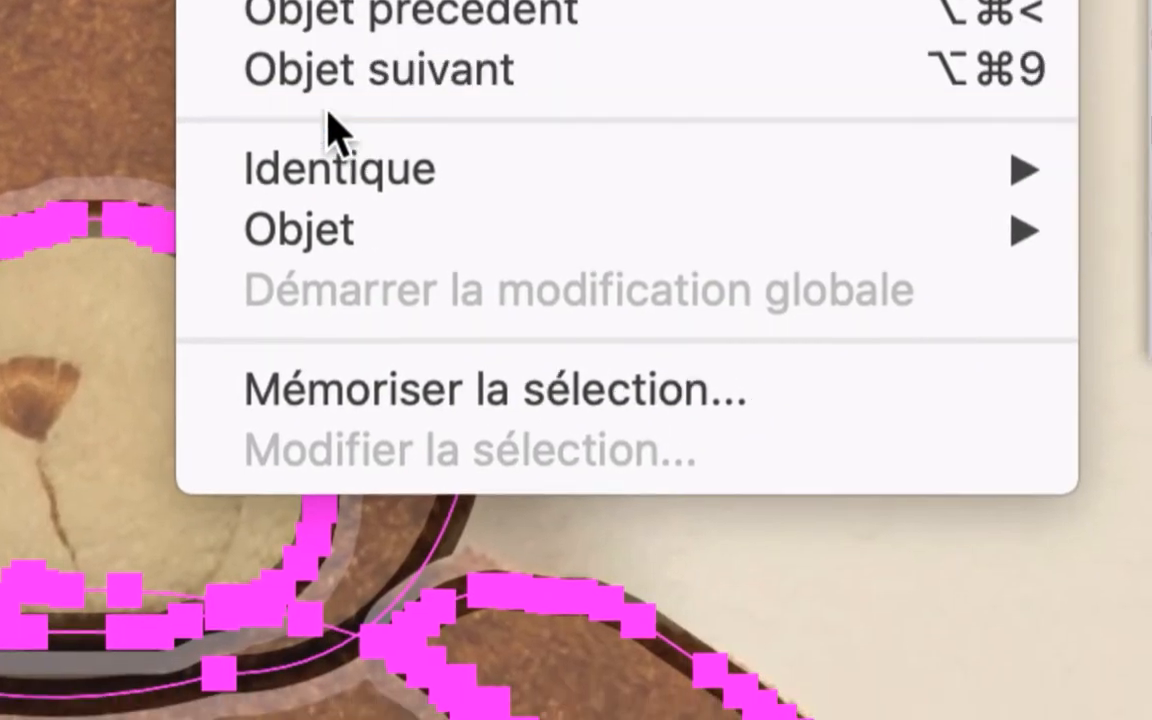
mouse_move(383, 620)
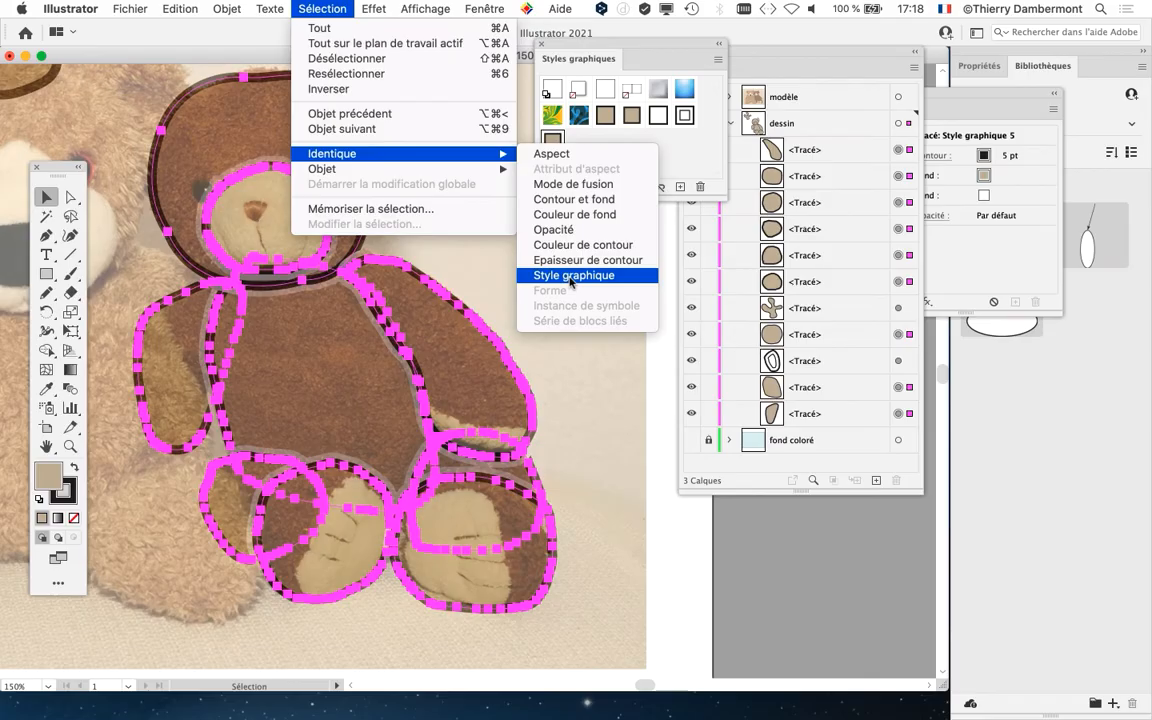
click(572, 279)
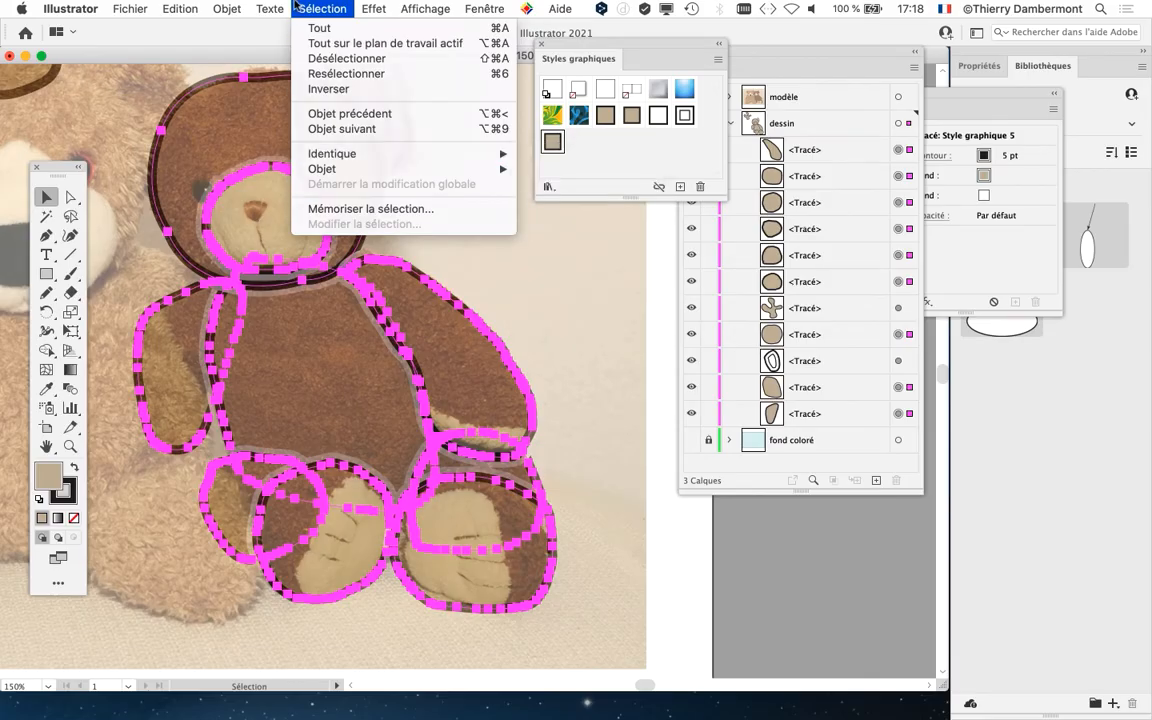
- Simplify the selected bear paths, reducing their anchor points to nearly the minimum curve setting
scroll(415, 257, down, 1)
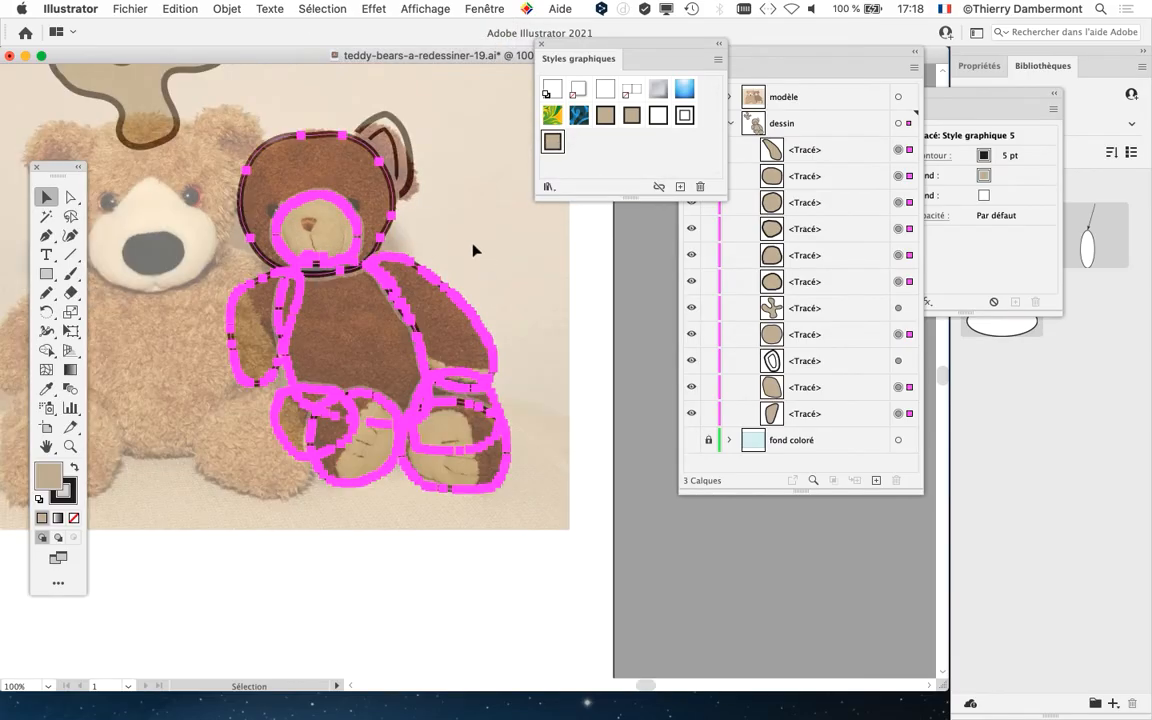
scroll(432, 298, up, 2)
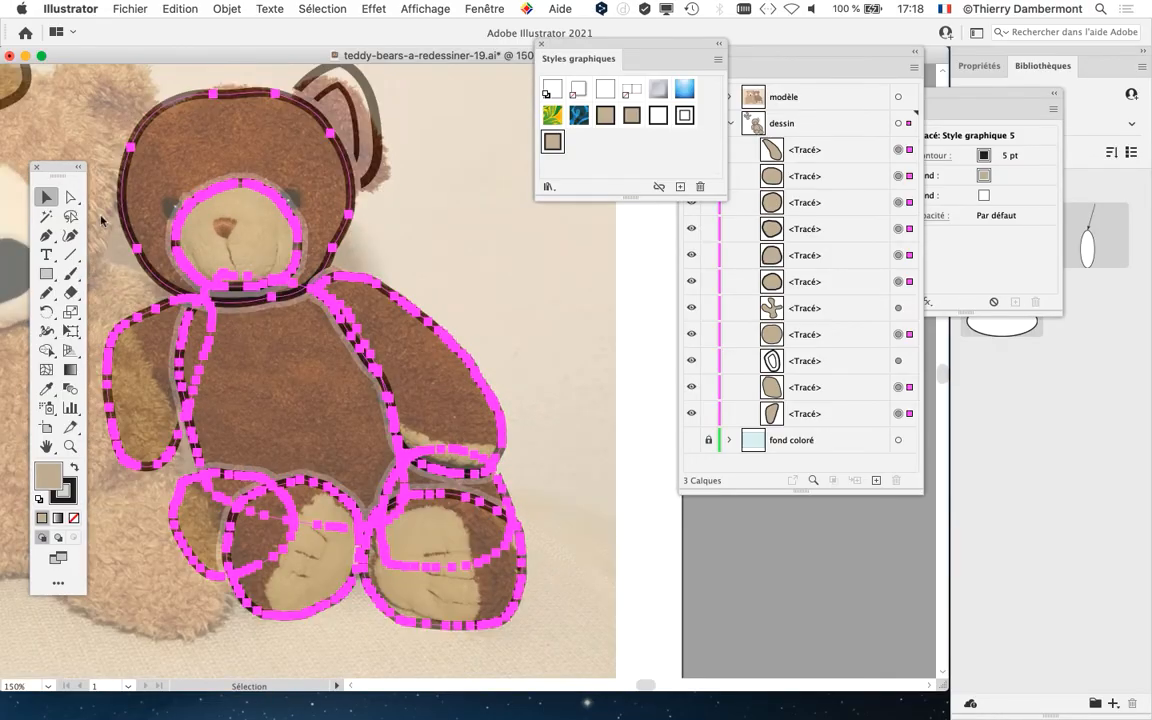
drag(58, 167, 36, 117)
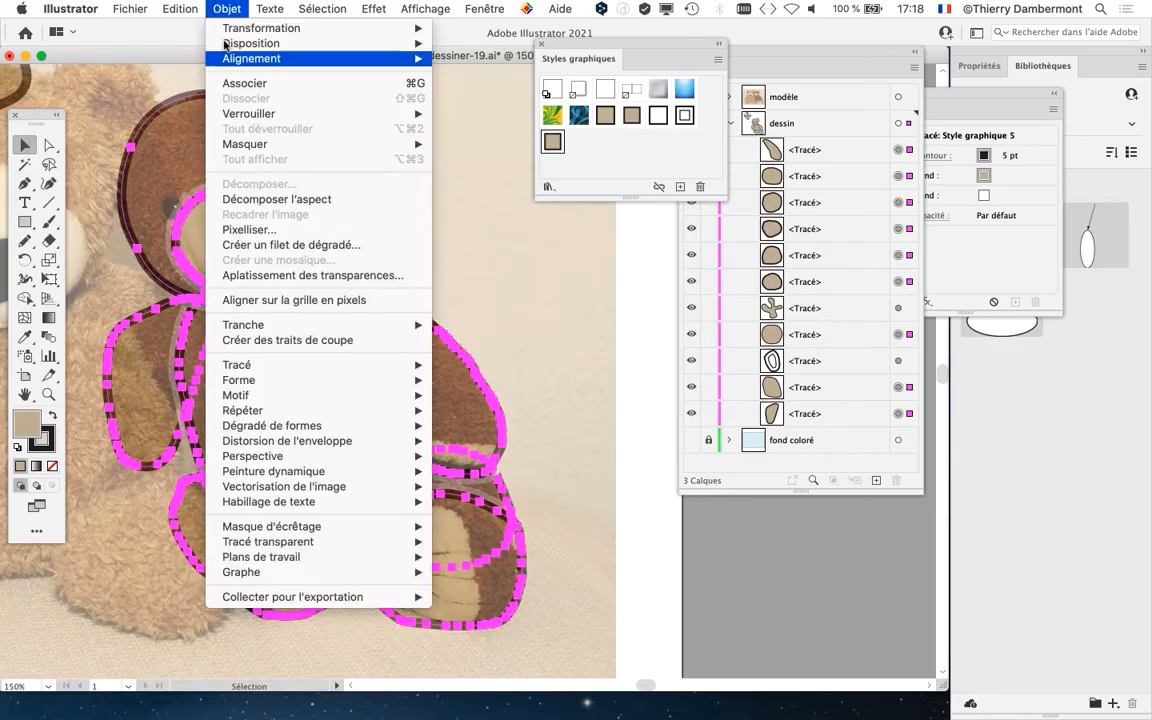
mouse_move(262, 365)
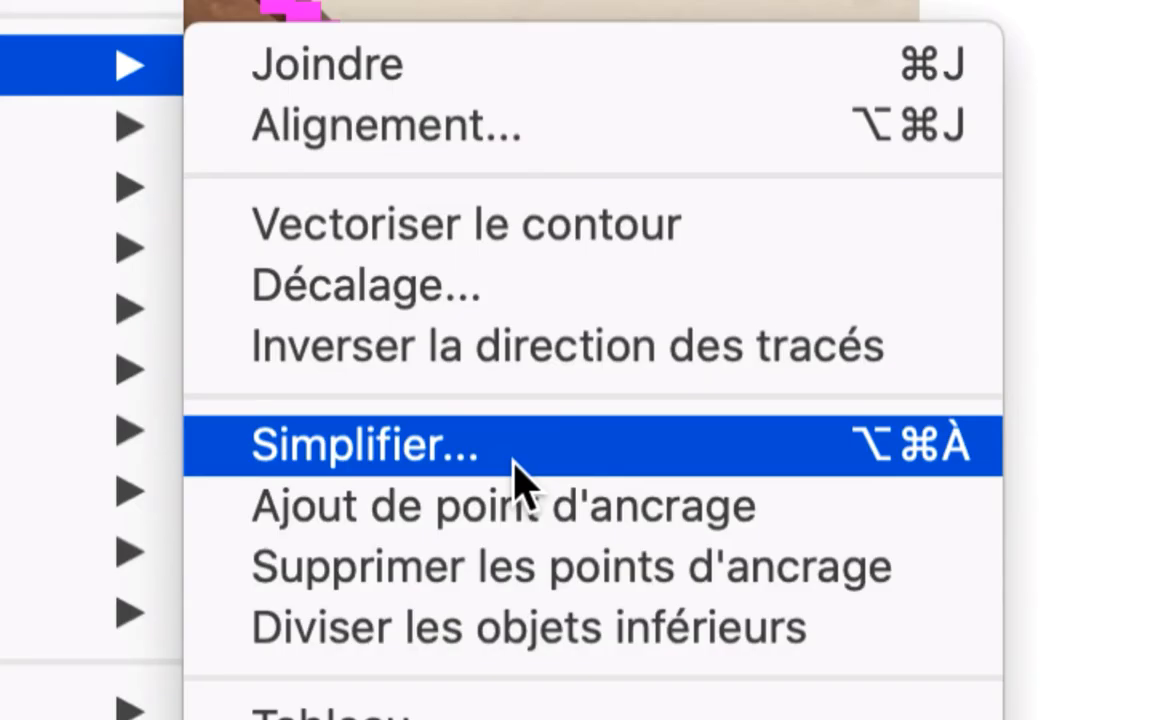
click(514, 476)
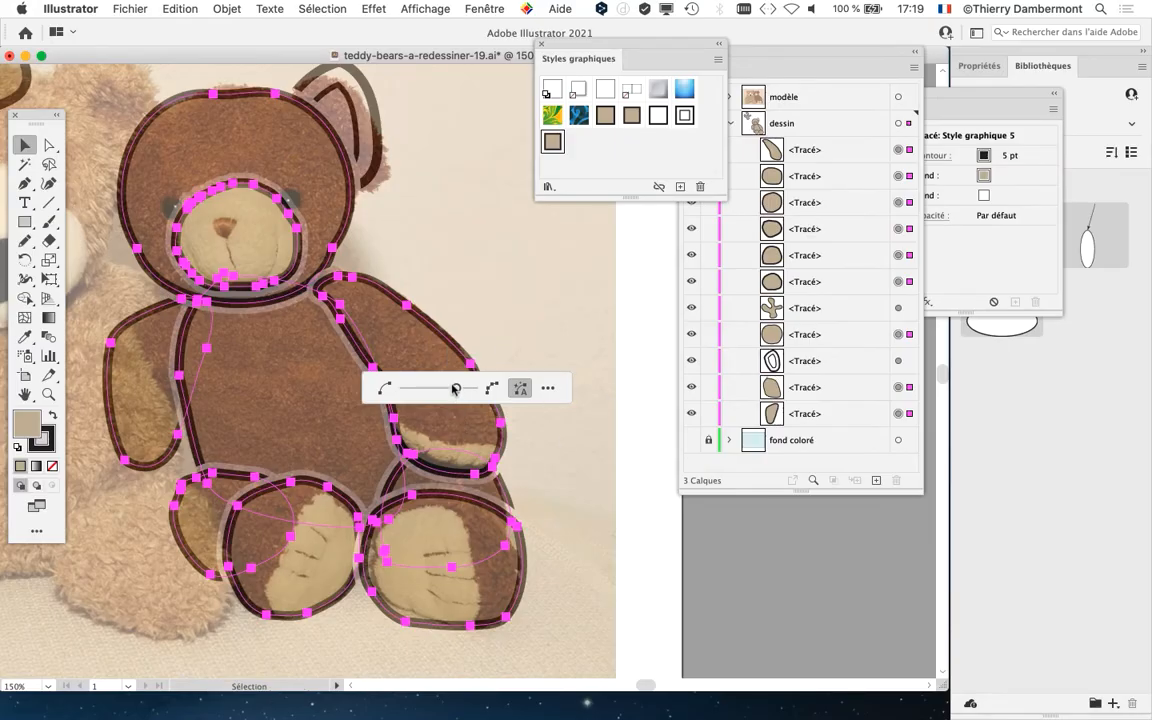
mouse_move(455, 388)
mouse_down()
mouse_move(373, 396)
mouse_move(421, 390)
mouse_move(407, 389)
mouse_up()
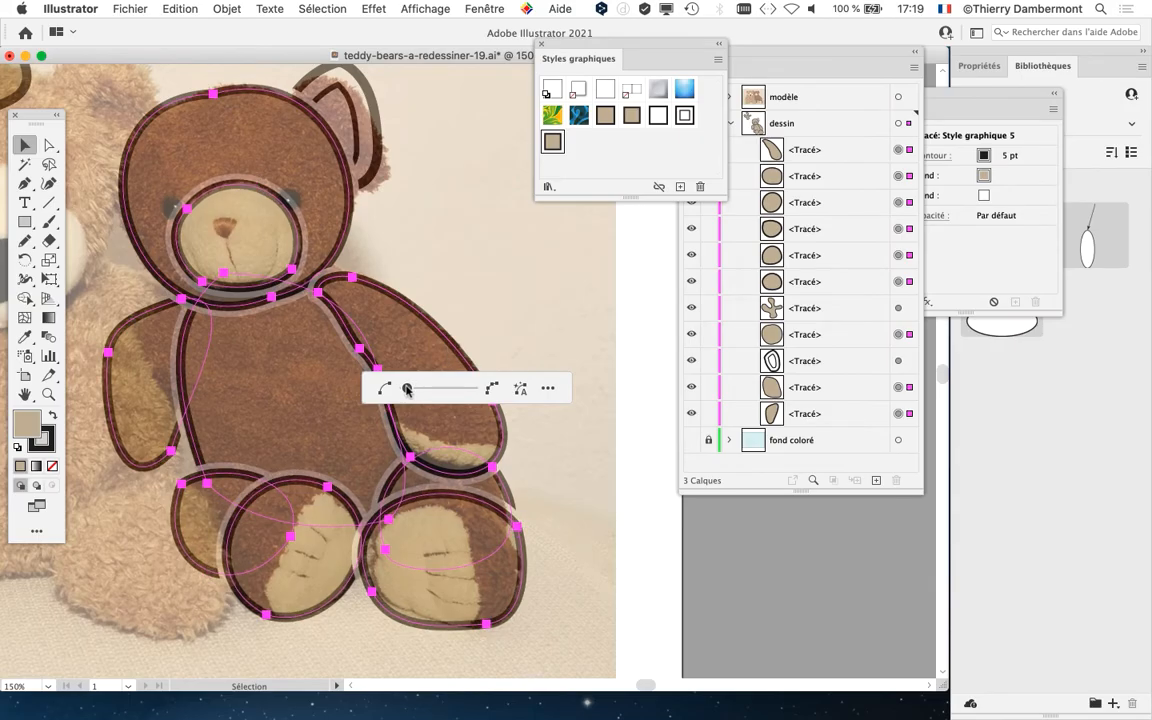
mouse_move(407, 389)
mouse_down()
mouse_move(474, 389)
mouse_move(405, 389)
mouse_up()
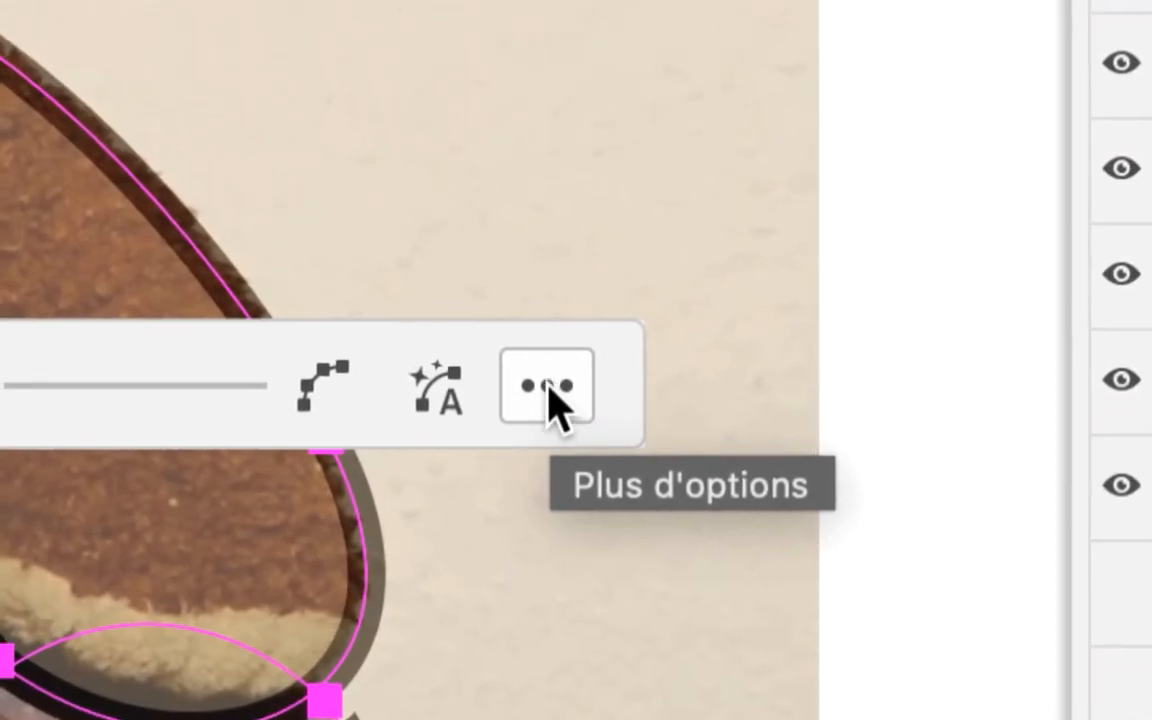
- Open the detailed Simplify options, set the curve simplification to 5% and apply it
click(548, 390)
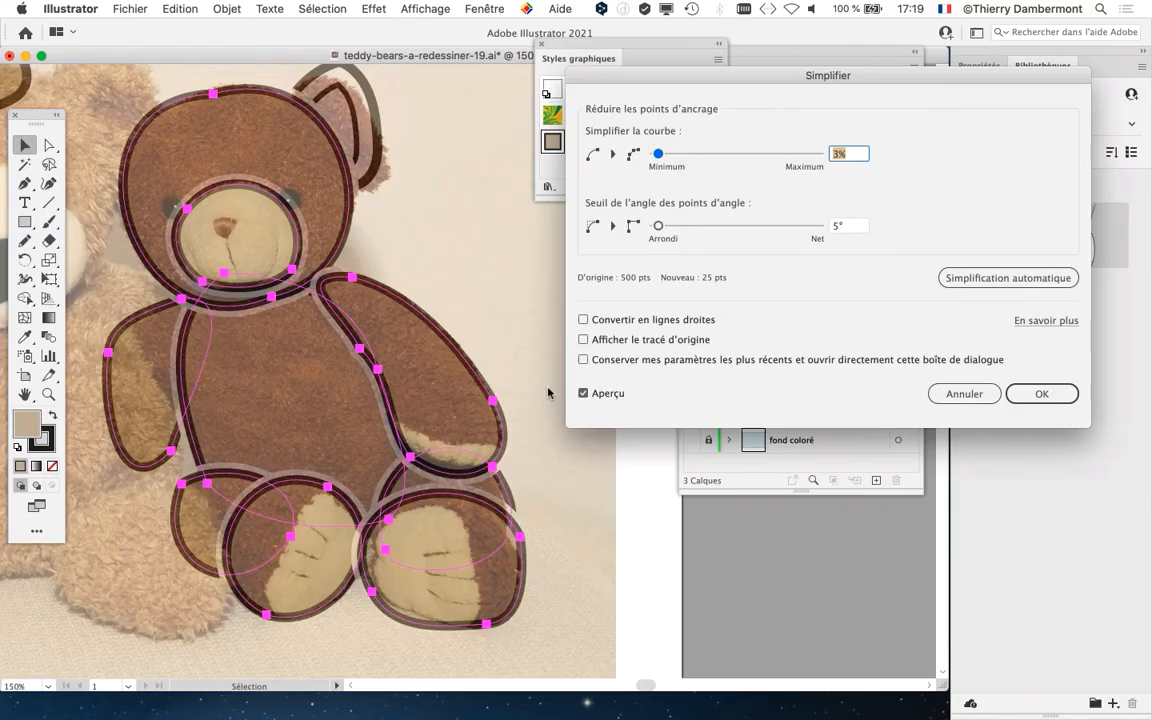
drag(575, 80, 523, 156)
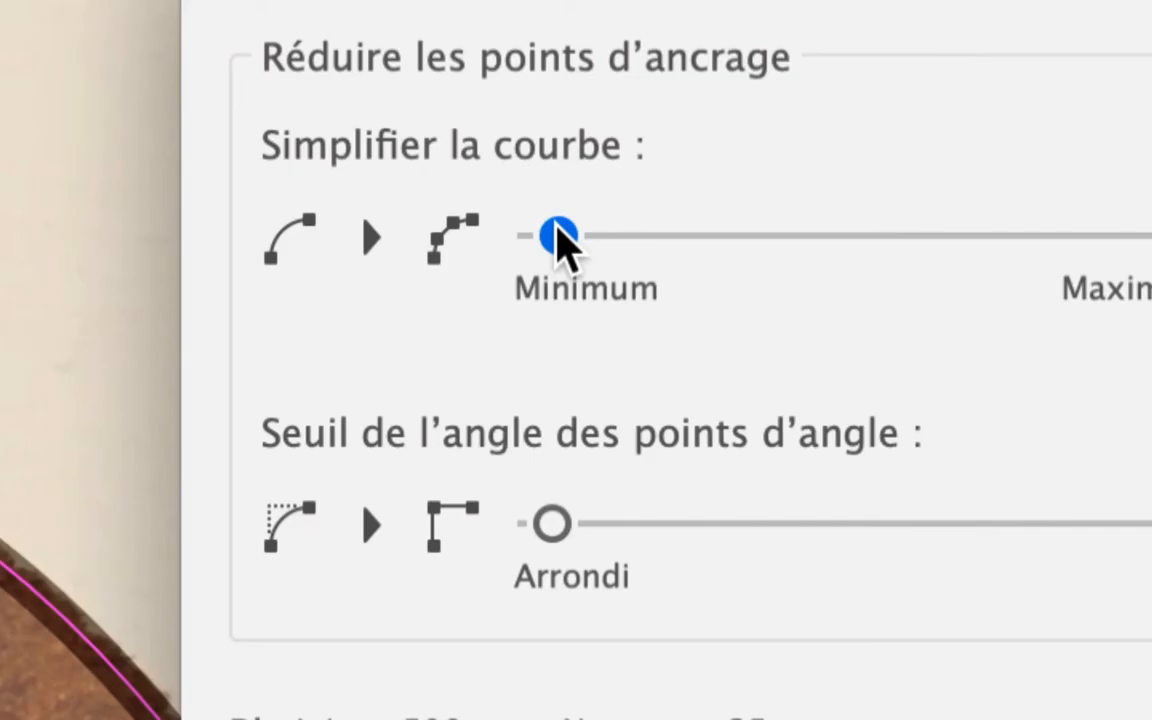
mouse_move(556, 224)
mouse_down()
mouse_move(679, 215)
mouse_move(575, 224)
mouse_move(572, 238)
mouse_move(532, 248)
mouse_move(556, 232)
mouse_up()
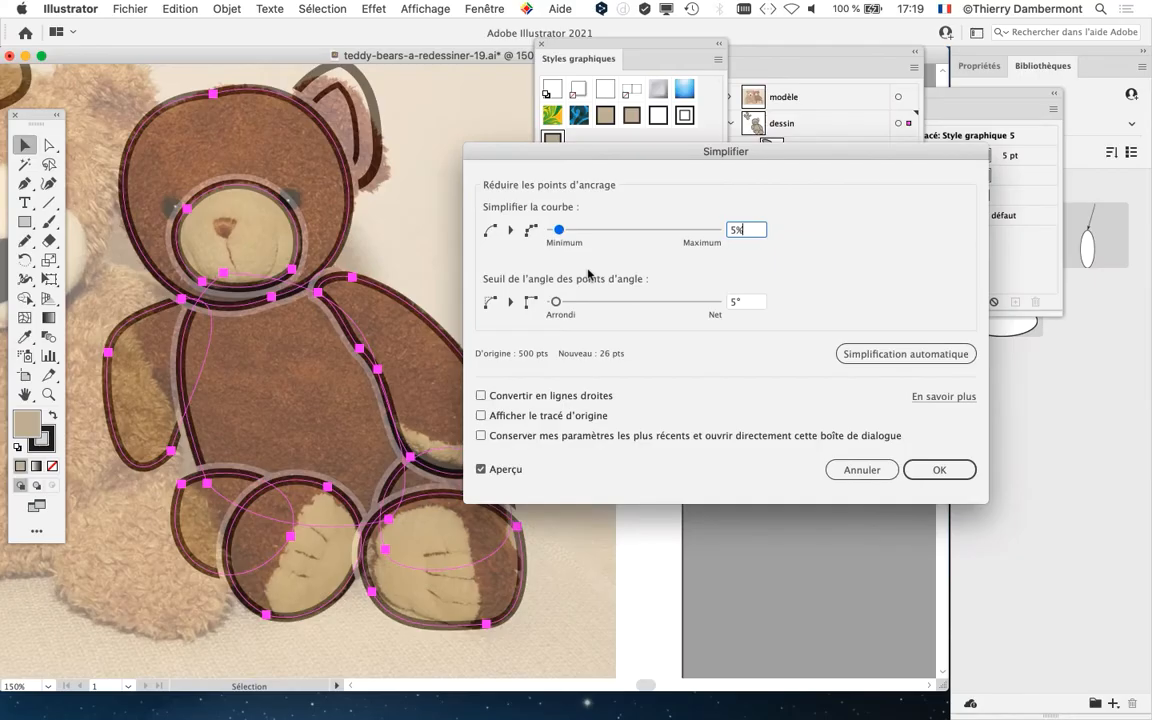
click(940, 470)
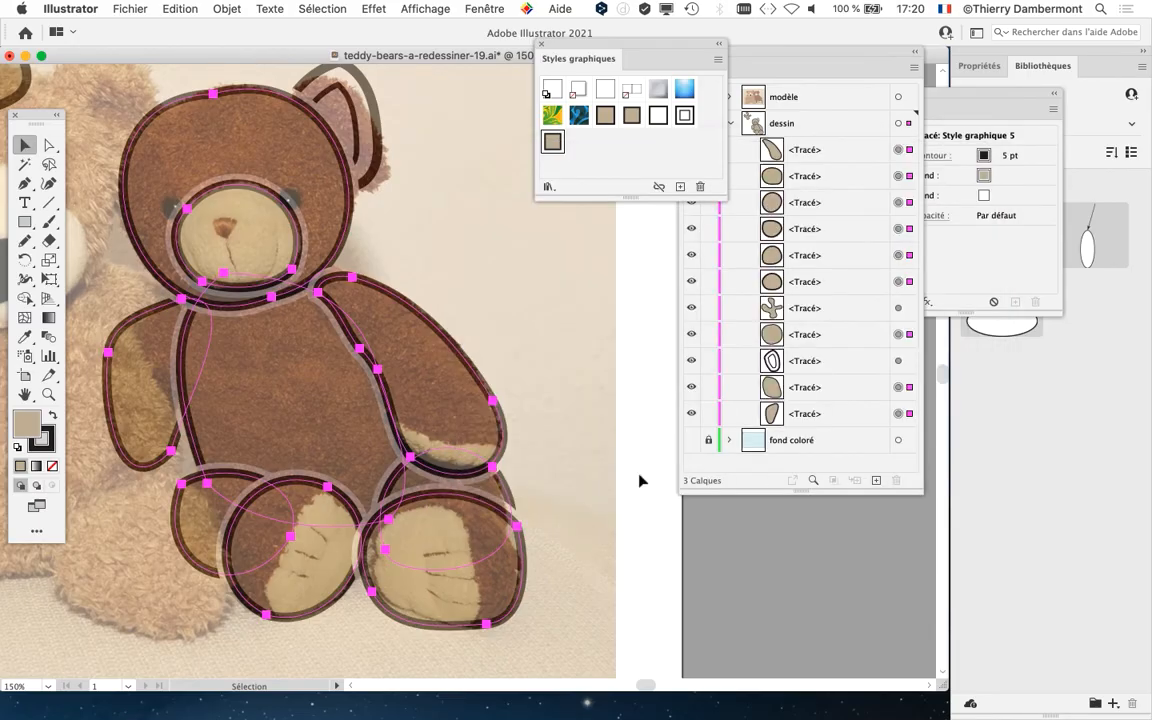
- Set the stroke weight of the selected bear shapes to 3 pt
scroll(425, 399, down, 1)
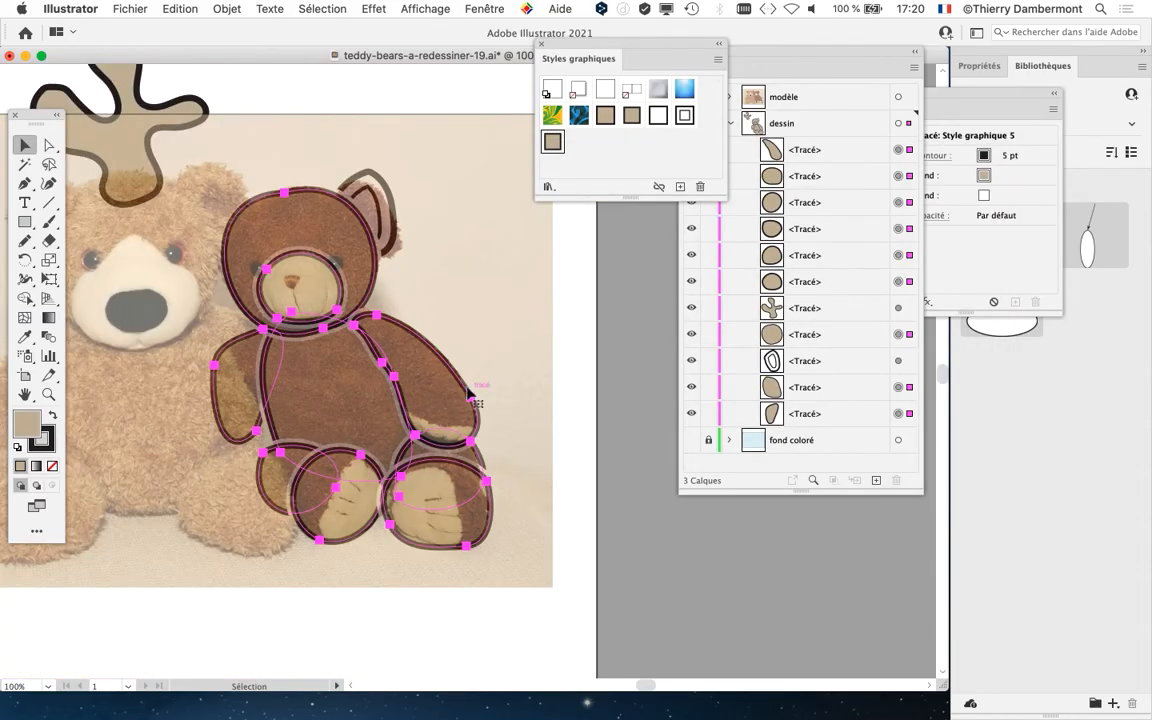
scroll(440, 432, up, 1)
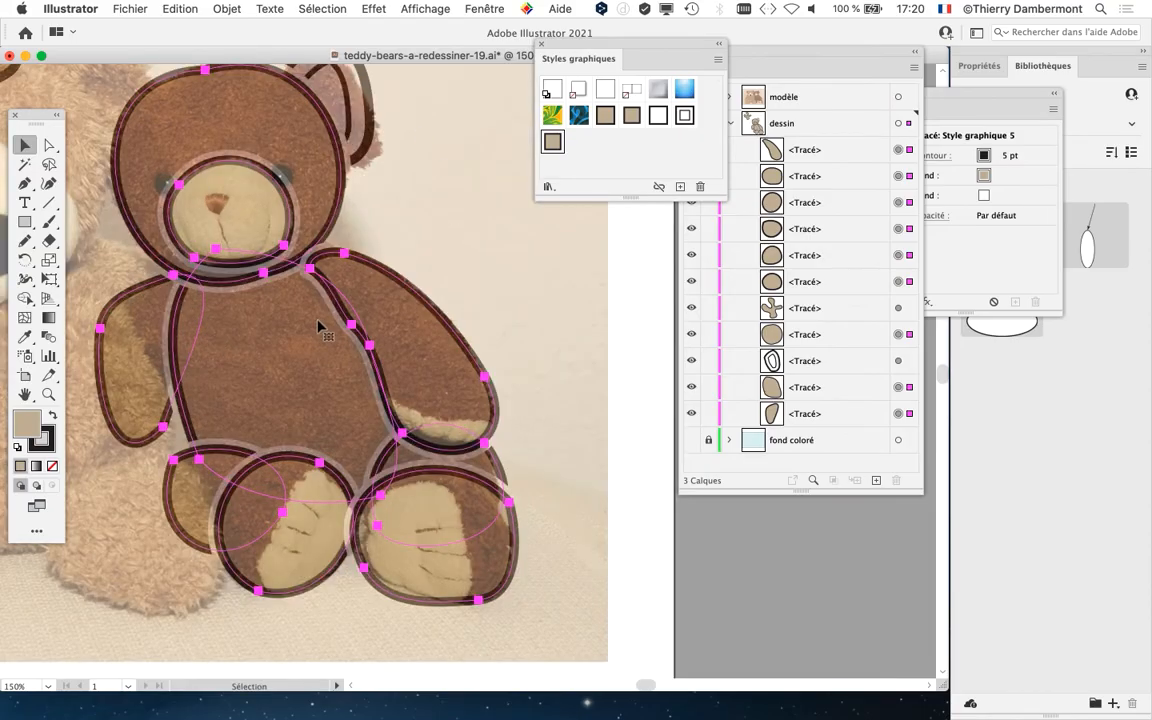
drag(303, 327, 301, 363)
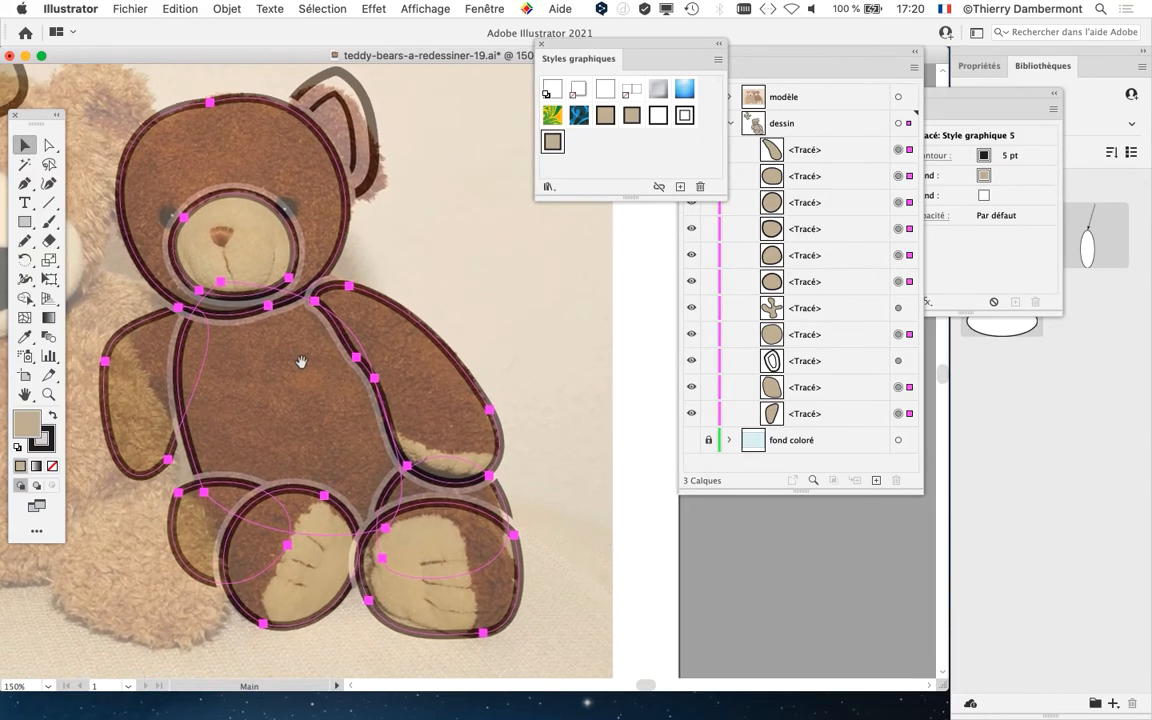
click(484, 9)
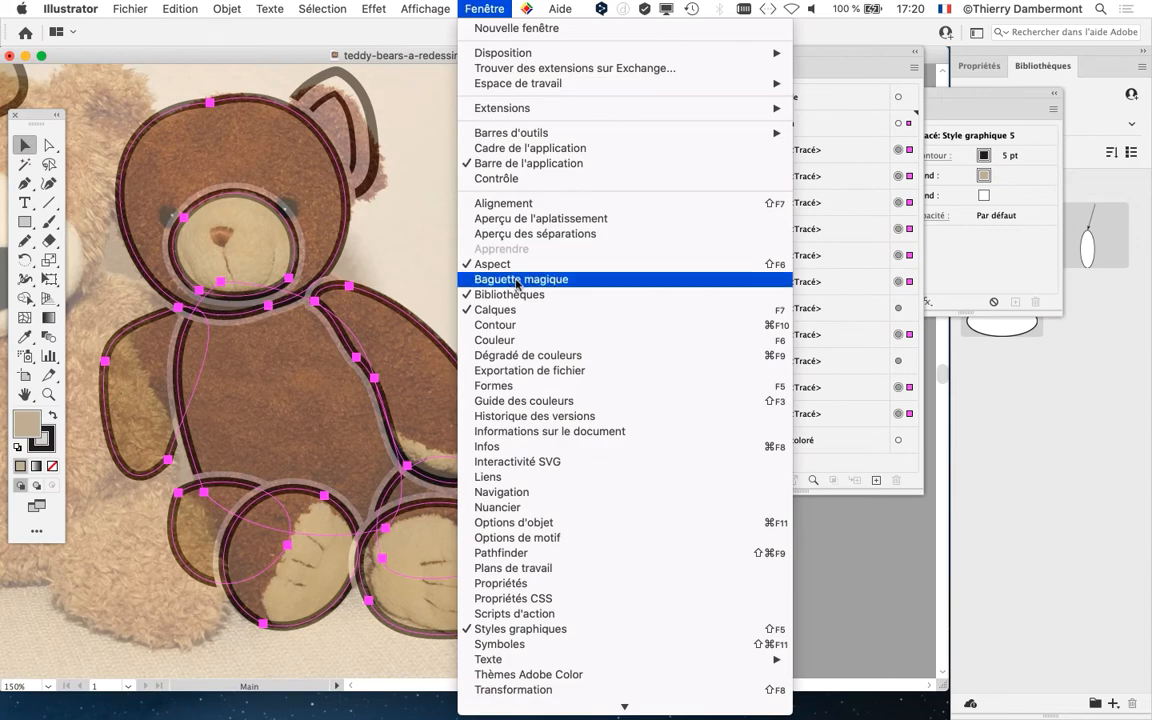
click(520, 325)
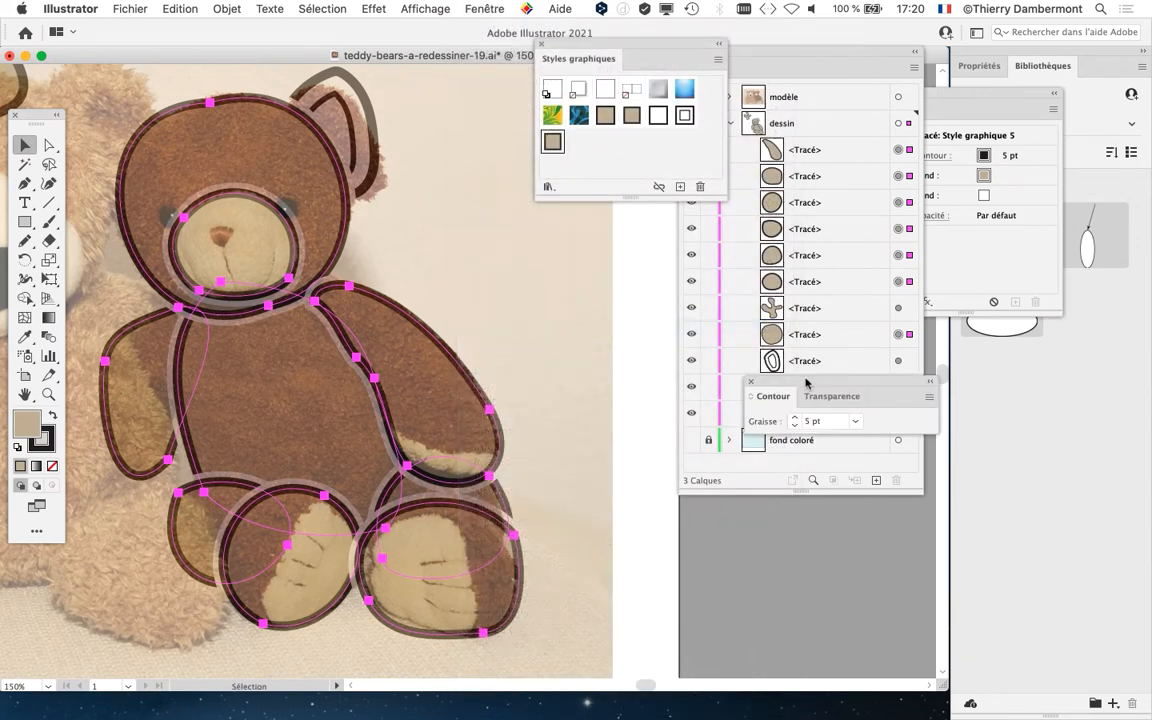
drag(858, 381, 538, 241)
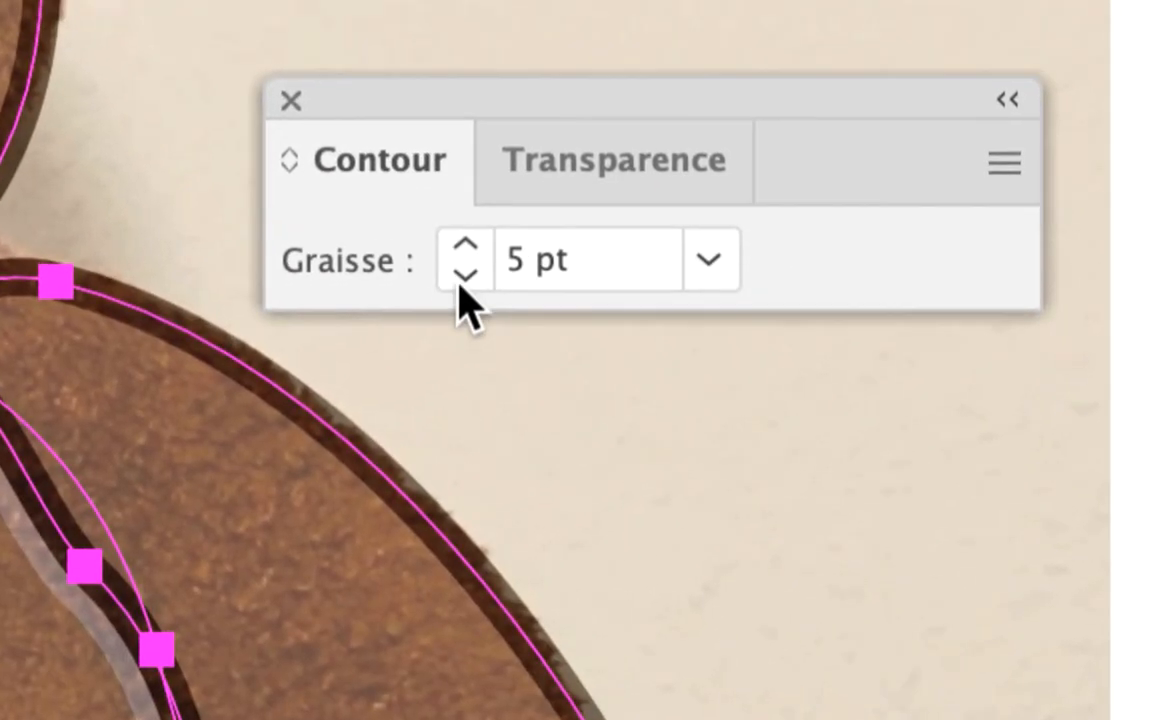
click(490, 376)
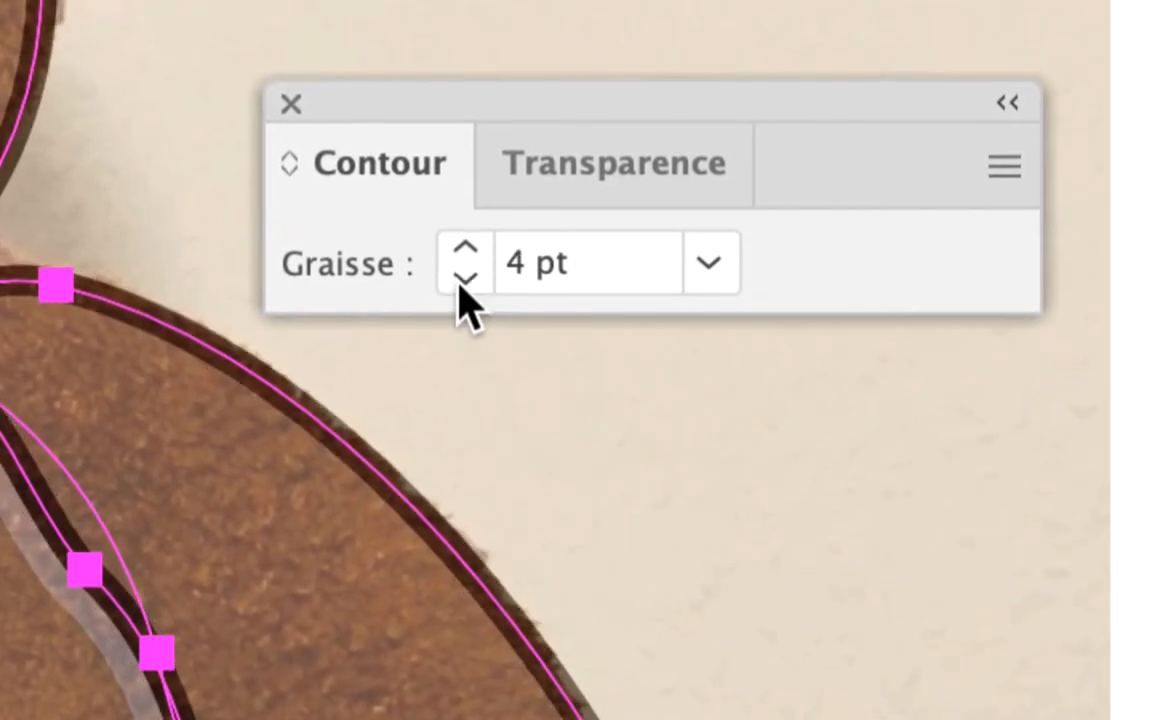
click(463, 280)
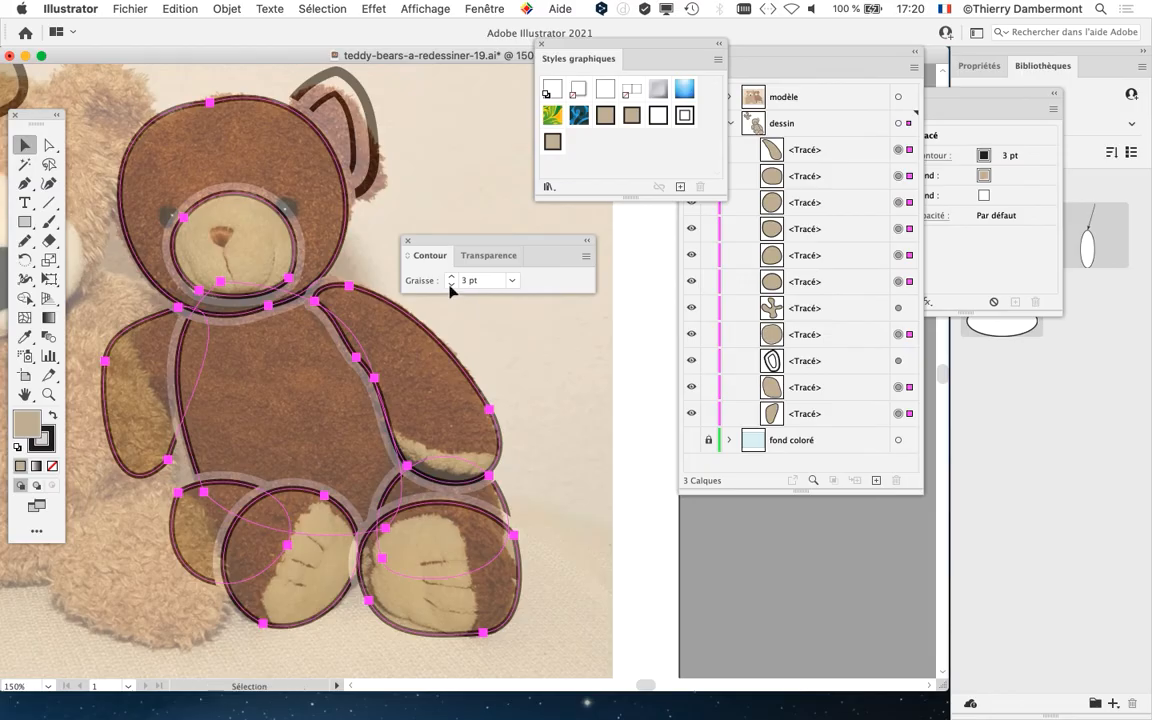
click(453, 276)
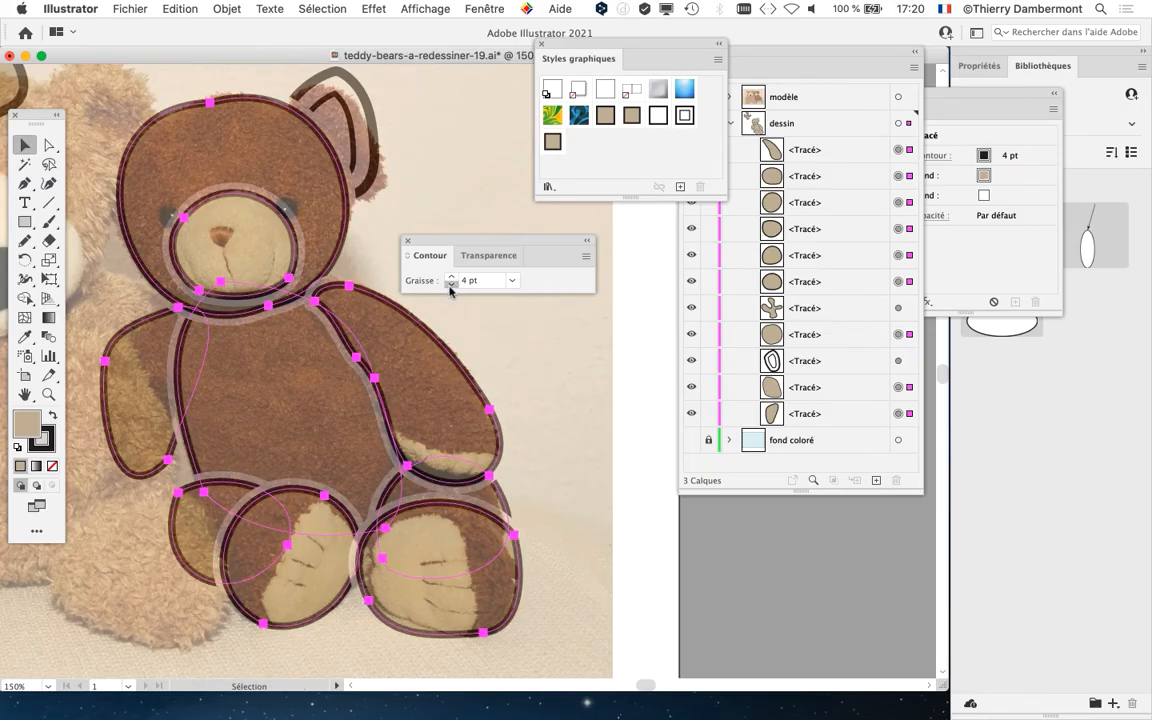
click(450, 285)
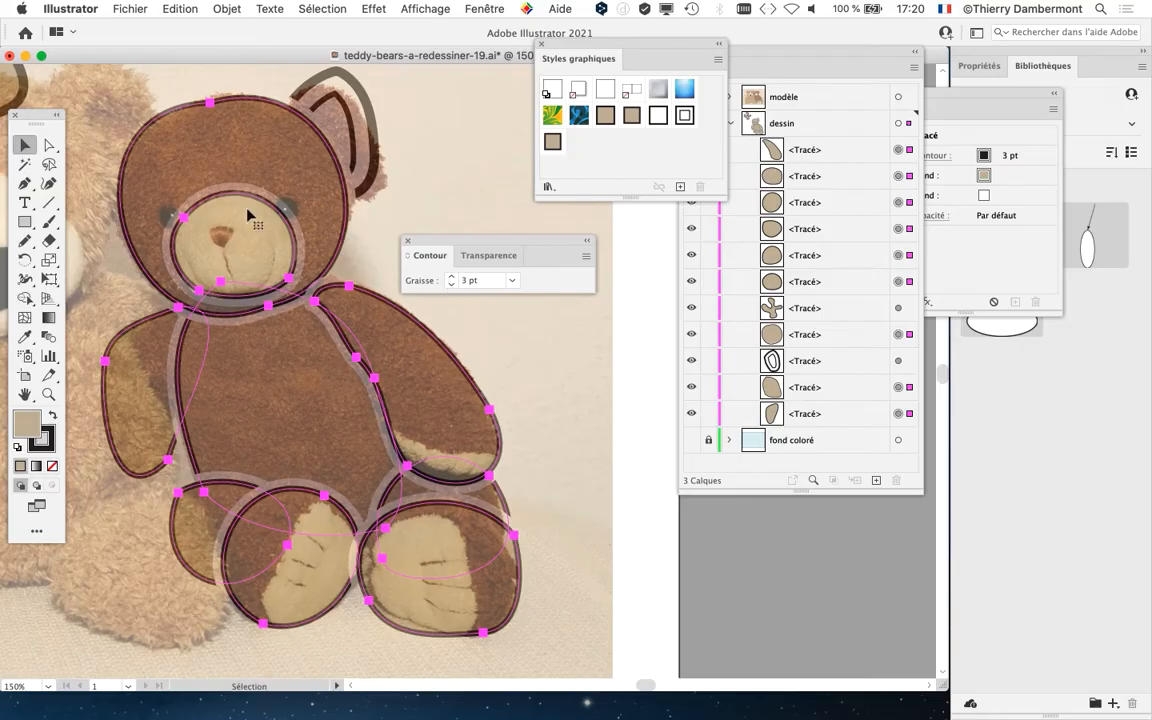
- Hide the modèle layer and the selection edges to leave only the drawn shapes
drag(463, 236, 504, 240)
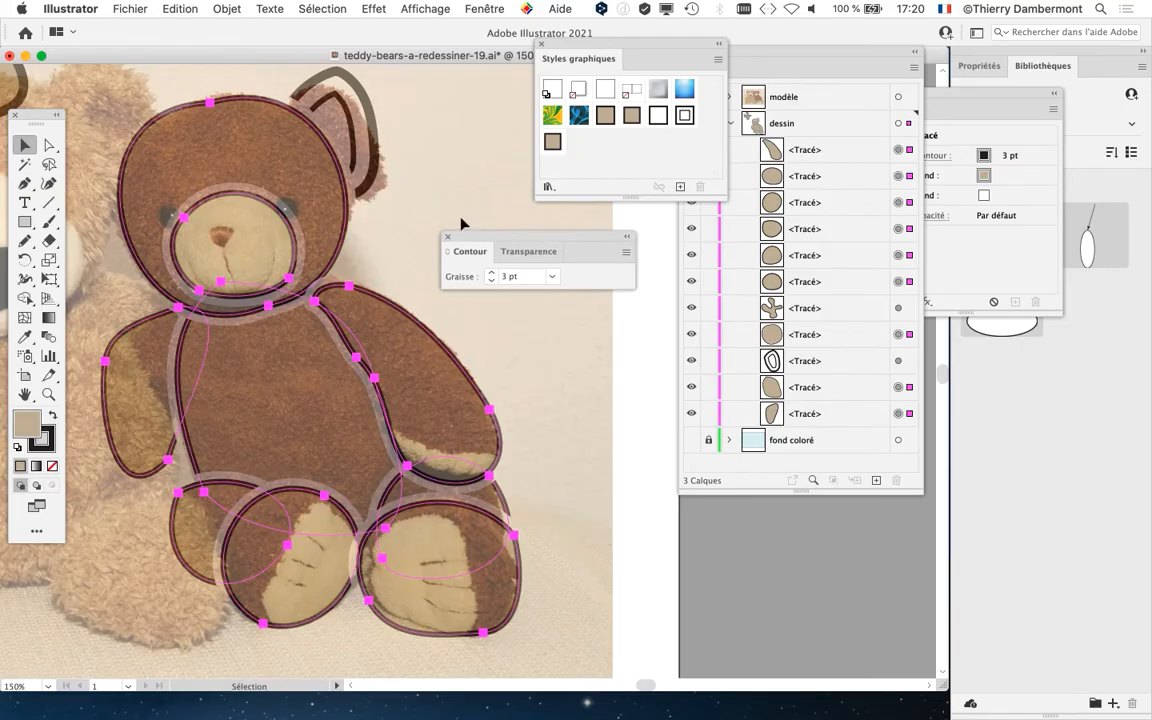
drag(767, 66, 804, 140)
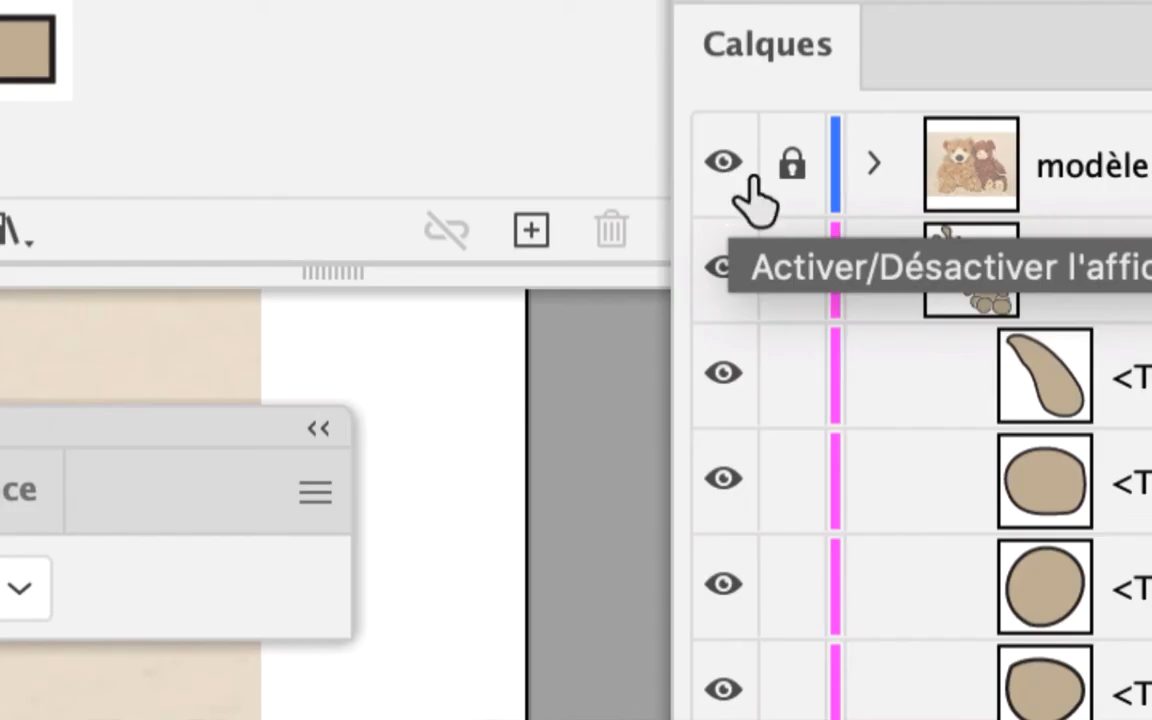
click(728, 170)
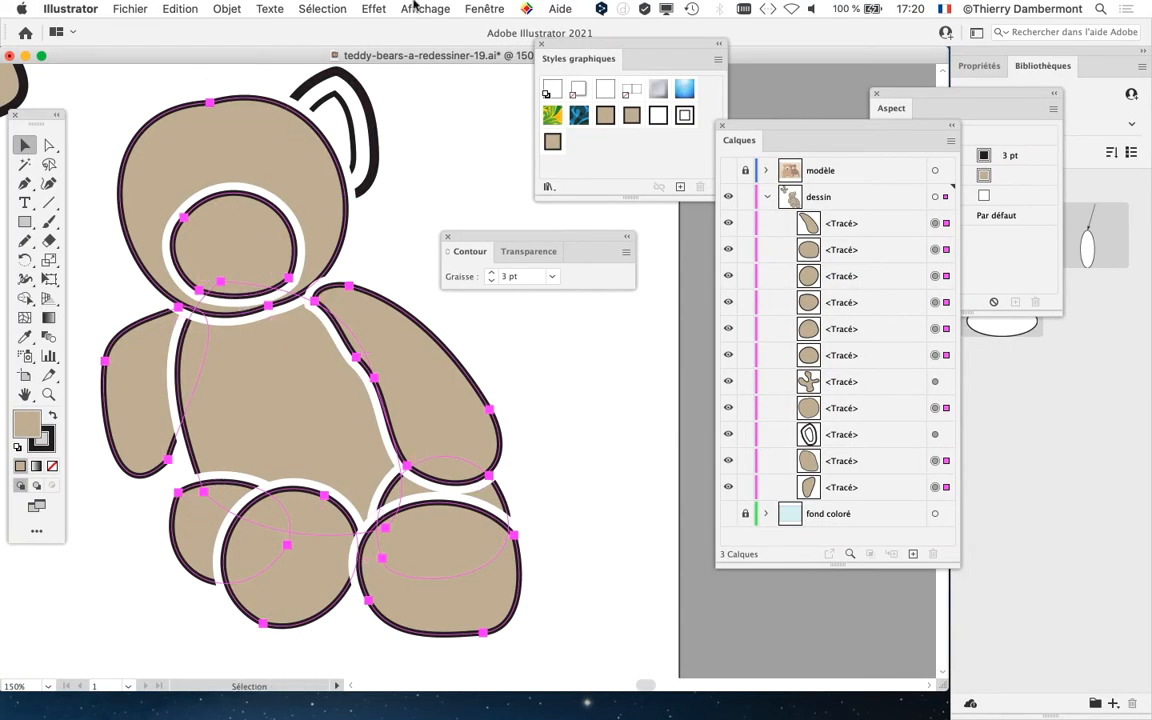
click(414, 8)
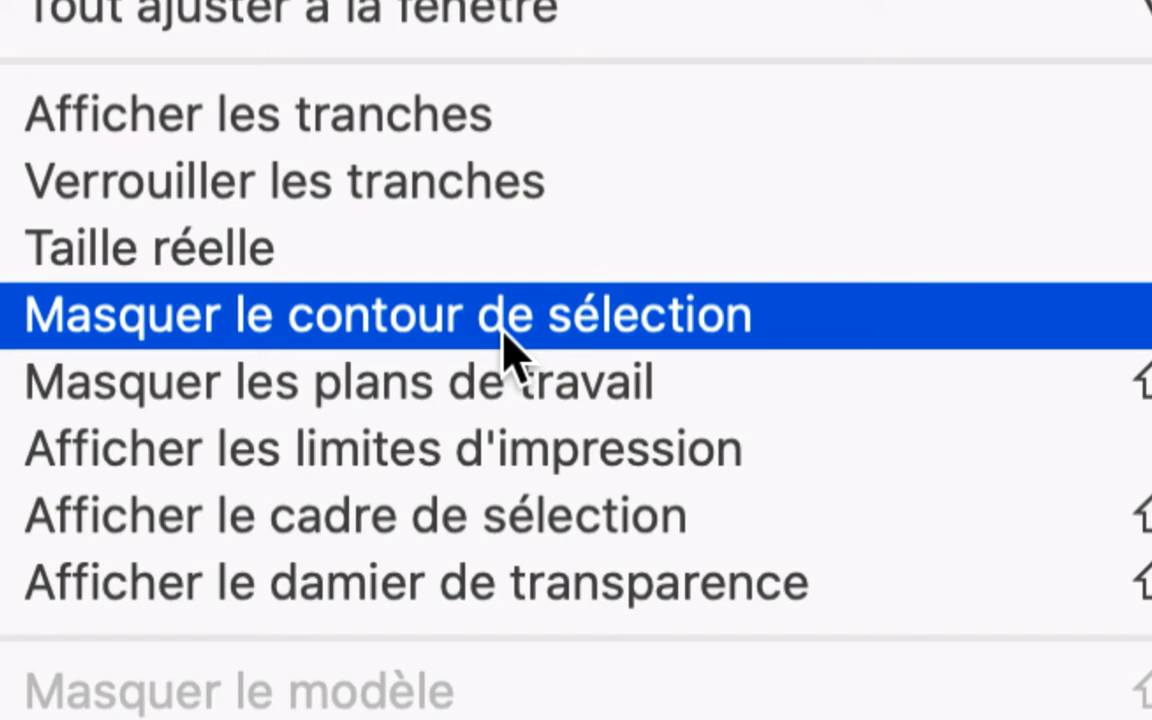
click(505, 340)
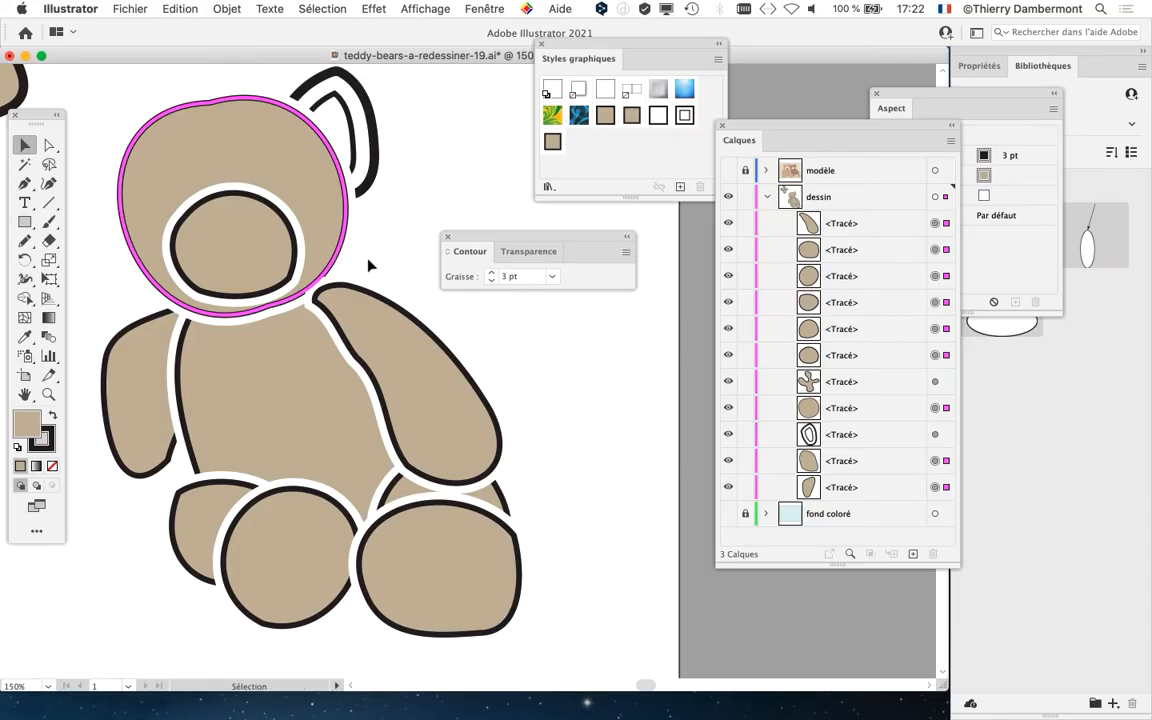
- Check selecting the small bear's head and front arm while the selection edges are hidden
click(340, 252)
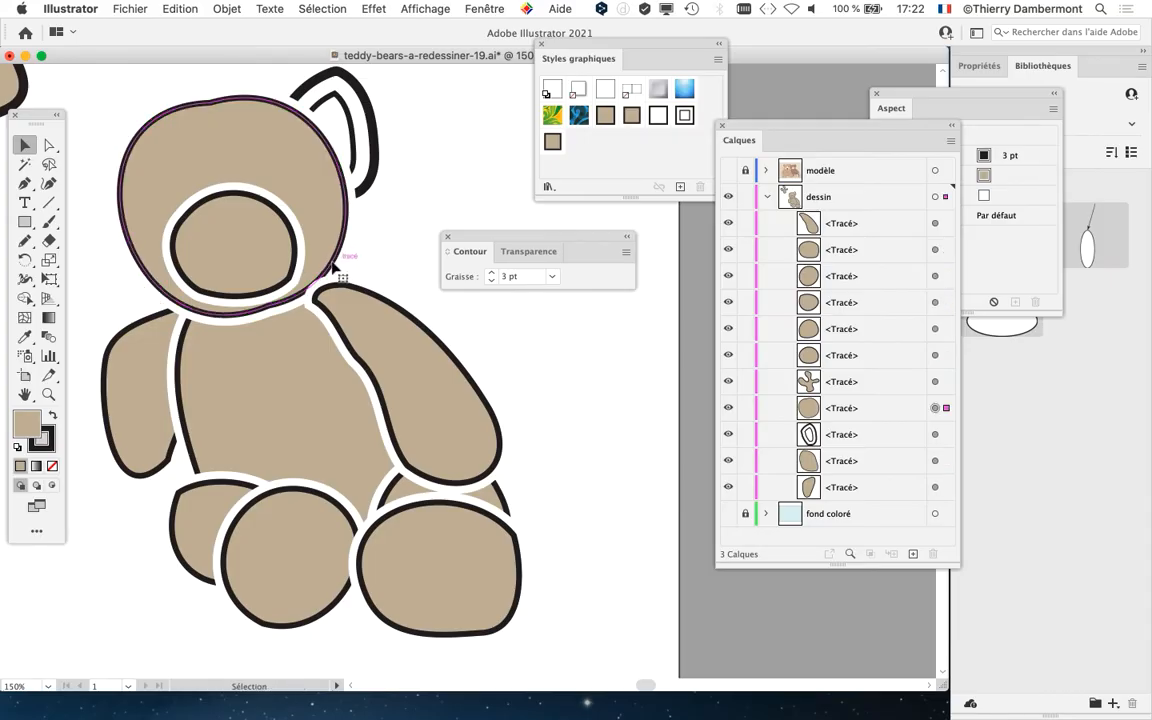
click(340, 290)
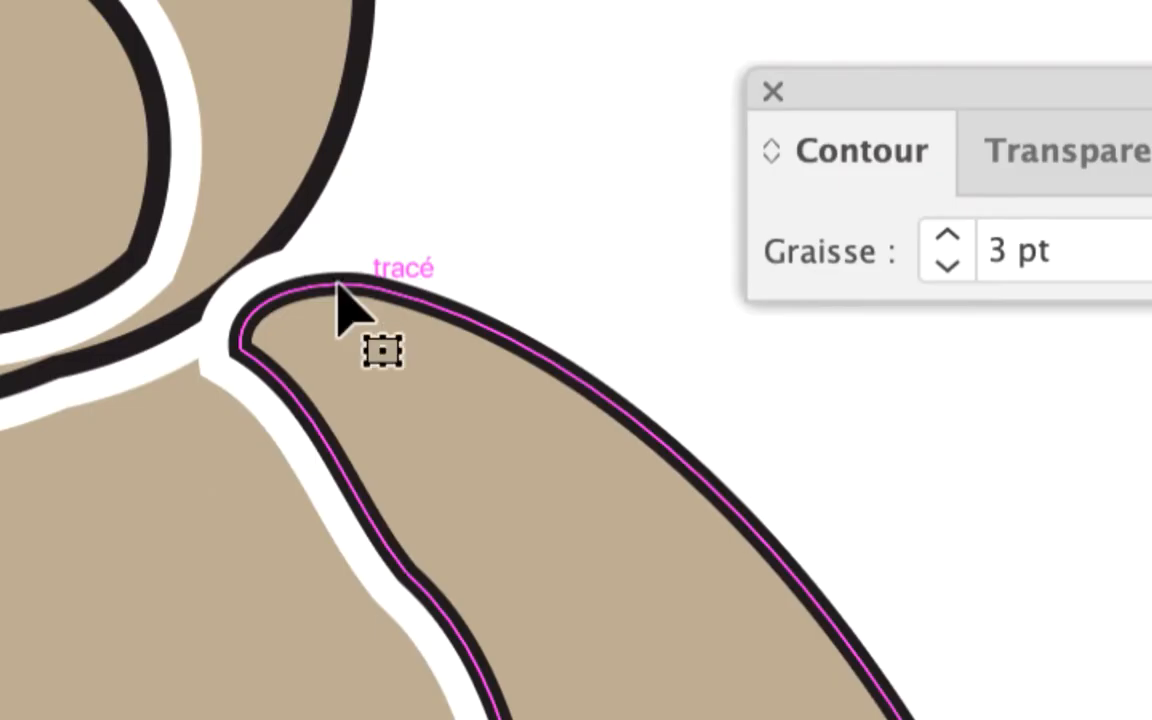
click(321, 255)
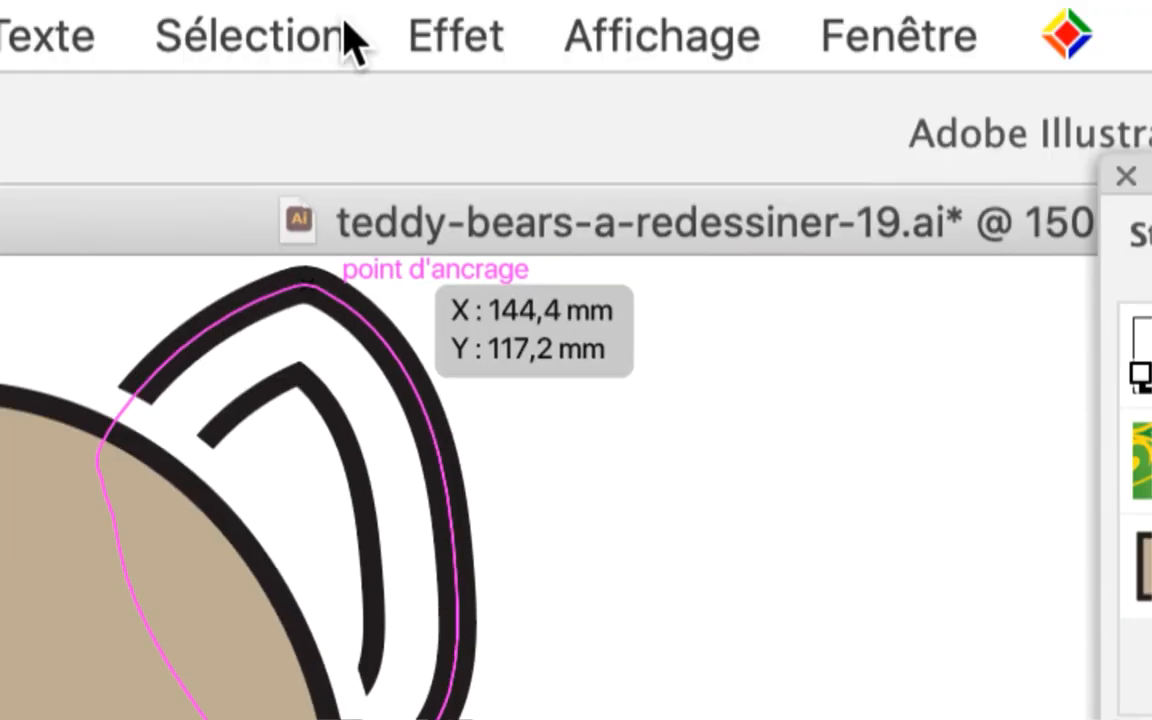
- Show the selection edges in the document again
click(340, 30)
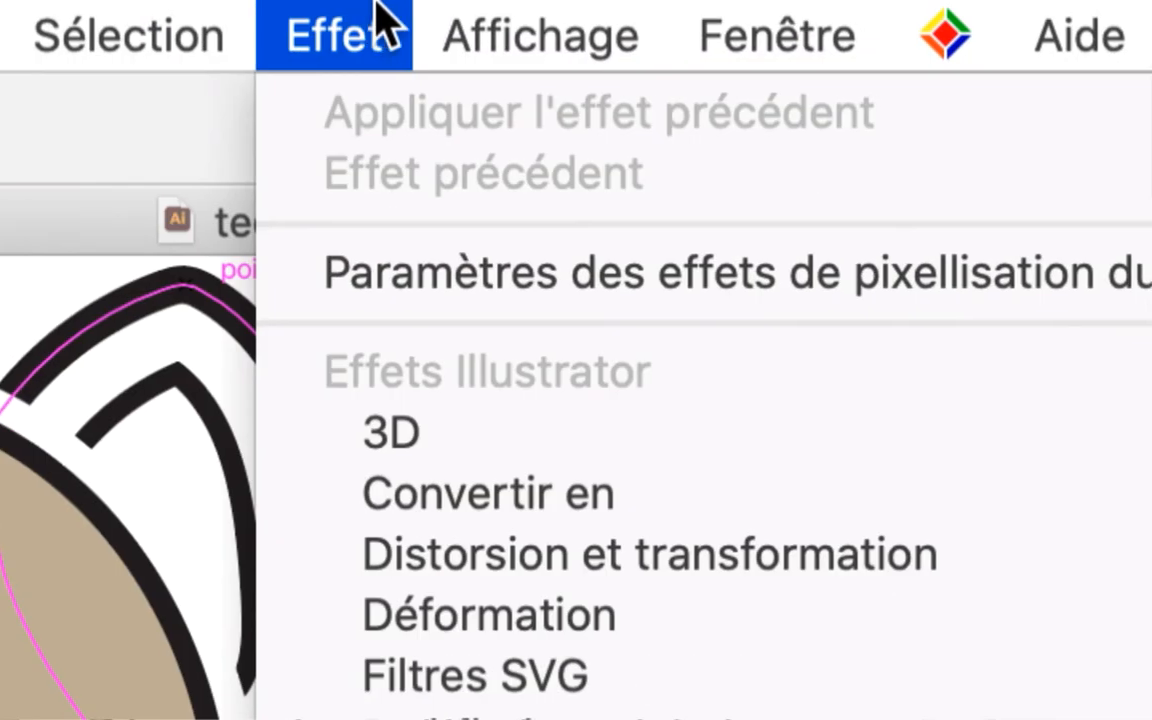
mouse_move(393, 21)
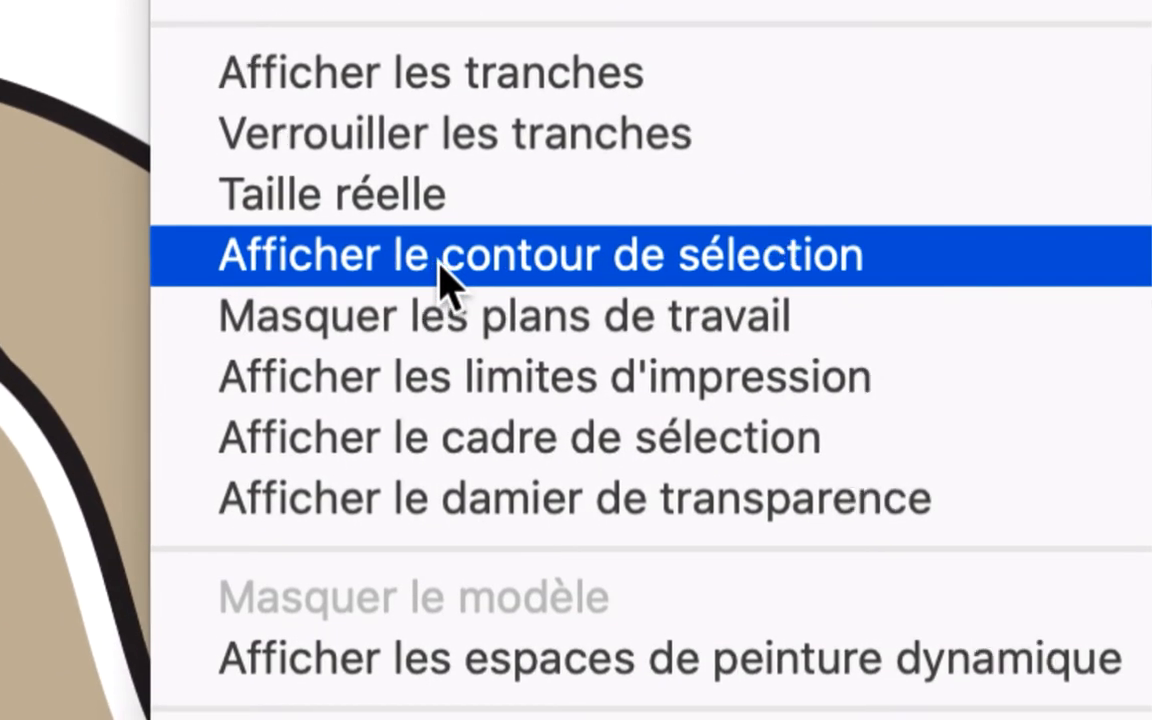
click(441, 265)
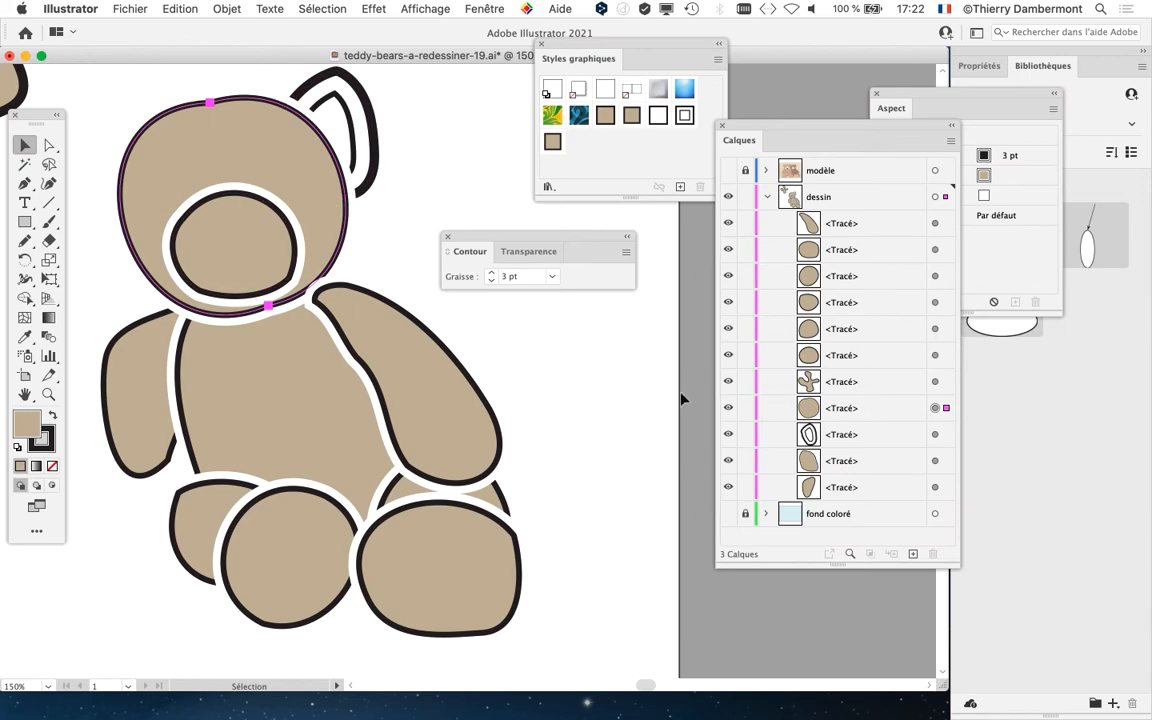
- Move the small bear's head path to the front of the dessin layer's stacking order
key(alt)
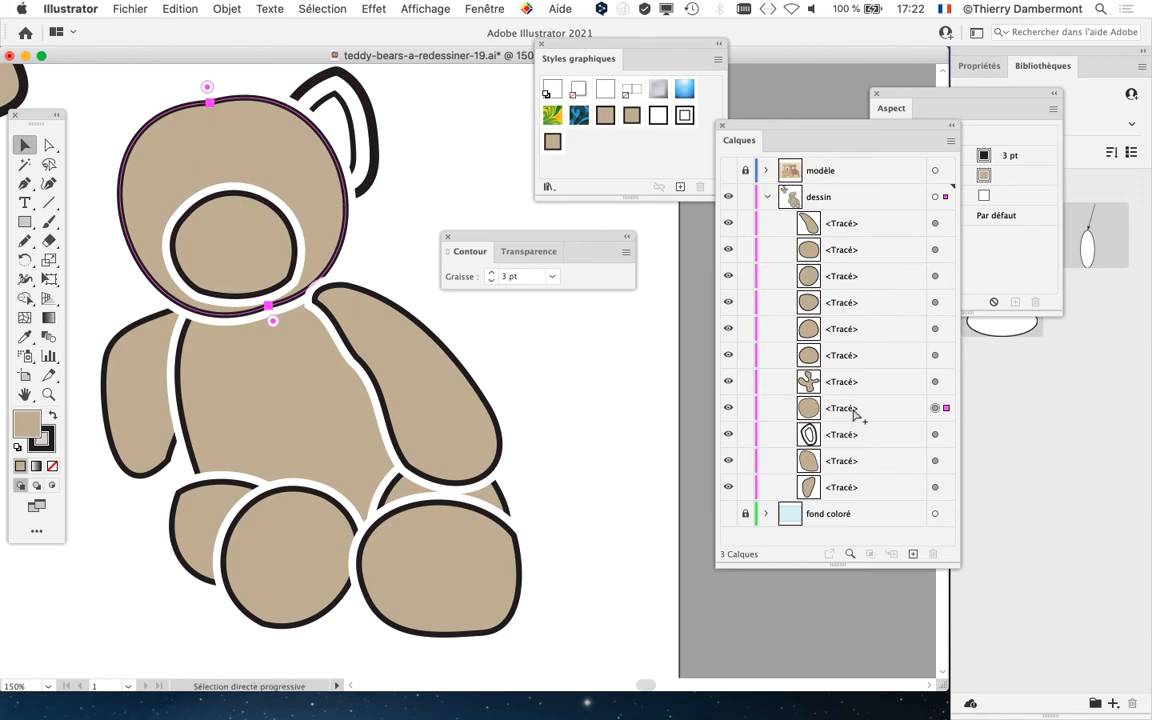
drag(855, 413, 861, 113)
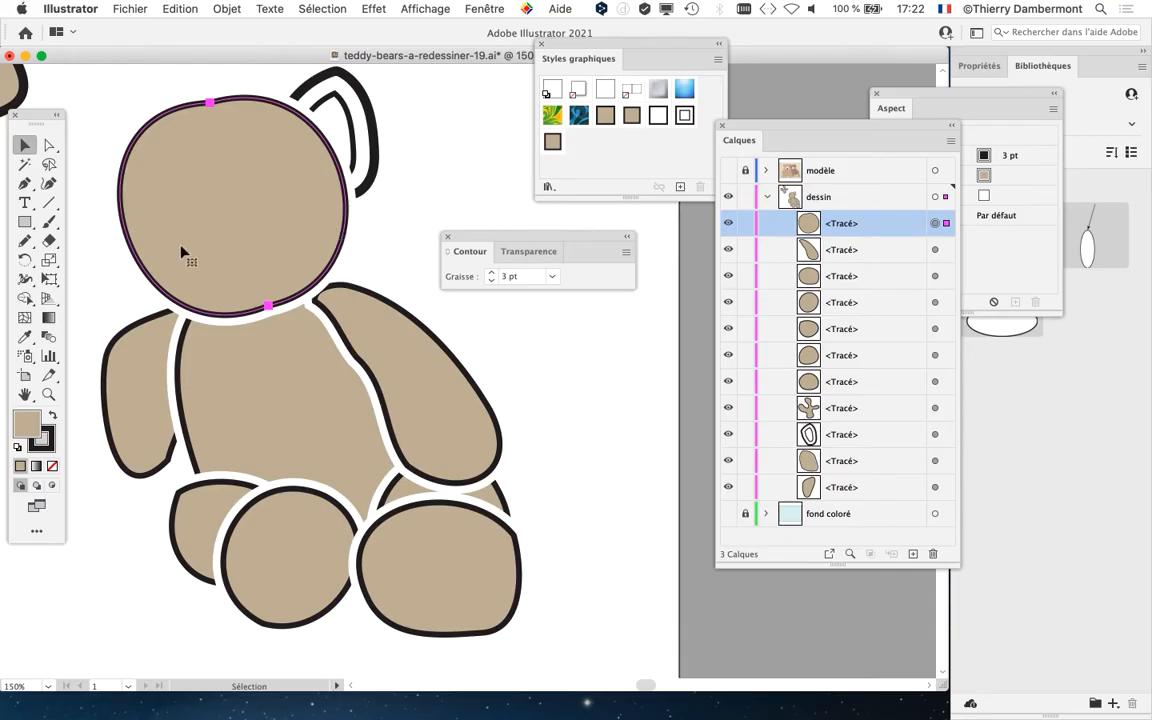
drag(302, 394, 327, 422)
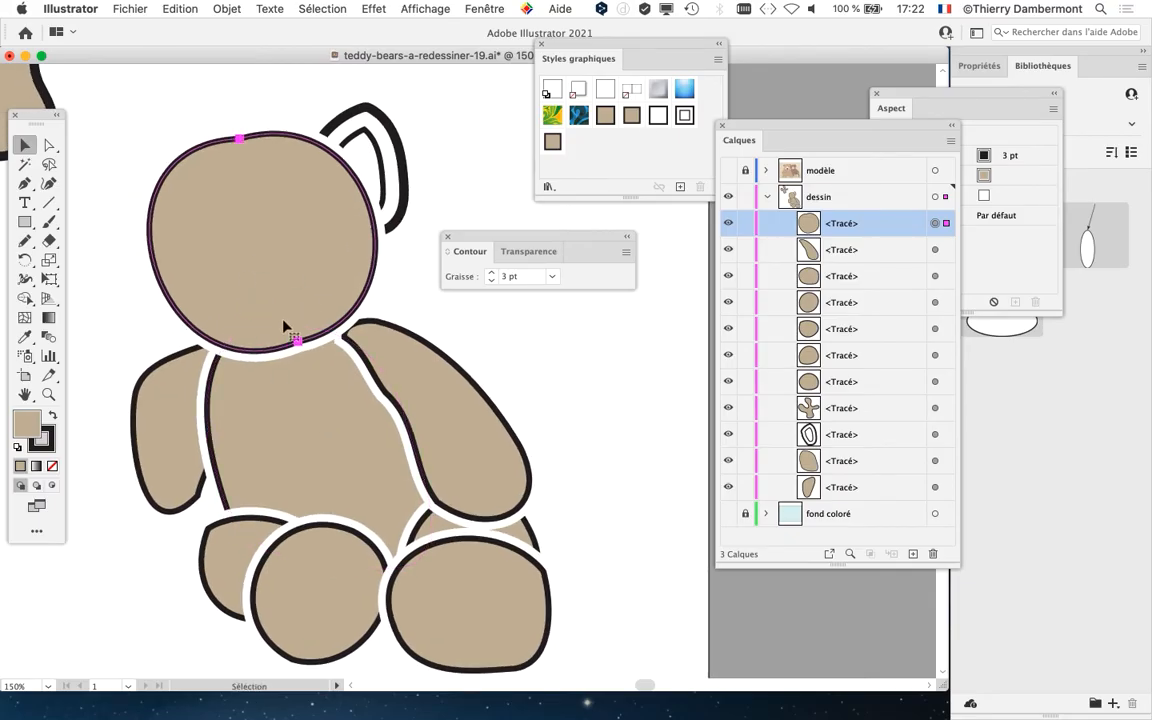
- Select the hidden muzzle path in outline view, bring it to the front of the dessin layer and return to preview
key(super+y)
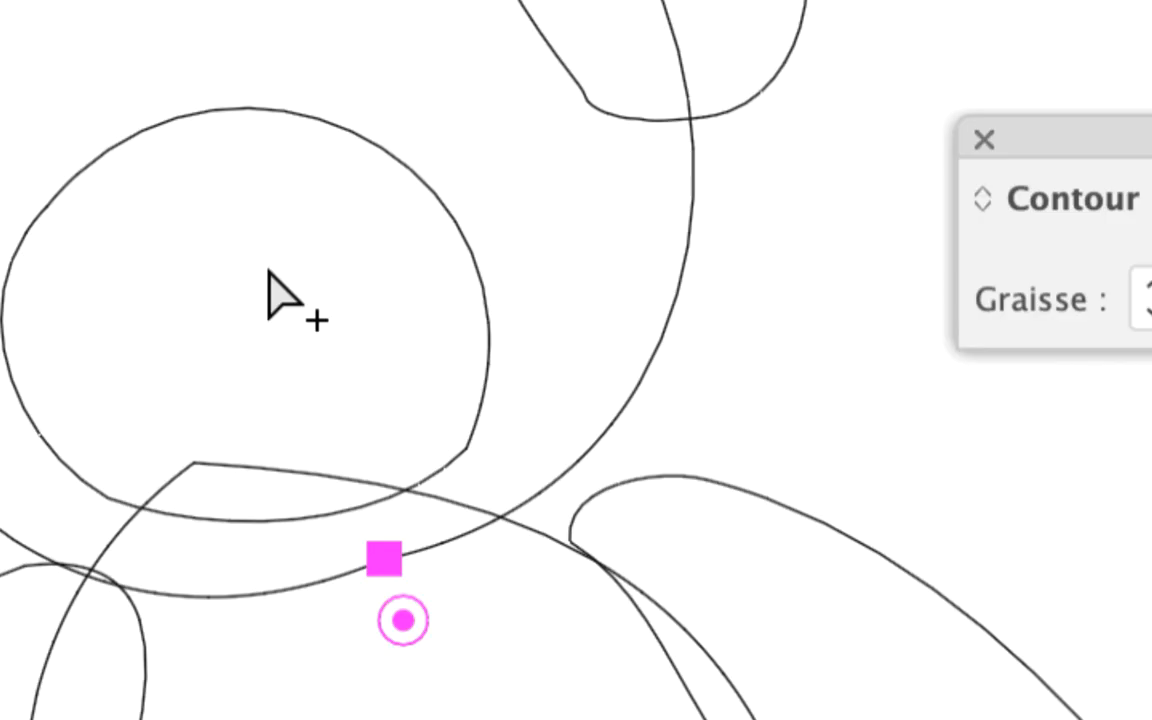
click(191, 116)
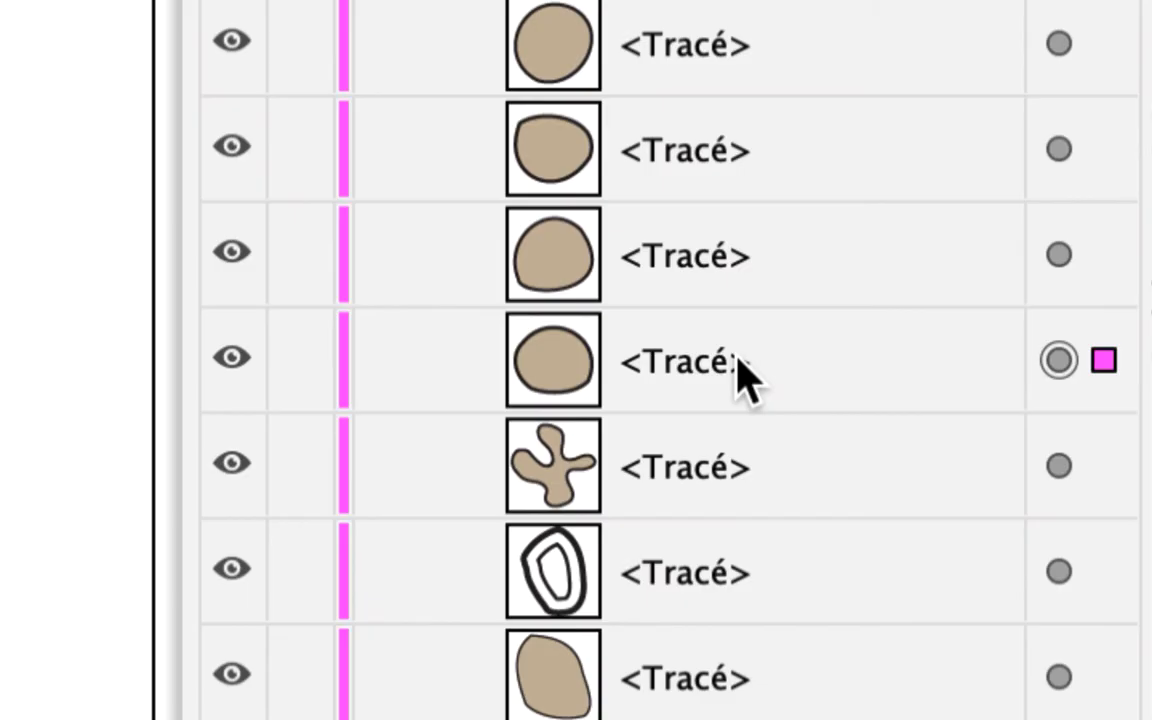
drag(745, 378, 726, 183)
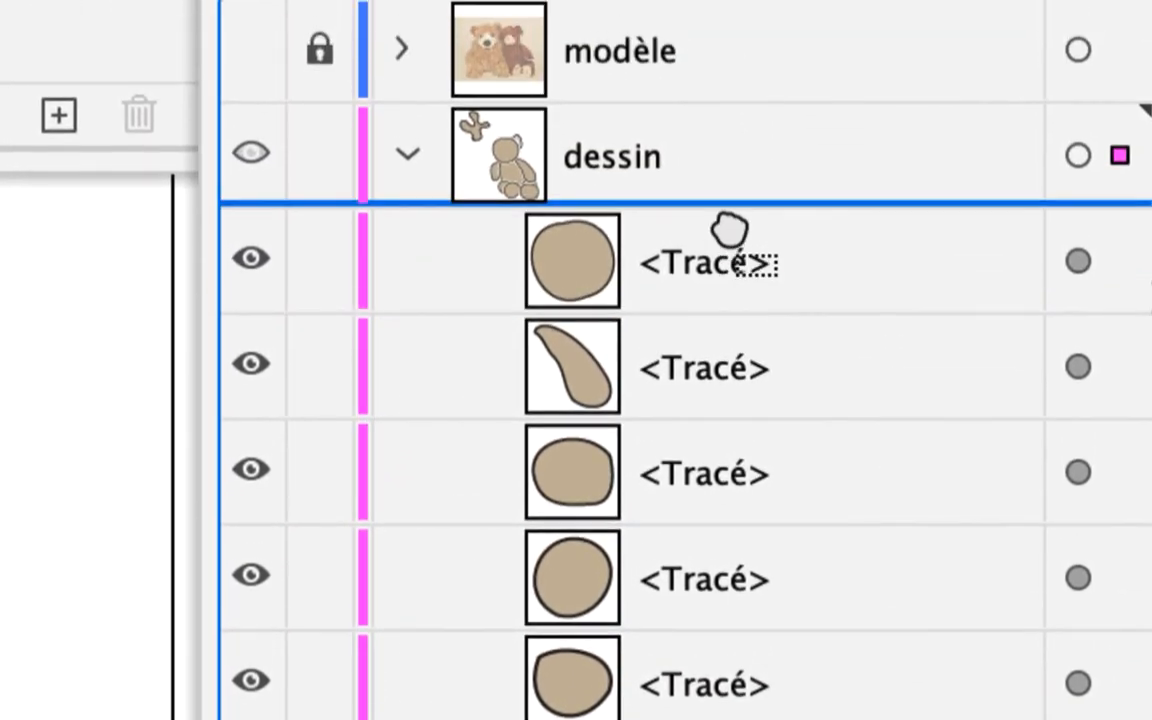
drag(730, 232, 732, 238)
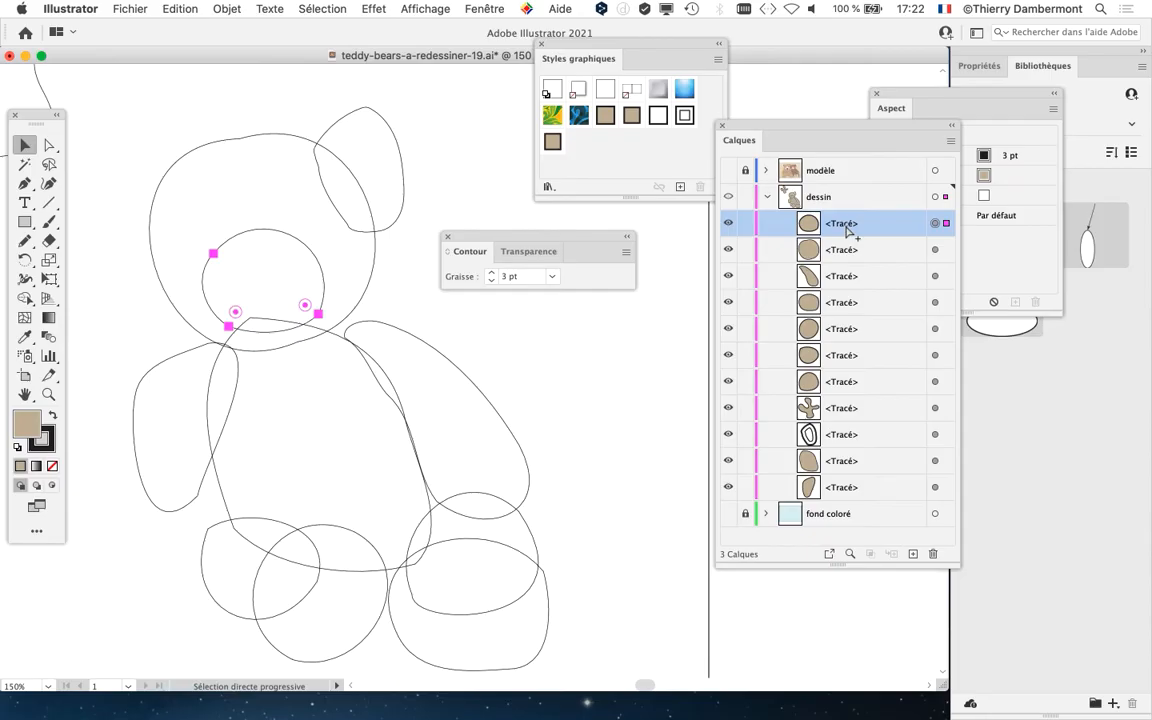
key(super+y)
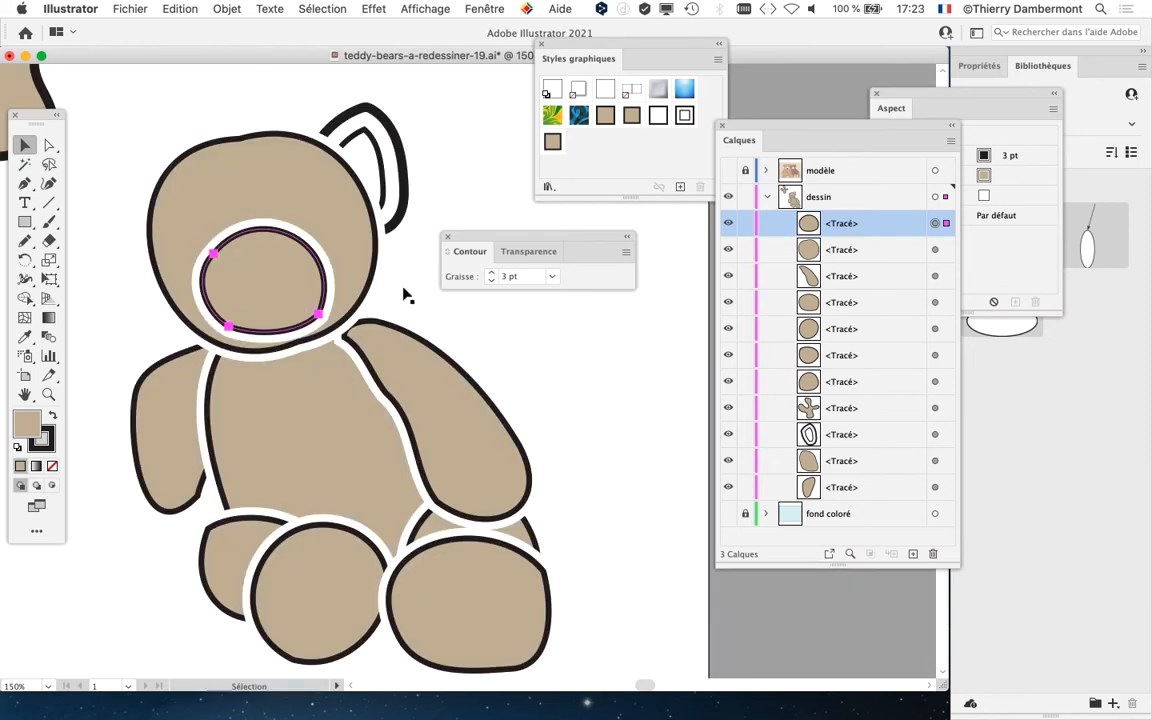
- Move the Contour panel off the bear's body and place the Aspect panel in front, beside the bear's head
drag(522, 237, 126, 623)
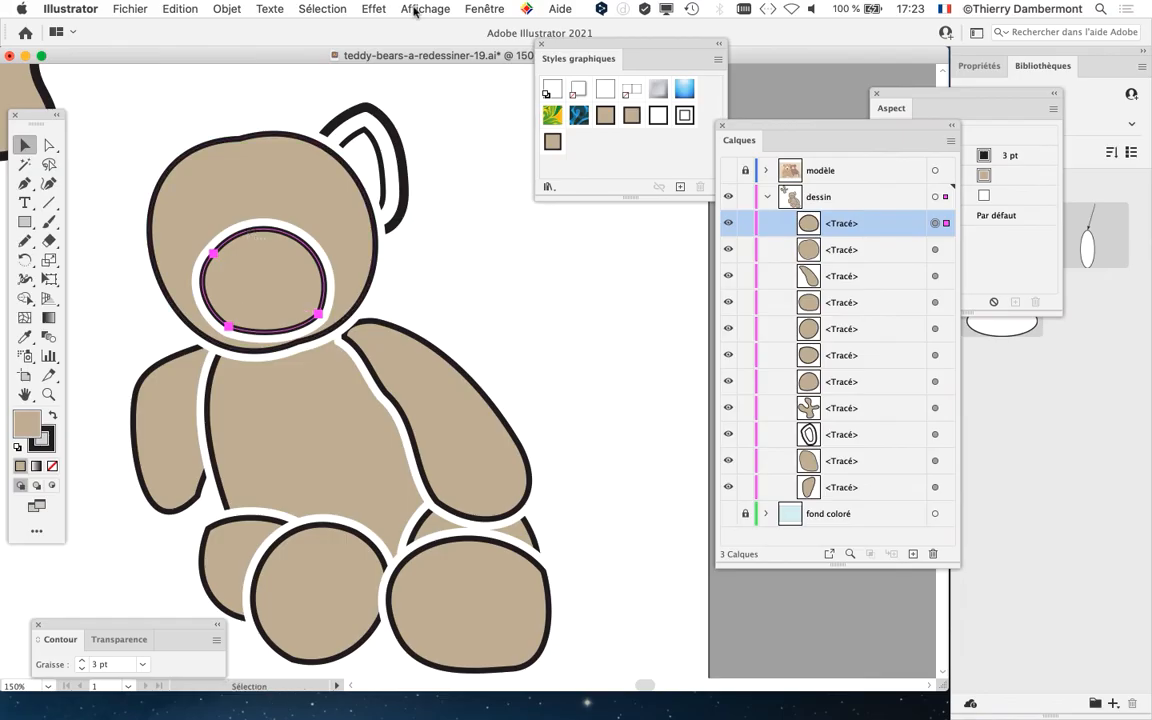
click(470, 7)
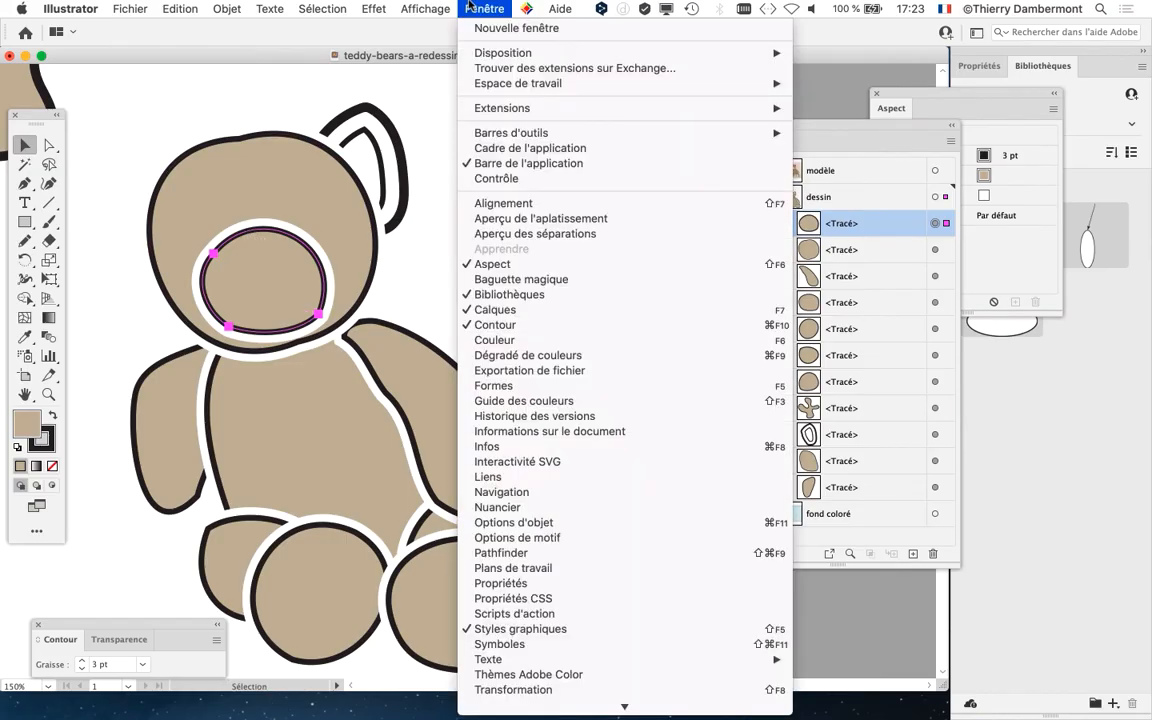
click(507, 261)
click(484, 8)
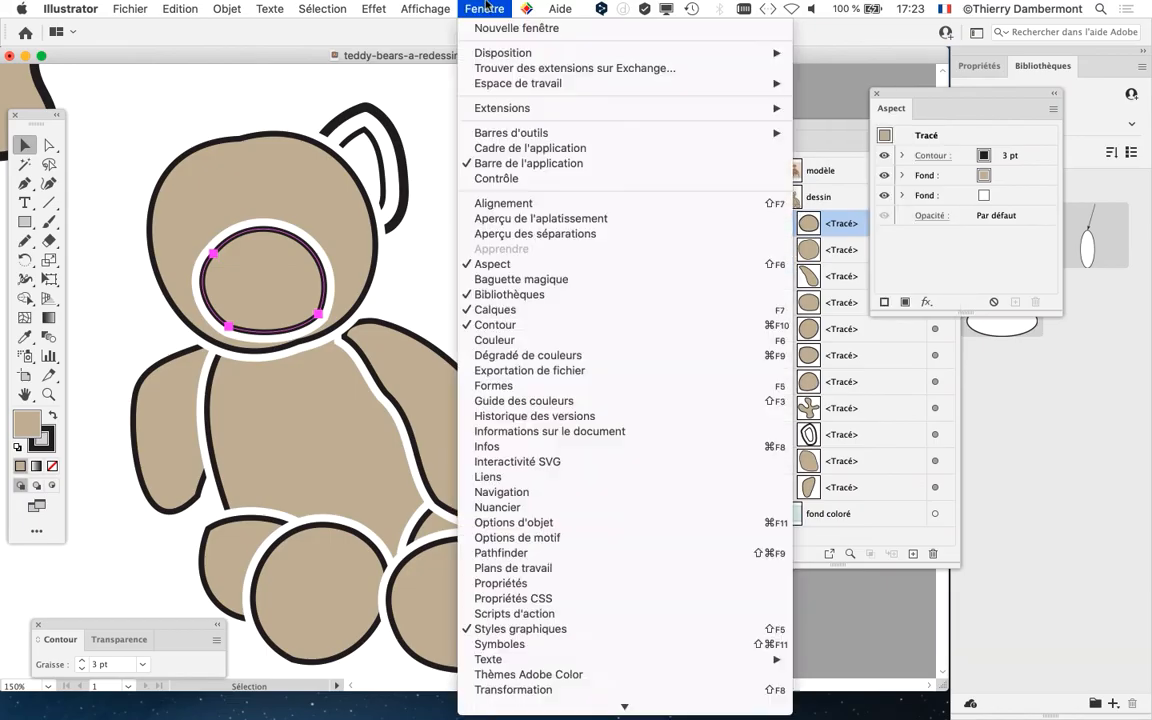
click(905, 95)
drag(905, 95, 378, 208)
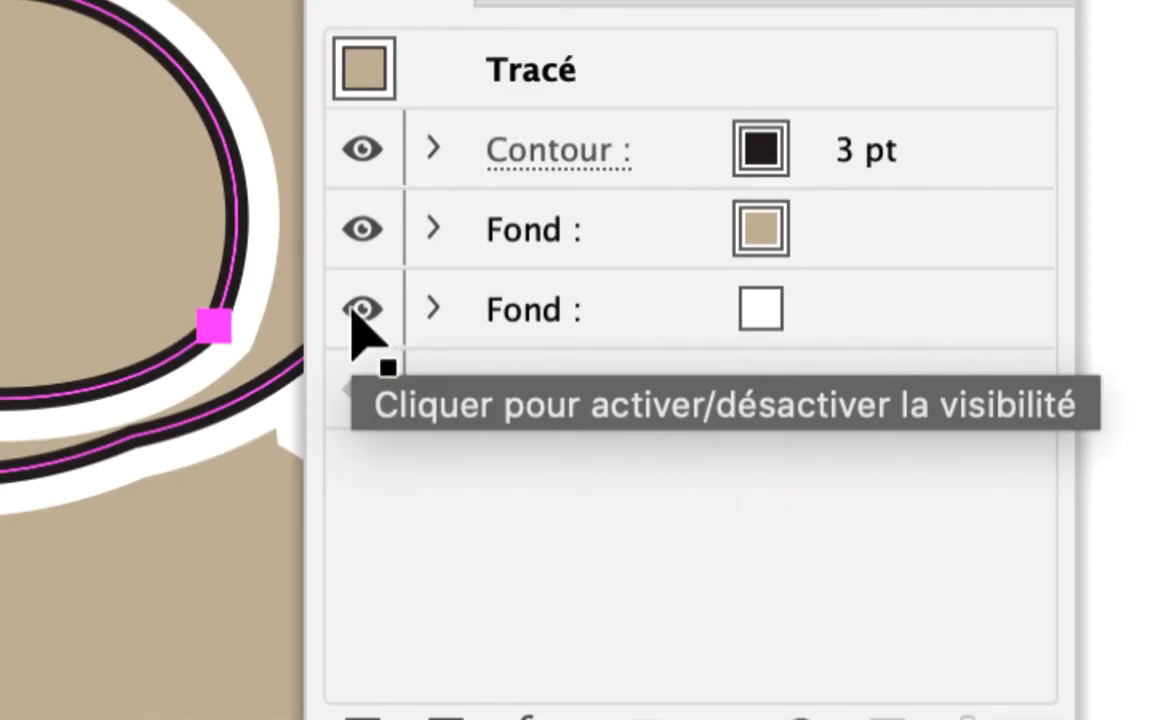
- Hide the muzzle's lower white fill in its appearance, checking it on and off, and deselect the shape
click(352, 308)
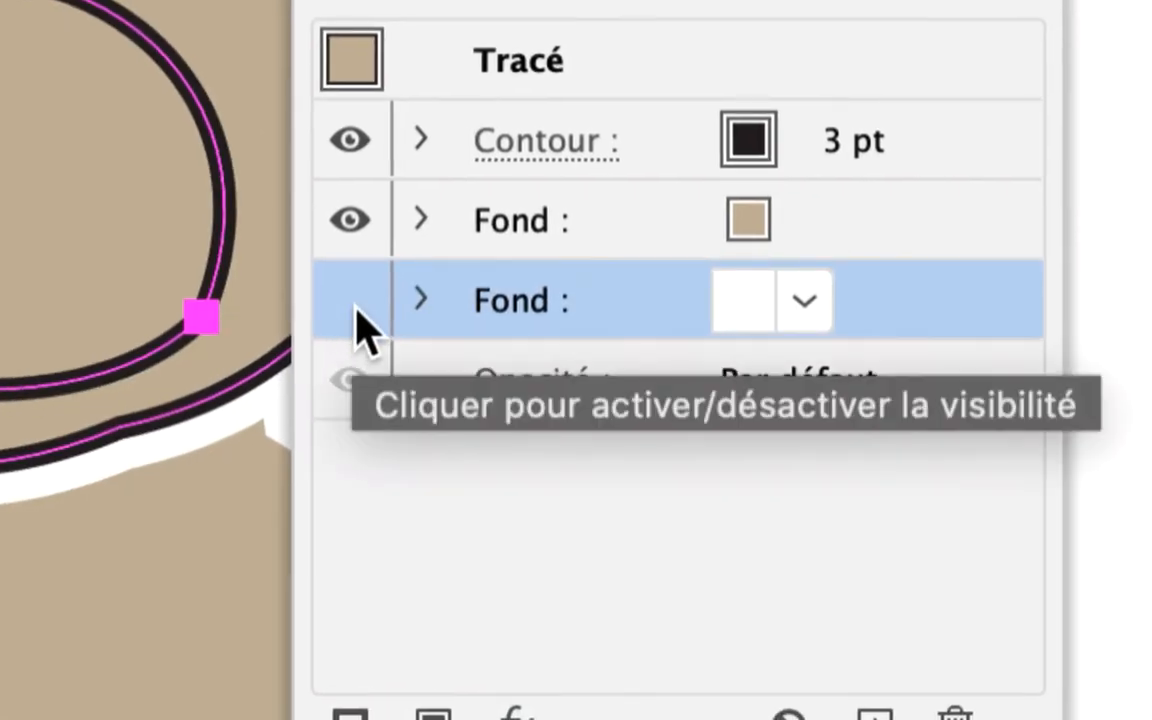
click(352, 308)
click(352, 308)
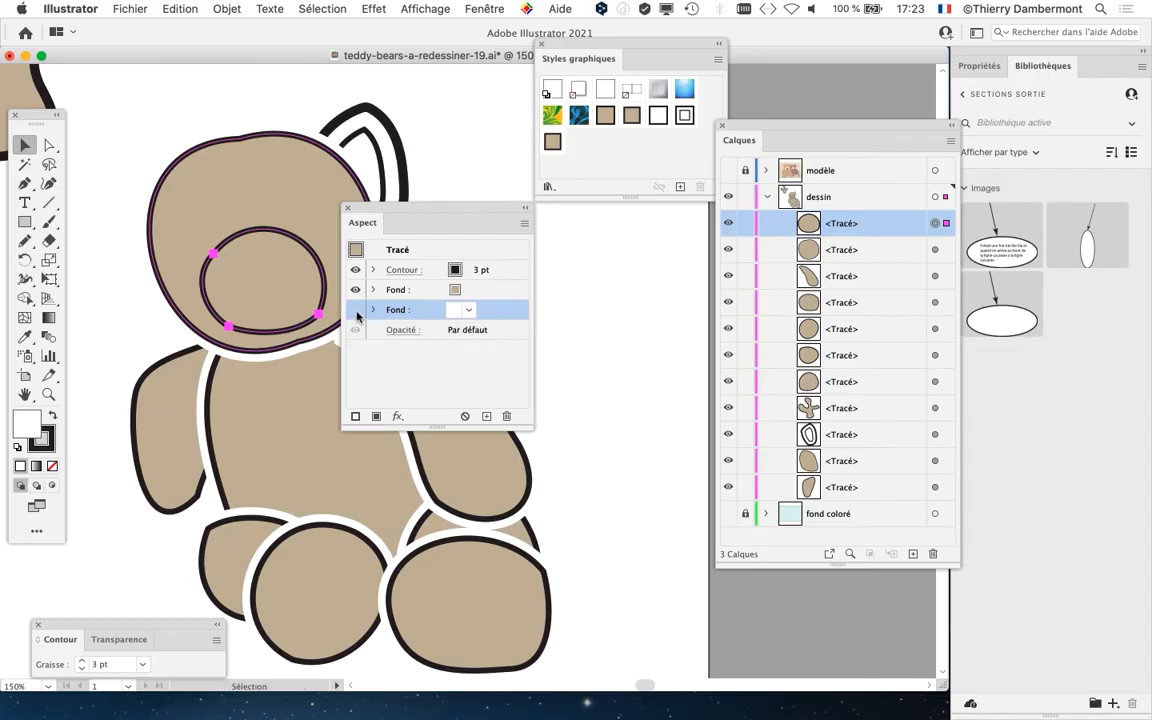
click(355, 308)
click(355, 308)
drag(386, 206, 588, 210)
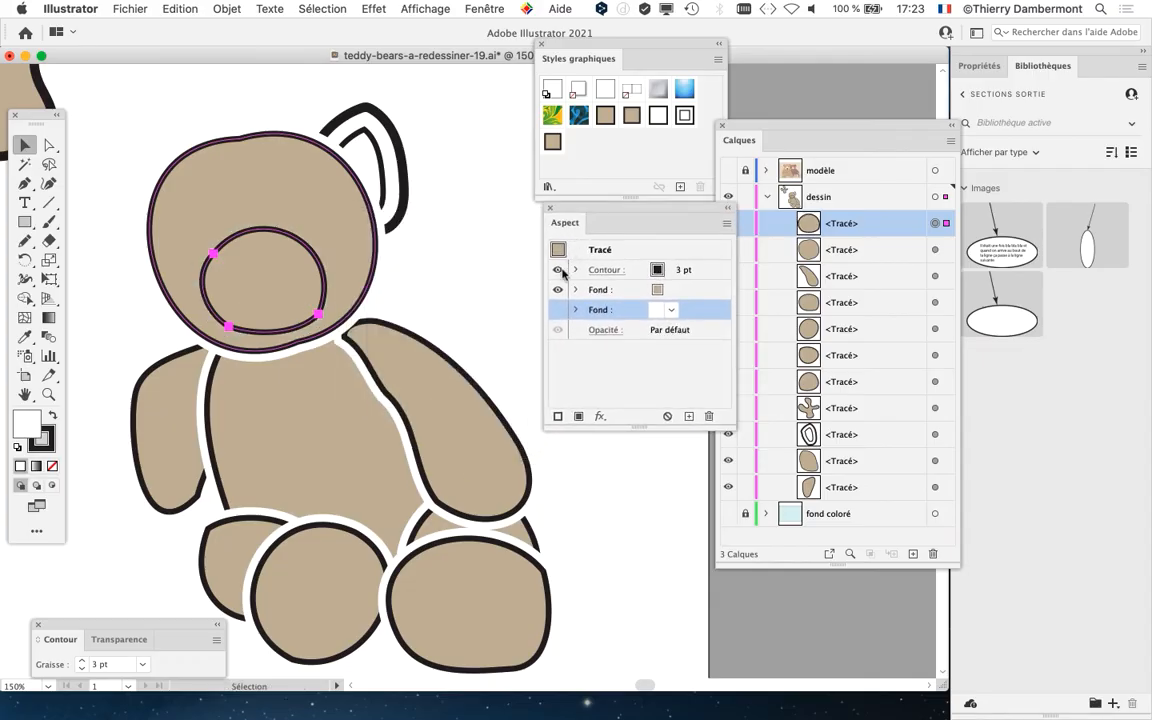
scroll(440, 490, down, 1)
scroll(336, 497, down, 5)
scroll(336, 497, right, 3)
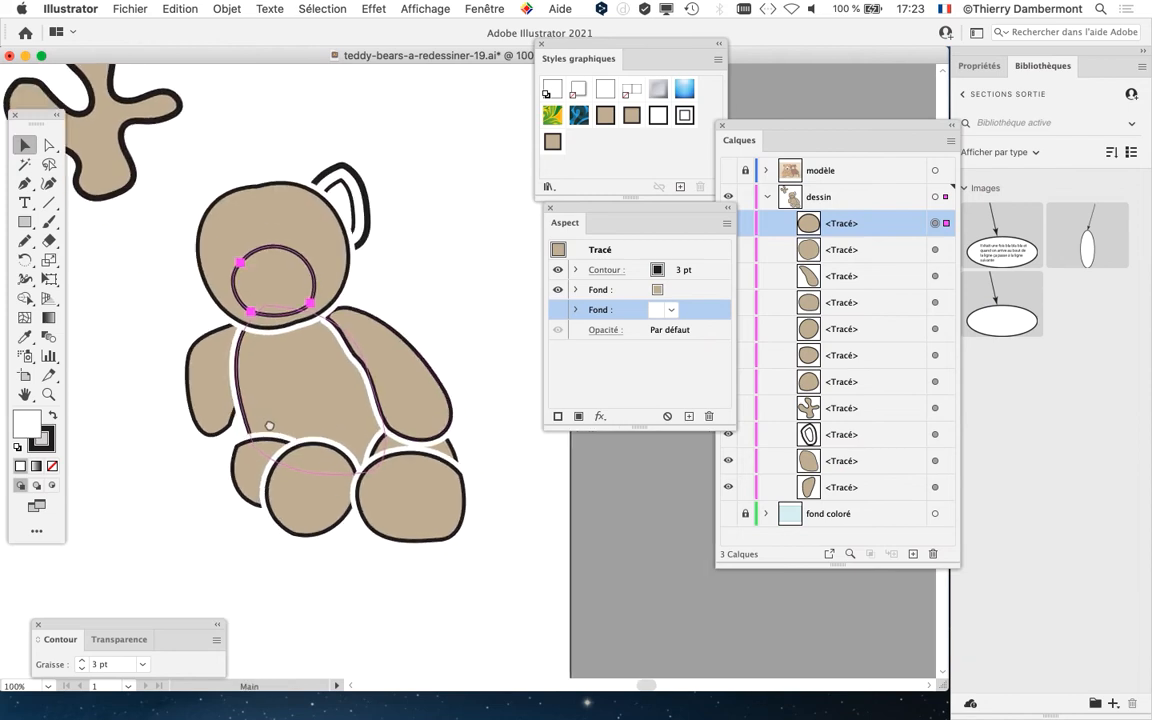
click(436, 226)
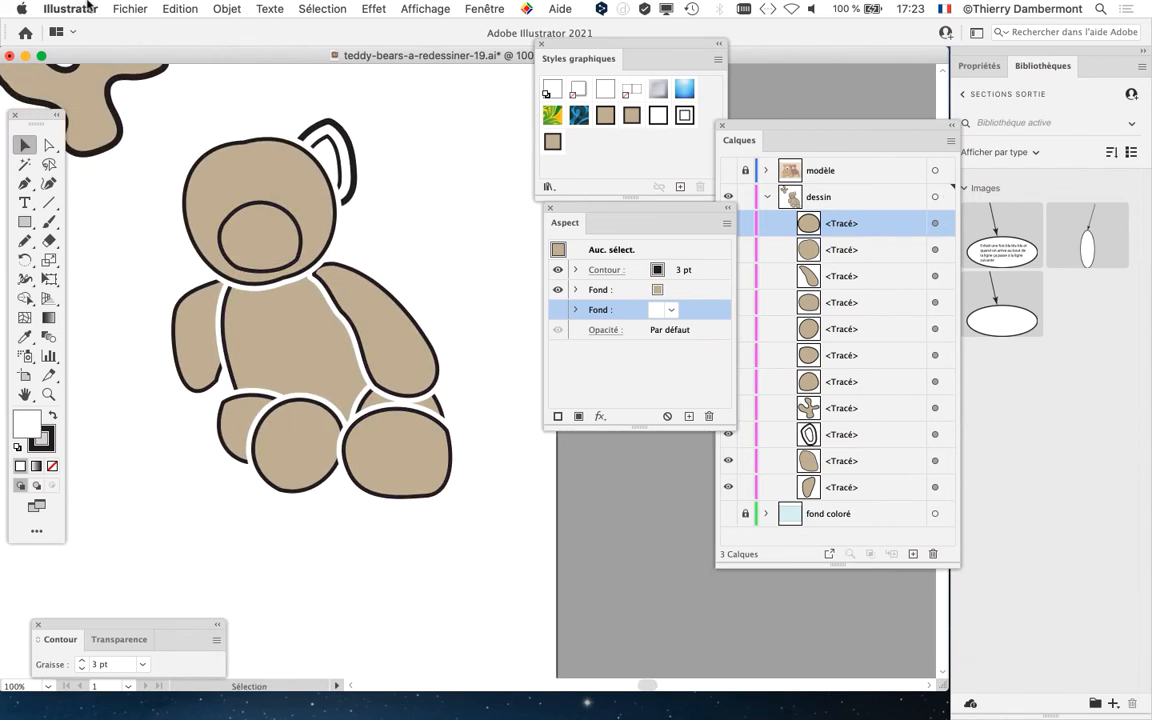
- Save the document as teddy-bears-a-redessiner-20.ai in the teddy bear 7 folder with the default Illustrator options
click(130, 8)
click(160, 150)
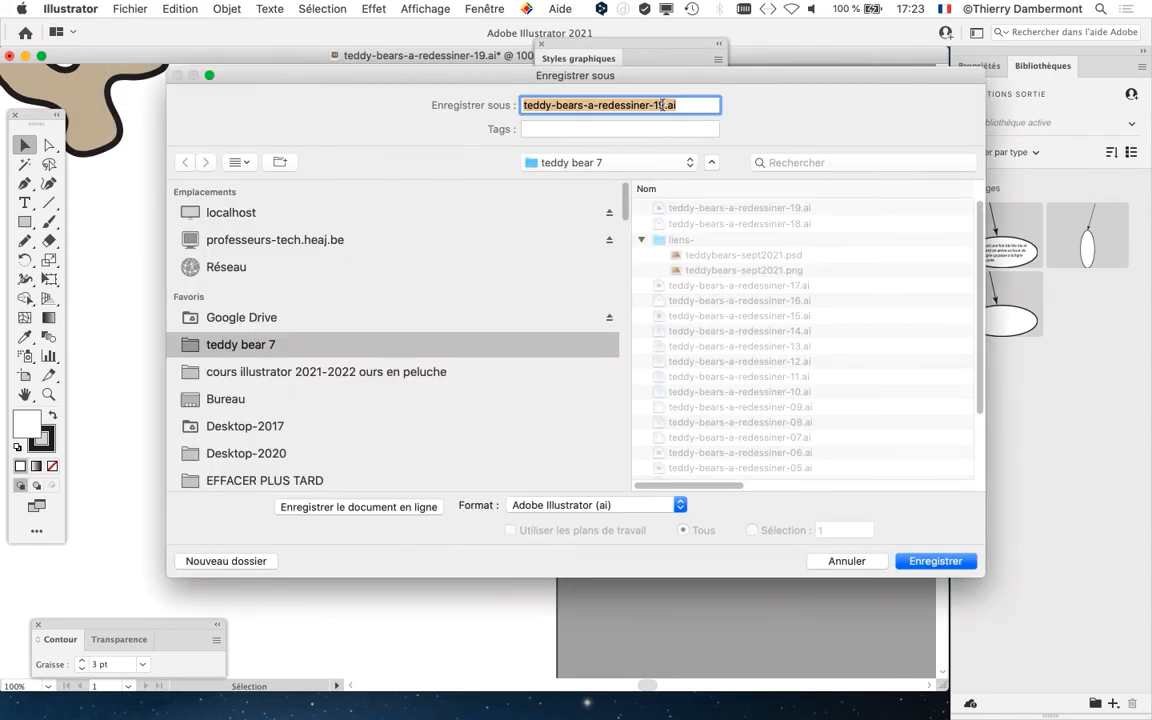
click(662, 104)
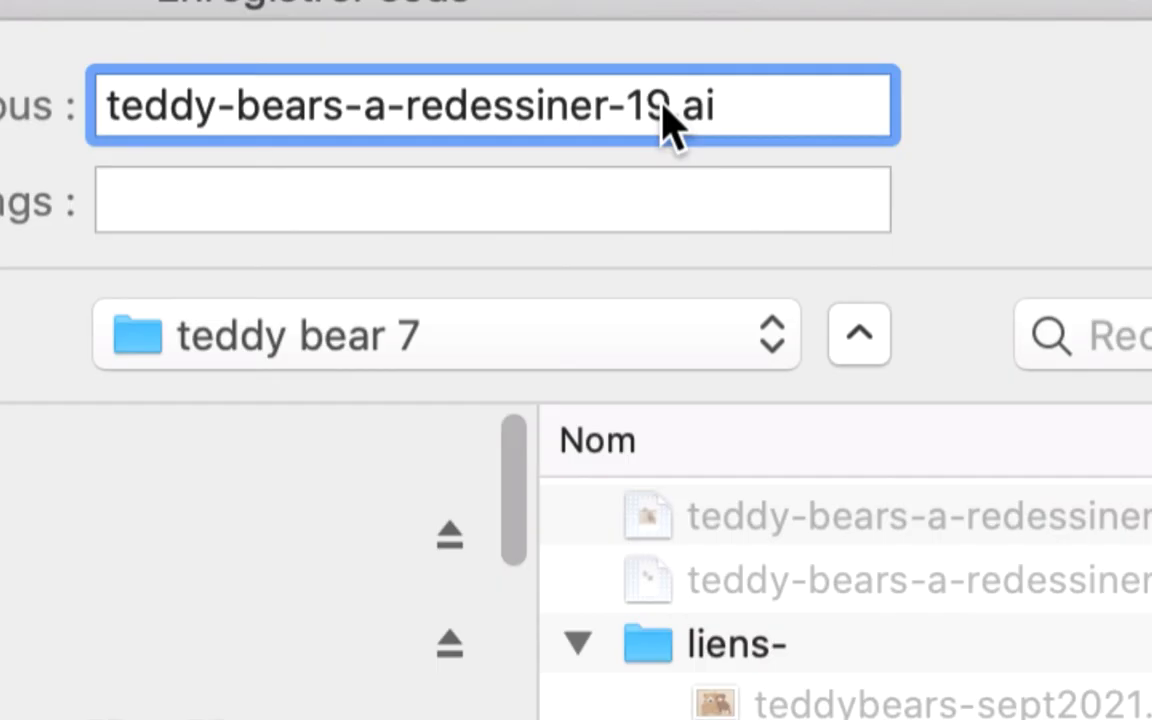
key(BackSpace)
key(BackSpace)
text(20)
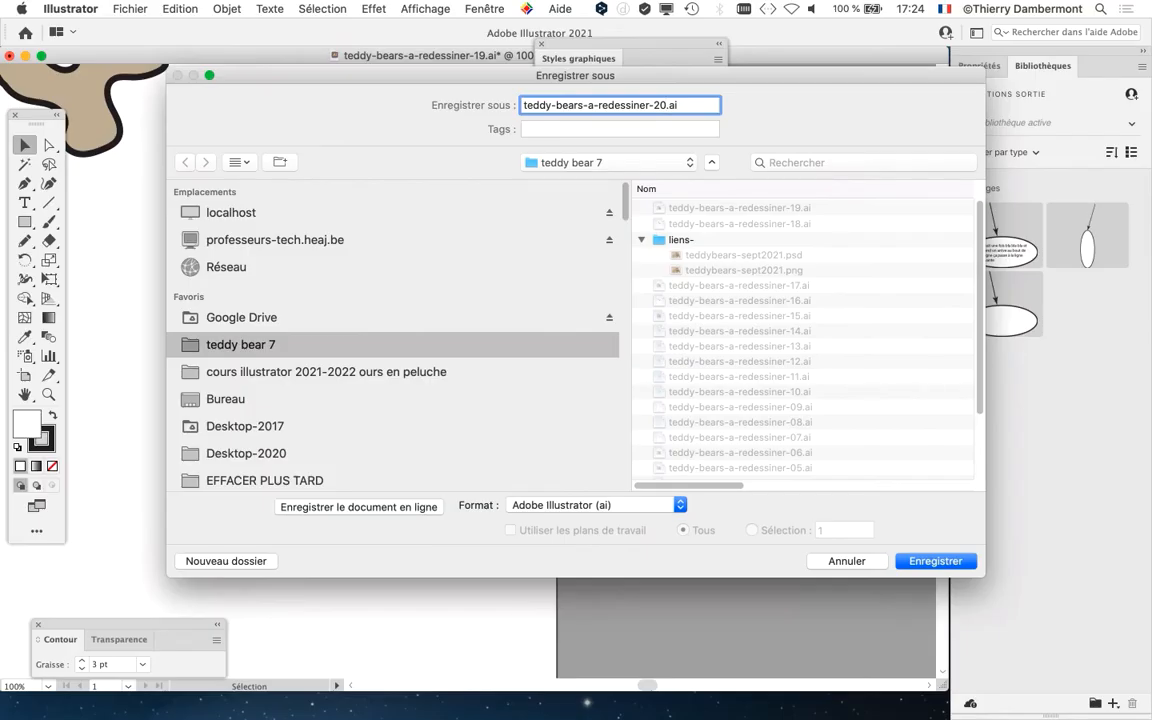
click(936, 560)
click(775, 588)
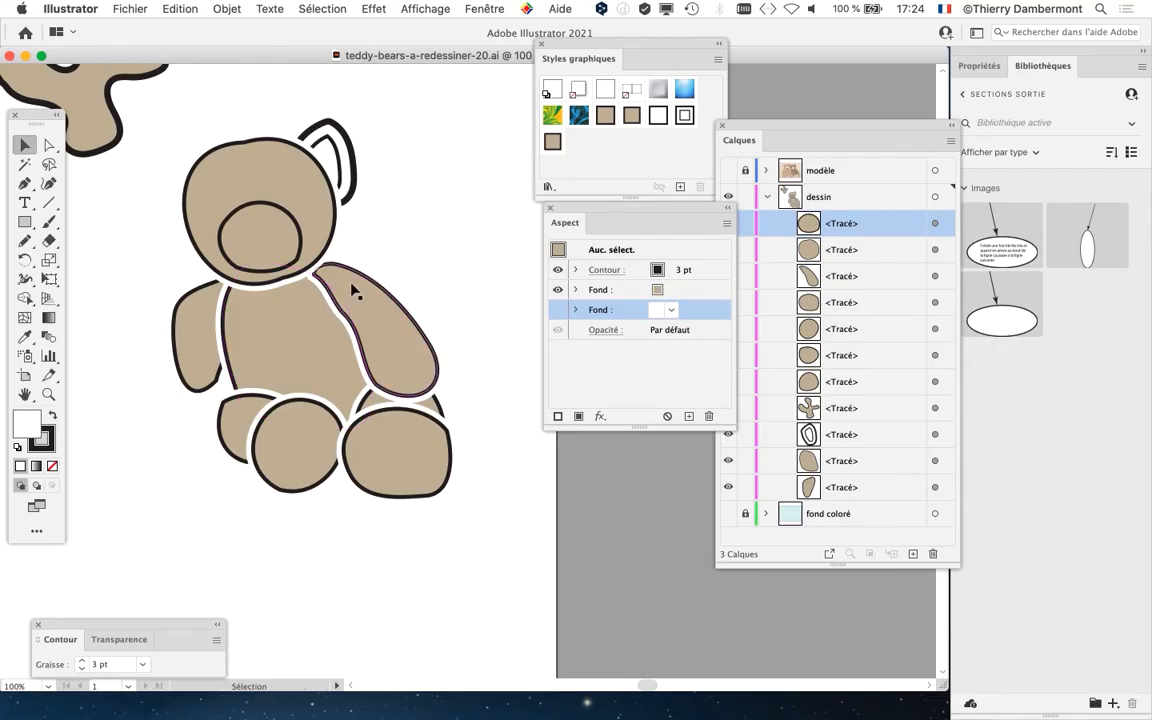
- Redraw the shoulder end of the small bear's front arm with the Pencil tool and deselect the arm
scroll(352, 292, up, 3)
click(350, 274)
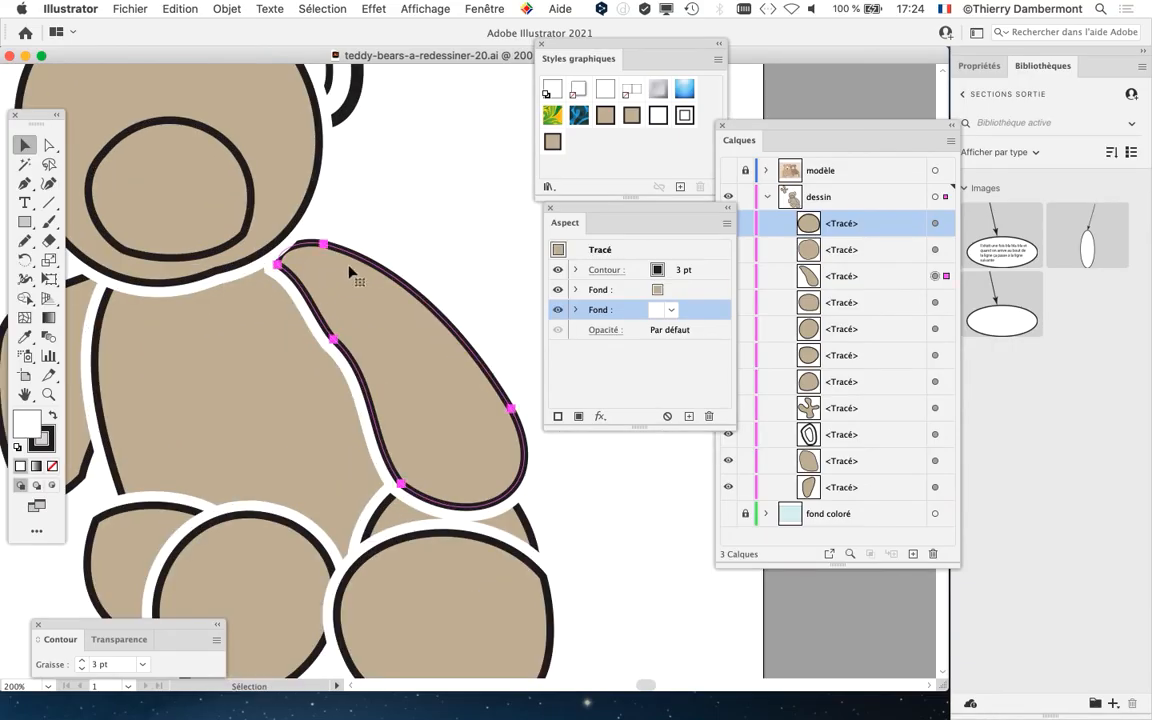
scroll(319, 262, up, 2)
click(24, 240)
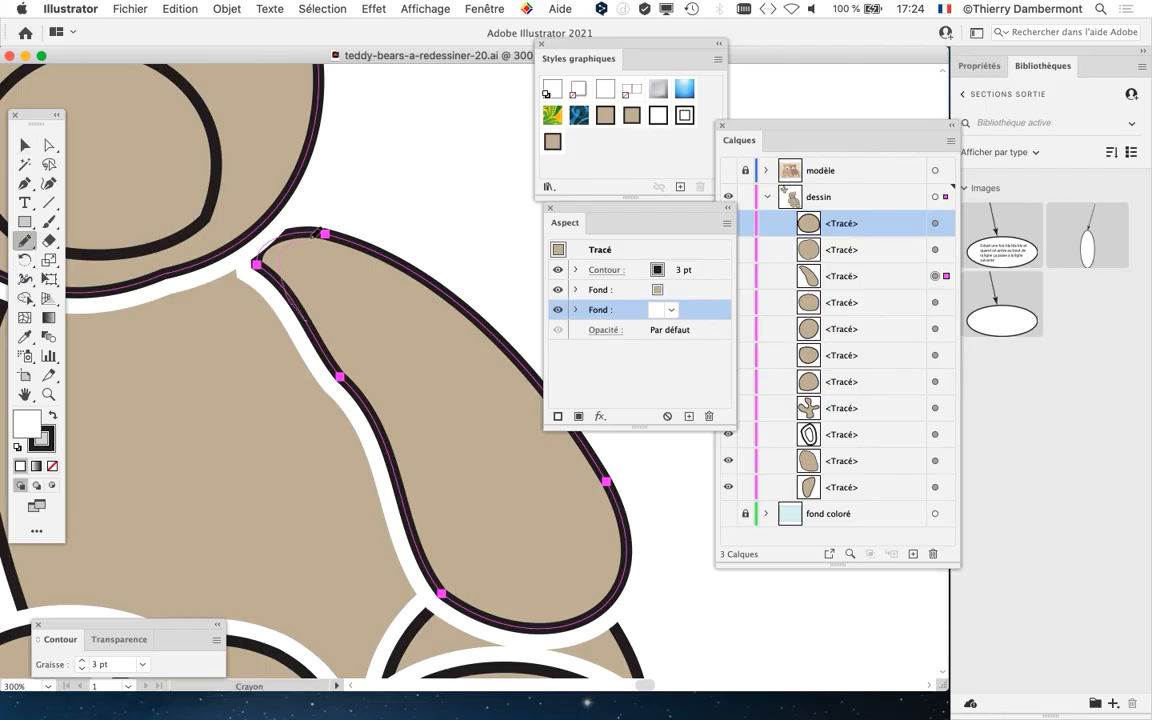
mouse_move(313, 234)
mouse_down()
mouse_move(327, 236)
mouse_move(228, 244)
mouse_move(286, 306)
mouse_up()
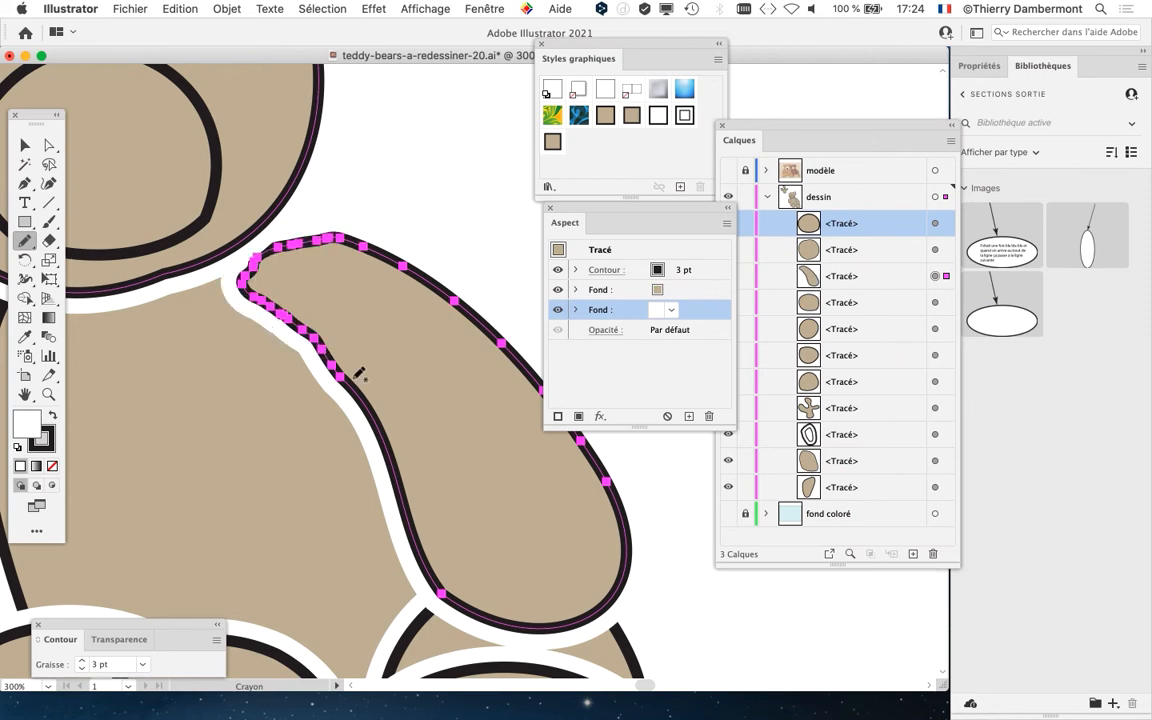
scroll(377, 312, down, 2)
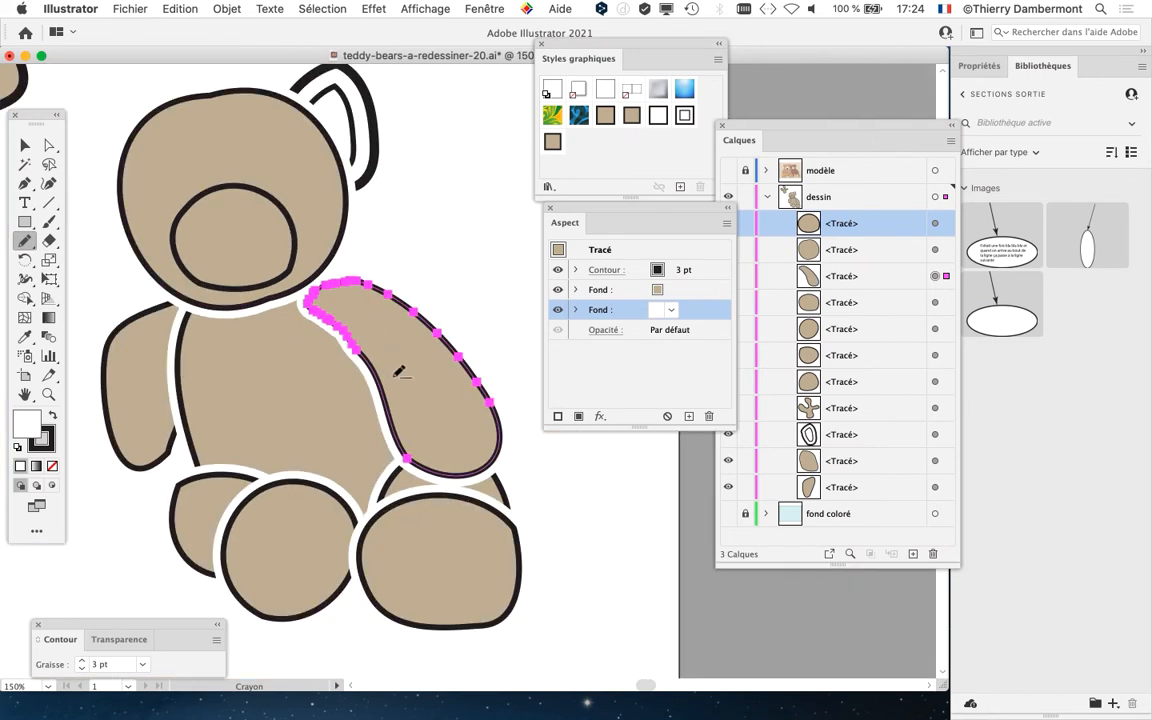
key(v)
click(460, 289)
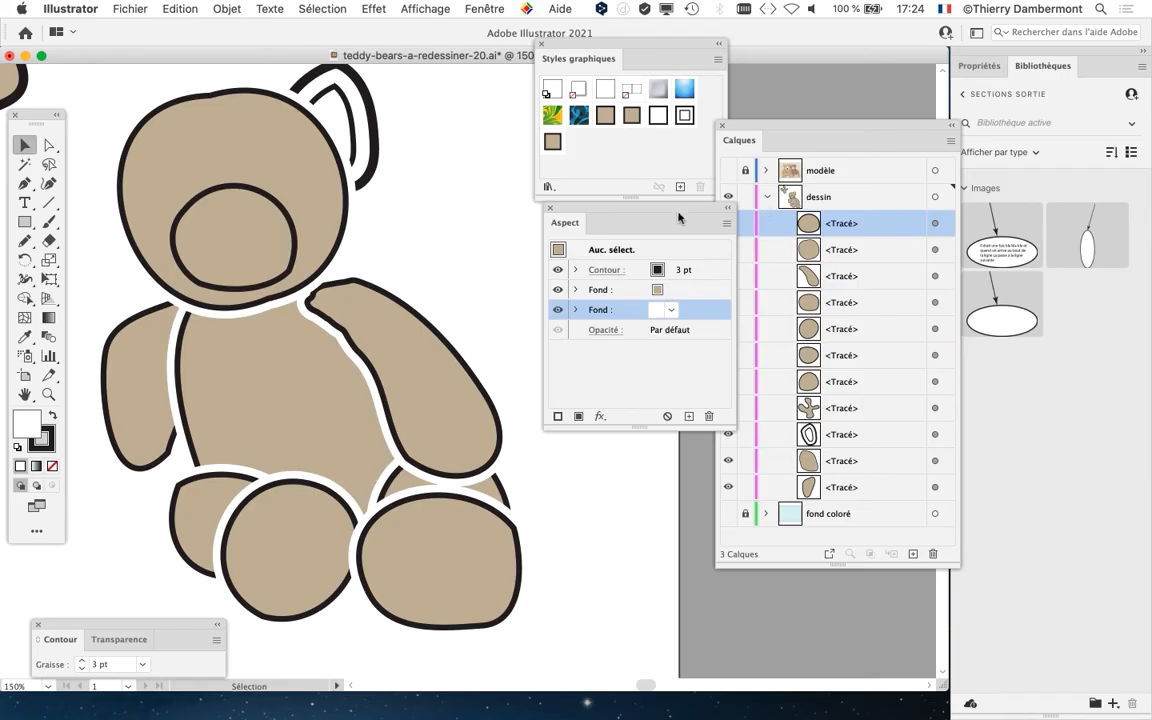
- Show the modèle layer again and clear the Aspect panel away from the small bear's muzzle for a close view
drag(614, 206, 511, 297)
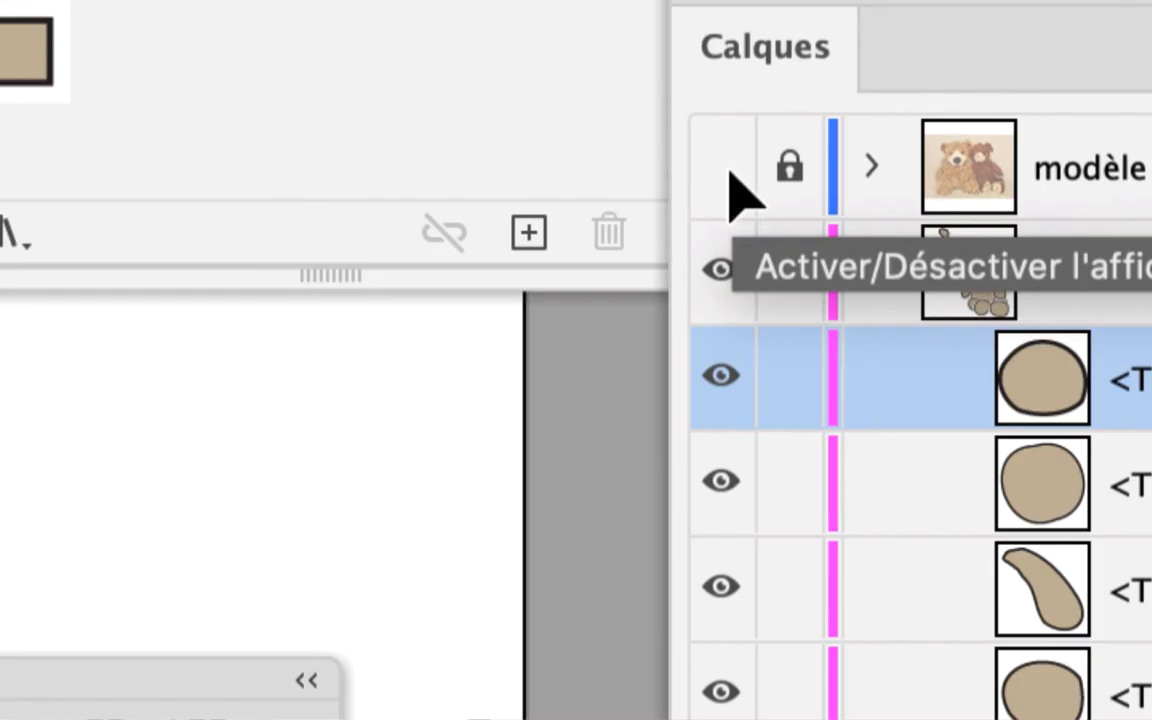
click(729, 171)
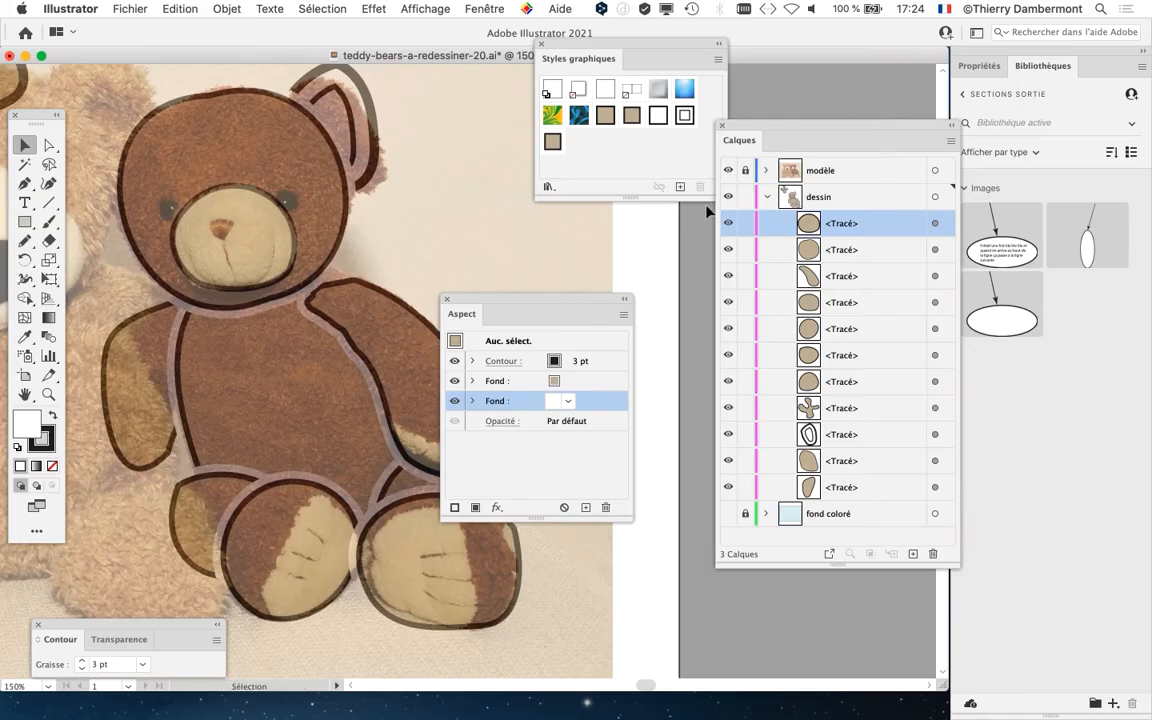
scroll(250, 245, up, 4)
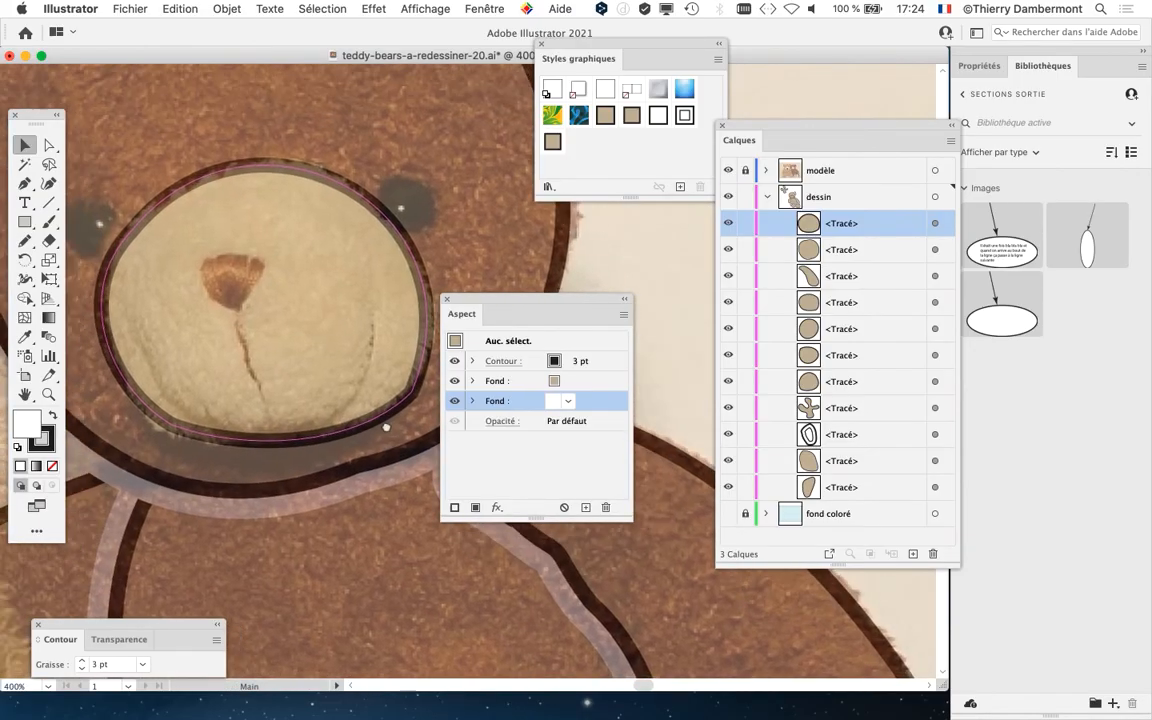
drag(509, 314, 606, 320)
scroll(321, 352, up, 3)
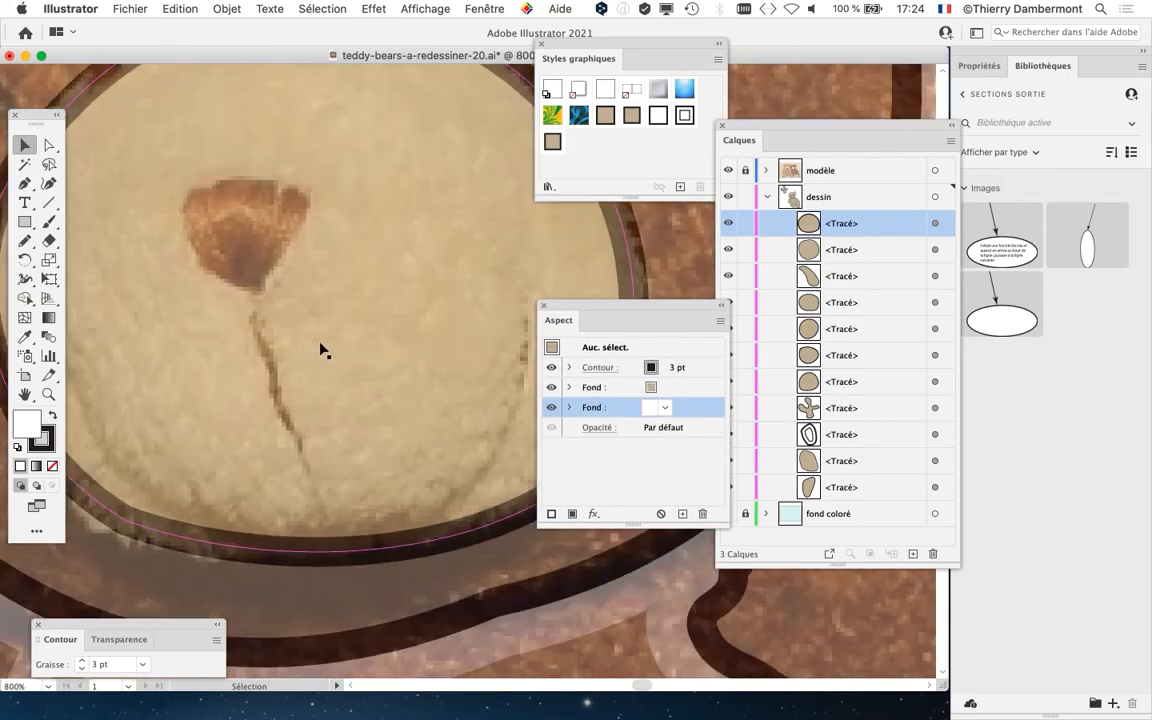
- Draw a small horizontal ellipse with the Ellipse tool just above the eye left of the small bear's muzzle
scroll(447, 440, down, 1)
scroll(411, 437, down, 1)
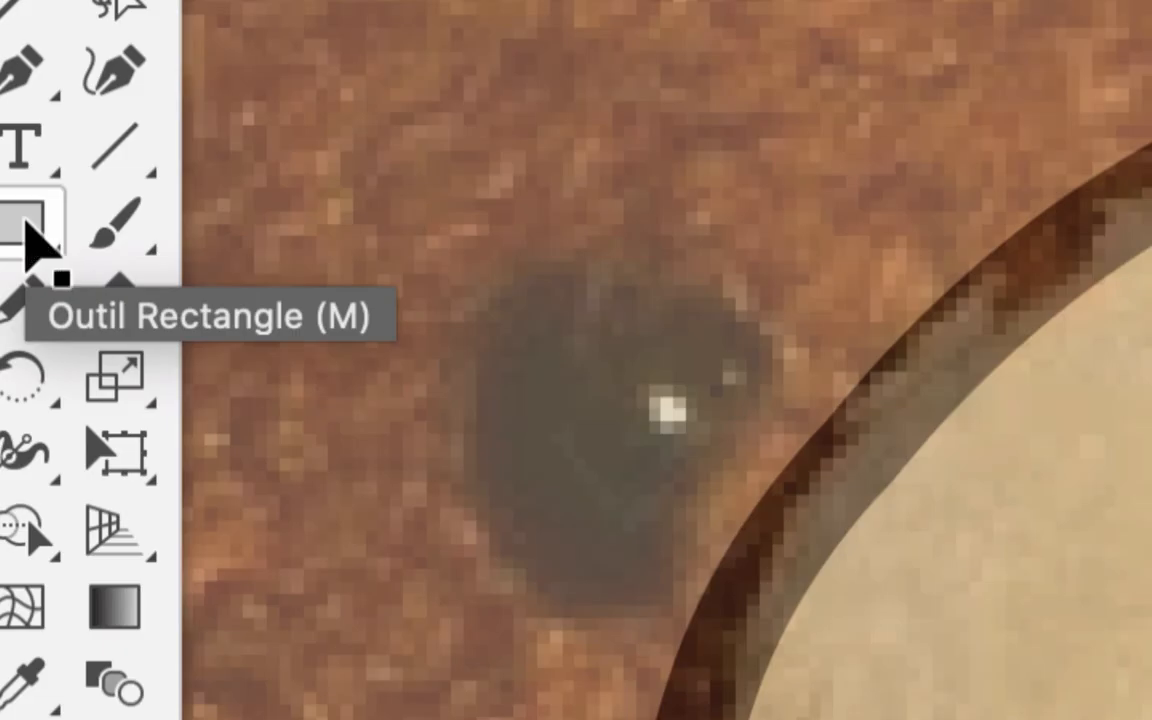
click(25, 232)
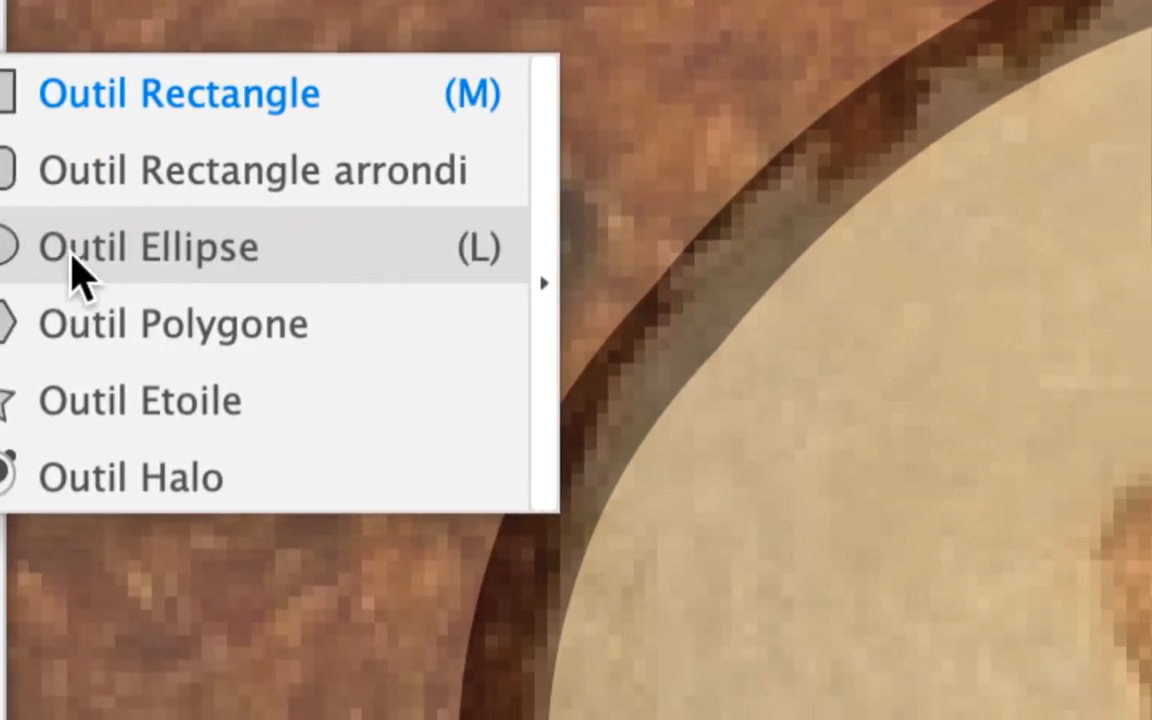
click(80, 337)
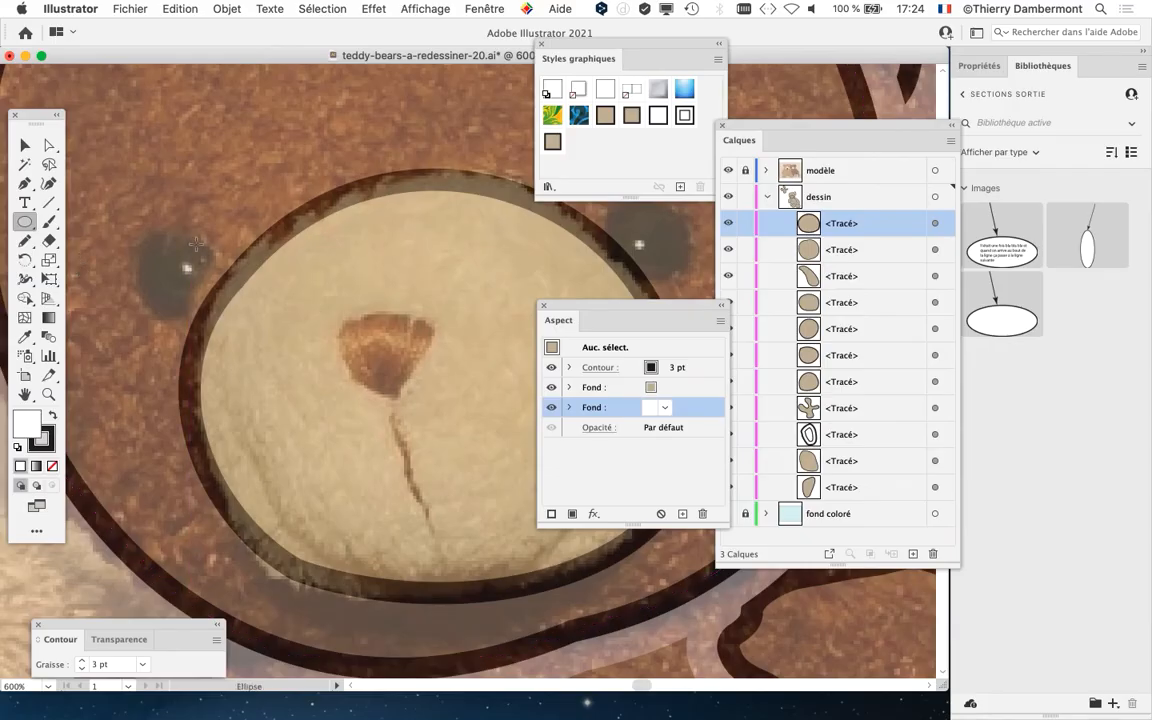
drag(174, 149, 247, 207)
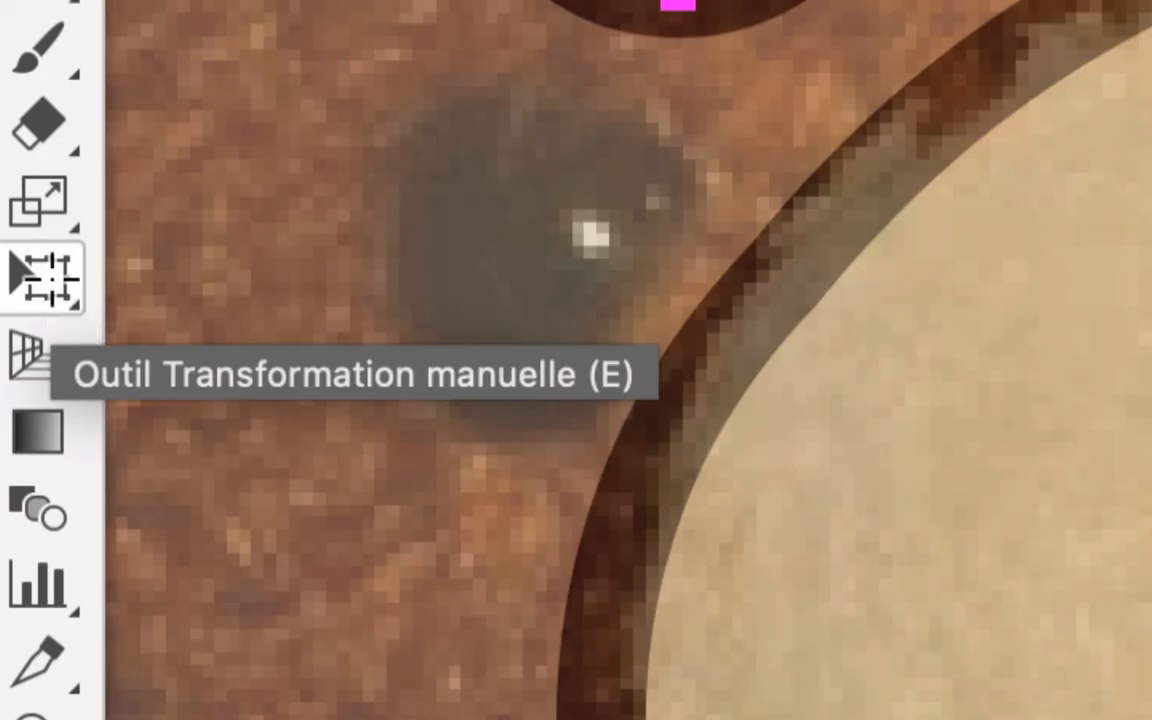
- Tilt the ellipse upright with the Free Transform tool and fit it over the eye left of the muzzle
click(52, 279)
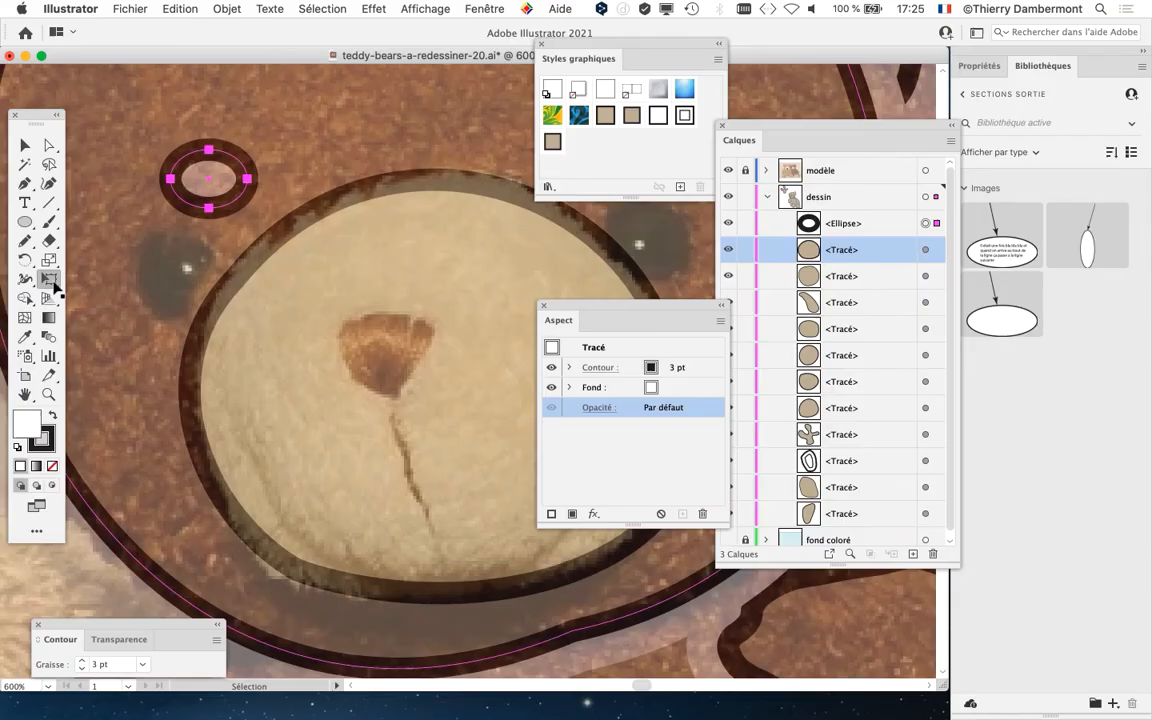
click(49, 280)
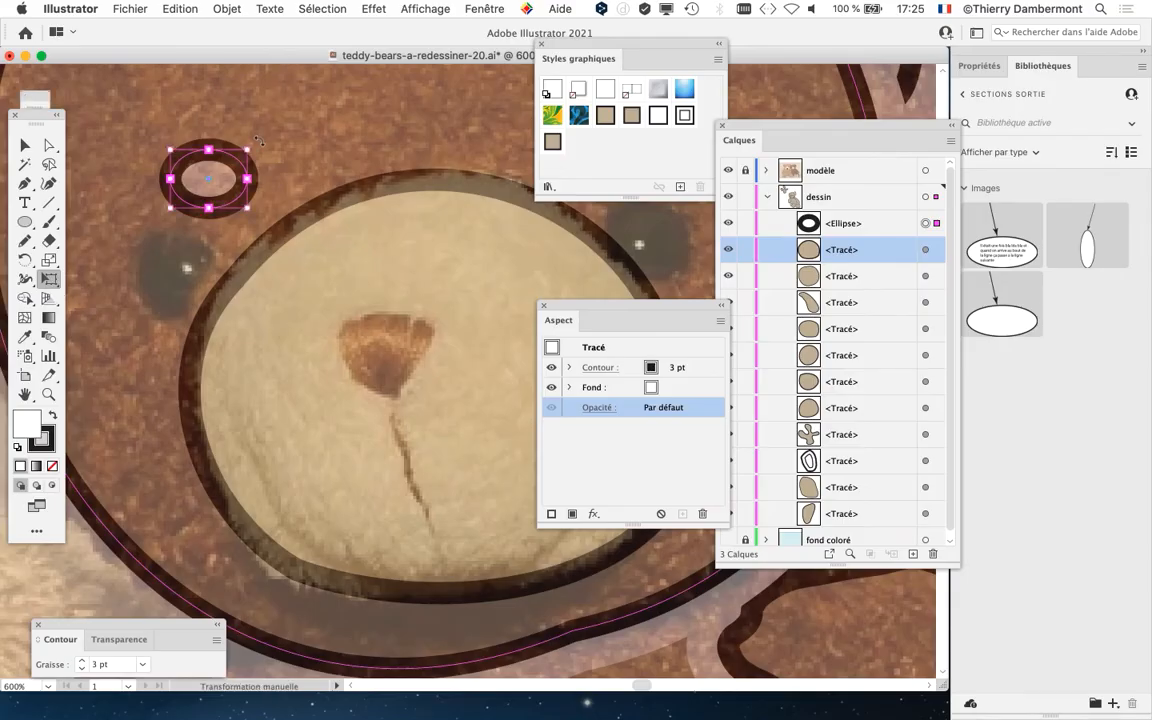
drag(258, 140, 212, 100)
drag(200, 155, 191, 210)
drag(170, 255, 168, 253)
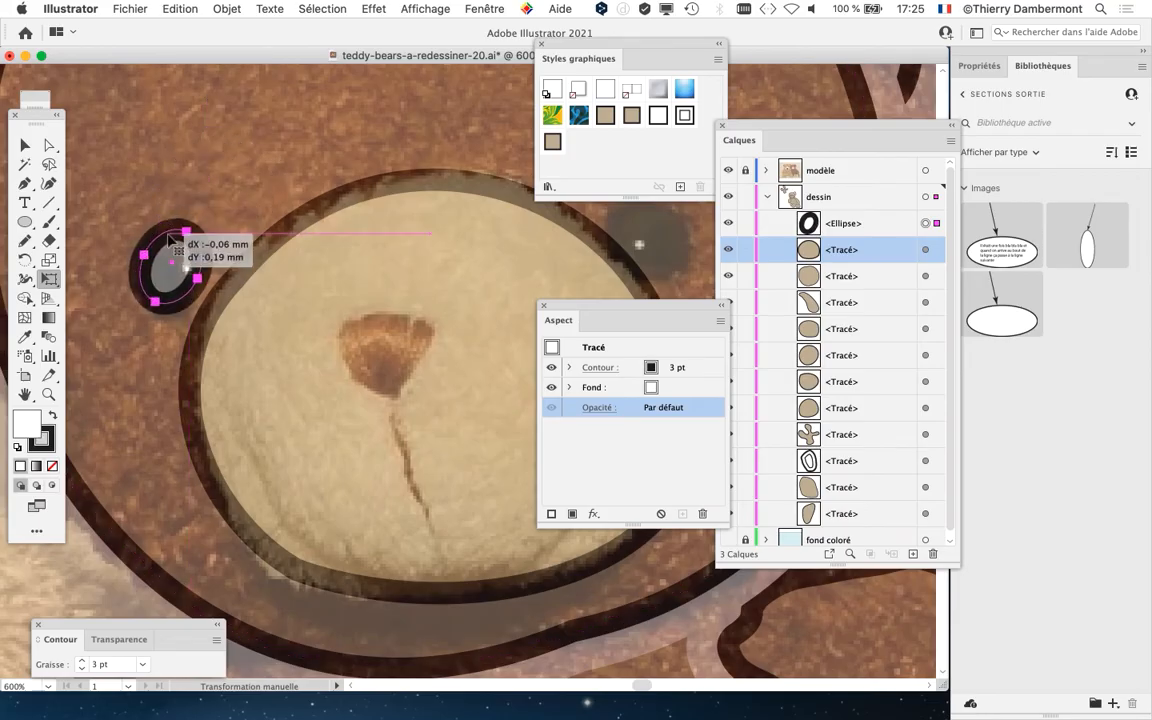
- Draw a second small ellipse on the head just beside the eye right of the muzzle
drag(447, 388, 111, 426)
click(24, 224)
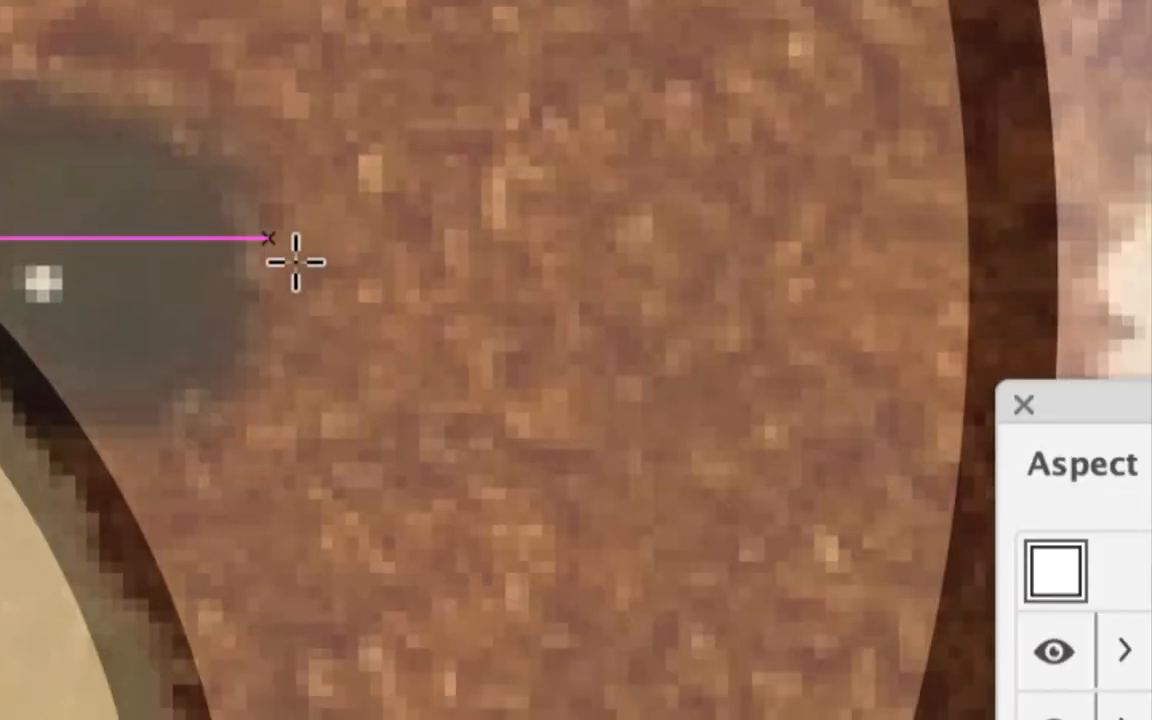
drag(448, 292, 689, 463)
drag(372, 297, 375, 301)
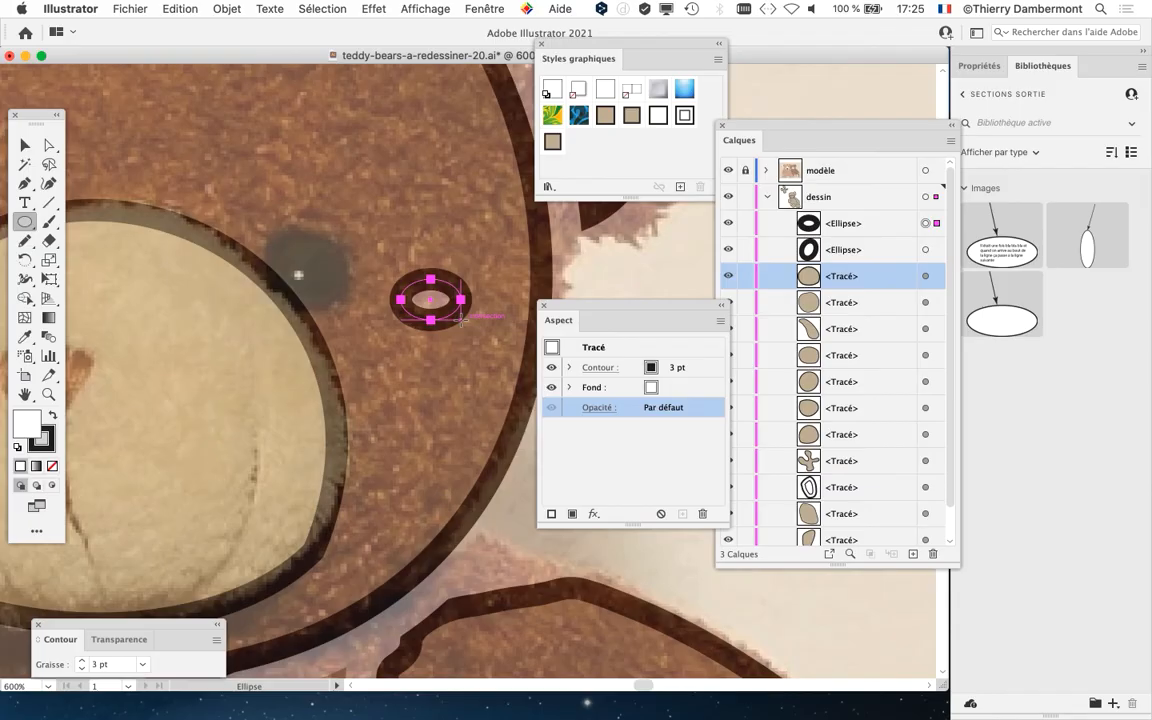
- Rotate the second ellipse with the Free Transform tool, widen it to a rounder shape and place it over the right-hand eye
click(338, 8)
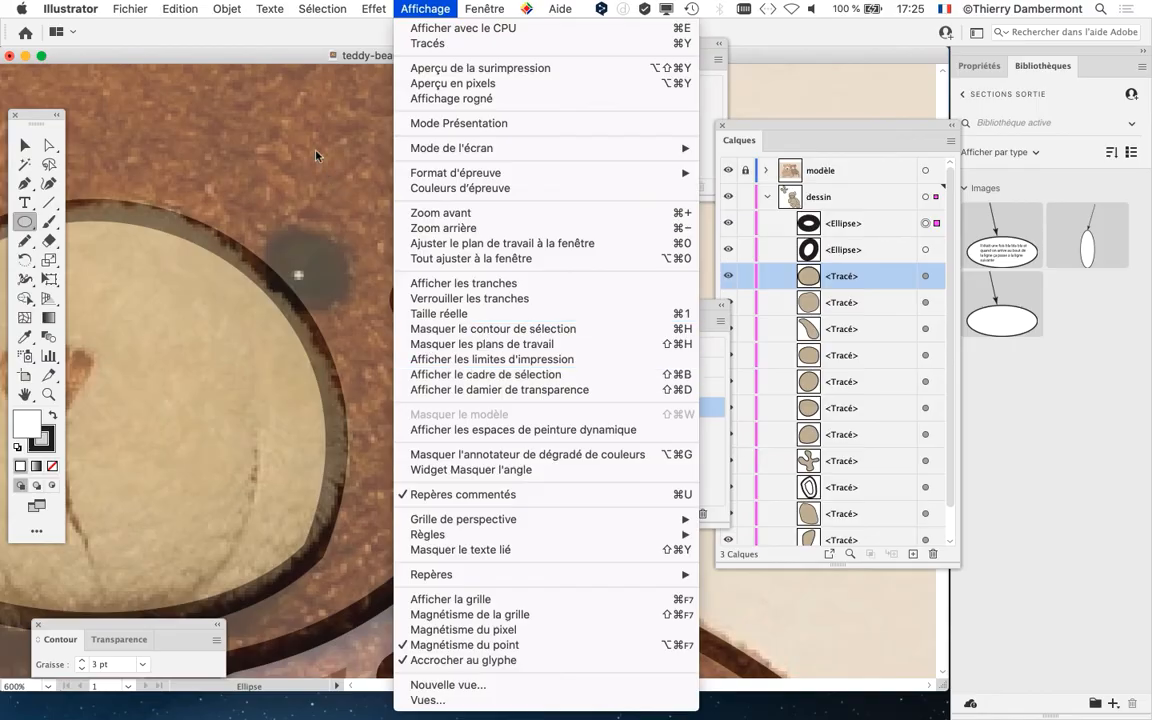
click(440, 376)
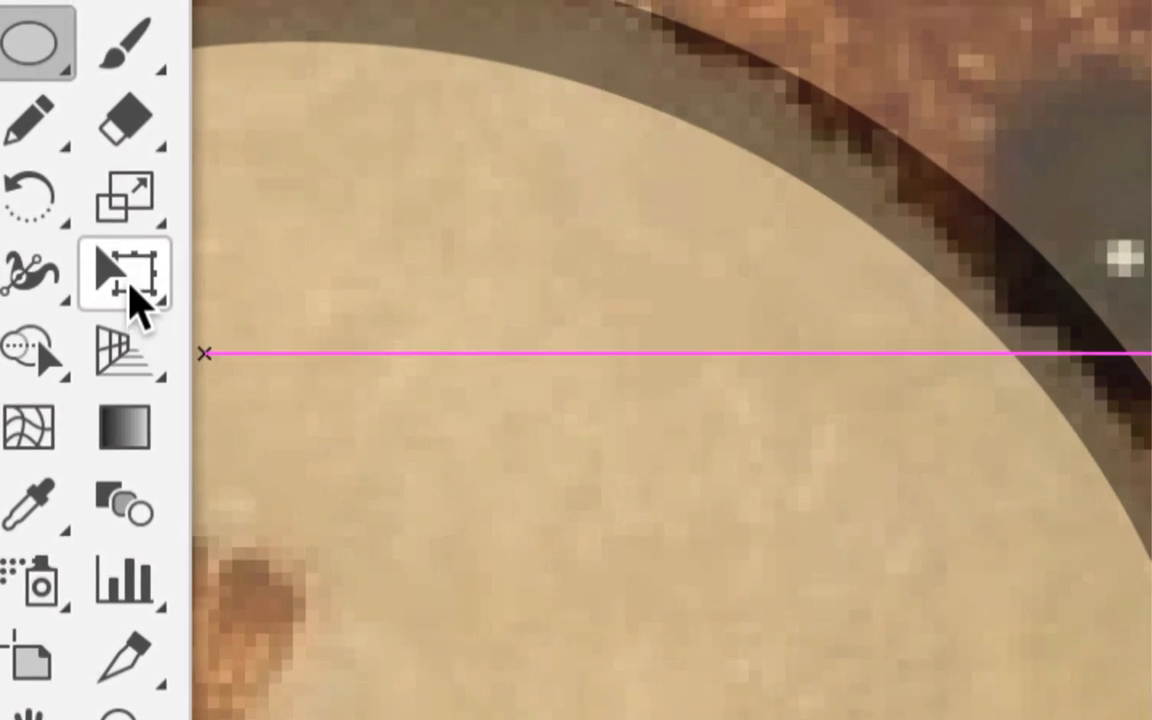
click(125, 268)
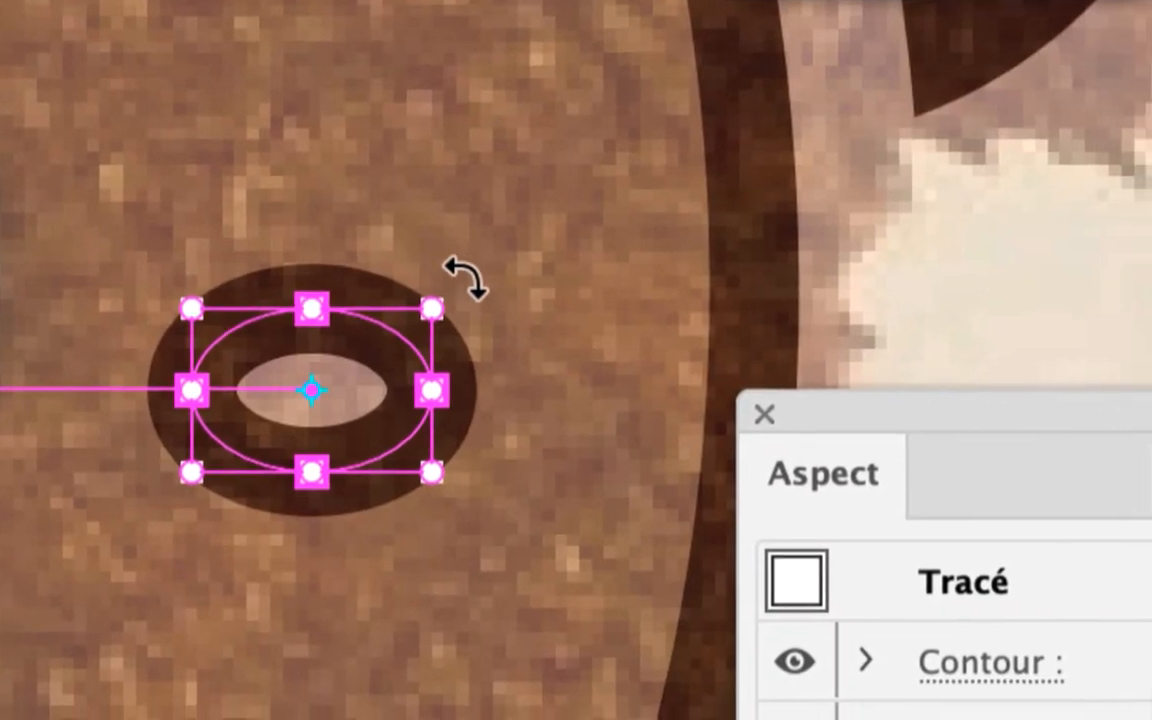
drag(533, 294, 571, 466)
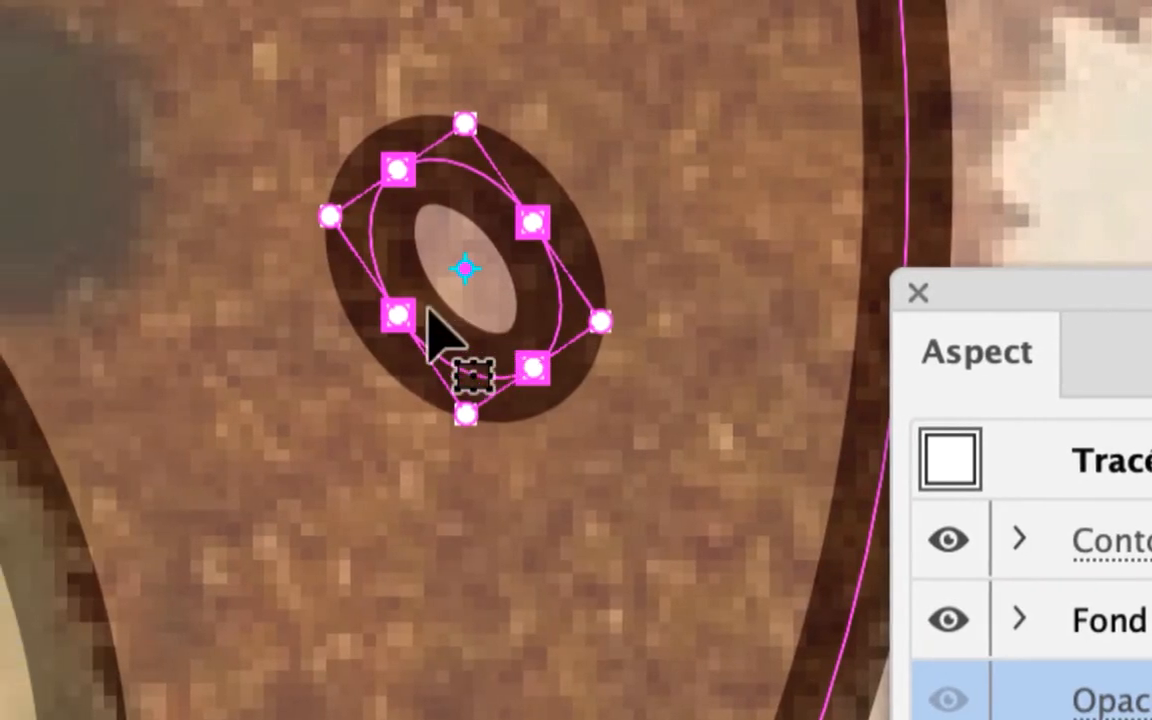
mouse_move(397, 314)
mouse_down()
mouse_move(370, 330)
mouse_move(419, 314)
mouse_move(411, 309)
mouse_up()
drag(403, 220, 210, 180)
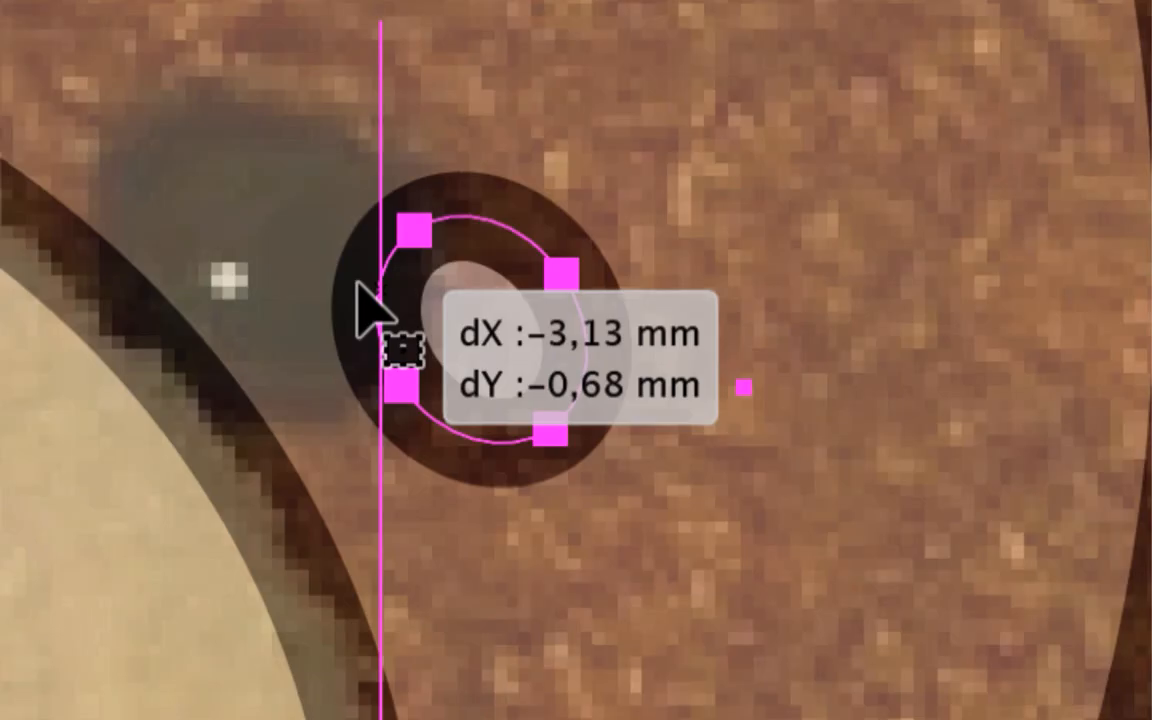
drag(360, 290, 320, 289)
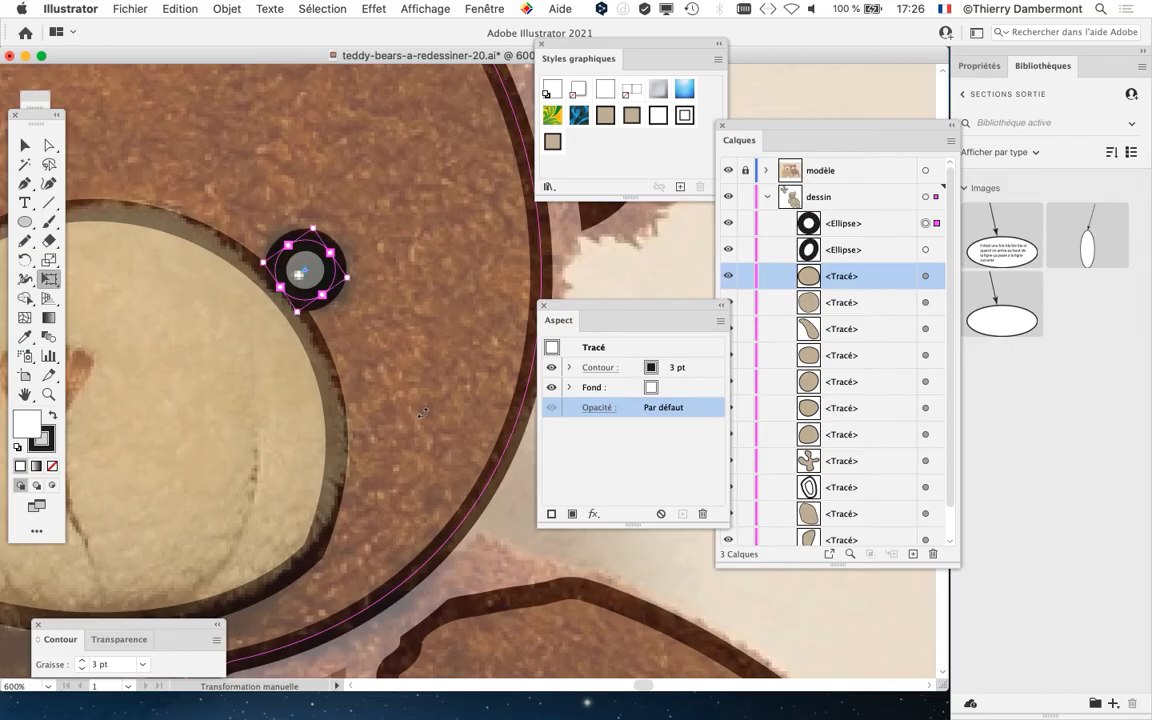
- Move the Aspect panel away from the small bear's face and switch to the Selection tool
scroll(422, 413, down, 2)
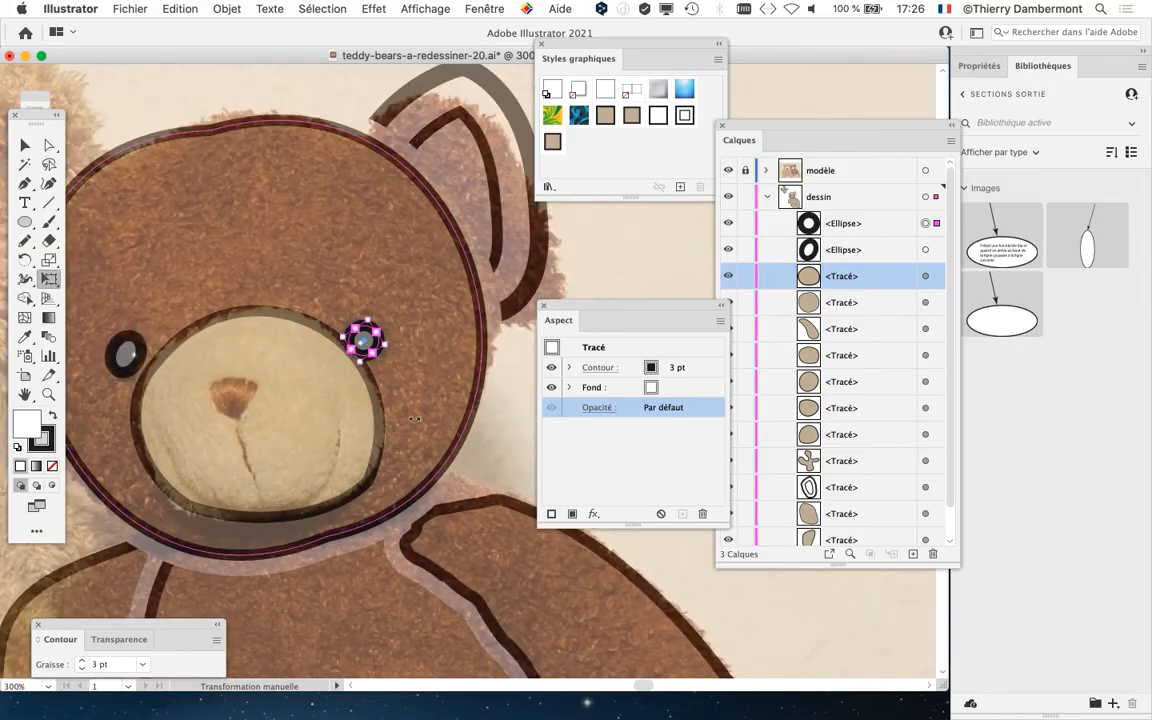
scroll(354, 394, up, 1)
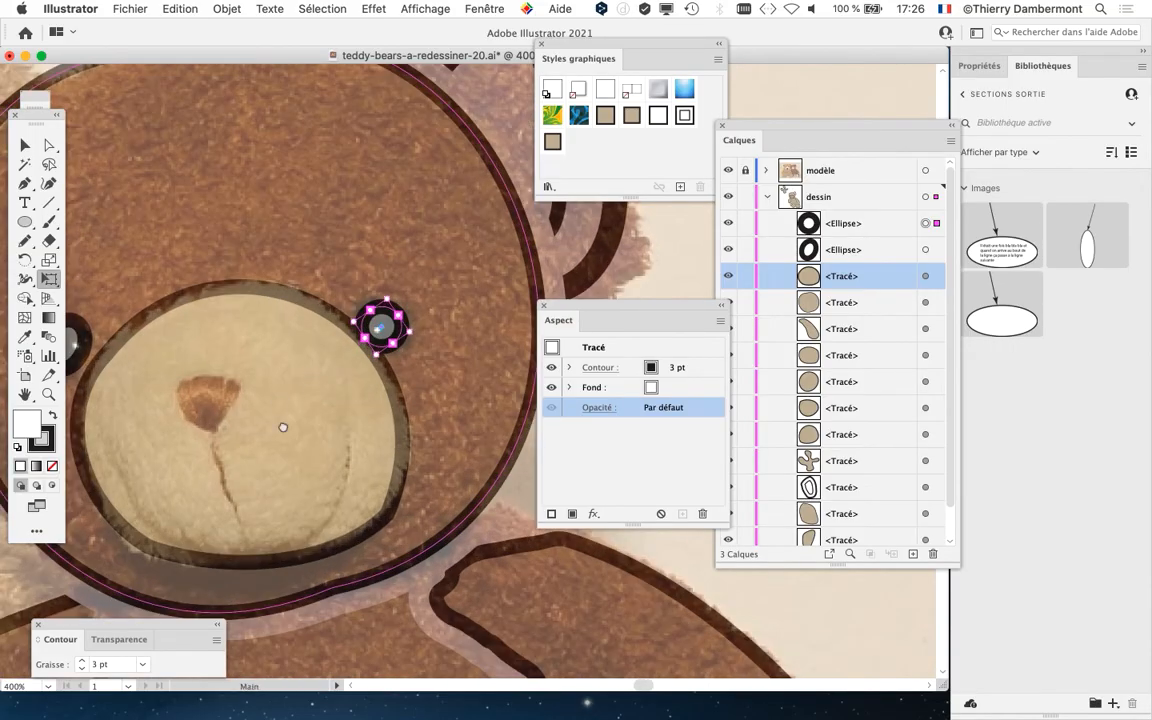
scroll(283, 427, left, 3)
scroll(414, 319, down, 2)
scroll(414, 319, right, 2)
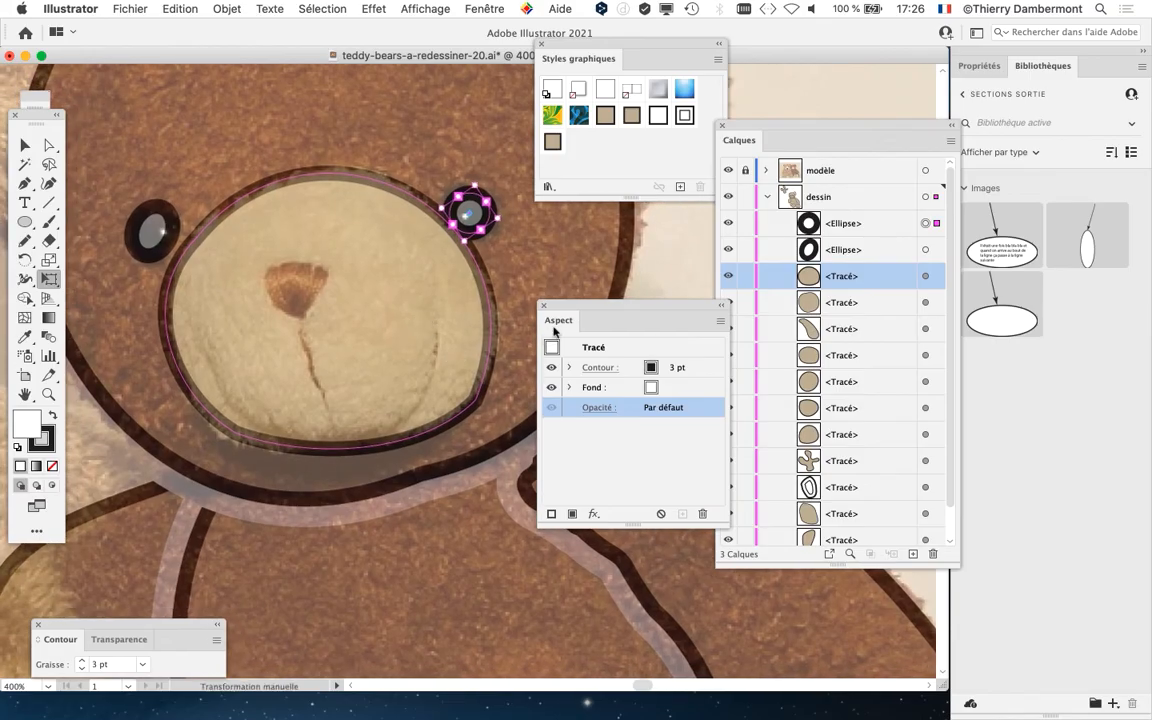
drag(558, 308, 587, 308)
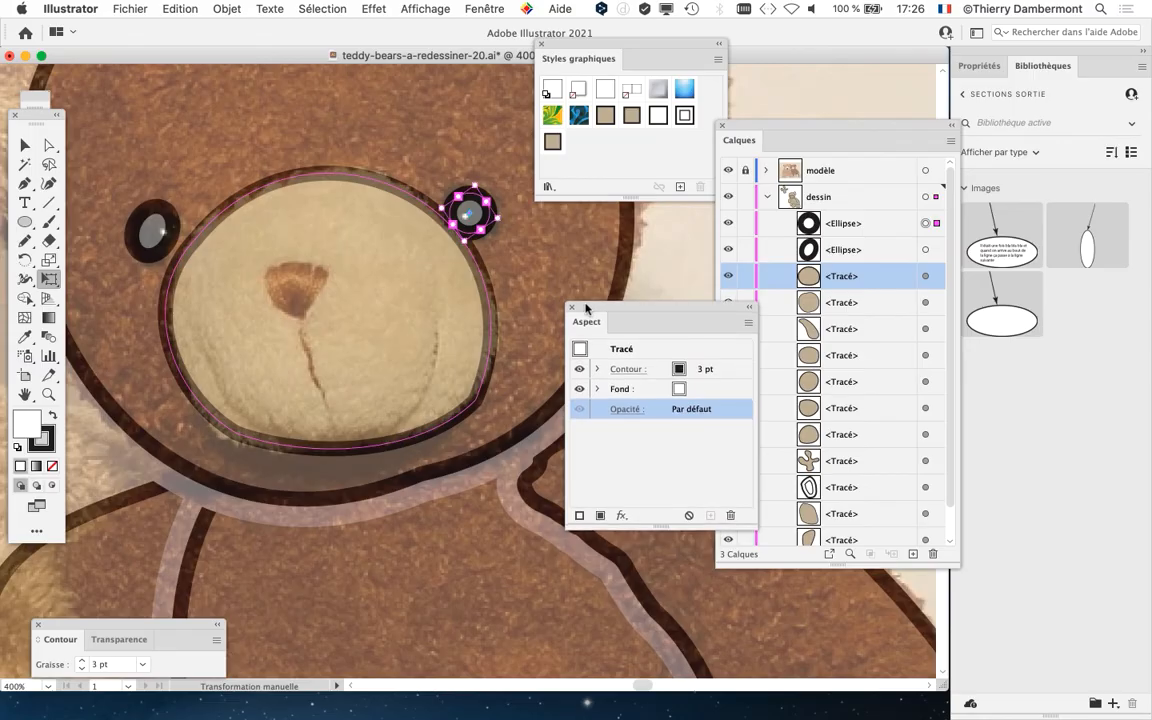
key(super+alt+bracketleft)
key(super+z)
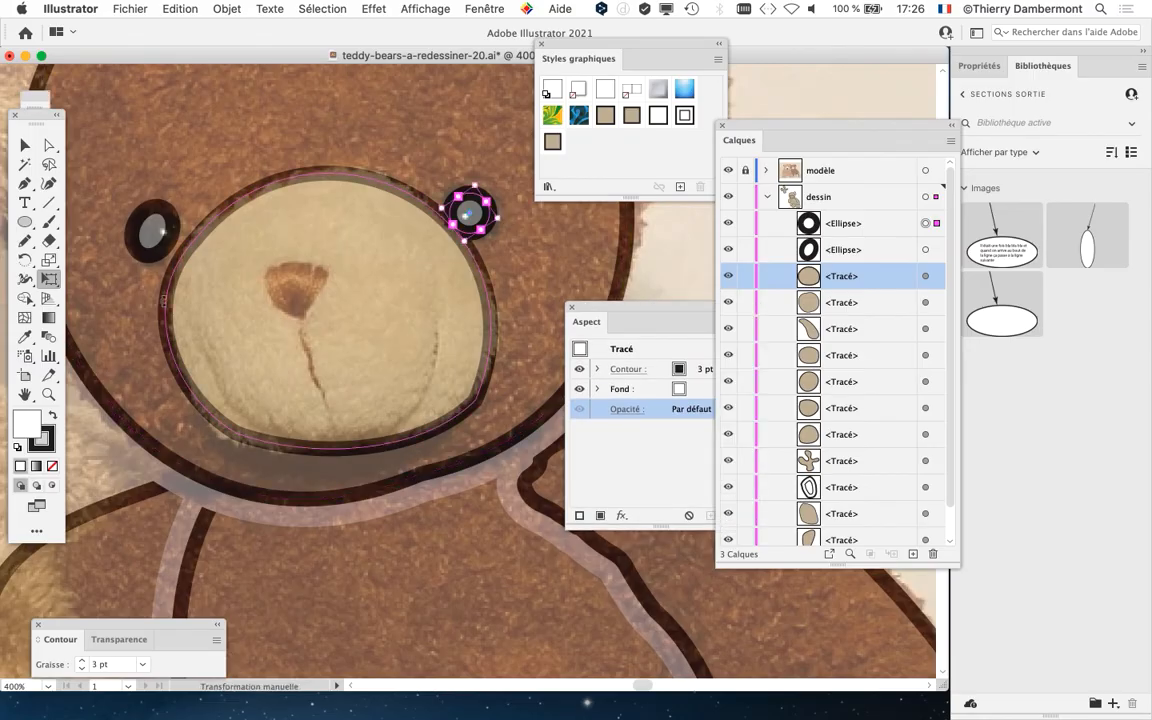
drag(36, 115, 357, 99)
key(v)
click(471, 213)
click(478, 228)
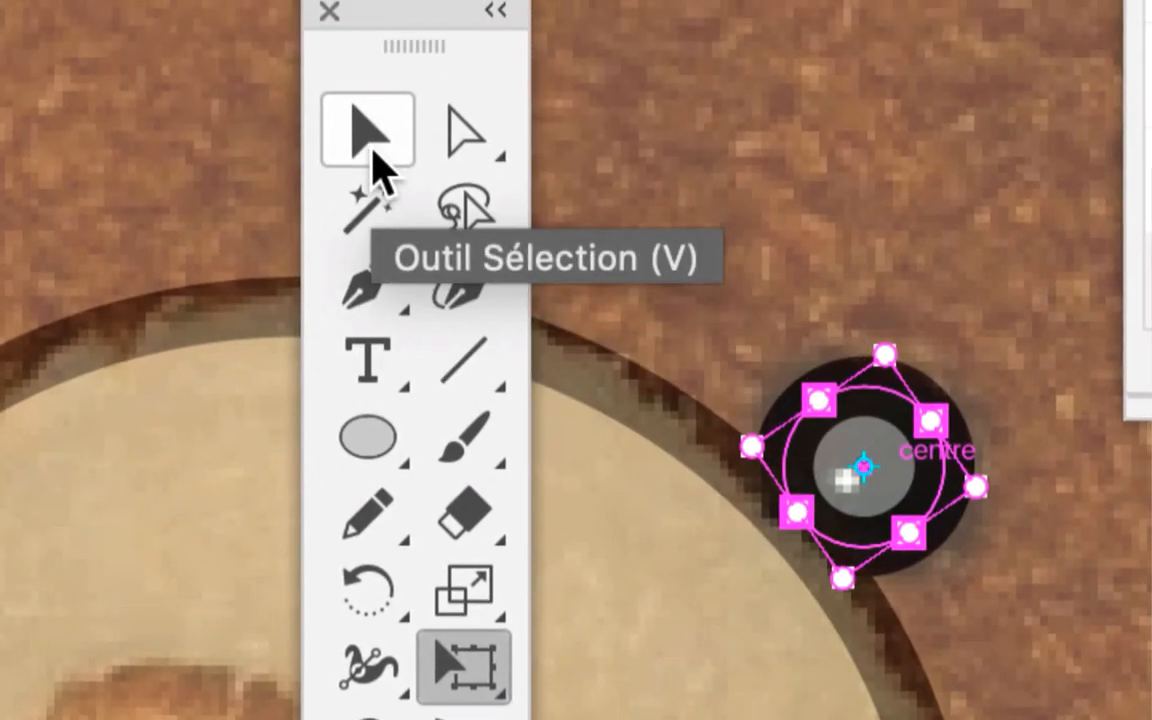
click(372, 152)
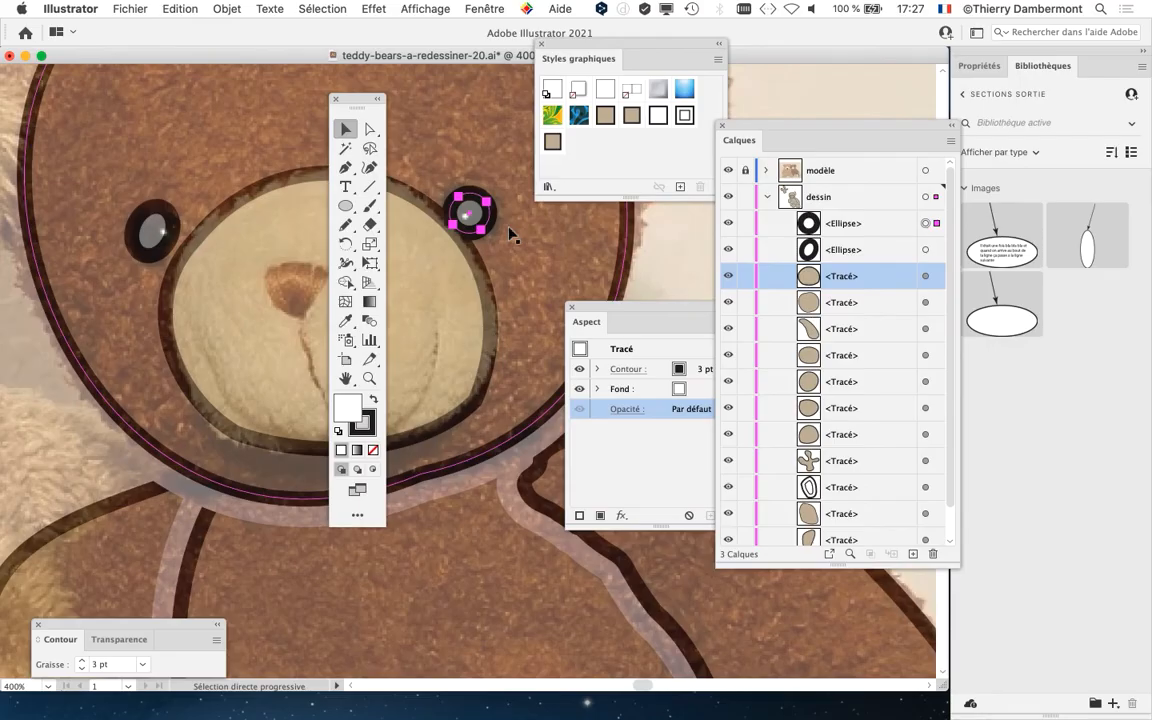
drag(345, 102, 28, 111)
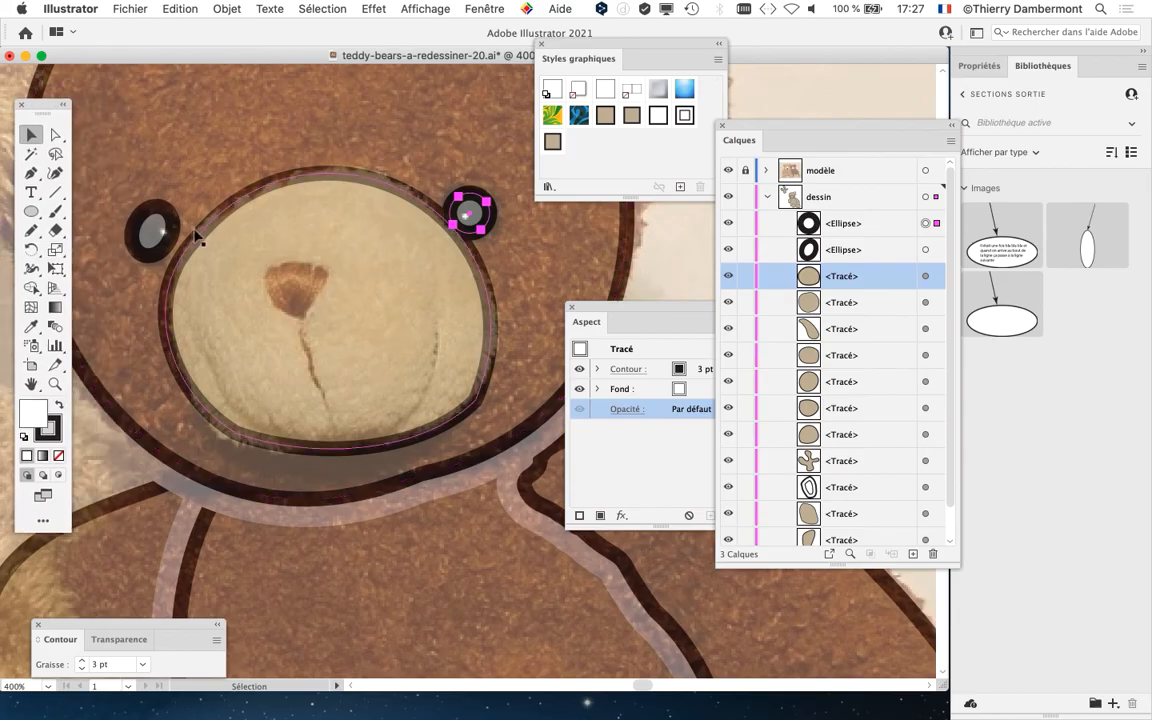
- Select the small bear's front arm and move the Styles graphiques panel clear of the drawing
scroll(309, 327, down, 2)
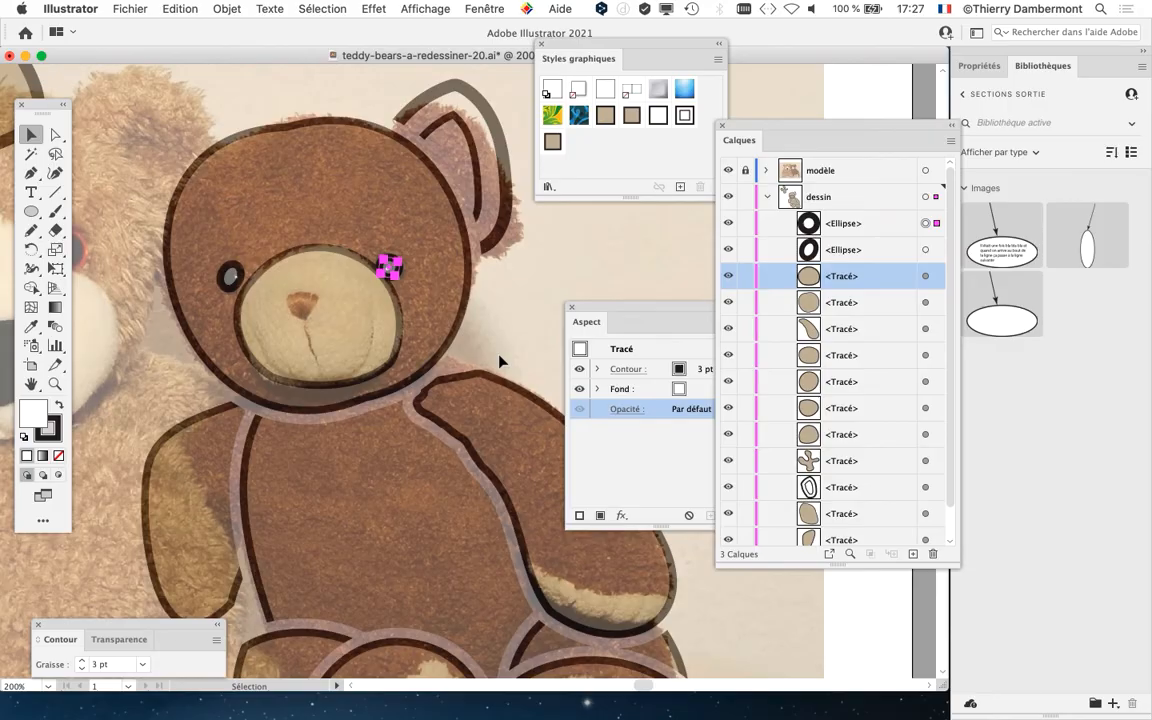
scroll(388, 483, down, 5)
scroll(388, 483, right, 4)
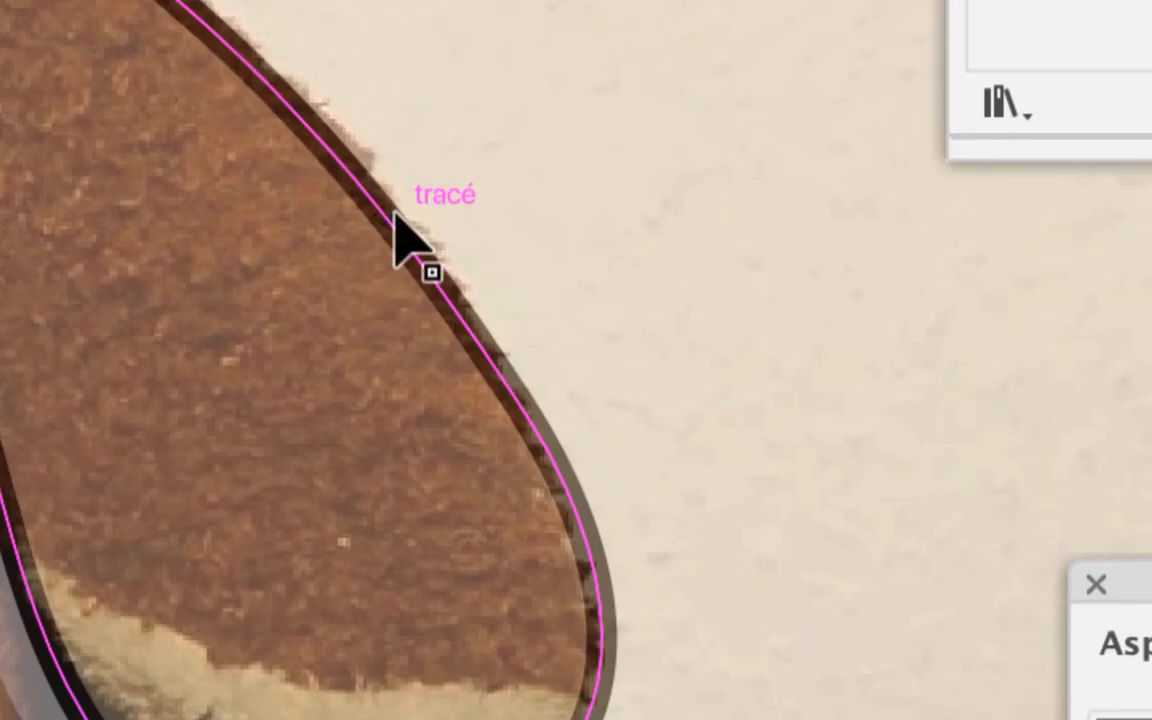
click(397, 221)
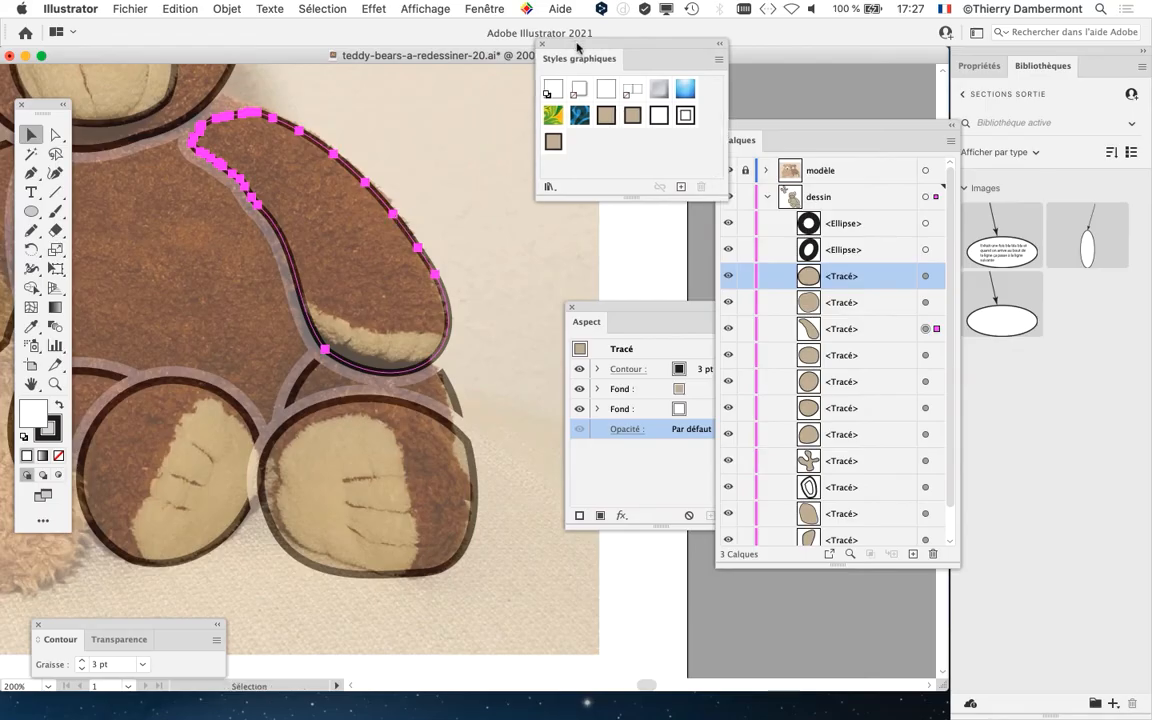
drag(574, 45, 527, 90)
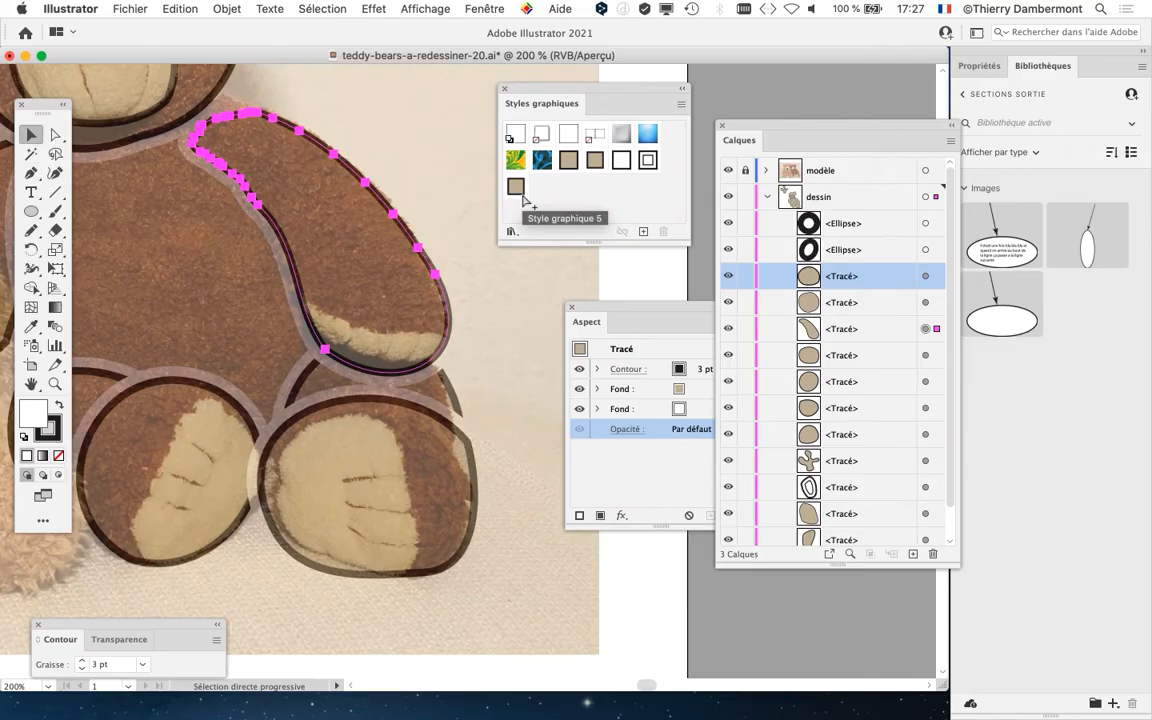
scroll(233, 295, down, 1)
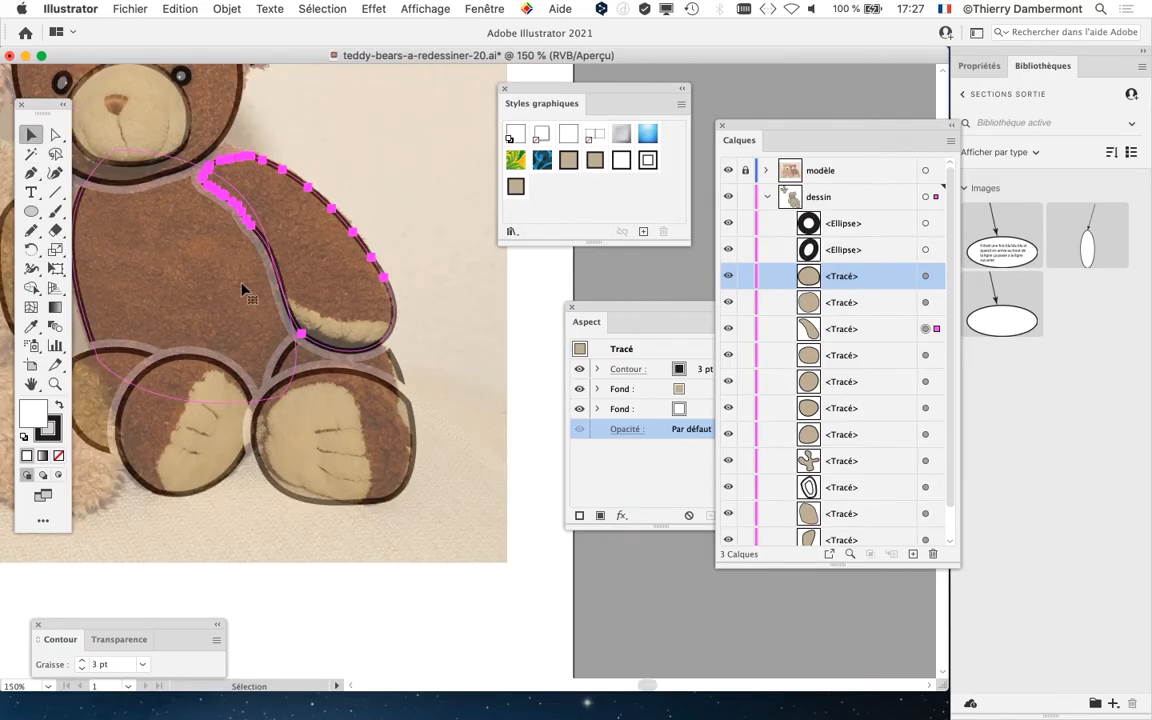
drag(254, 234, 388, 240)
drag(548, 90, 665, 76)
- Select all objects with the same appearance as the arm and move the Aspect panel off the bear
click(322, 9)
mouse_move(360, 168)
mouse_move(327, 153)
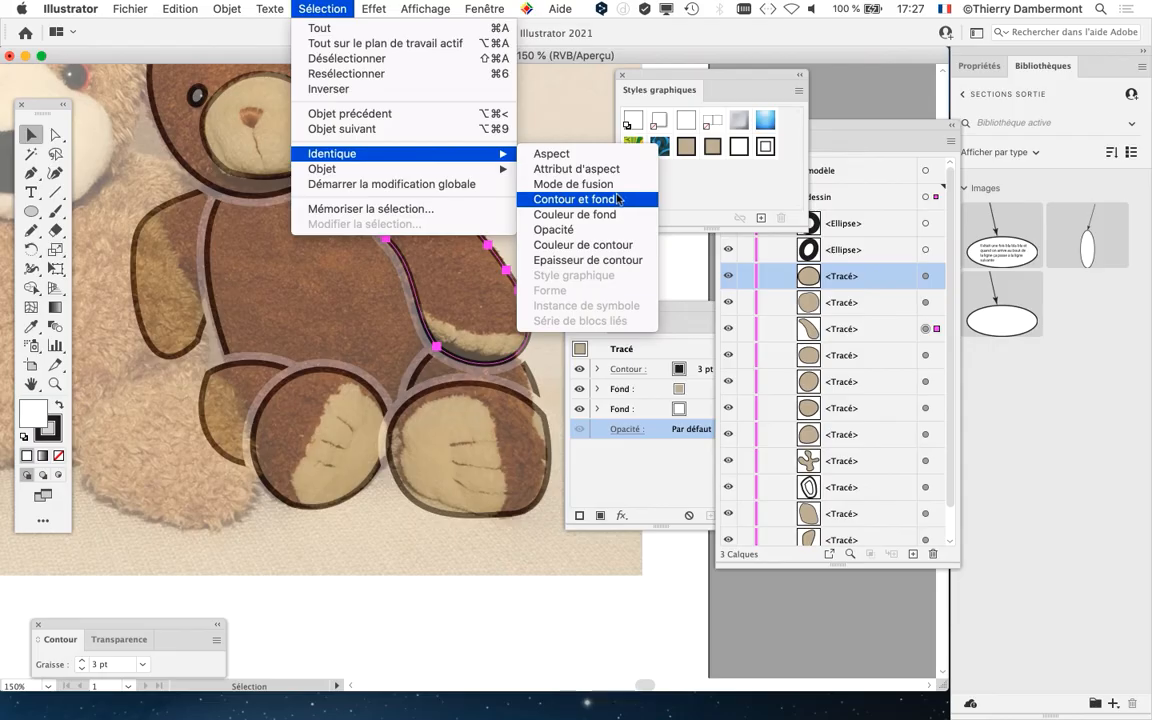
click(612, 154)
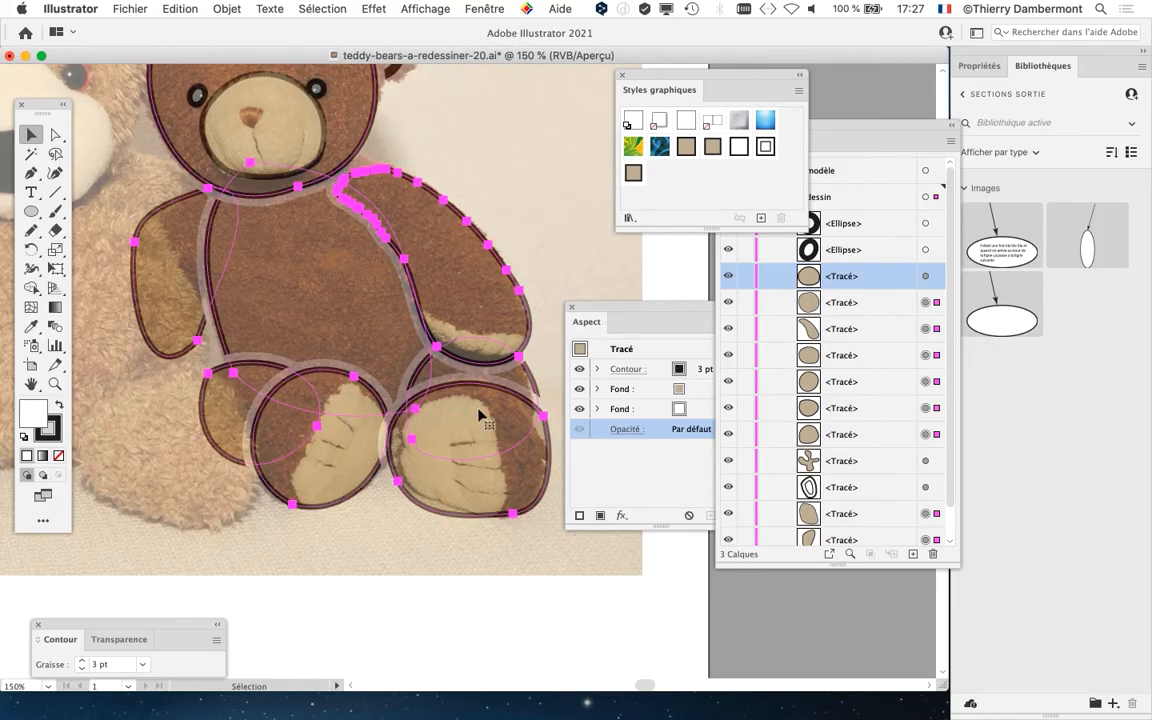
drag(600, 307, 641, 299)
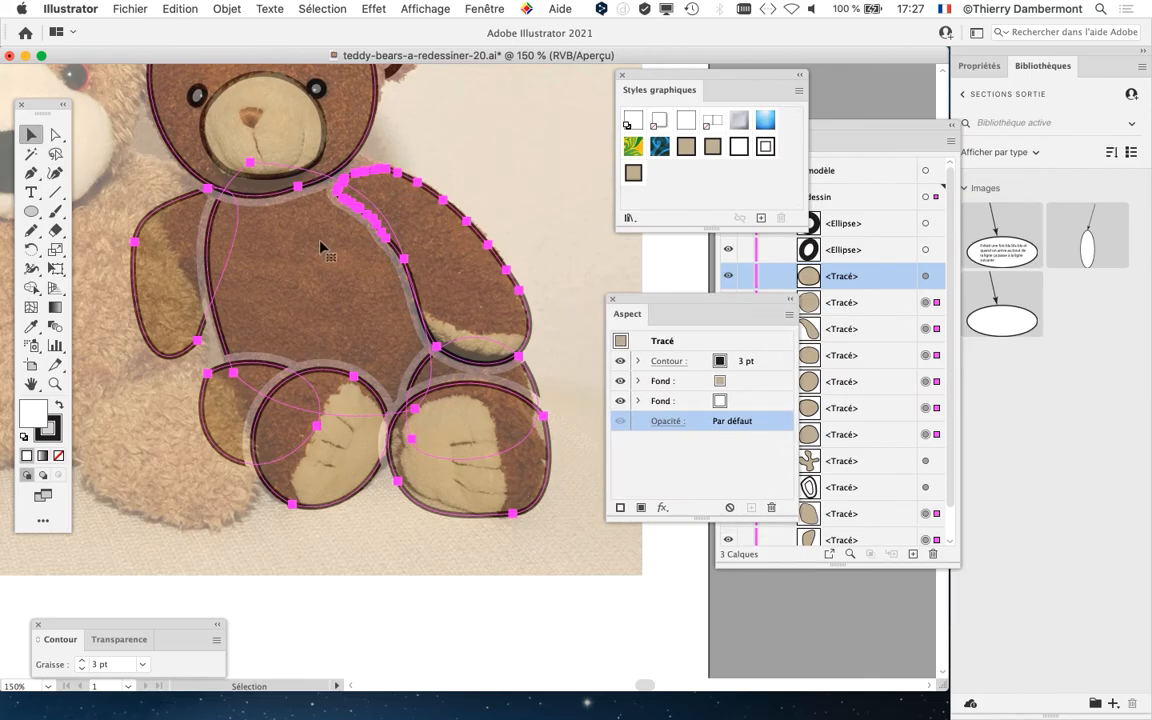
- Hide the selection edges of the selected body shapes, and toggle the Contour panel off and on again
click(334, 7)
mouse_move(425, 8)
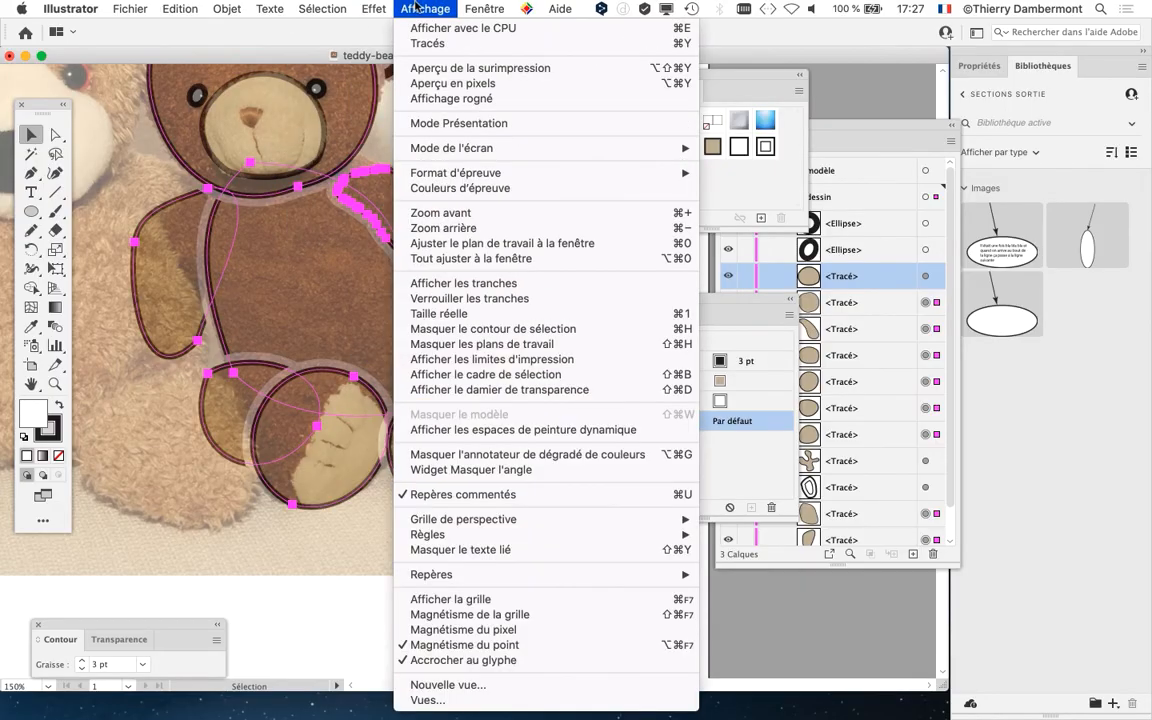
click(518, 336)
click(484, 8)
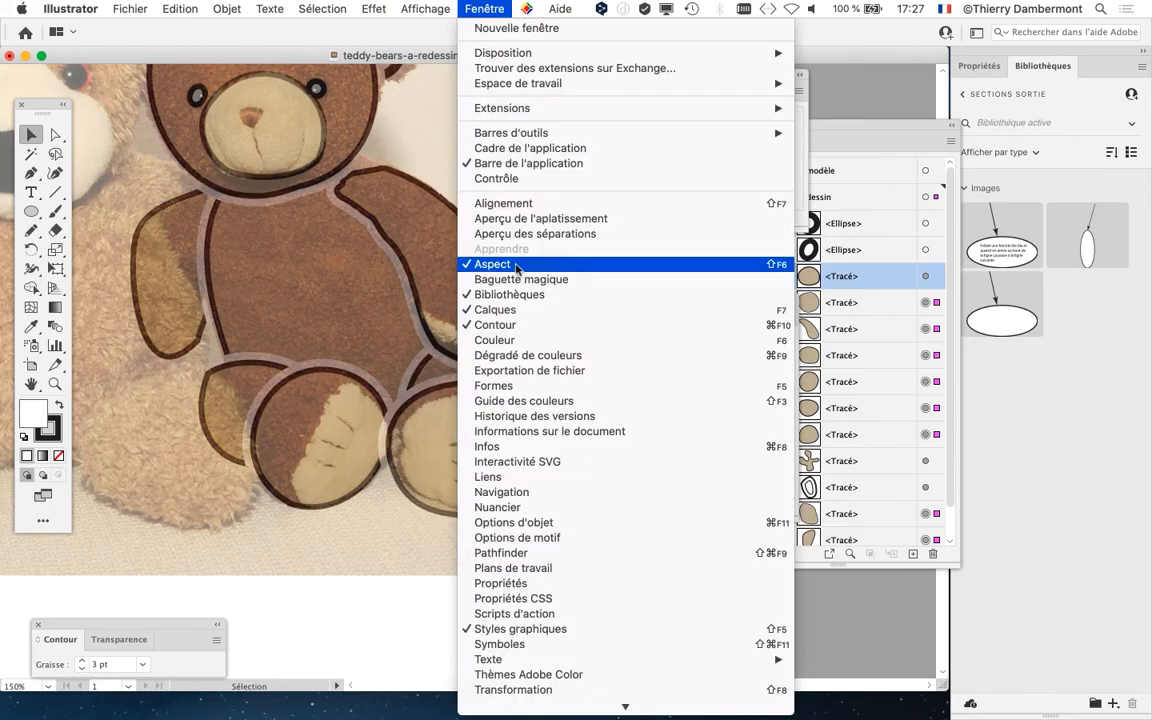
click(521, 325)
click(484, 8)
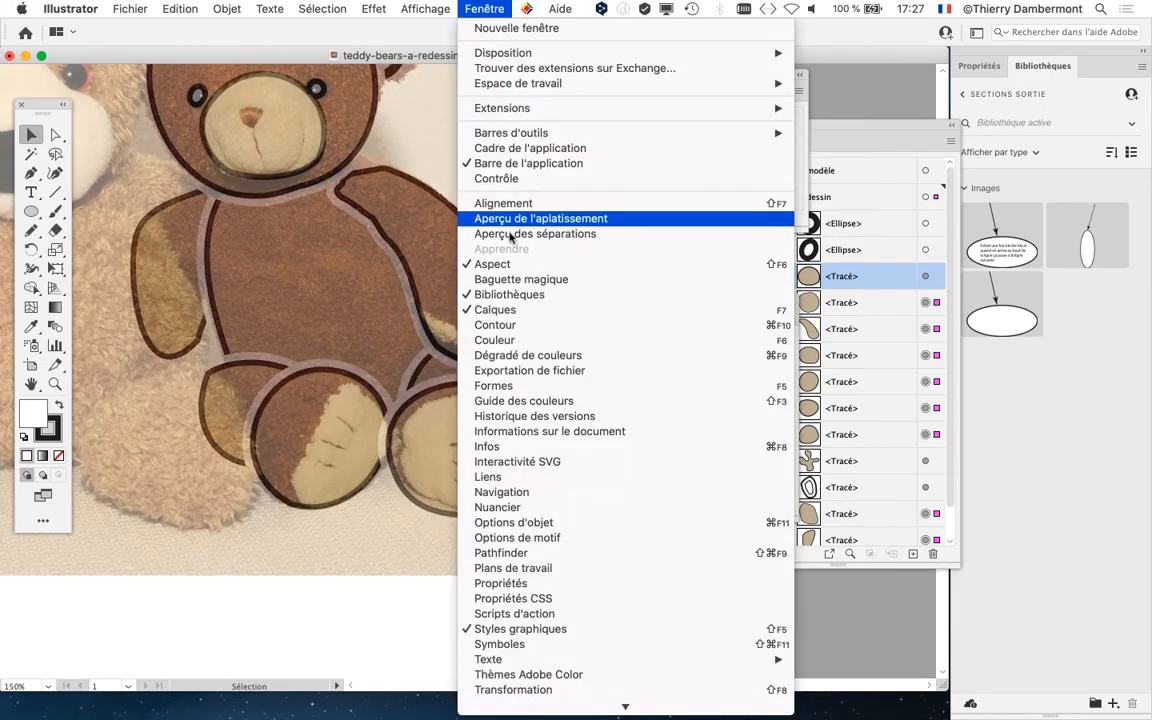
click(522, 327)
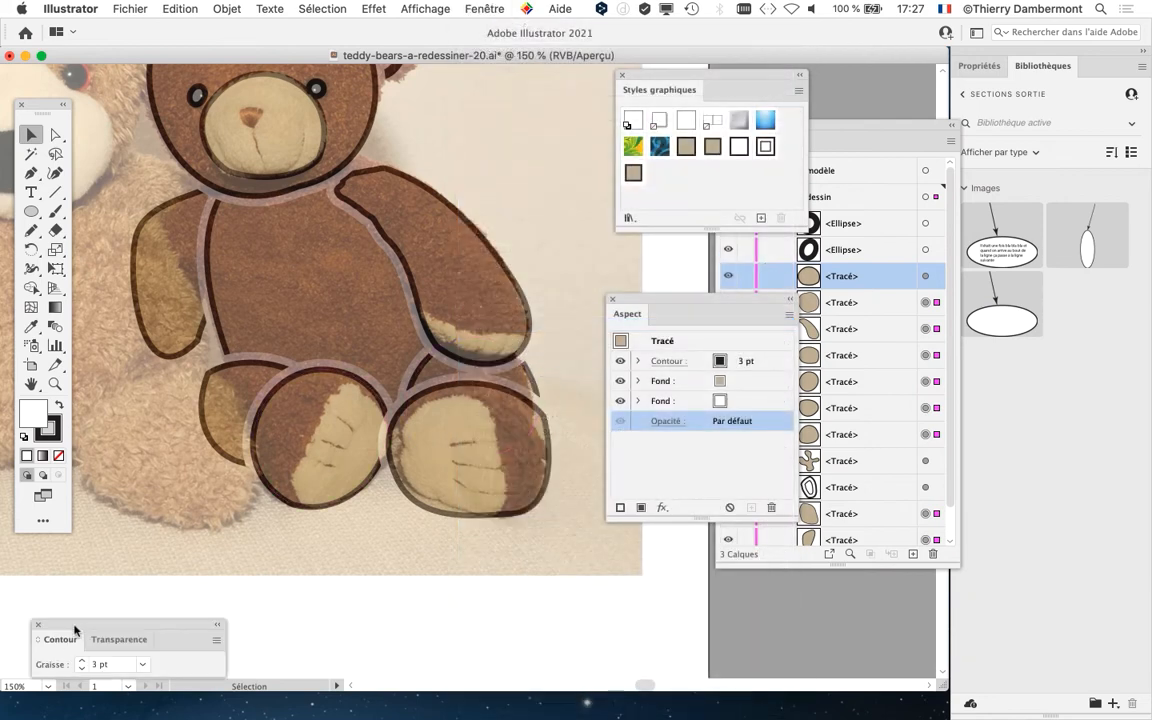
- Move the Contour panel beside the small bear's head and set the selected body shapes' stroke weight to 6 pt
drag(74, 630, 494, 117)
click(514, 121)
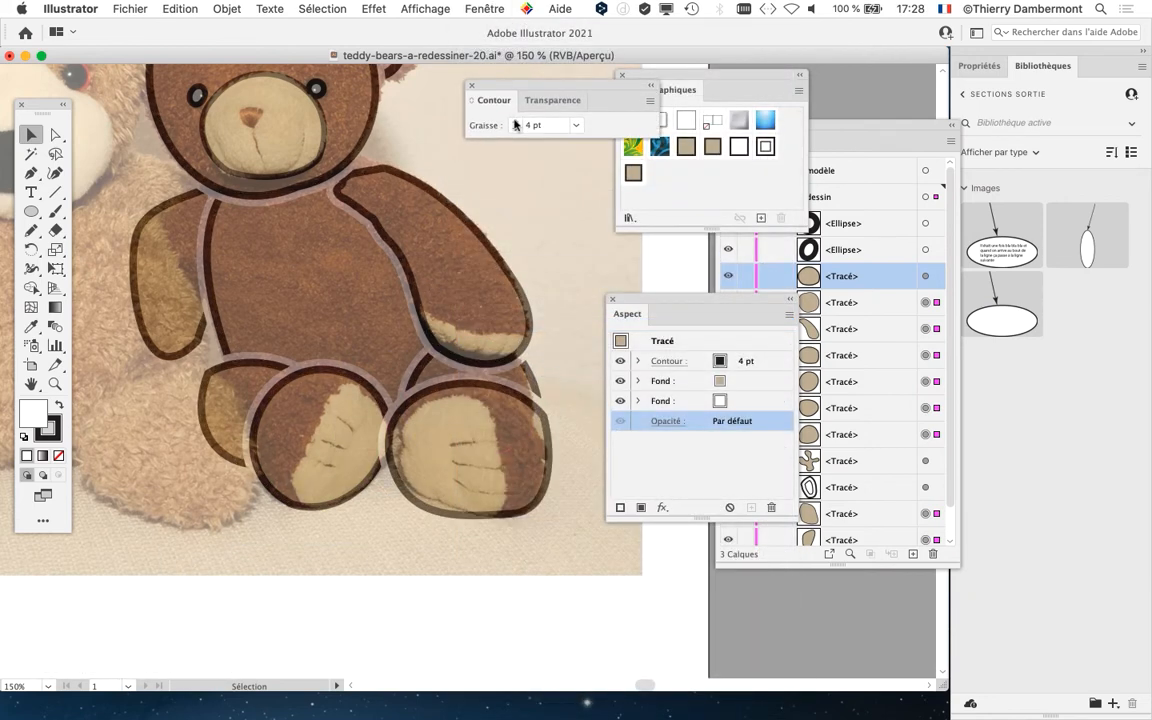
click(514, 121)
click(514, 121)
click(513, 130)
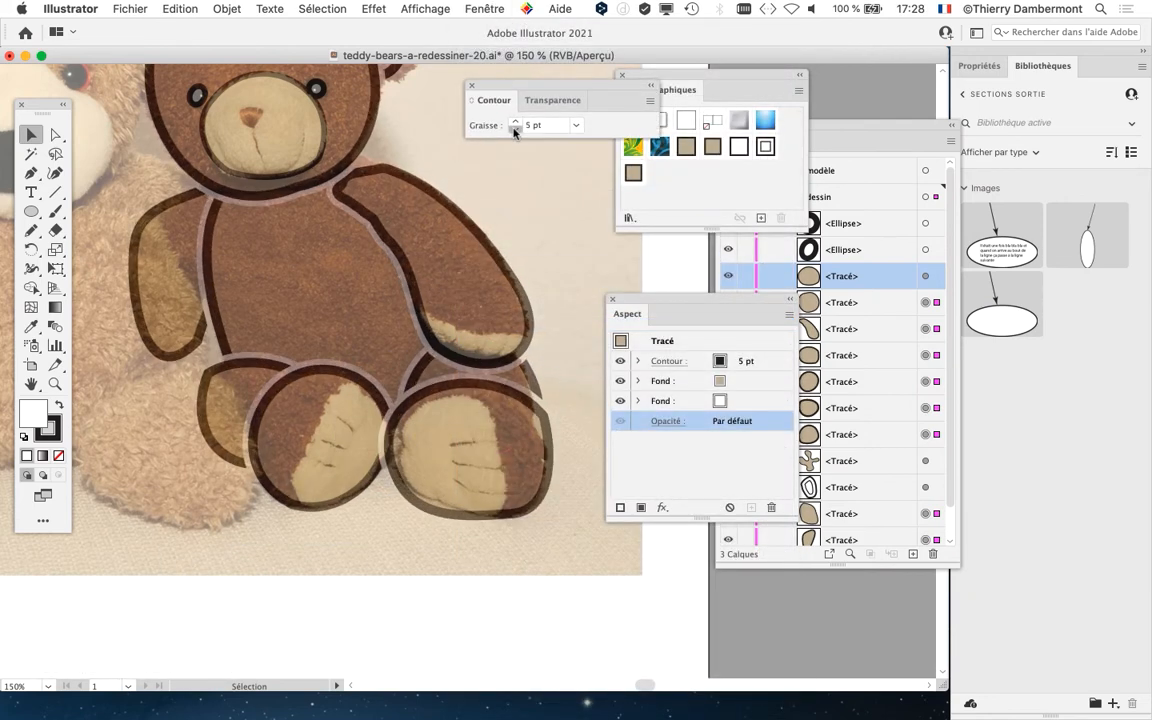
click(513, 130)
click(513, 130)
click(514, 121)
click(514, 121)
click(514, 121)
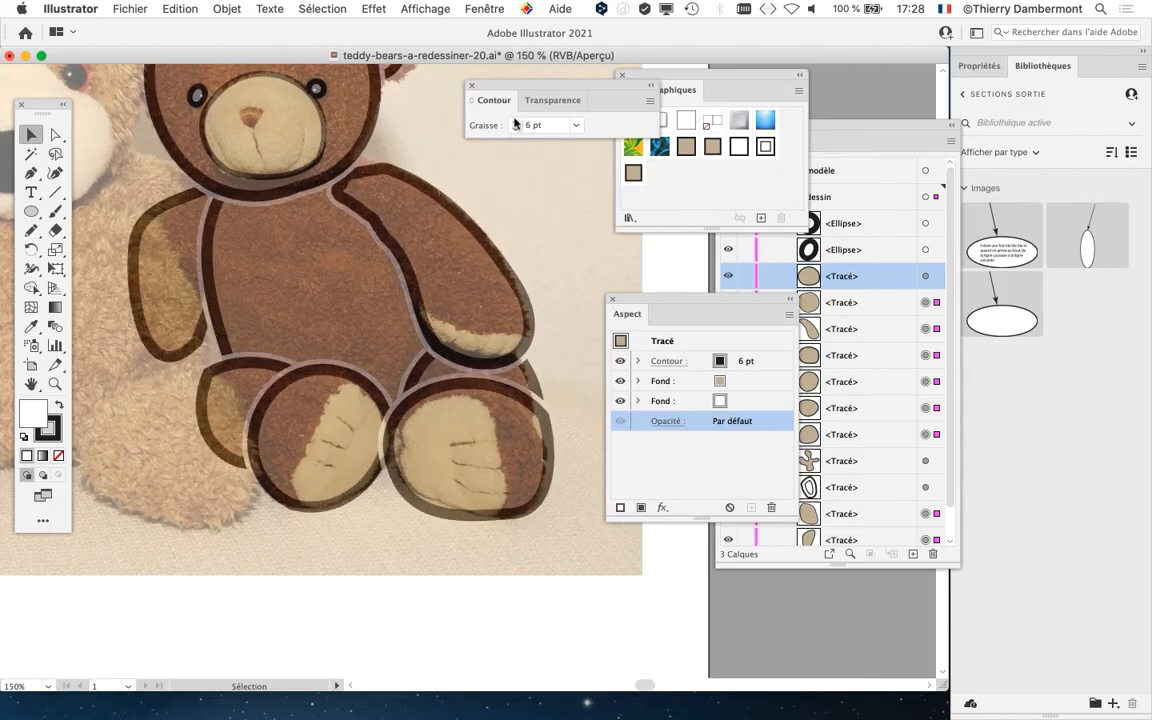
- Try stroke weights from 5 pt up to 11 pt on the selected body shapes and return to 6 pt
click(514, 121)
click(514, 121)
click(514, 121)
click(514, 121)
click(514, 121)
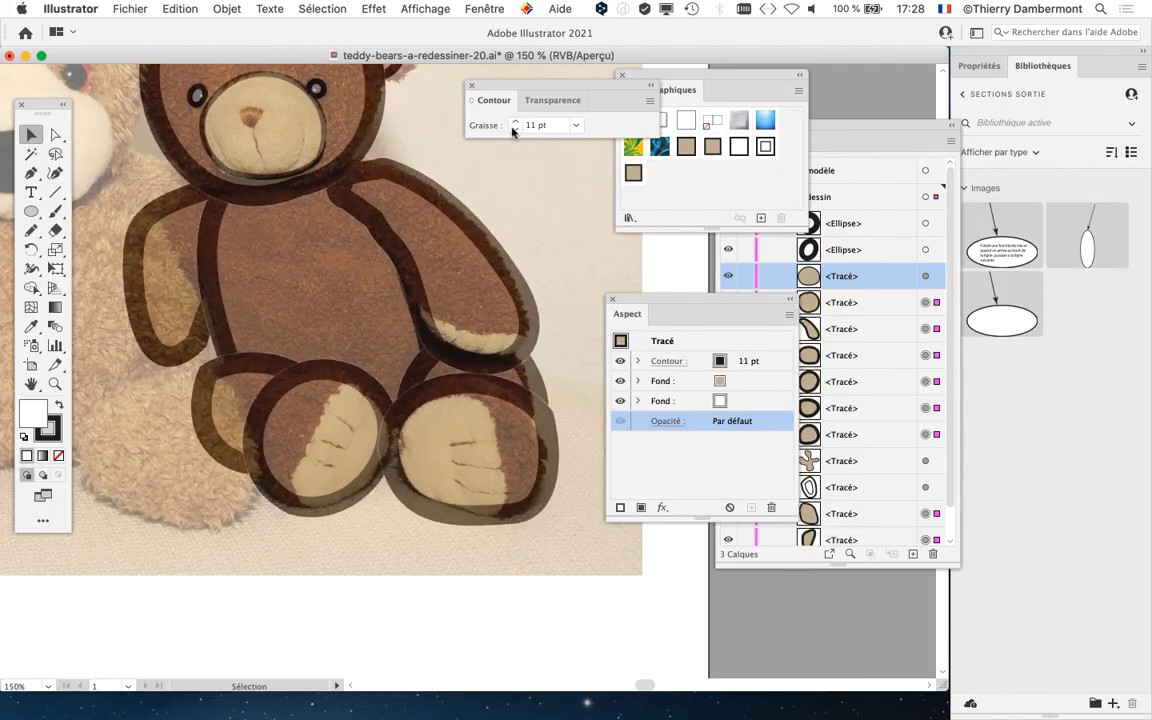
click(513, 130)
click(513, 130)
click(513, 130)
click(513, 130)
click(513, 130)
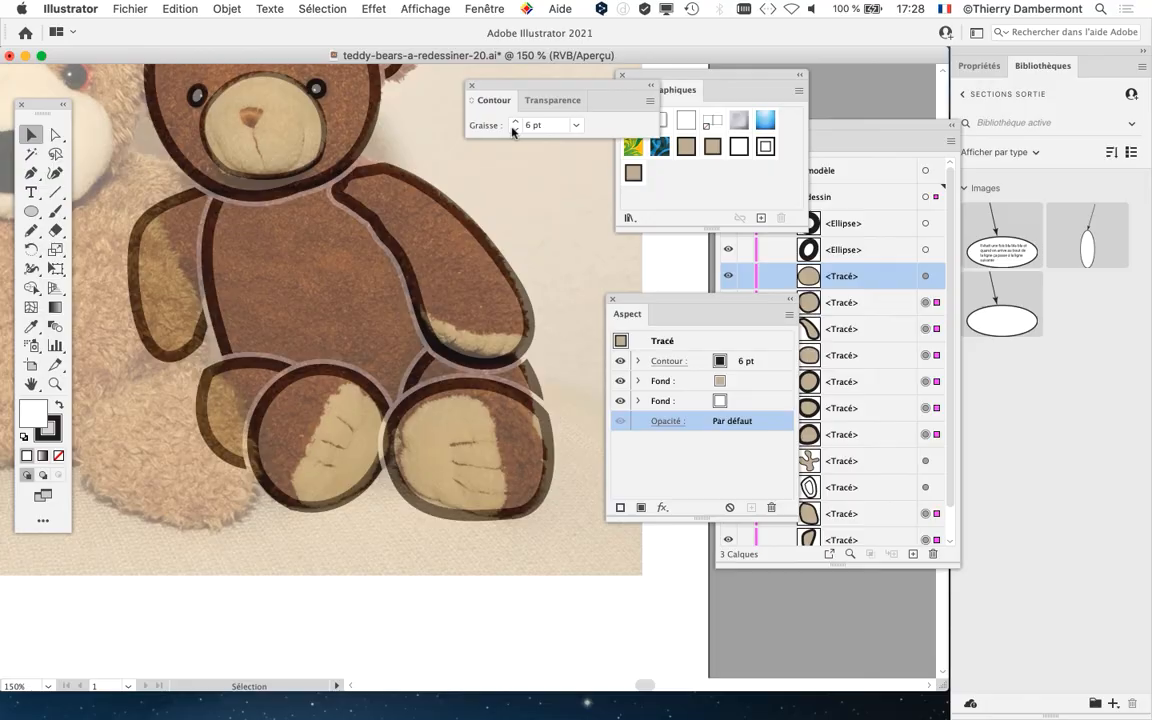
click(514, 130)
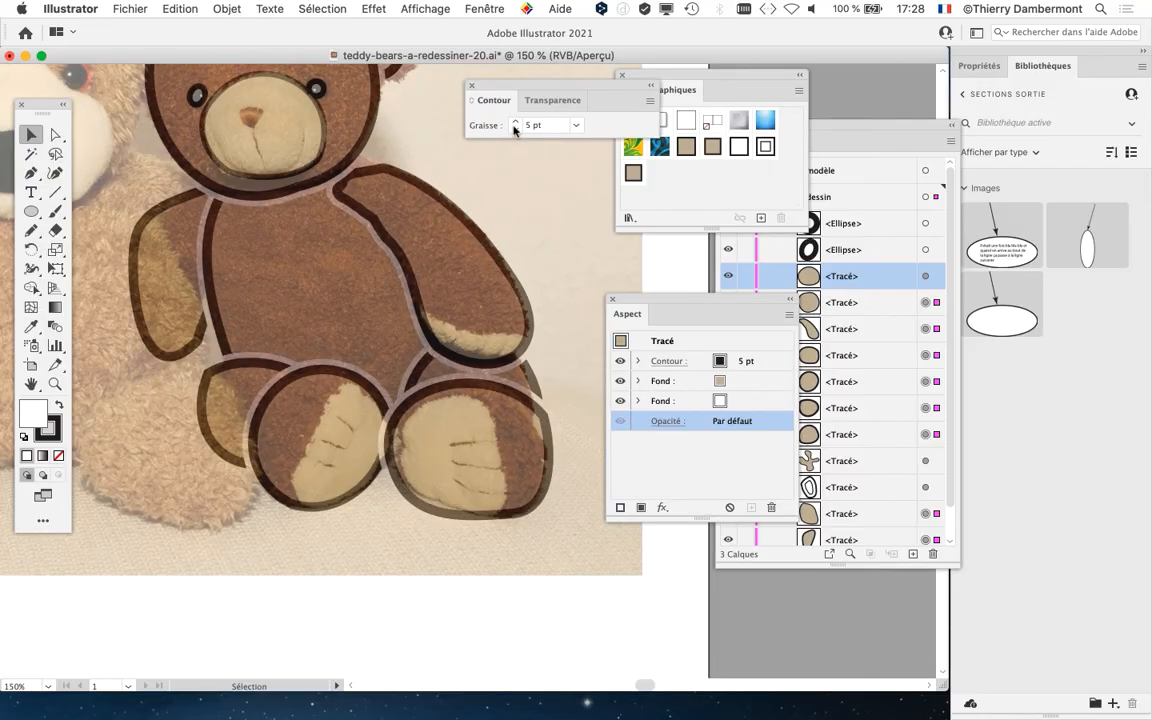
click(516, 121)
click(516, 121)
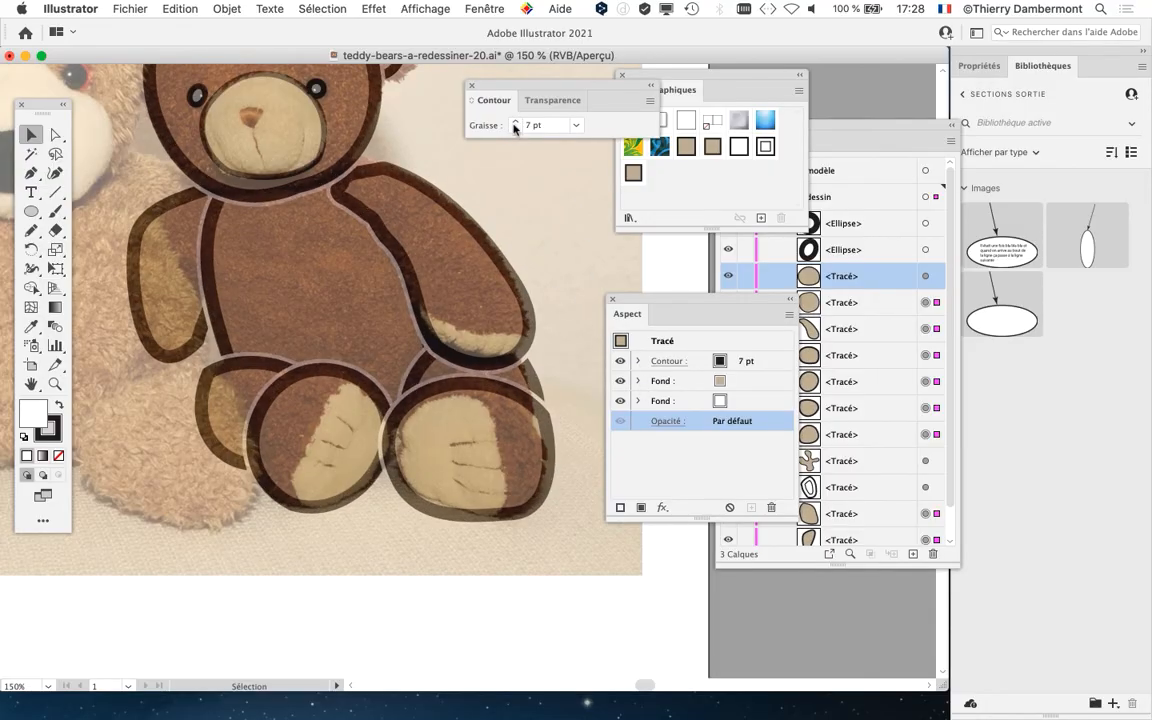
click(516, 121)
click(515, 121)
click(515, 121)
click(514, 129)
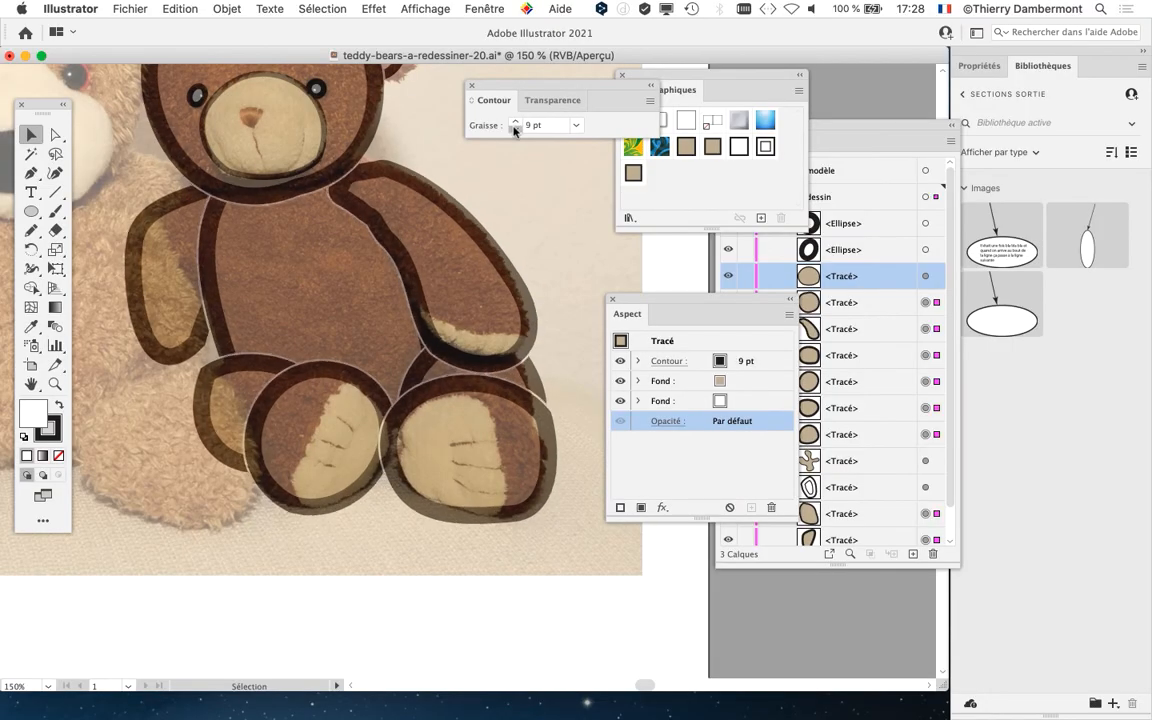
click(514, 129)
click(514, 129)
click(514, 129)
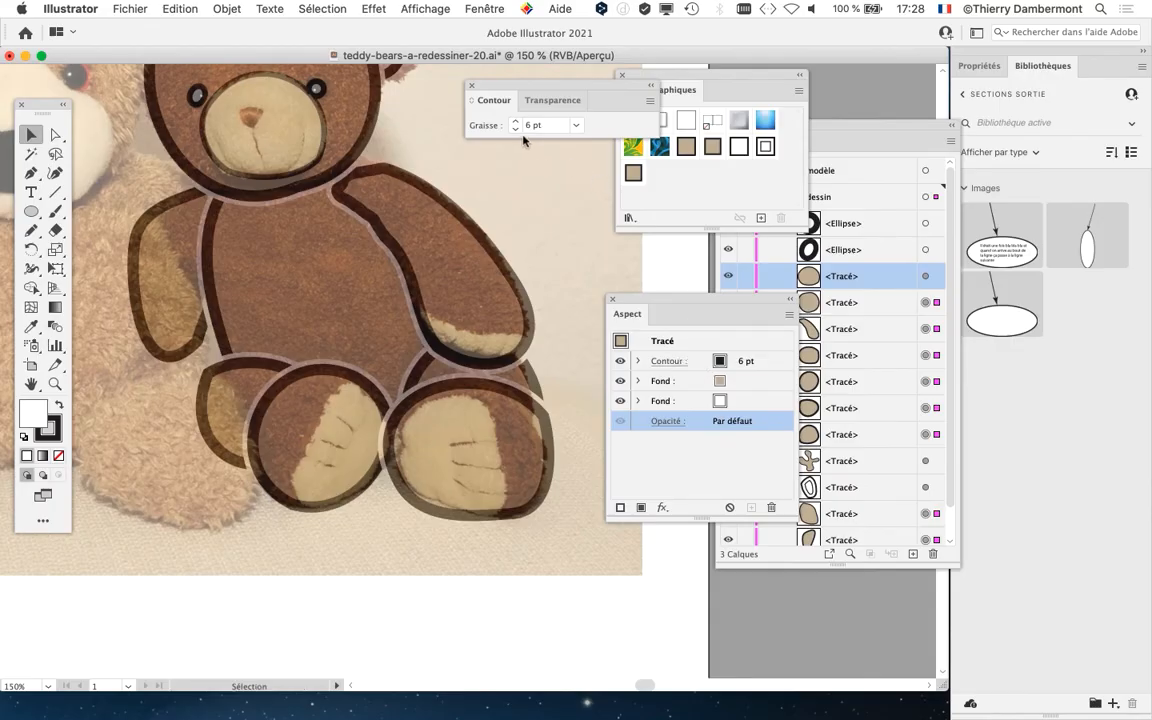
- Lower the selected shapes' stroke weight to 4 pt and raise it to 6 pt with the Contour attribute selected
click(515, 128)
click(515, 128)
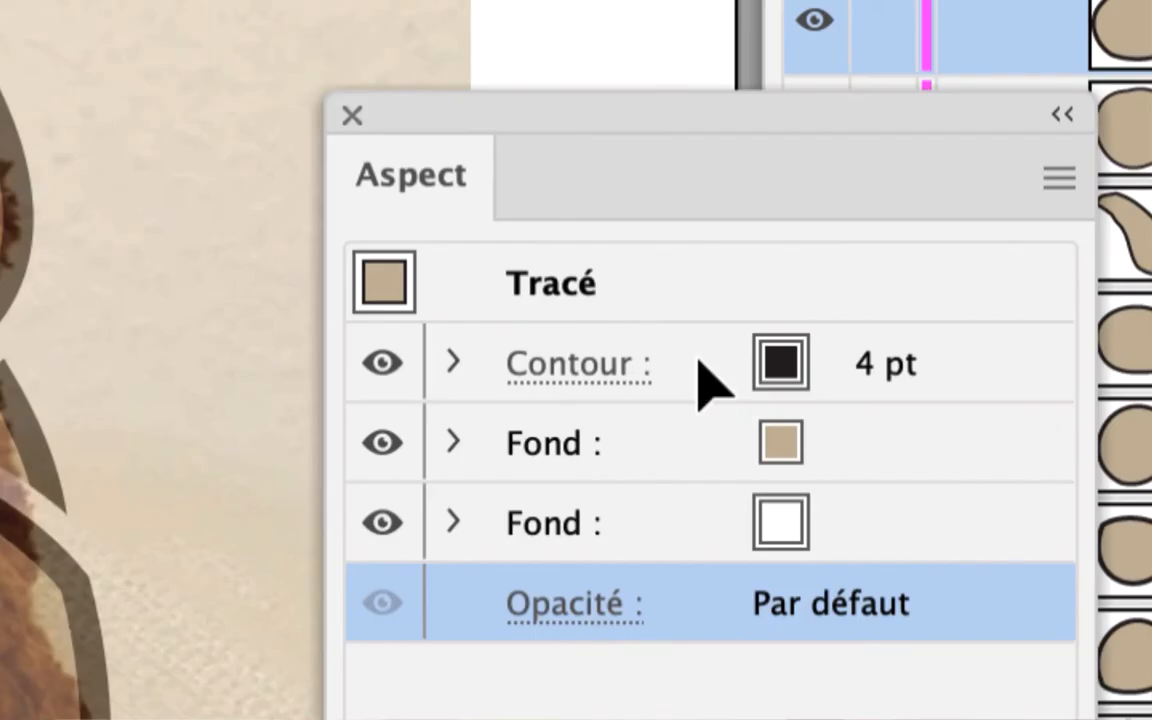
click(700, 362)
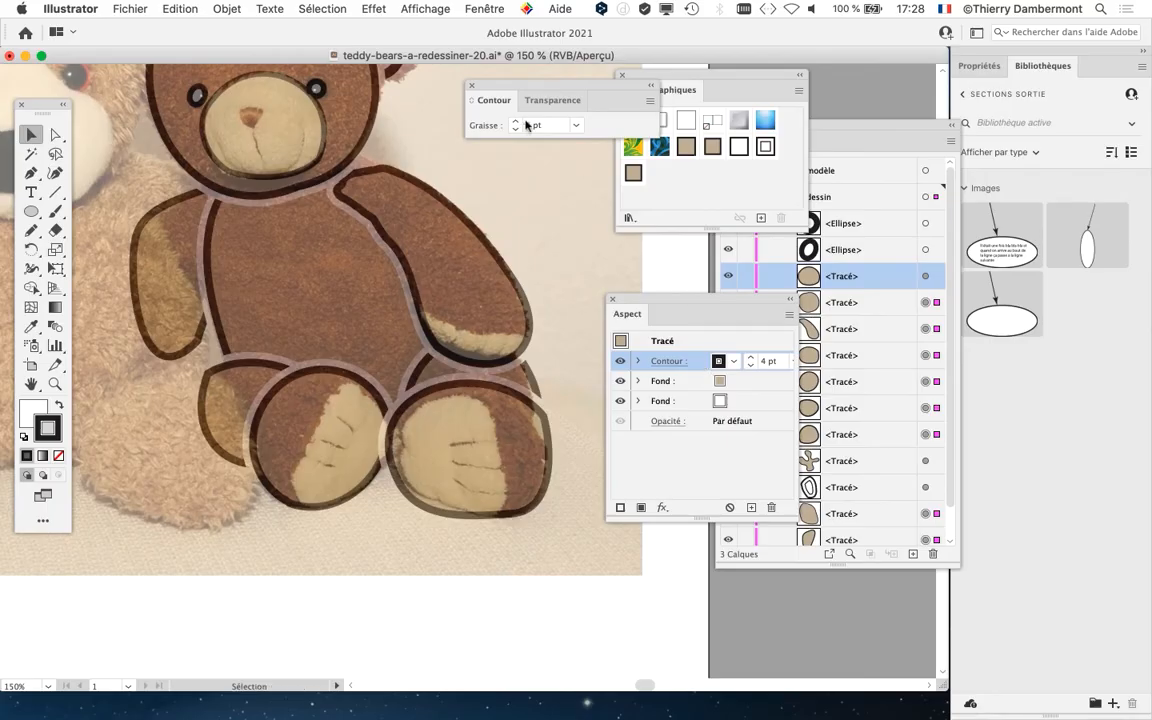
click(515, 121)
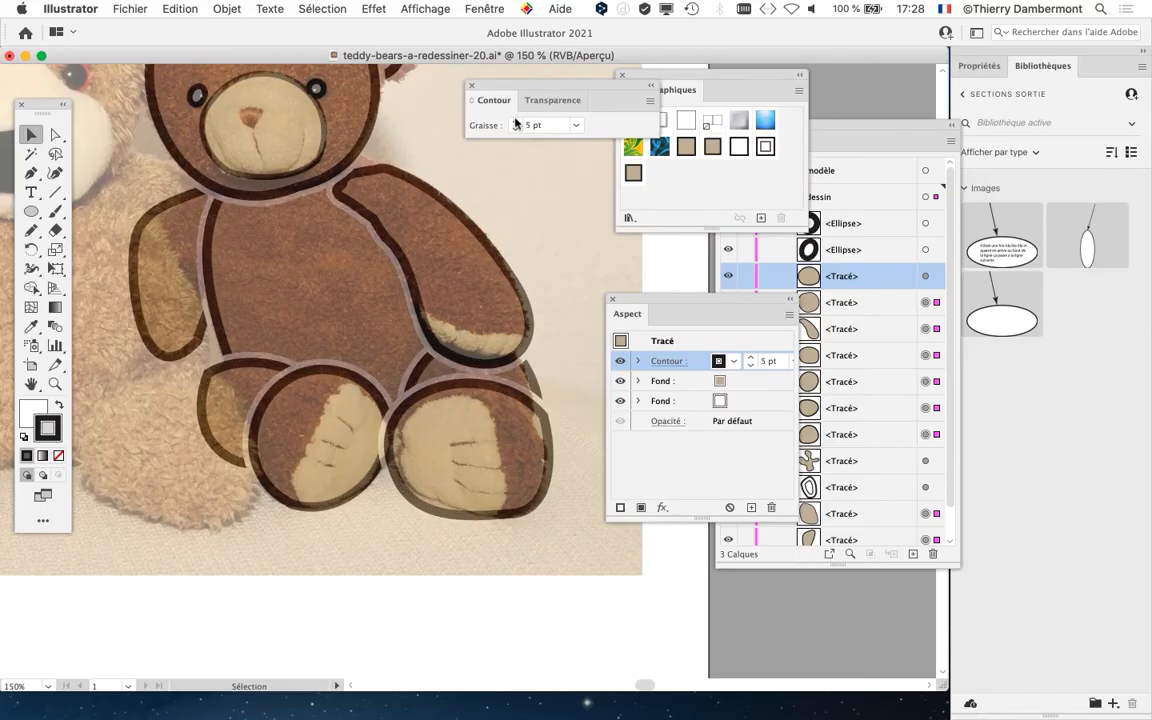
click(515, 121)
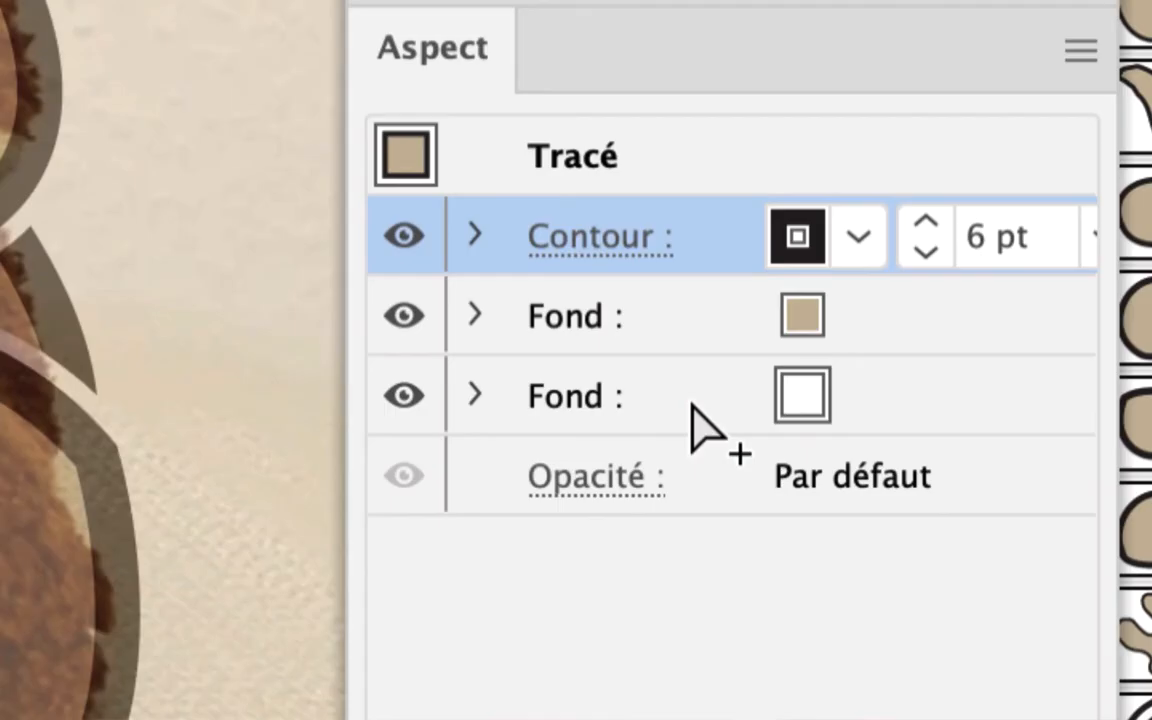
- Select the white Fond in the shapes' appearance and examine the effects attached to it
click(692, 402)
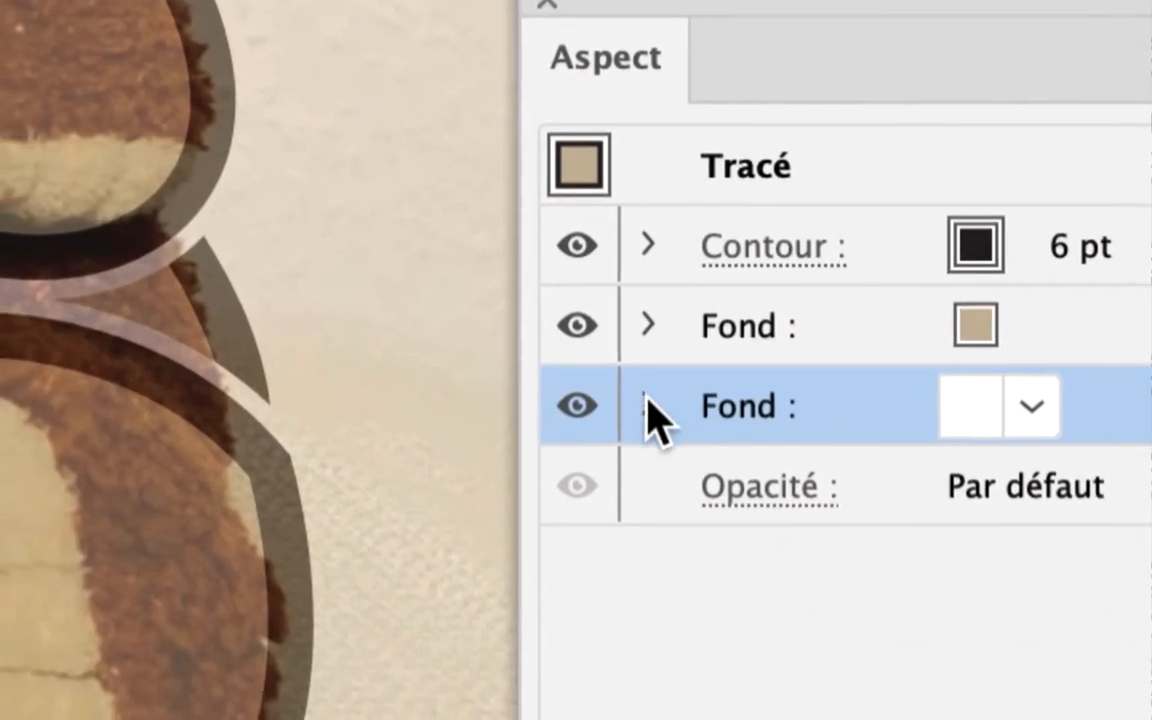
click(647, 405)
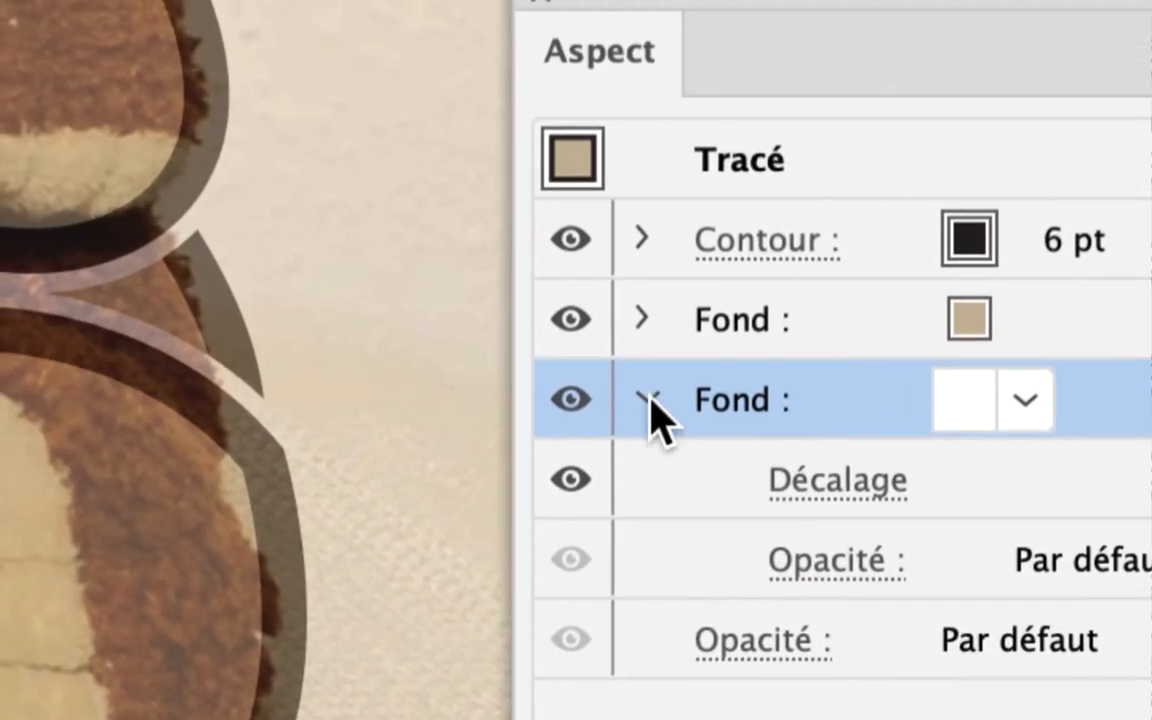
click(645, 402)
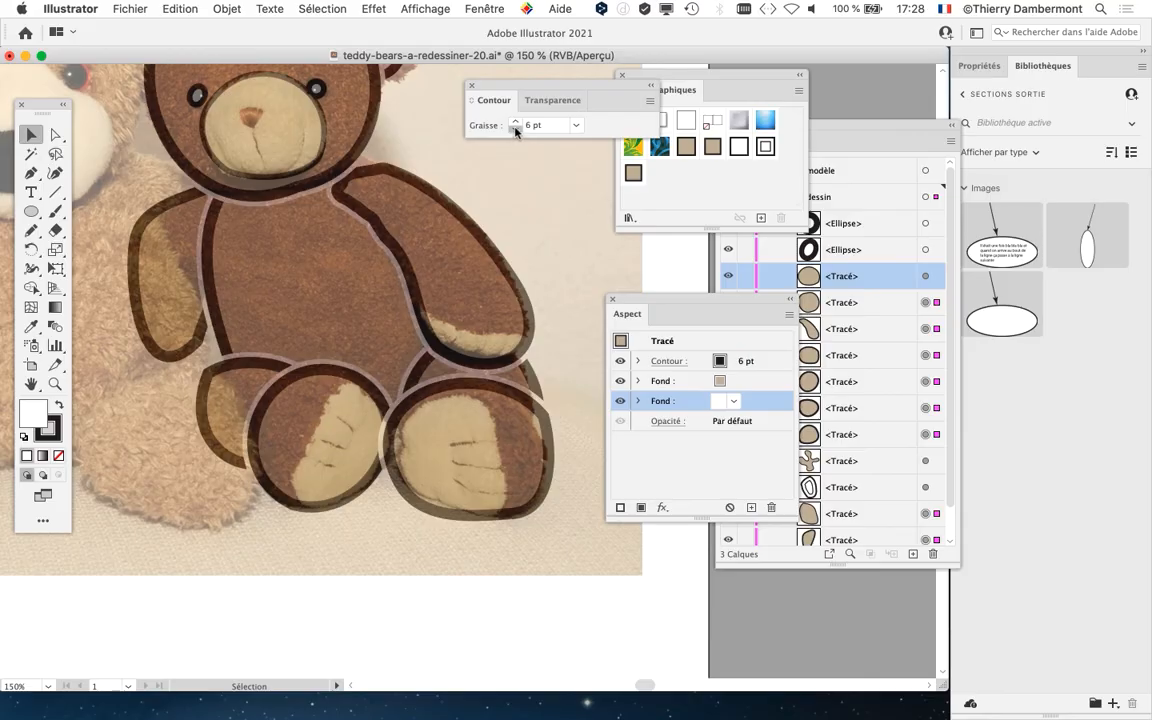
- Set the selected body shapes' stroke weight to 5 pt and show the selection edges again
click(515, 131)
drag(404, 257, 398, 410)
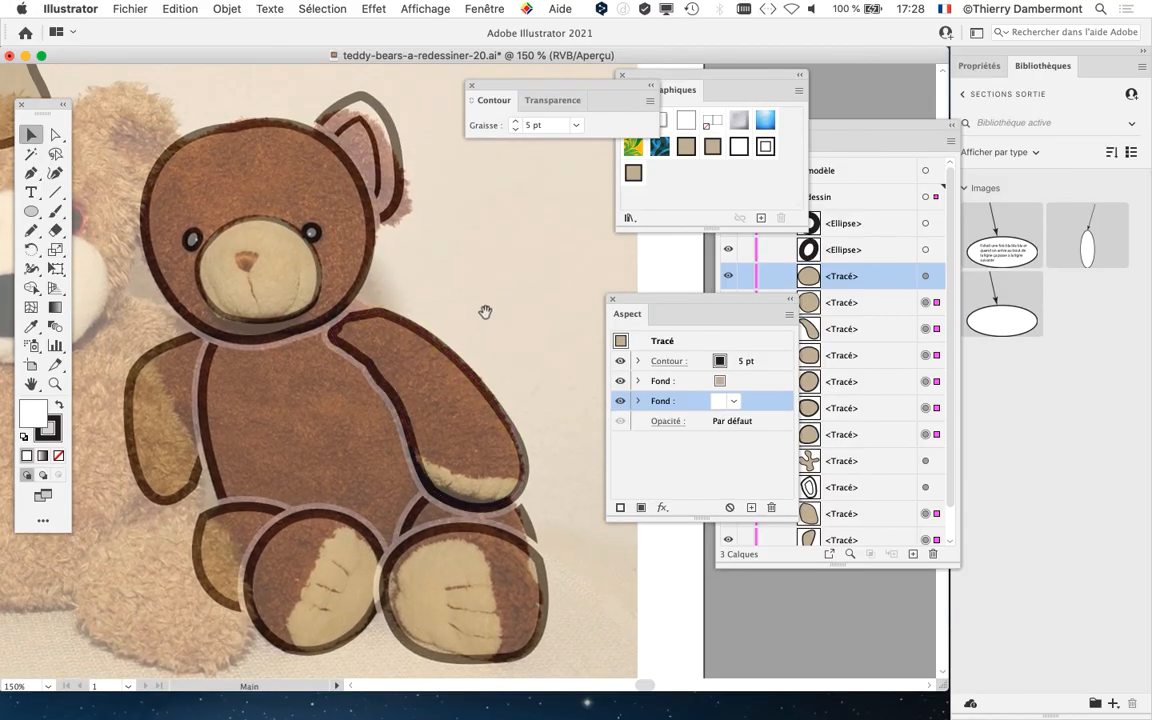
drag(485, 312, 503, 285)
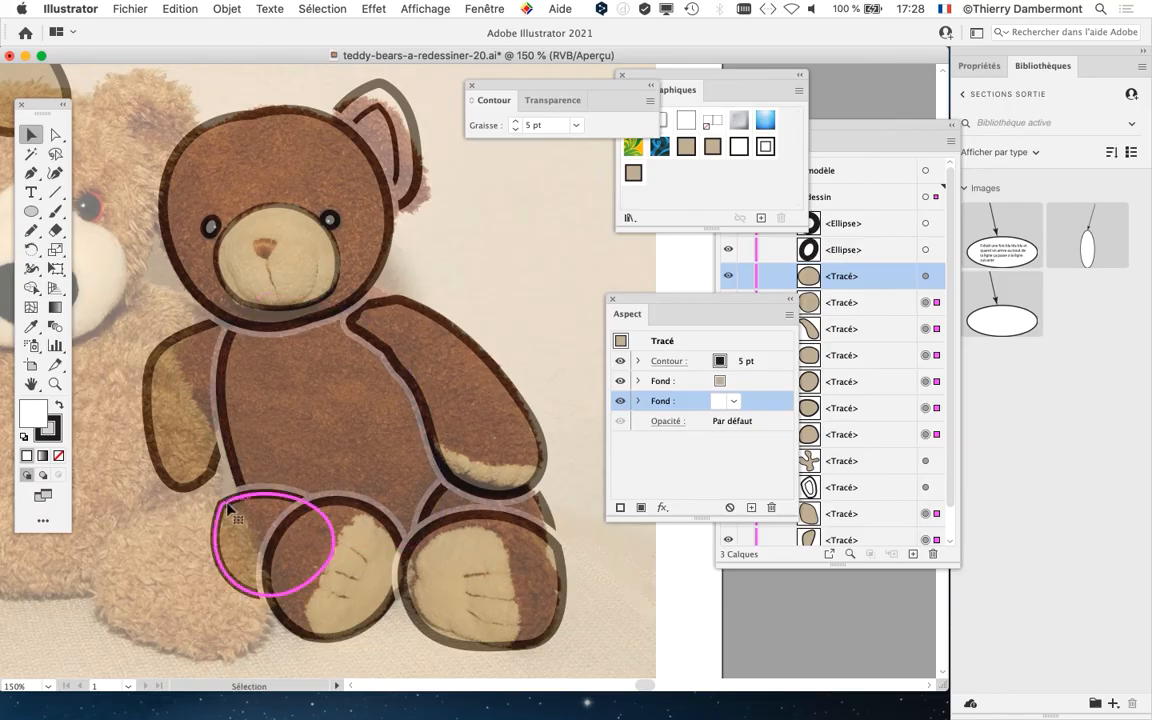
click(322, 8)
mouse_move(425, 8)
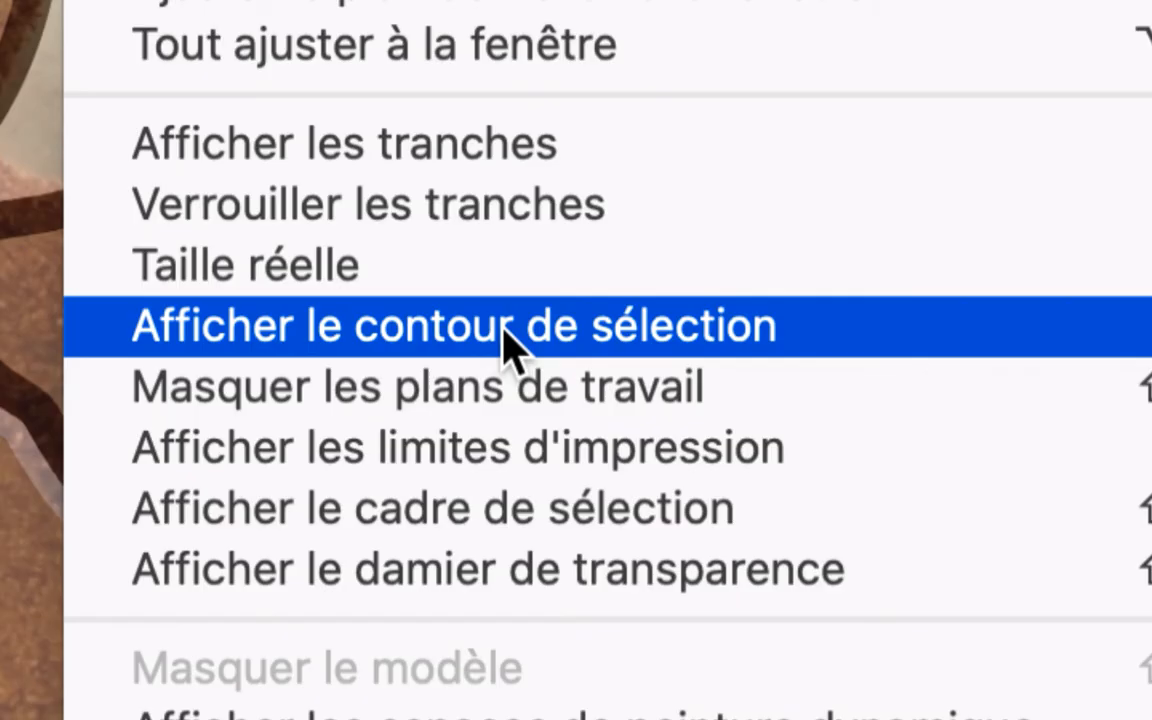
click(505, 326)
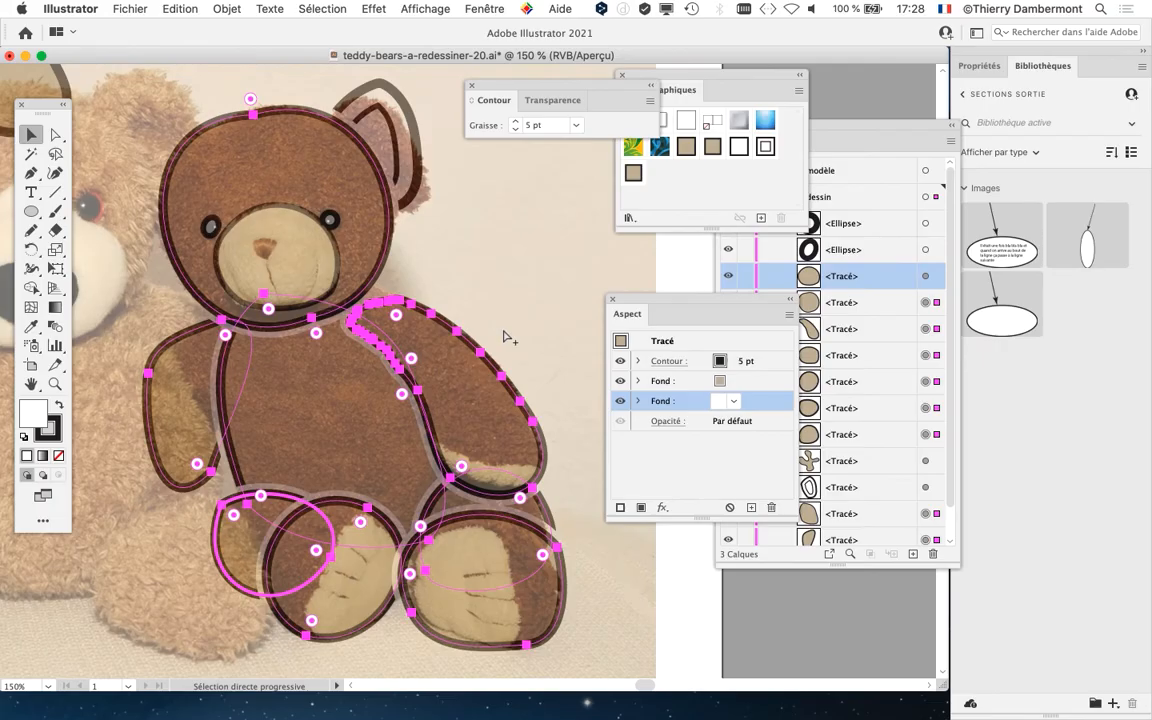
- Select only the small bear's rear leg beneath the rear arm and redraw its outer edge with the Pencil tool
scroll(161, 543, up, 2)
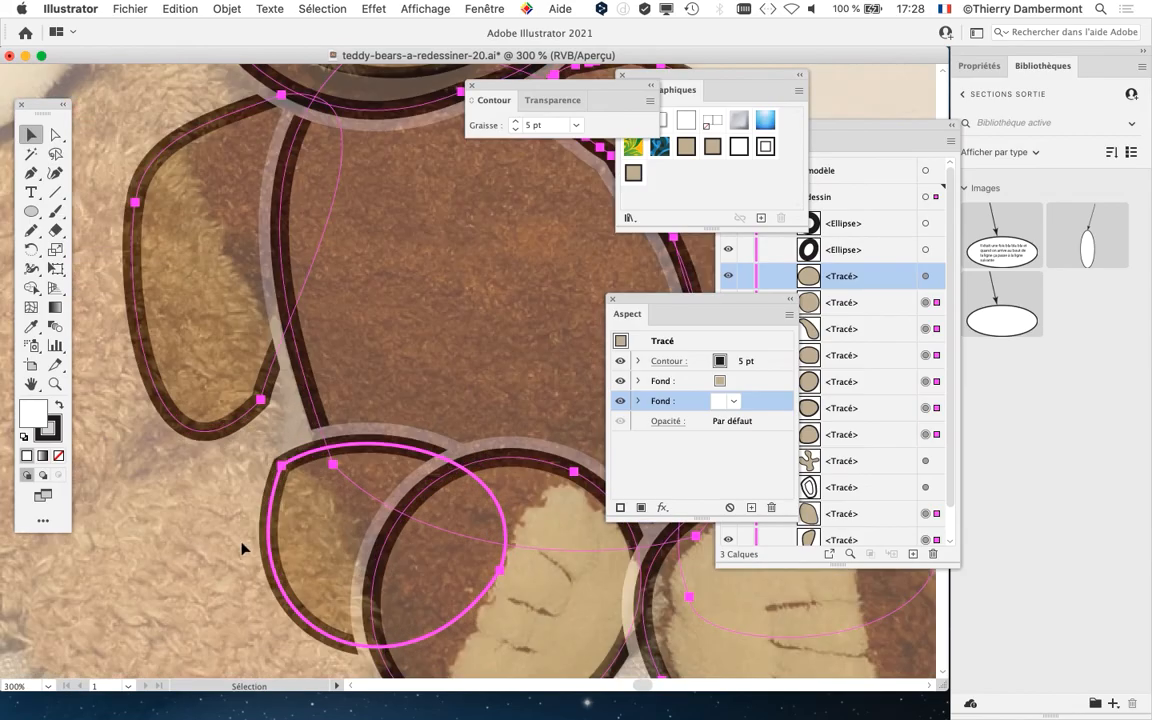
click(227, 539)
click(275, 529)
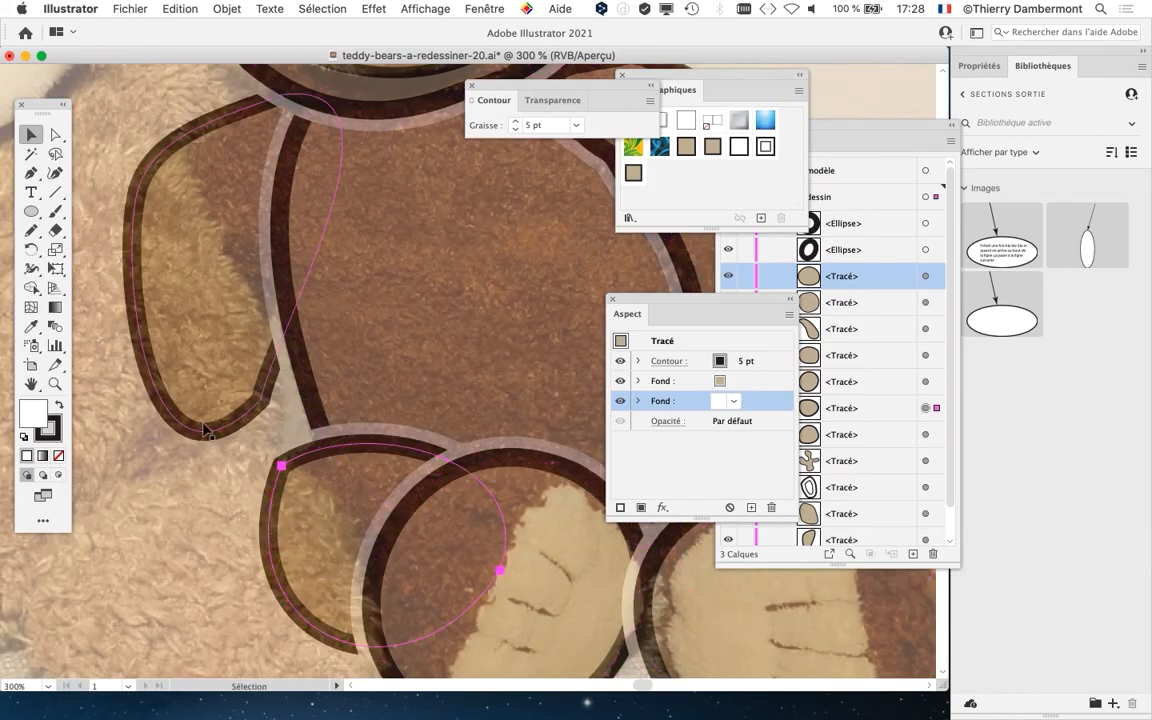
scroll(206, 425, down, 1)
click(31, 230)
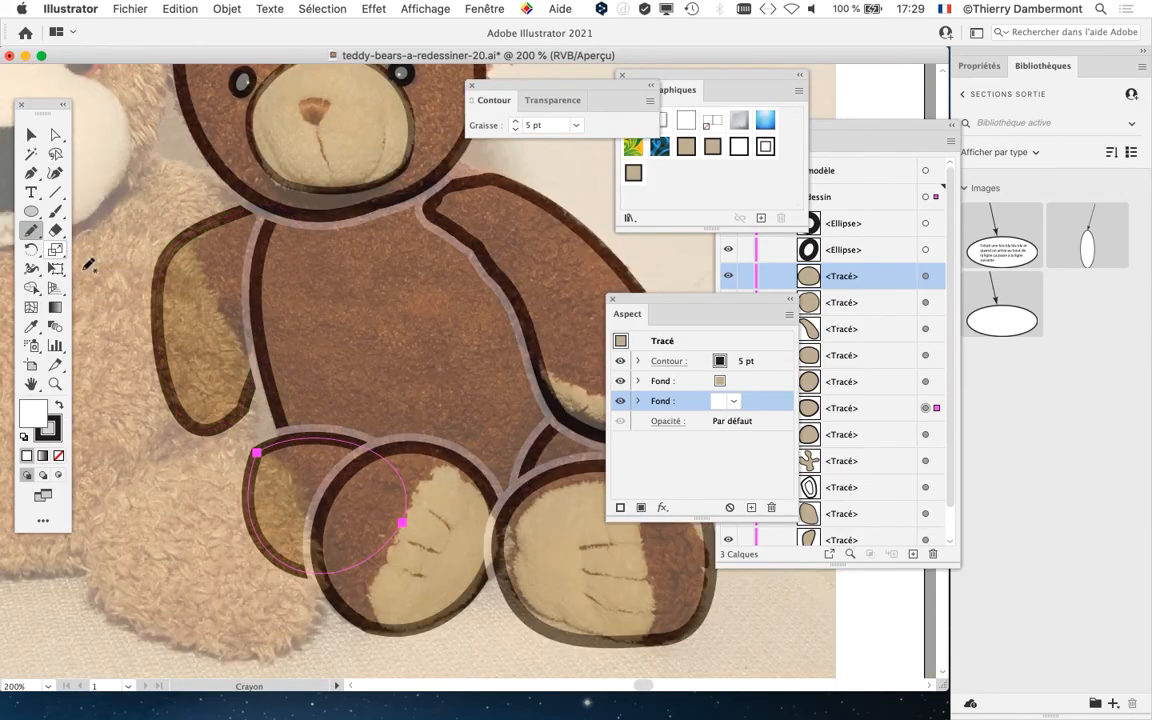
drag(276, 446, 293, 563)
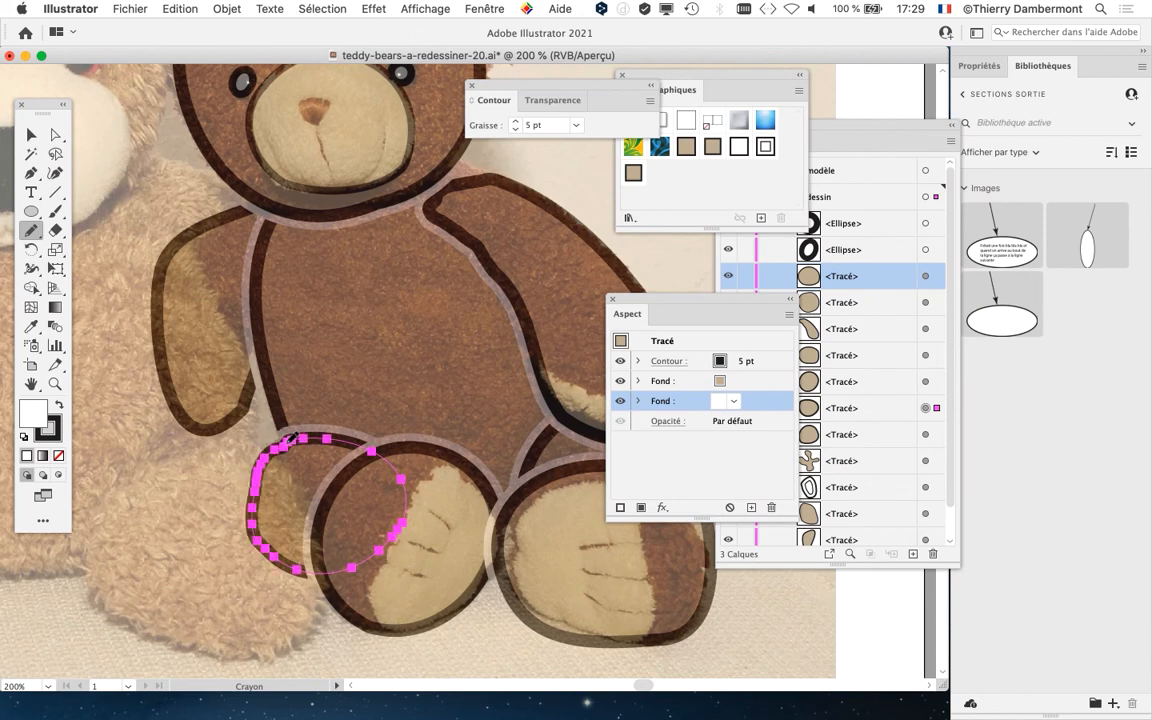
key(super+z)
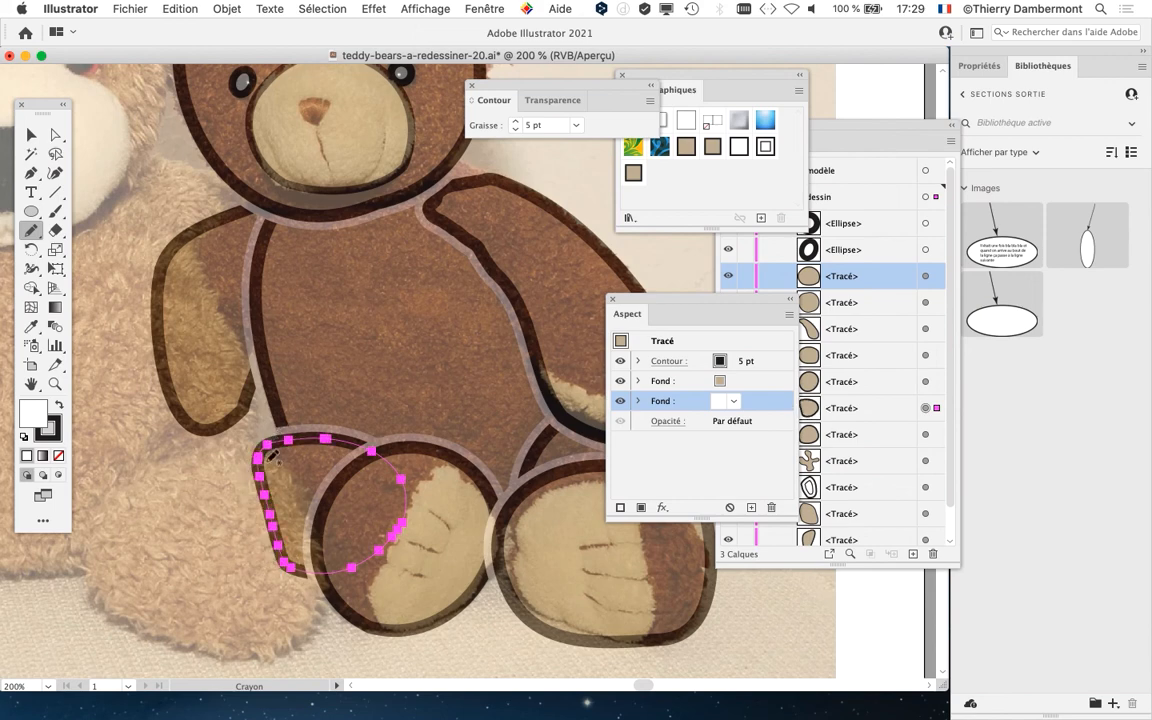
drag(274, 445, 269, 511)
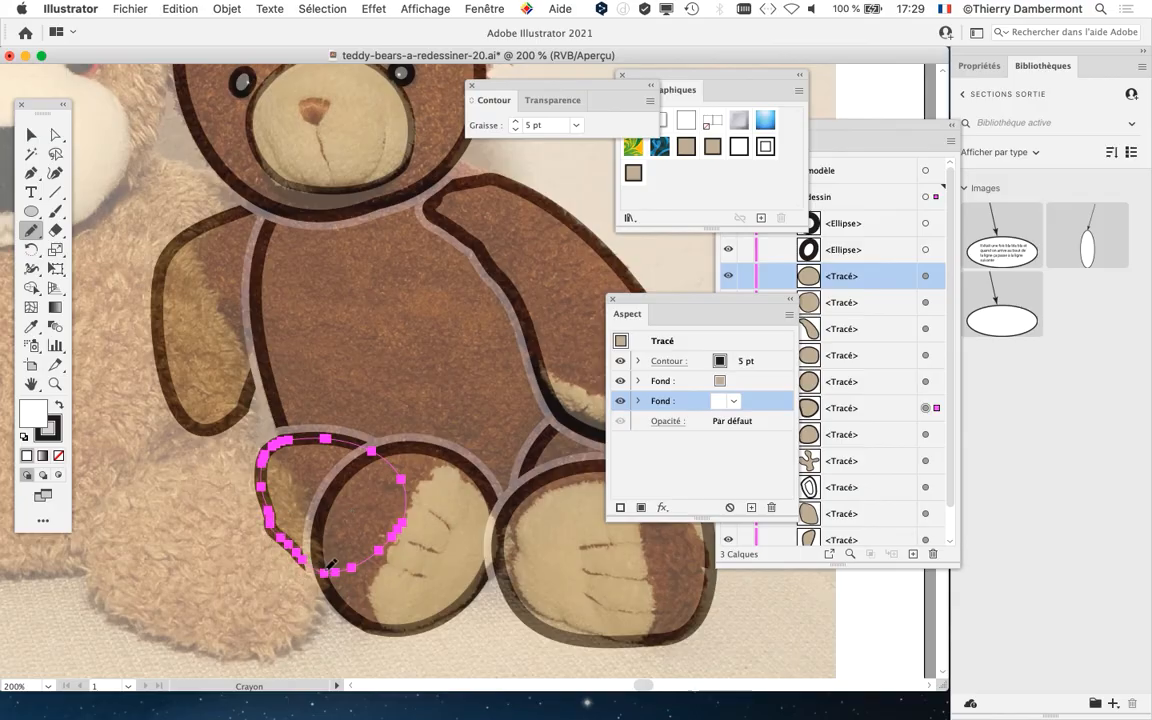
- Lengthen the small bear's rear arm down to the leg by redrawing its contour with the Pencil tool, and deselect it
scroll(356, 431, down, 1)
scroll(359, 430, down, 1)
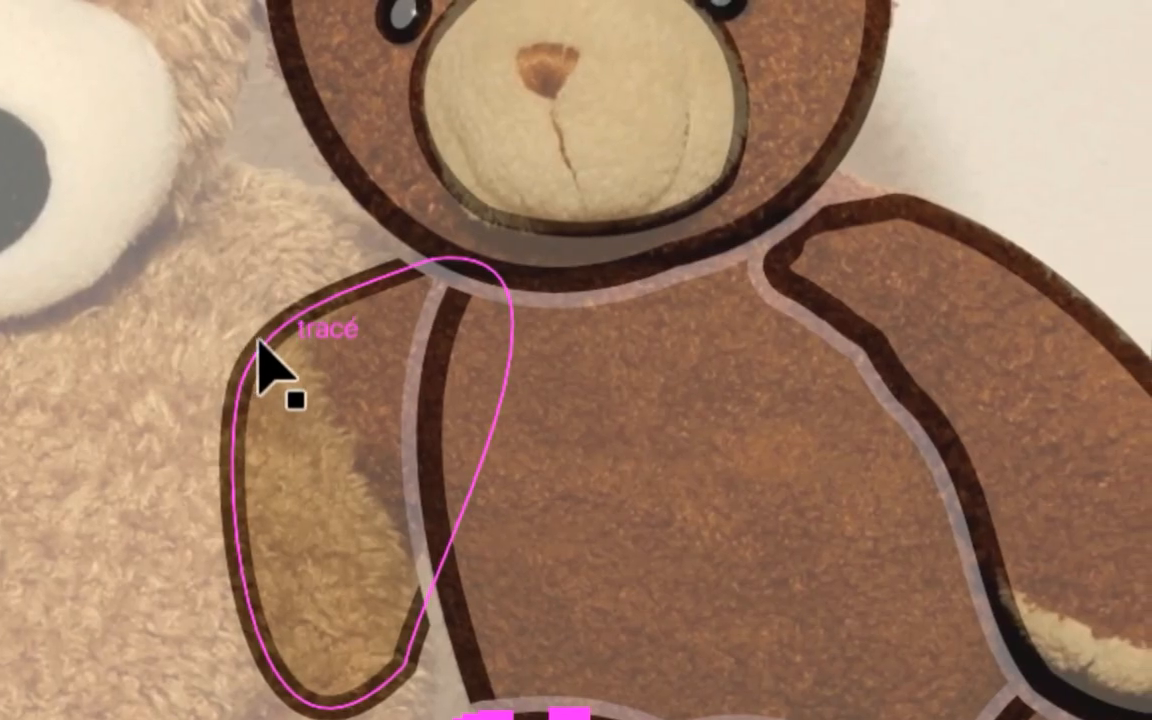
super+click(262, 338)
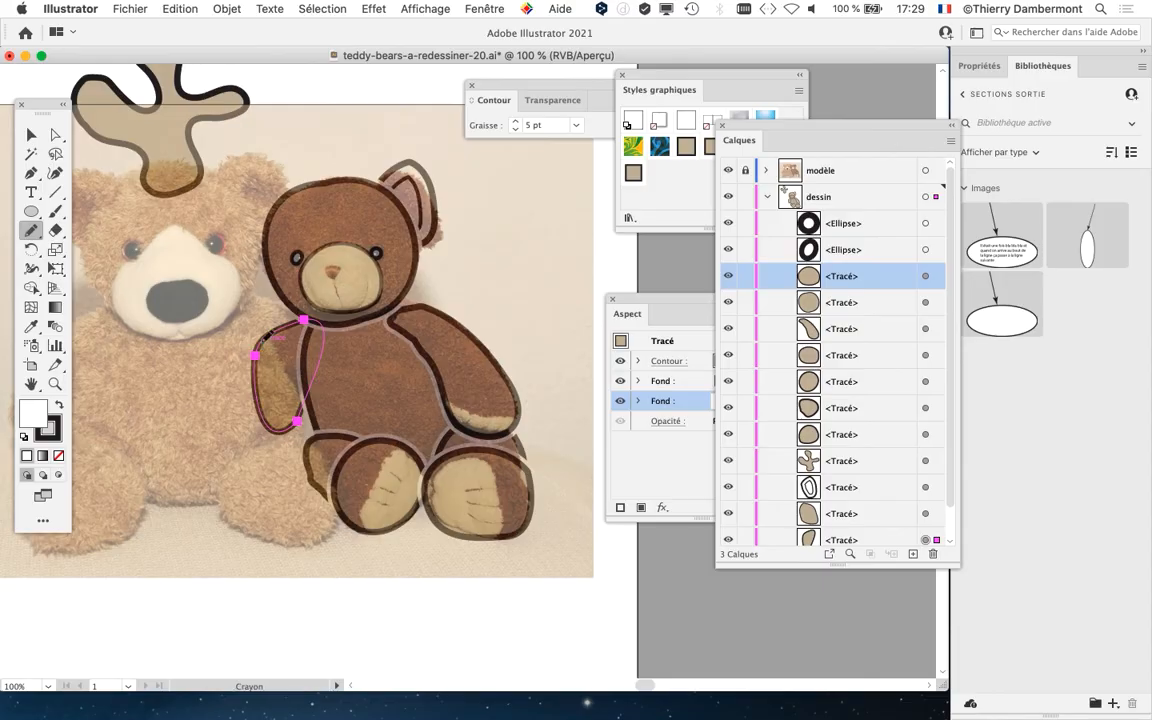
scroll(266, 389, up, 1)
drag(254, 350, 282, 443)
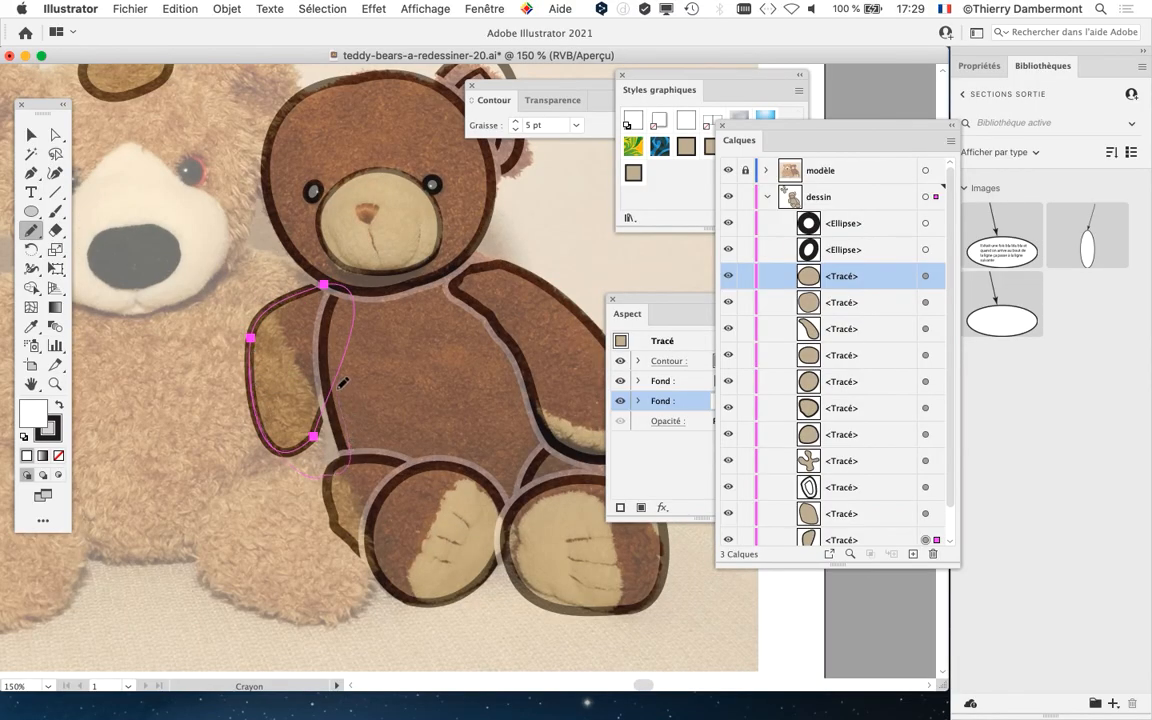
drag(342, 383, 328, 290)
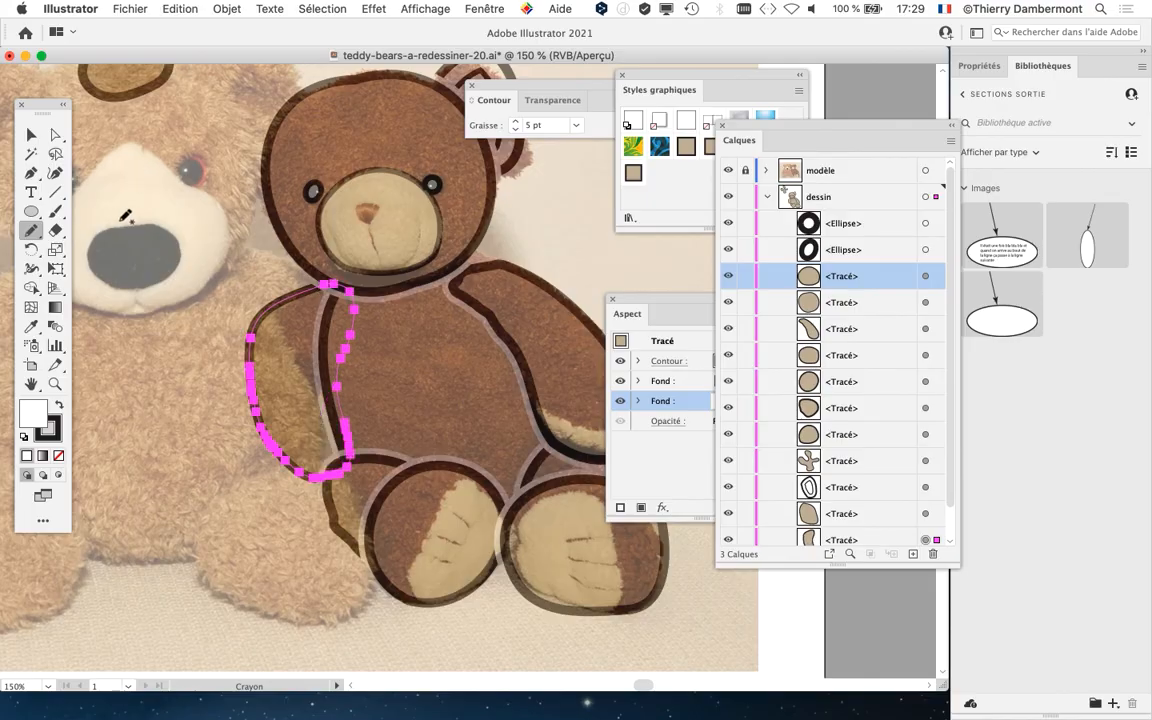
click(31, 134)
click(197, 302)
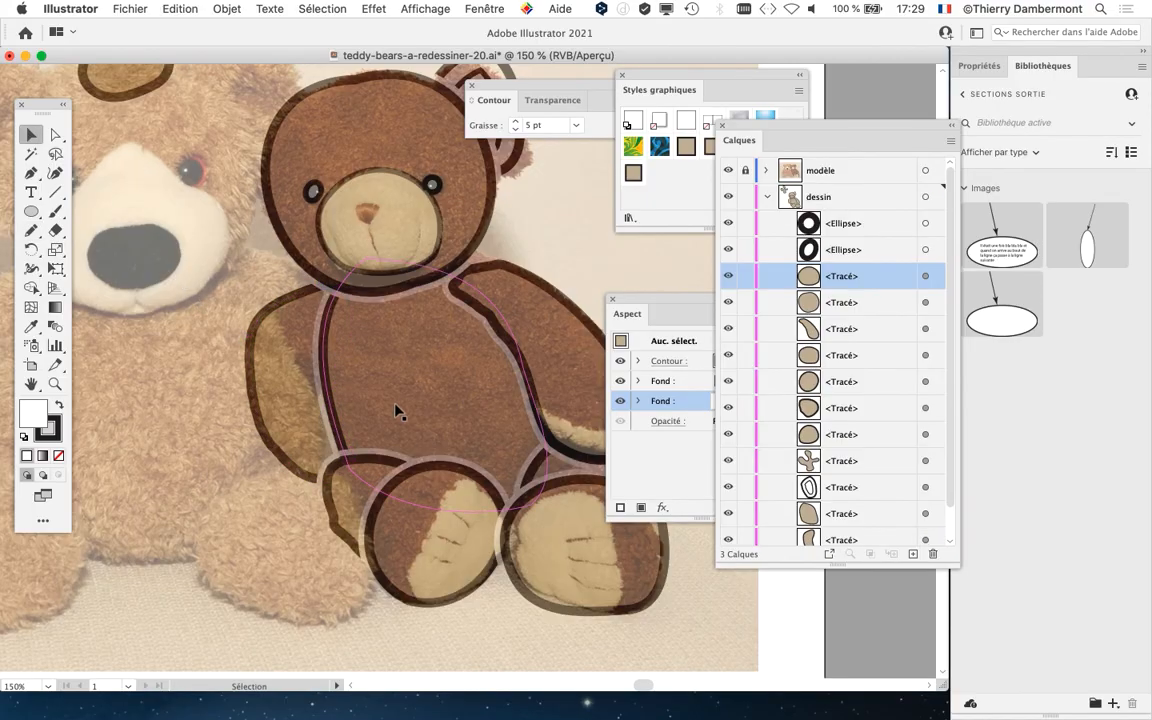
- Select the small bear's ear and redraw its outline wider with the Pencil tool to follow the photo
key(super+minus)
drag(442, 487, 372, 532)
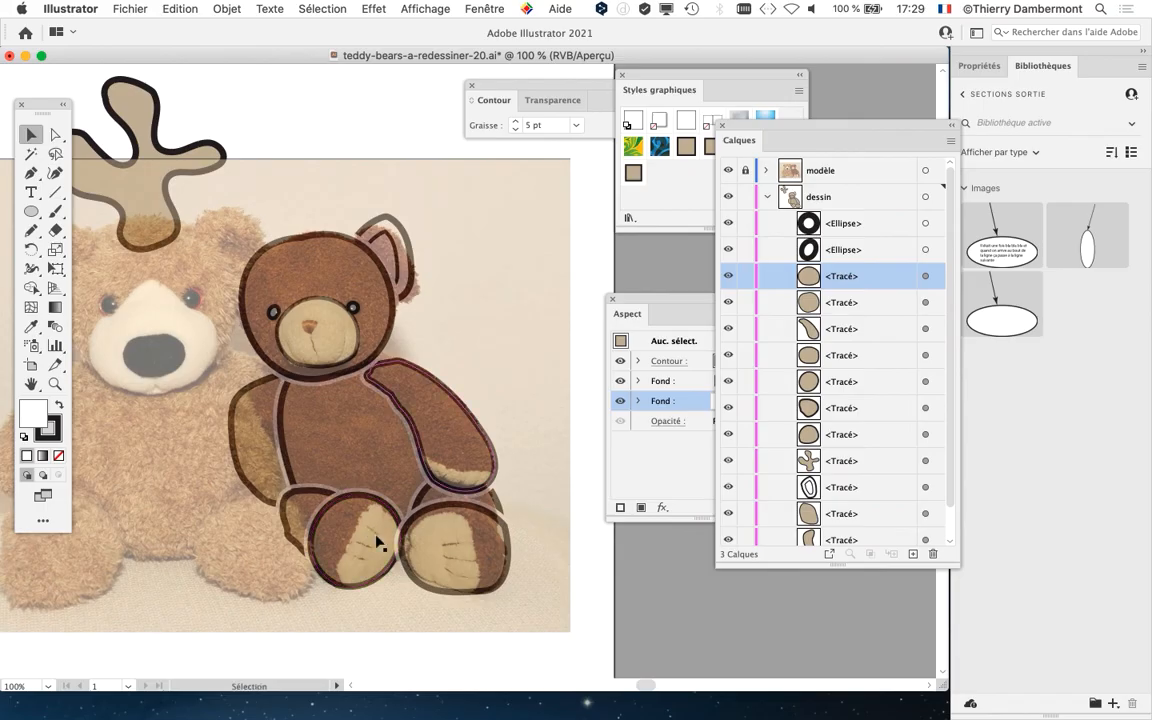
scroll(380, 286, up, 1)
click(378, 193)
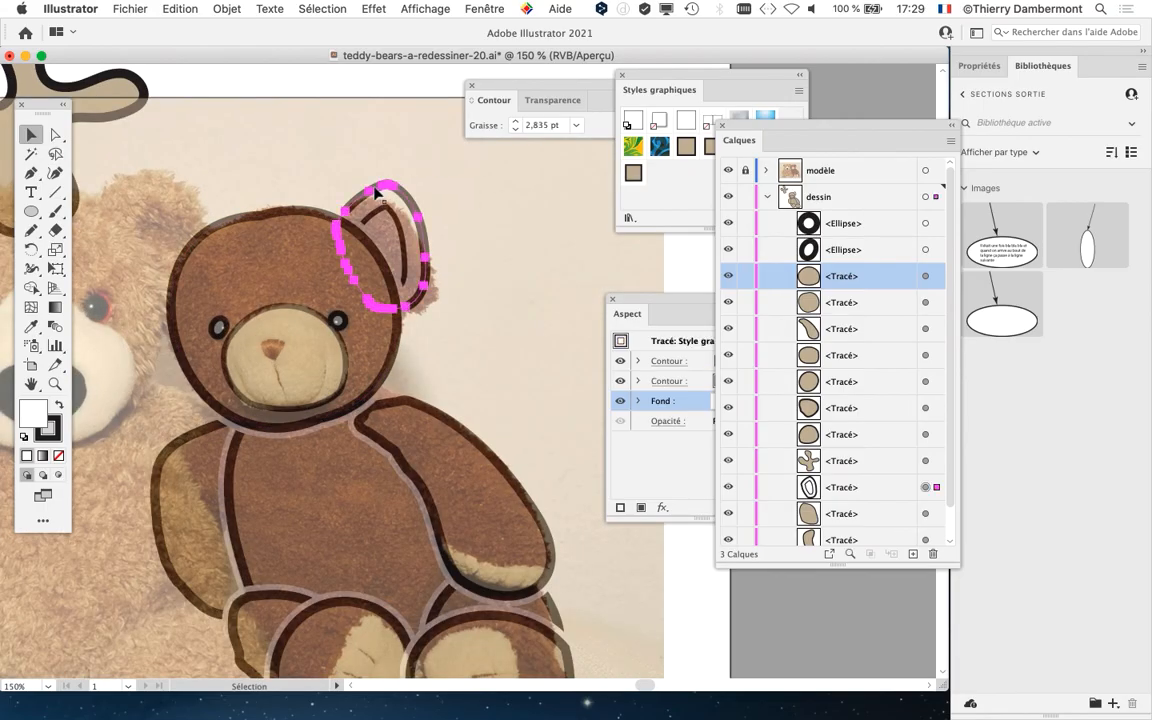
click(33, 232)
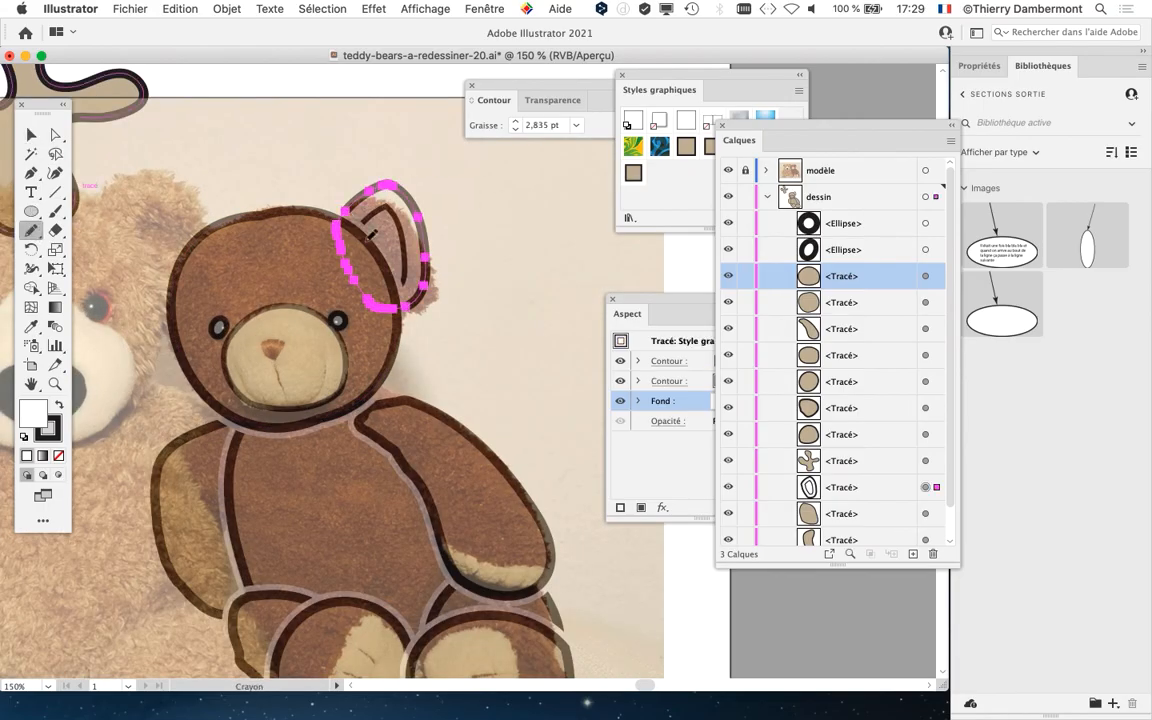
mouse_move(372, 198)
mouse_down()
mouse_move(444, 209)
mouse_move(460, 261)
mouse_move(433, 301)
mouse_move(399, 316)
mouse_move(368, 289)
mouse_up()
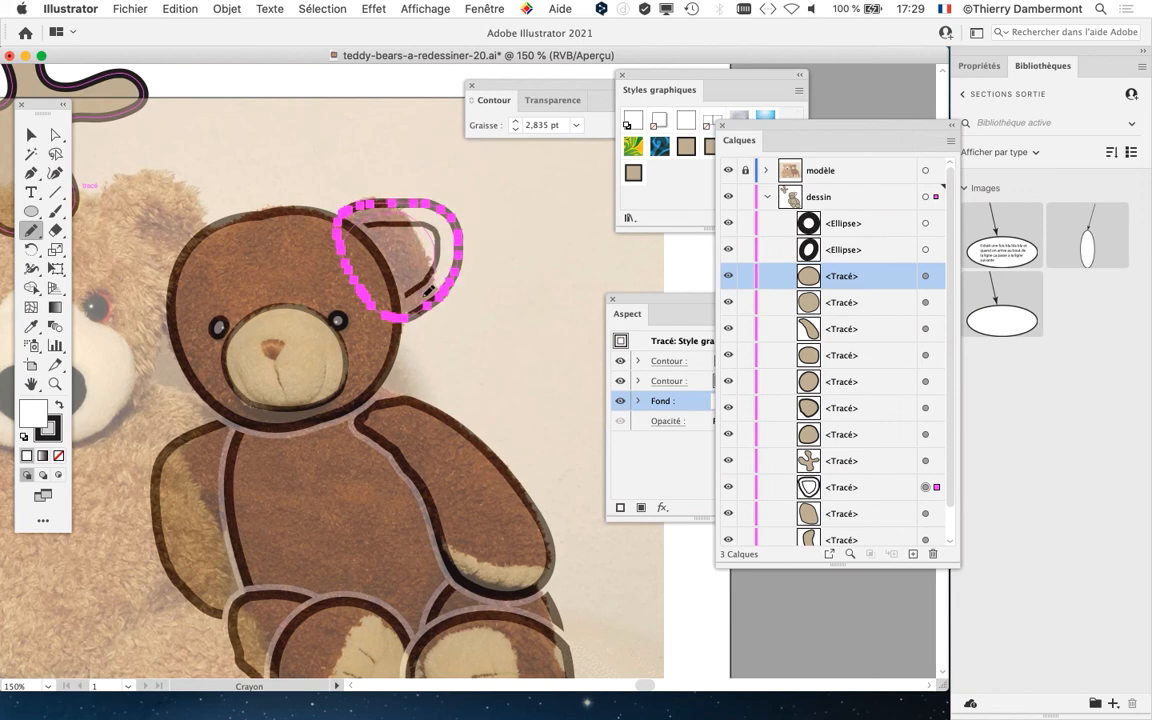
- Undo the last redraw of the small bear's ear outline
key(super+z)
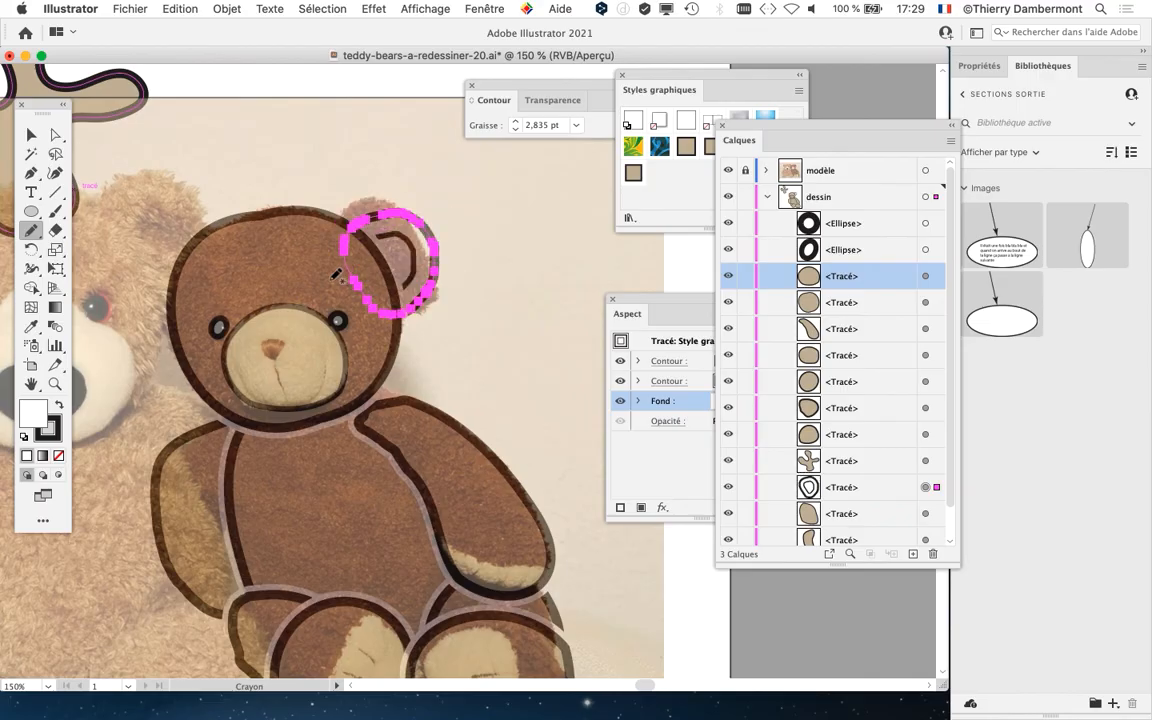
- Try drawing the small bear's missing ear beside the large bear with the Pencil tool, apply Style graphique 4, and delete it
drag(272, 268, 336, 247)
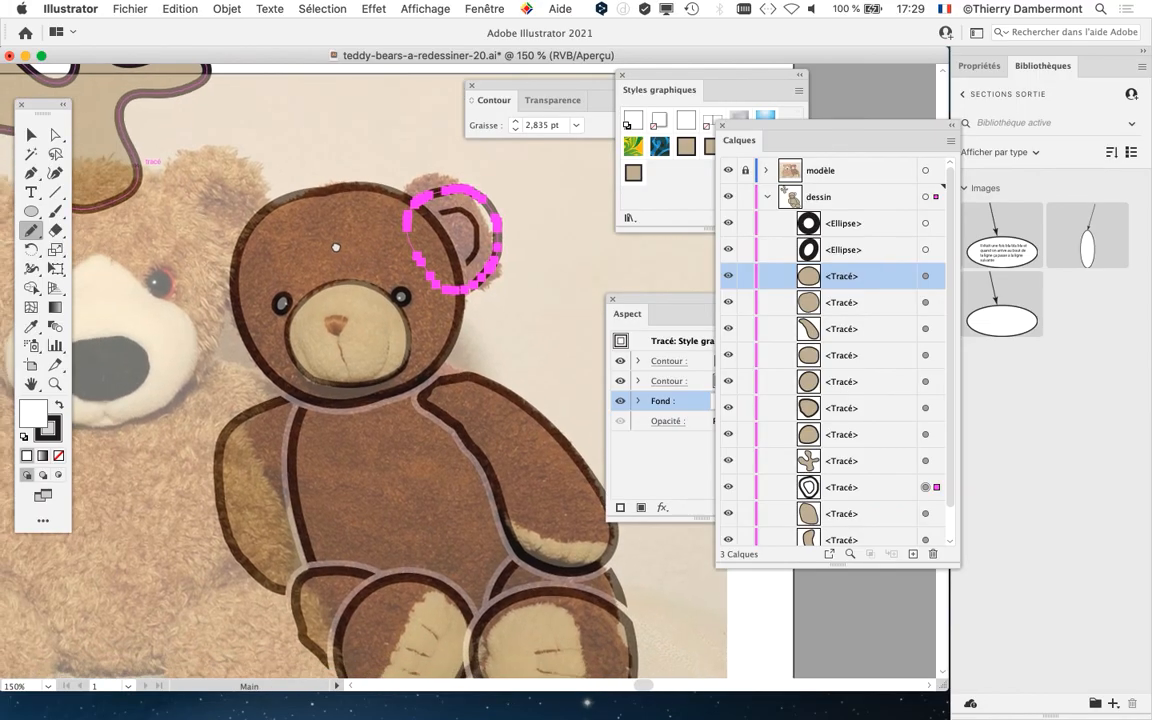
drag(738, 140, 706, 256)
scroll(311, 210, up, 1)
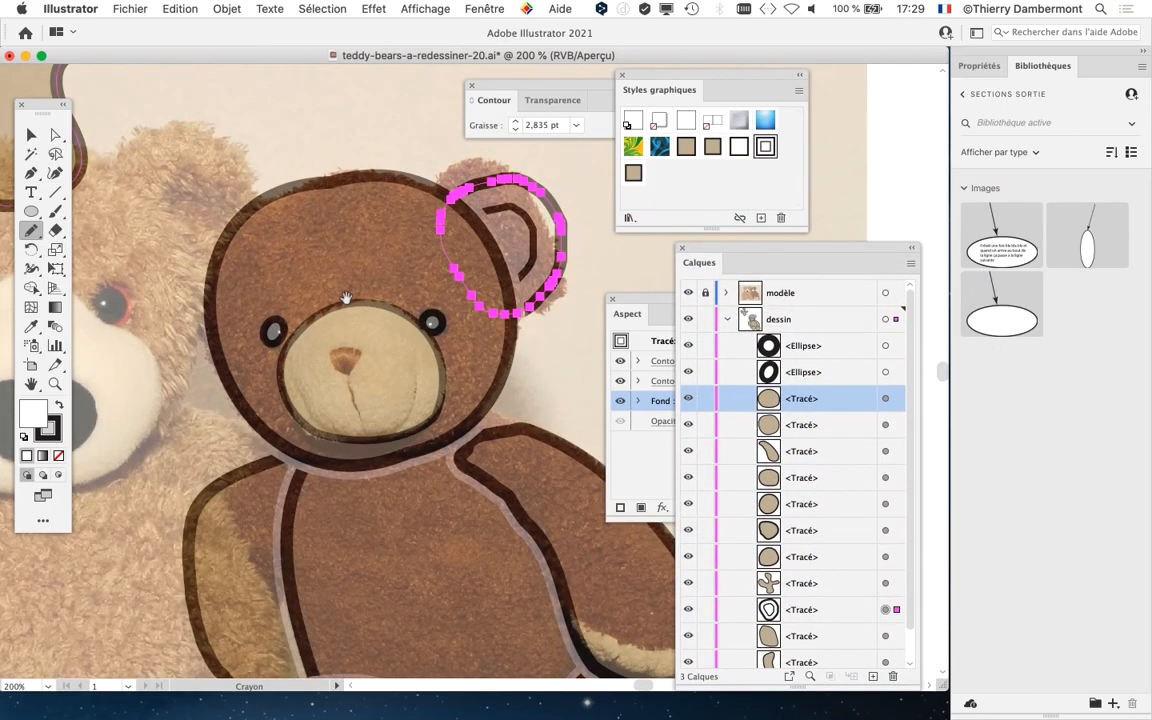
drag(345, 298, 353, 335)
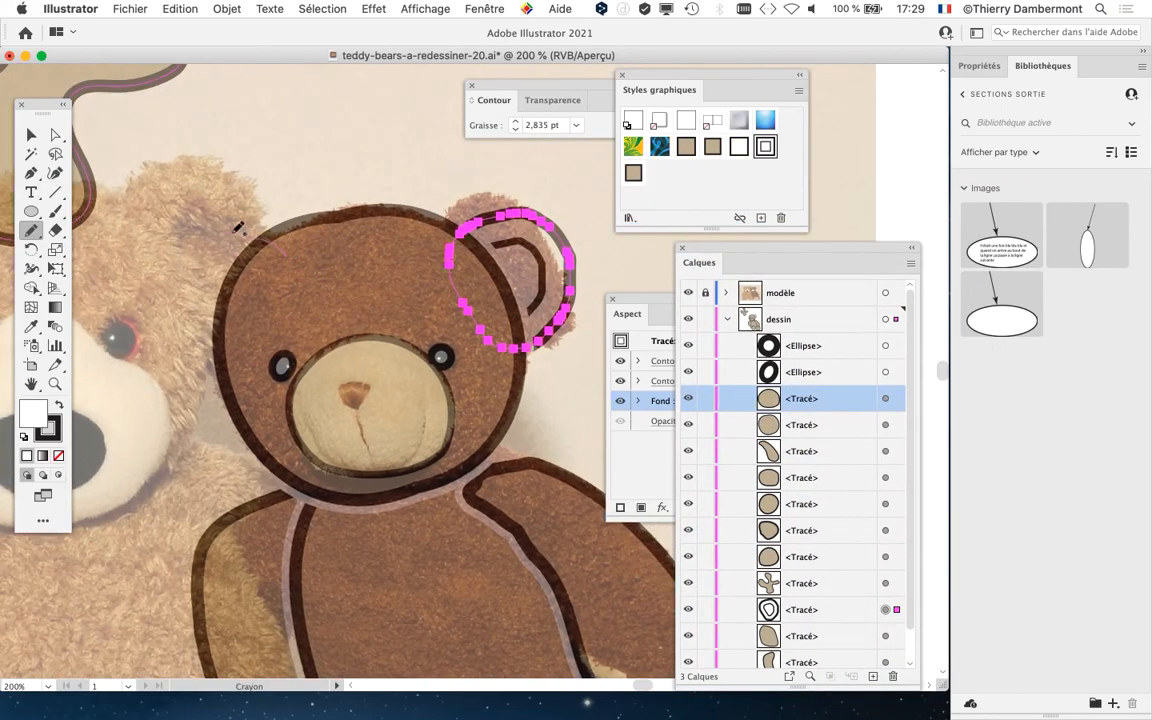
mouse_move(183, 364)
mouse_down()
mouse_move(255, 342)
mouse_move(276, 298)
mouse_up()
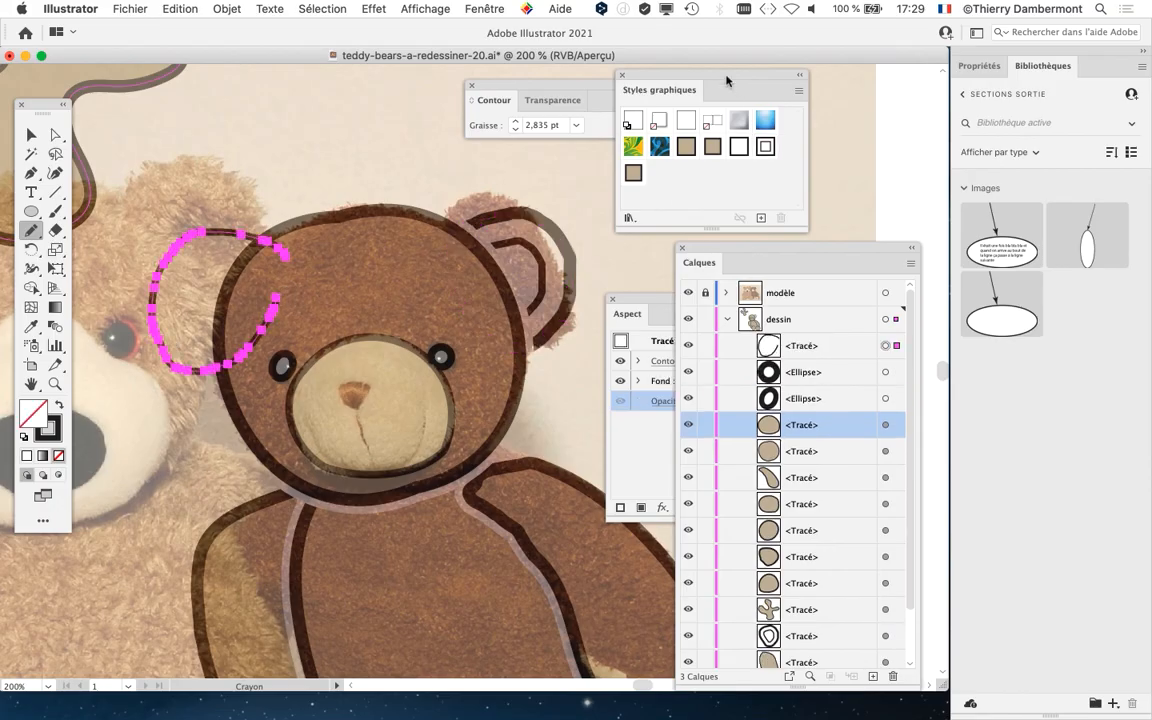
drag(727, 80, 416, 81)
drag(380, 270, 626, 360)
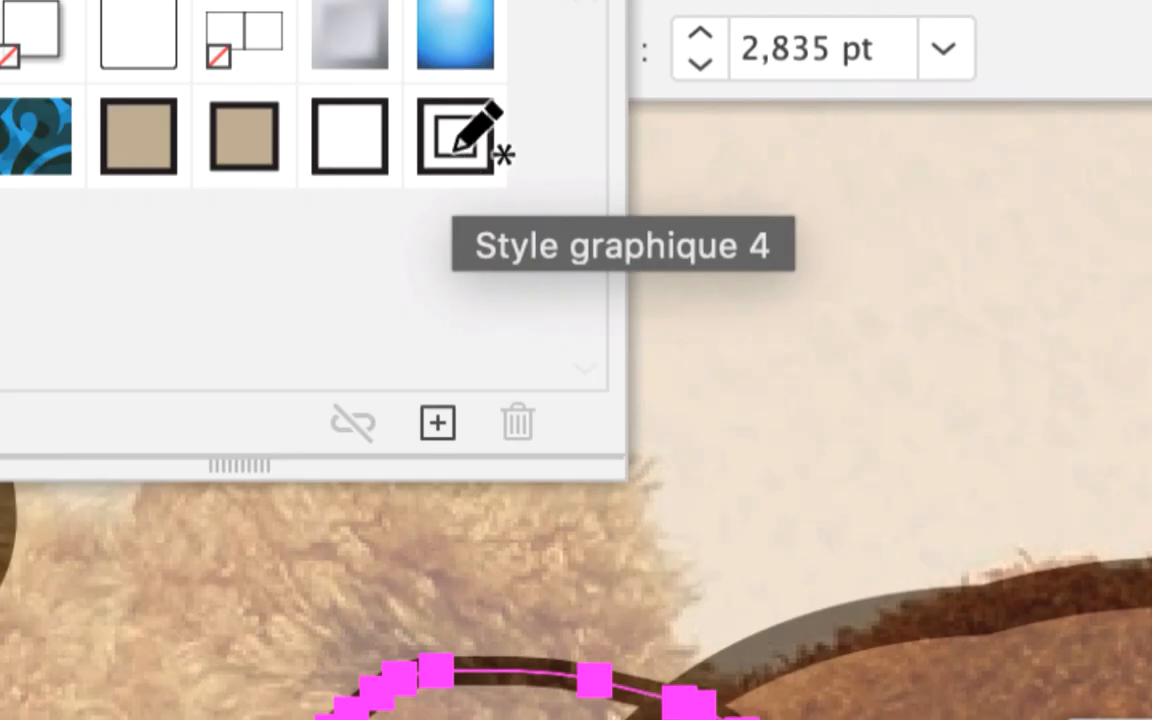
click(455, 145)
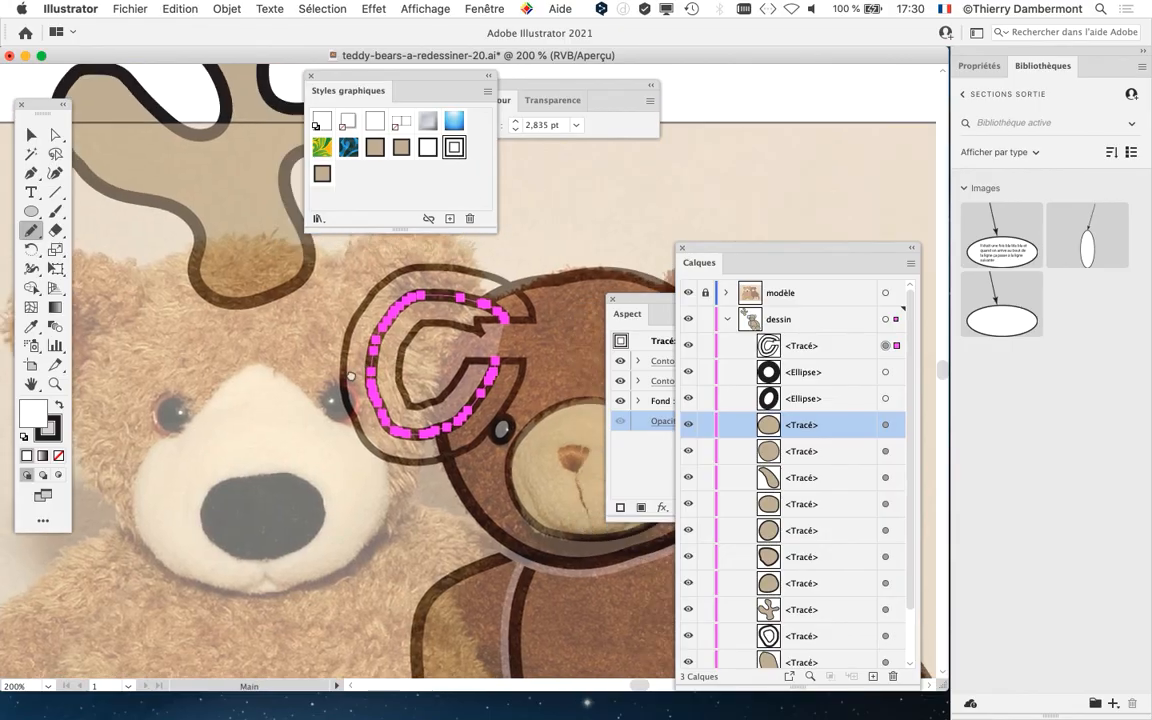
drag(351, 376, 308, 380)
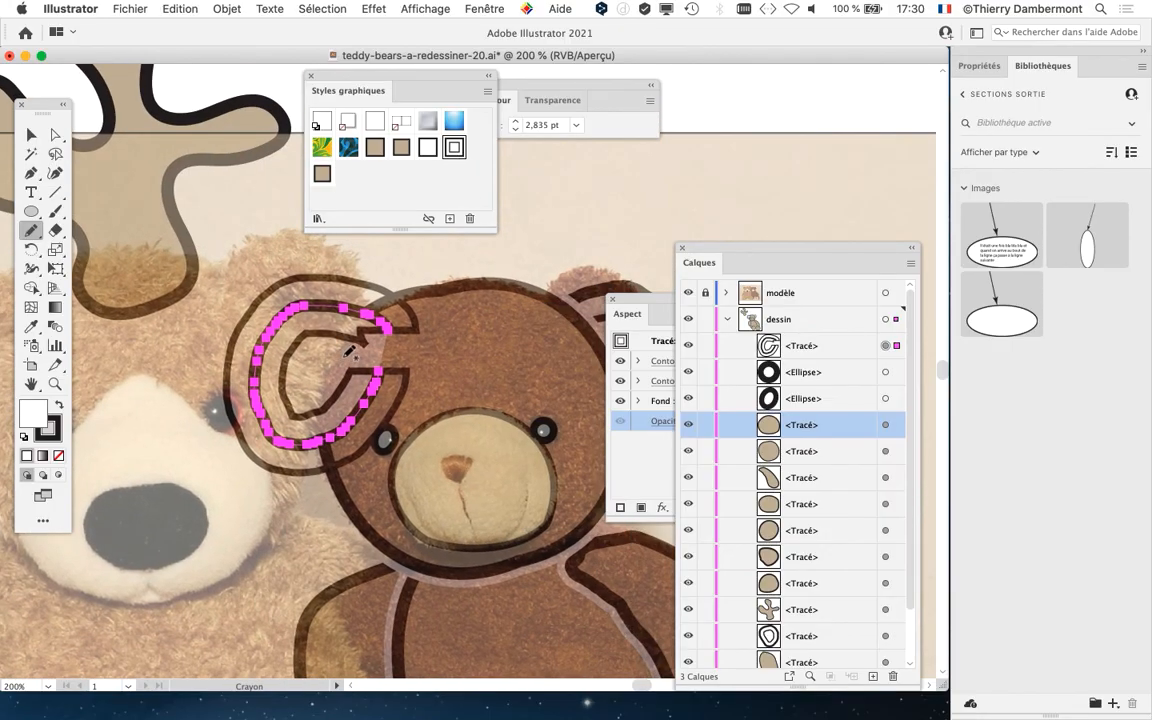
key(Delete)
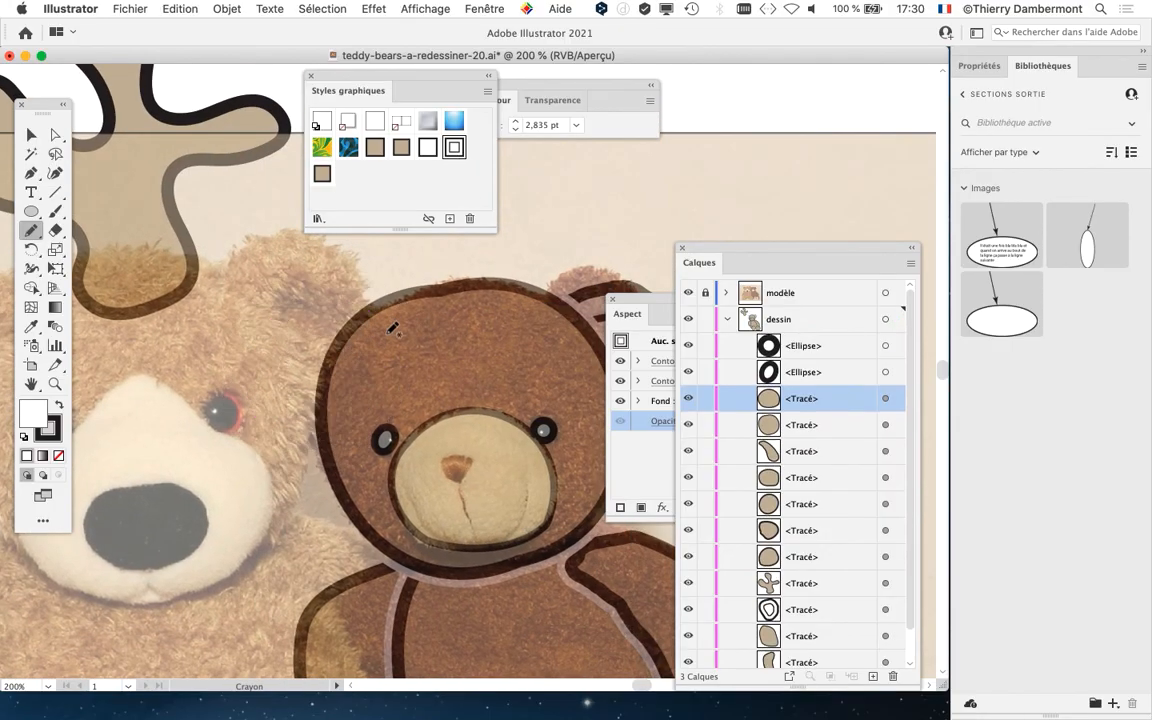
- Try a rounder Pencil outline for the missing ear with Style graphique 4, and undo it
mouse_move(387, 358)
mouse_down()
mouse_move(372, 412)
mouse_move(315, 448)
mouse_move(260, 418)
mouse_move(256, 293)
mouse_up()
drag(377, 287, 352, 308)
click(454, 147)
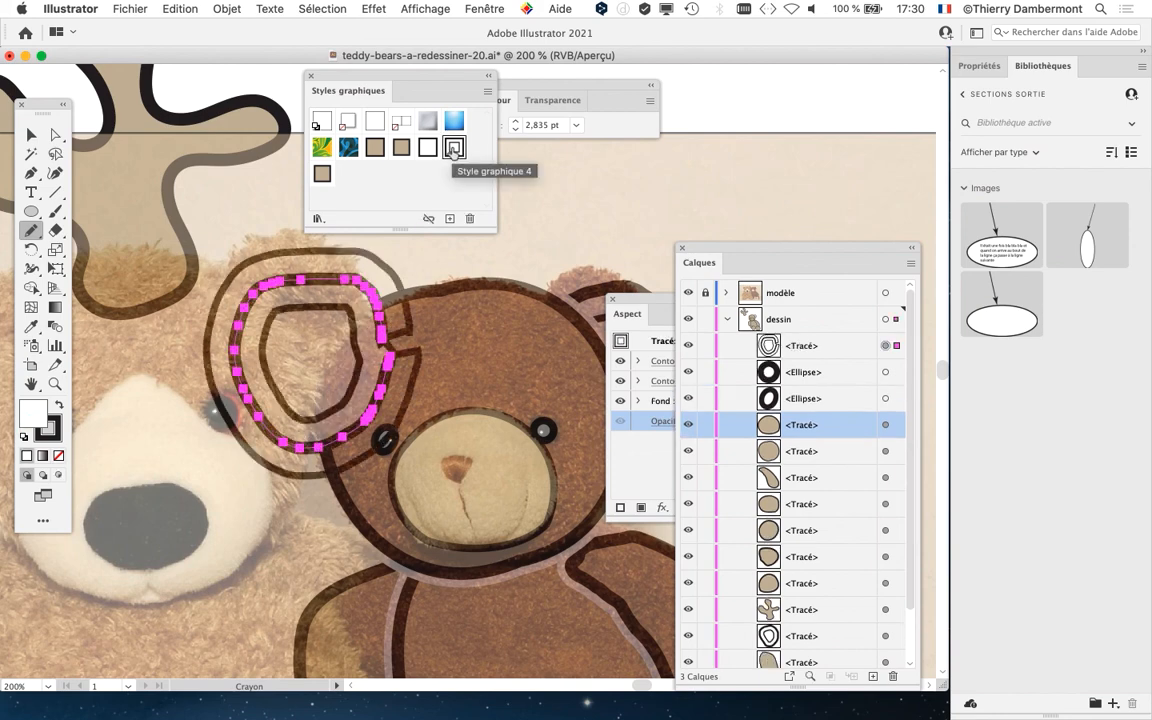
key(ctrl+z)
key(ctrl+z)
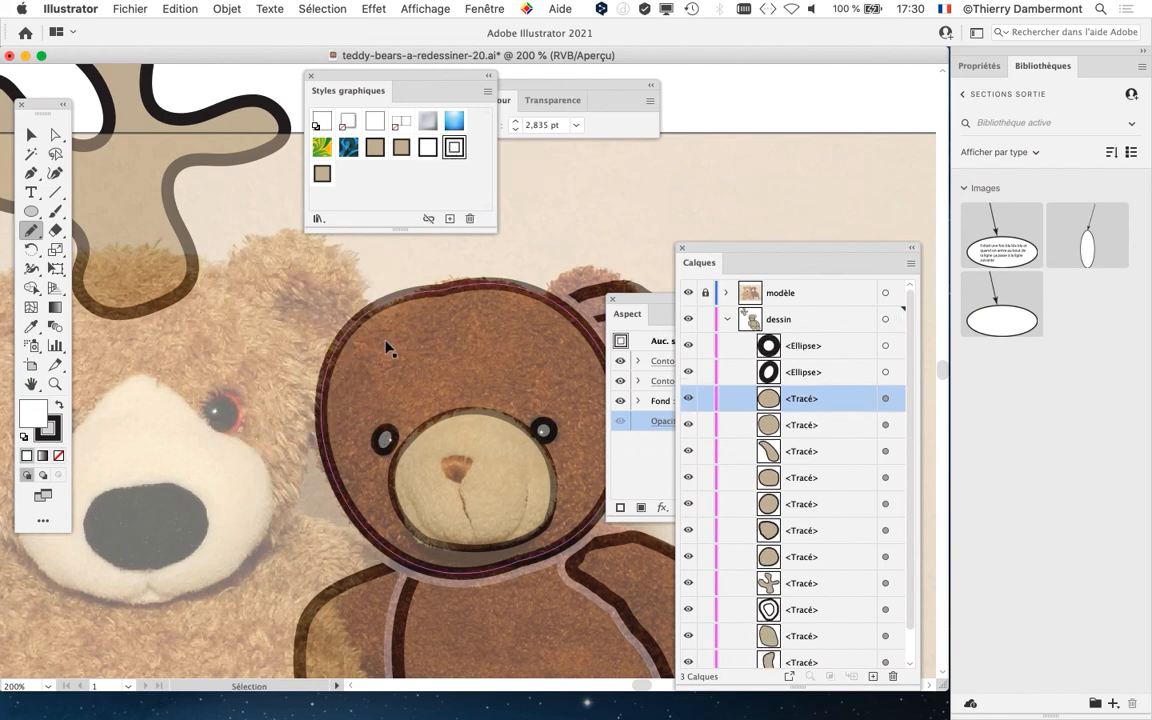
- Draw the missing ear's outline with the Pencil tool, starting and ending inside the small bear's head
mouse_move(397, 334)
mouse_down()
mouse_move(344, 293)
mouse_move(281, 321)
mouse_up()
mouse_move(272, 423)
mouse_down()
mouse_move(298, 436)
mouse_move(382, 369)
mouse_up()
- Try to close the gap between the new ear's two endpoints with a Pencil stroke, and undo it
key(ctrl+plus)
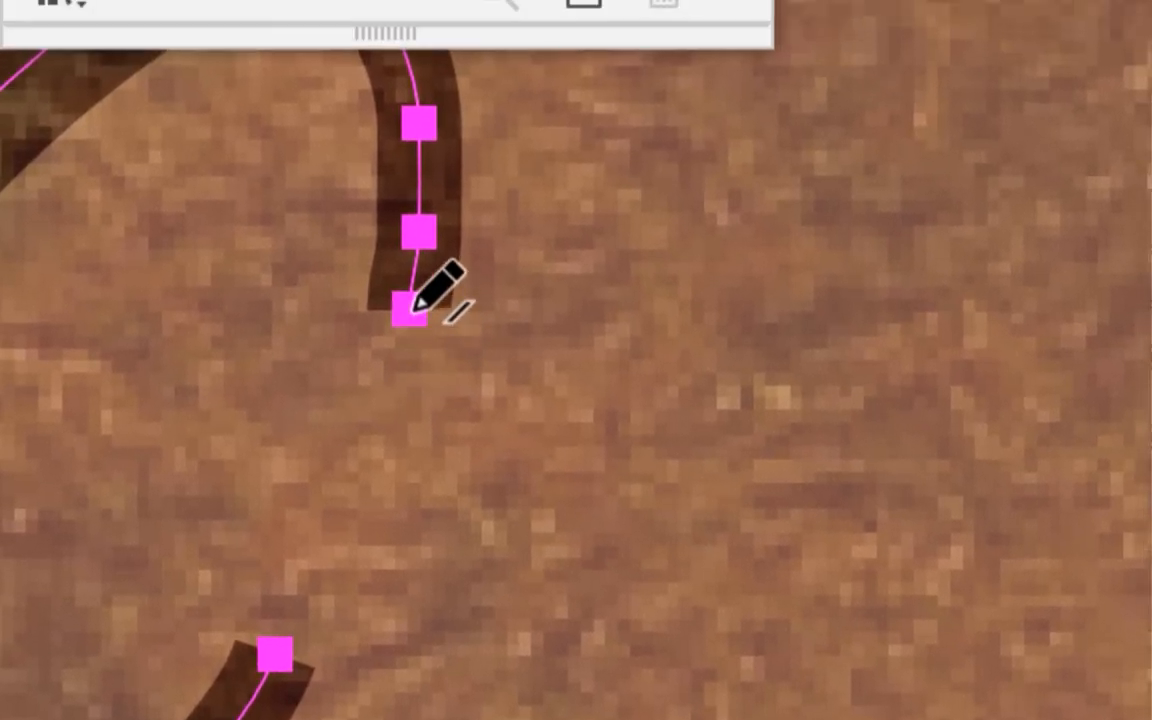
mouse_move(412, 306)
mouse_down()
mouse_move(414, 349)
mouse_move(280, 645)
mouse_up()
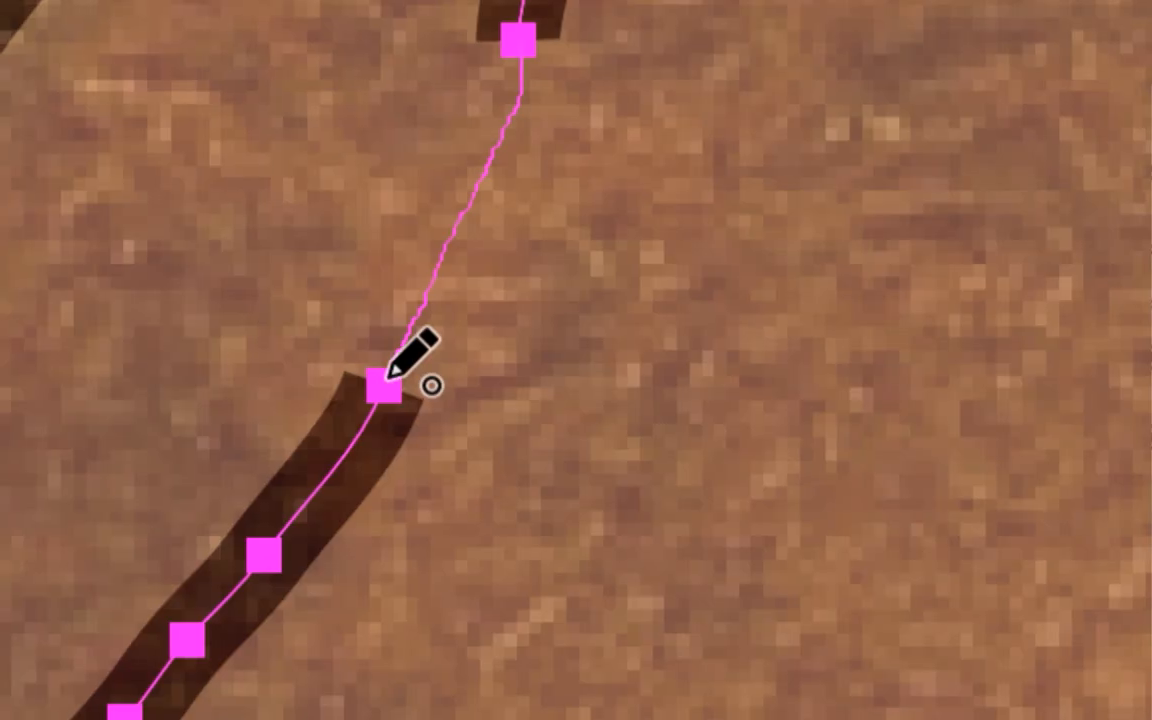
drag(385, 378, 386, 379)
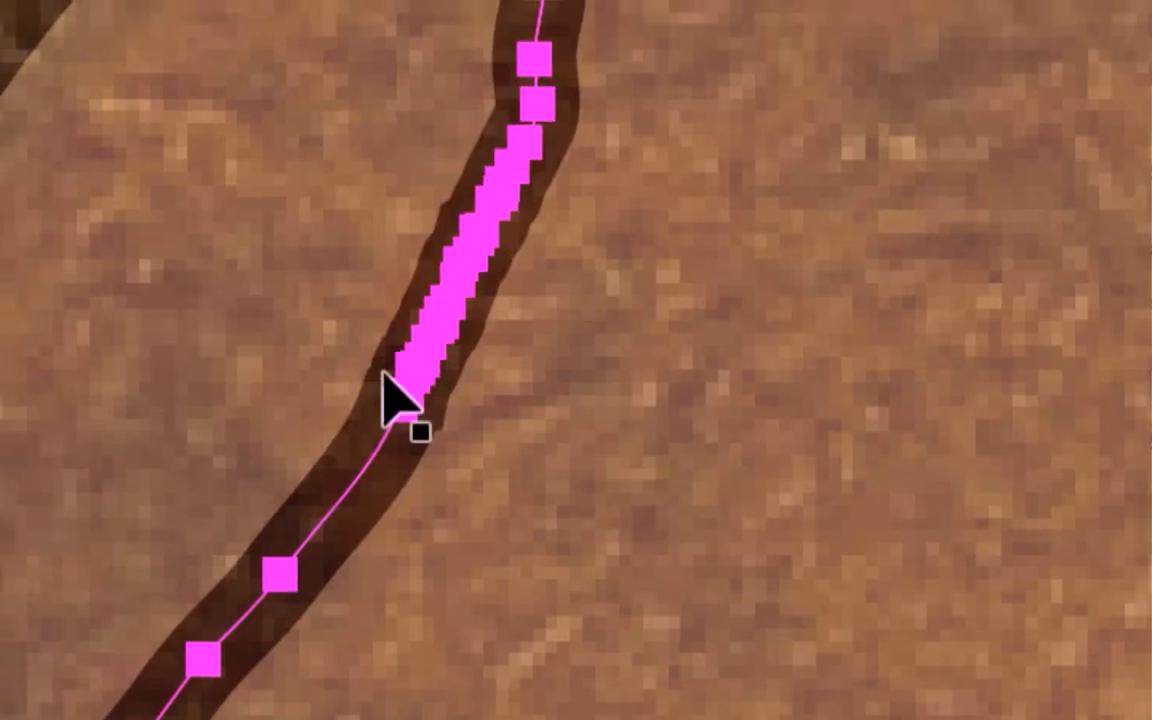
key(ctrl+z)
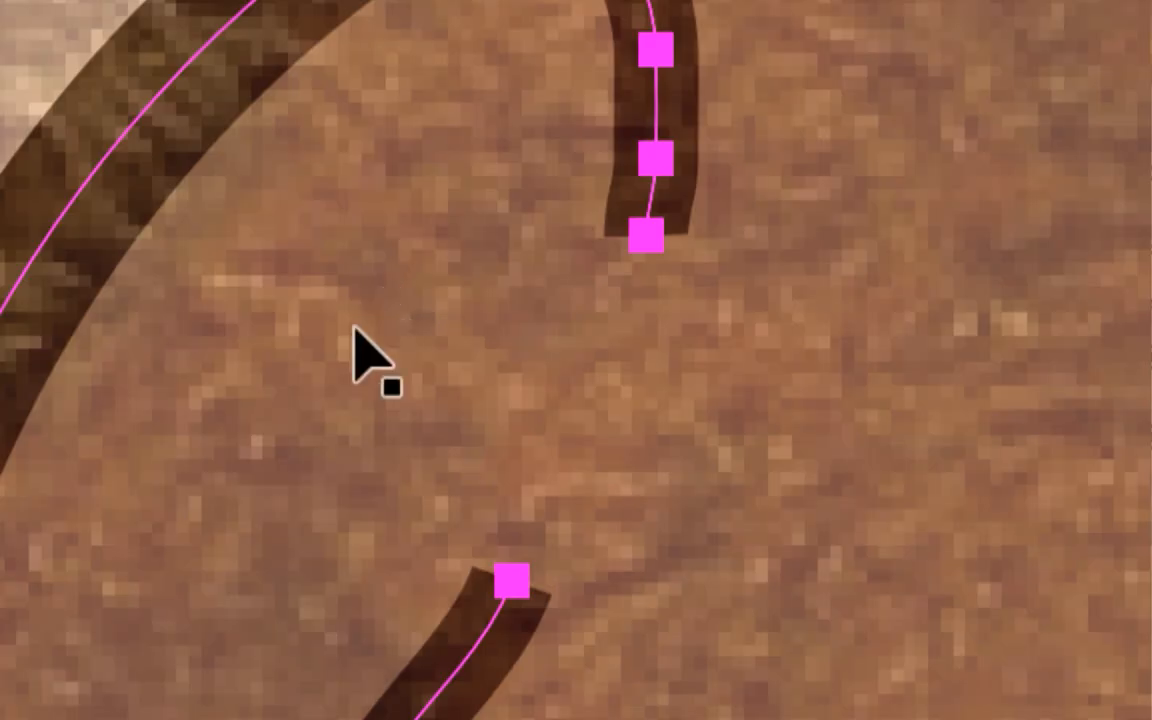
- Join the open endpoints of the new ear's path and apply Style graphique 4 to it
key(ctrl+j)
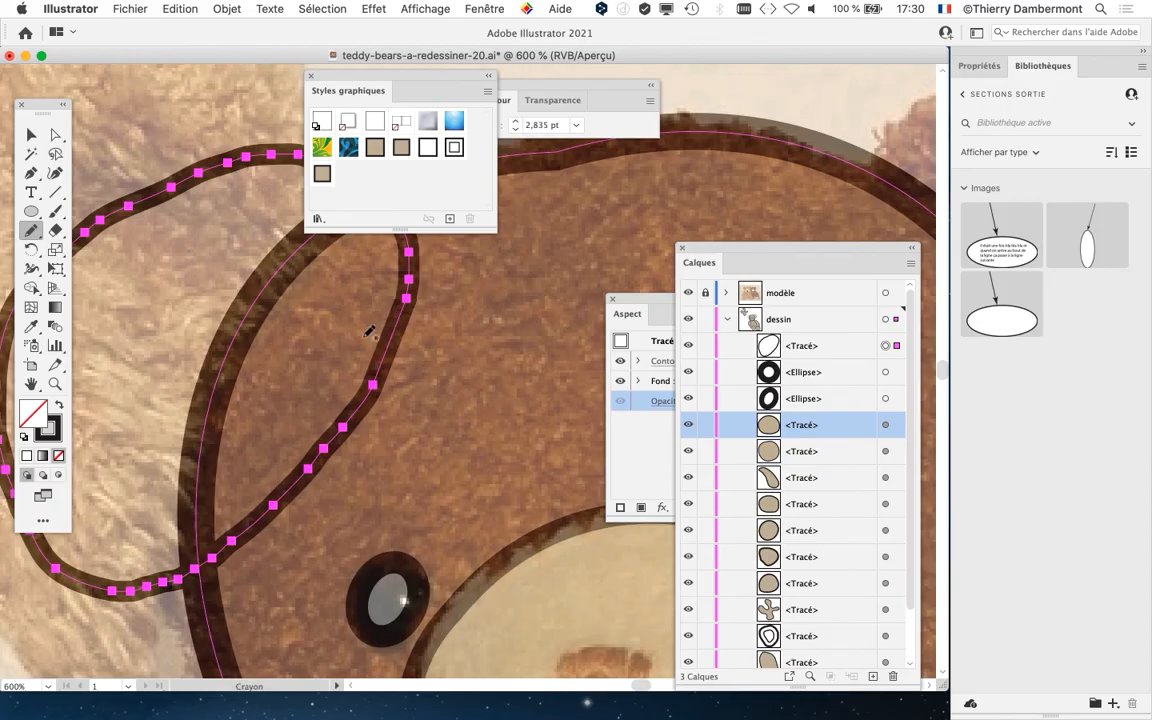
scroll(367, 329, down, 2)
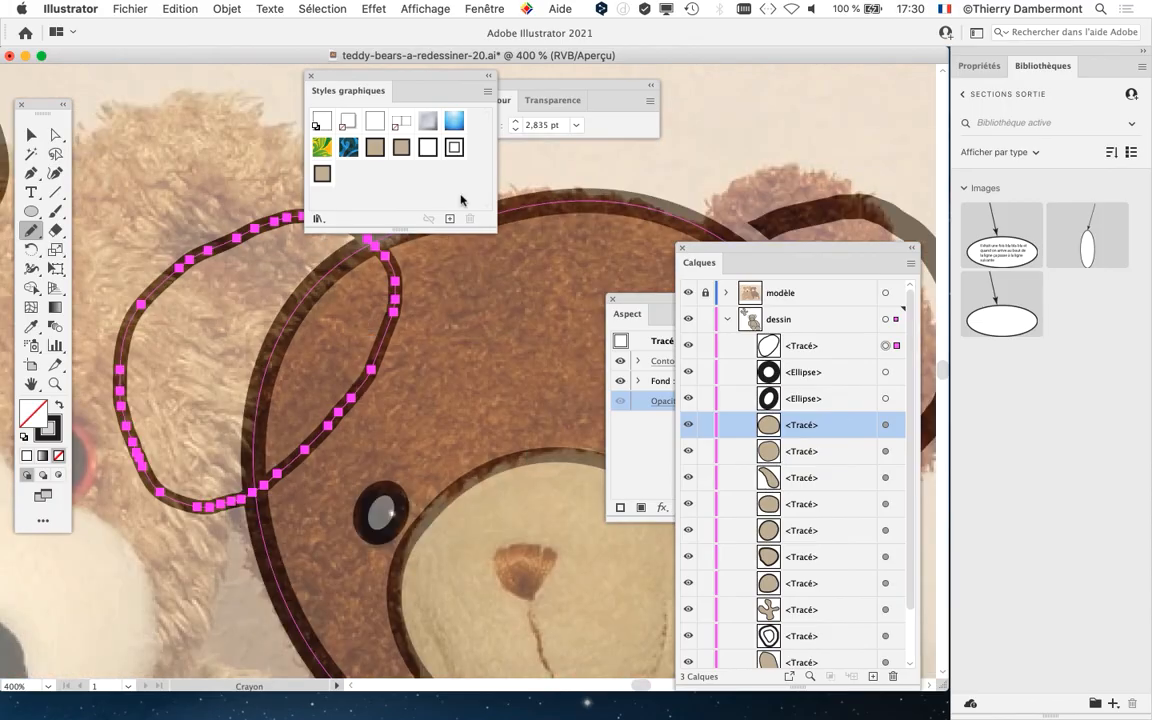
mouse_move(440, 82)
mouse_down()
mouse_move(470, 85)
mouse_move(545, 200)
mouse_move(545, 185)
mouse_move(243, 111)
mouse_up()
click(263, 178)
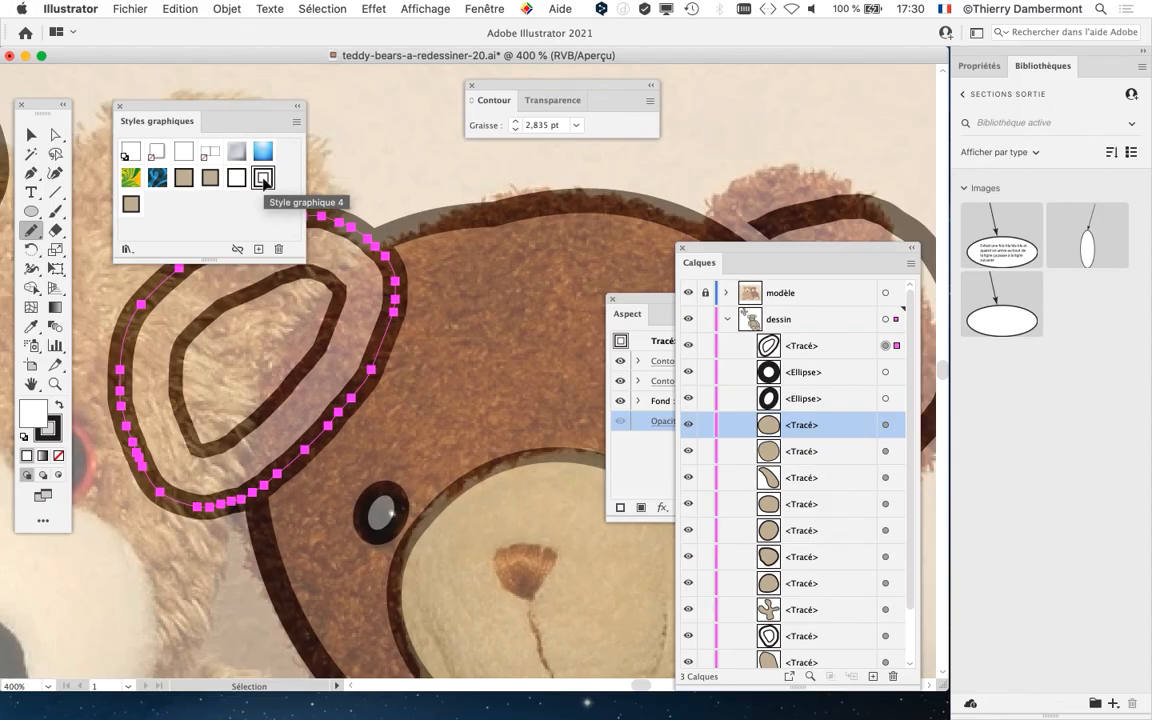
- Move the new ear's path directly beneath the head shape in the dessin layer's stacking order, and deselect it
key(super+minus)
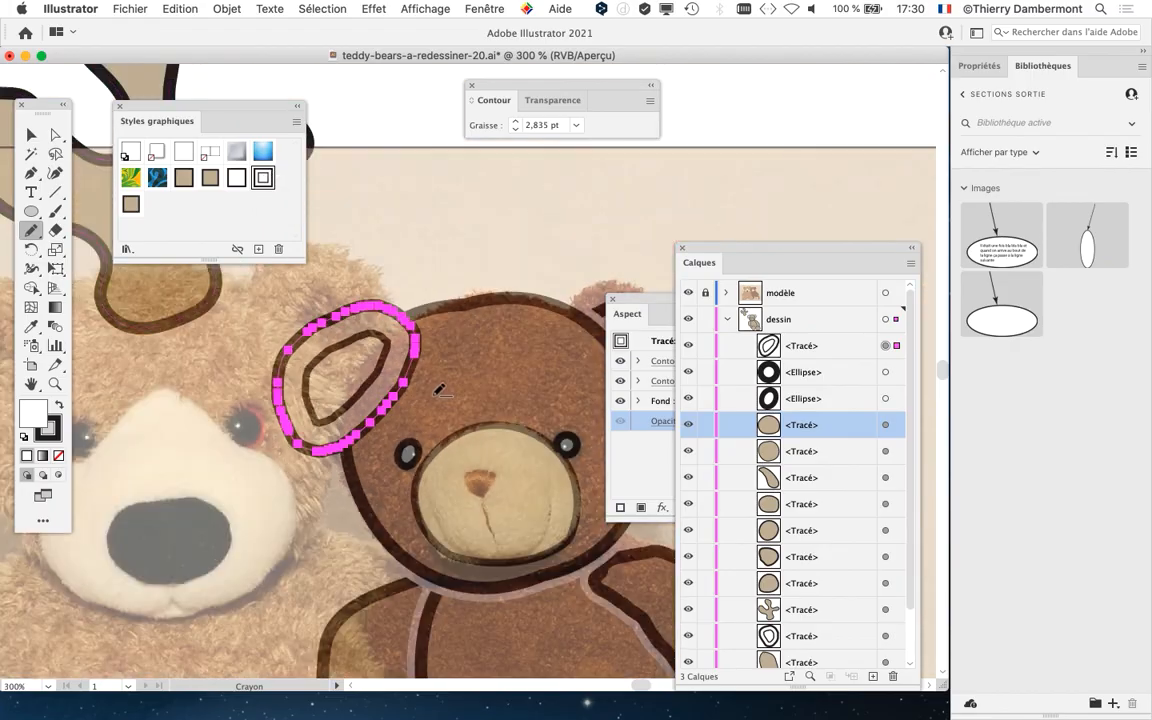
drag(473, 414, 406, 369)
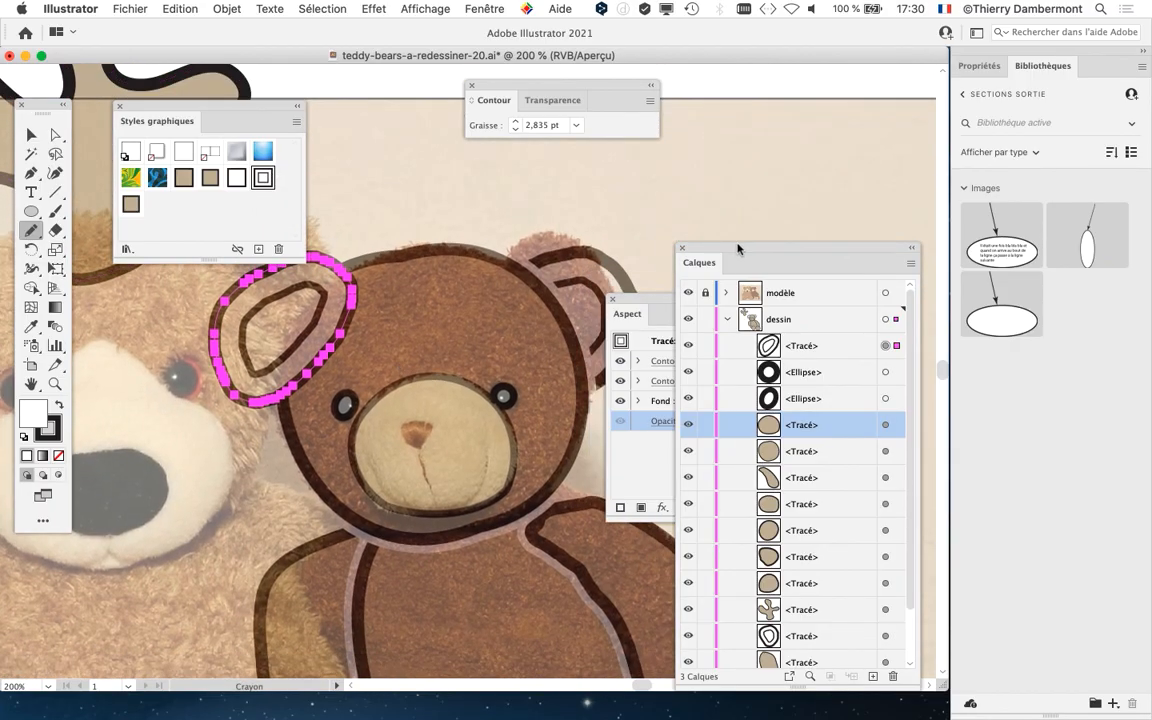
drag(738, 248, 738, 89)
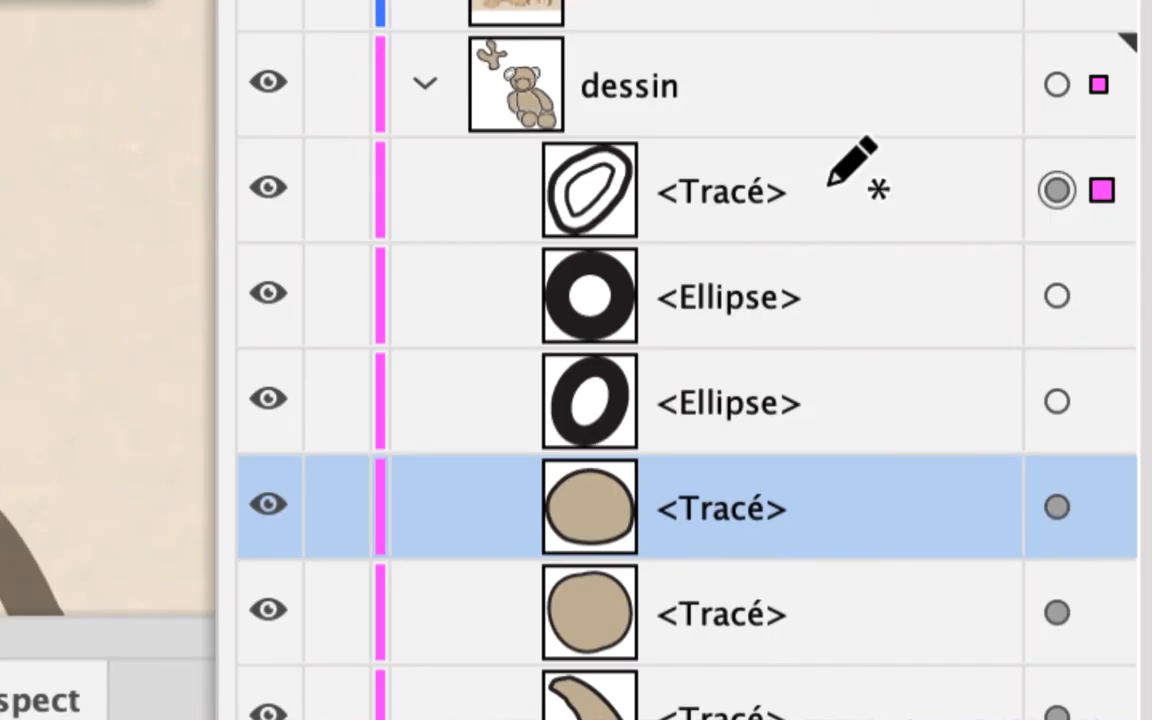
click(831, 187)
drag(831, 188, 839, 336)
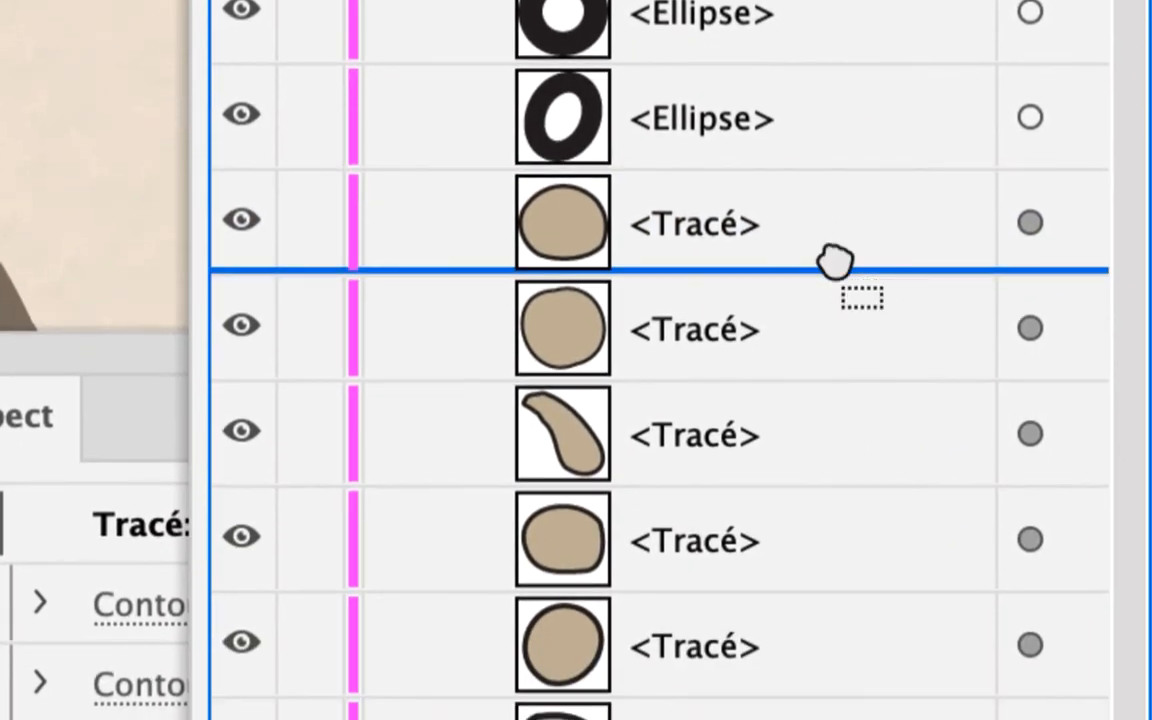
drag(836, 262, 836, 270)
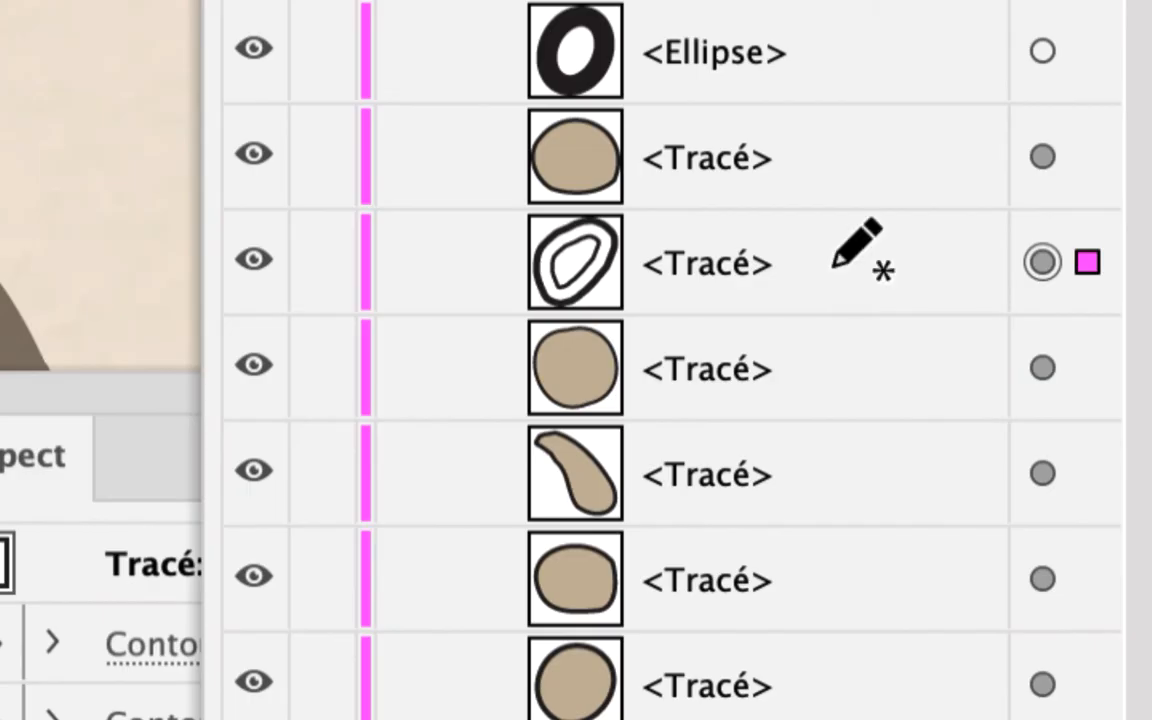
drag(832, 265, 832, 308)
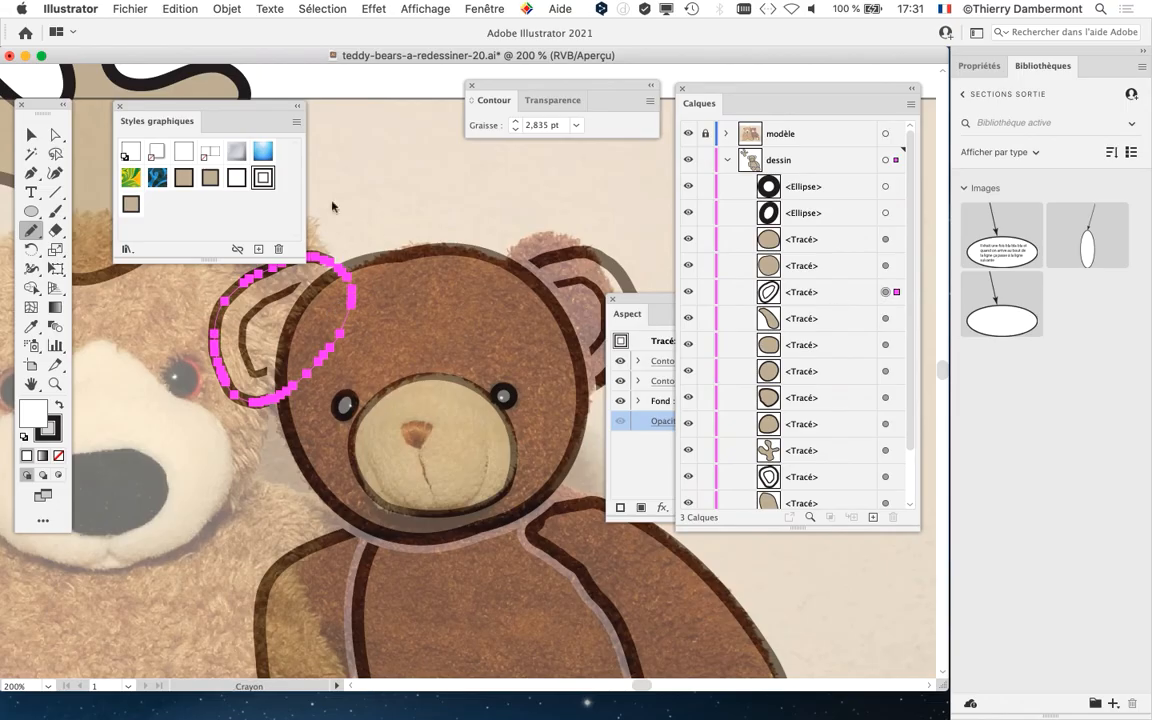
click(31, 134)
click(393, 185)
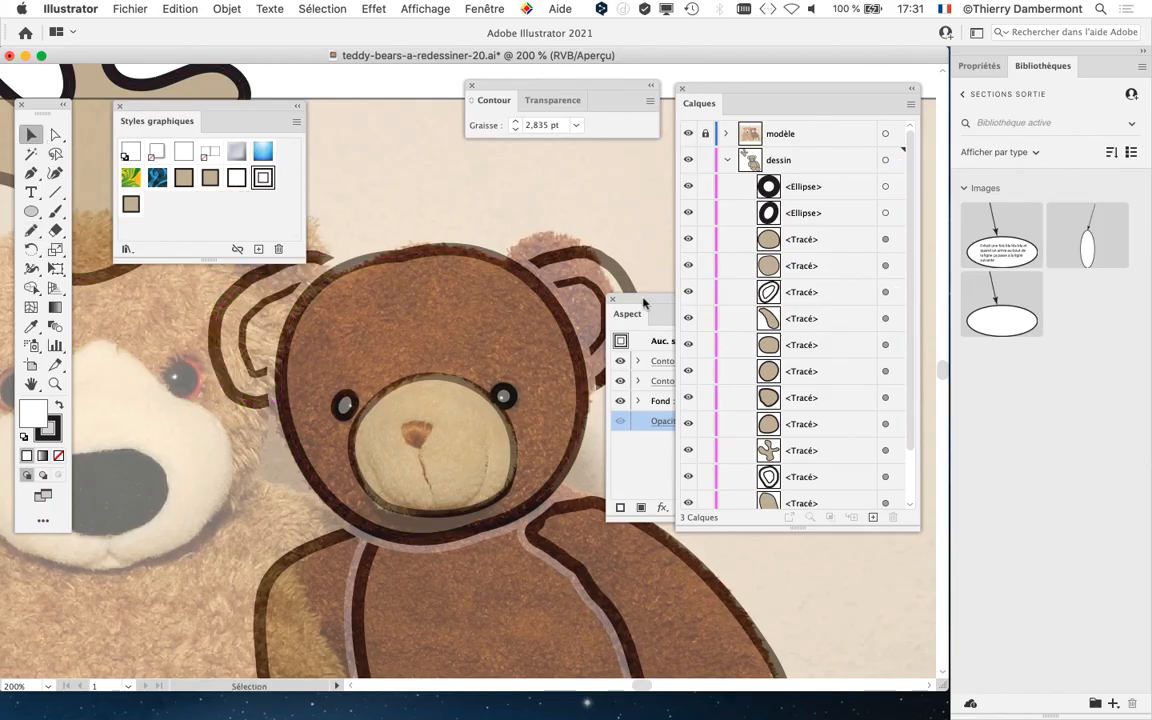
- Hide the modèle layer and bring the whole small bear drawing into clear view
click(690, 132)
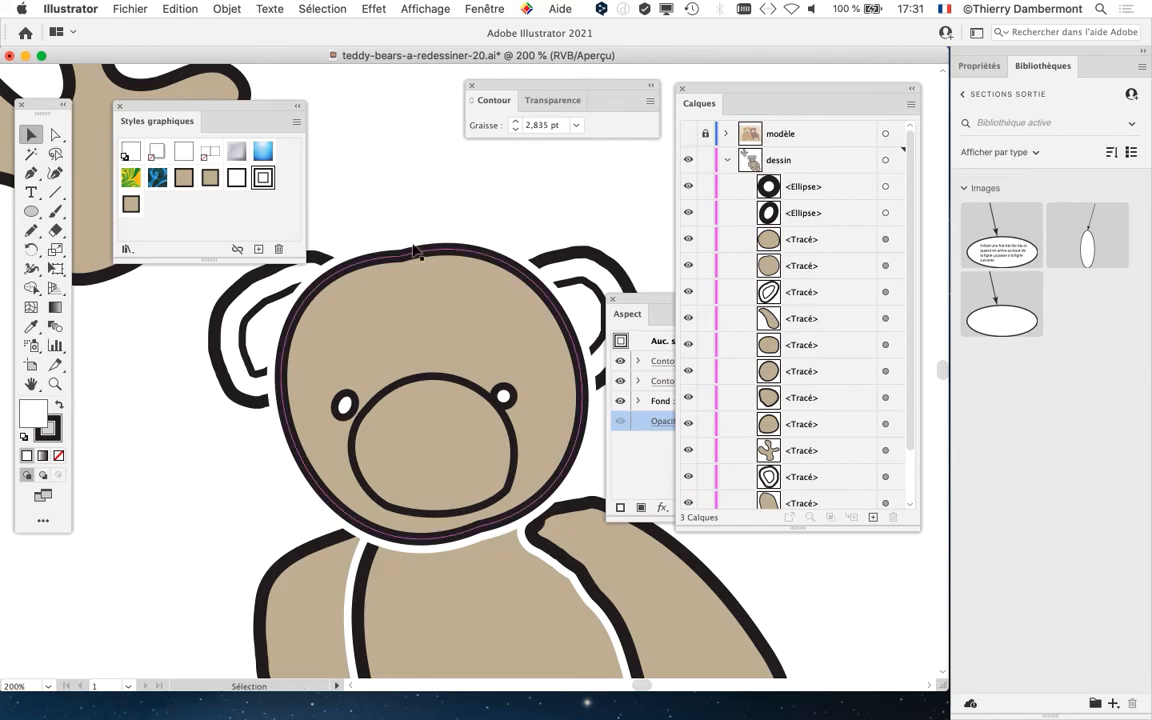
drag(722, 103, 816, 111)
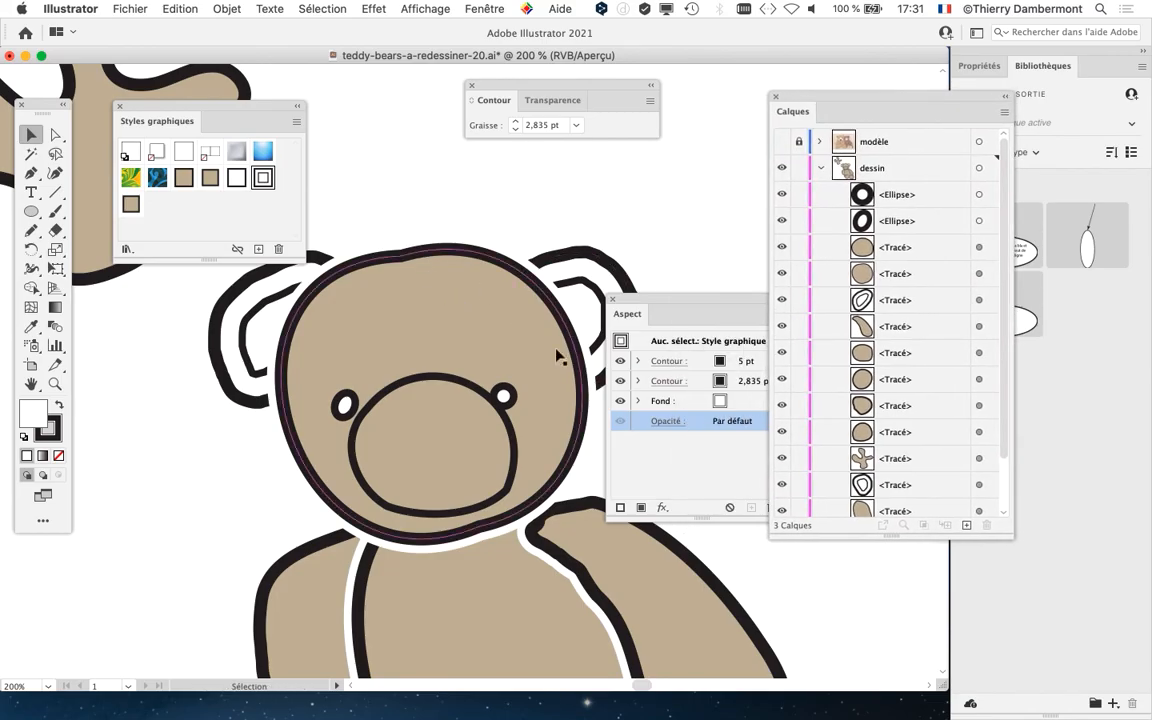
drag(650, 300, 684, 202)
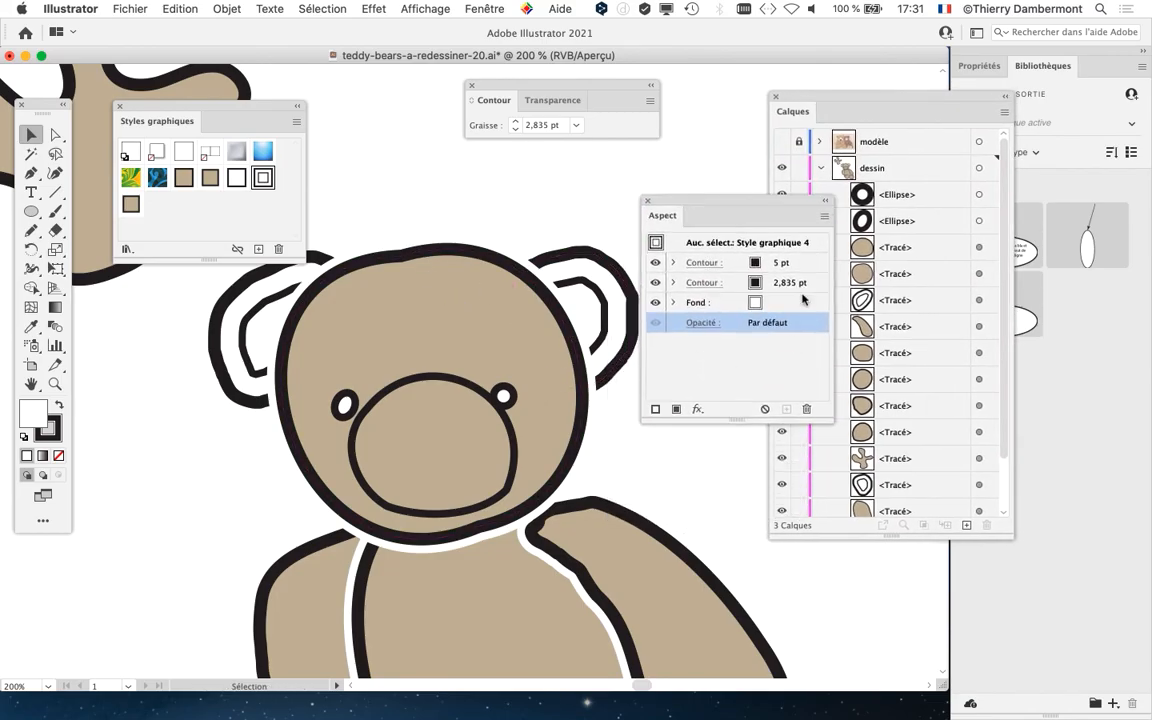
scroll(517, 480, down, 1)
scroll(513, 475, down, 1)
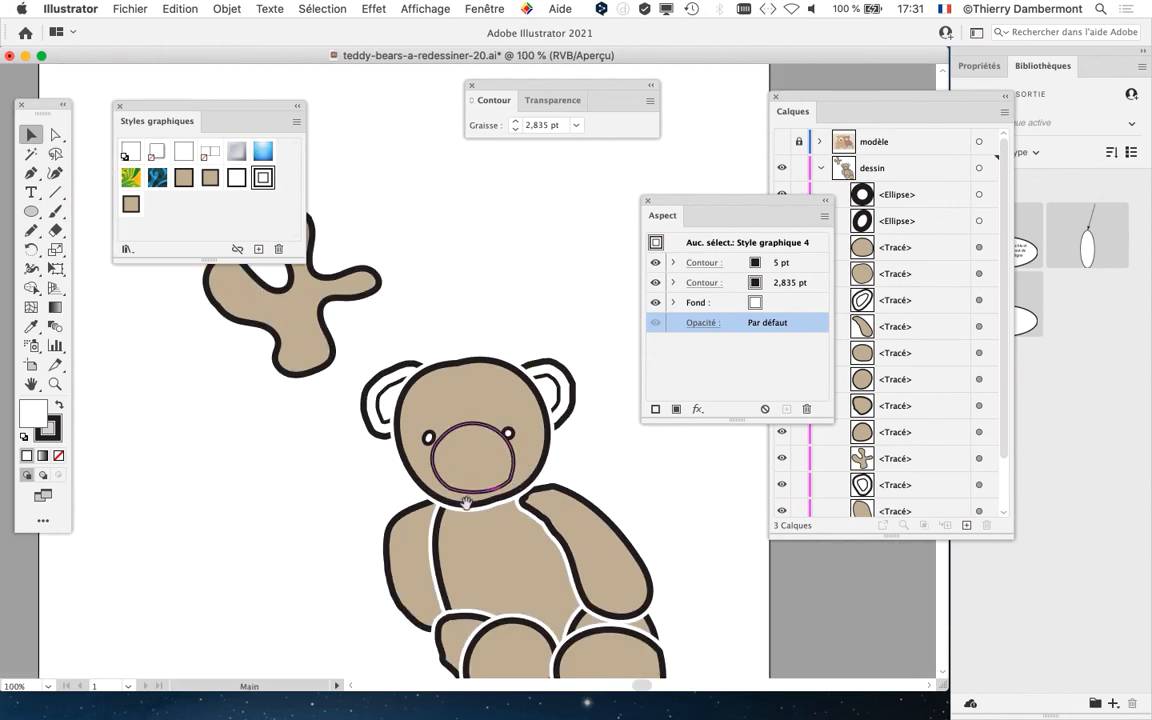
drag(466, 503, 353, 366)
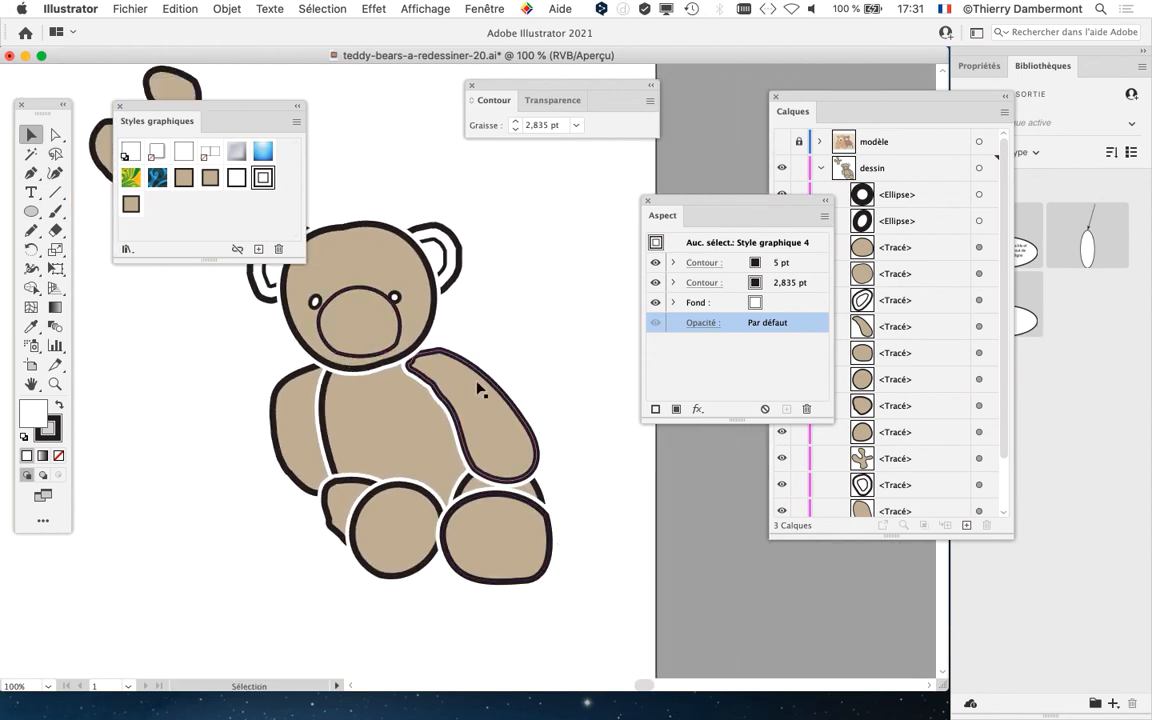
- Save the drawing as a new version named teddy-bears-a-redessiner-21.ai in the teddy bear 7 folder, in Illustrator 2020 format
click(130, 9)
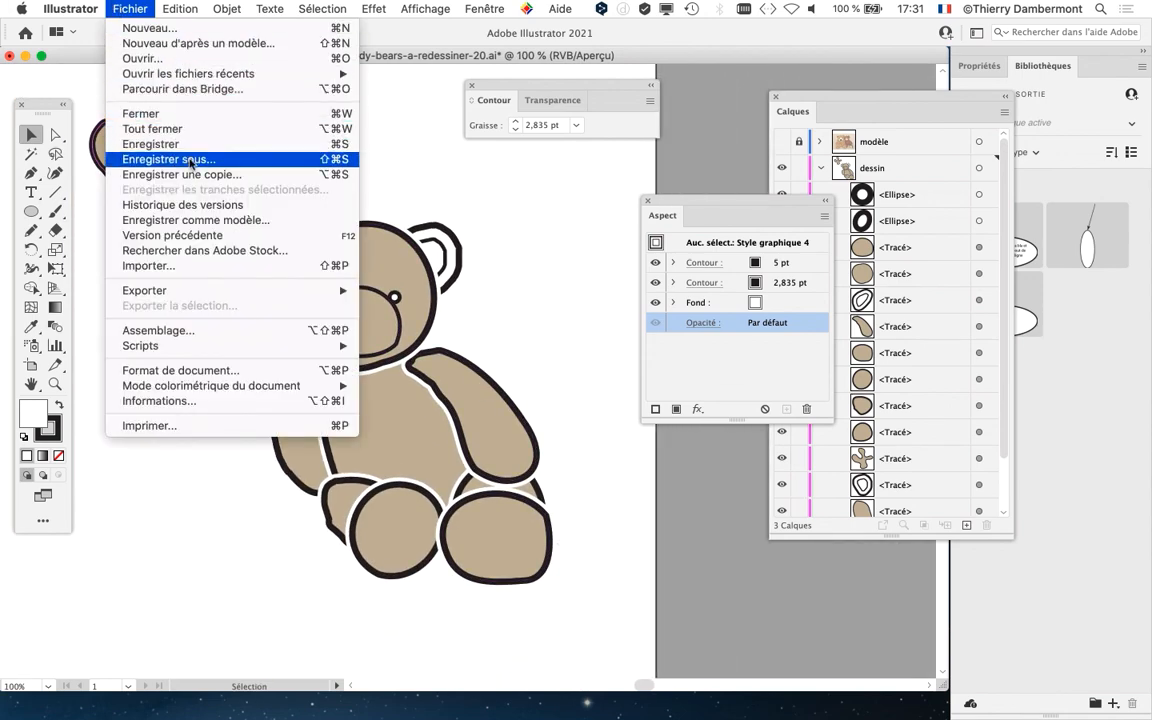
click(150, 158)
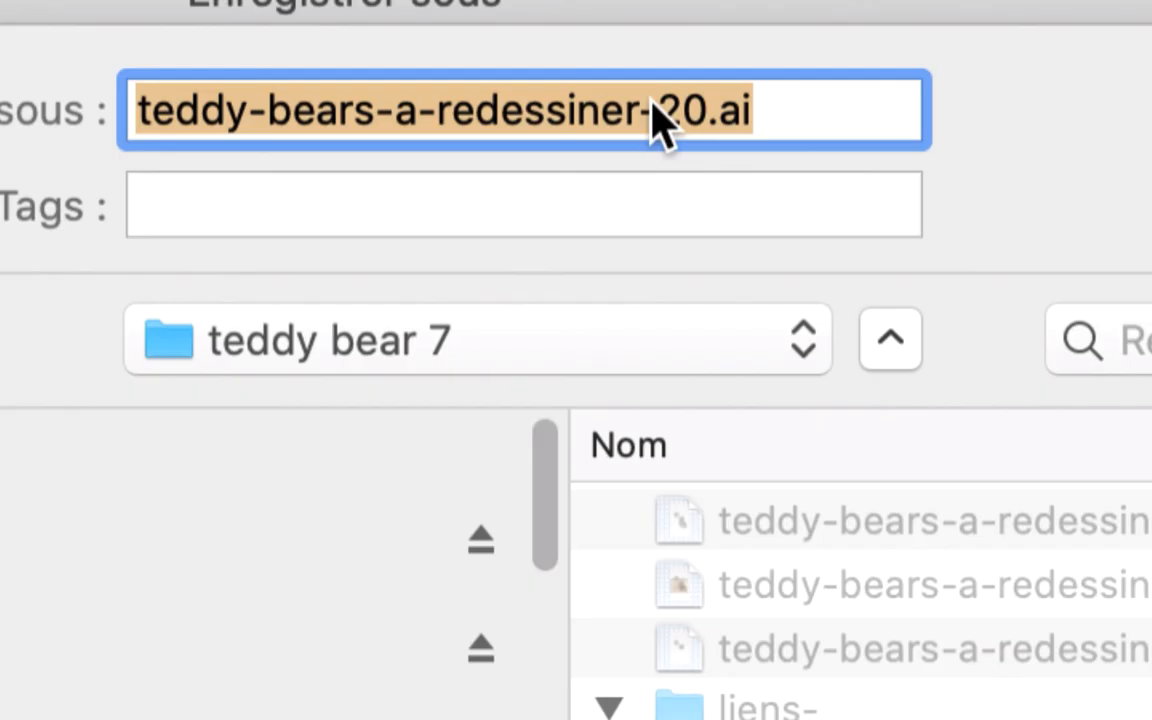
drag(652, 104, 663, 103)
text(1)
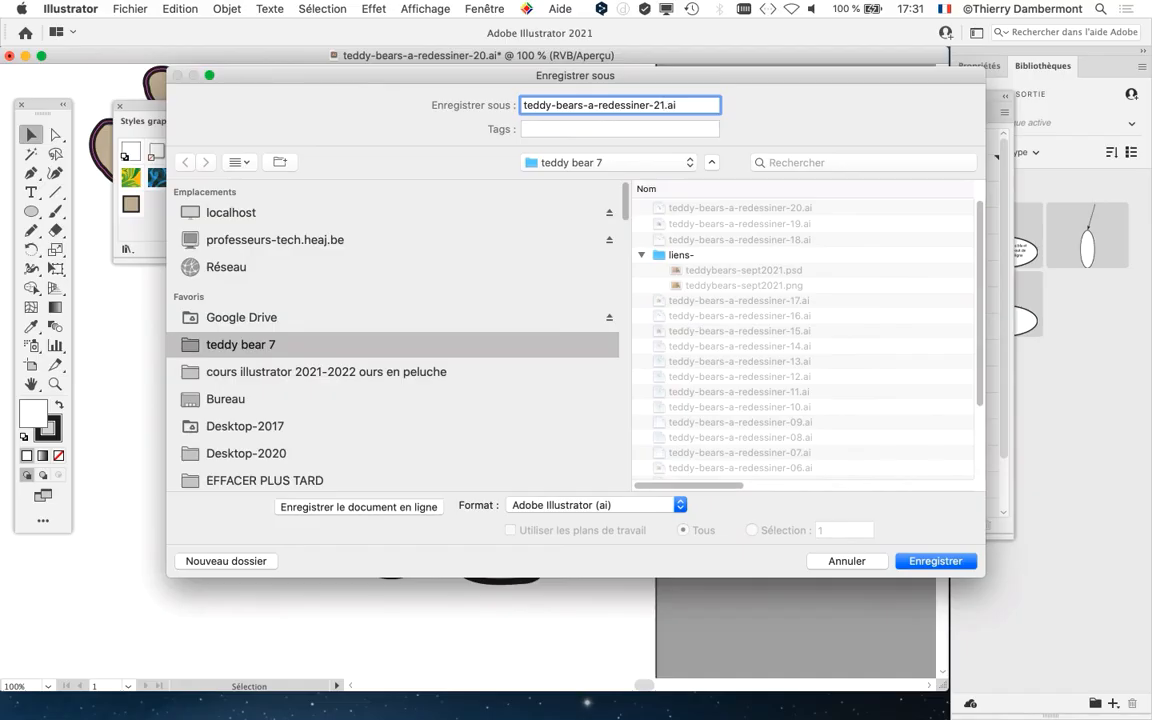
key(Return)
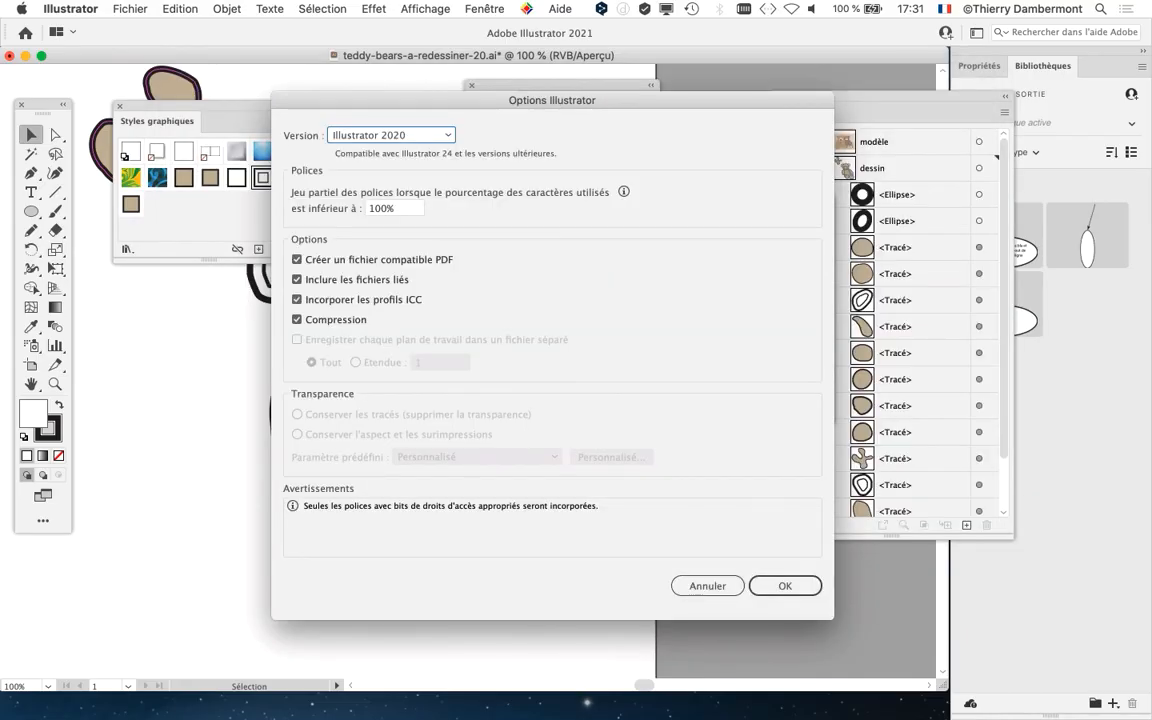
key(Return)
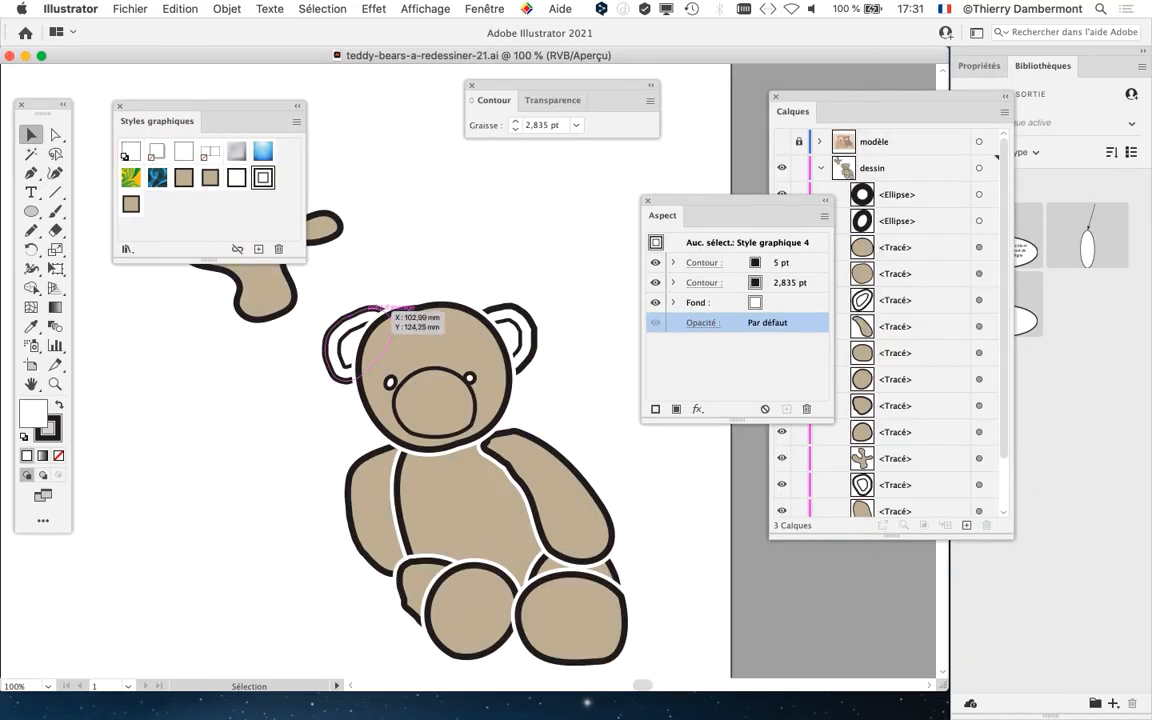
- Redraw the lower edge of the ear at the head's left side with the Pencil tool, and deselect the ear
super+click(385, 314)
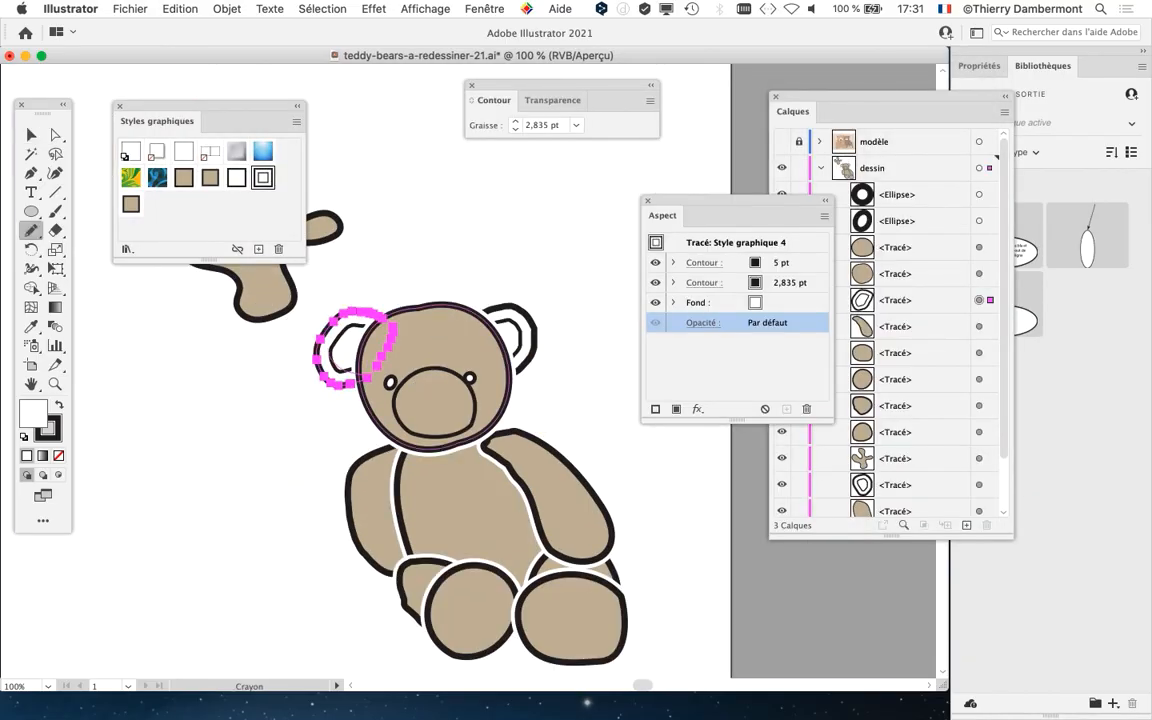
drag(350, 371, 368, 376)
key(super+shift+a)
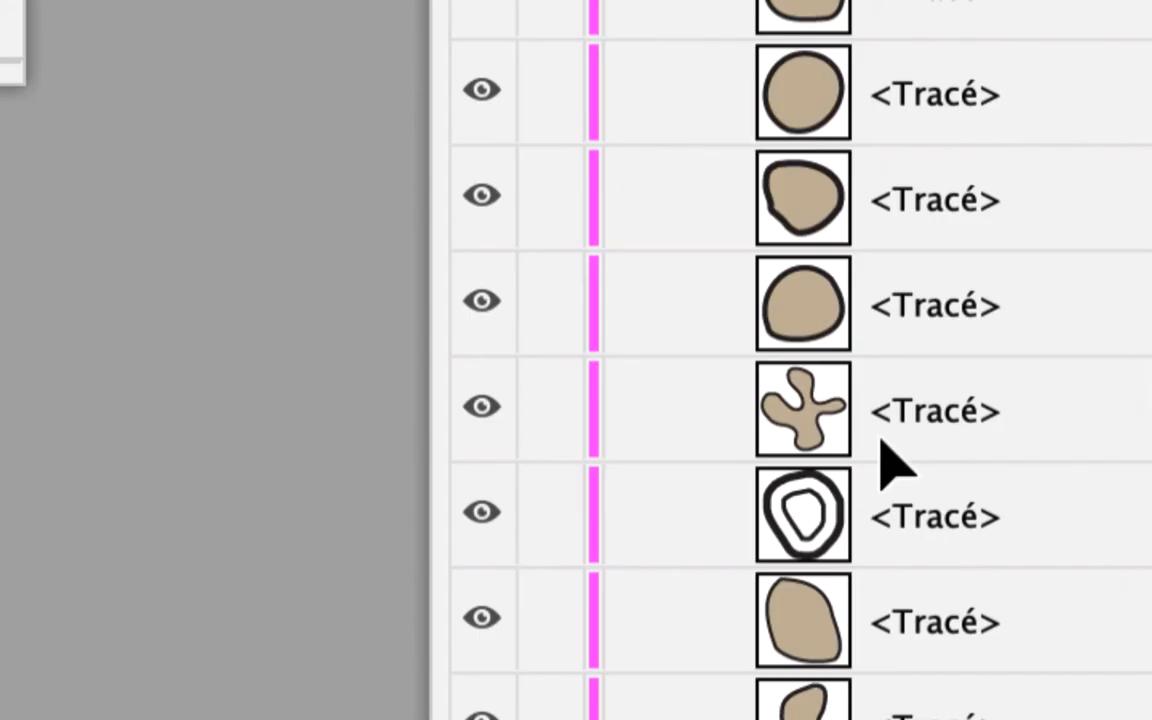
- Delete the leftover branching blob-shaped path from the dessin layer and show the small bear at 100 % zoom
click(882, 447)
drag(906, 430, 965, 512)
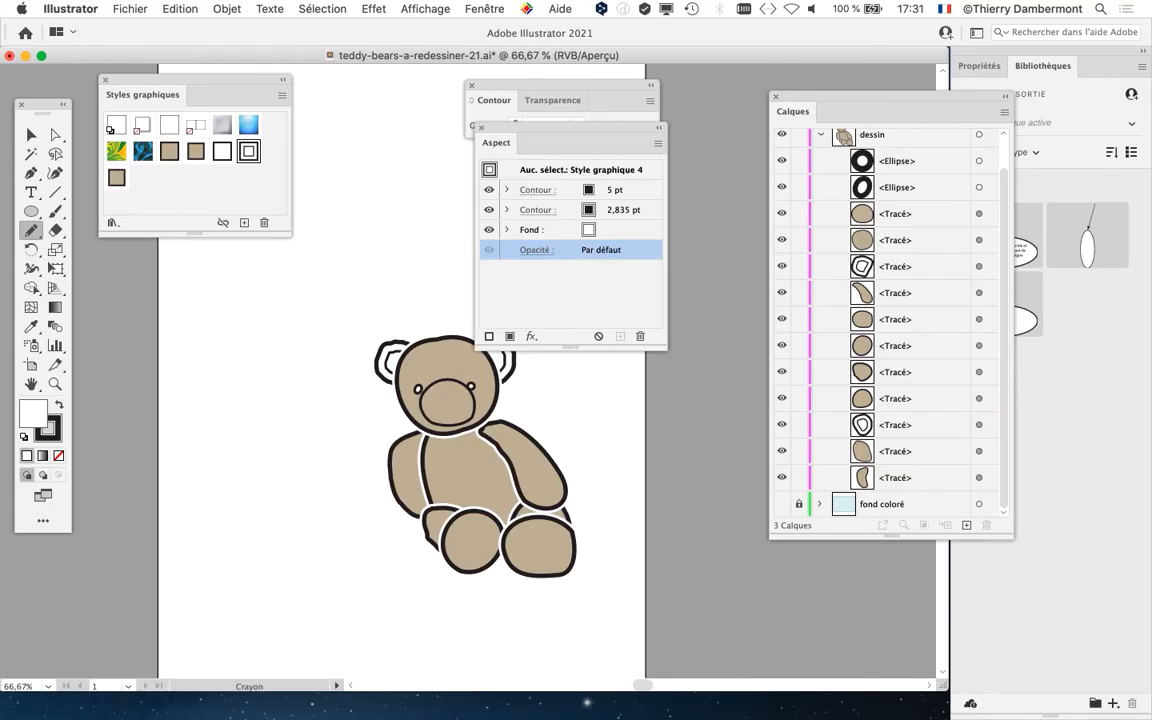
drag(560, 128, 695, 202)
key(super+1)
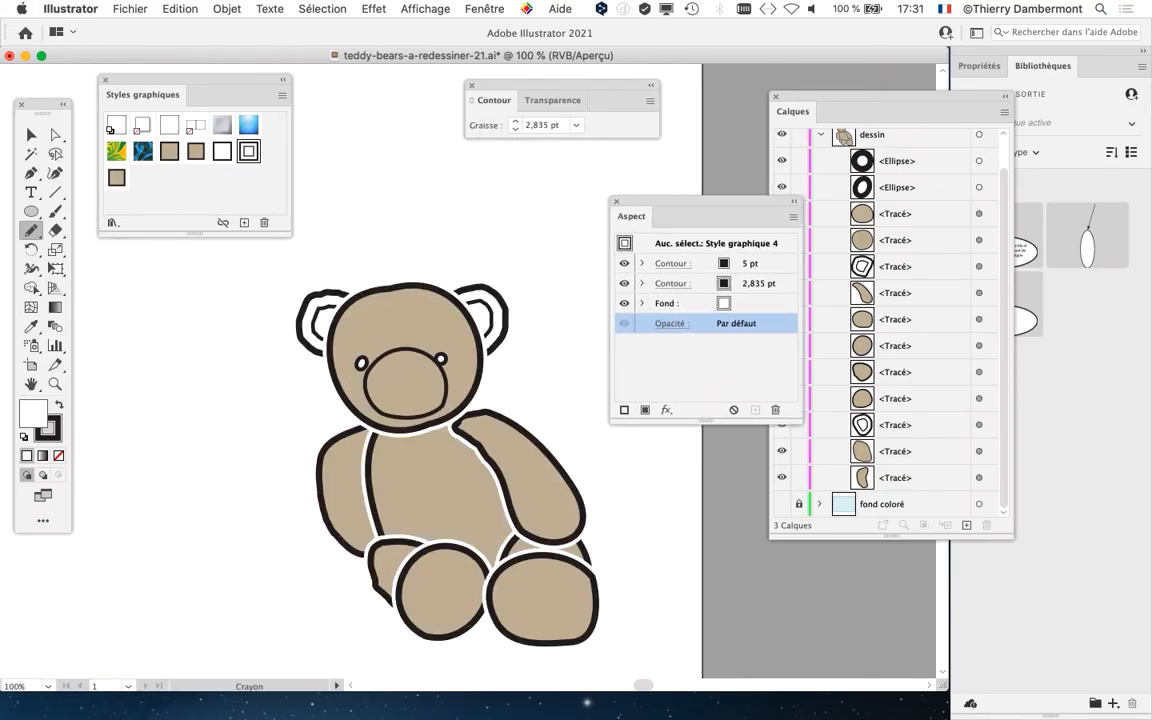
- Hide the beige fill of the head, the arm overlapping the body, and the body, one shape at a time
scroll(430, 420, down, 2)
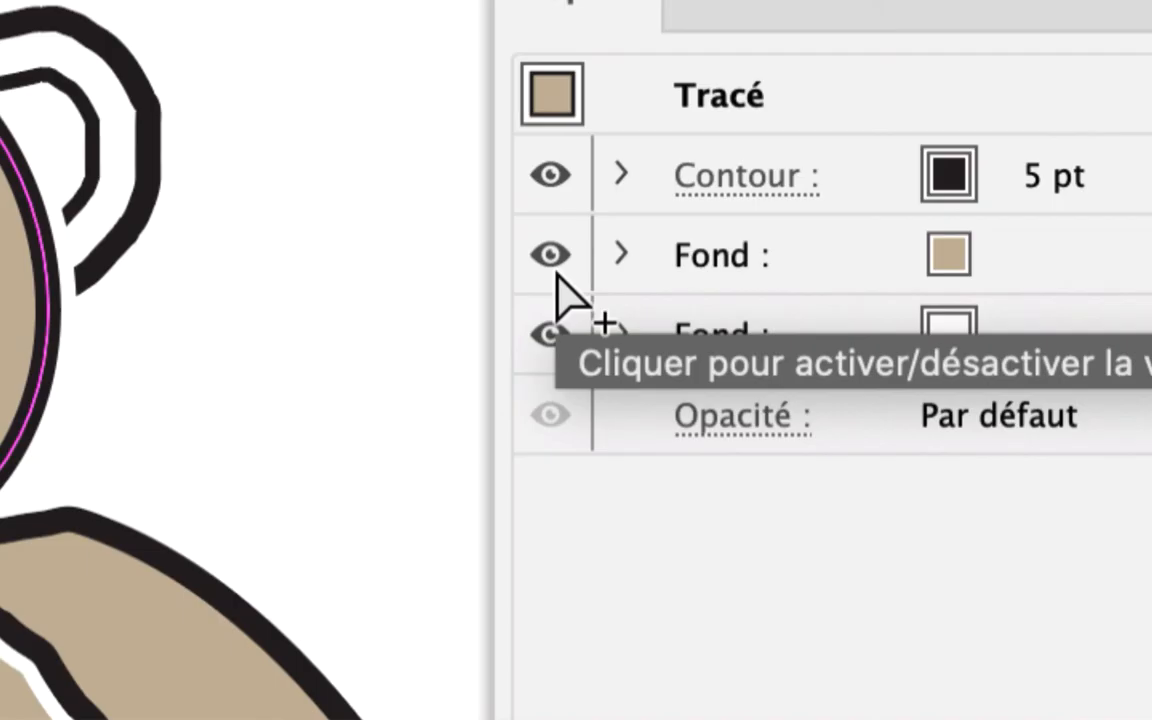
click(555, 267)
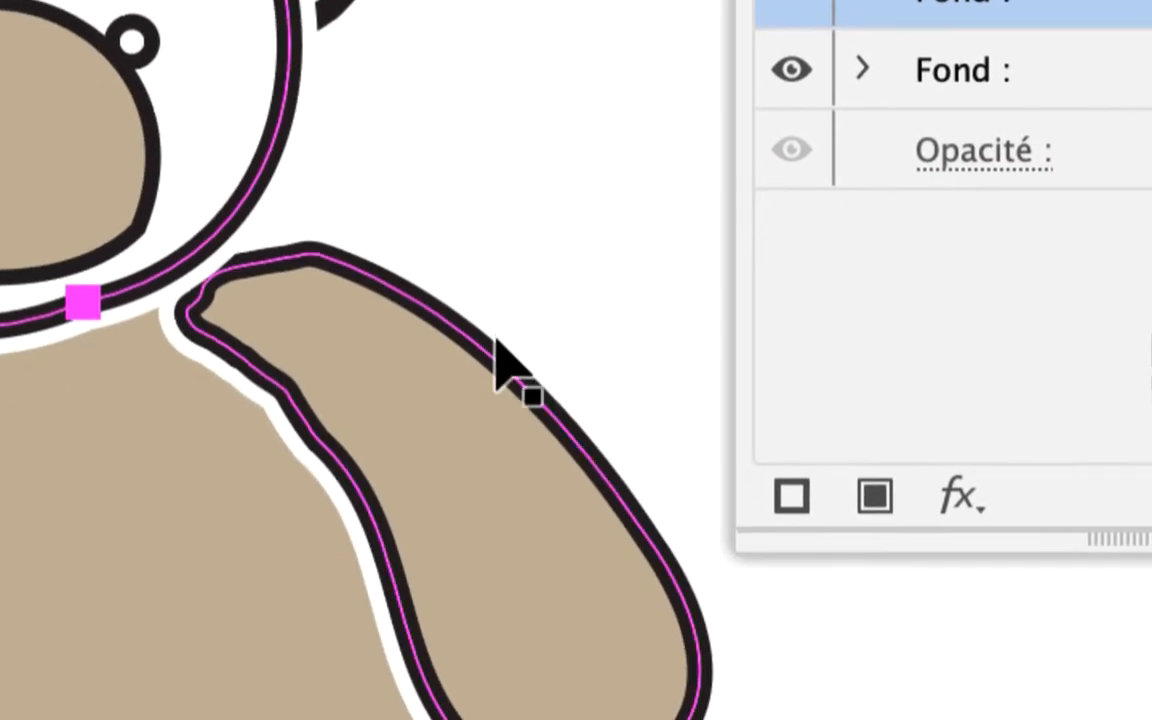
click(479, 536)
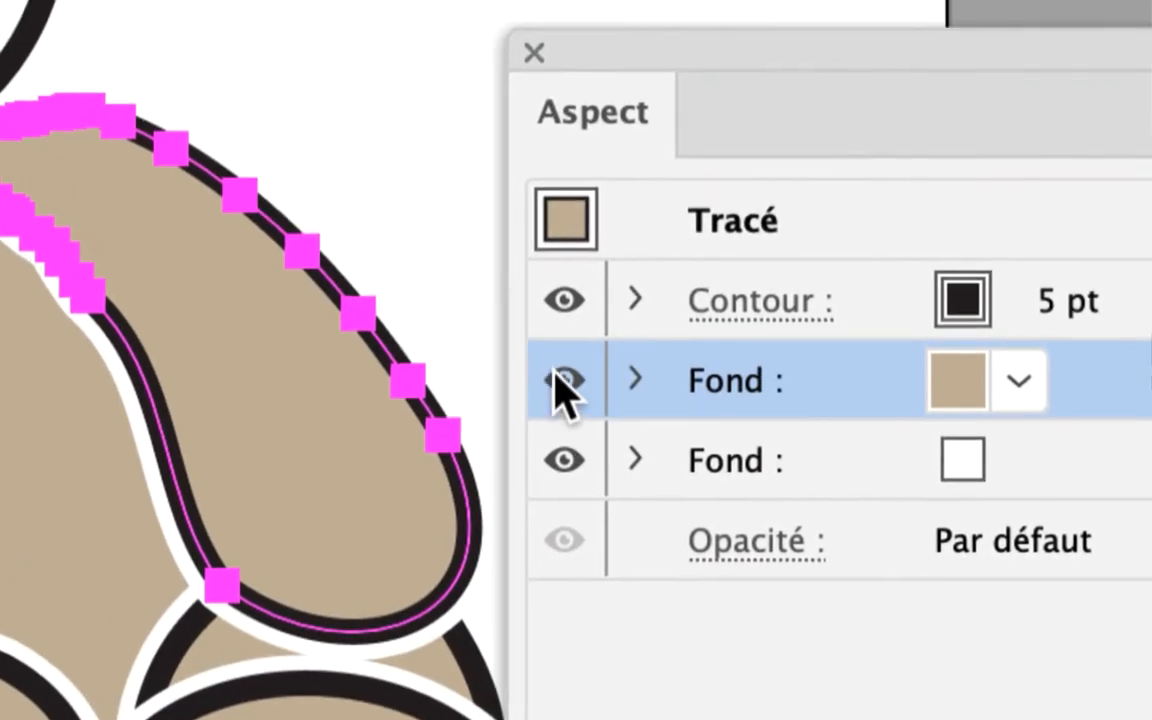
click(532, 594)
click(460, 392)
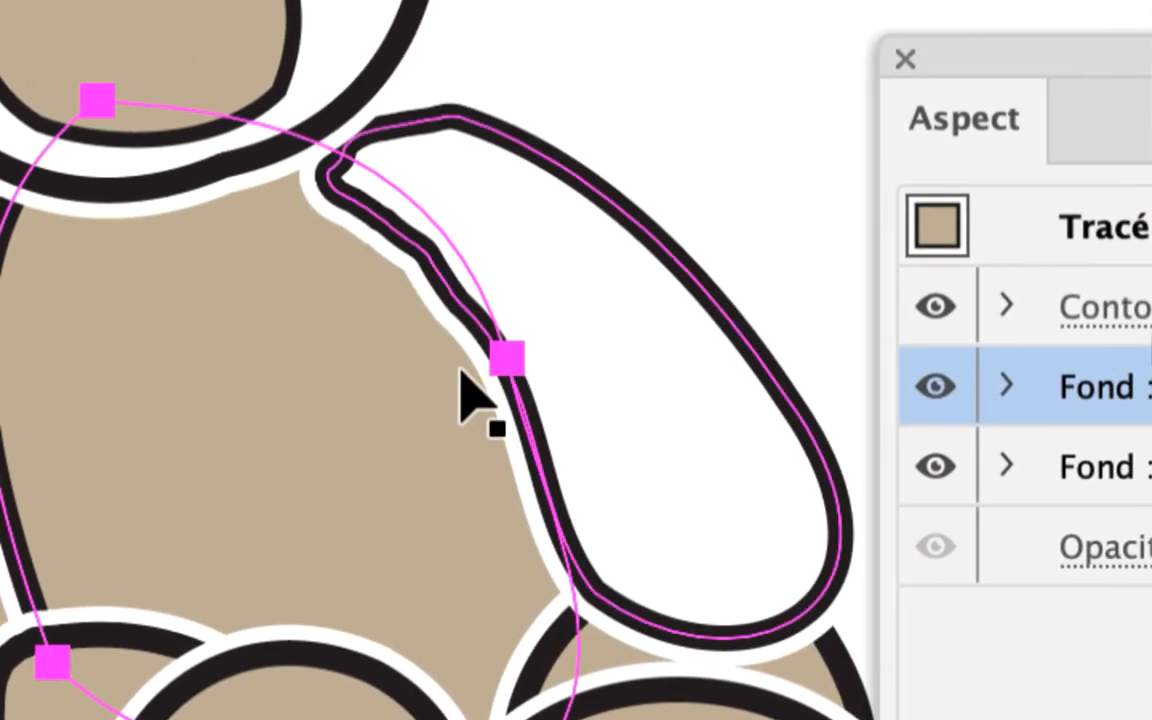
click(973, 383)
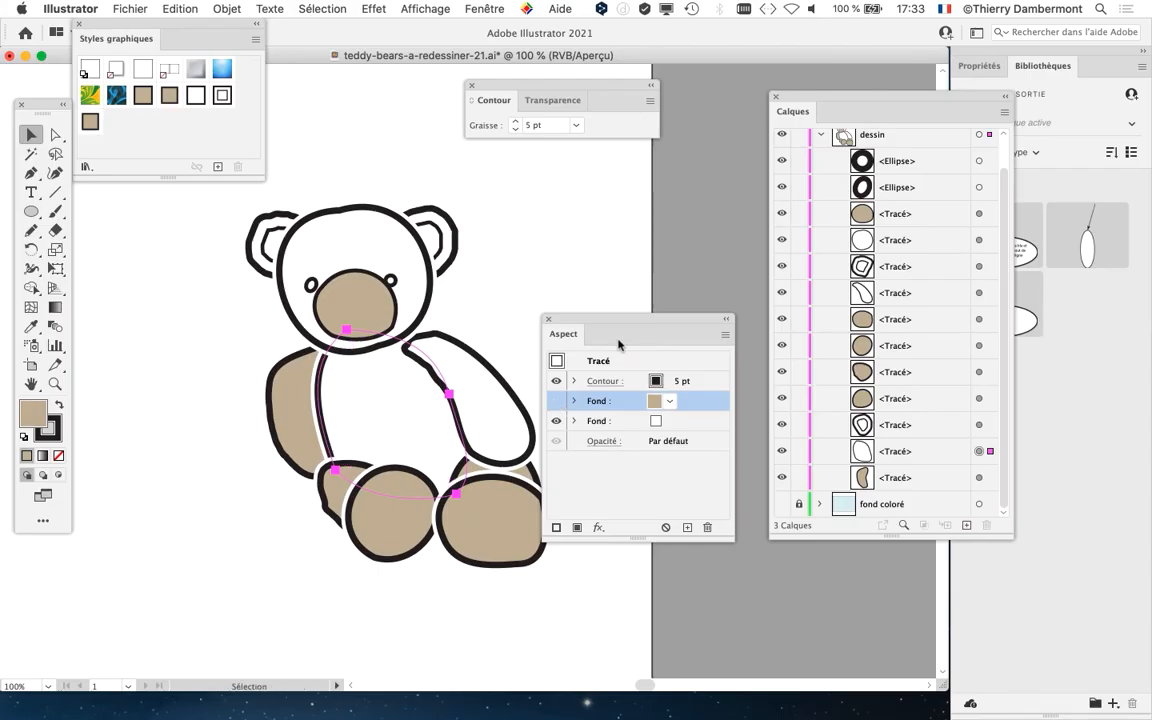
- Select both feet, both legs and the arm behind the body together, and hide their beige fill
click(522, 506)
shift+click(399, 381)
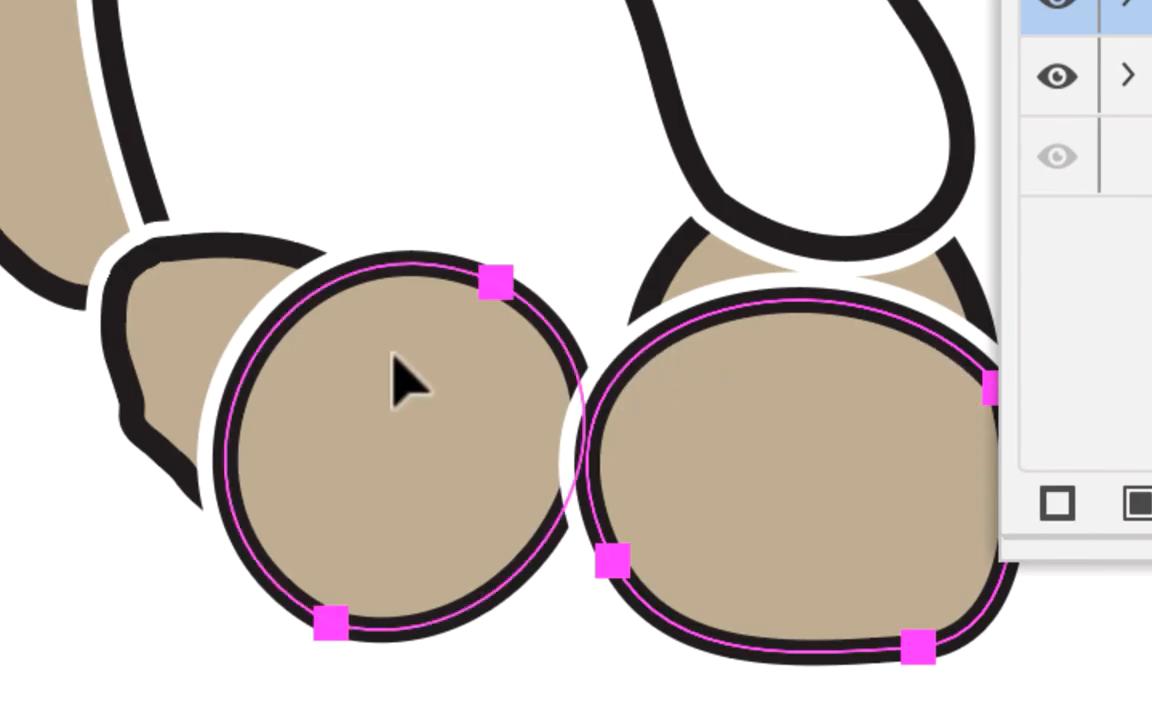
shift+click(215, 338)
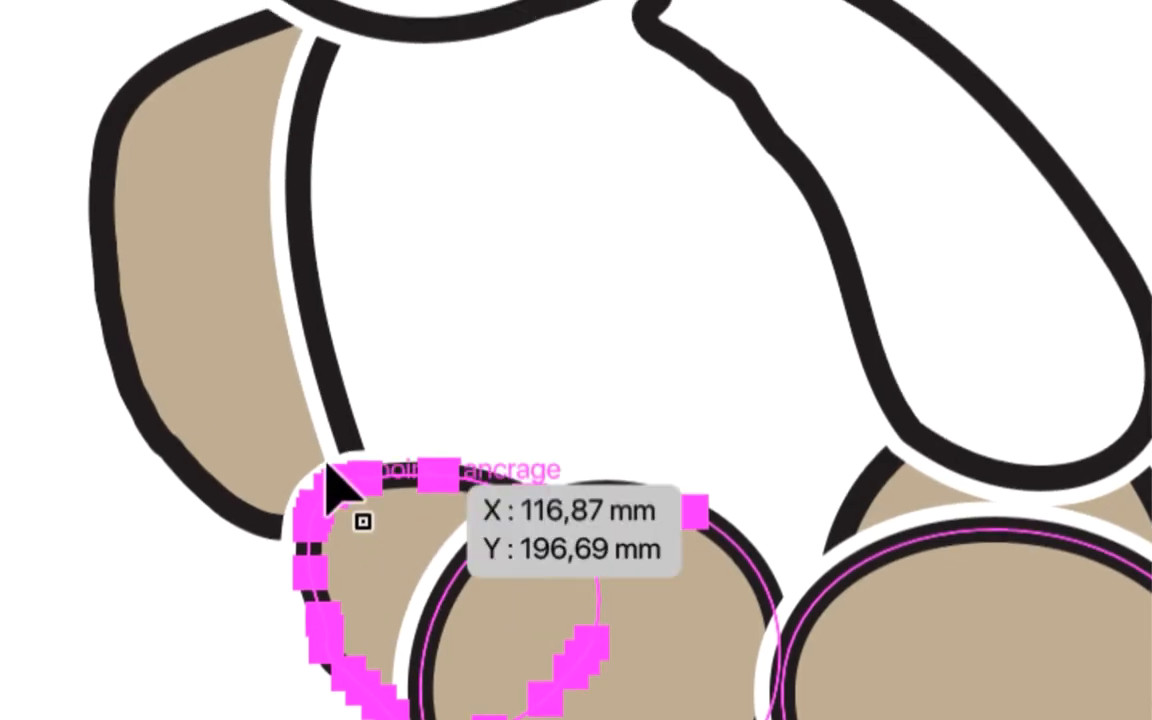
shift+click(75, 185)
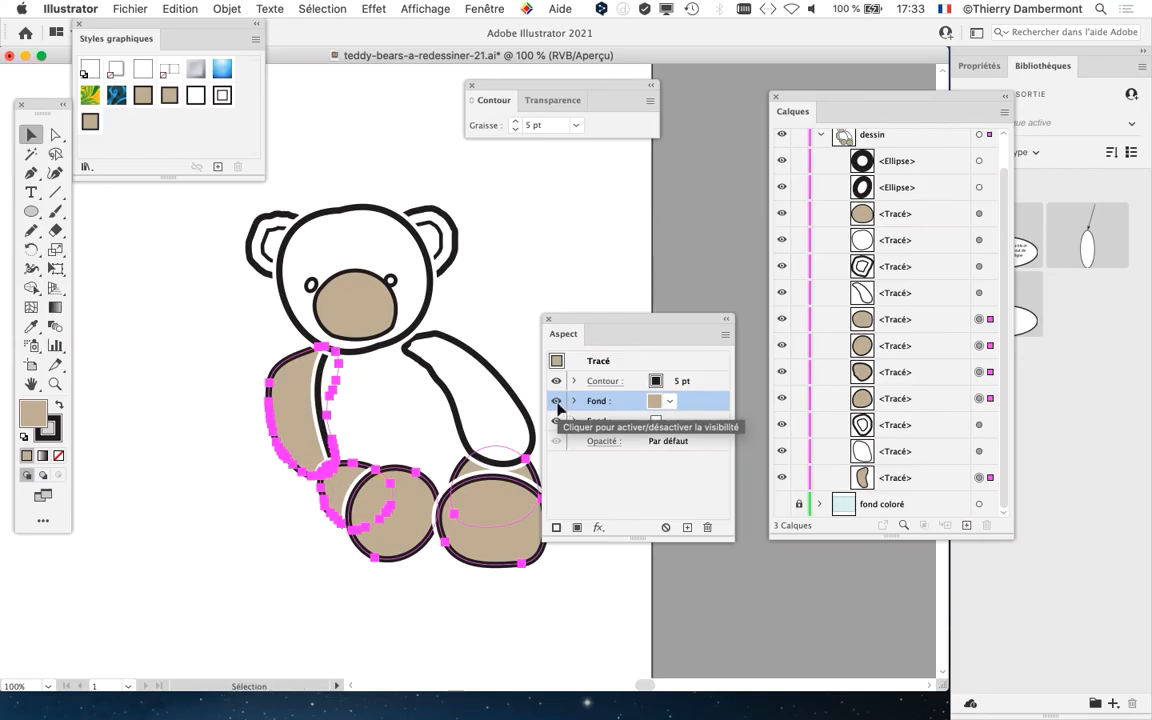
click(557, 401)
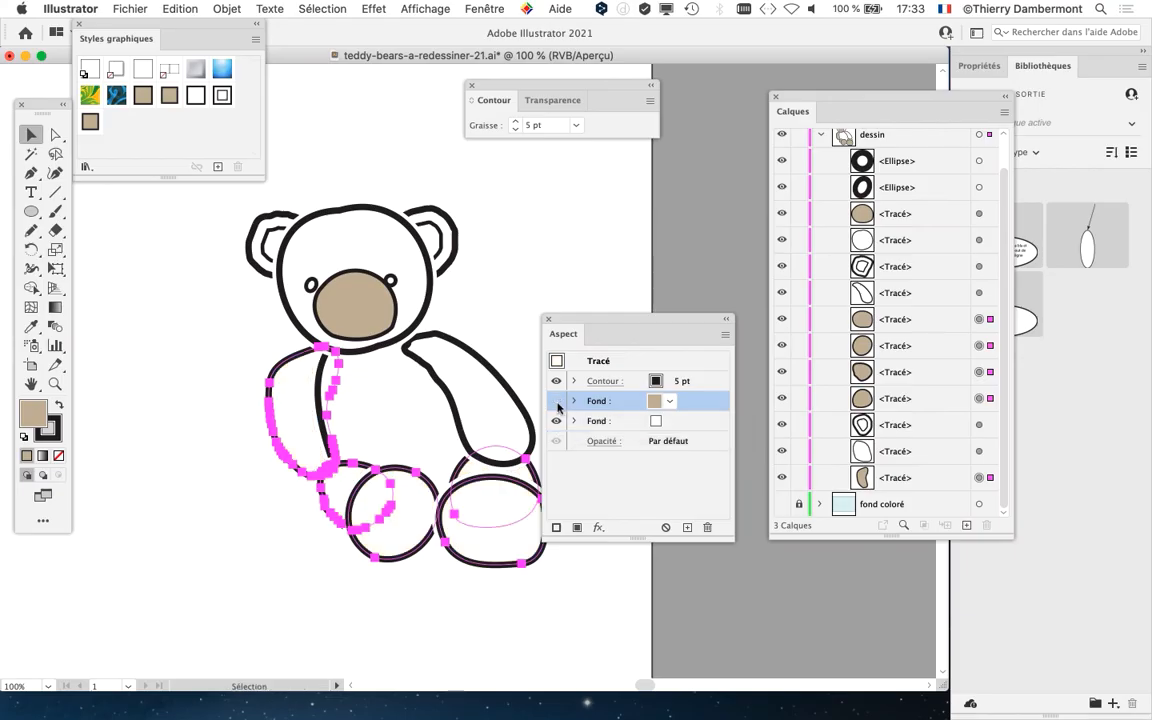
- Hide the beige fill of the muzzle, deselect it, and check the outline-only bear at several zoom levels, ending at 100 %
click(540, 275)
click(392, 300)
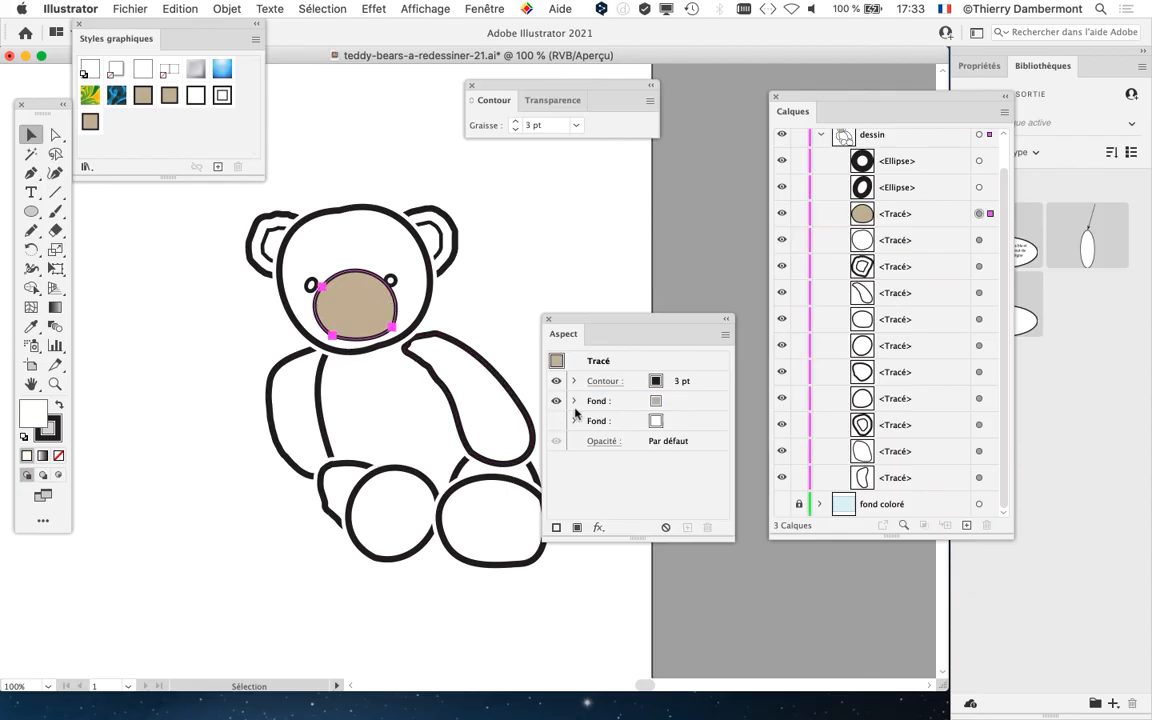
click(557, 401)
key(super+shift+a)
key(super+minus)
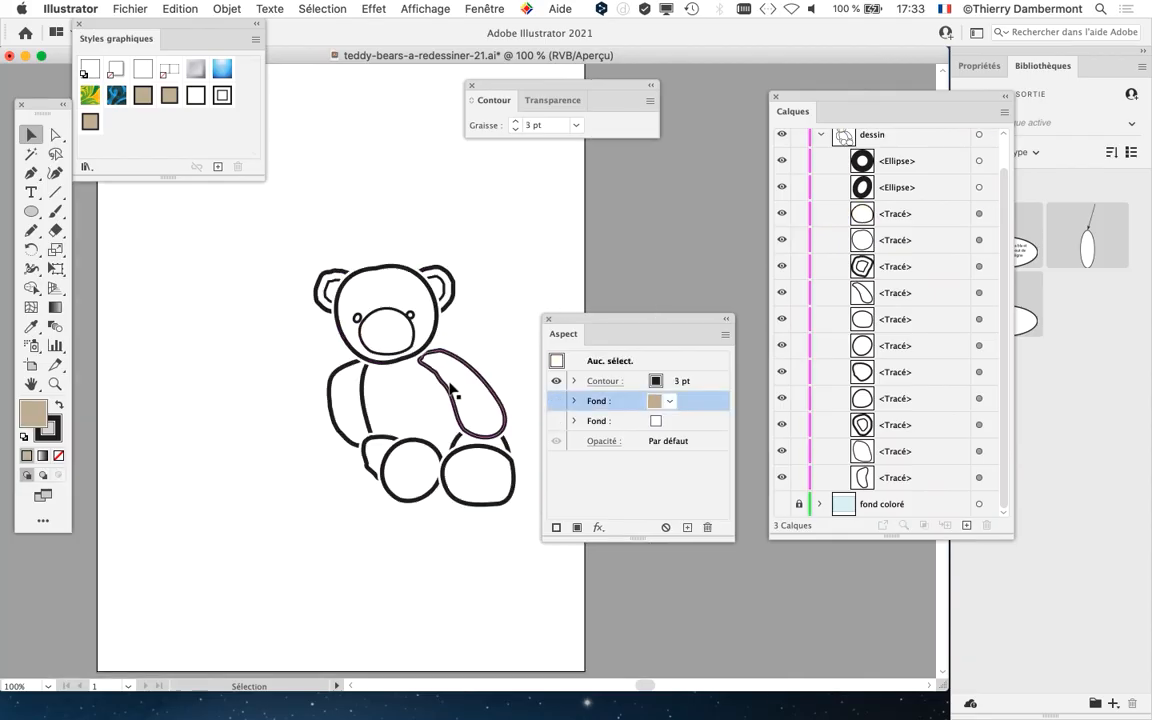
scroll(527, 483, up, 2)
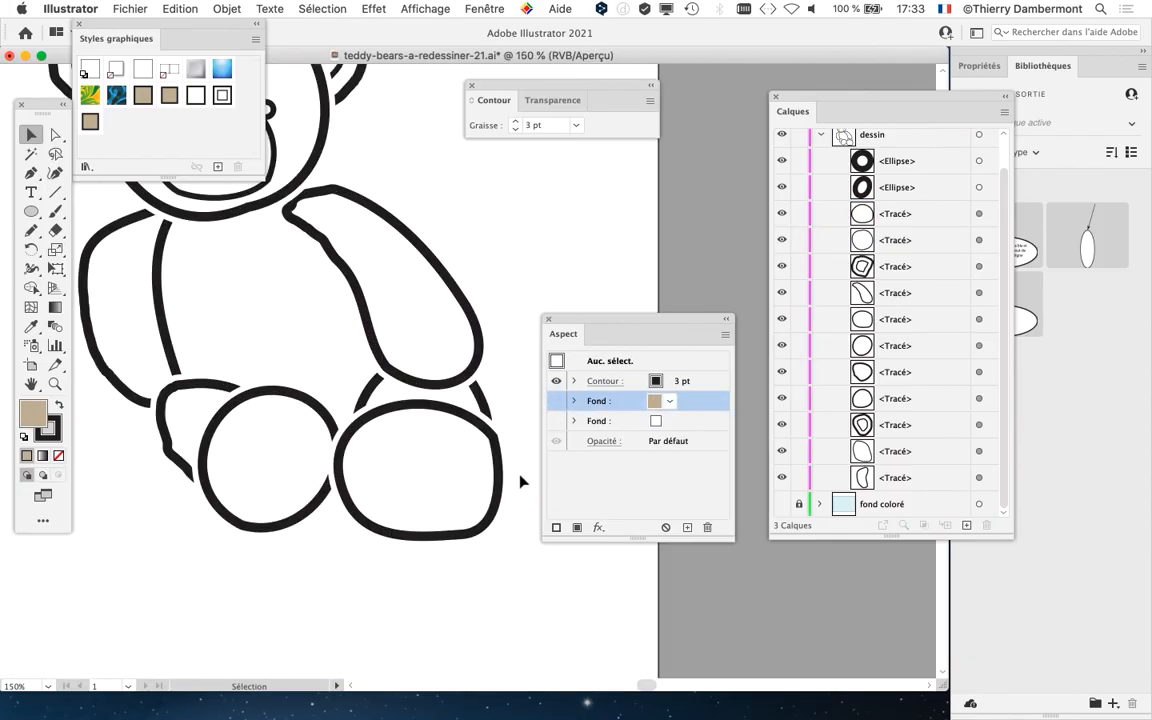
drag(618, 320, 687, 316)
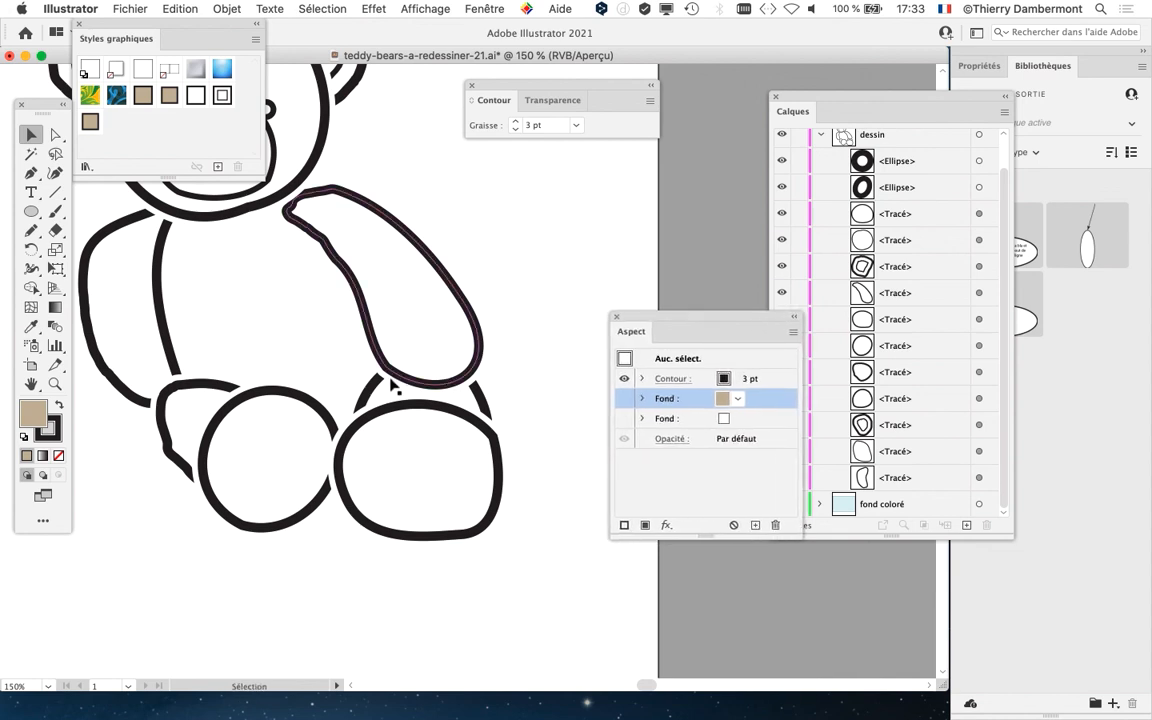
mouse_move(545, 316)
mouse_down()
mouse_move(566, 325)
mouse_move(557, 328)
mouse_up()
key(super+1)
- Save the drawing as a new version named teddy-bears-a-redessiner-22.ai in the teddy bear 7 folder
click(130, 8)
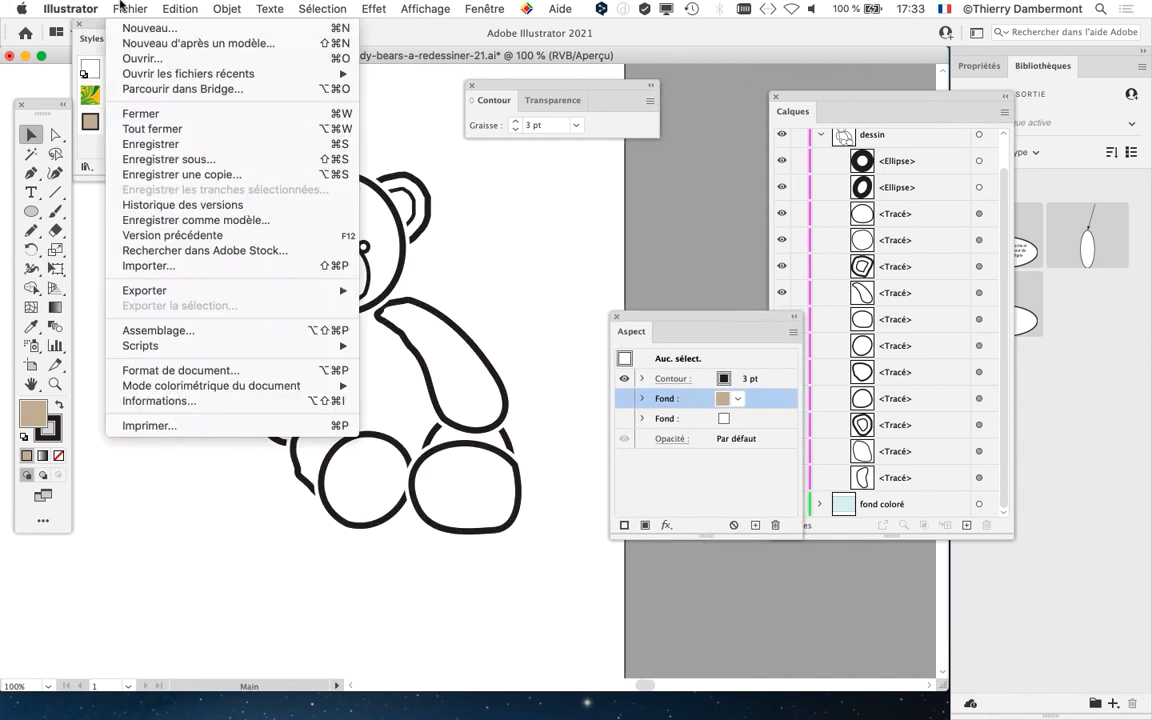
click(636, 305)
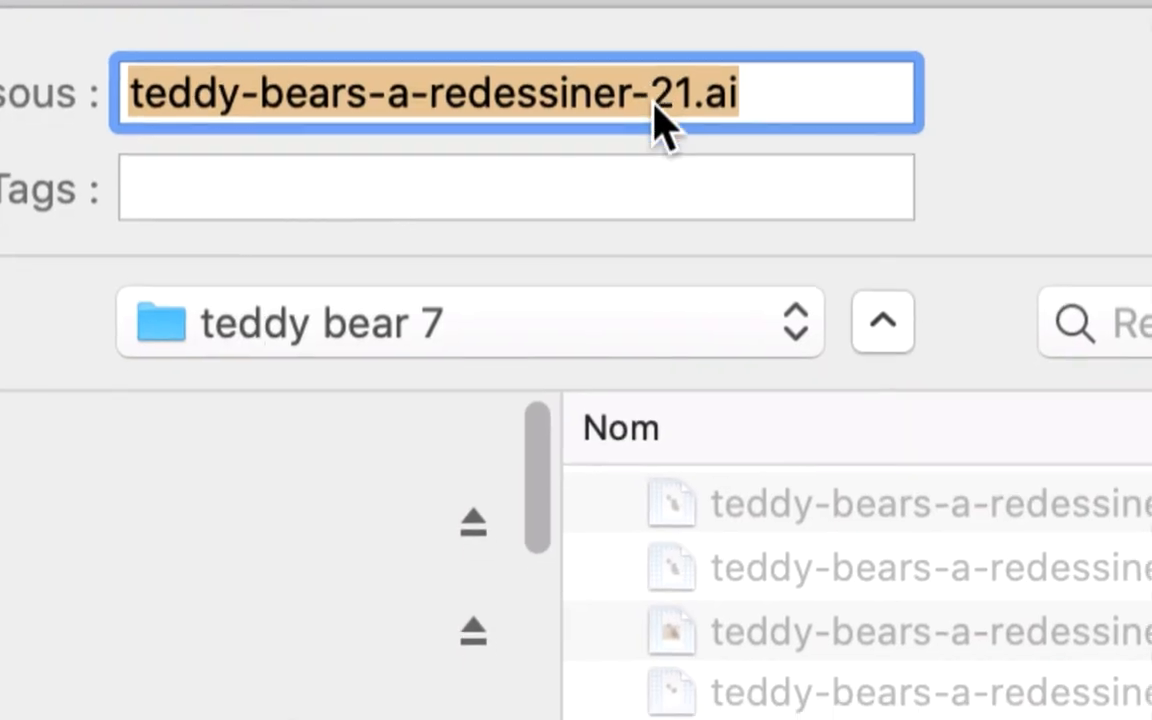
click(657, 105)
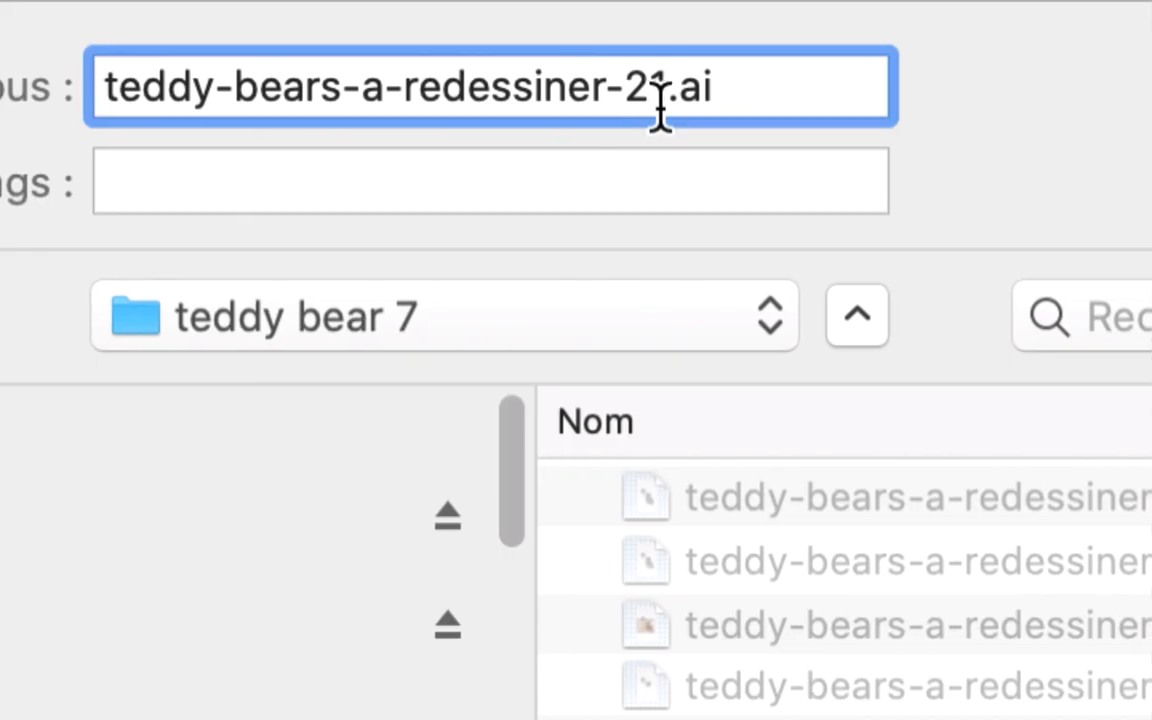
drag(655, 105, 663, 116)
text(2)
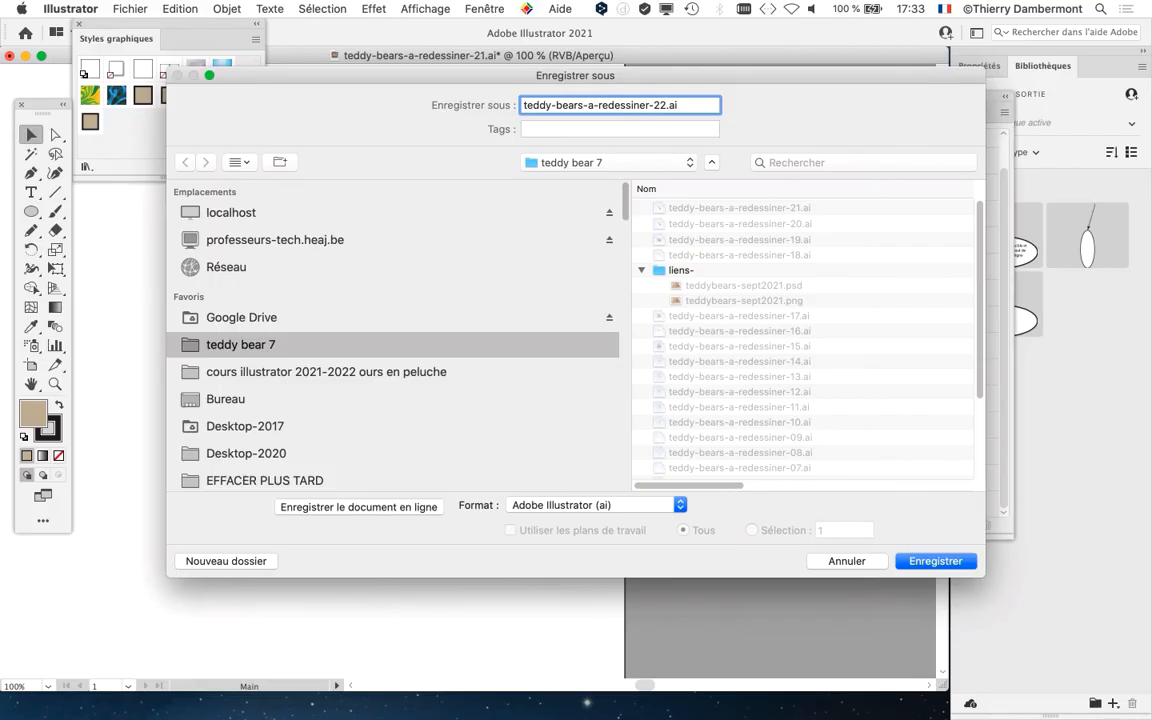
key(Return)
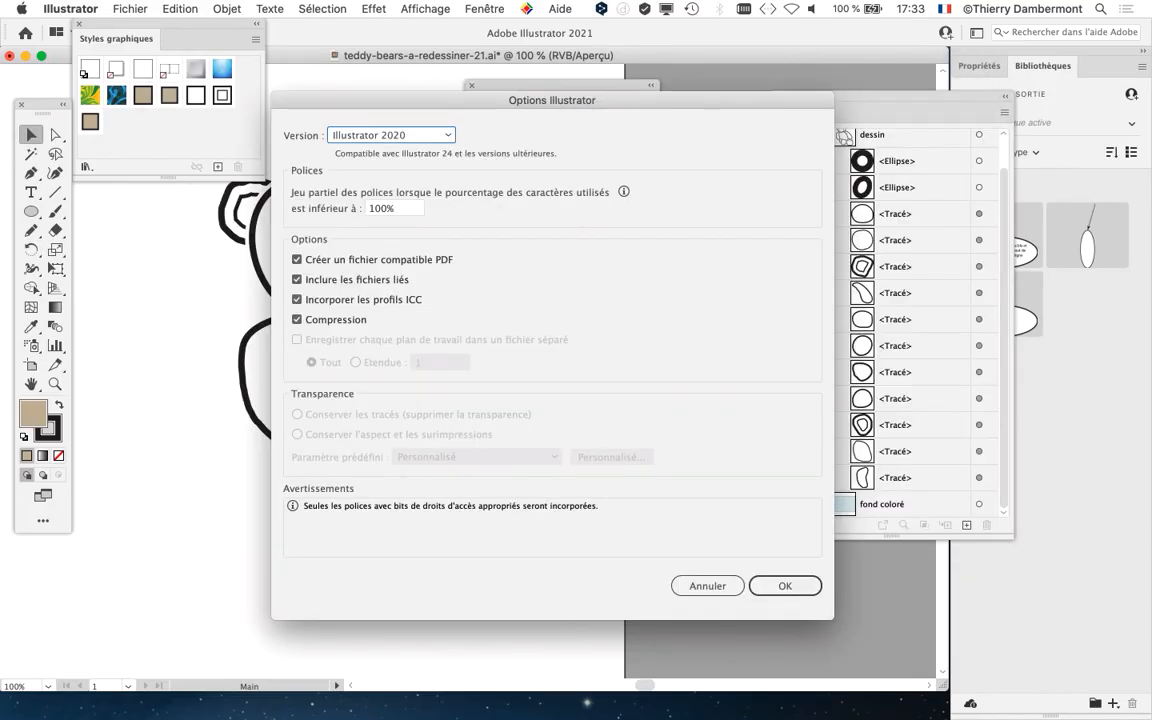